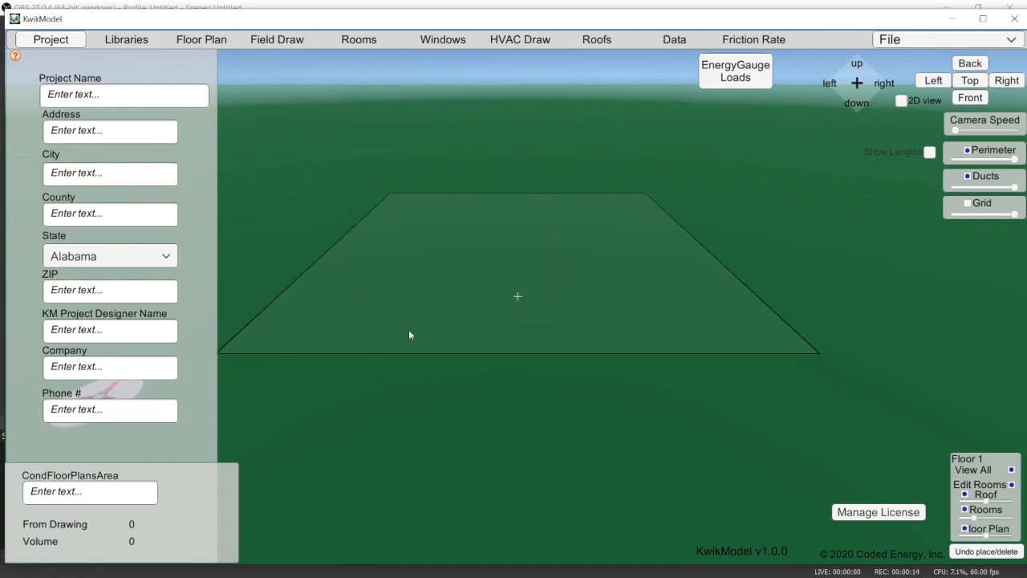
right_drag(584, 369, 503, 267)
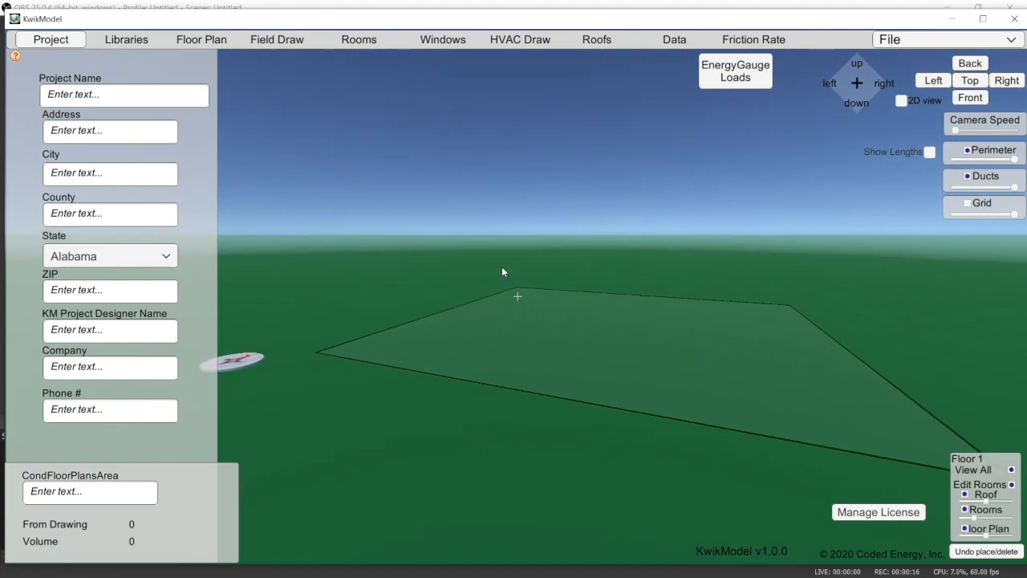
right_drag(624, 472, 657, 488)
right_drag(528, 392, 555, 430)
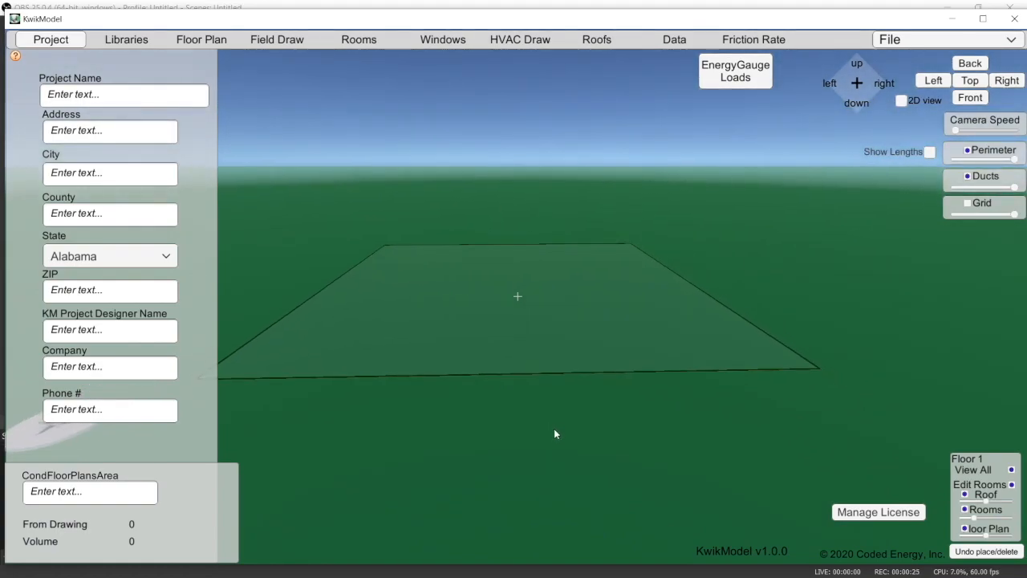
Enter "Test project" as the project name
click(113, 98)
text(Trdt)
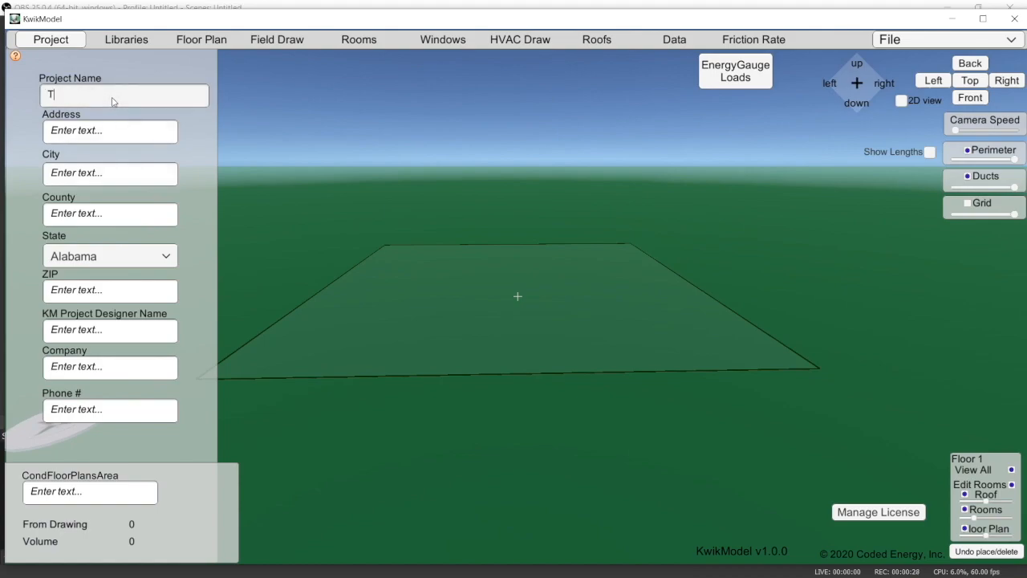
key(BackSpace)
key(BackSpace)
key(BackSpace)
text(est project)
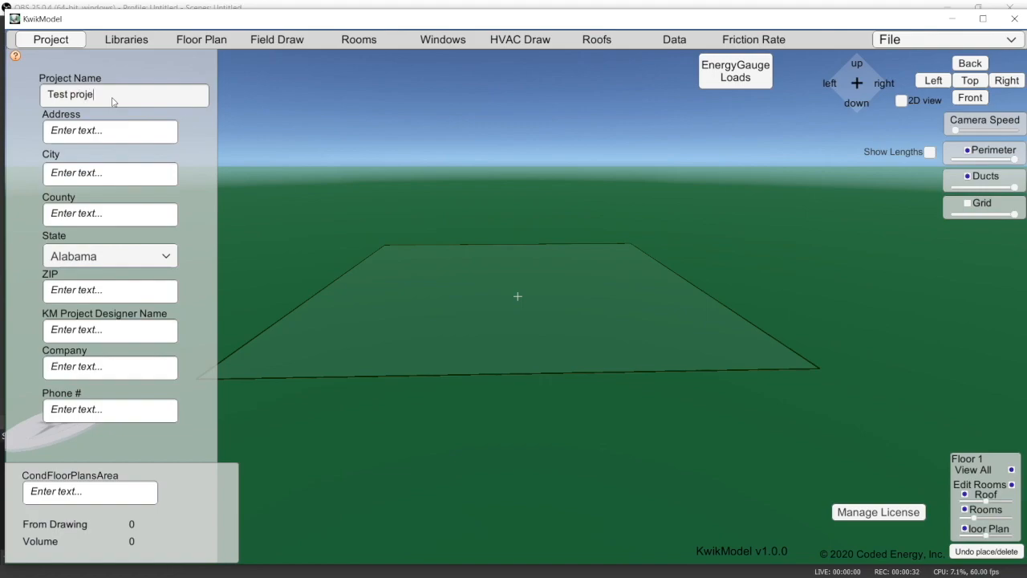
Fill in the project's address, city and county with placeholder text, choose California as the state and enter the ZIP code
click(107, 131)
text(adsf)
click(104, 173)
text(asfd)
click(98, 212)
text(asfd)
click(94, 256)
click(89, 348)
click(92, 292)
text(96868)
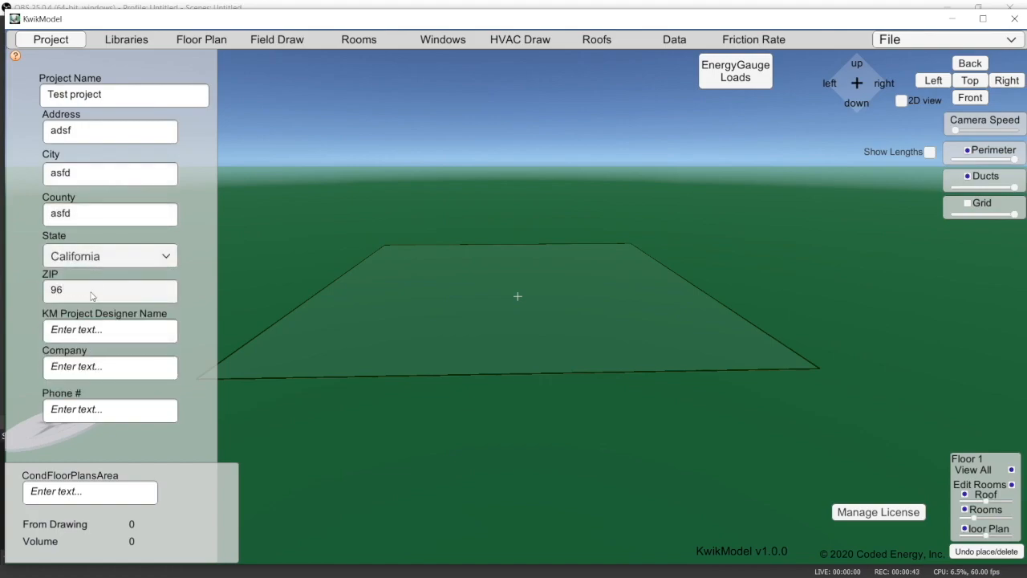
Enter the project designer's full name and set the company to Coded Energy, Inc
click(104, 332)
text(Russ King)
key(Tab)
text(Coded Energy, Inc.)
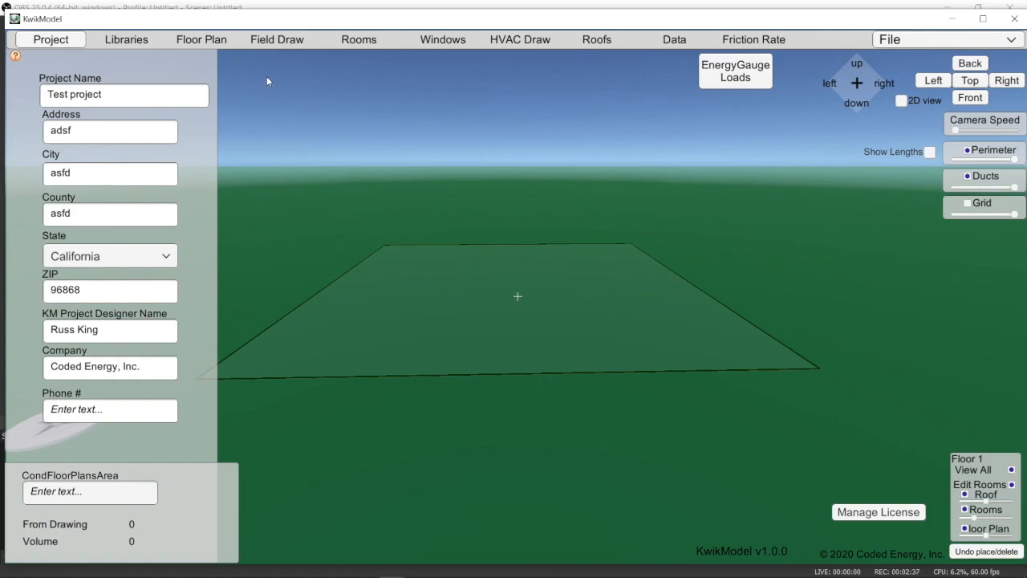
Import floor1plan.png as the Floor 1 plan and show it from the top in 2D view
click(201, 39)
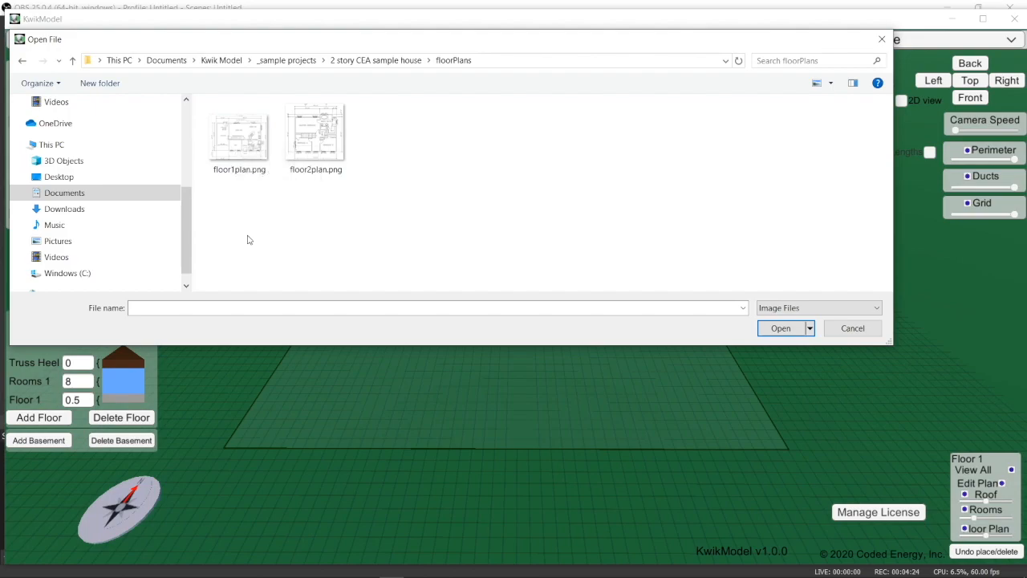
double_click(245, 140)
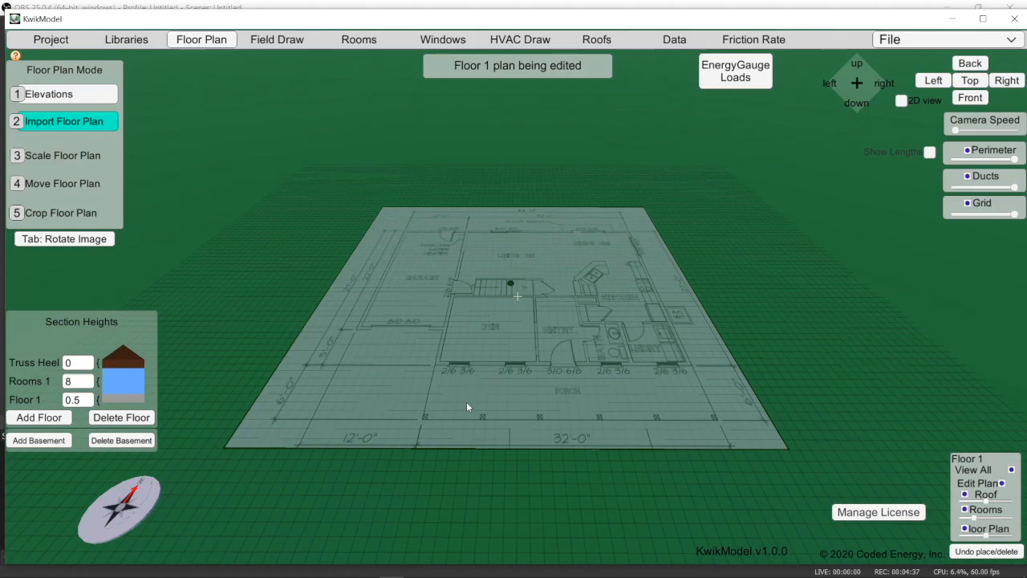
click(970, 81)
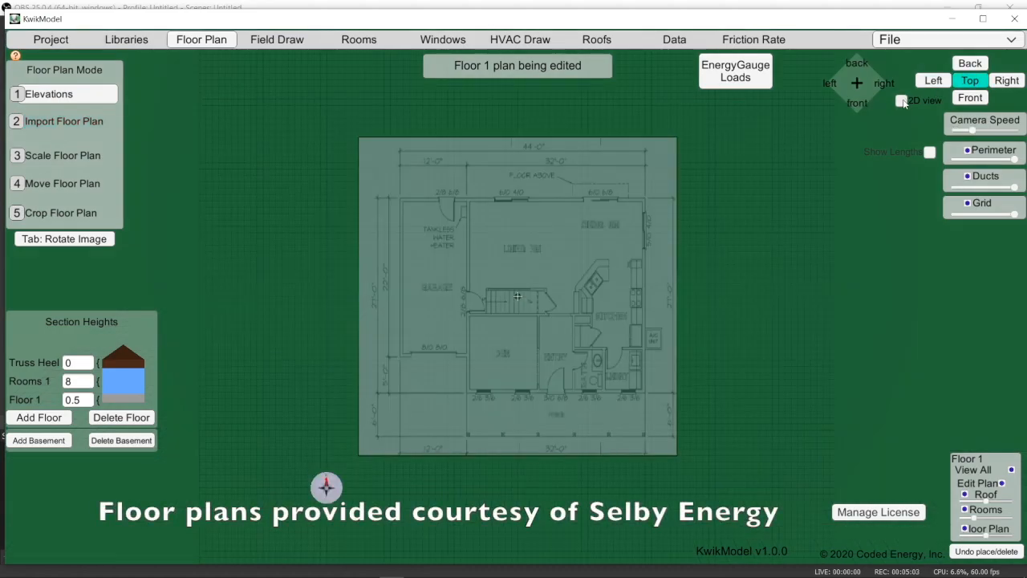
click(902, 101)
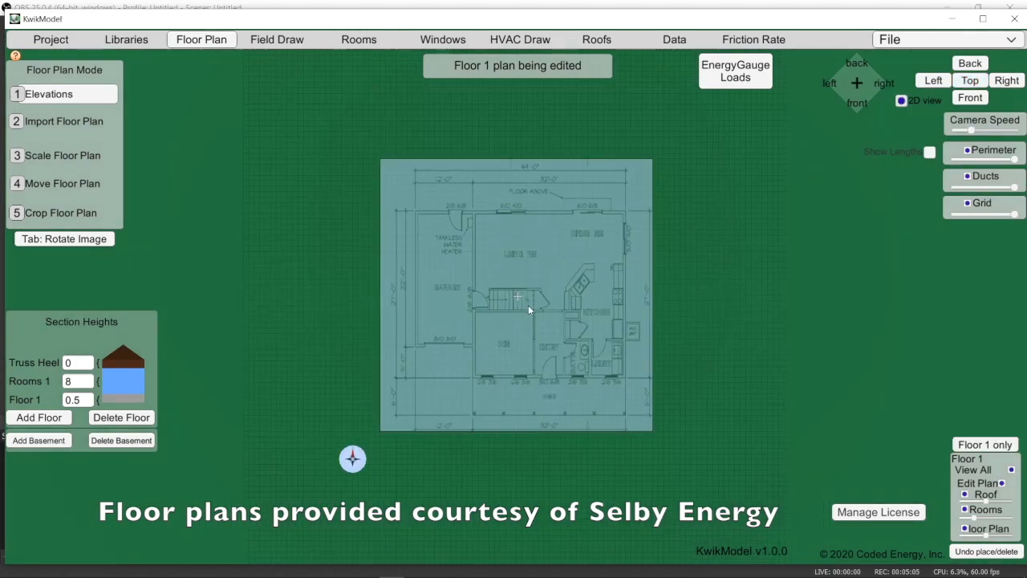
scroll(528, 304, up, 5)
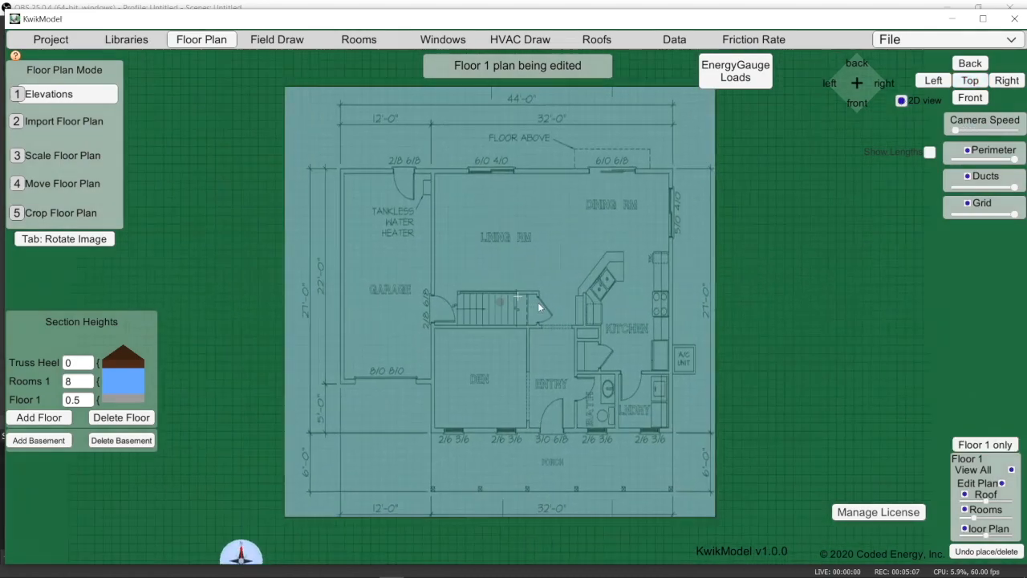
scroll(538, 302, up, 2)
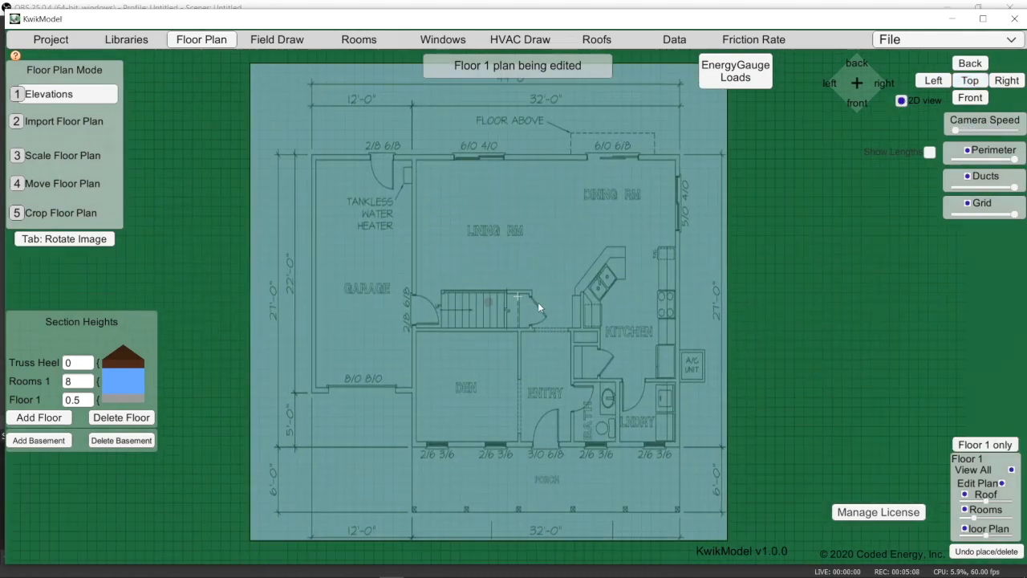
Align the X scale markers with the ends of the plan's 44'-0" overall width dimension and scale that distance to 44
click(51, 157)
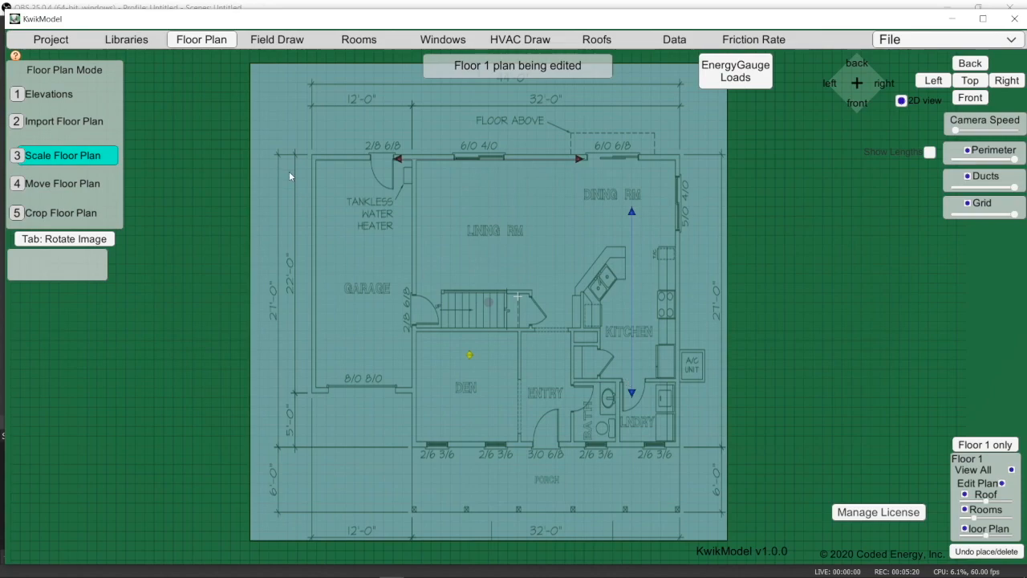
mouse_move(397, 159)
mouse_down()
mouse_move(374, 130)
mouse_move(319, 107)
mouse_move(320, 116)
mouse_up()
middle_drag(488, 214, 507, 389)
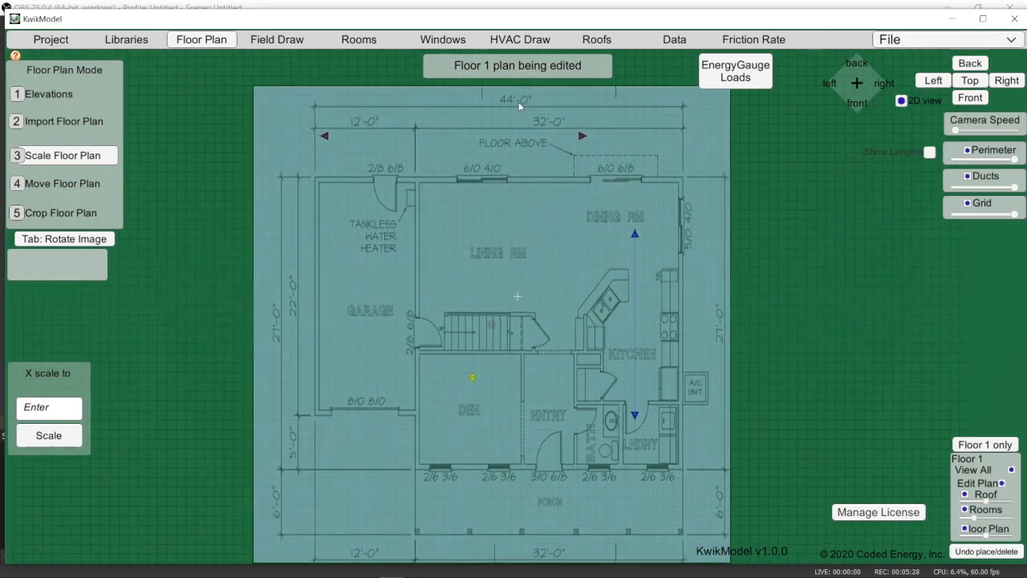
drag(325, 133, 320, 120)
drag(584, 123, 678, 118)
click(43, 412)
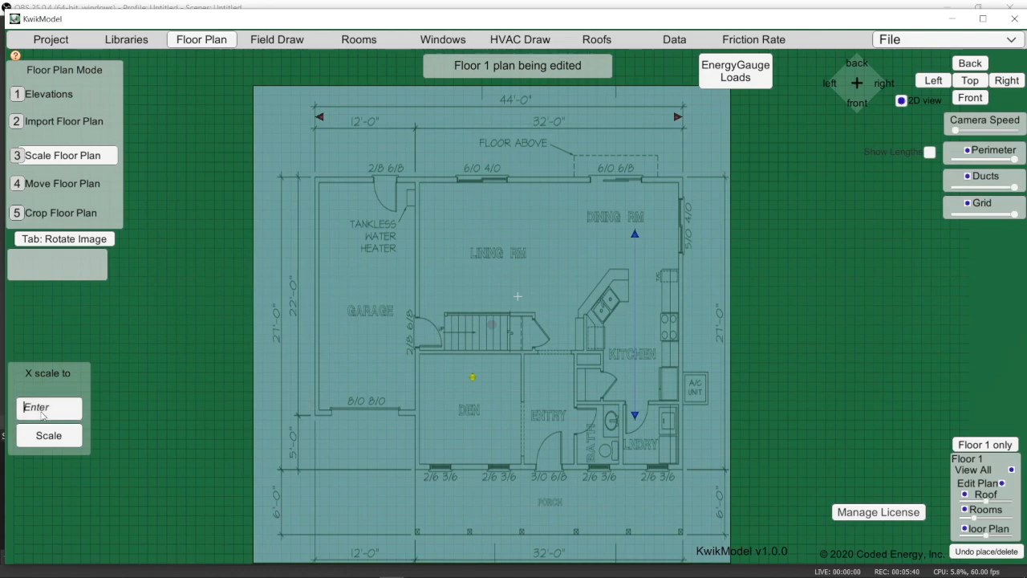
text(44)
key(Return)
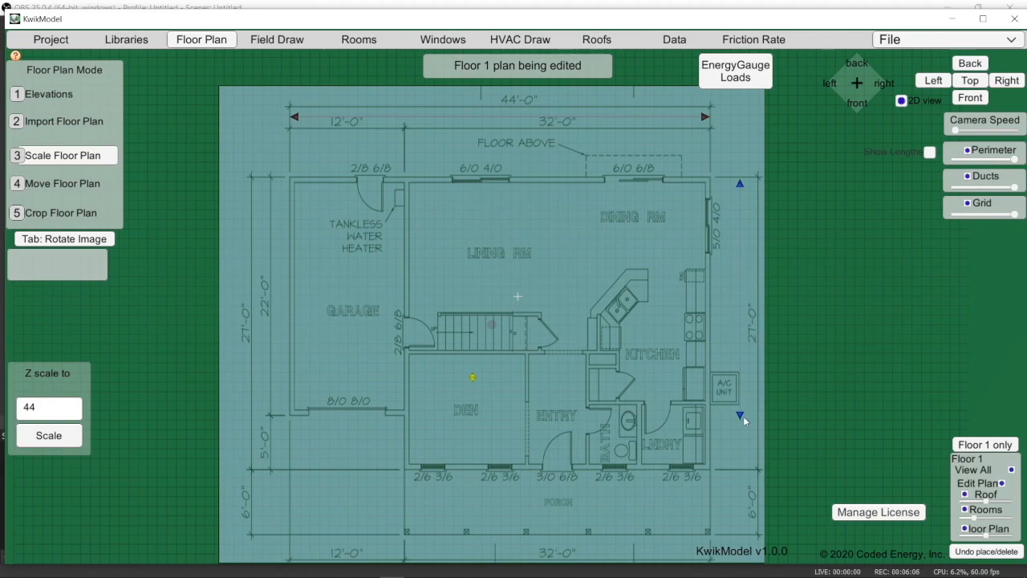
Extend the Z scale markers from the house's back wall to the porch's front edge and scale that distance to 33
drag(742, 418, 738, 530)
drag(739, 532, 738, 532)
click(41, 410)
text(33)
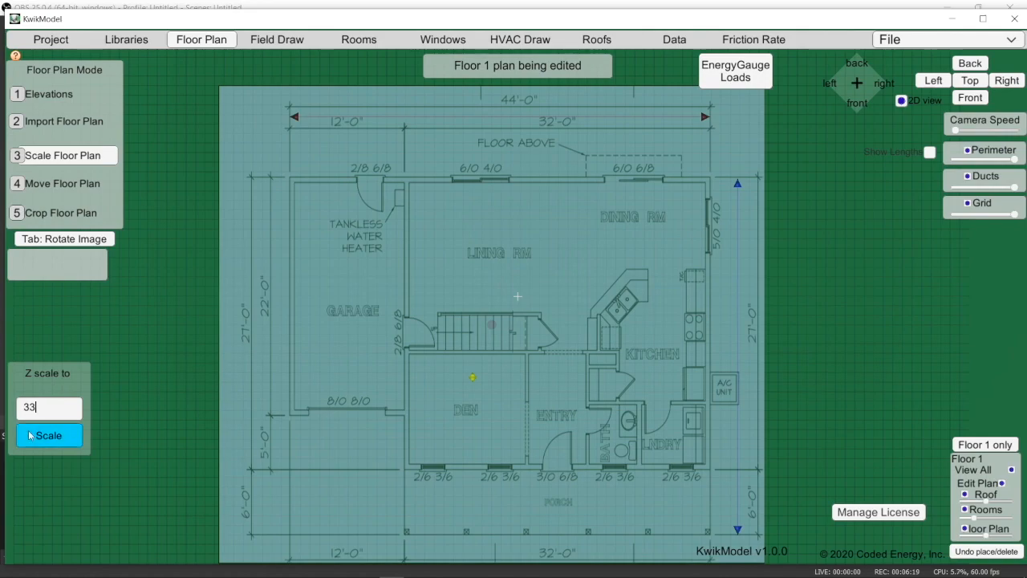
click(32, 435)
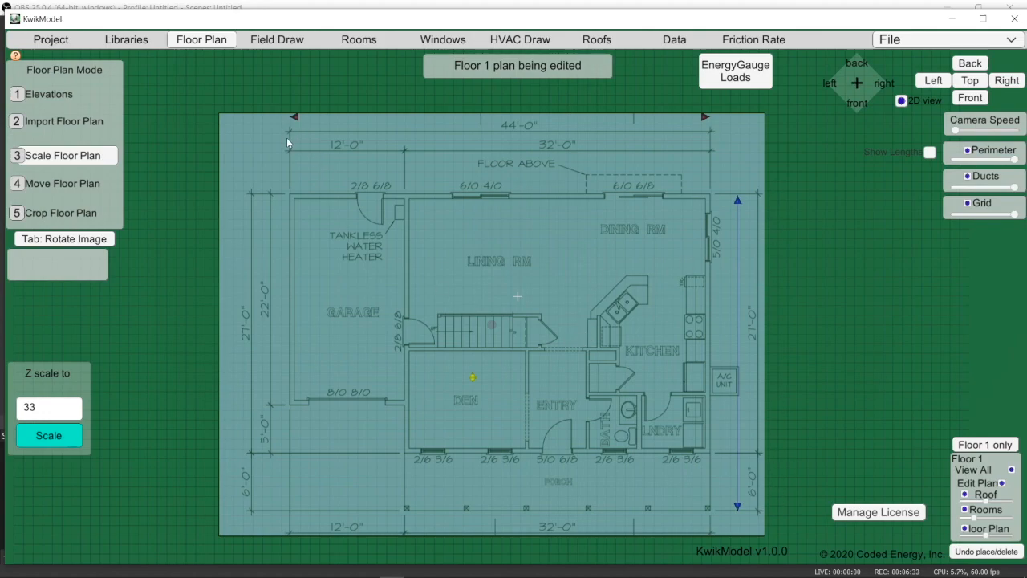
Move the floor plan slightly so the garage's outer back corner lines up with the grid
scroll(295, 203, up, 3)
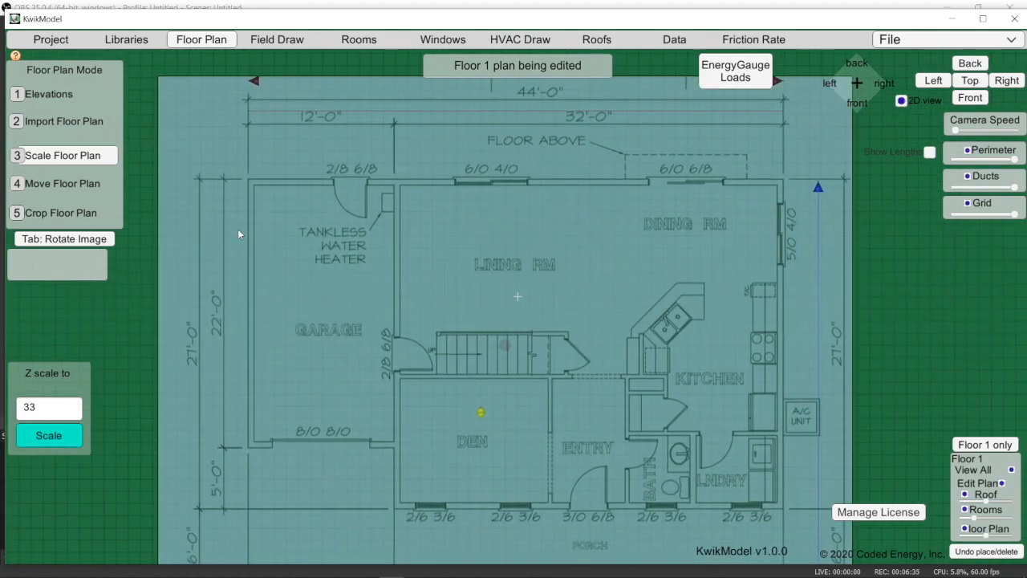
scroll(174, 146, up, 1)
scroll(174, 146, up, 2)
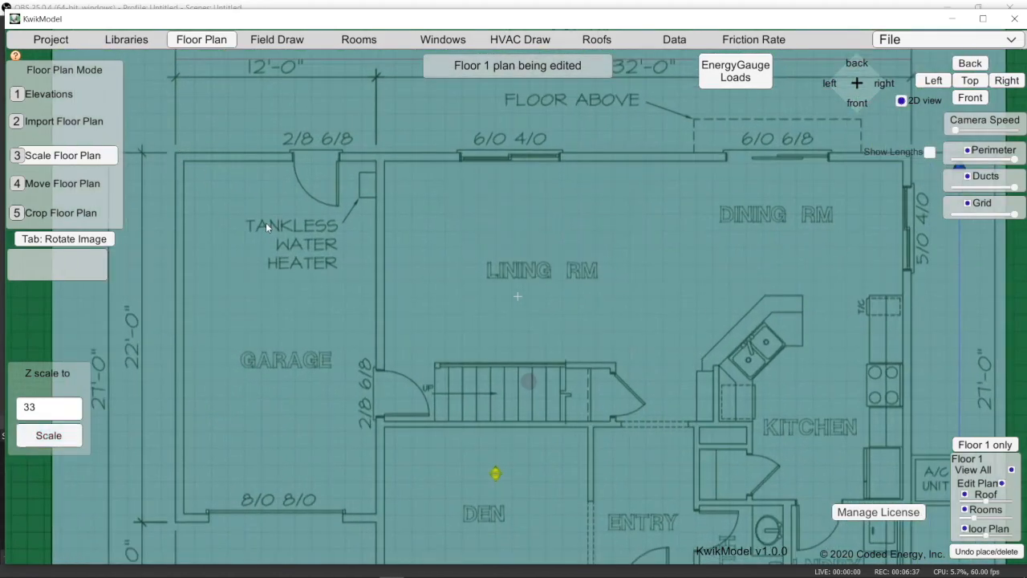
key(a)
key(a)
key(w)
key(w)
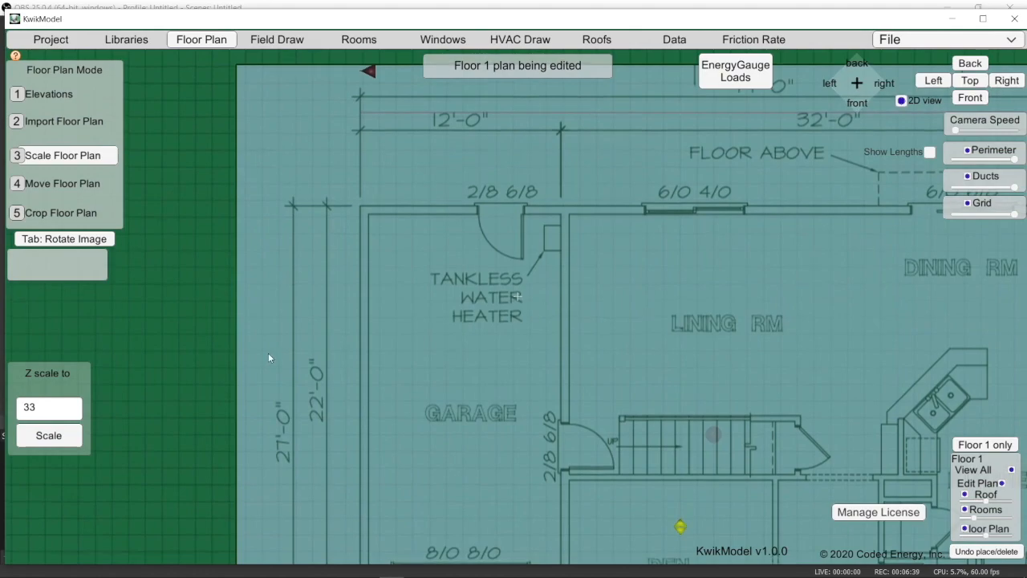
click(62, 183)
drag(408, 259, 410, 254)
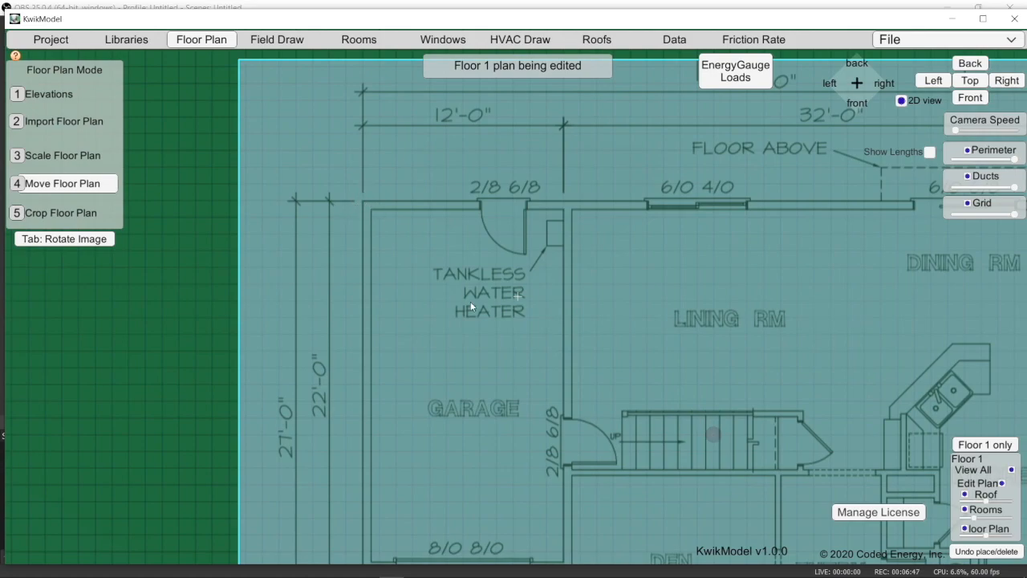
Place a 10 by 10 ft conditioned square room box in the living room's back corner, against the garage wall
scroll(466, 318, down, 5)
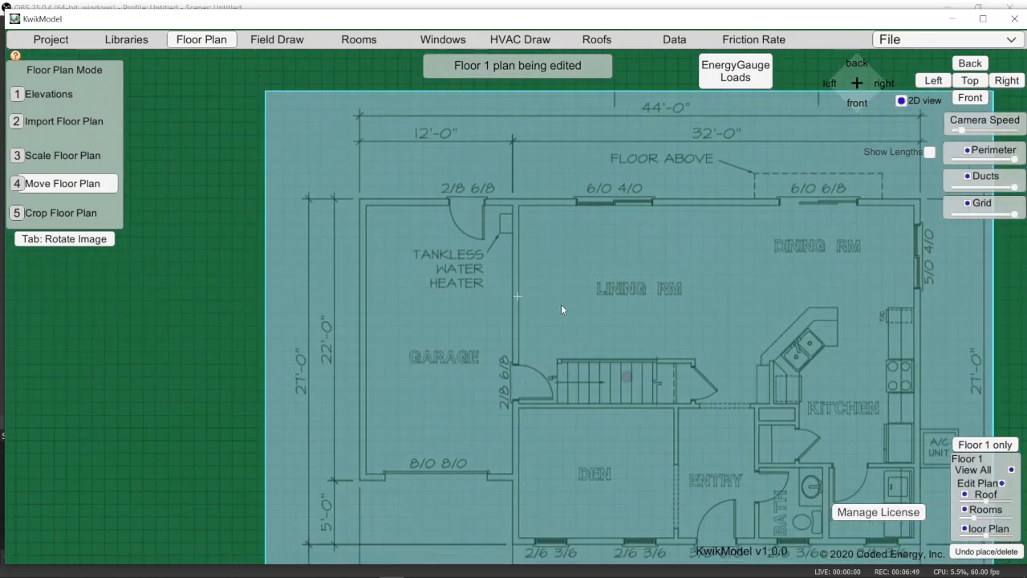
drag(678, 365, 511, 342)
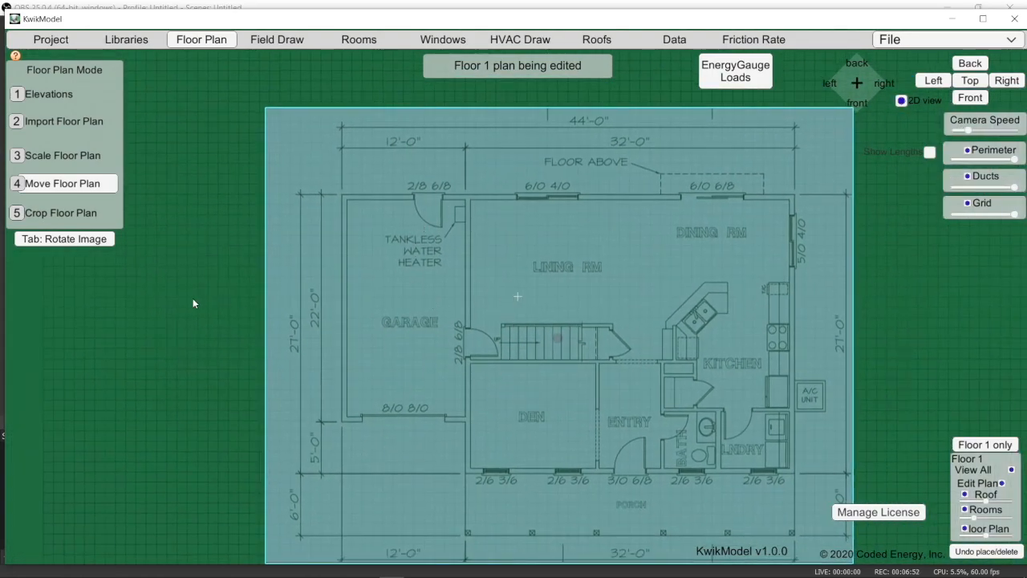
drag(654, 406, 329, 250)
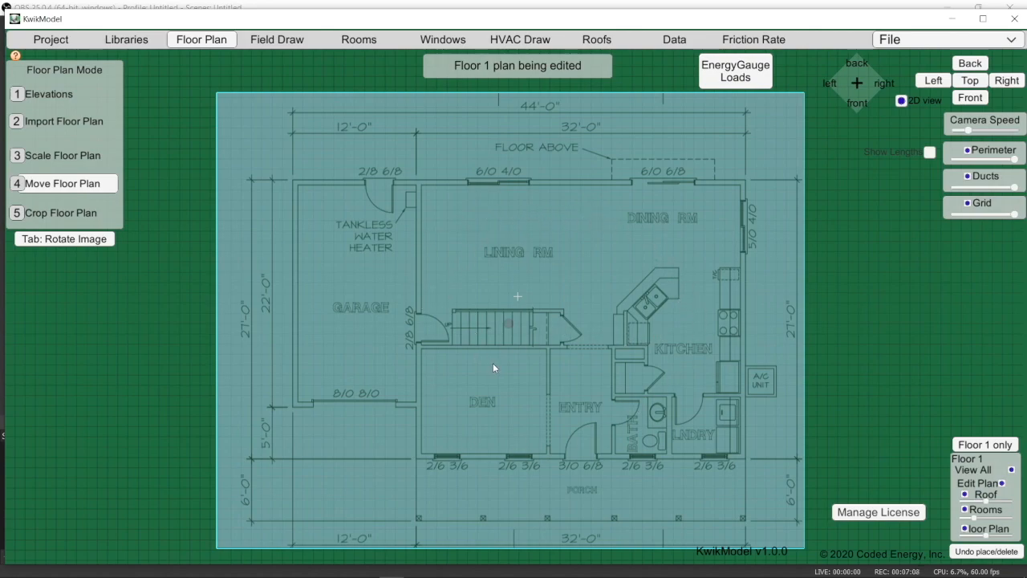
scroll(493, 362, down, 2)
scroll(594, 313, up, 1)
middle_drag(595, 312, 472, 287)
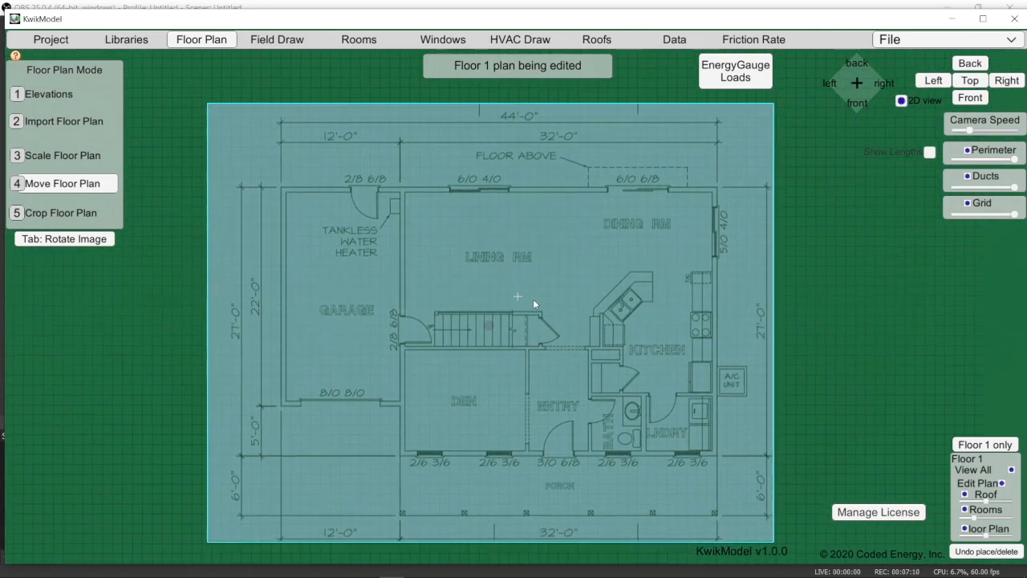
scroll(614, 362, up, 1)
scroll(615, 362, up, 1)
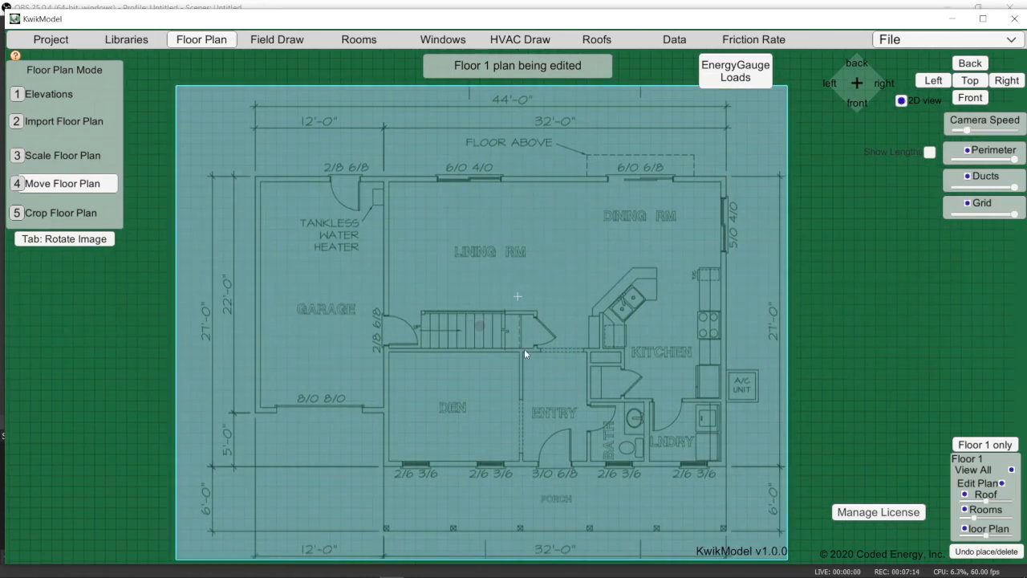
click(355, 41)
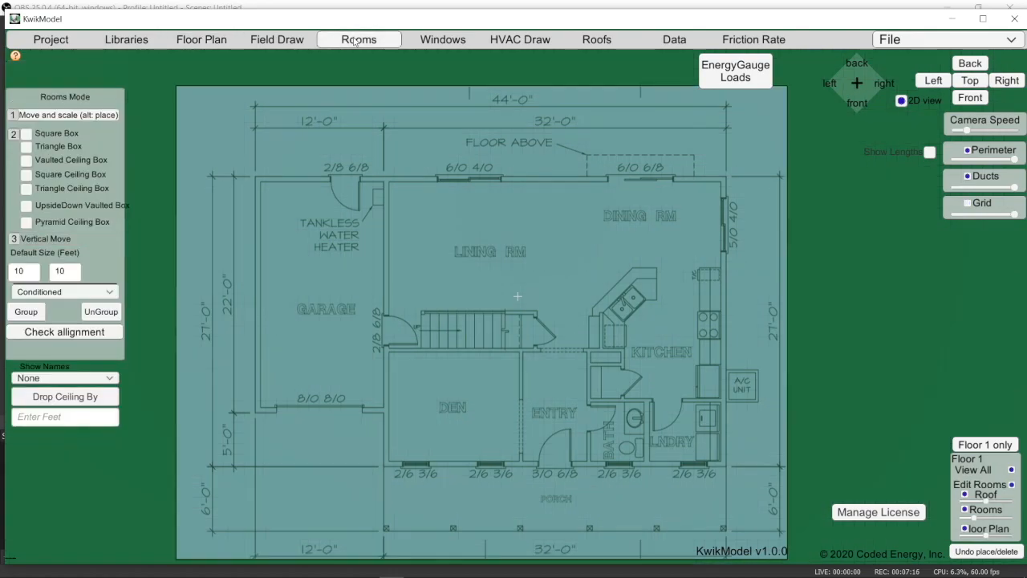
click(26, 134)
click(450, 228)
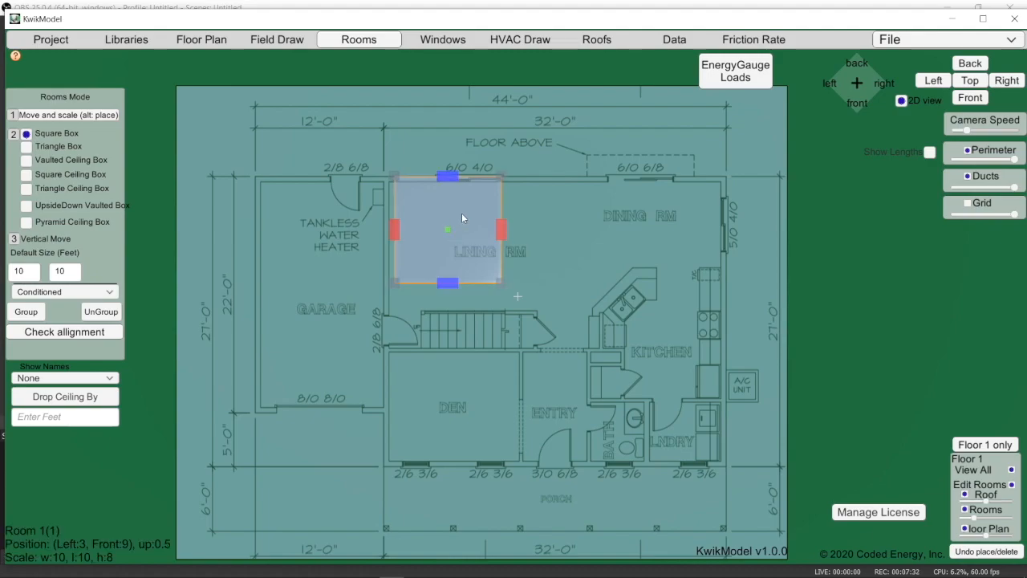
mouse_move(464, 224)
mouse_down()
mouse_move(480, 221)
mouse_move(450, 229)
mouse_move(450, 218)
mouse_up()
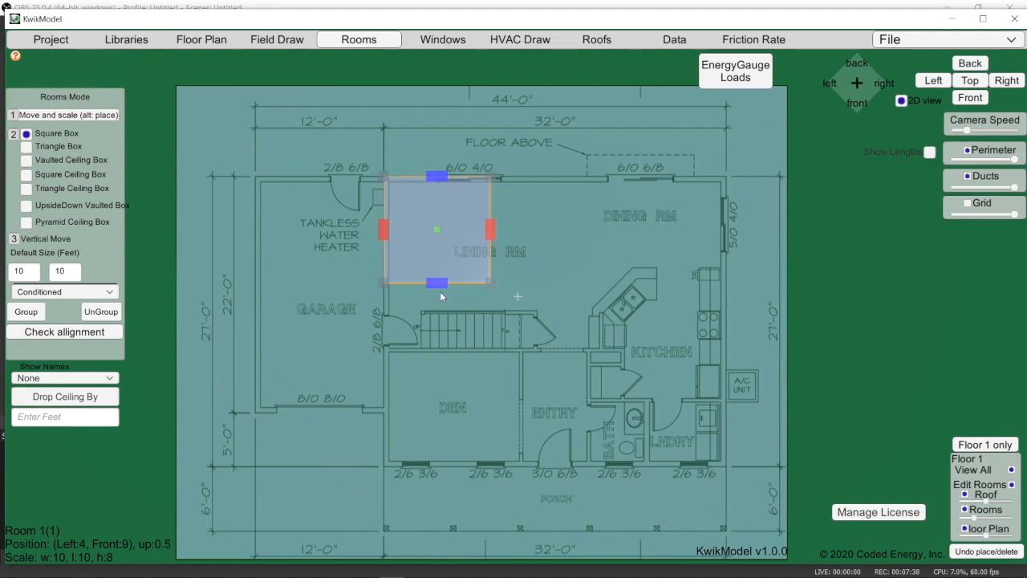
Stretch the living room box toward the den and the dining room until it is 17 ft wide and 16.5 ft long
drag(437, 285, 434, 353)
drag(491, 266, 544, 264)
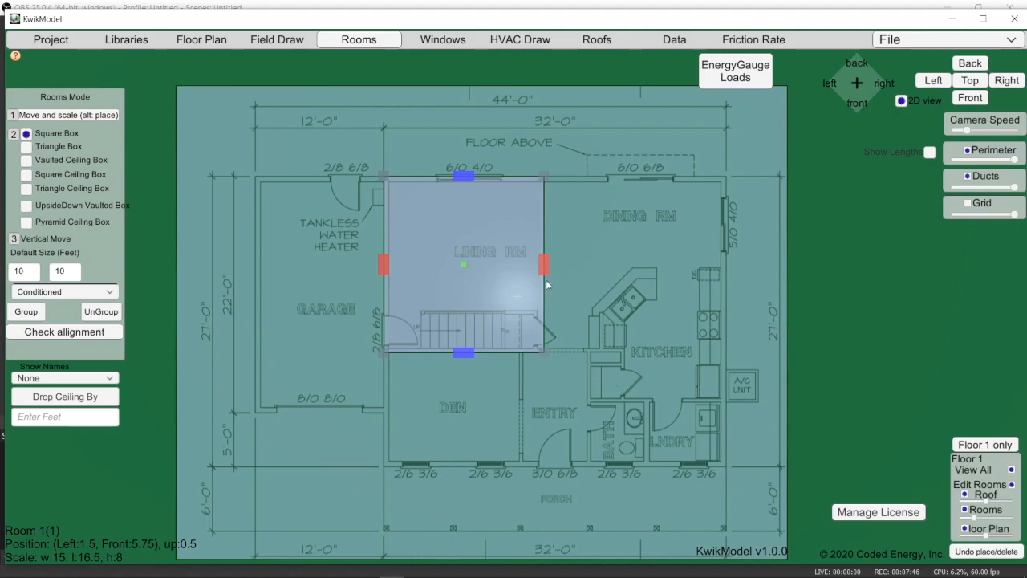
drag(545, 263, 562, 262)
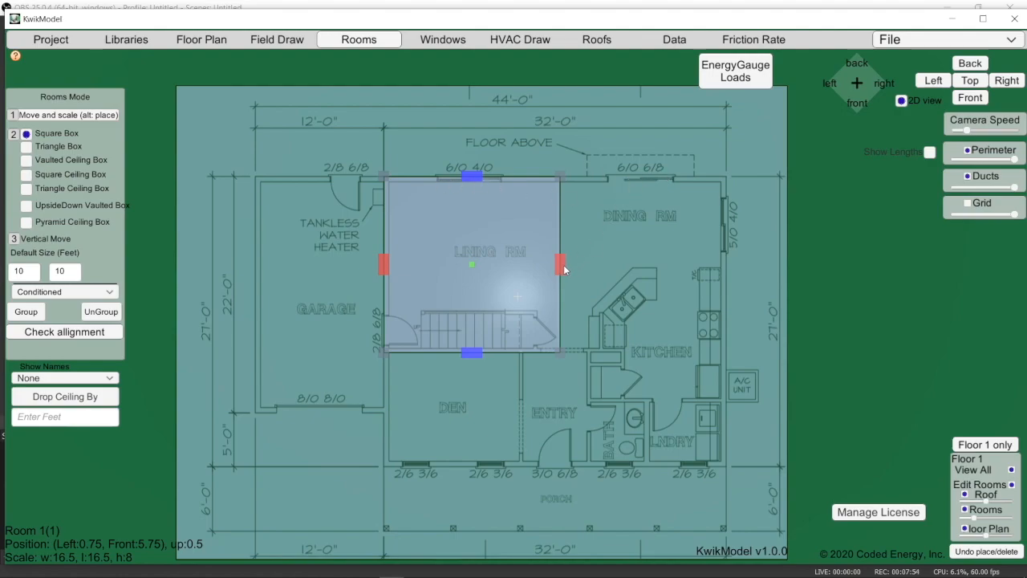
drag(562, 266, 567, 266)
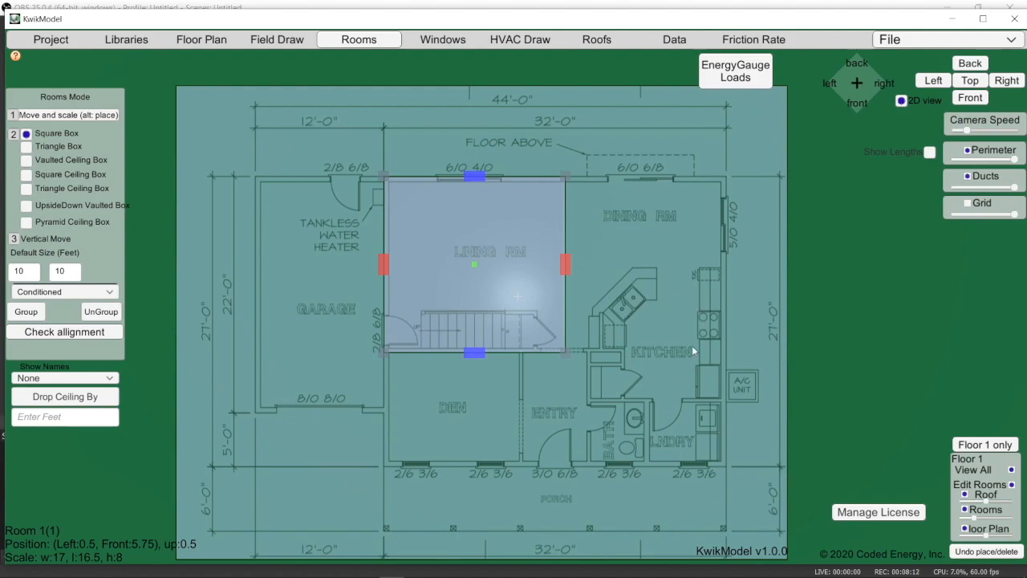
drag(568, 265, 589, 252)
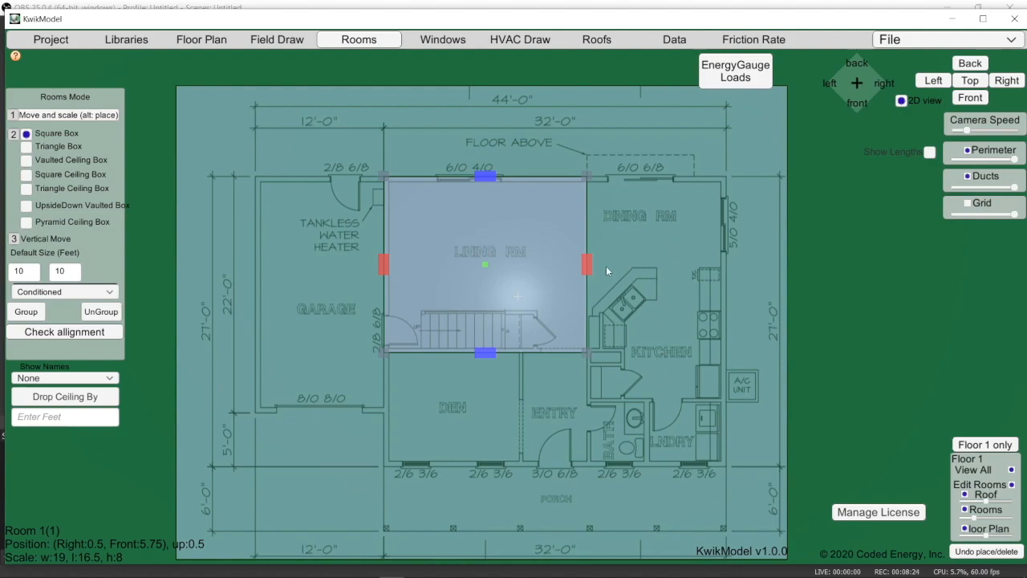
drag(589, 265, 565, 263)
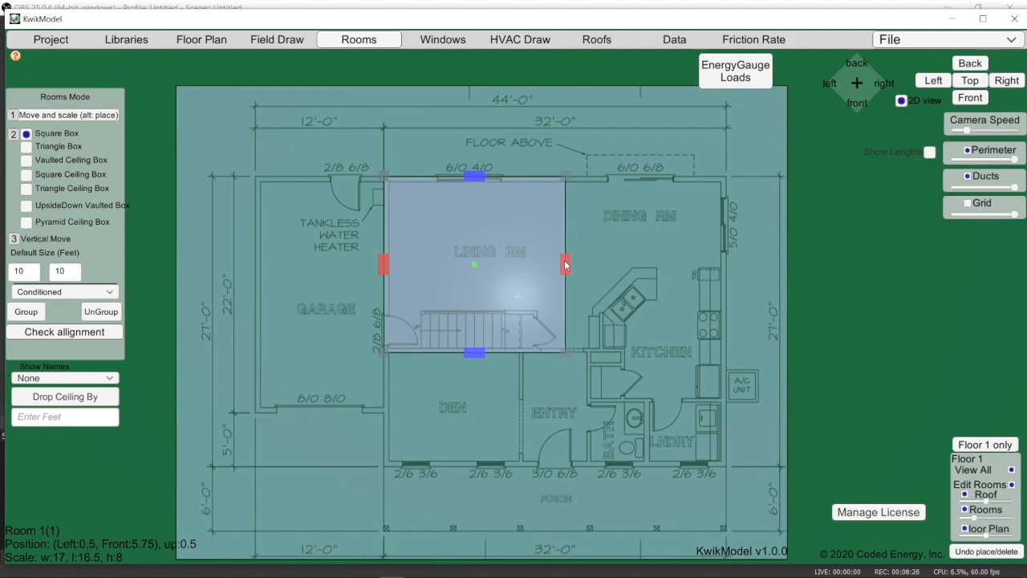
Widen the living room box to 19 ft and fit a 13 by 21 ft conditioned box over the dining room and kitchen
drag(566, 266, 591, 264)
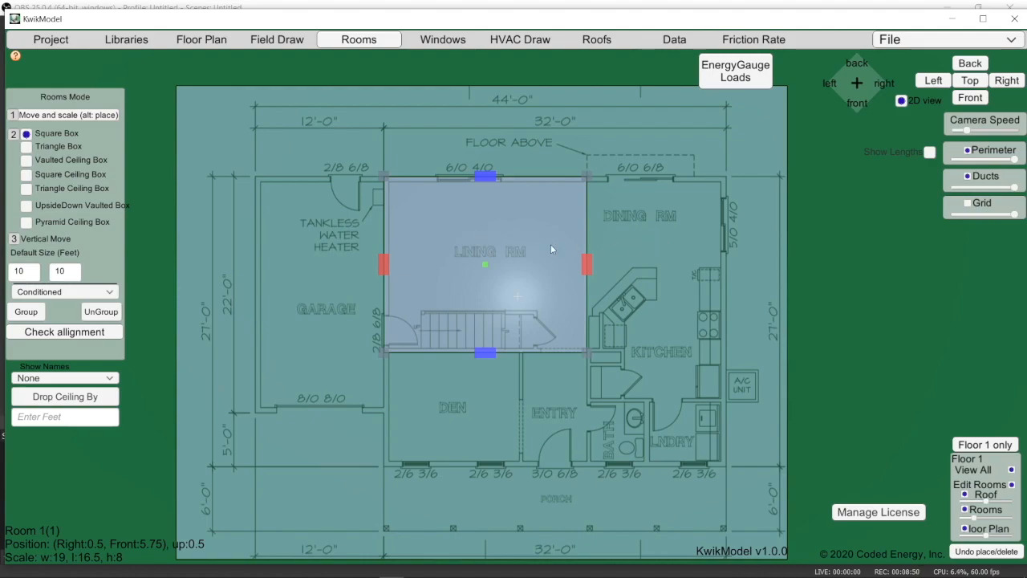
alt+click(645, 251)
drag(673, 269, 725, 231)
drag(661, 296, 658, 403)
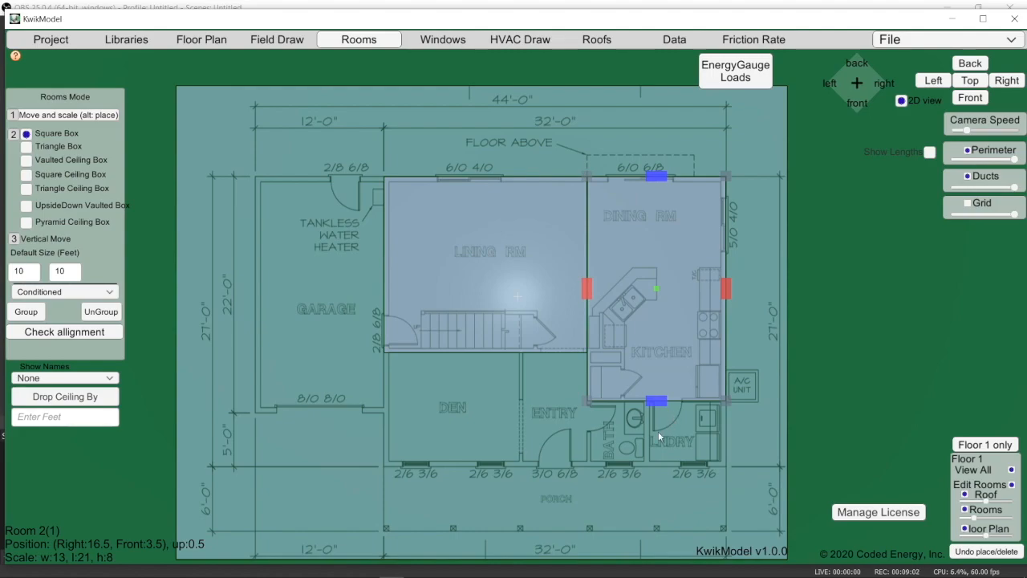
Place a conditioned square box over the den and fit it to its walls at 13 ft wide and 10.5 ft long
click(459, 407)
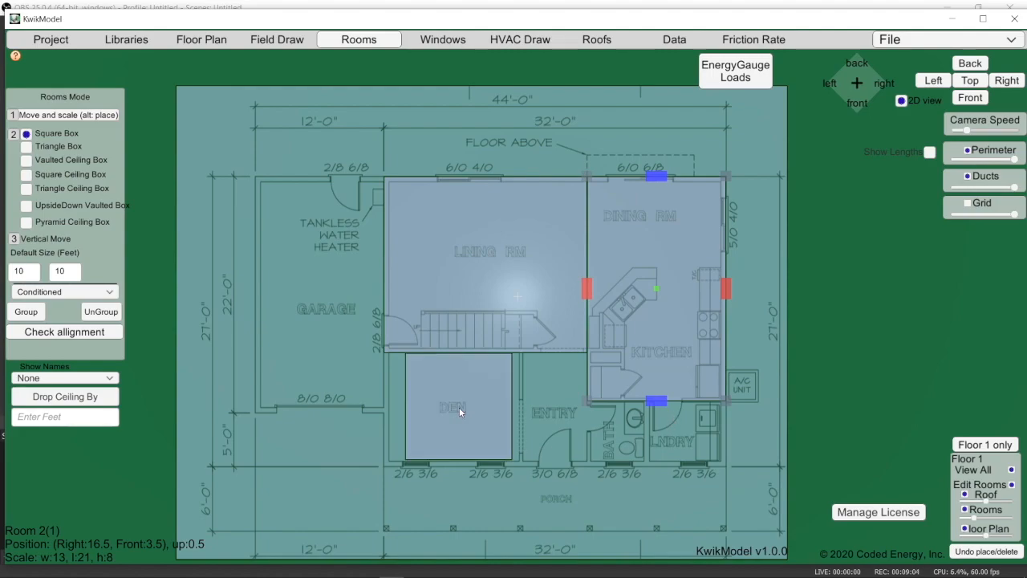
click(471, 425)
drag(476, 423, 456, 463)
drag(490, 413, 519, 413)
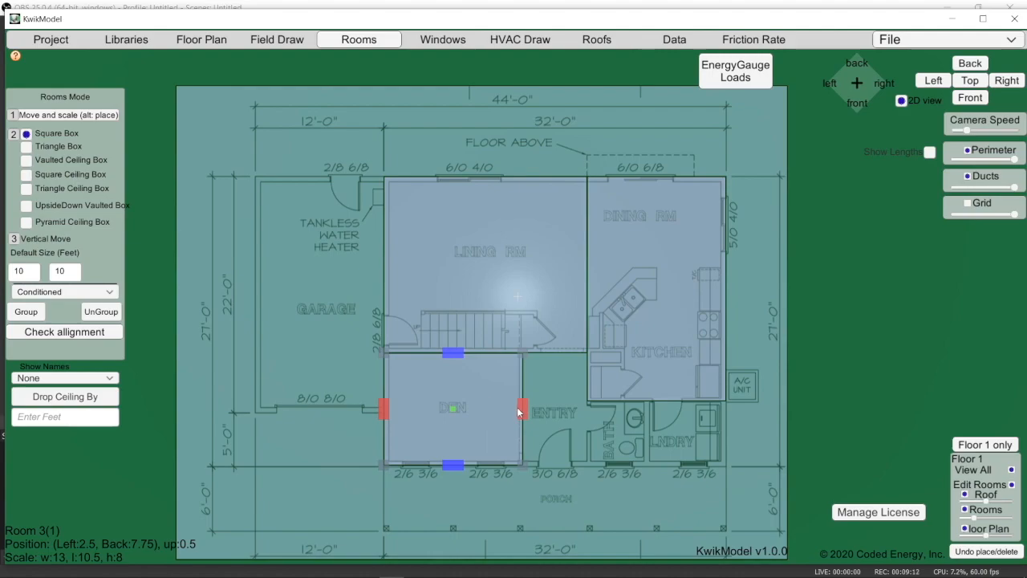
Place a square box over the garage and stretch it to the garage walls at 12 ft wide and 22 ft long
click(323, 250)
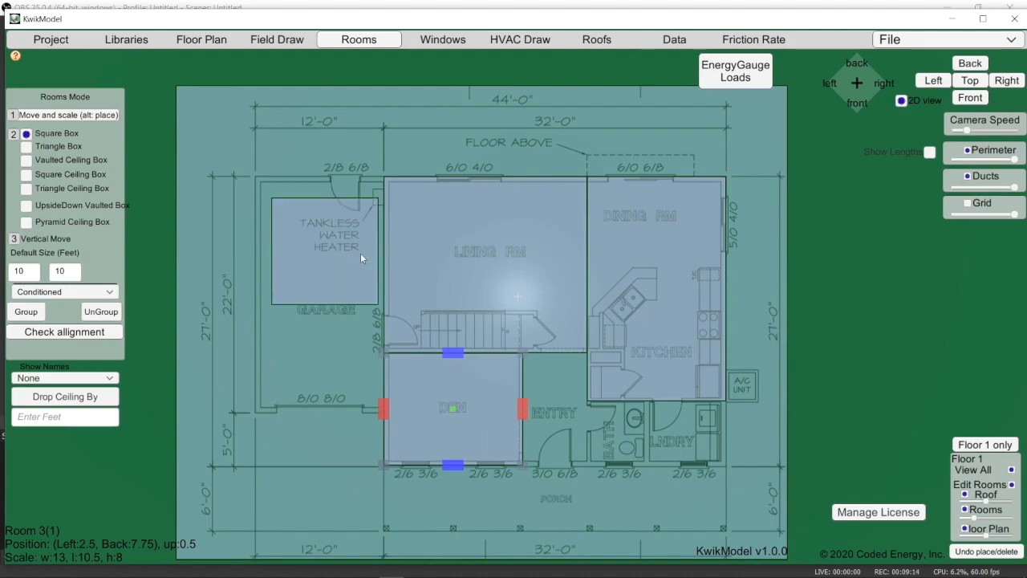
click(357, 258)
drag(365, 274, 373, 255)
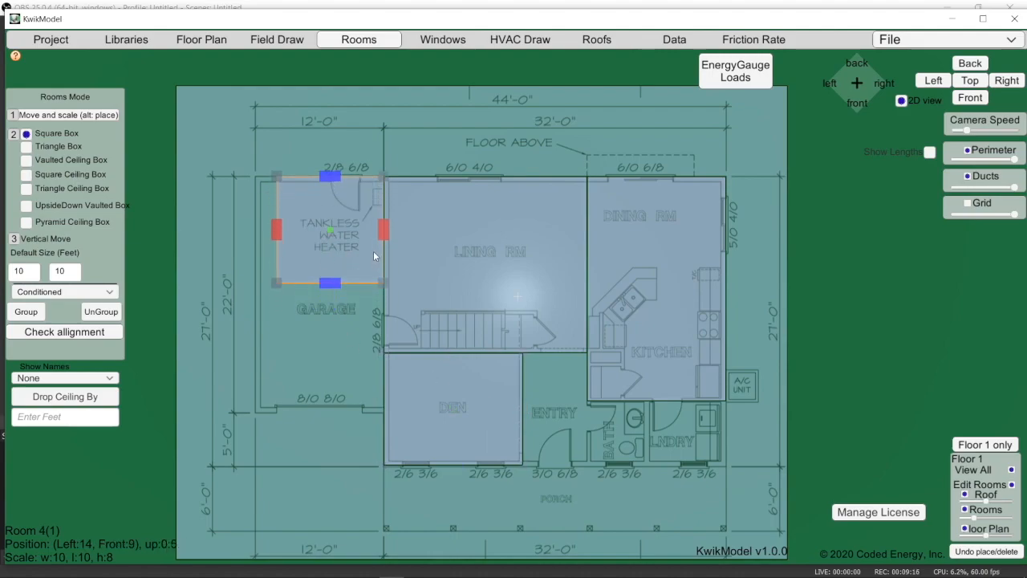
drag(276, 231, 254, 231)
drag(313, 286, 319, 411)
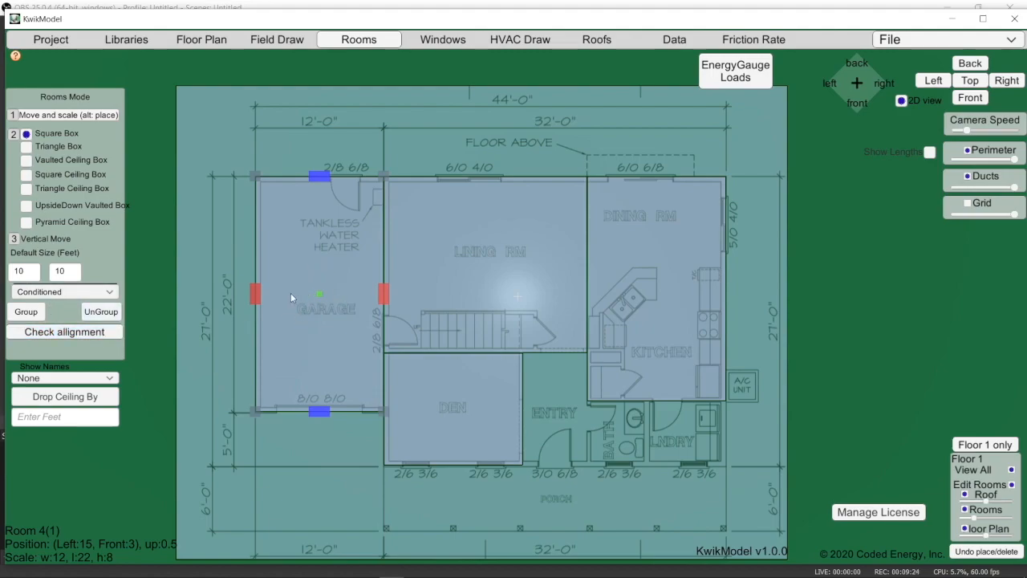
Set the garage box to Unconditioned and deselect it
click(89, 296)
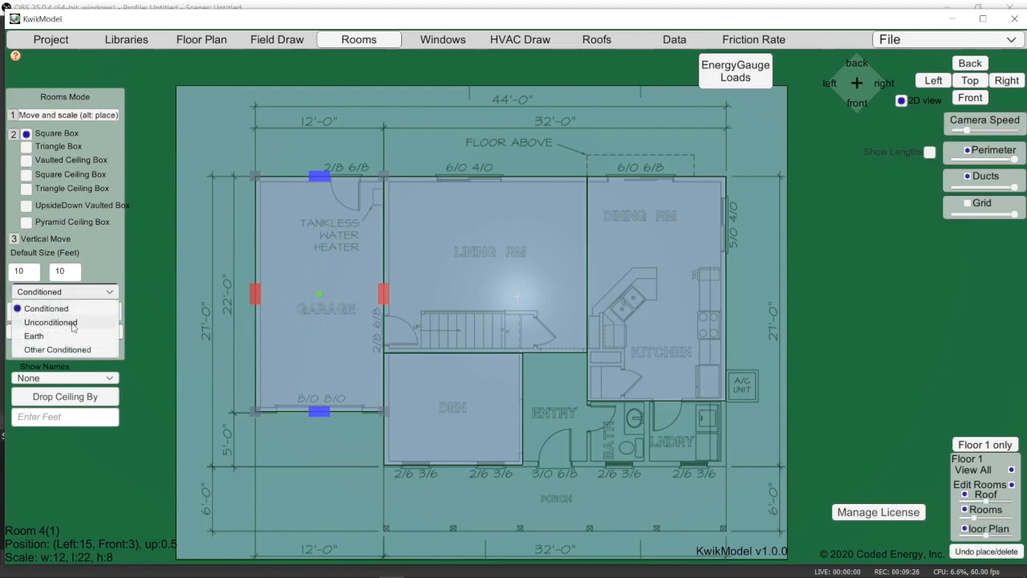
click(74, 324)
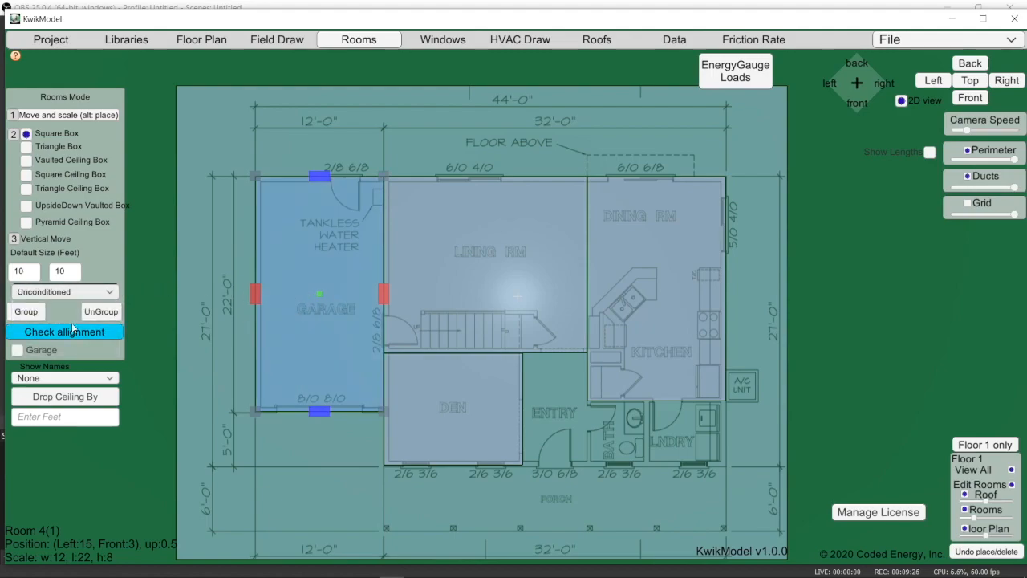
click(297, 431)
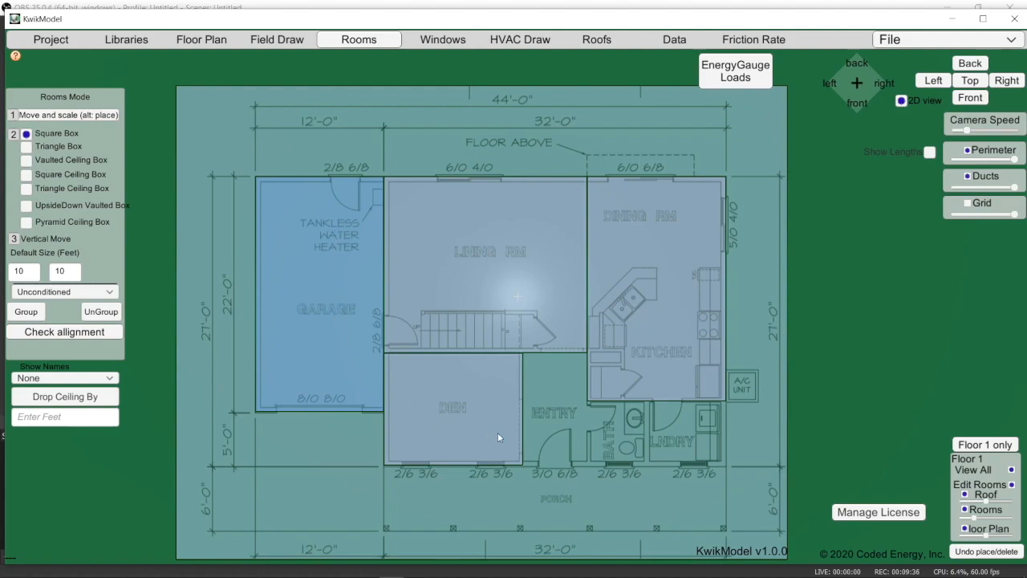
Place a conditioned square box over the entry and fit it between the den and bath at 6 ft wide and 10.5 ft long
click(611, 467)
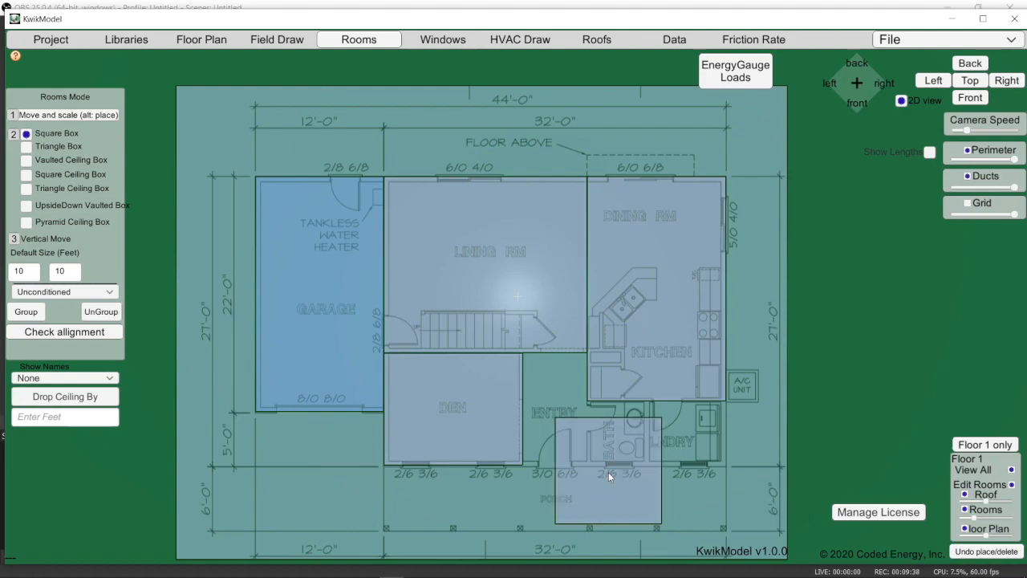
drag(629, 484, 596, 464)
drag(536, 470, 539, 420)
drag(551, 463, 551, 469)
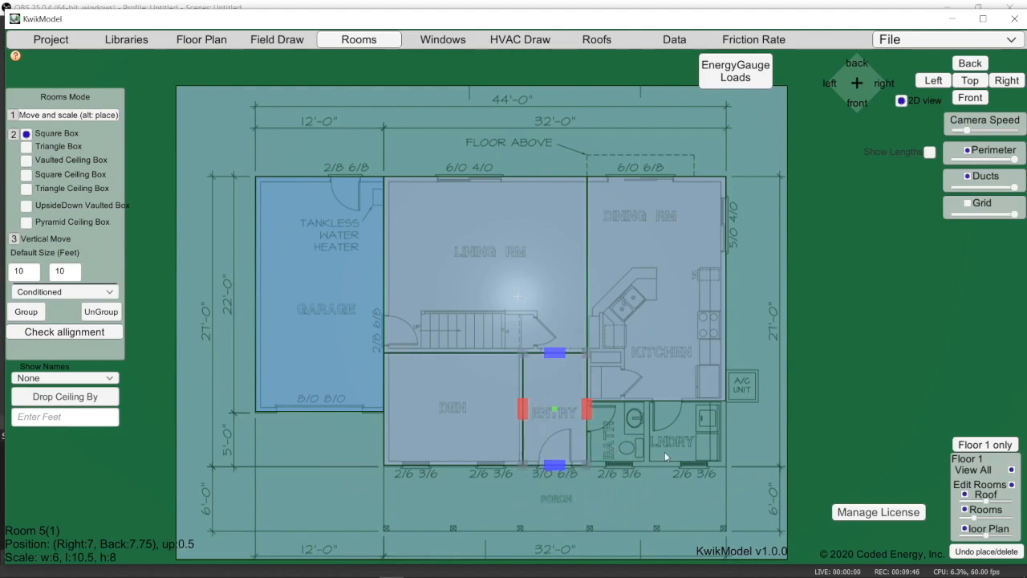
Place conditioned square boxes over the bath, about 5.5 by 6 ft, and the laundry, about 7.5 by 6 ft
alt+click(671, 491)
drag(686, 510, 646, 465)
alt+click(720, 493)
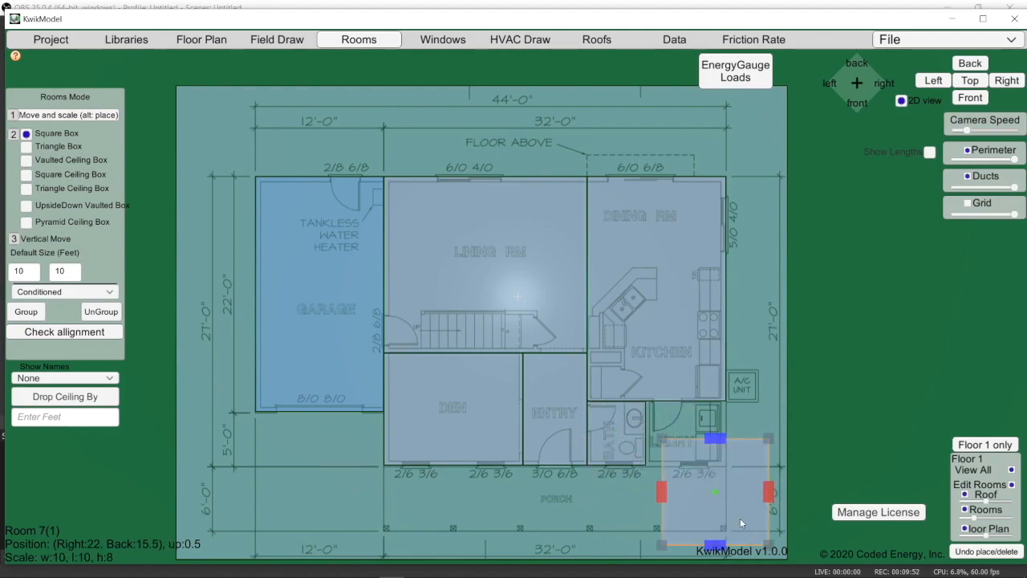
drag(712, 489, 694, 451)
drag(753, 512, 727, 432)
click(760, 433)
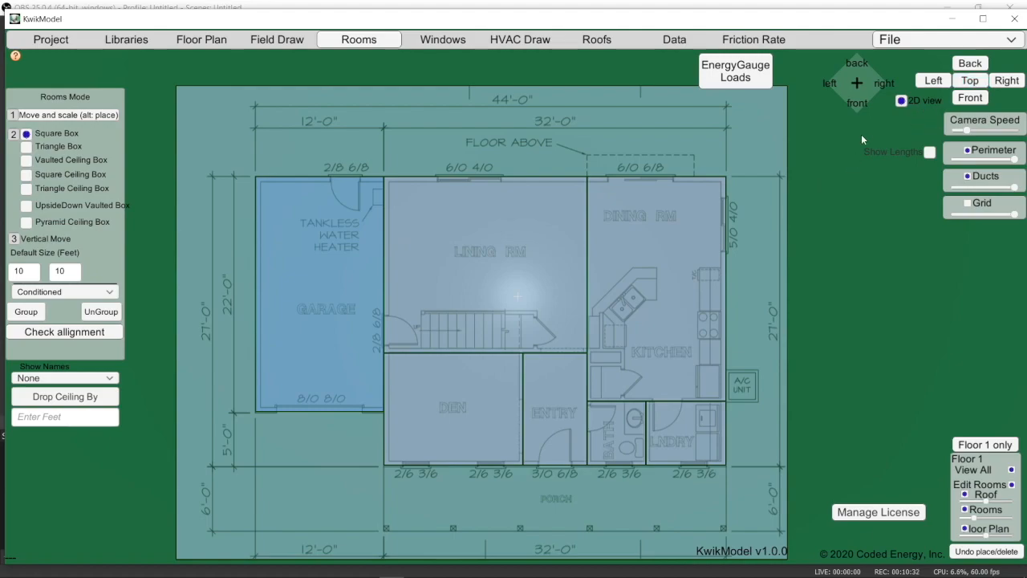
Switch to the 3D view and examine the first floor room boxes from the front and the garage side
click(901, 101)
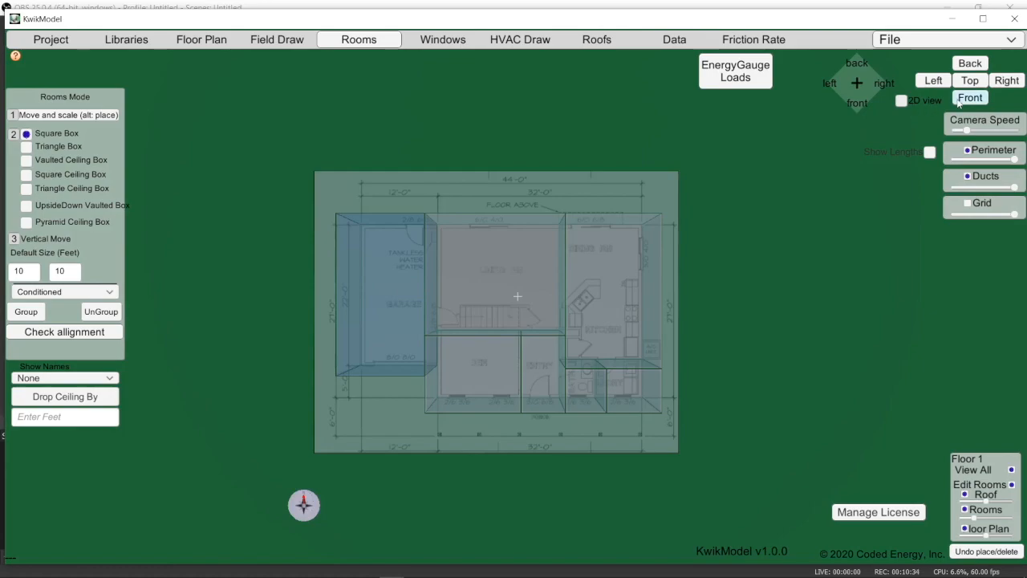
click(969, 97)
middle_drag(618, 204, 568, 349)
right_drag(568, 349, 696, 300)
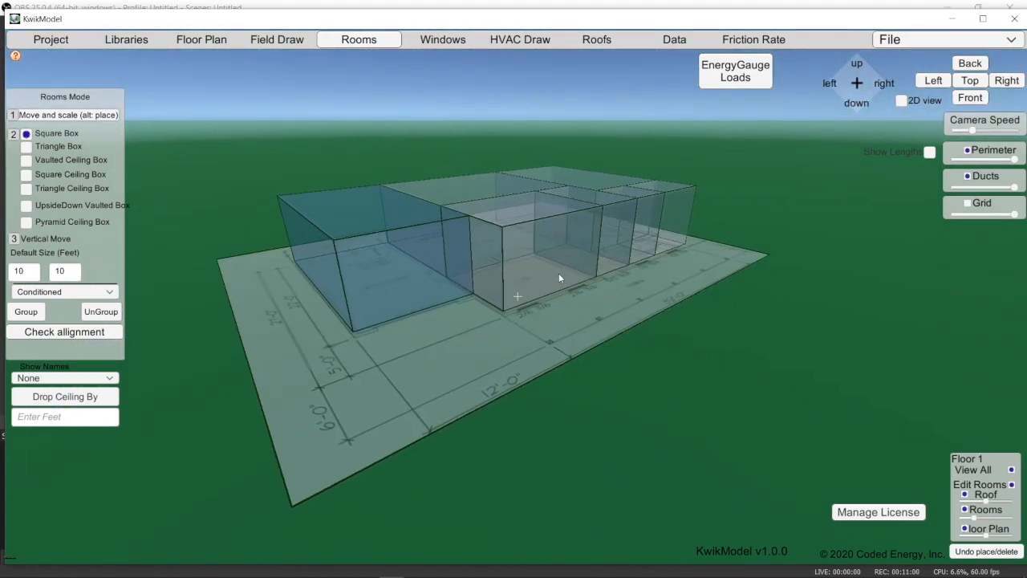
right_drag(637, 309, 423, 347)
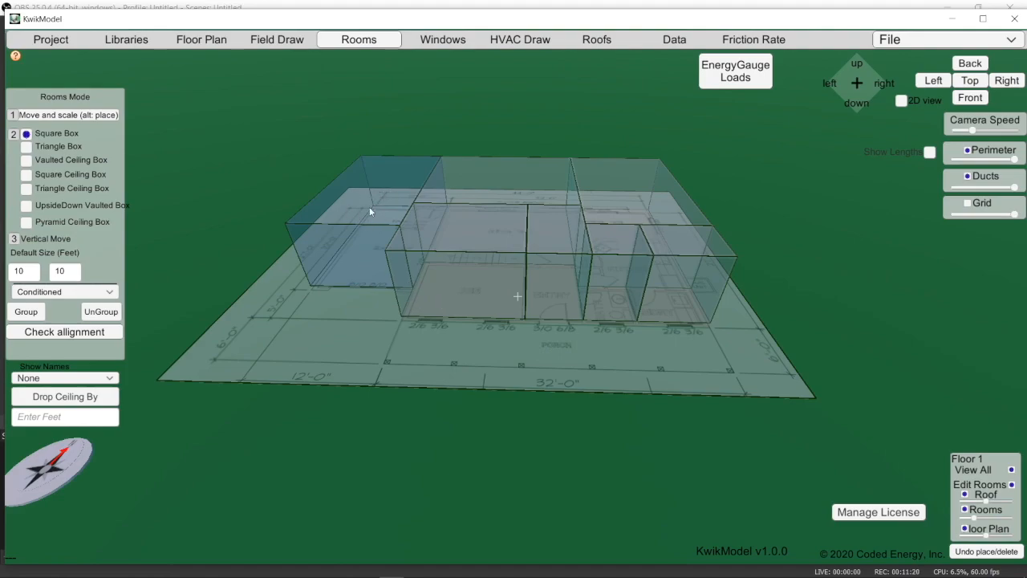
scroll(372, 207, up, 5)
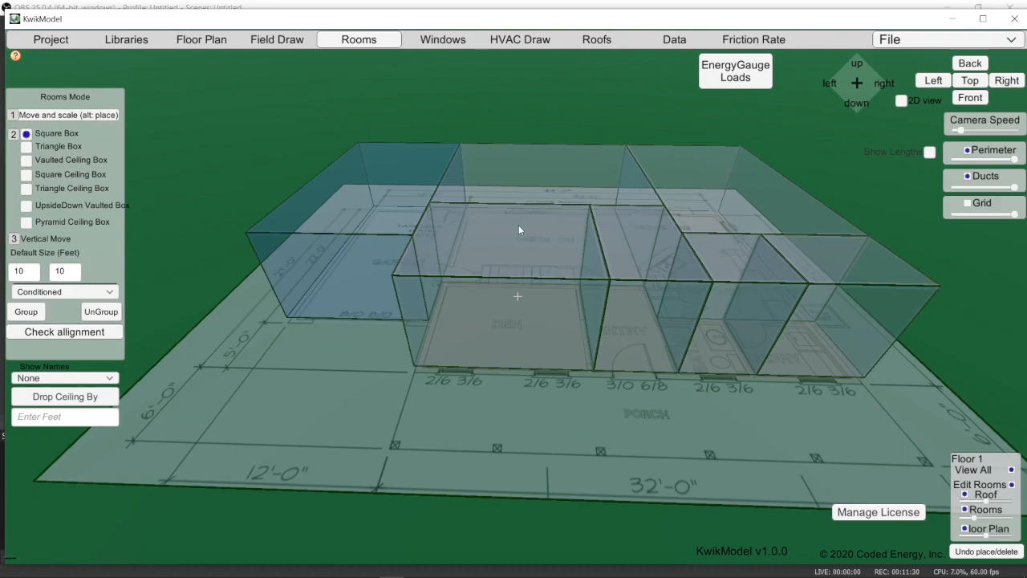
scroll(518, 229, down, 1)
middle_drag(519, 235, 439, 327)
middle_drag(691, 301, 518, 312)
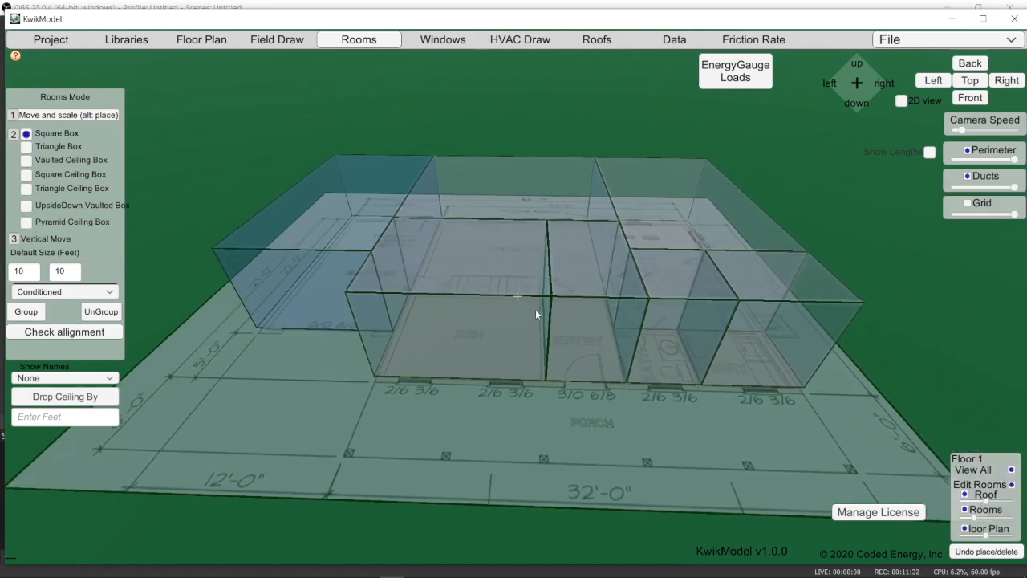
mouse_move(761, 283)
right_down()
mouse_move(652, 272)
mouse_move(631, 283)
mouse_move(743, 268)
mouse_move(775, 281)
mouse_move(760, 299)
mouse_move(749, 272)
mouse_move(767, 274)
right_up()
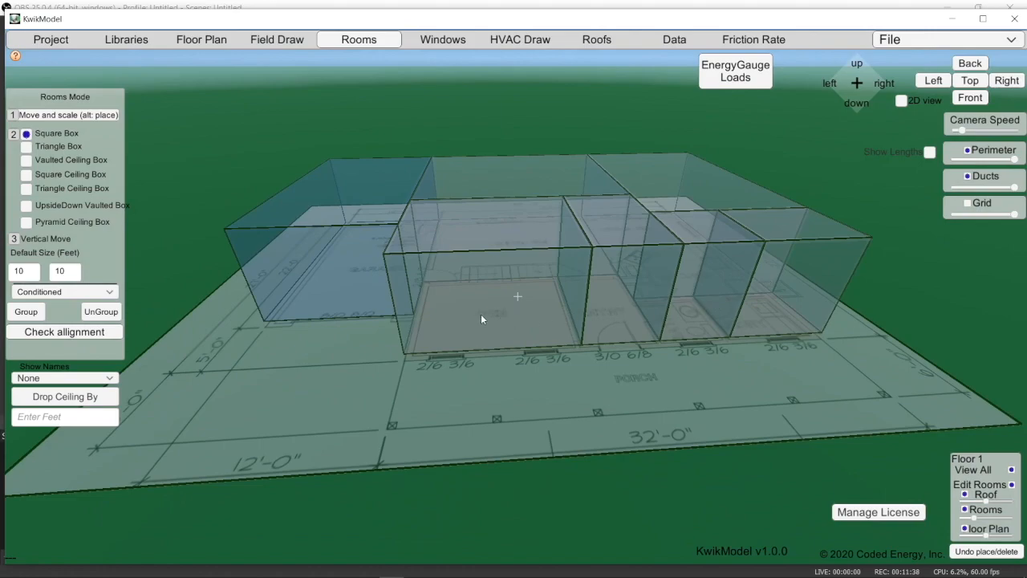
right_drag(507, 365, 497, 387)
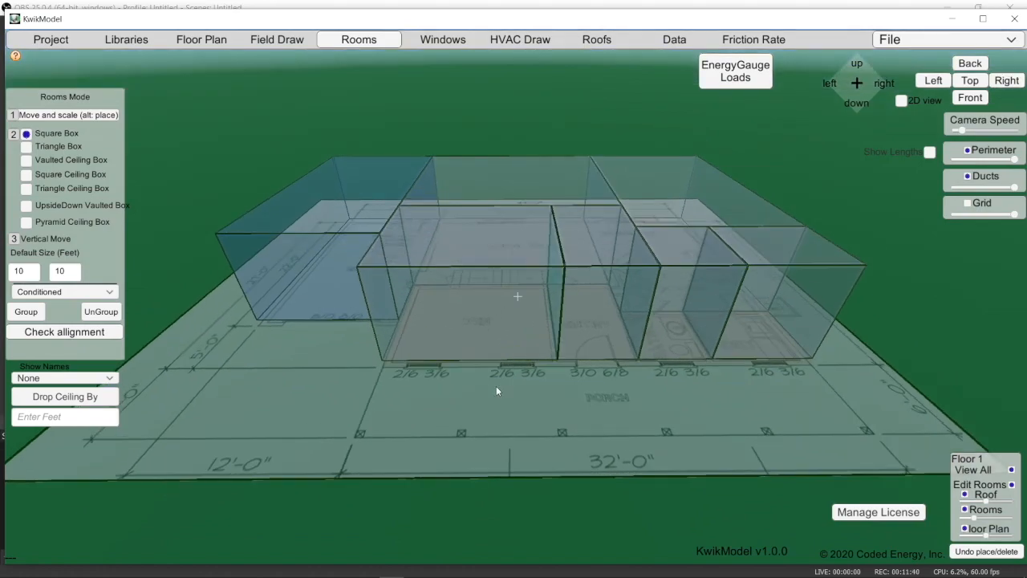
Review the wall types in the libraries, including their assemblies, insulation values and the default type
click(127, 42)
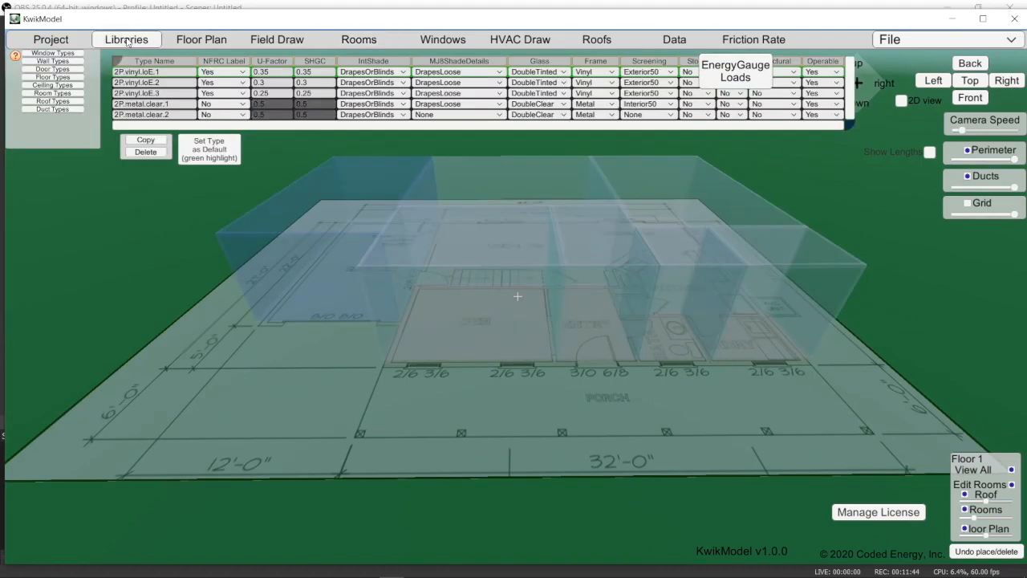
click(52, 61)
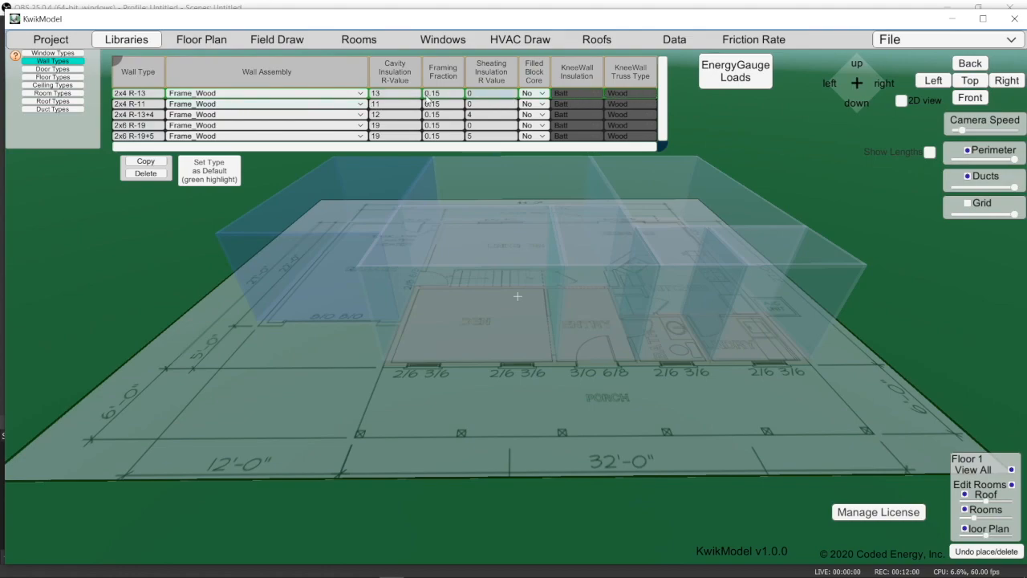
click(195, 180)
click(122, 281)
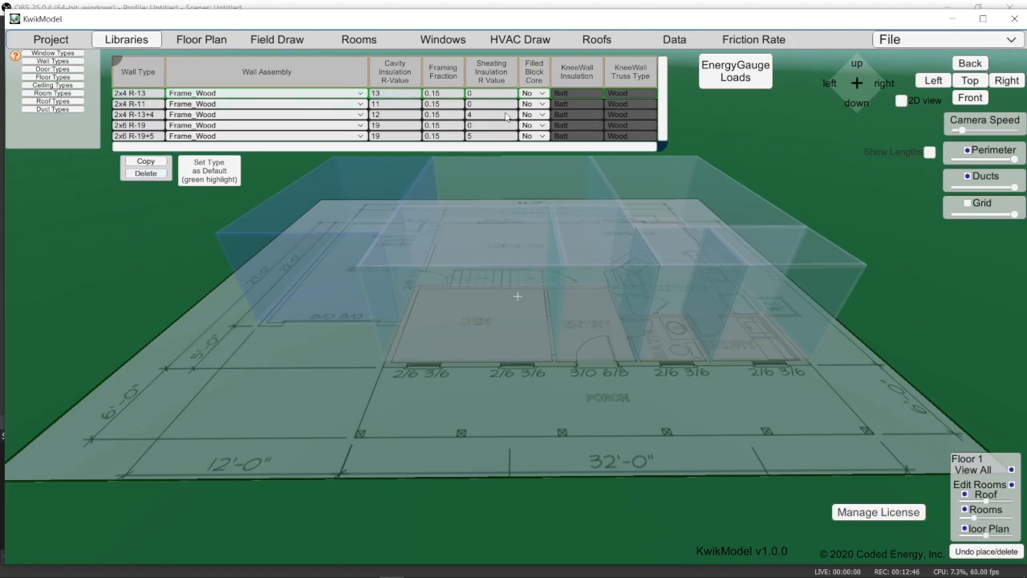
Review the data table of the model's walls with their types, areas, directions and adjoining spaces
click(678, 41)
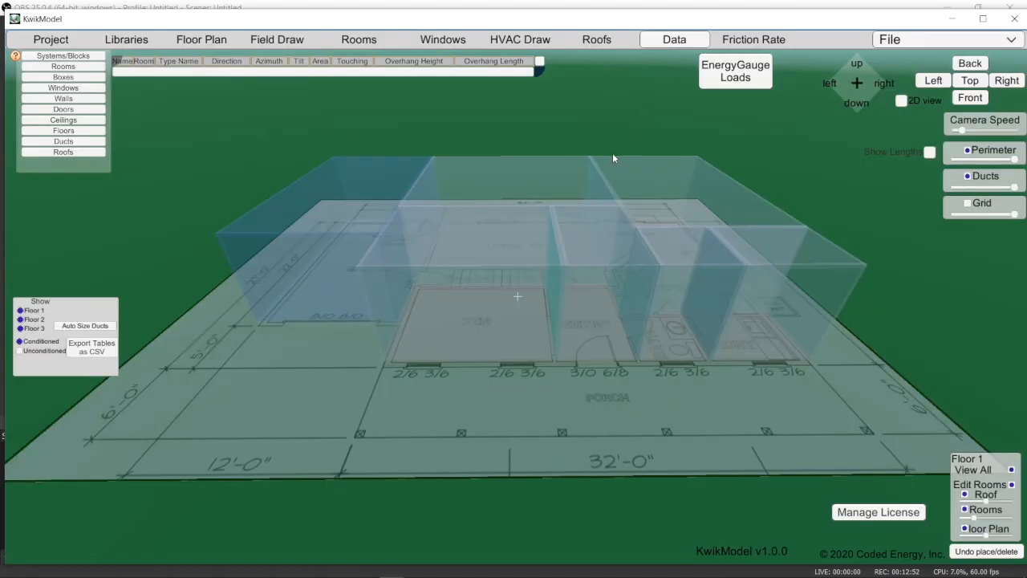
mouse_move(513, 328)
right_down()
mouse_move(505, 429)
mouse_move(476, 395)
mouse_move(471, 290)
mouse_move(521, 333)
mouse_move(494, 337)
right_up()
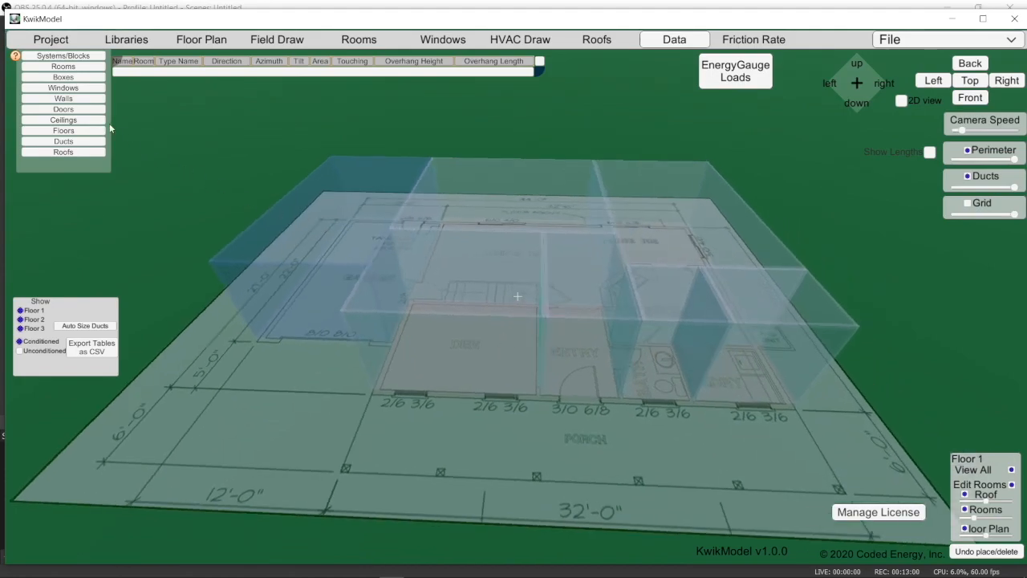
click(63, 98)
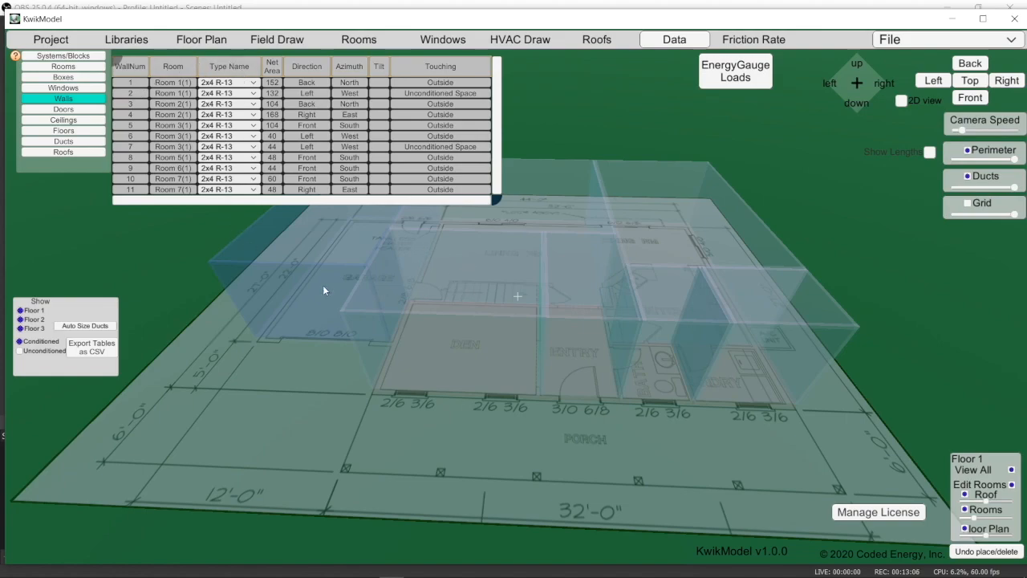
Open the rooms data table and highlight each conditioned room in turn to match its entry with its box in the model
click(64, 69)
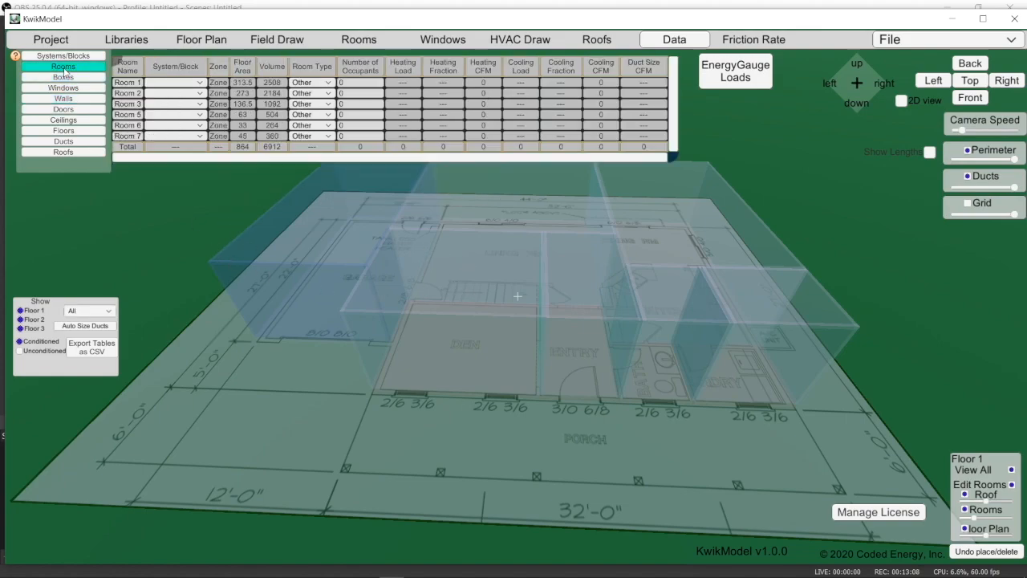
click(441, 211)
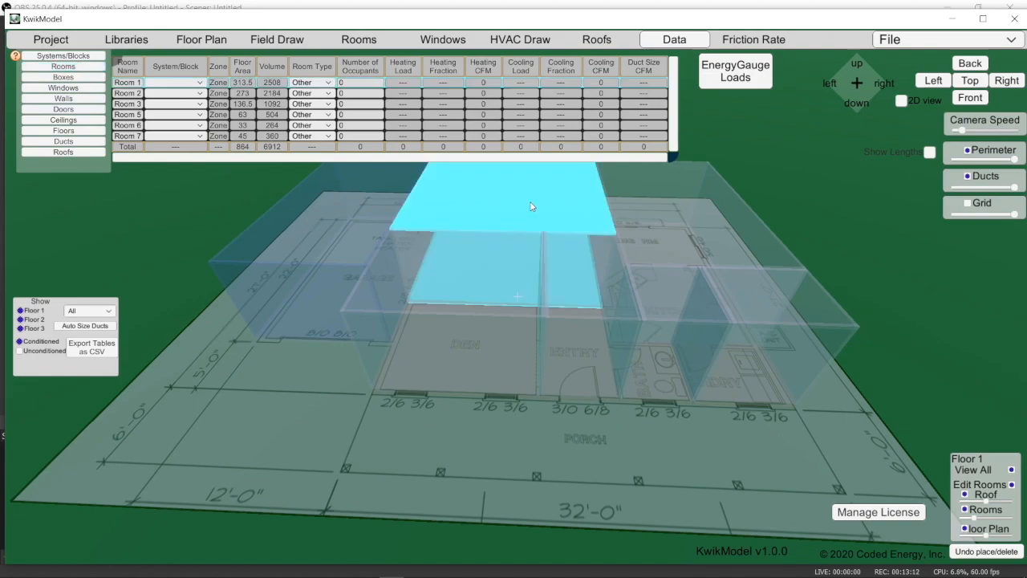
click(129, 93)
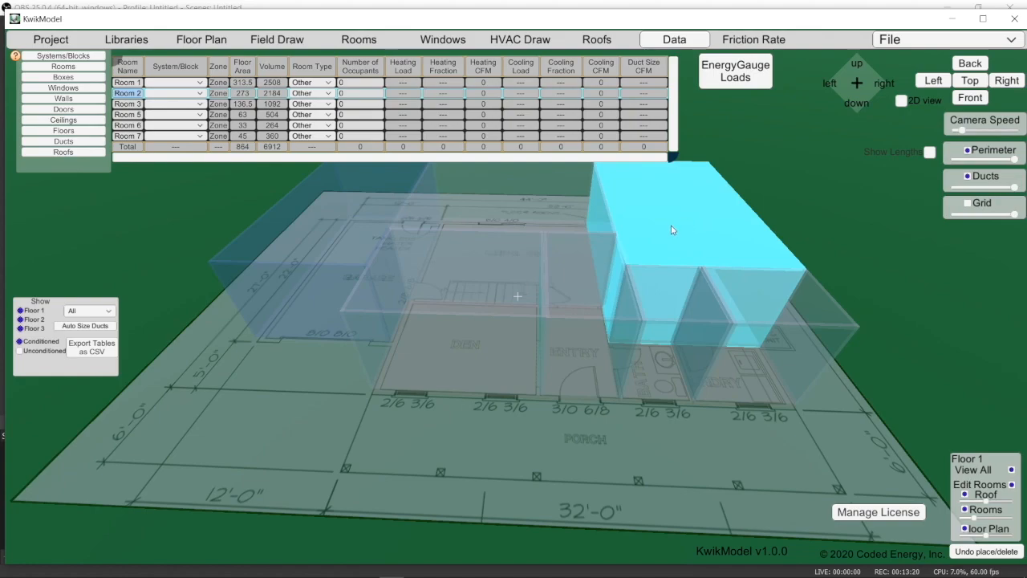
click(129, 82)
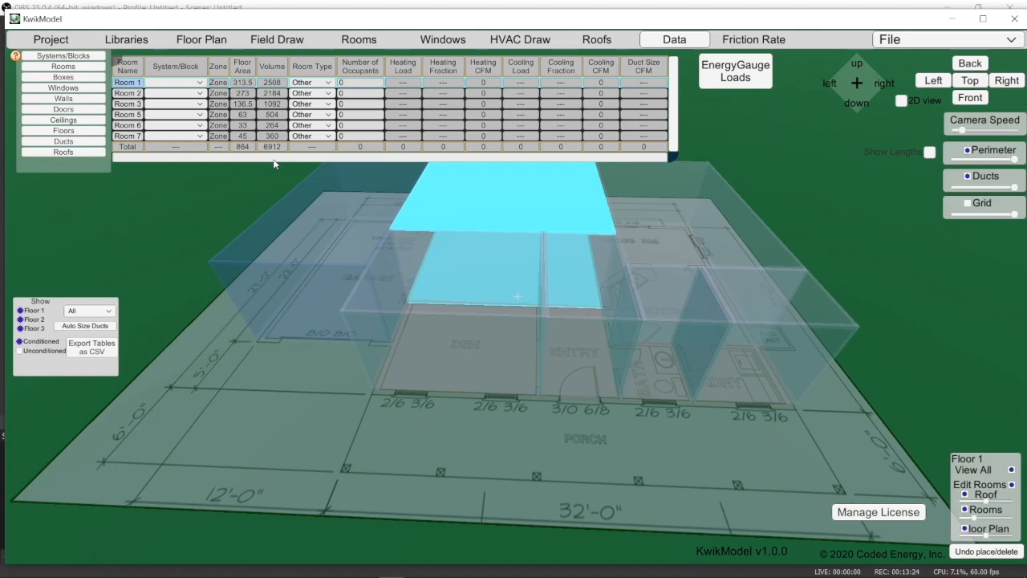
key(Down)
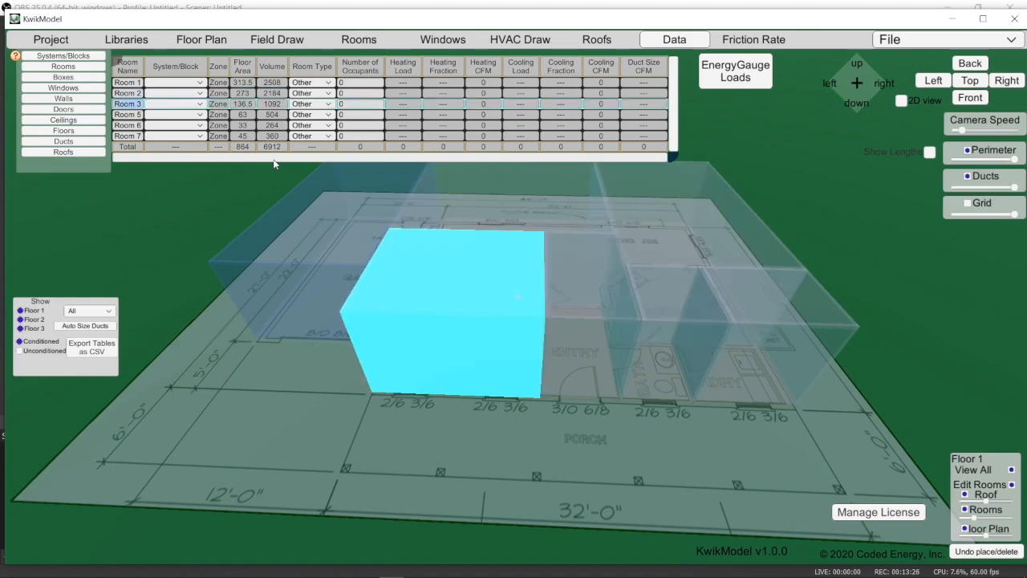
key(Down)
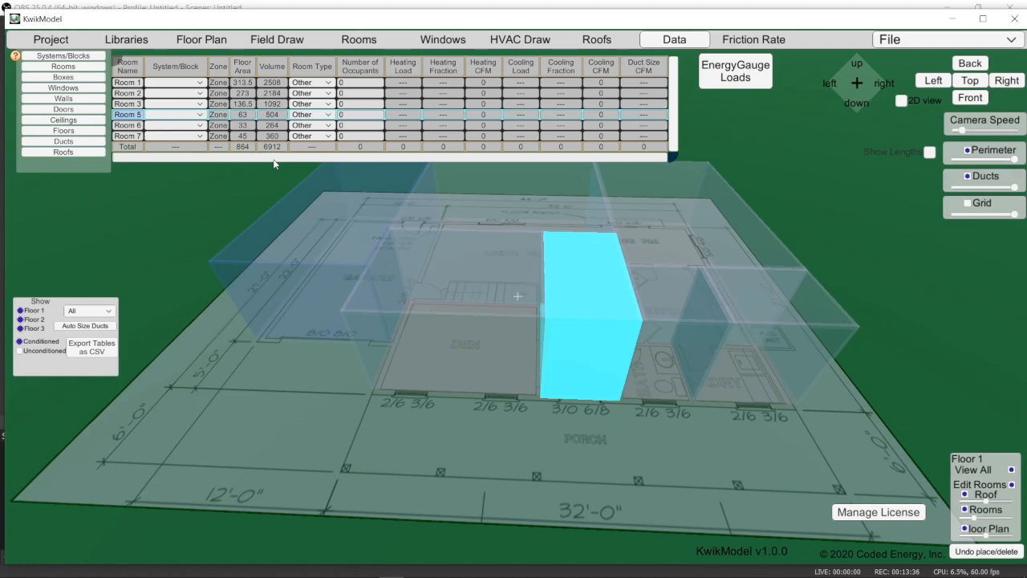
key(Down)
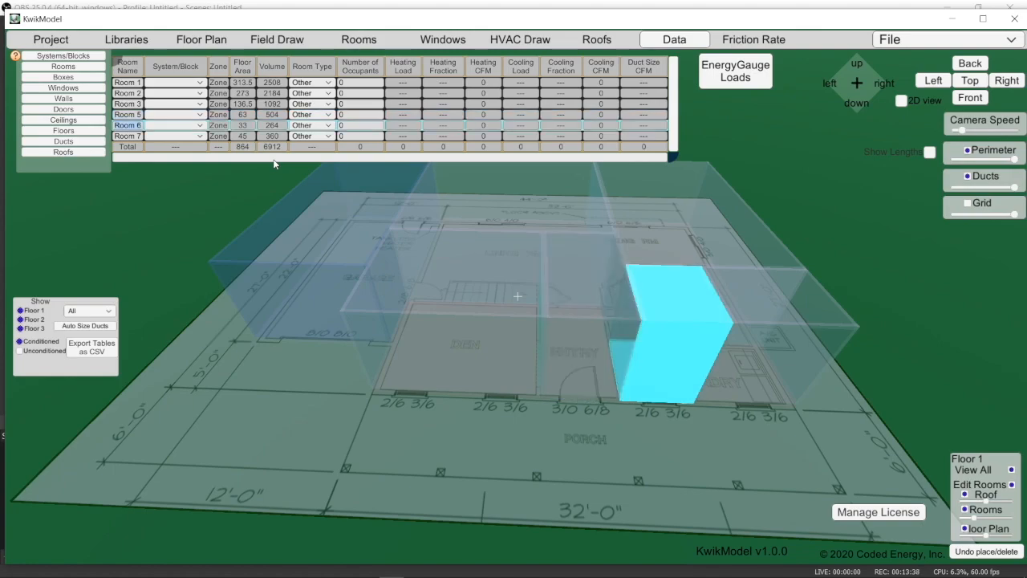
key(Down)
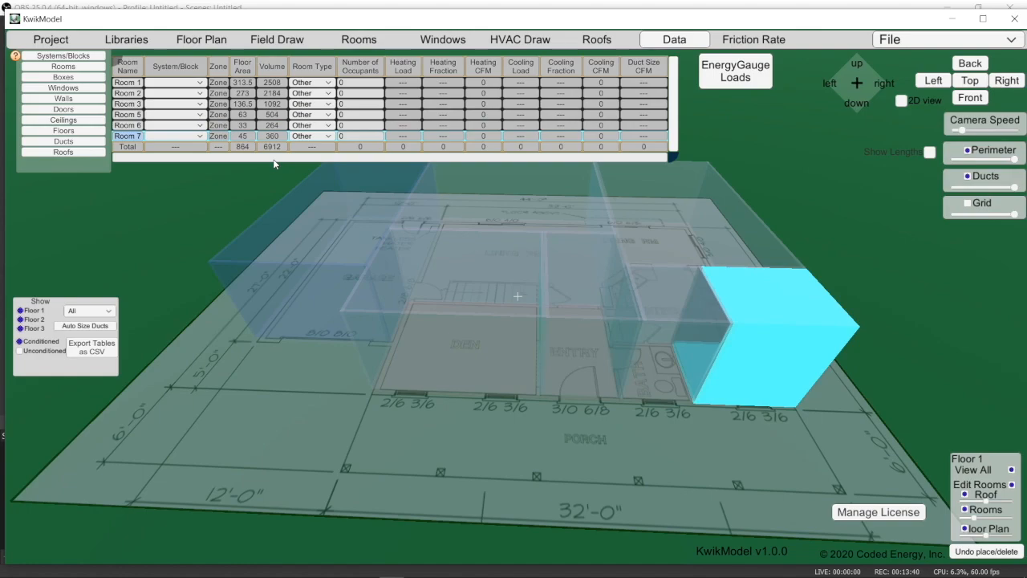
Rename Room 1 as Liv and Room 2 as DinKit in the rooms data table
middle_drag(503, 225, 510, 387)
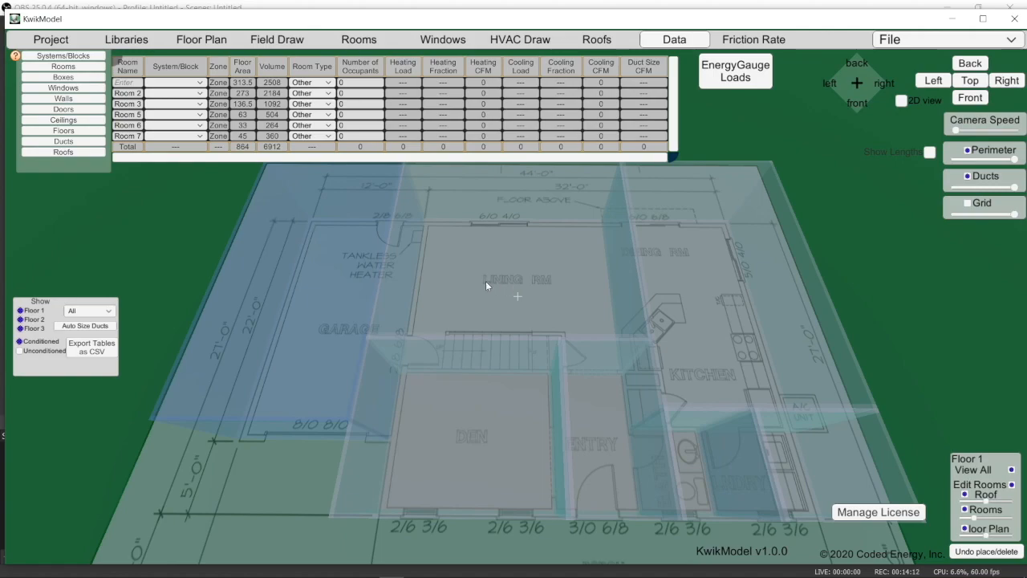
click(127, 83)
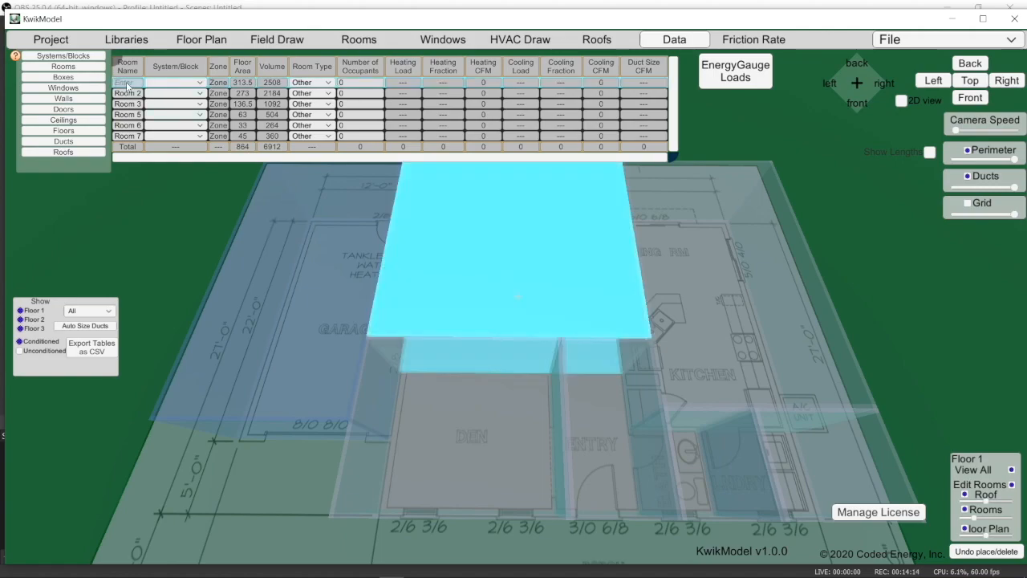
text(Liv)
click(154, 177)
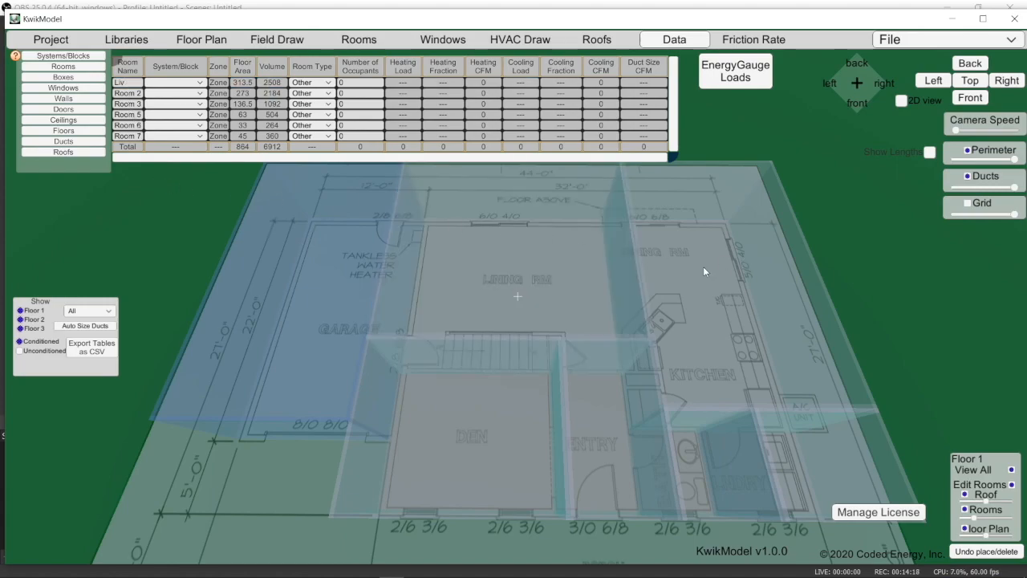
click(130, 93)
text(DinKit)
click(170, 194)
Rename the remaining rooms in the rooms data table: Room 3 as Den, Room 5 as Entry, Room 6 as Pdr and Room 7 as Lau
click(129, 103)
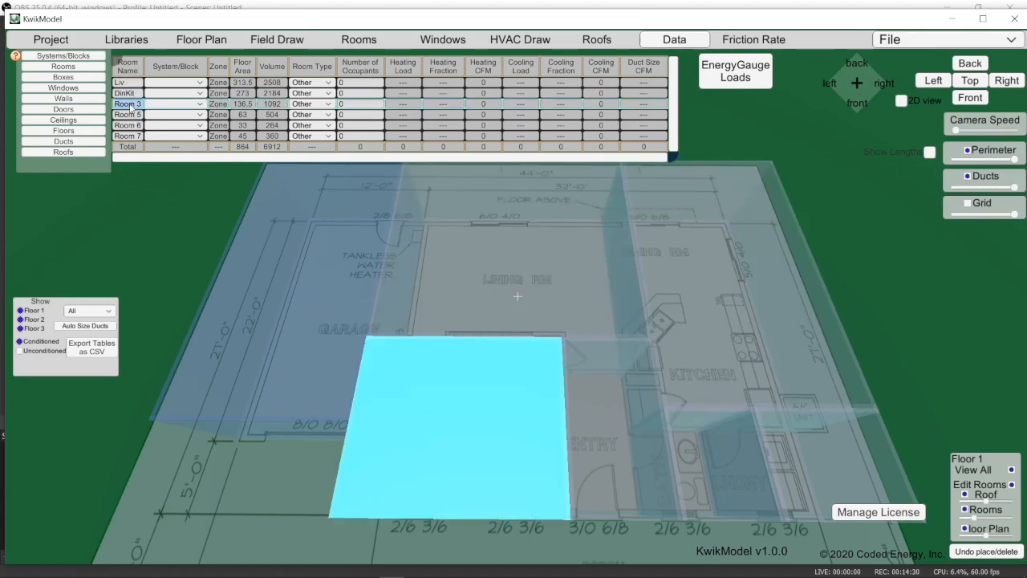
text(Den)
click(129, 114)
text(Entry)
click(129, 125)
text(Pdr)
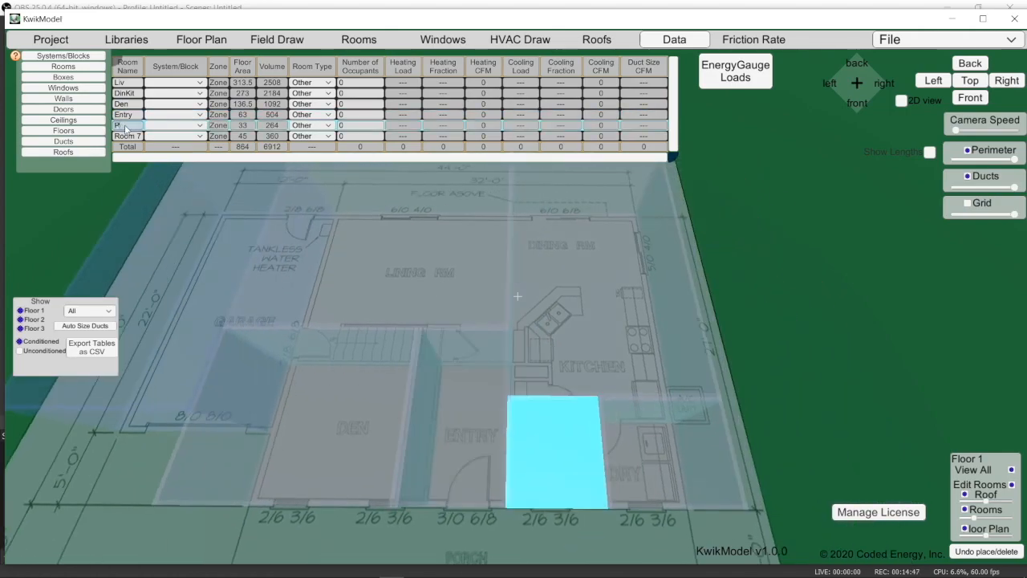
click(130, 137)
text(Lau)
click(102, 226)
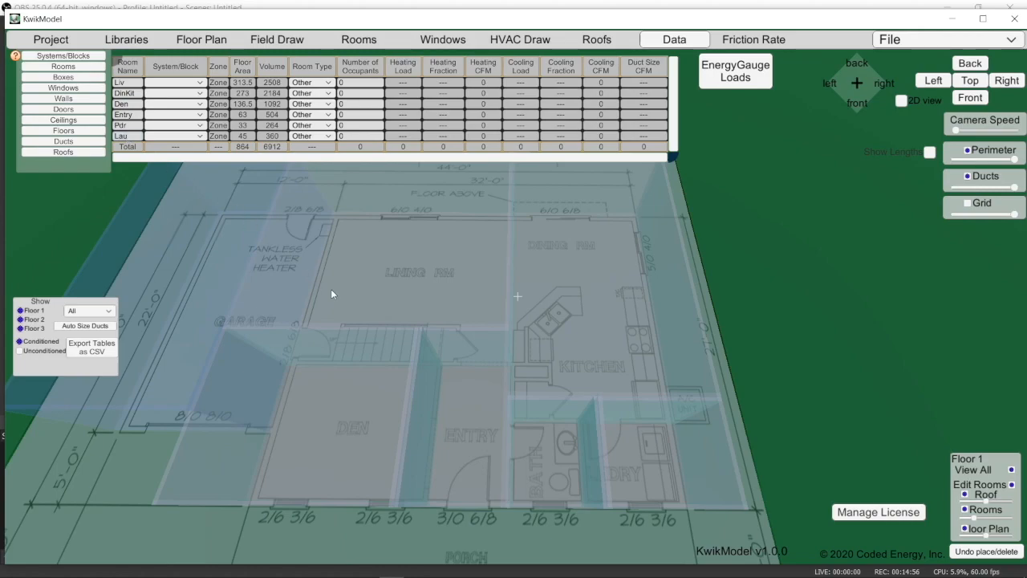
Open the walls data table, highlight the living room's back wall in the model and check its wall type list
scroll(337, 300, down, 1)
scroll(337, 299, down, 1)
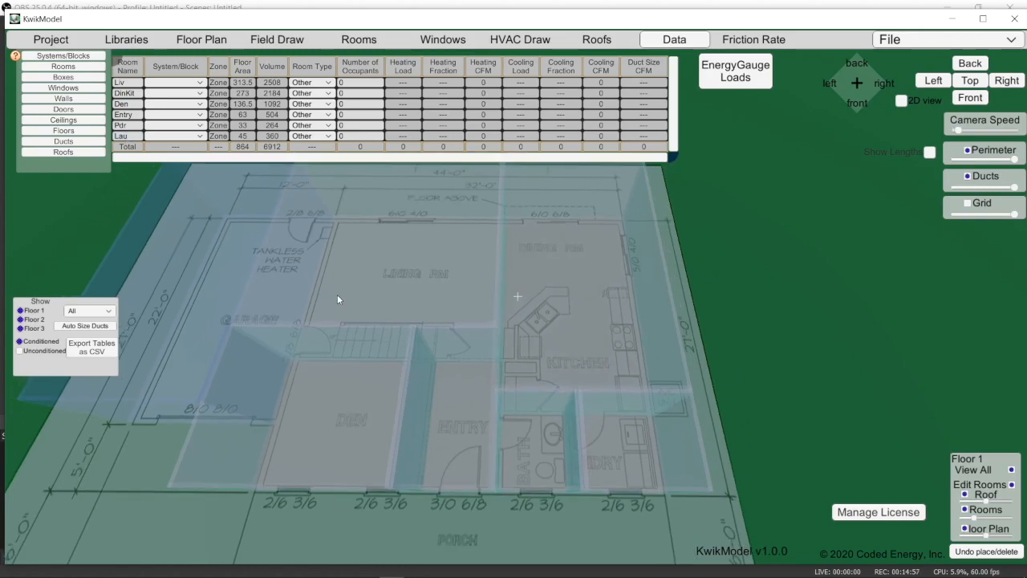
click(64, 99)
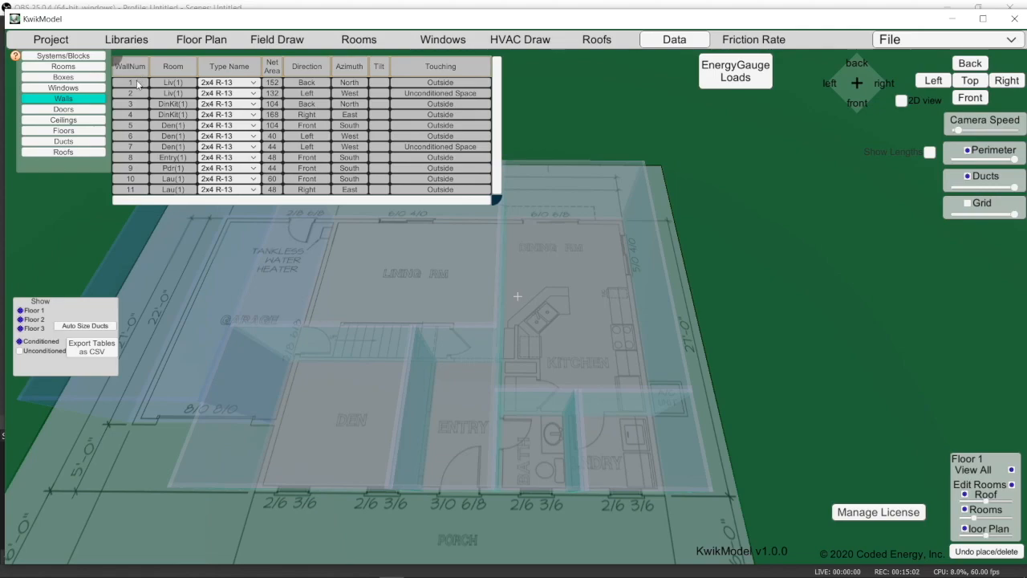
click(136, 82)
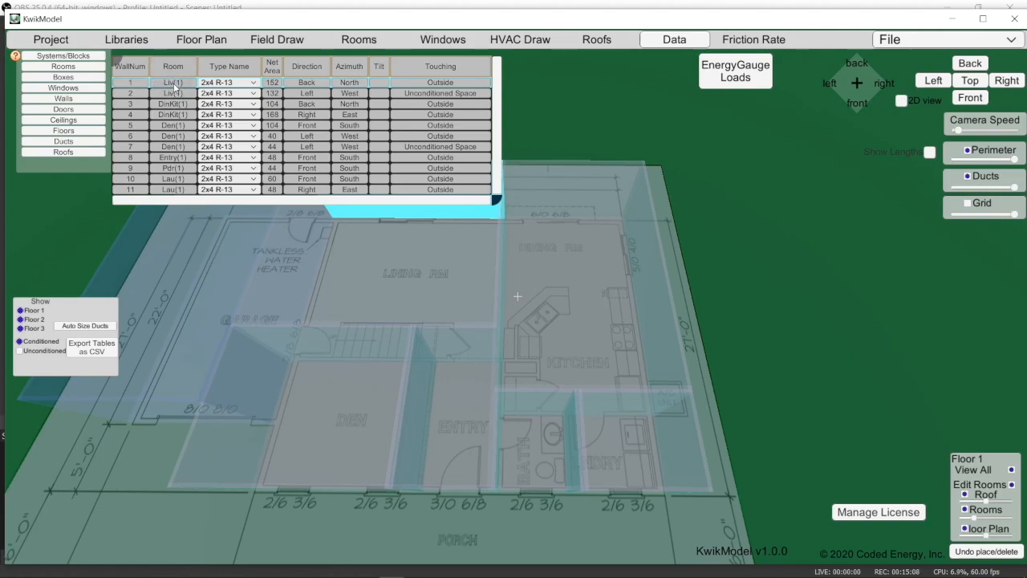
middle_drag(424, 319, 591, 504)
middle_drag(522, 321, 610, 441)
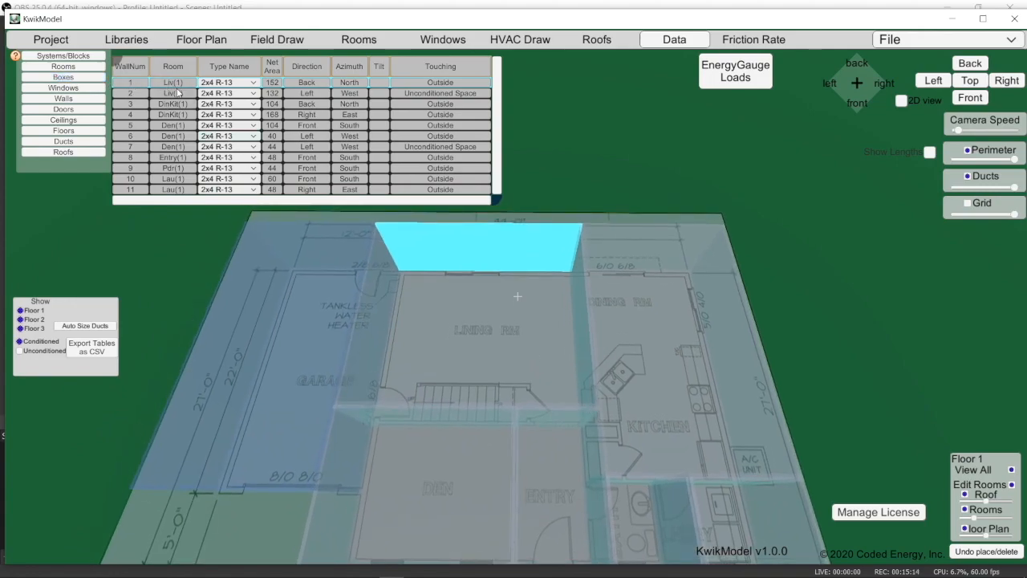
click(252, 83)
click(251, 85)
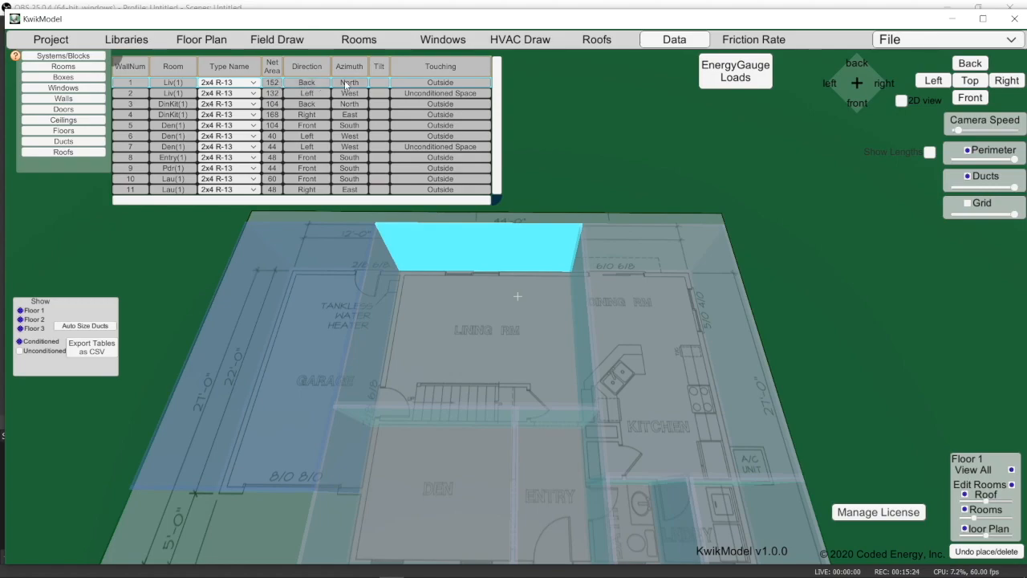
Turn the compass so the house's back faces west, and reload the walls table to check the azimuths
scroll(319, 311, down, 5)
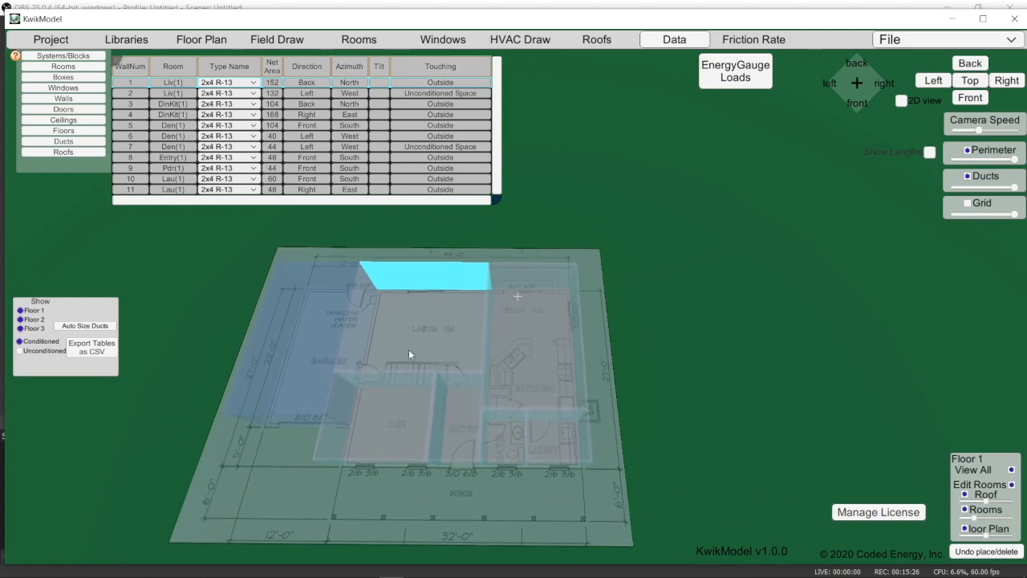
scroll(408, 354, down, 3)
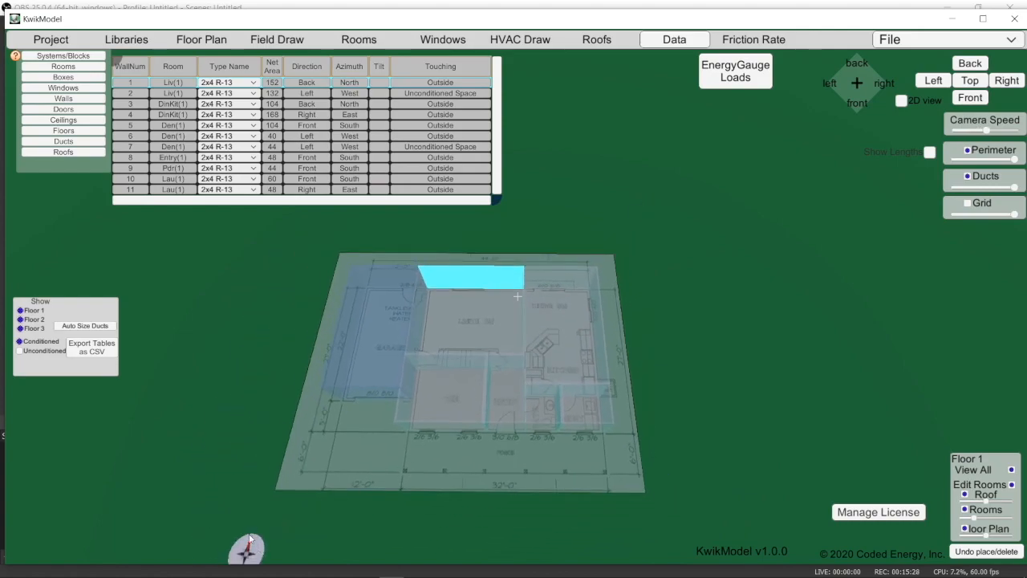
click(257, 551)
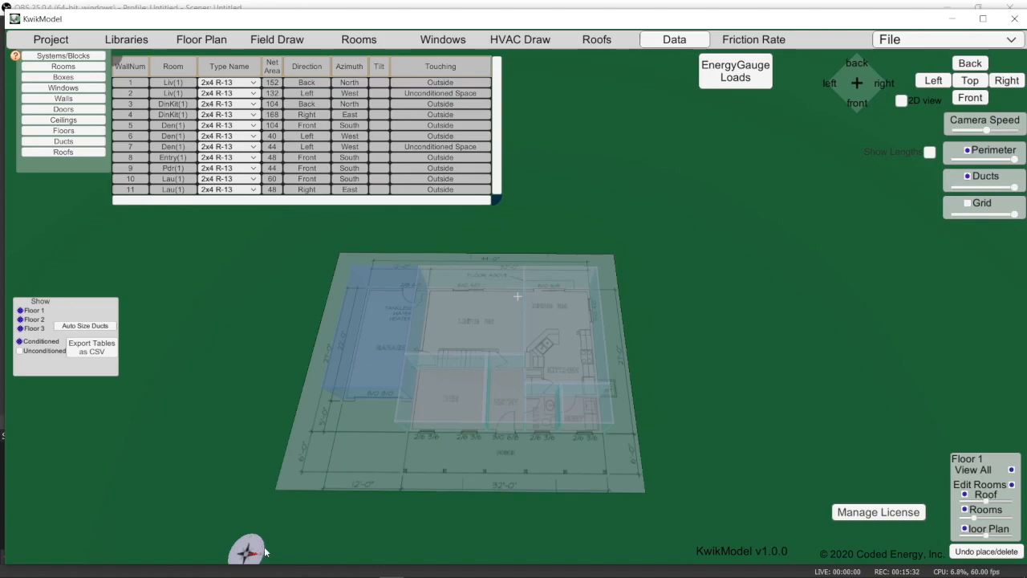
click(63, 69)
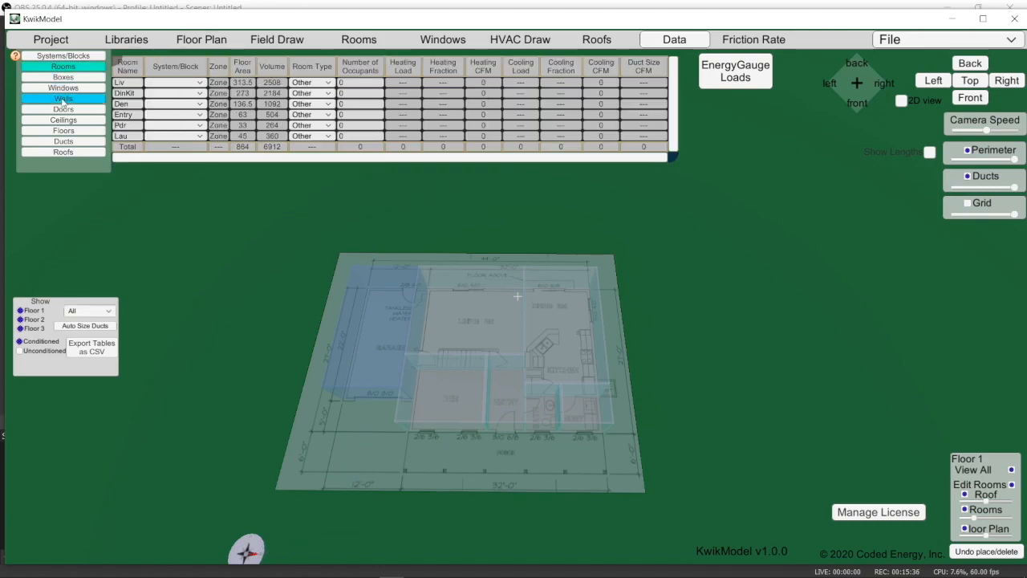
click(64, 98)
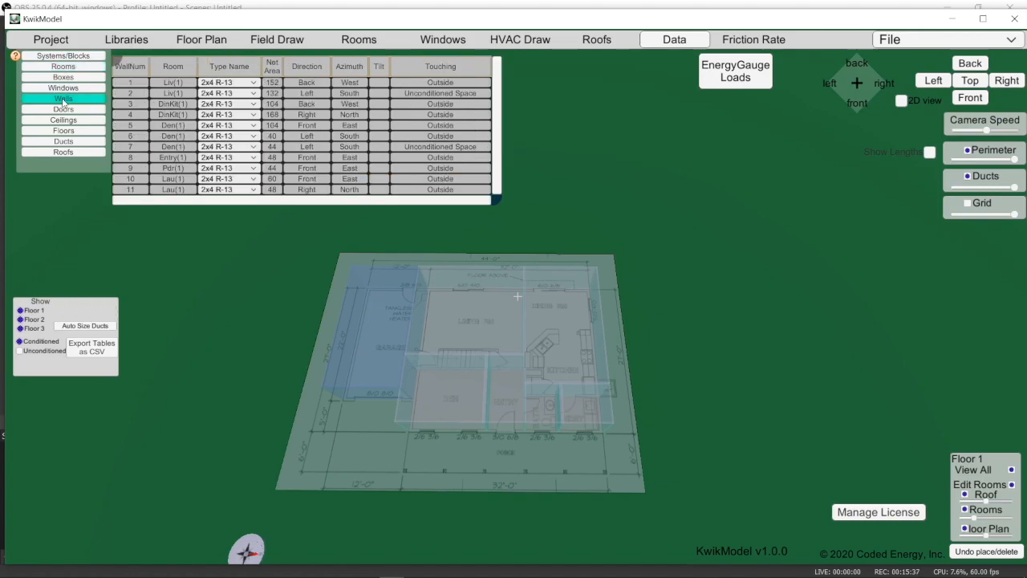
click(350, 83)
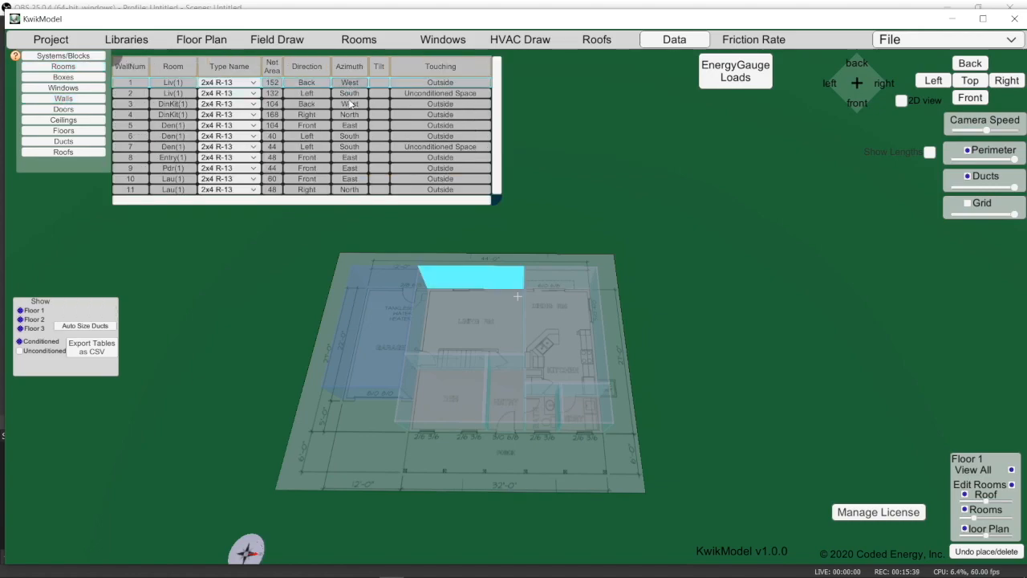
Turn the compass back so the house's back faces north, and reload the walls data table
click(251, 549)
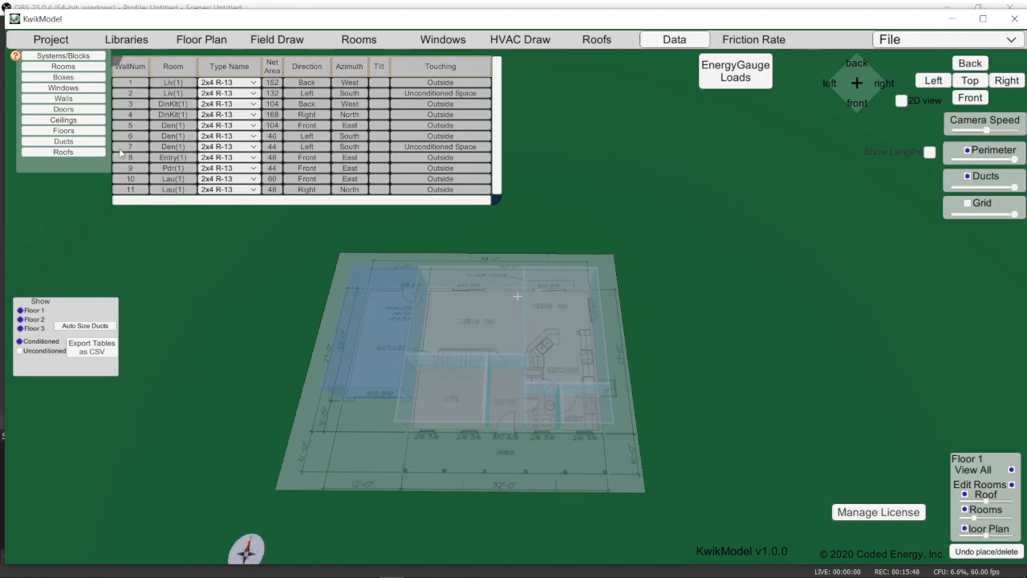
click(63, 67)
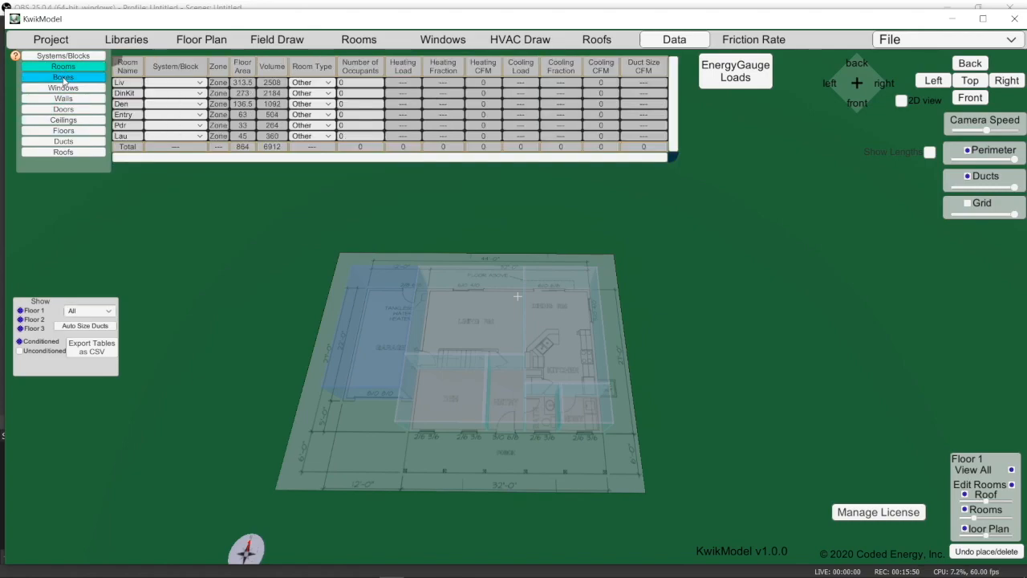
click(63, 97)
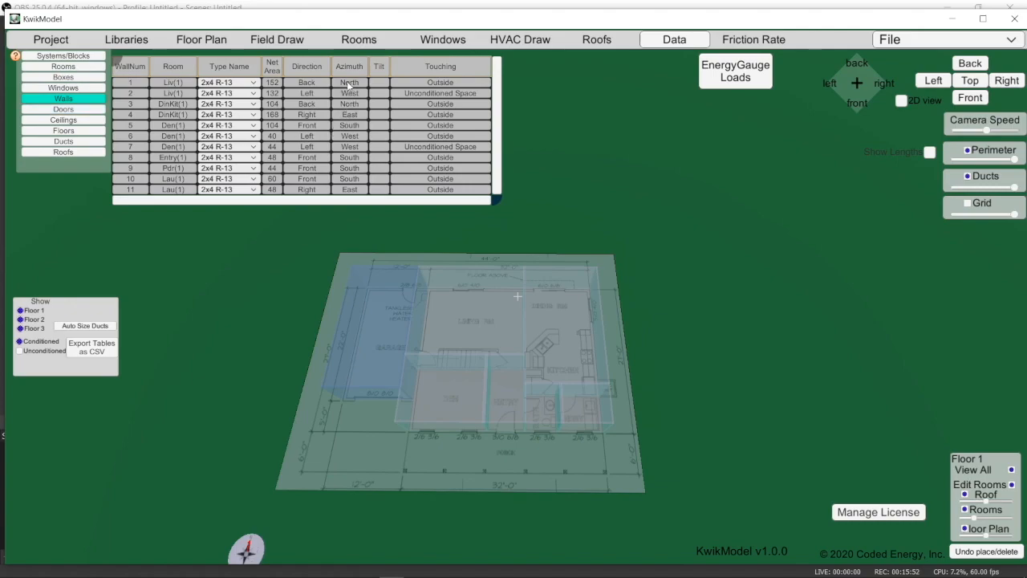
Highlight the Liv and DinKit walls one by one from the walls table, checking their direction and adjoining space
scroll(428, 355, up, 3)
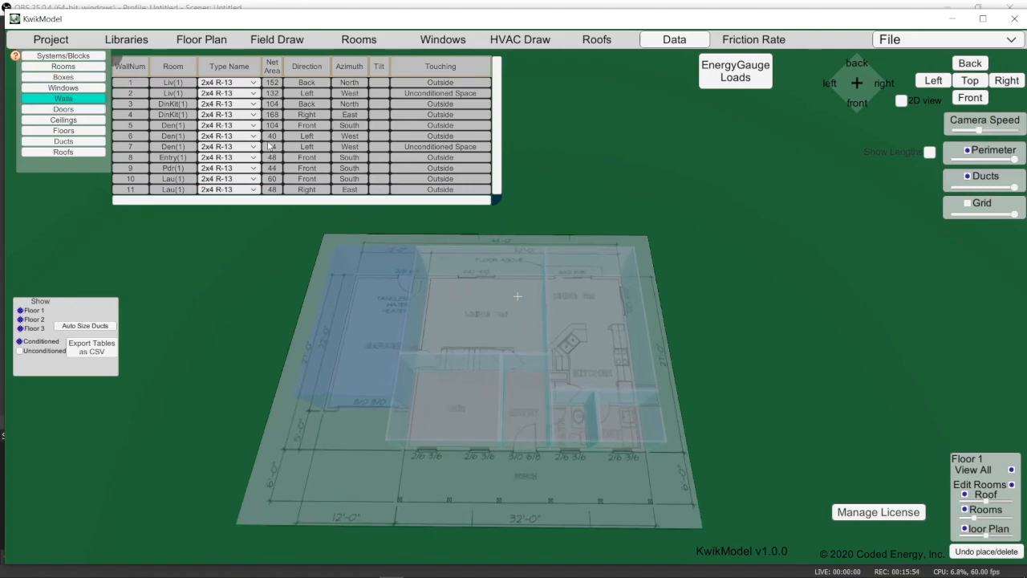
click(173, 82)
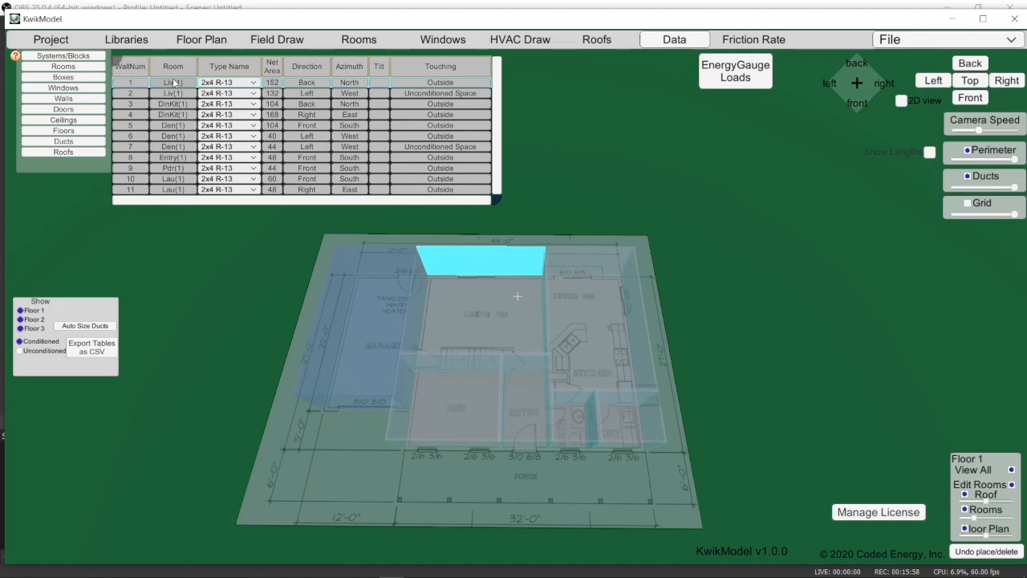
key(Down)
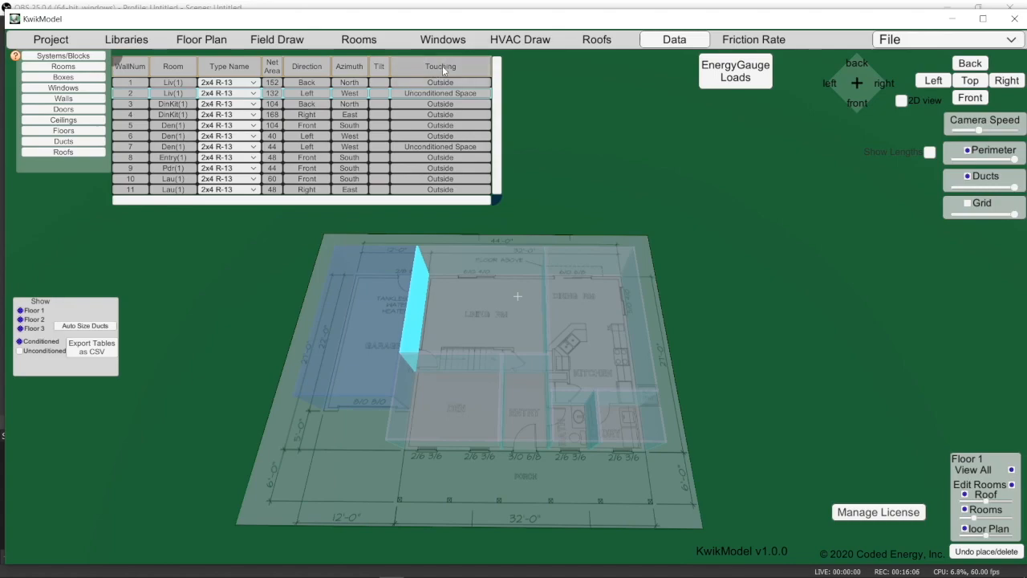
click(130, 81)
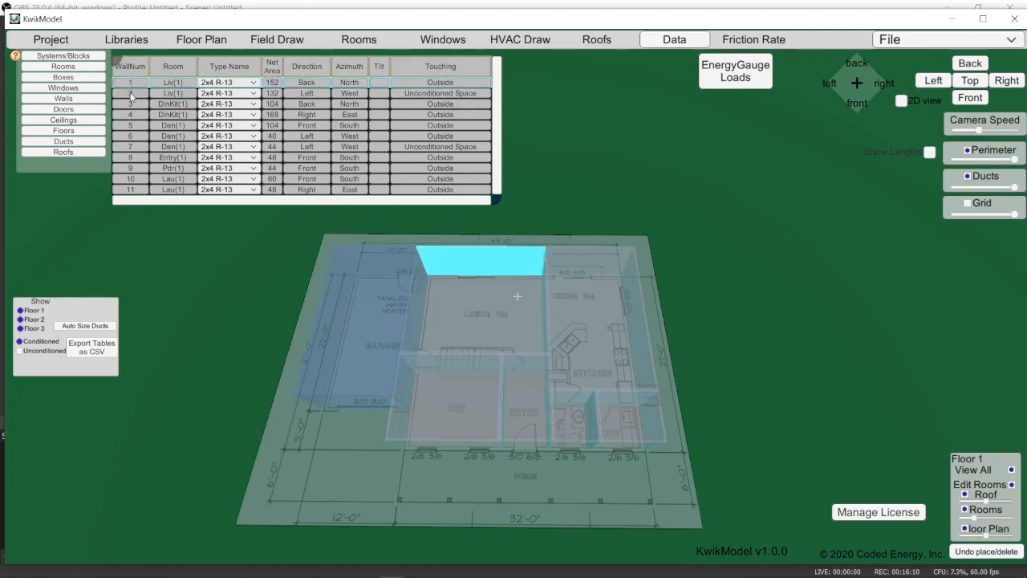
click(133, 95)
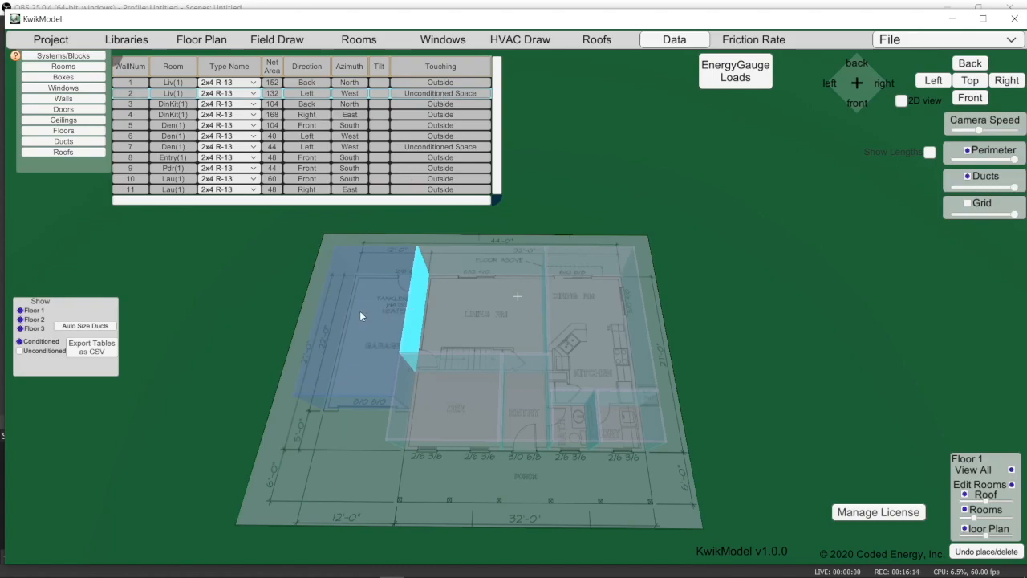
click(129, 107)
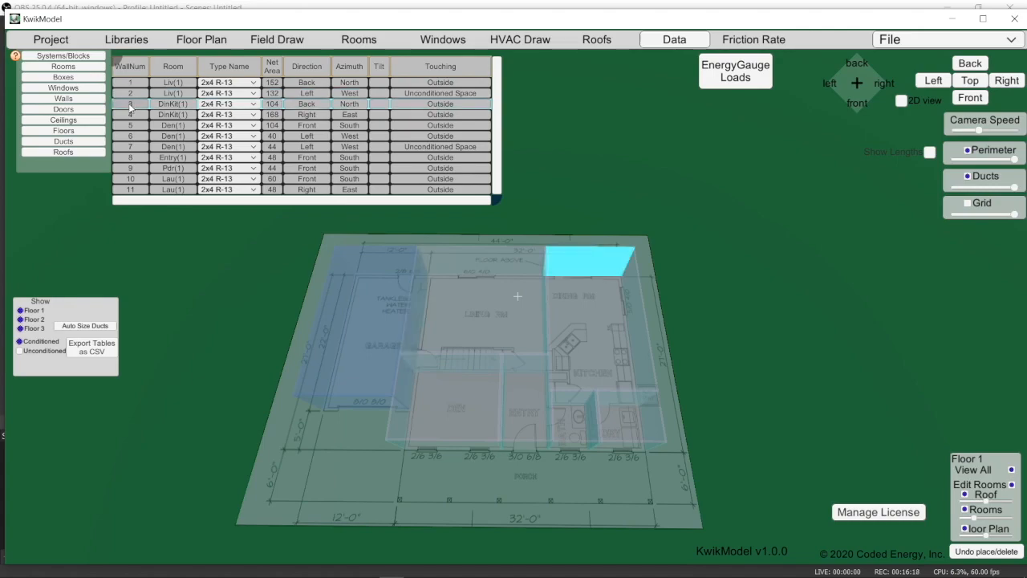
click(130, 114)
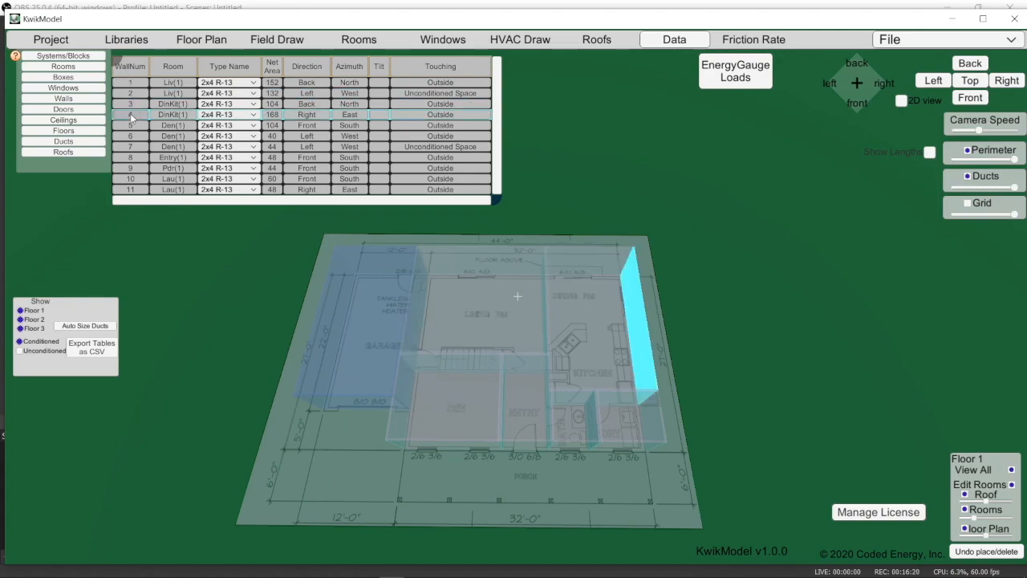
Highlight the Den's front wall and both left wall segments, comparing which adjoins the garage and which the outside
click(130, 126)
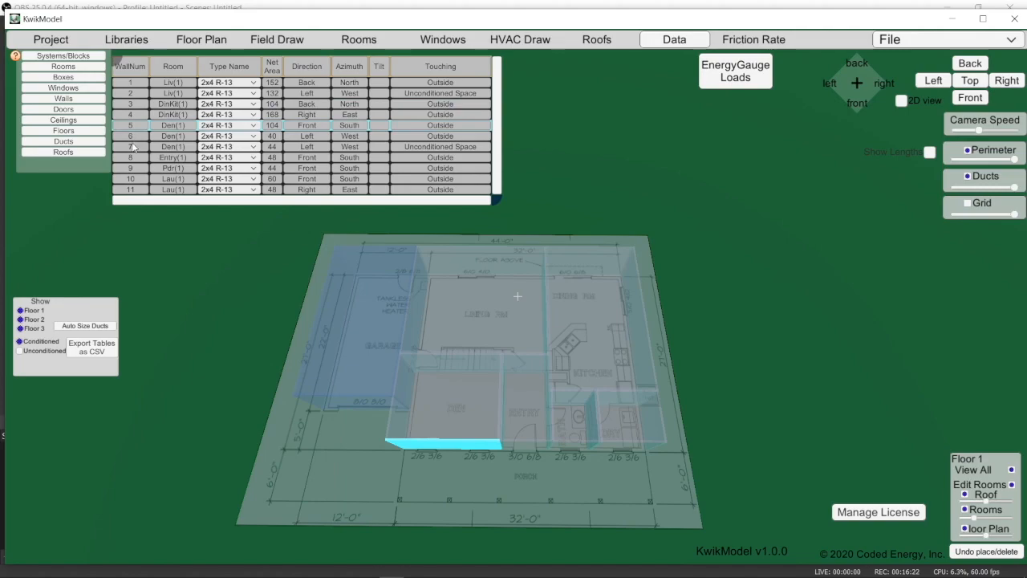
click(132, 143)
click(131, 138)
click(134, 147)
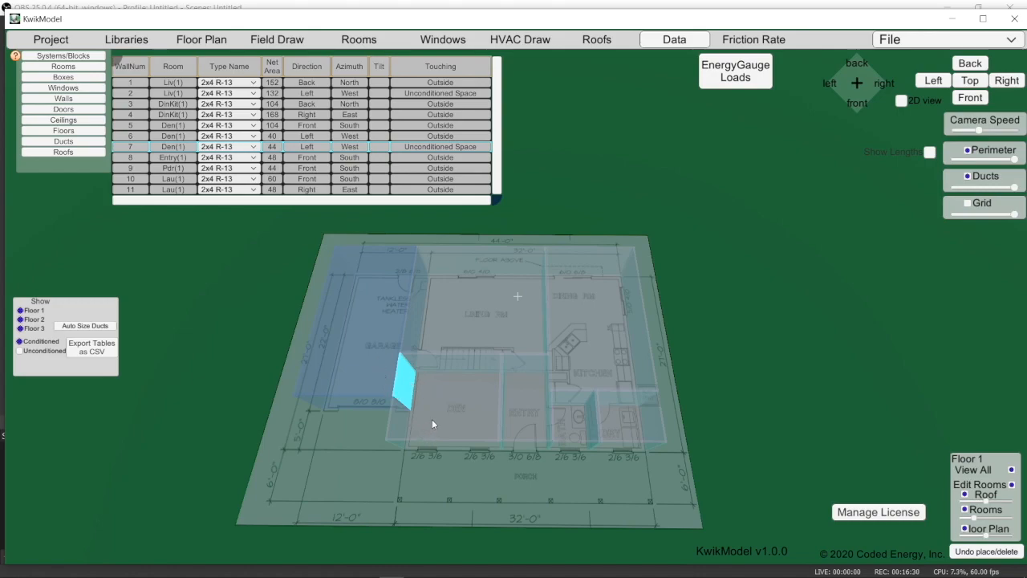
click(169, 136)
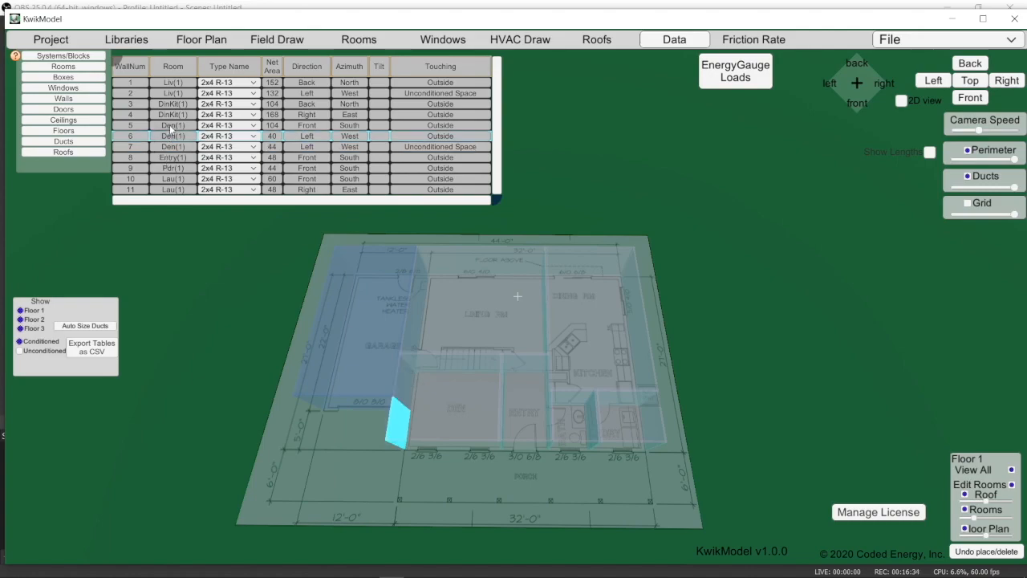
click(169, 125)
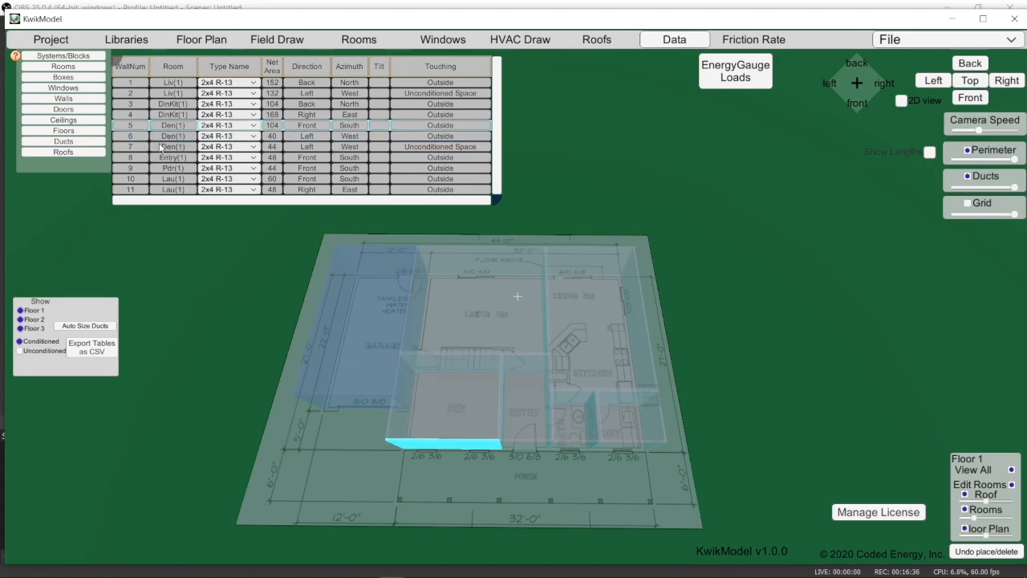
Highlight the Entry, Pdr and Lau exterior walls in turn to match their table entries with the model, then clear the highlight
click(168, 158)
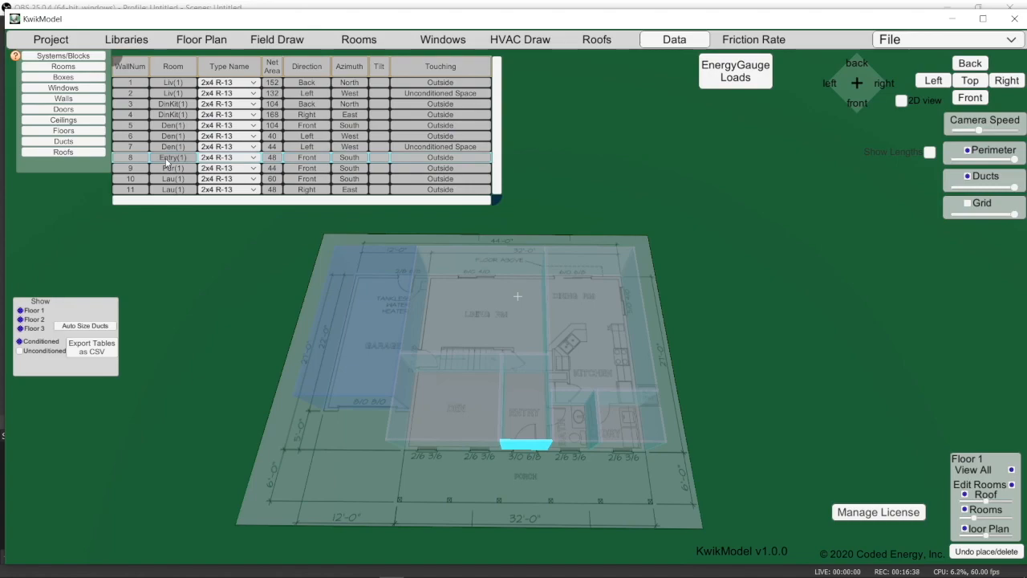
click(168, 168)
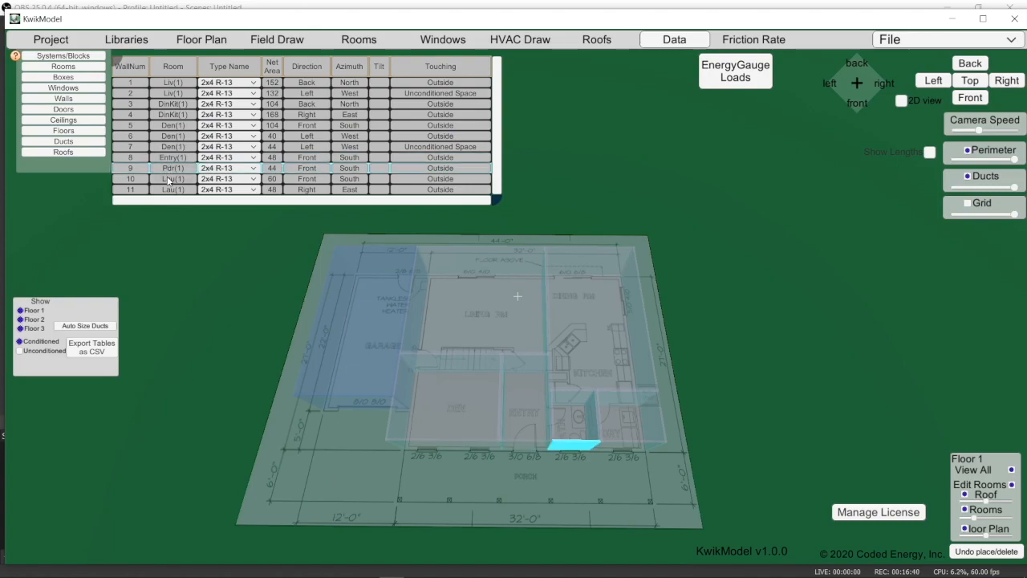
click(169, 178)
click(169, 190)
click(169, 181)
click(169, 191)
click(169, 181)
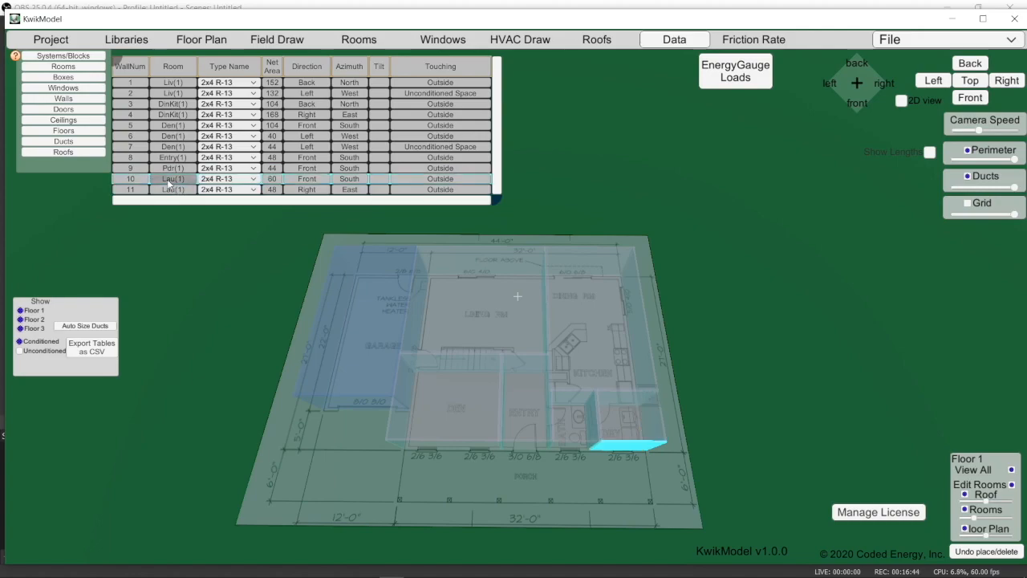
click(202, 286)
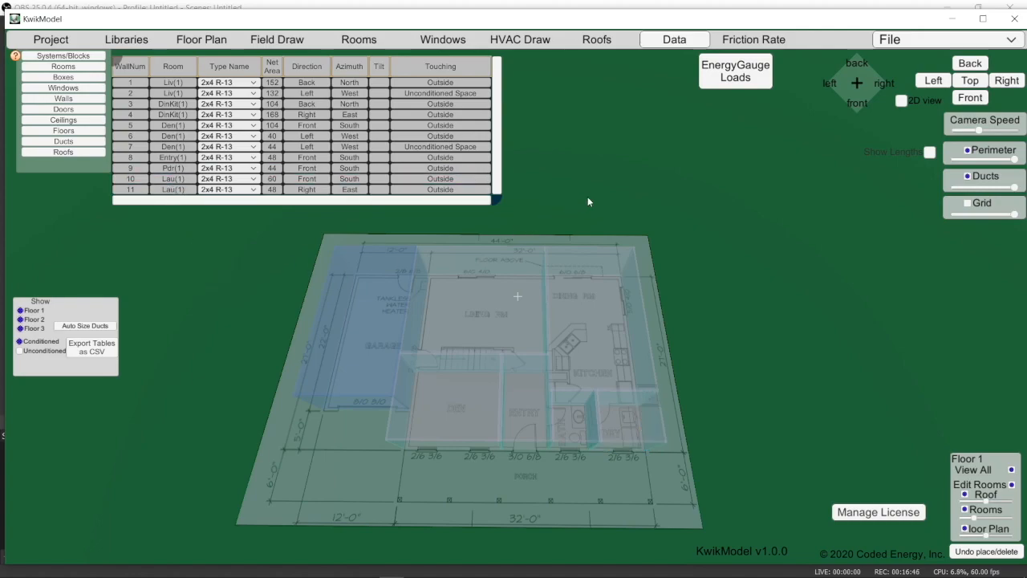
Place a window about 2'5" wide and 1' high on the Den's front wall at the leftmost 2/6 3/6 plan mark
click(372, 40)
right_drag(622, 483, 526, 255)
right_drag(477, 349, 532, 320)
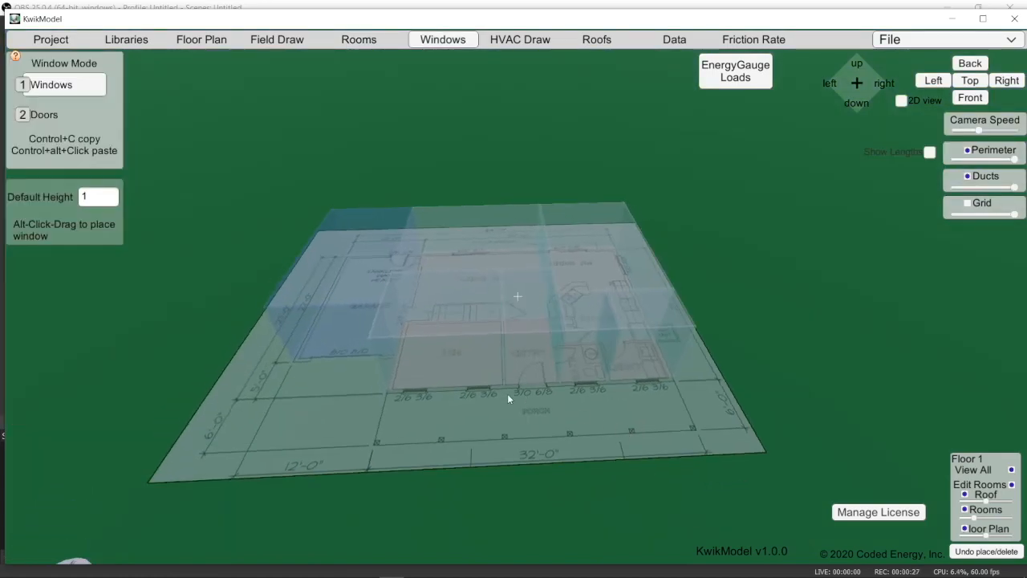
scroll(414, 405, up, 5)
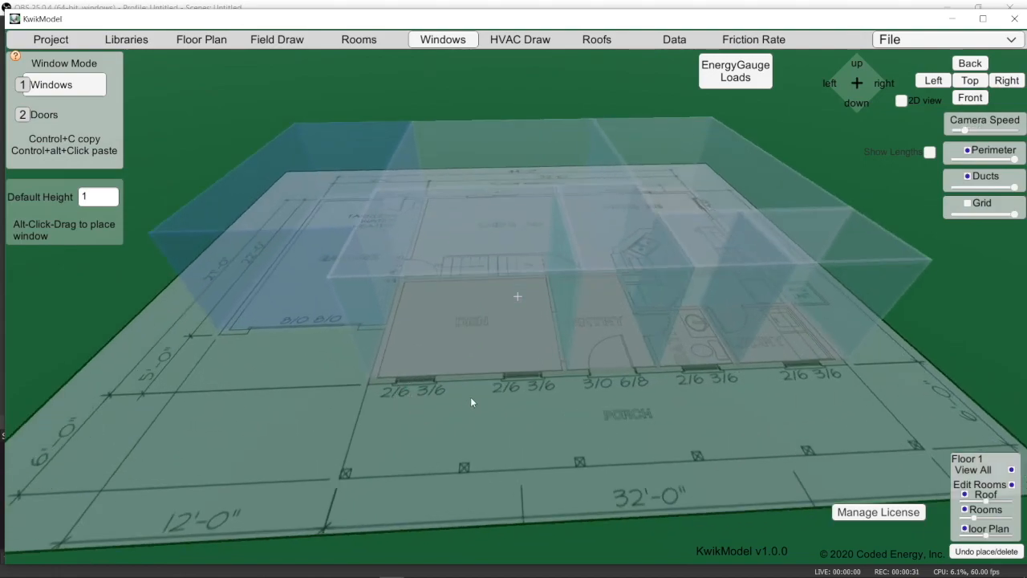
middle_drag(615, 432, 567, 442)
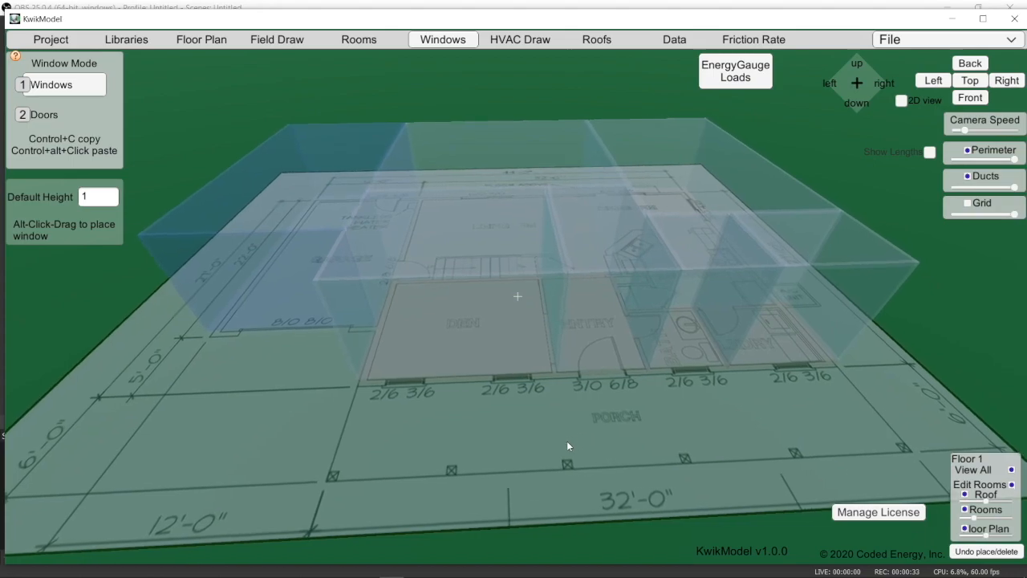
key(e)
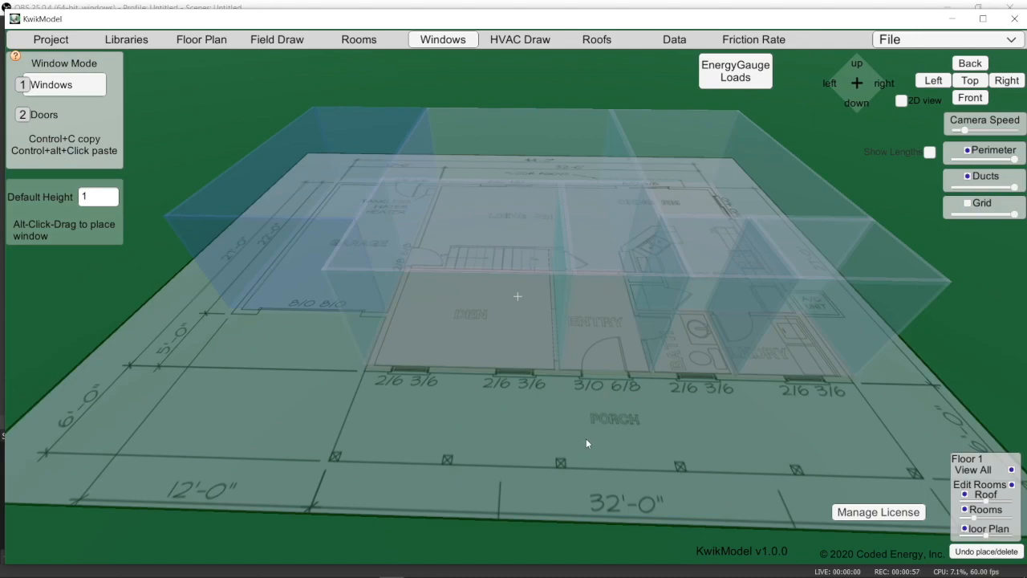
click(392, 350)
alt+drag(417, 351, 429, 351)
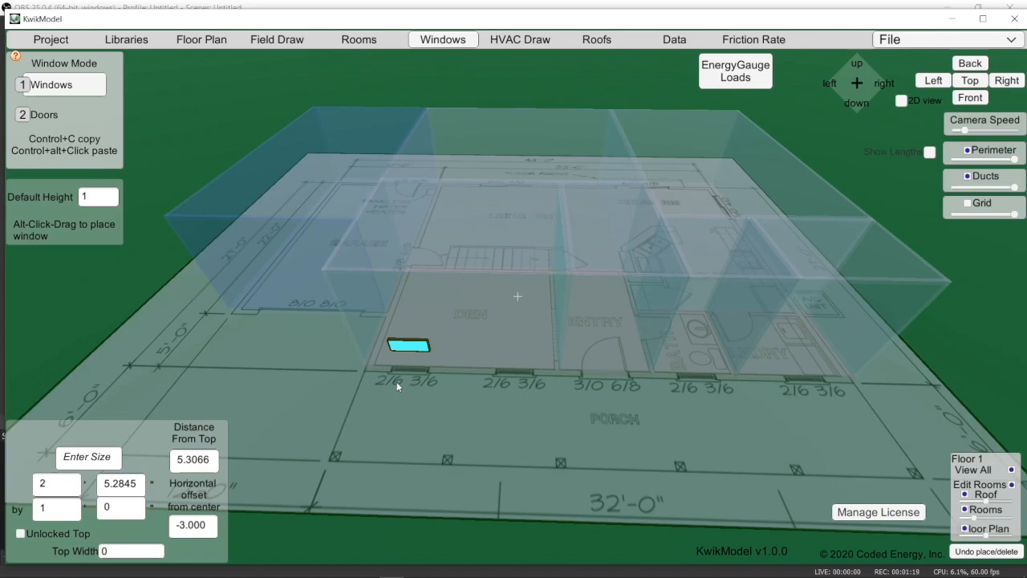
Resize the Den window to 2636 (2'6" by 3'6") and set its distance from the top to 1.3
click(45, 486)
click(100, 457)
text(2636)
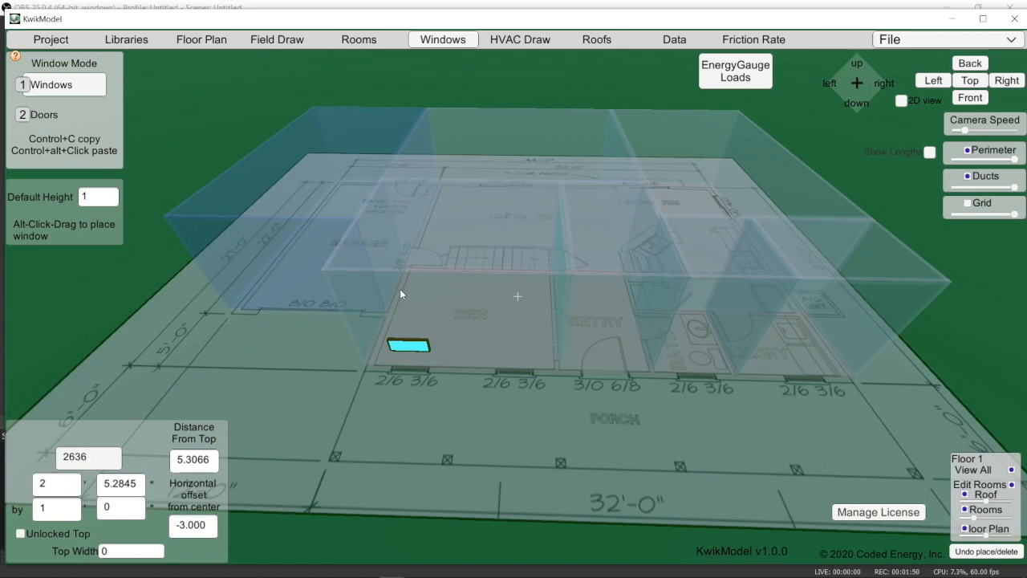
click(197, 461)
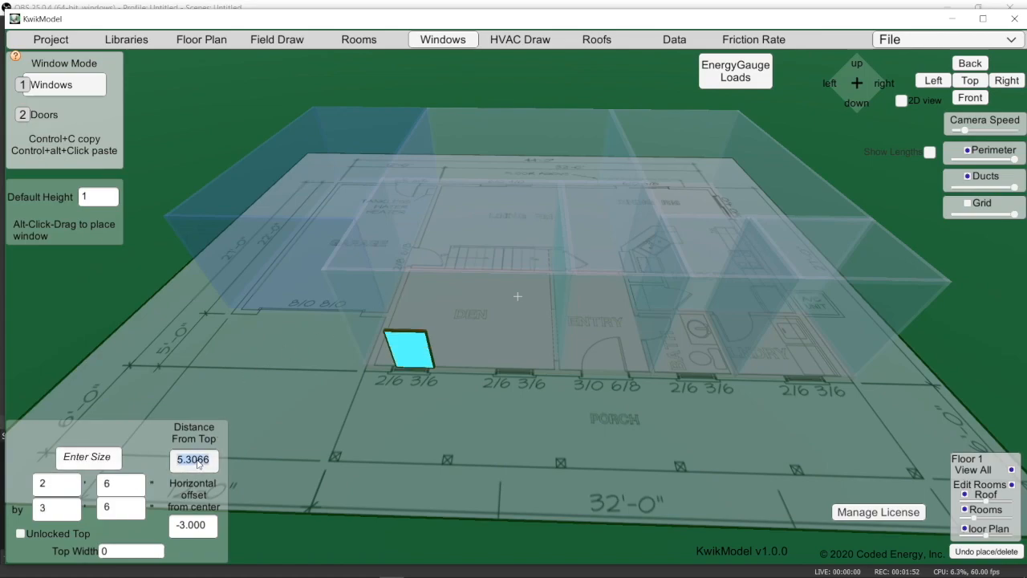
text(1)
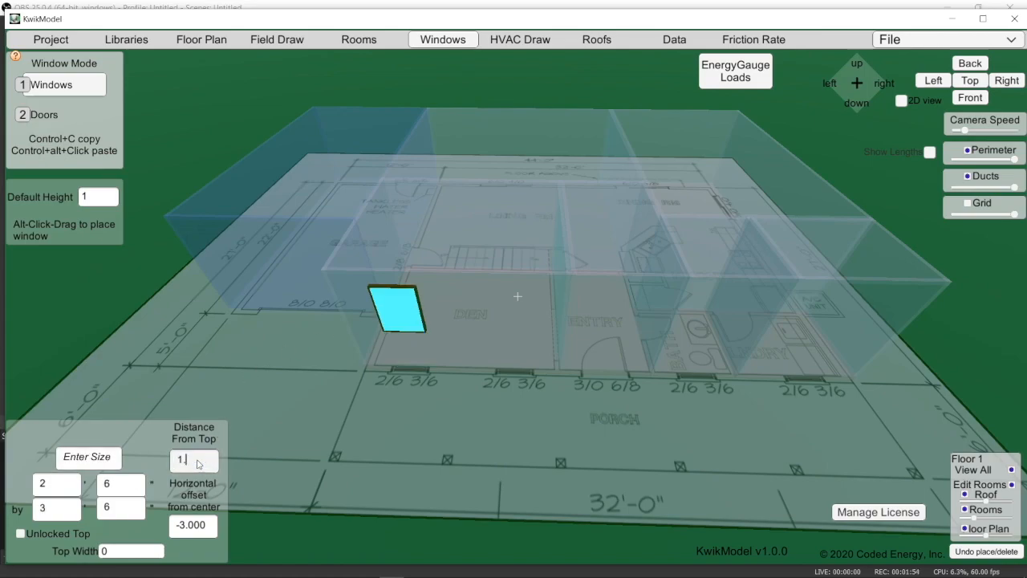
text(.3)
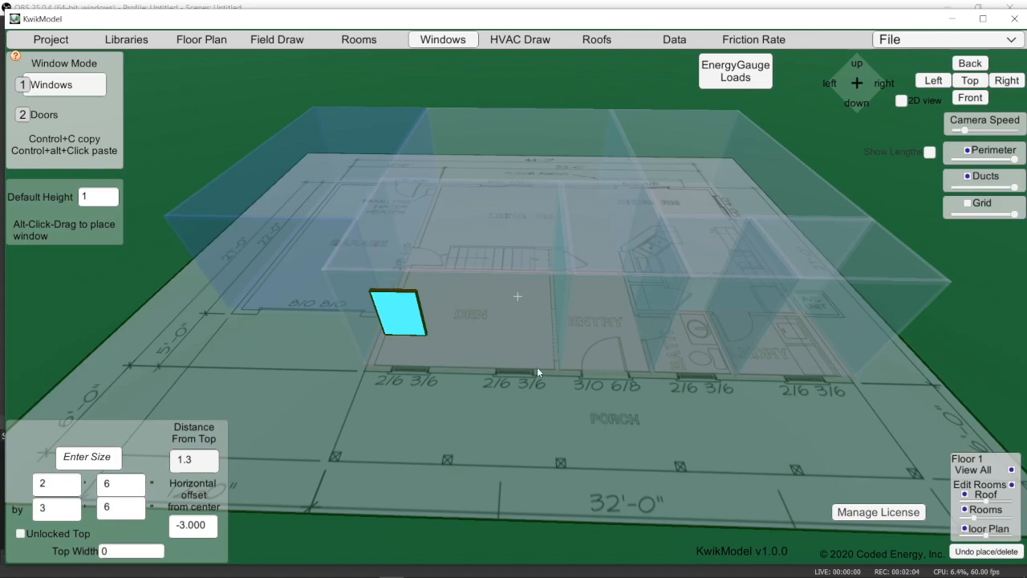
Copy the Den window to the remaining 2/6 3/6 marks on the front walls of the Den, Pdr and Lau
click(402, 321)
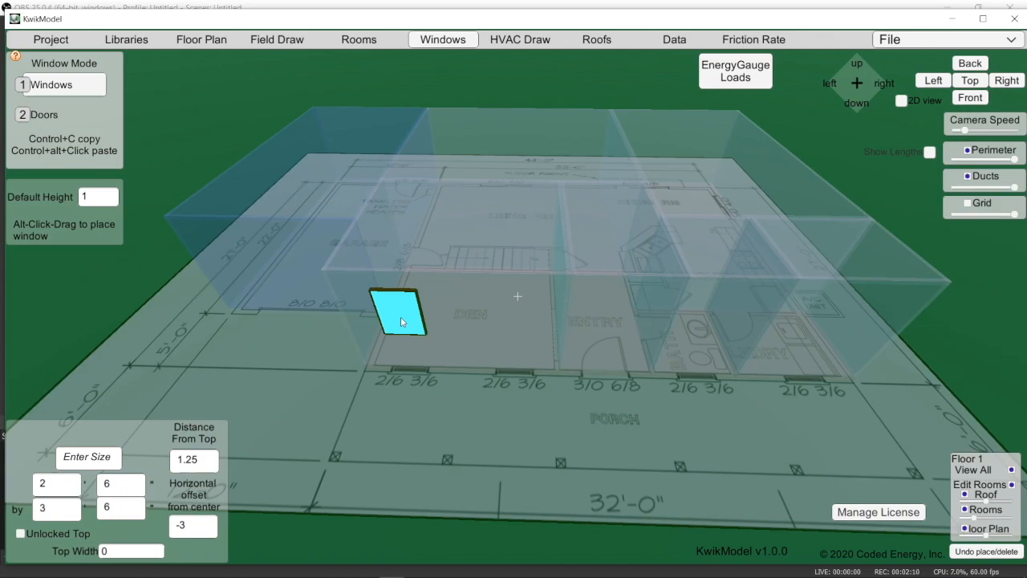
ctrl+alt+click(515, 328)
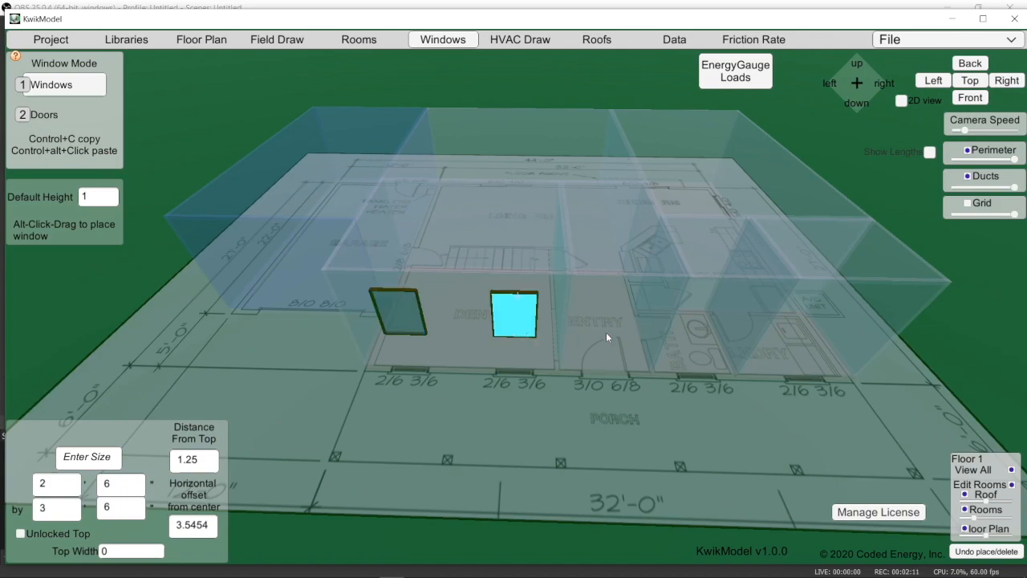
ctrl+alt+click(709, 331)
ctrl+alt+click(829, 333)
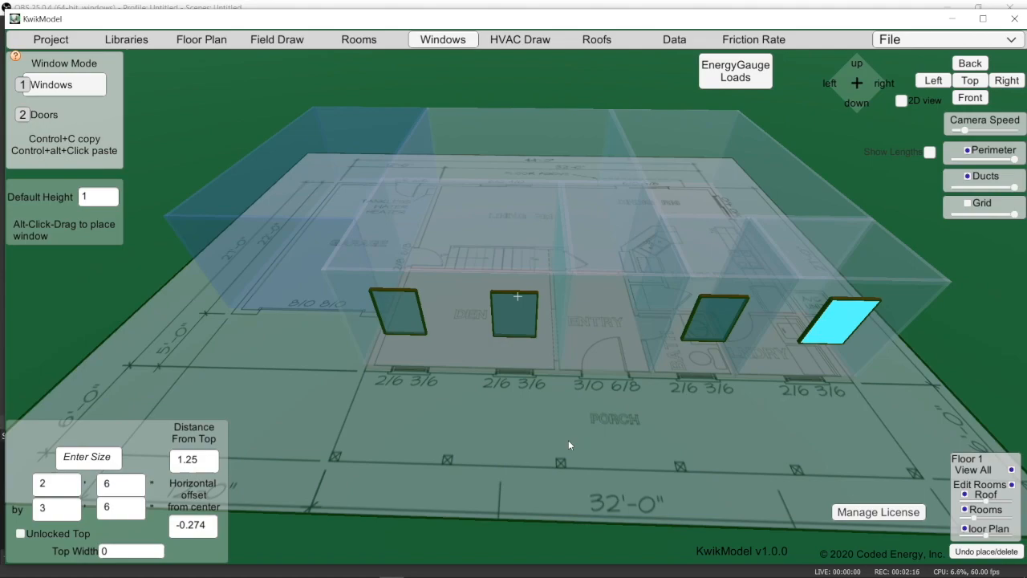
Place a 3'0" by 6'8" door on the Entry's front wall at the 3/0 6/8 plan mark
click(53, 116)
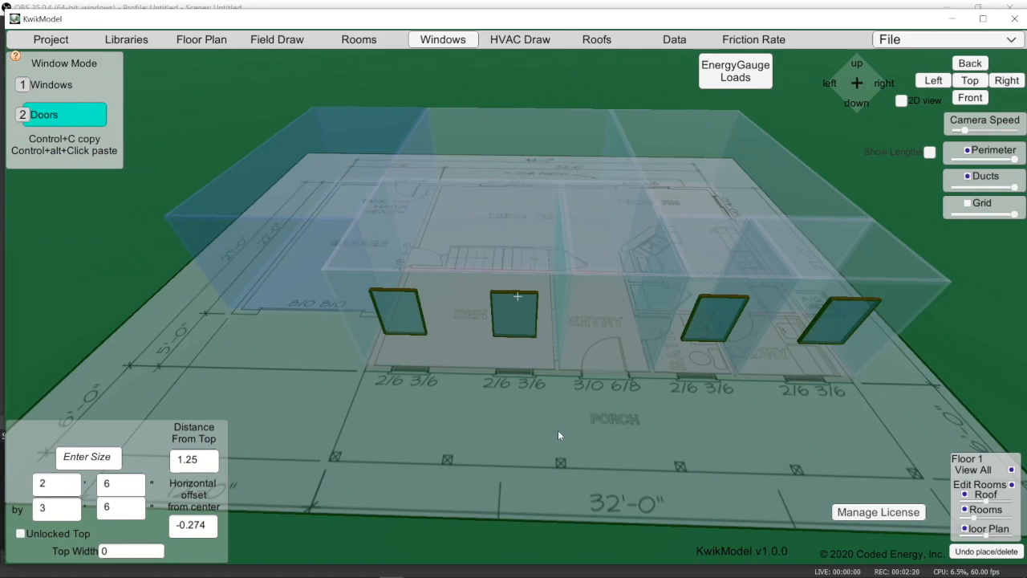
click(615, 362)
drag(614, 362, 607, 365)
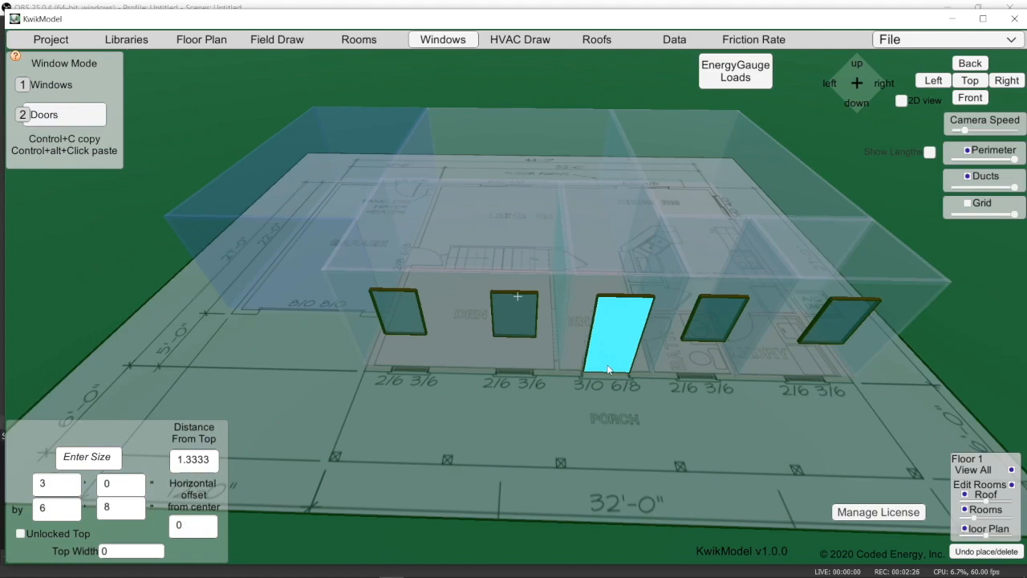
click(589, 434)
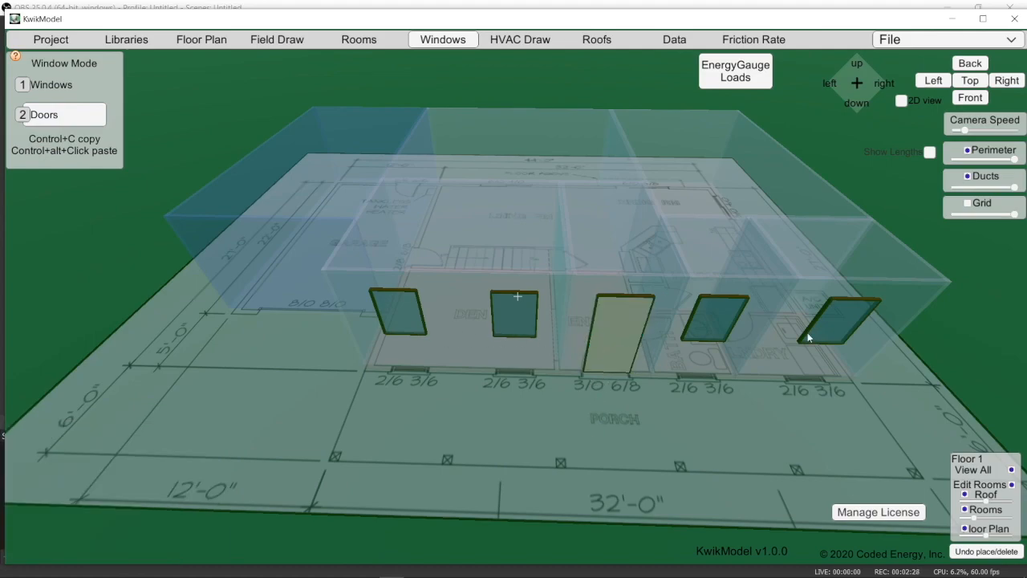
Place a window on the dining room's right exterior wall at the 5/0 4/0 plan mark
scroll(759, 465, down, 2)
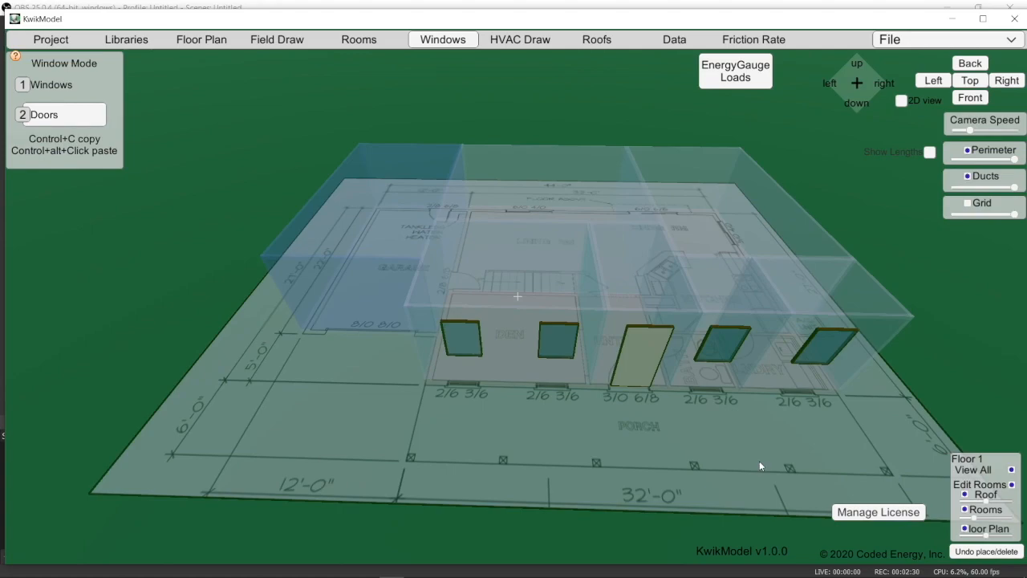
right_drag(877, 456, 688, 455)
key(1)
alt+drag(656, 411, 767, 332)
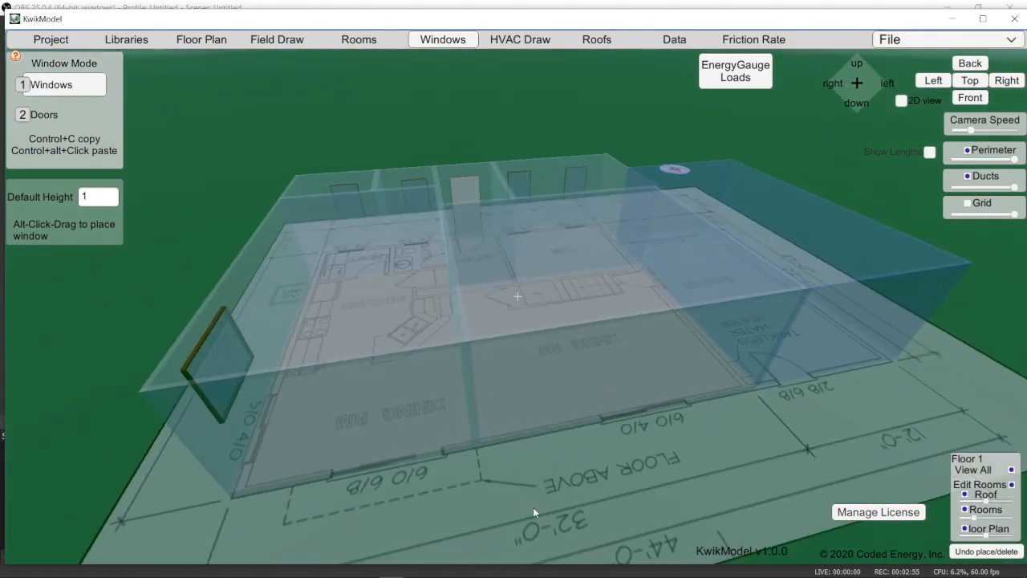
right_drag(533, 508, 280, 391)
alt+drag(405, 381, 269, 395)
click(56, 484)
text(6068)
click(194, 460)
click(282, 486)
click(181, 399)
click(55, 484)
text(1)
click(129, 494)
key(Delete)
Add a window to the dining room's back wall, size it to 6068 and slide it onto its 6/0 6/8 plan mark
alt+drag(281, 397, 396, 386)
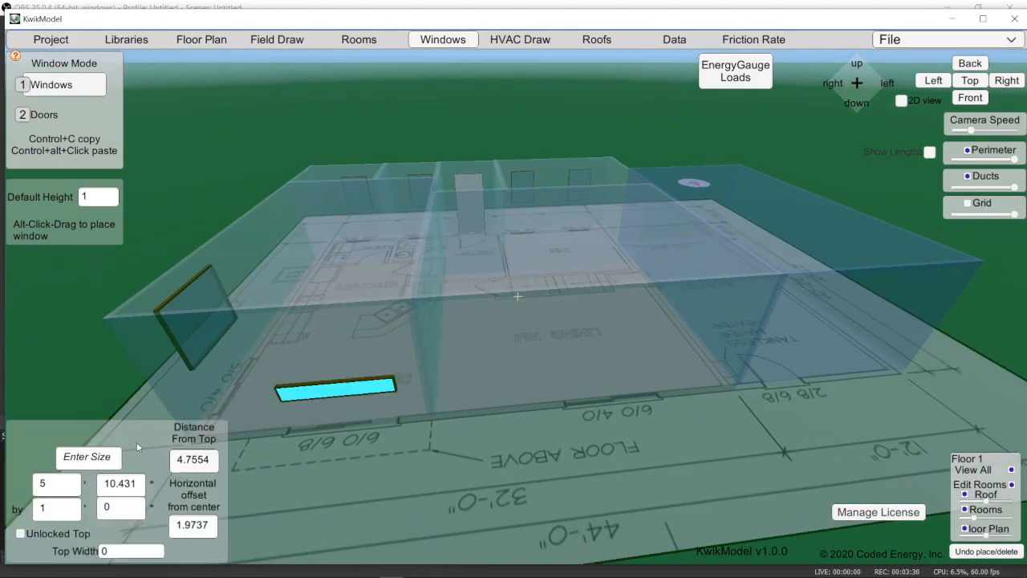
click(88, 457)
text(6068)
key(Return)
drag(354, 417, 332, 415)
Add a 6040 window to the living room's back wall and set its distance from the top to 1.3
alt+drag(566, 377, 644, 371)
click(88, 457)
text(6040)
click(197, 459)
text(1.3)
key(Return)
Add a door to the garage's back wall, align it with its plan mark and size it to 2868
right_drag(851, 374, 305, 344)
key(2)
alt+click(630, 373)
drag(634, 371, 615, 369)
click(110, 457)
text(2868)
key(Return)
Add a 2868 door to the wall between the garage and the living room at its plan mark
right_drag(915, 450, 718, 496)
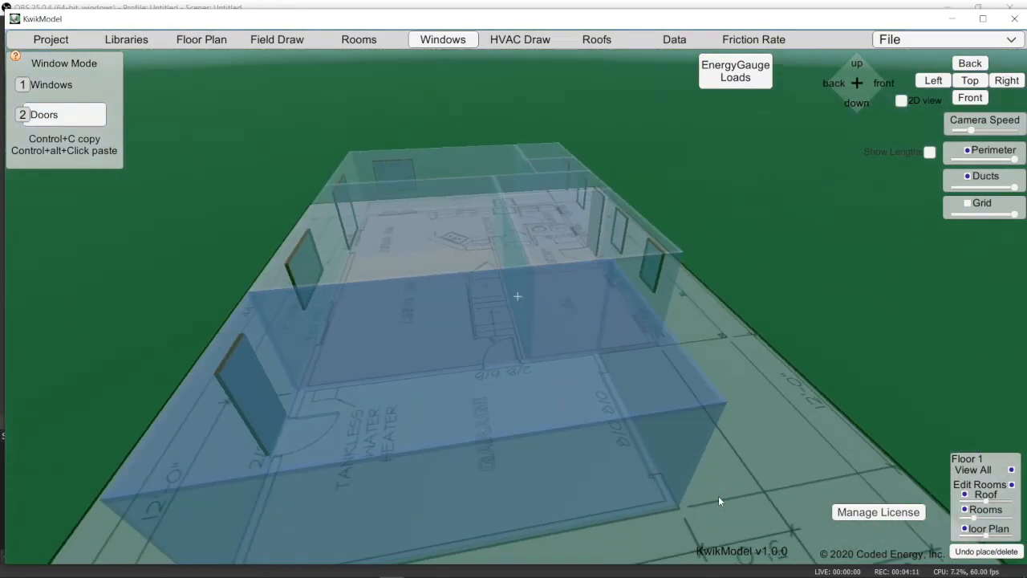
scroll(484, 383, up, 3)
scroll(484, 383, up, 3)
alt+click(493, 345)
click(113, 456)
text(2868)
click(509, 348)
click(507, 324)
click(114, 454)
text(2868)
click(97, 457)
text(2868)
key(Return)
scroll(480, 302, down, 2)
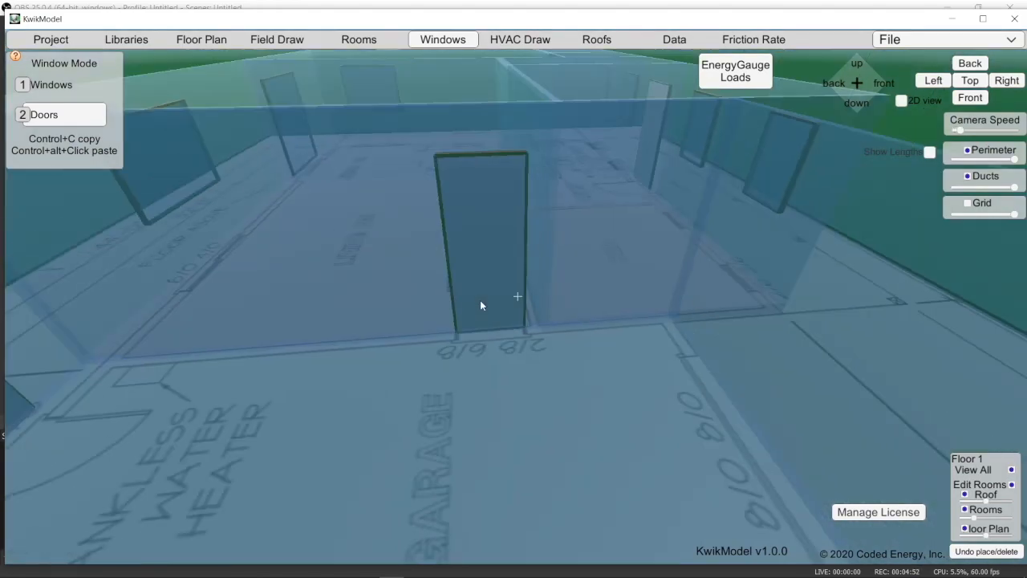
Add a door to the garage's front wall and enter its size as 8080
right_drag(480, 301, 284, 280)
scroll(284, 280, down, 4)
scroll(284, 280, down, 1)
alt+click(289, 246)
click(103, 456)
text(8080)
click(281, 246)
click(101, 456)
text(8080)
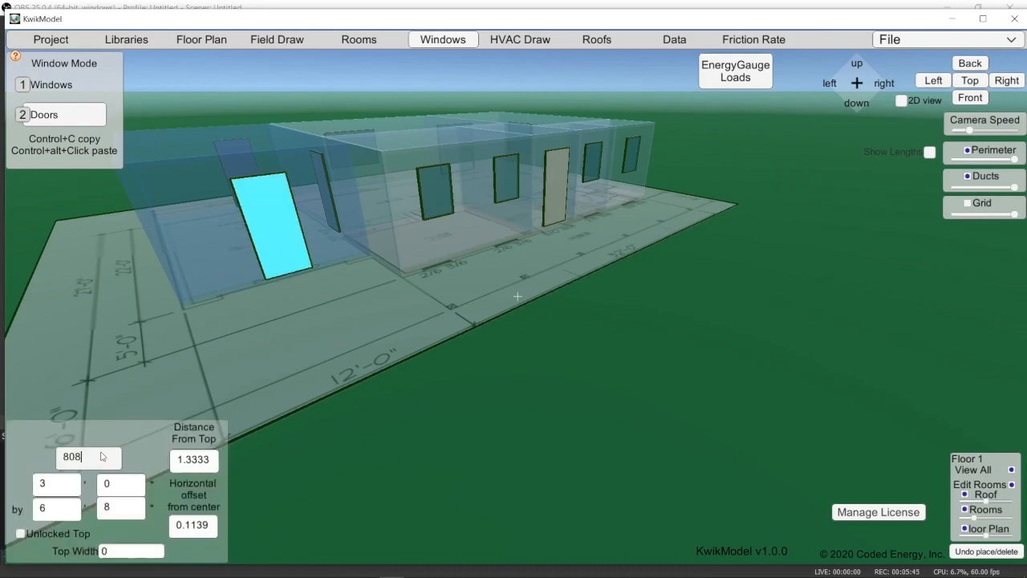
key(Return)
Set the height of the garage's front door to 7 feet
right_drag(305, 258, 566, 316)
click(56, 507)
text(7)
key(Return)
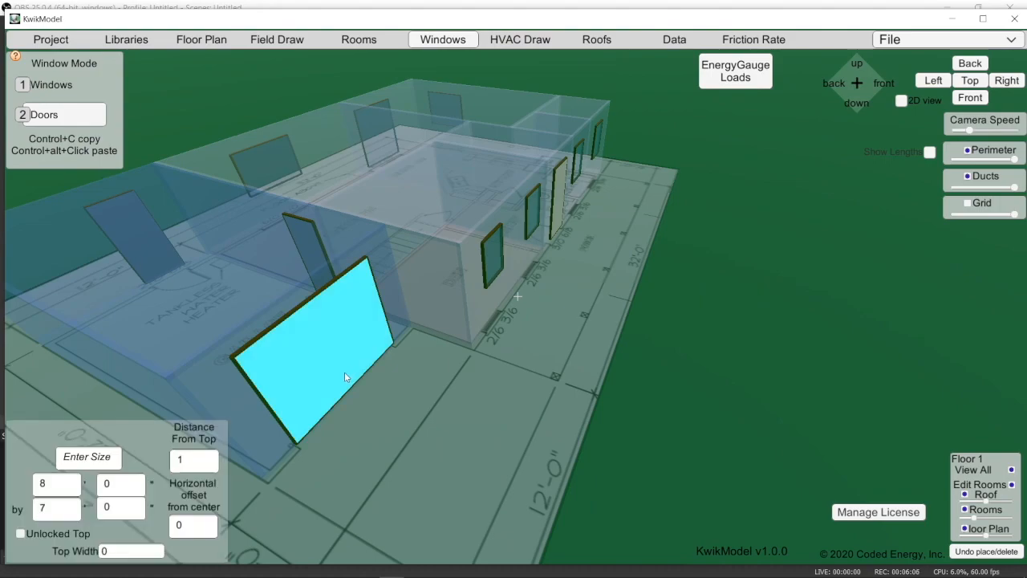
right_drag(472, 446, 503, 360)
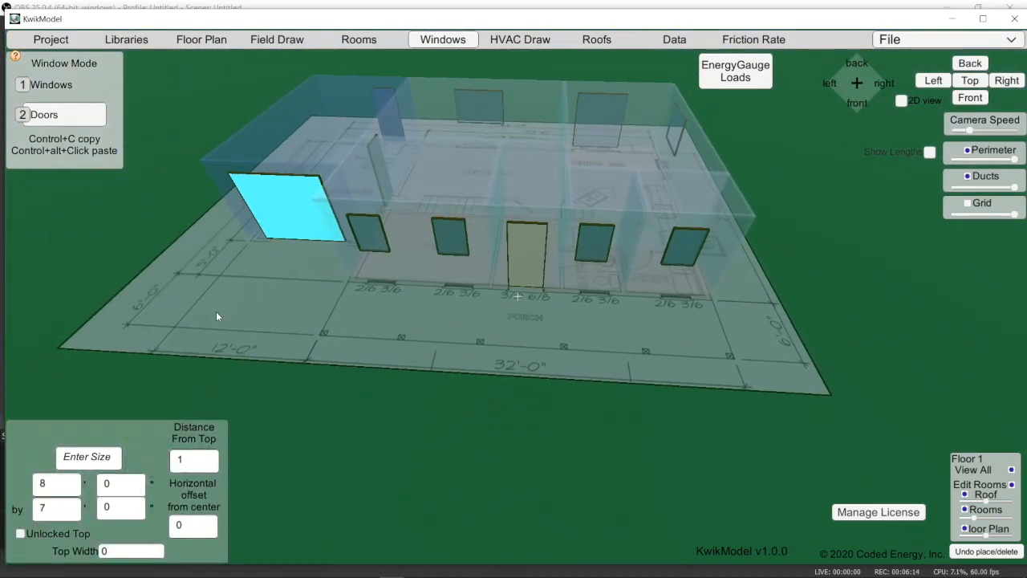
Add a second floor to the house in the floor plan's elevation settings
click(202, 39)
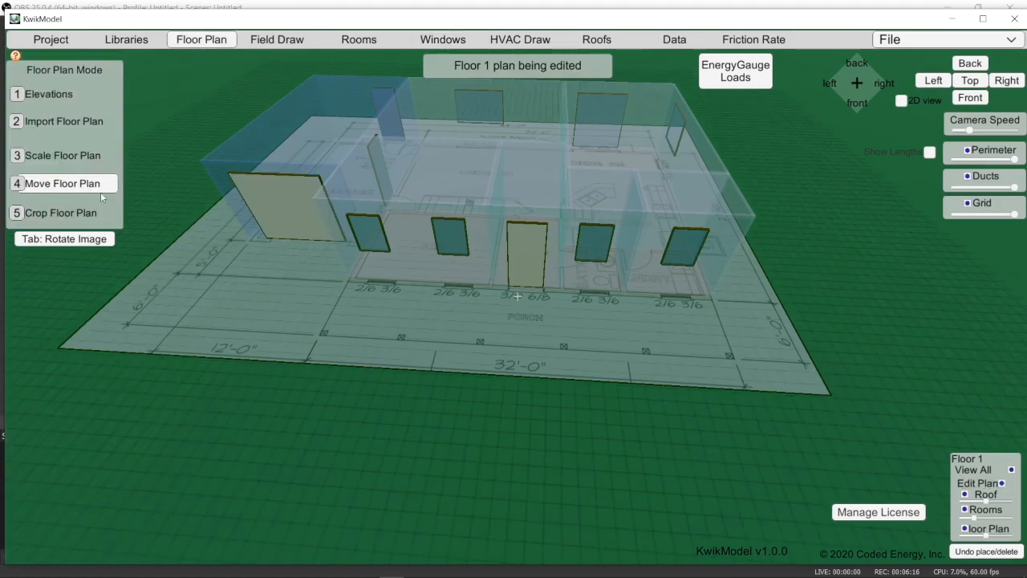
click(71, 95)
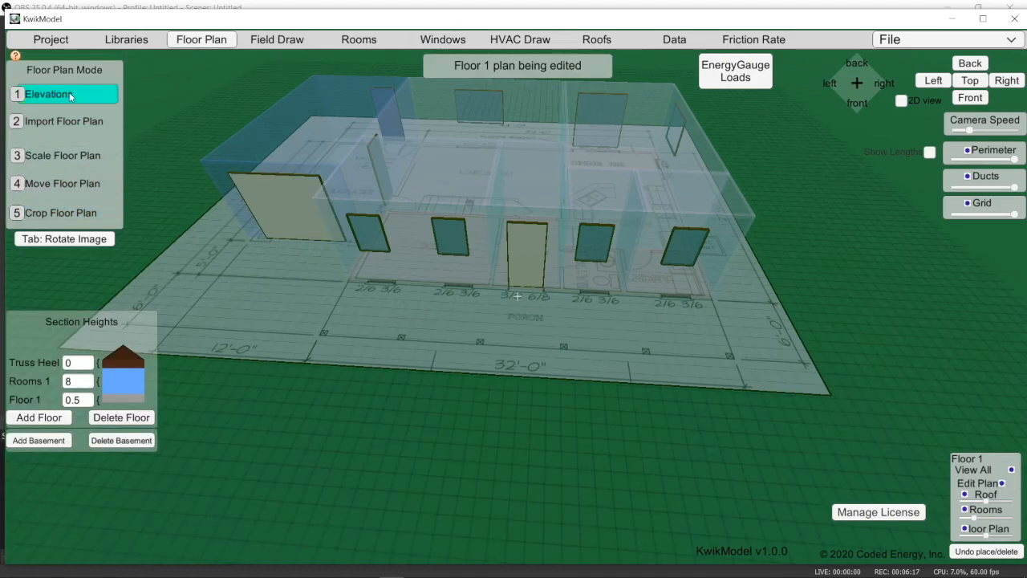
click(36, 419)
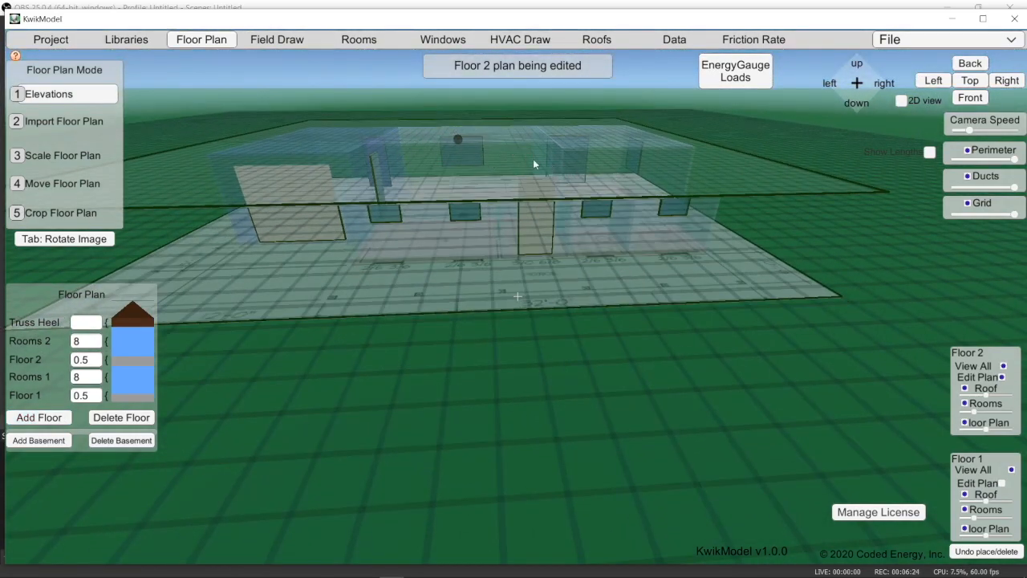
scroll(438, 345, down, 2)
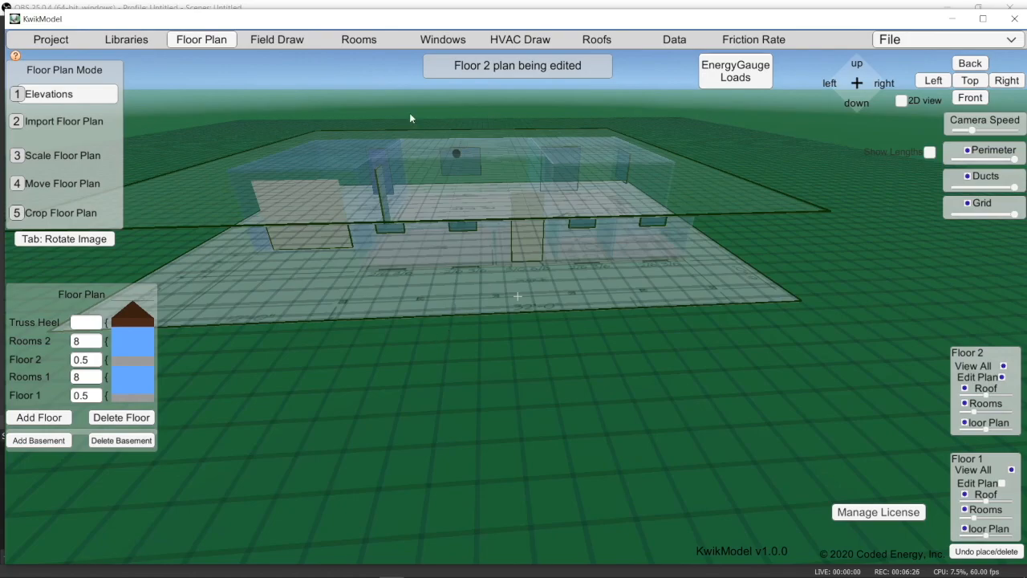
Import the image floor2plan.png as the plan for Floor 2
click(81, 126)
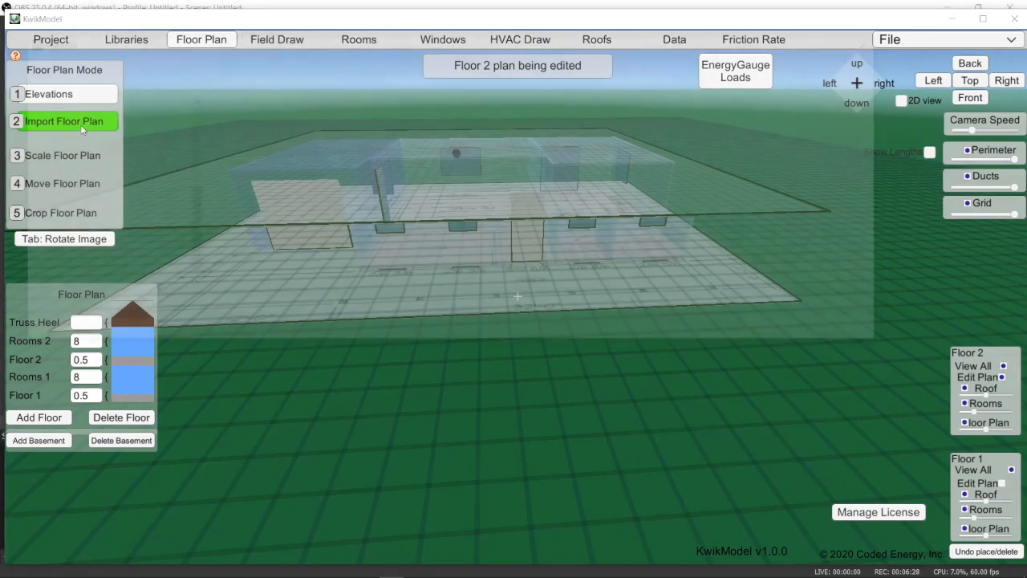
click(322, 147)
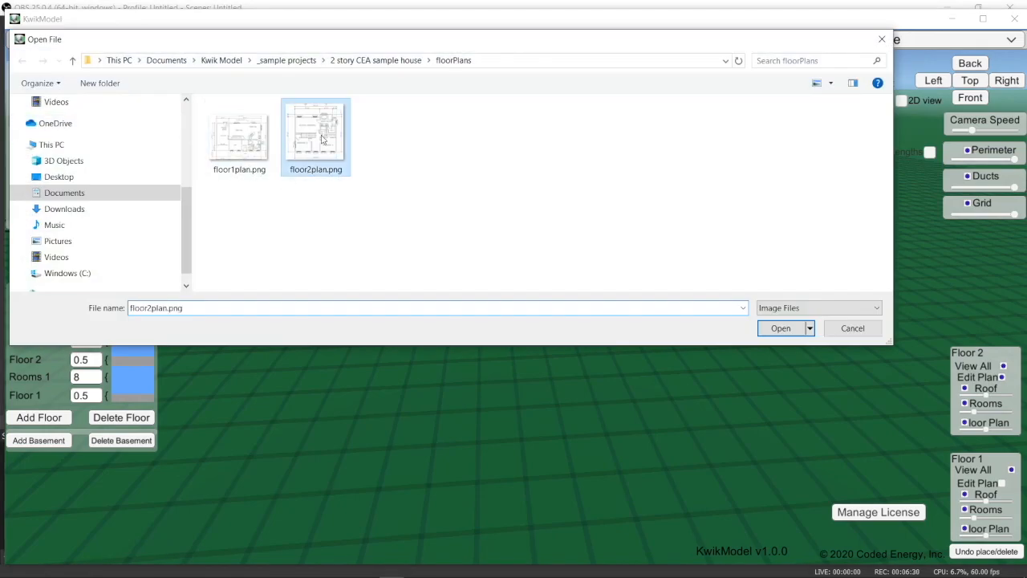
click(782, 330)
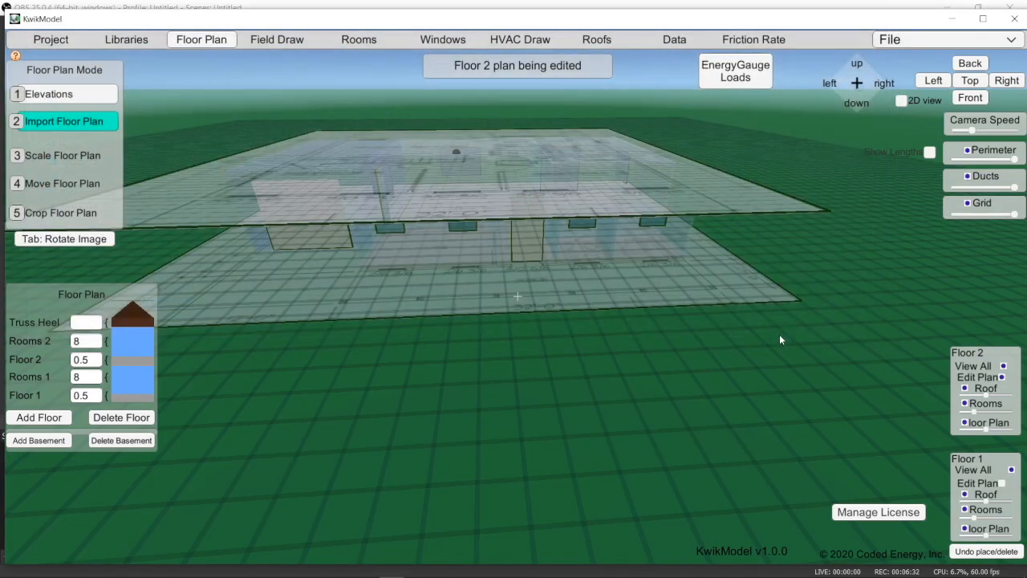
right_drag(655, 307, 647, 396)
right_drag(651, 299, 606, 167)
Hide everything on Floor 1 and show the Floor 2 plan from above in 2D
click(1010, 470)
right_drag(546, 232, 513, 377)
click(967, 82)
click(901, 100)
Scale the Floor 2 plan to 32 feet across its width and 29 feet along its front-to-back depth
click(66, 157)
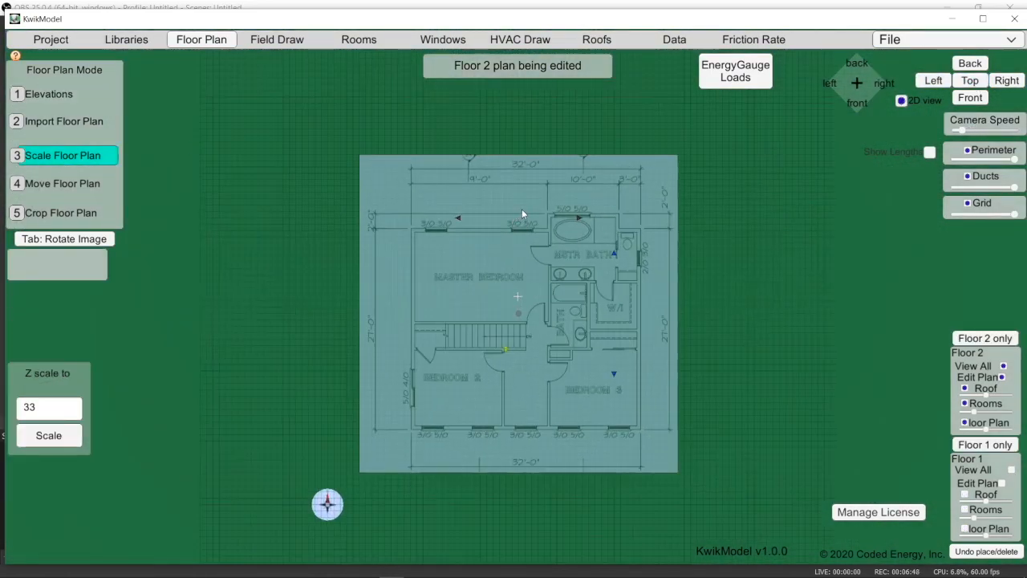
click(48, 407)
text(32)
click(48, 435)
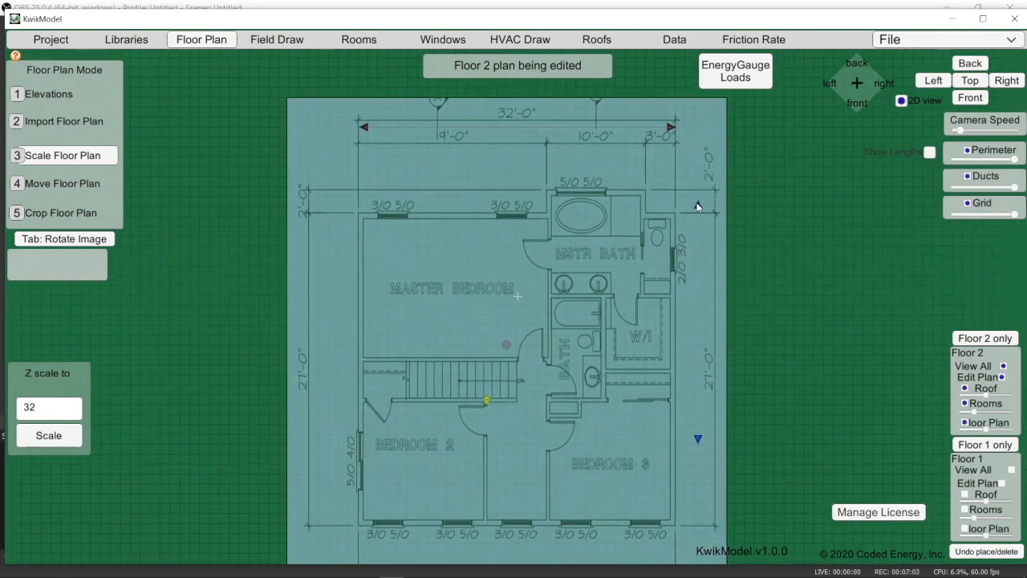
click(34, 411)
text(29)
key(Return)
Show Floor 1 again and move the Floor 2 plan so its outer walls line up with the first-floor rooms
click(1010, 469)
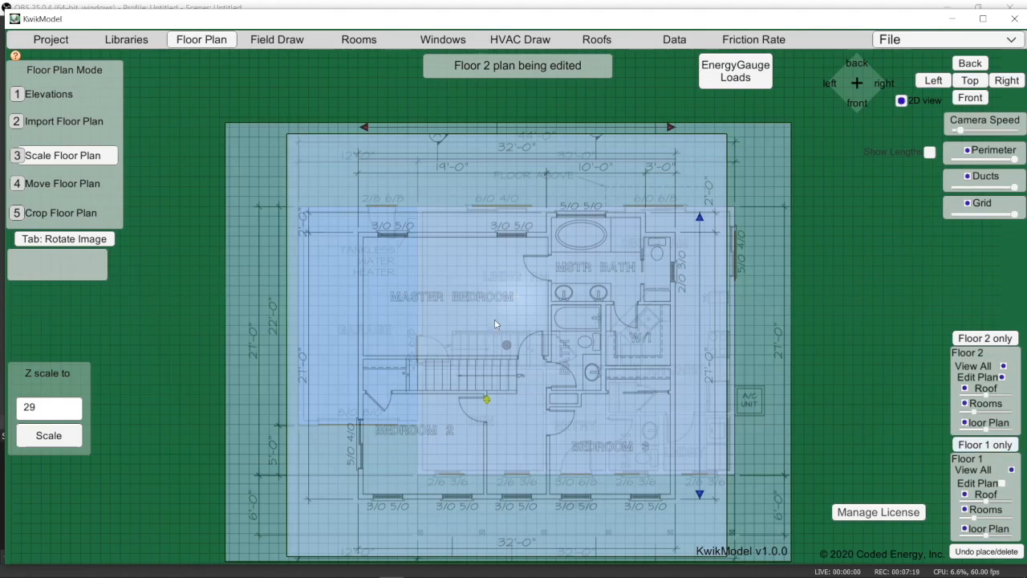
click(78, 184)
drag(453, 295, 526, 256)
scroll(526, 262, up, 3)
key(s)
key(a)
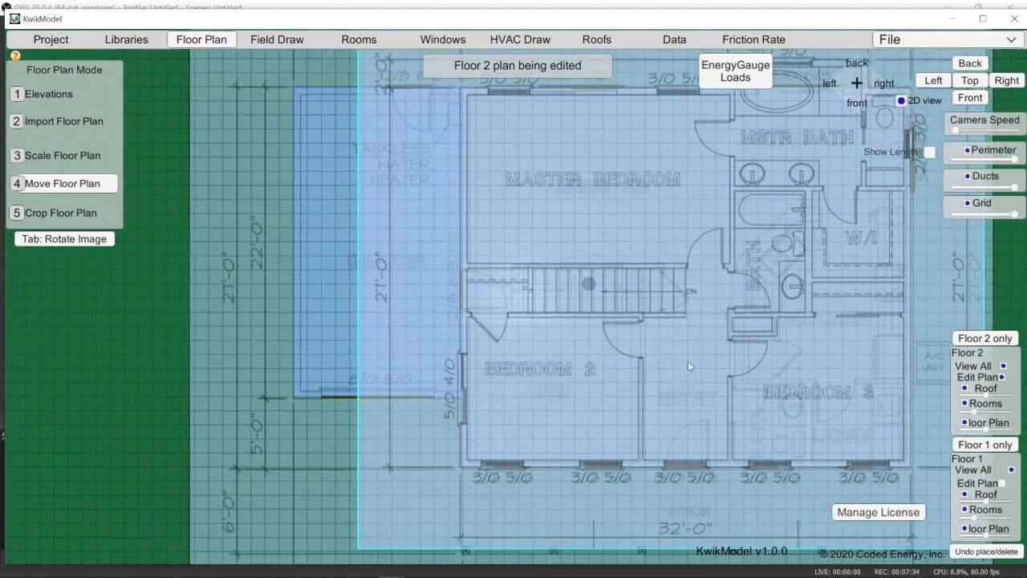
key(d)
scroll(604, 304, down, 2)
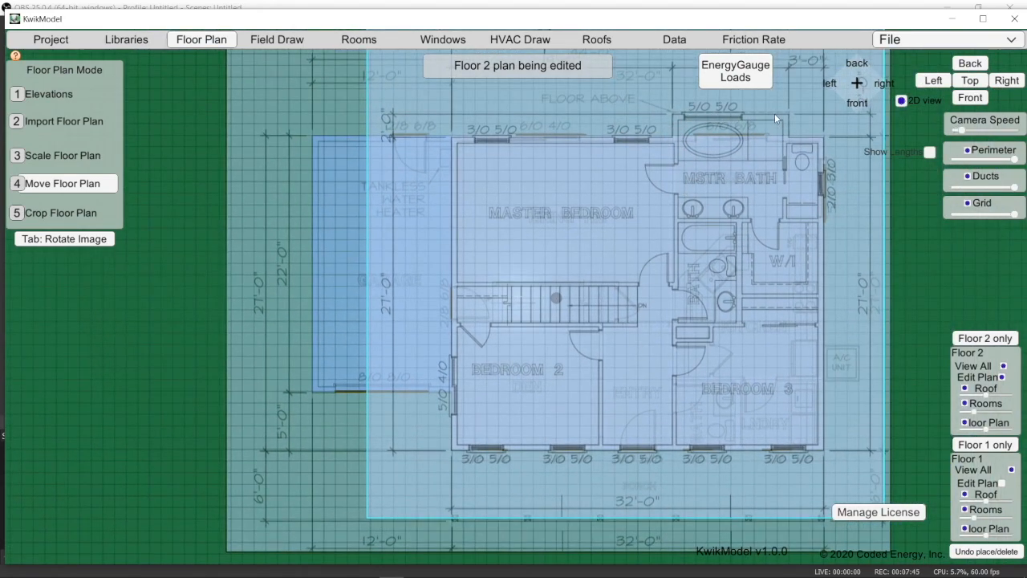
Place a square room box on Floor 2 and size it to cover the master bedroom
middle_drag(739, 354, 564, 381)
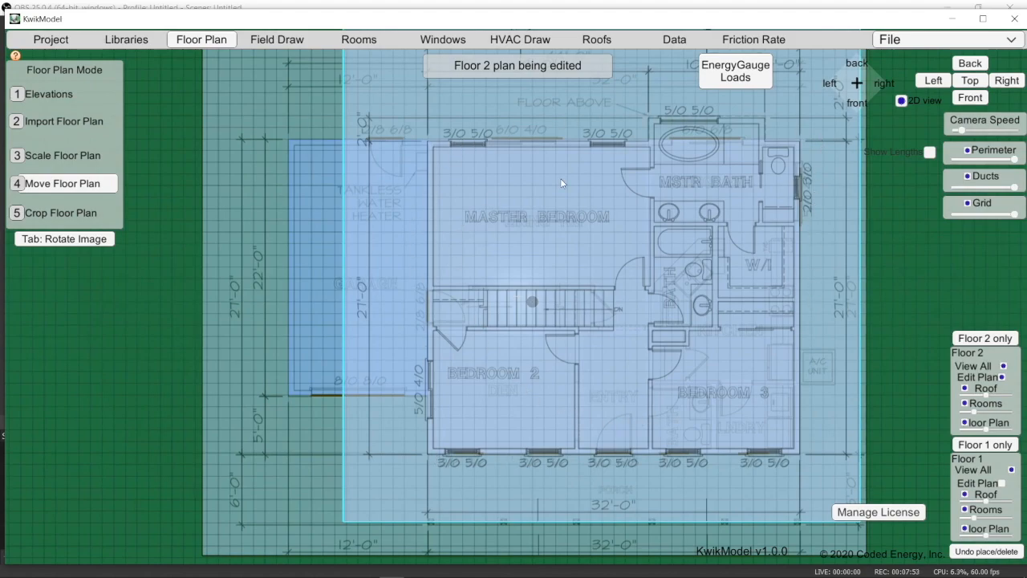
middle_drag(727, 223, 335, 245)
scroll(561, 213, down, 1)
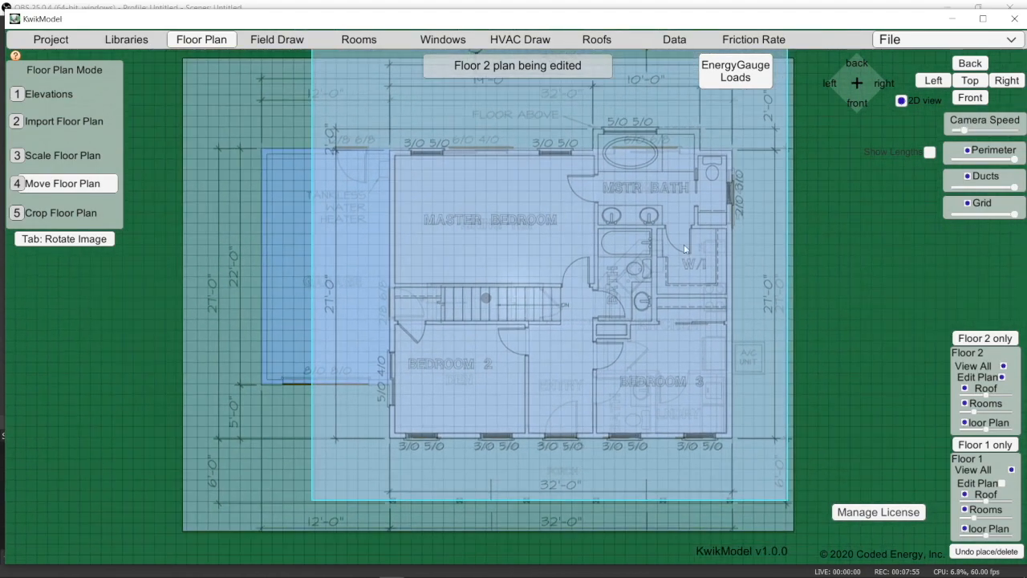
click(359, 39)
alt+click(454, 212)
drag(482, 251, 472, 240)
drag(503, 200, 594, 200)
drag(496, 254, 509, 281)
Add square room boxes for the master bath, 10 by 9.5 ft, and its adjoining toilet room, 3 by 7.5 ft
alt+click(686, 196)
drag(699, 238, 648, 231)
middle_drag(735, 209, 700, 223)
alt+click(752, 226)
drag(756, 245, 724, 235)
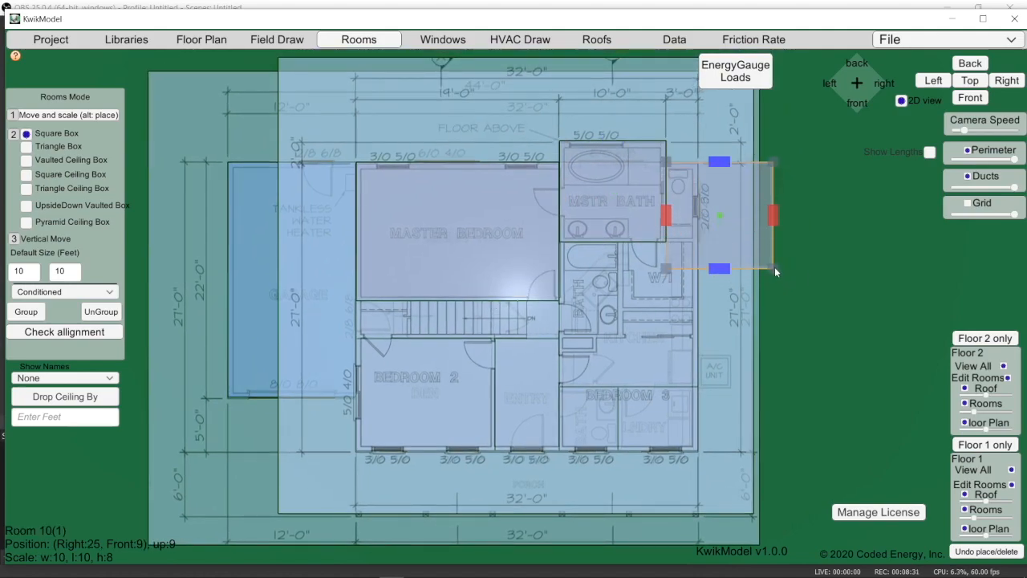
drag(774, 268, 745, 242)
drag(745, 202, 696, 207)
click(739, 269)
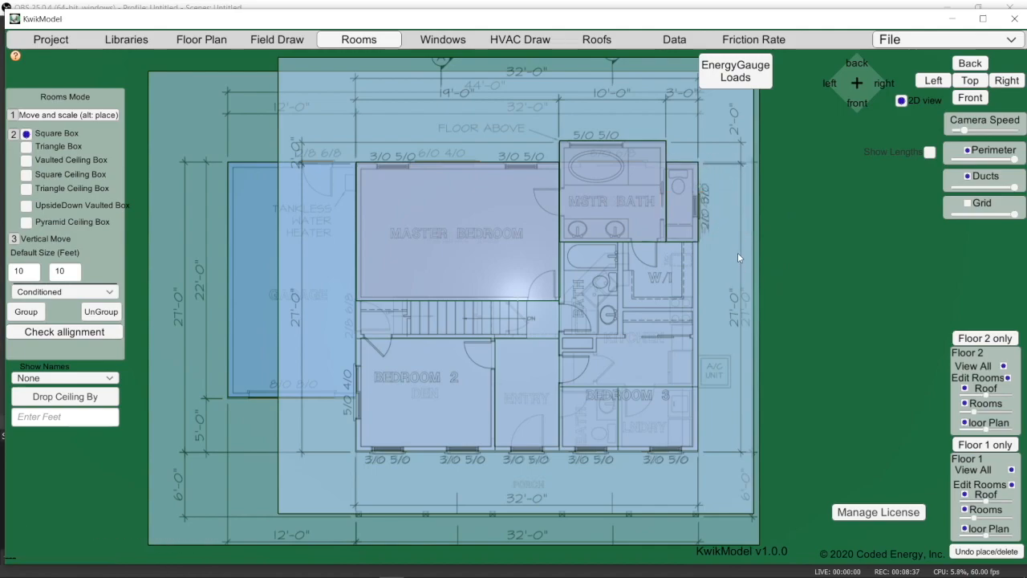
Group the master bath and the adjoining toilet room into one room
middle_drag(738, 253, 697, 404)
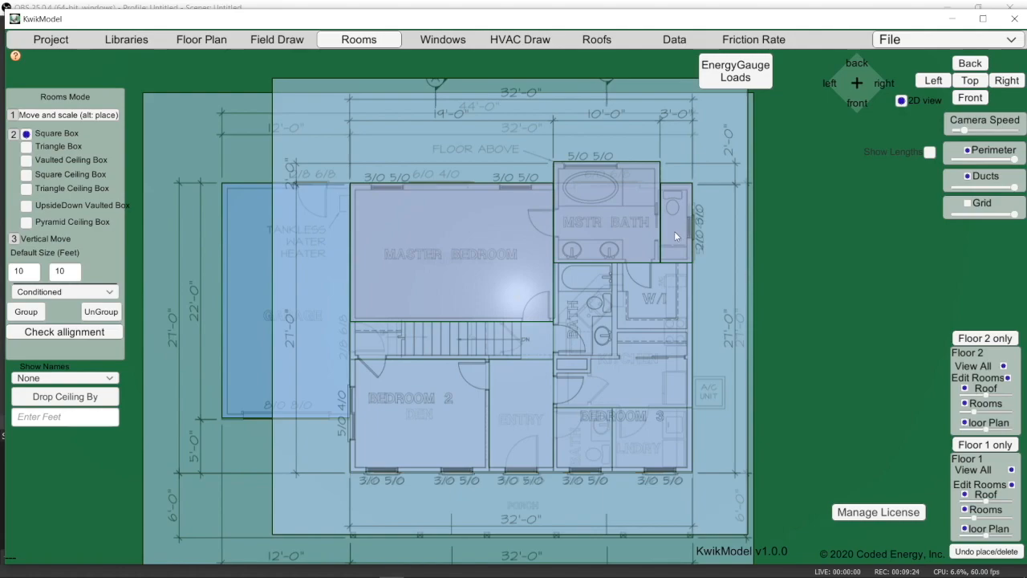
click(629, 230)
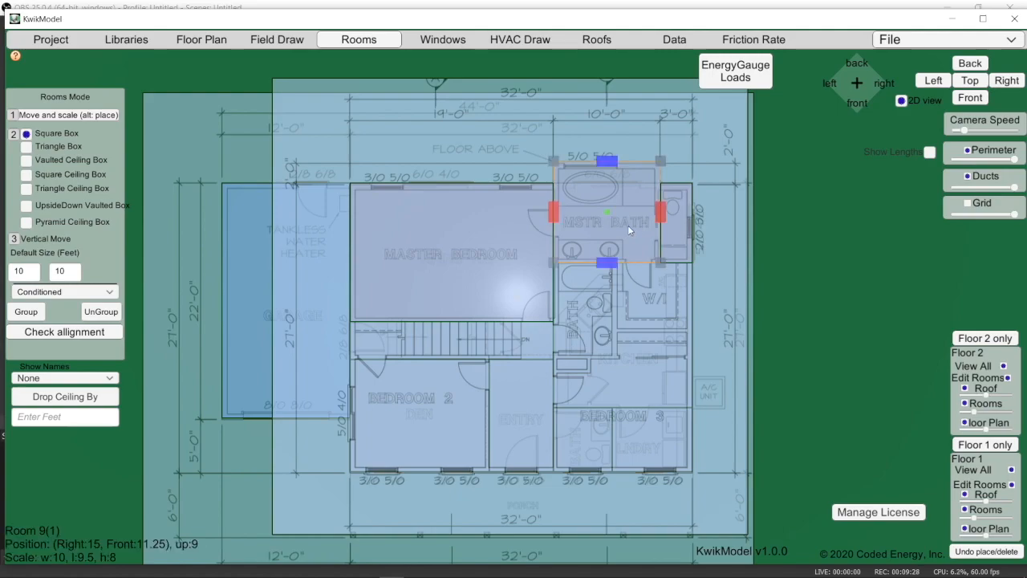
click(670, 226)
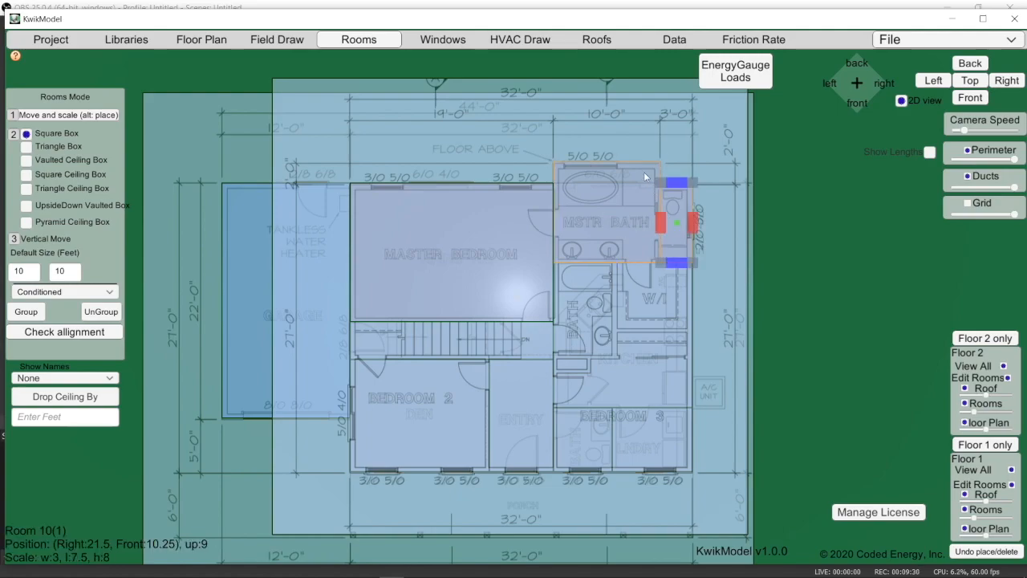
click(25, 313)
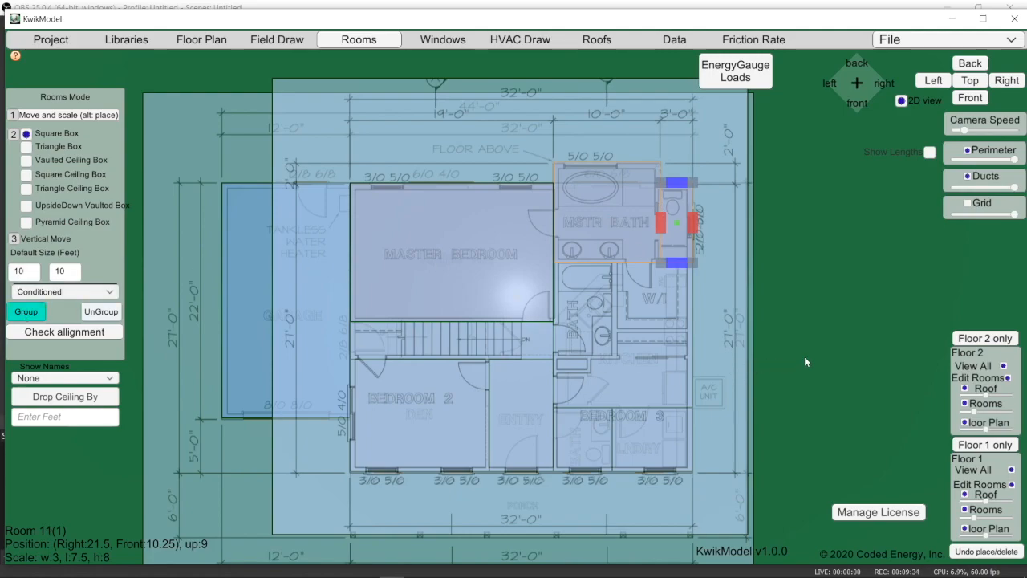
click(721, 319)
click(645, 254)
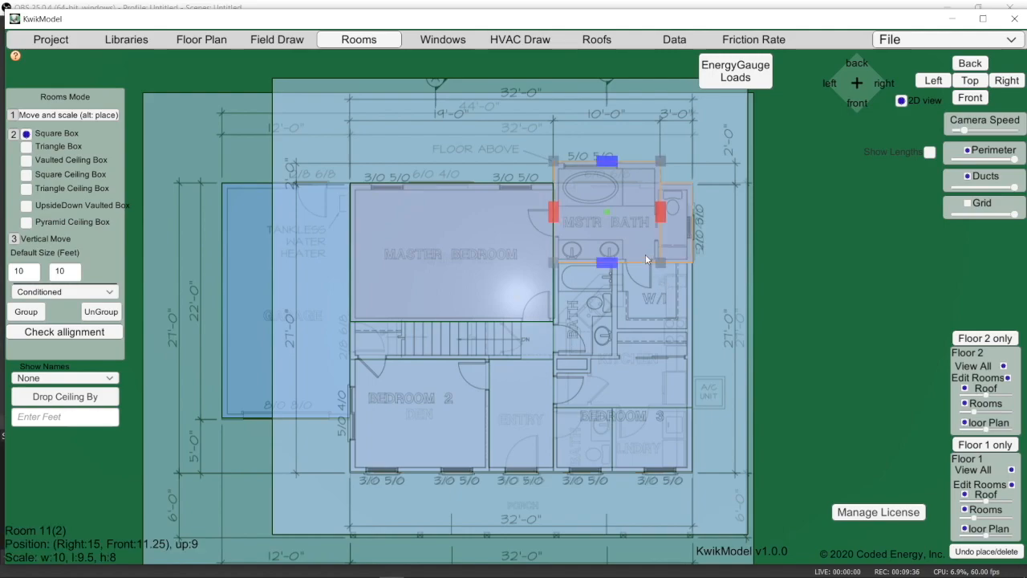
Ungroup the master bath and toilet room, and set the toilet room flush with the plan's walls
mouse_move(637, 239)
mouse_down()
mouse_move(637, 203)
mouse_move(698, 243)
mouse_move(620, 242)
mouse_move(660, 219)
mouse_move(644, 242)
mouse_move(629, 238)
mouse_up()
click(116, 311)
click(681, 305)
click(677, 259)
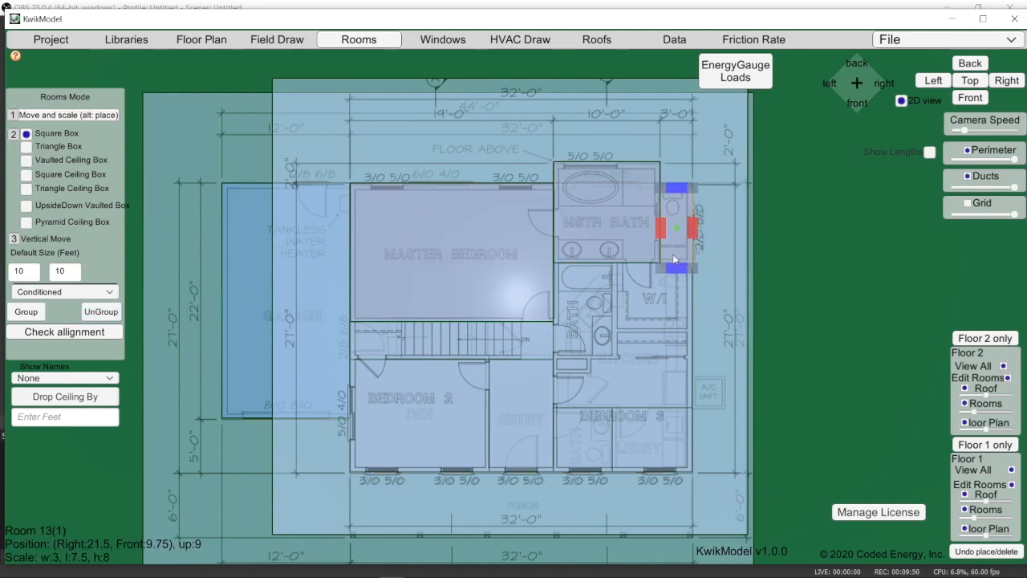
drag(679, 258, 679, 254)
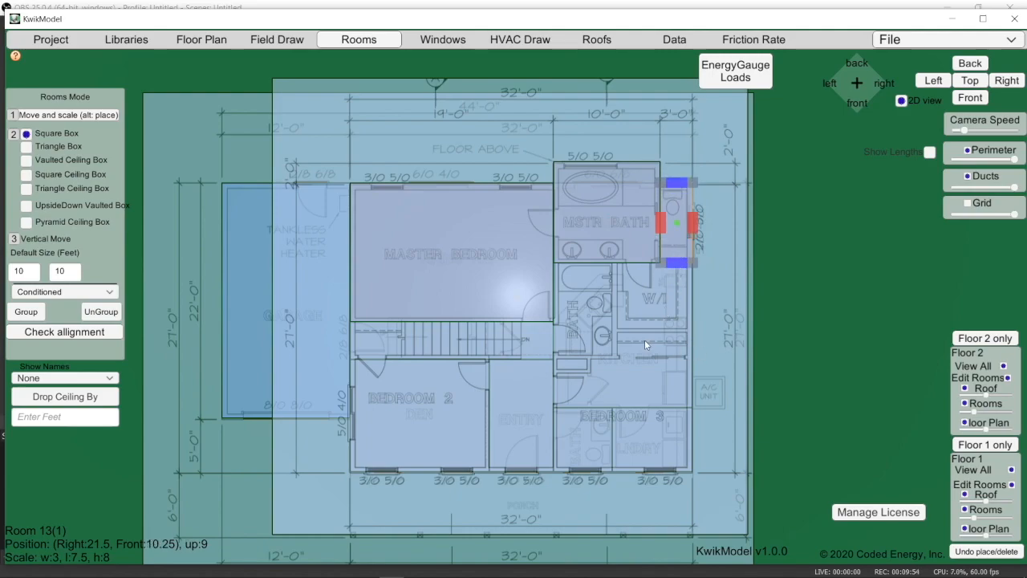
Hide everything on Floor 1 and increase the opacity of the Floor 2 plan image
scroll(643, 337, up, 3)
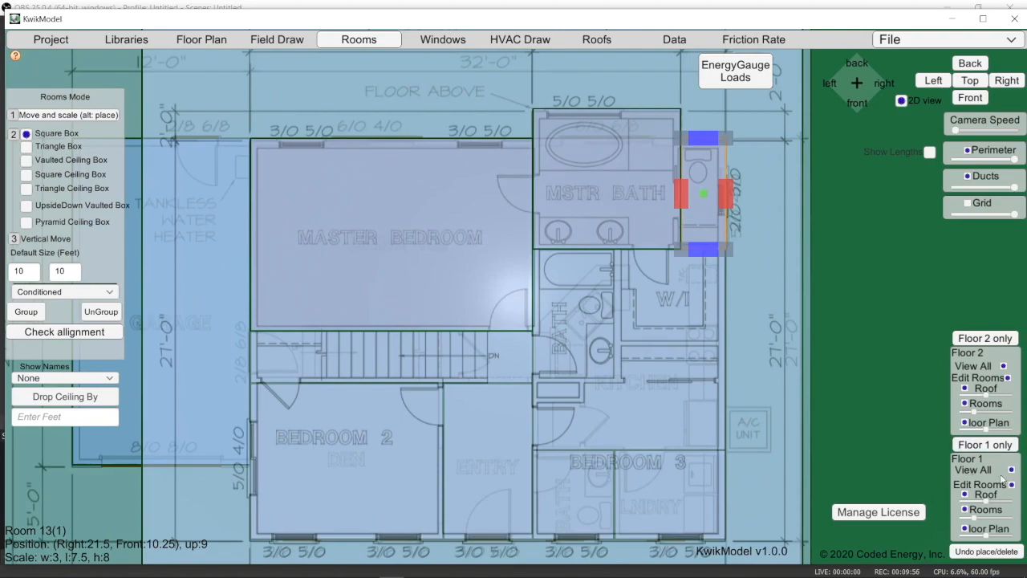
click(1011, 469)
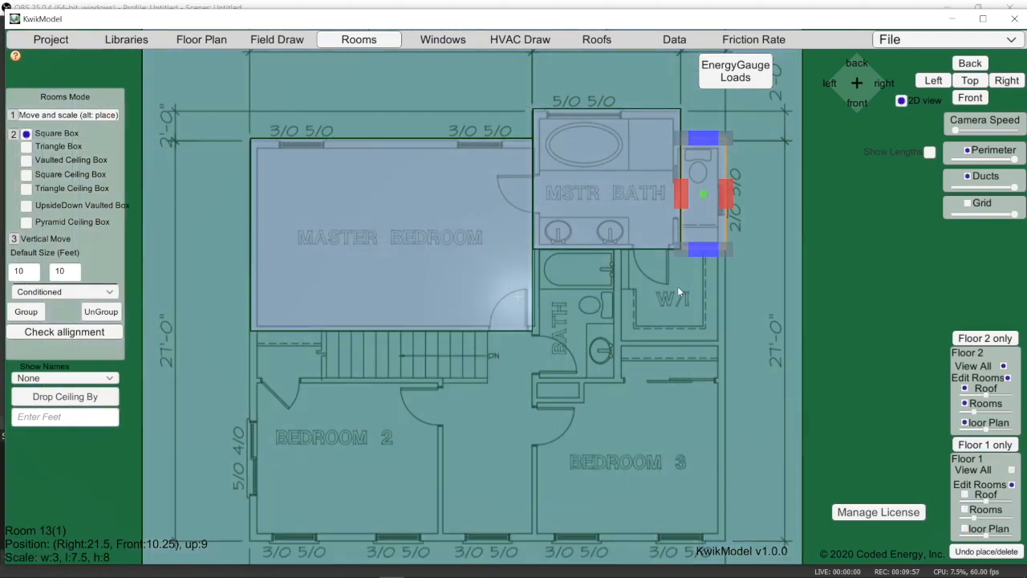
scroll(674, 286, up, 2)
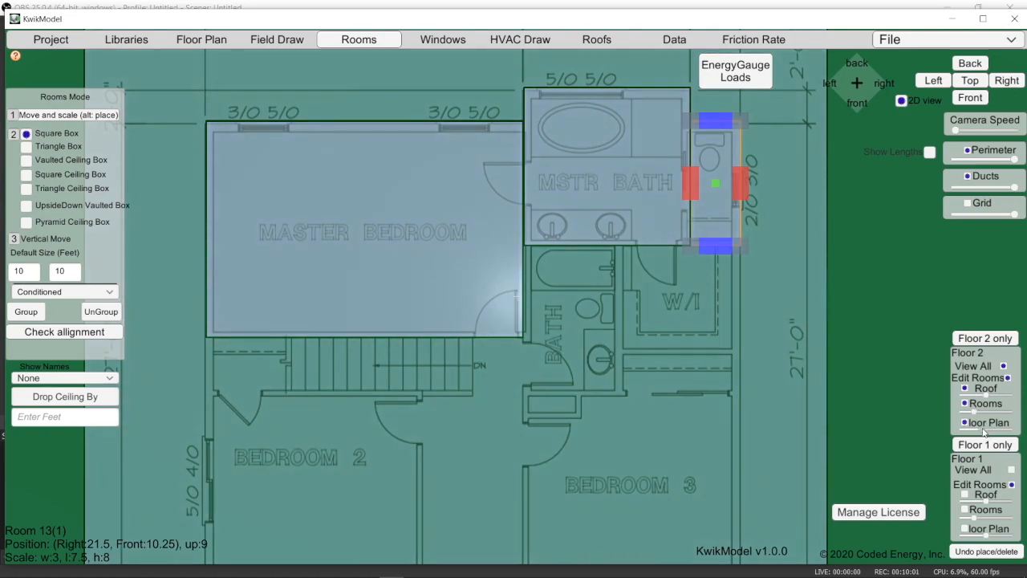
drag(984, 431, 994, 431)
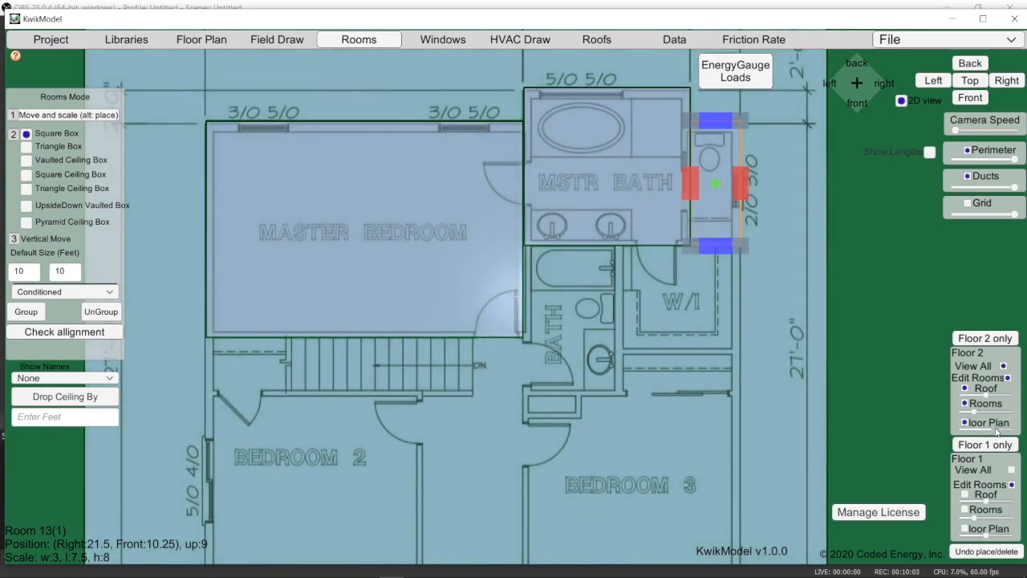
middle_drag(726, 326, 699, 328)
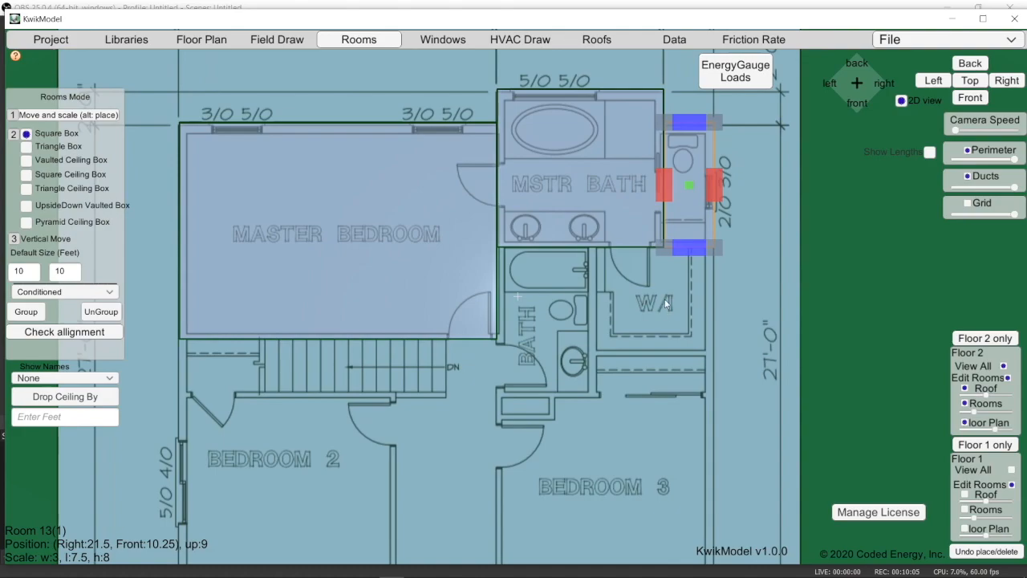
click(790, 335)
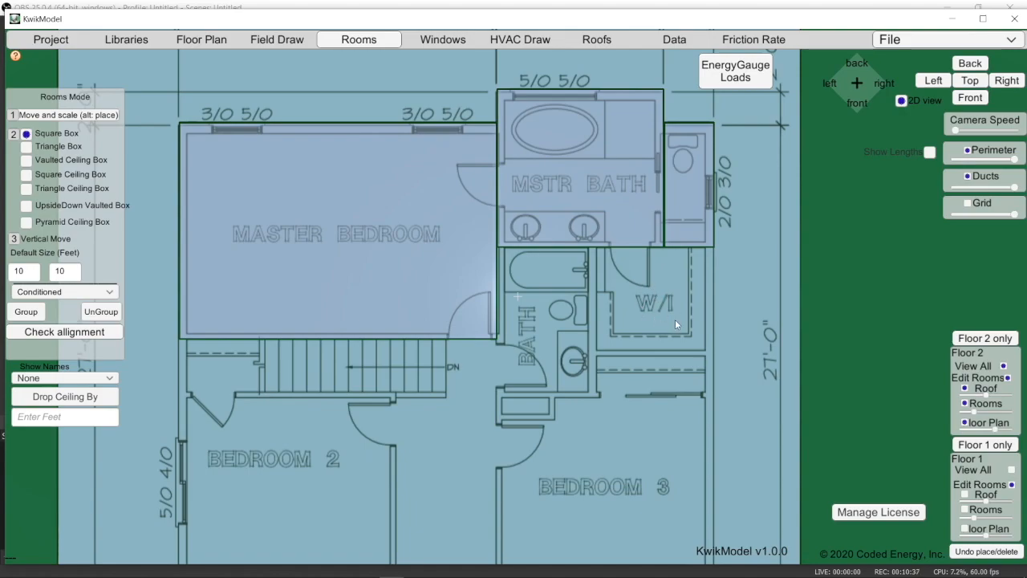
Add a square room box over the walk-in closet, 7.5 ft wide and 6.5 ft long
alt+click(703, 350)
drag(738, 365, 714, 332)
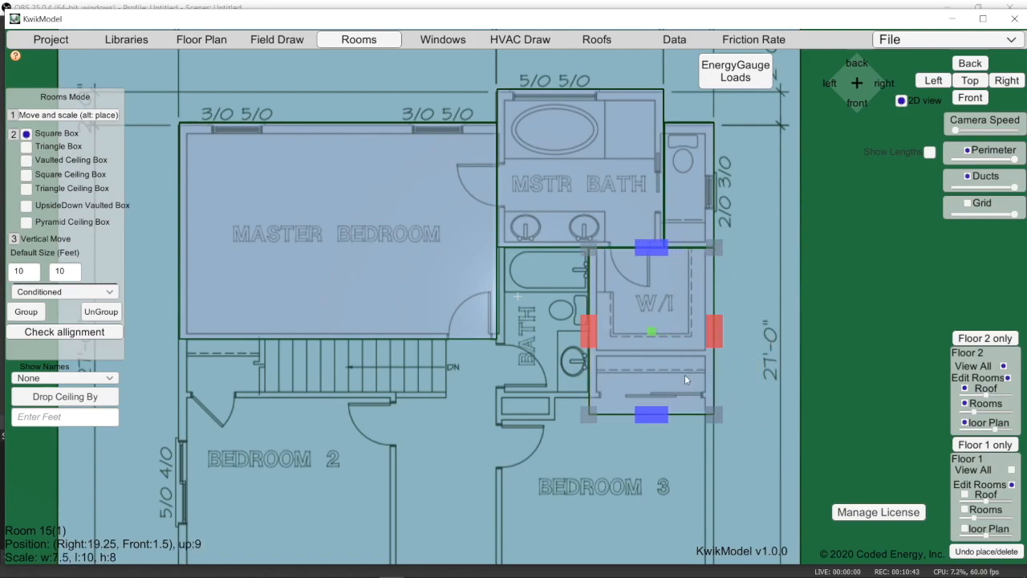
drag(653, 413, 656, 357)
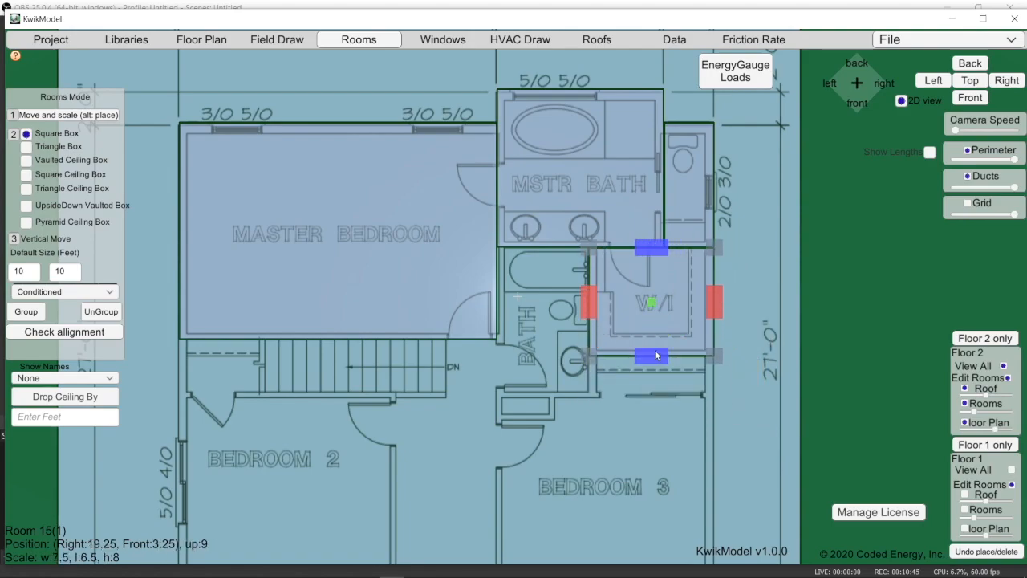
click(689, 202)
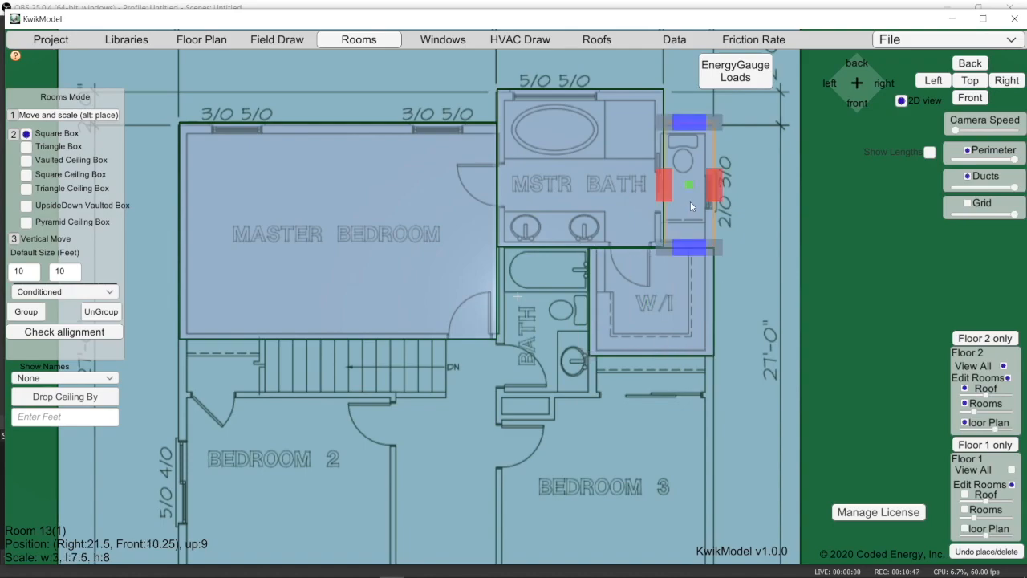
click(673, 302)
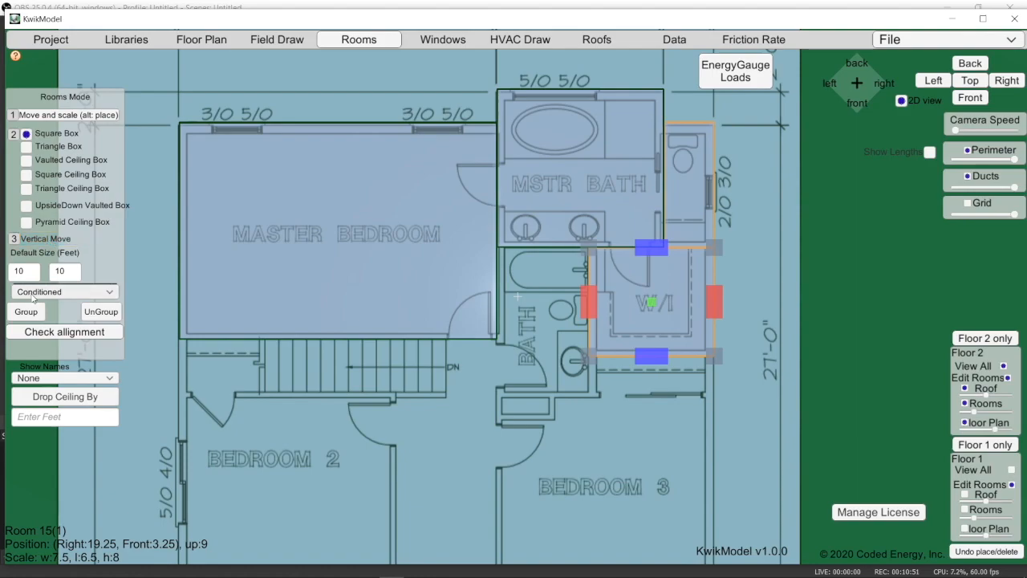
click(94, 315)
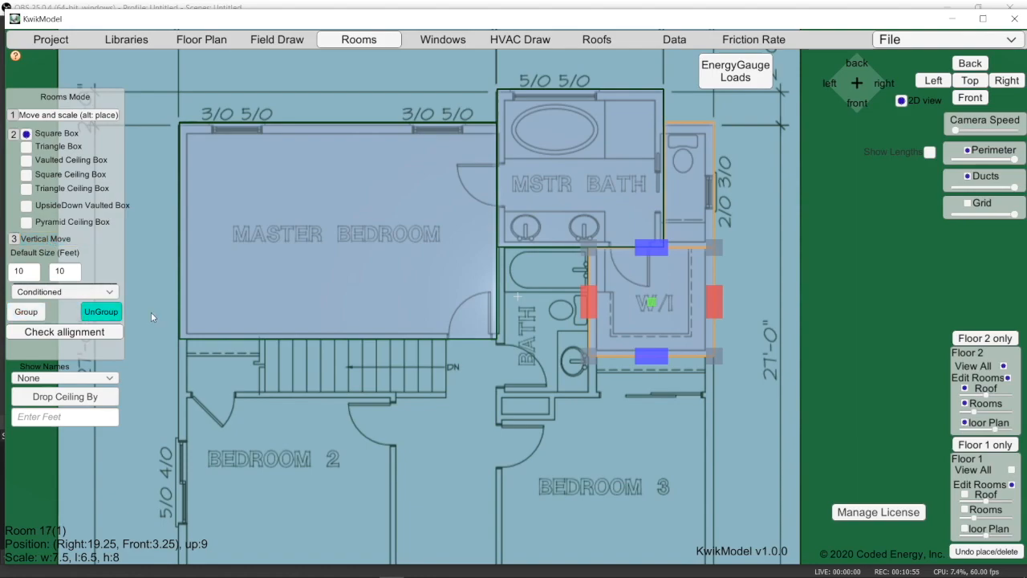
click(795, 389)
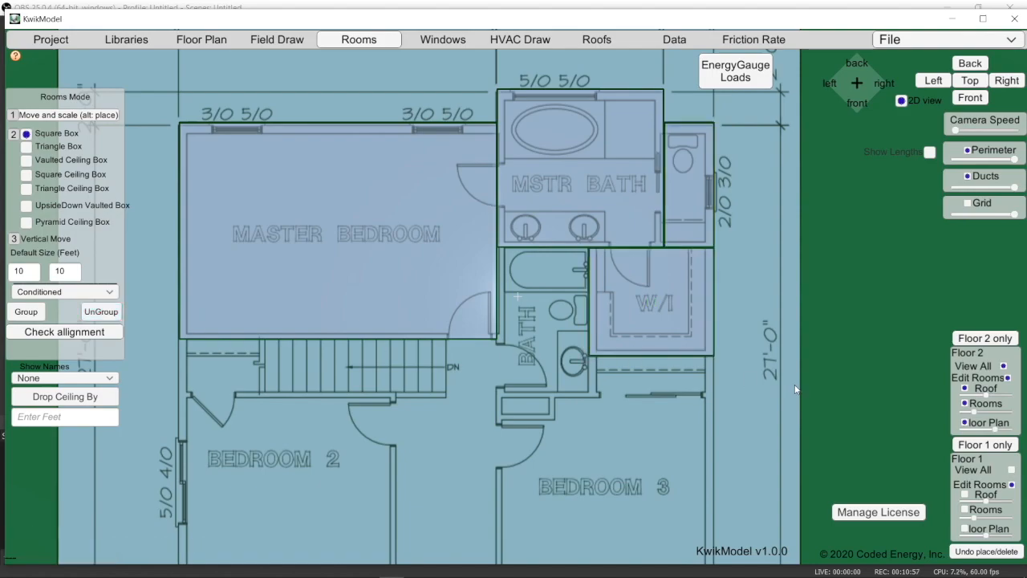
Group the toilet room and the walk-in closet into one room
click(697, 227)
click(675, 311)
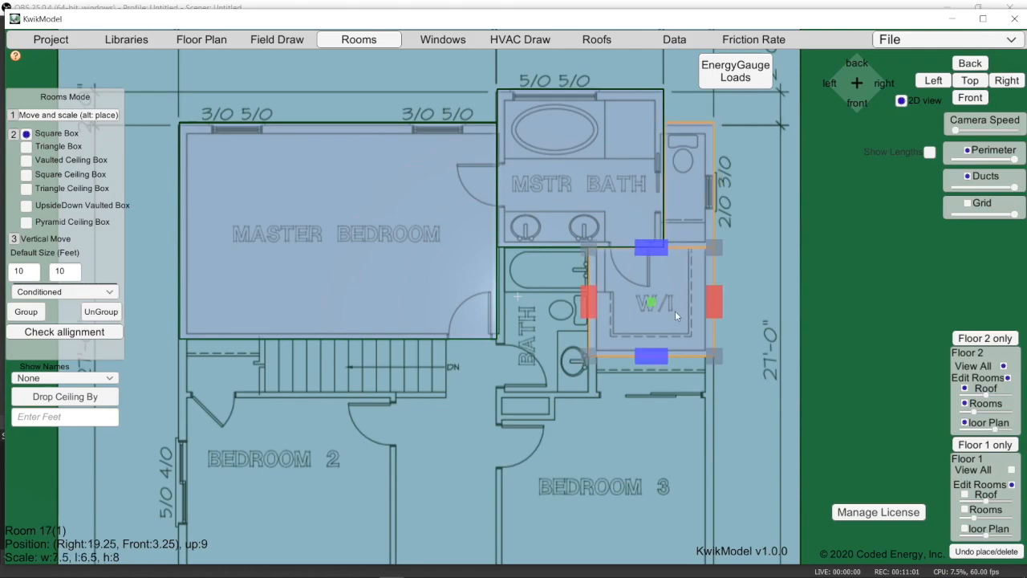
click(26, 312)
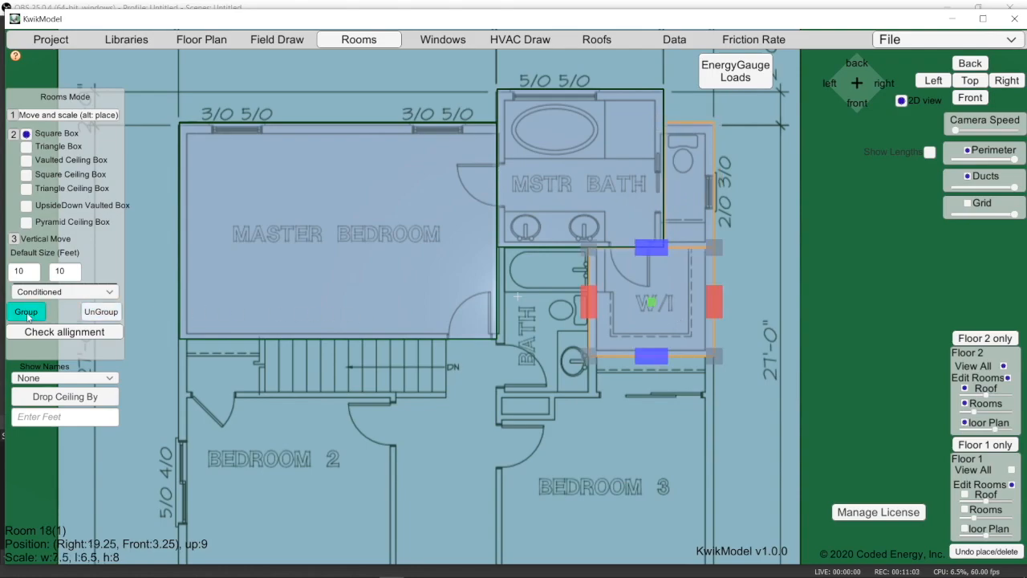
click(817, 427)
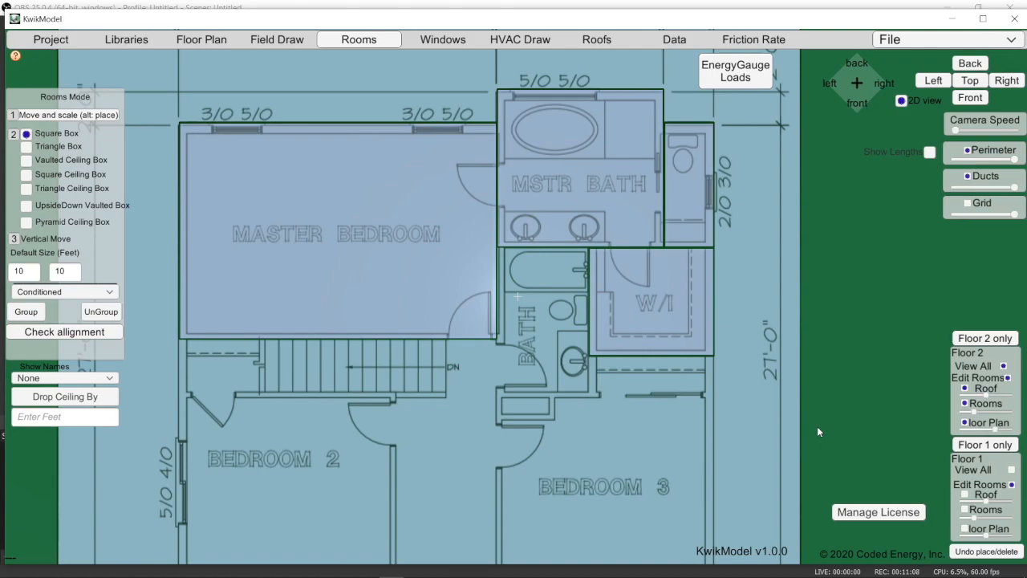
click(702, 303)
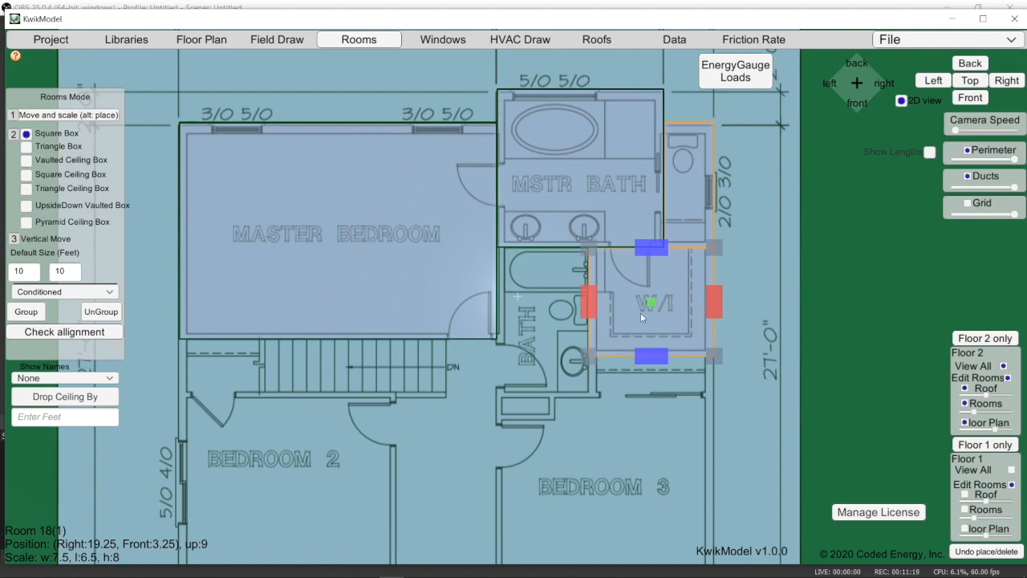
click(746, 331)
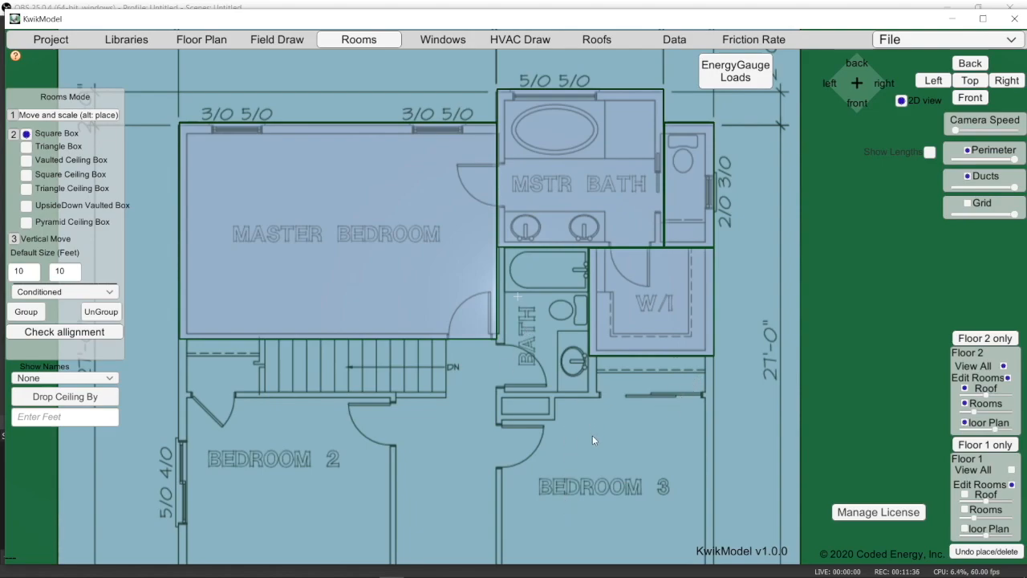
Add a room box over the bath beside the walk-in closet, 5.5 ft wide and 9 ft long
alt+click(630, 439)
click(632, 448)
drag(643, 452, 485, 329)
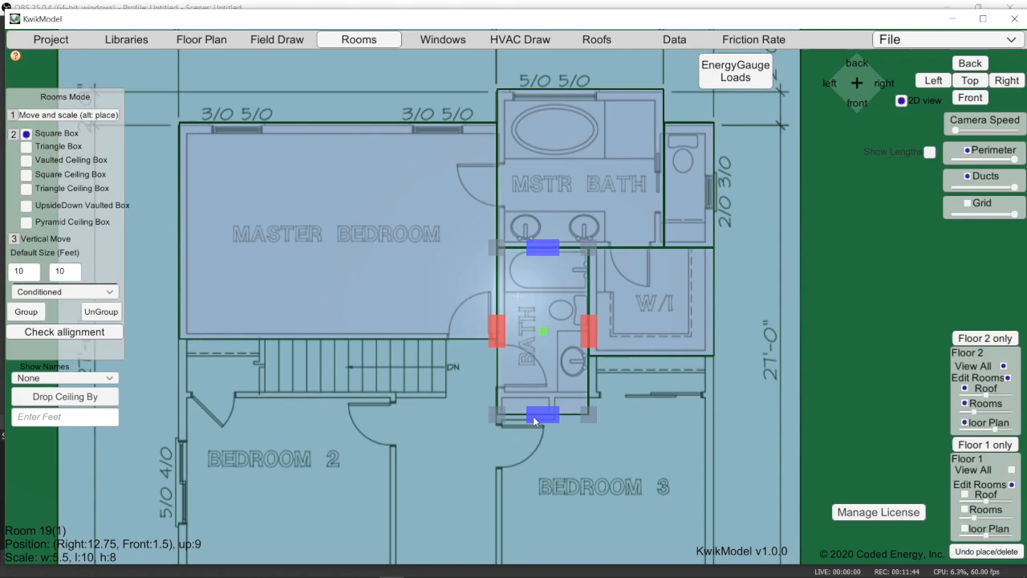
drag(537, 416, 540, 395)
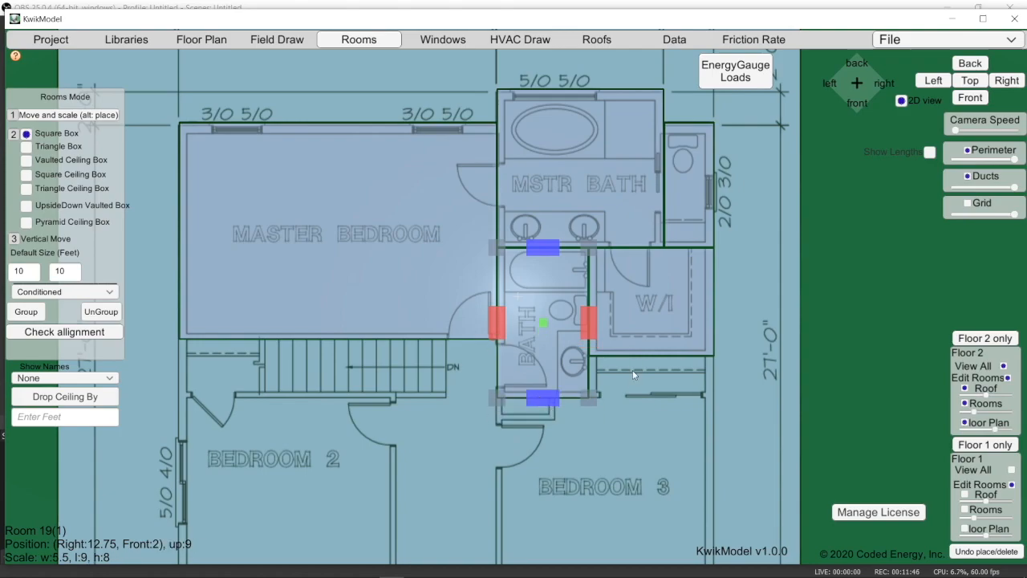
Add a room box over the Bedroom 3 closet, 7.5 ft wide and 2.5 ft long
scroll(674, 497, down, 3)
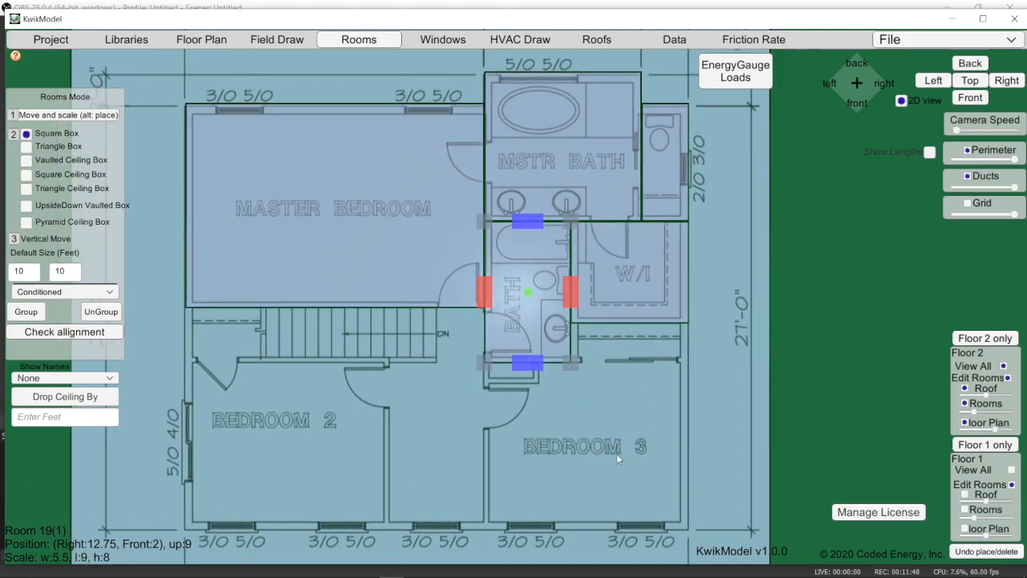
drag(627, 451, 663, 418)
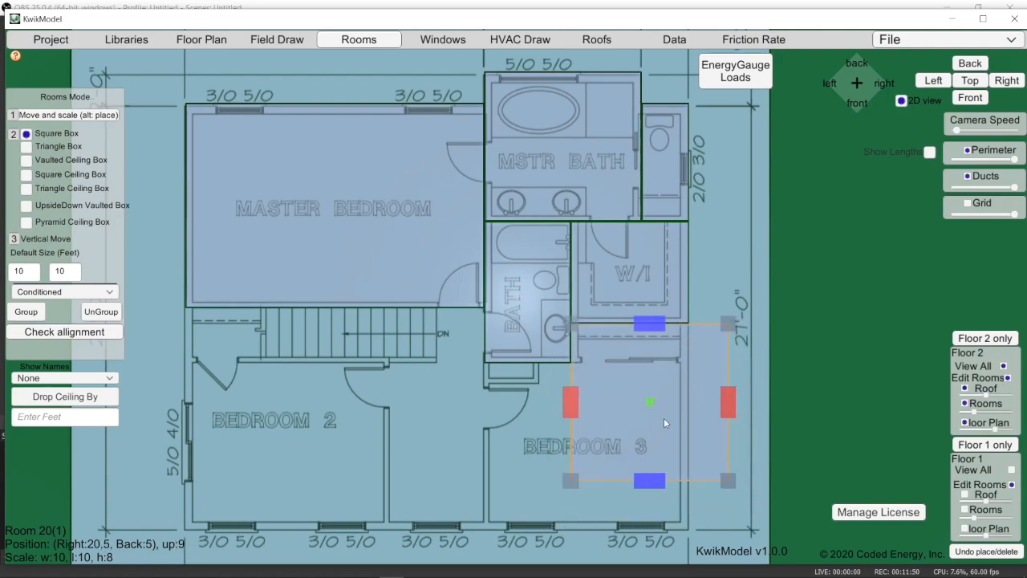
drag(727, 404, 694, 398)
drag(642, 483, 629, 362)
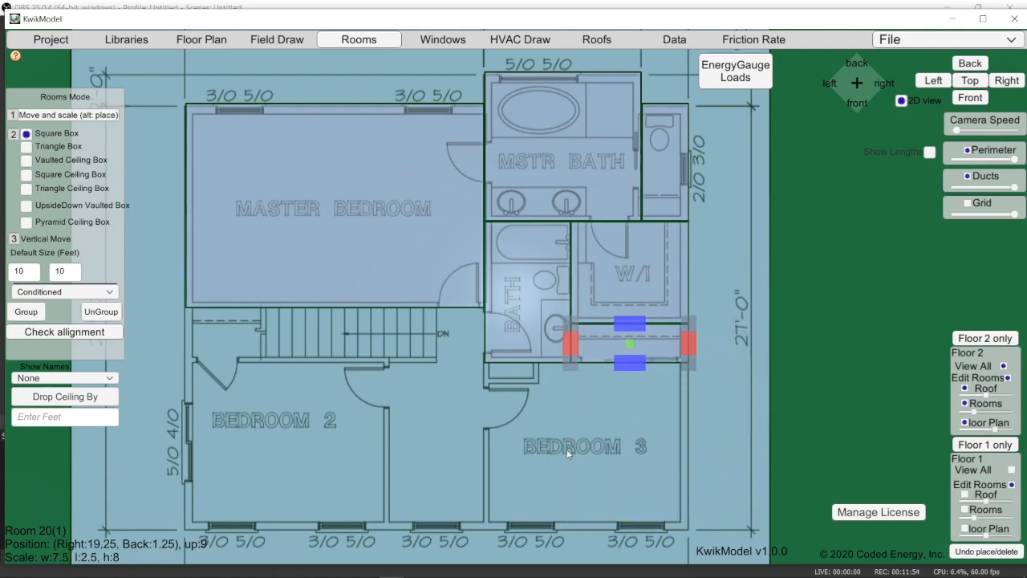
Add a square room box over Bedroom 3, 13 ft wide and 10.5 ft long, and group it with its closet
drag(560, 471, 618, 439)
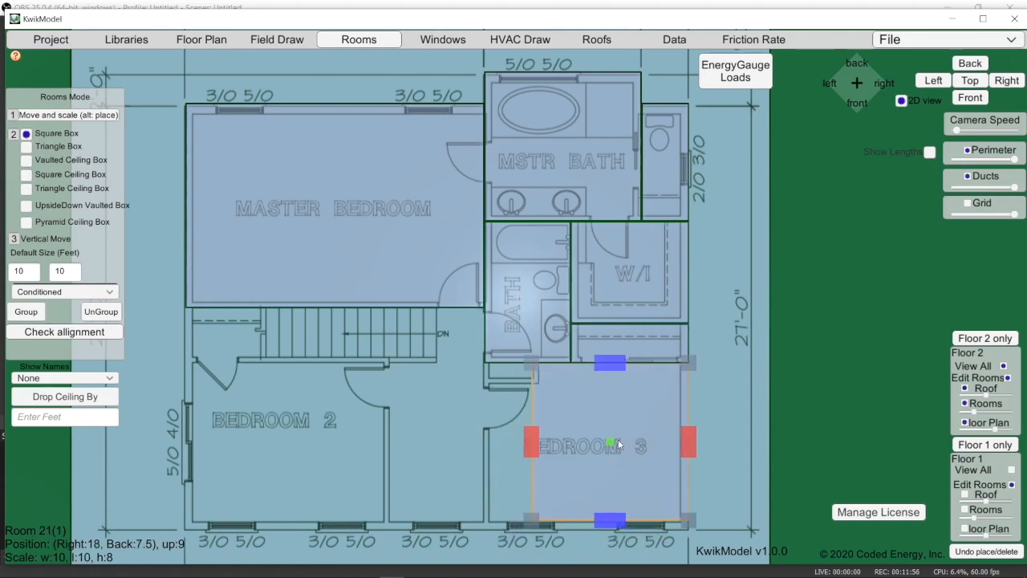
drag(540, 438, 488, 440)
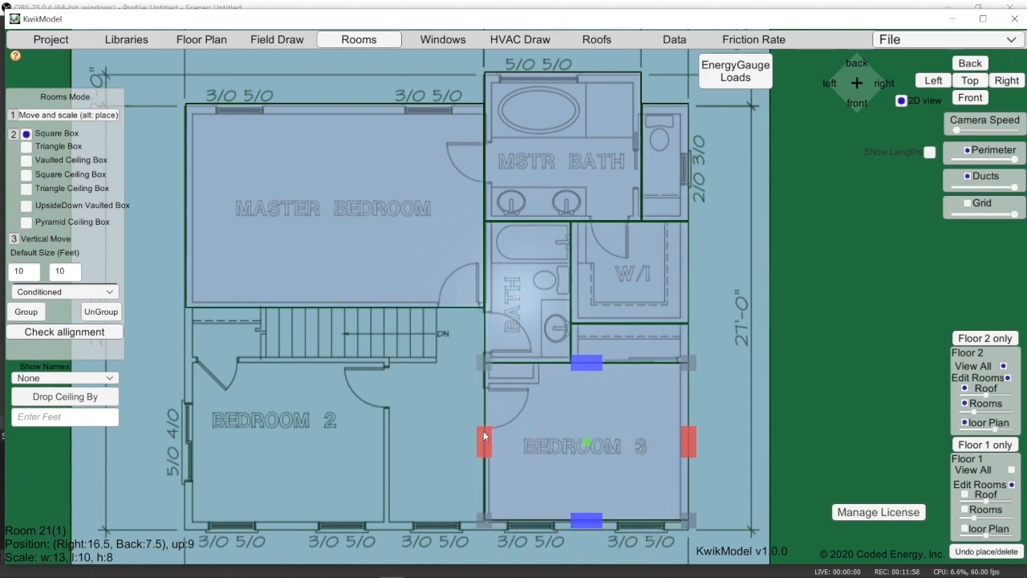
drag(583, 522, 585, 528)
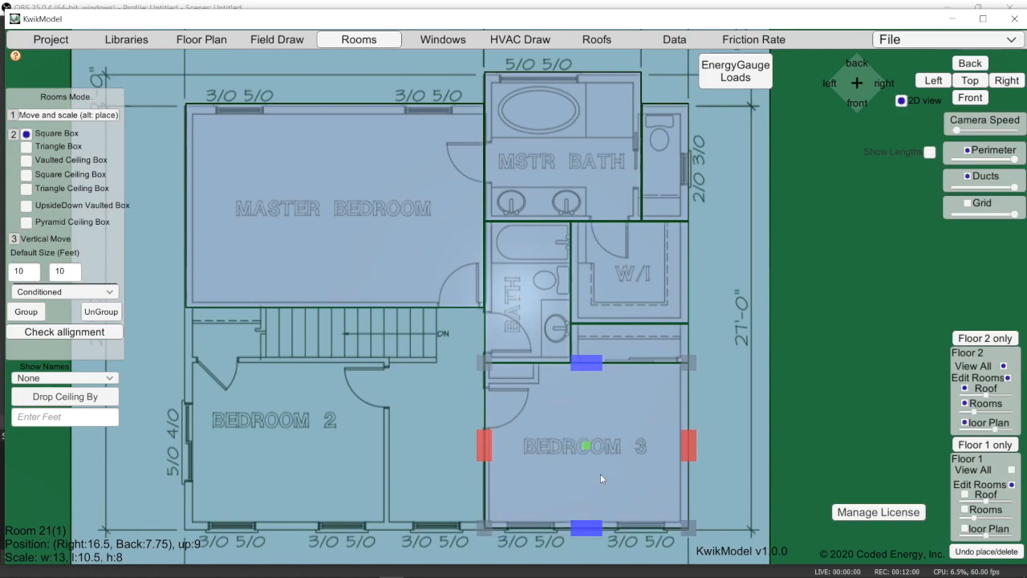
click(658, 342)
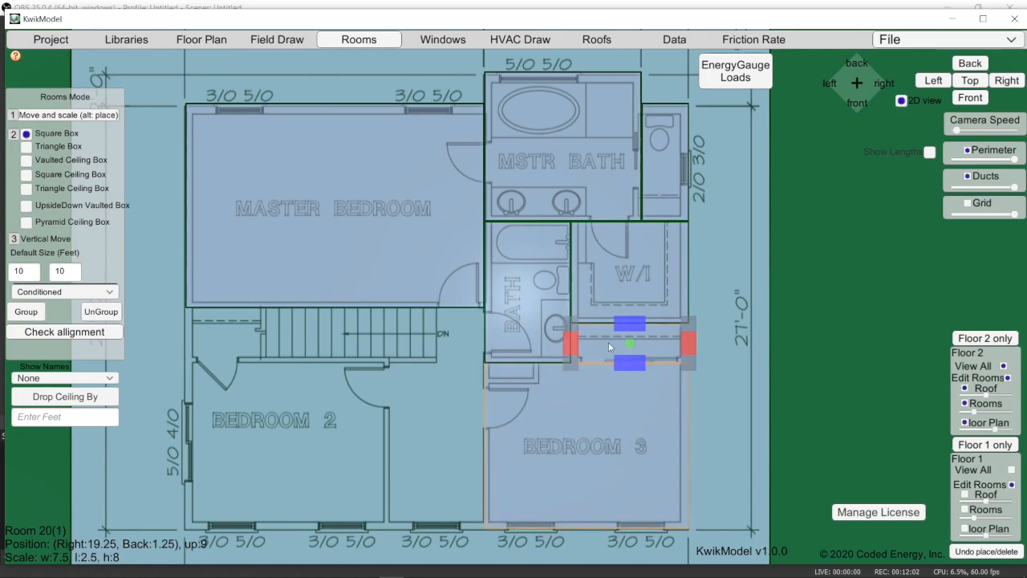
click(26, 310)
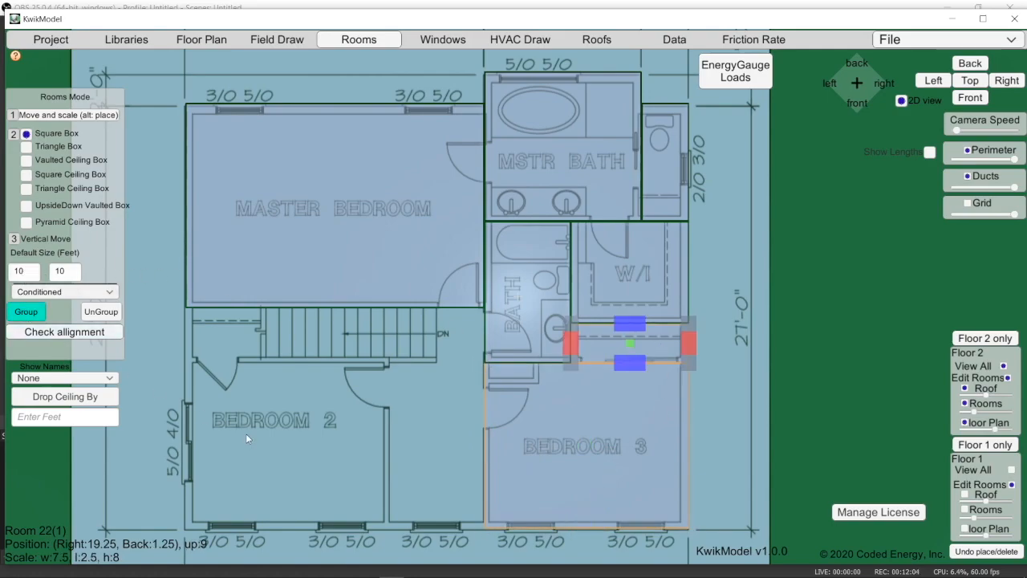
Add a square room box over Bedroom 2, 13 ft wide and 11 ft long
click(285, 459)
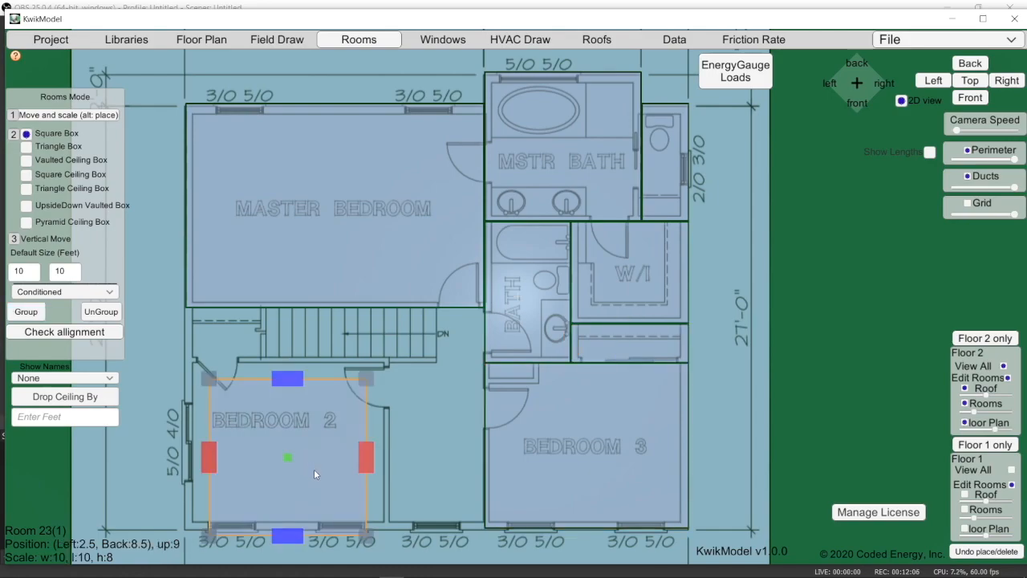
drag(293, 464, 286, 462)
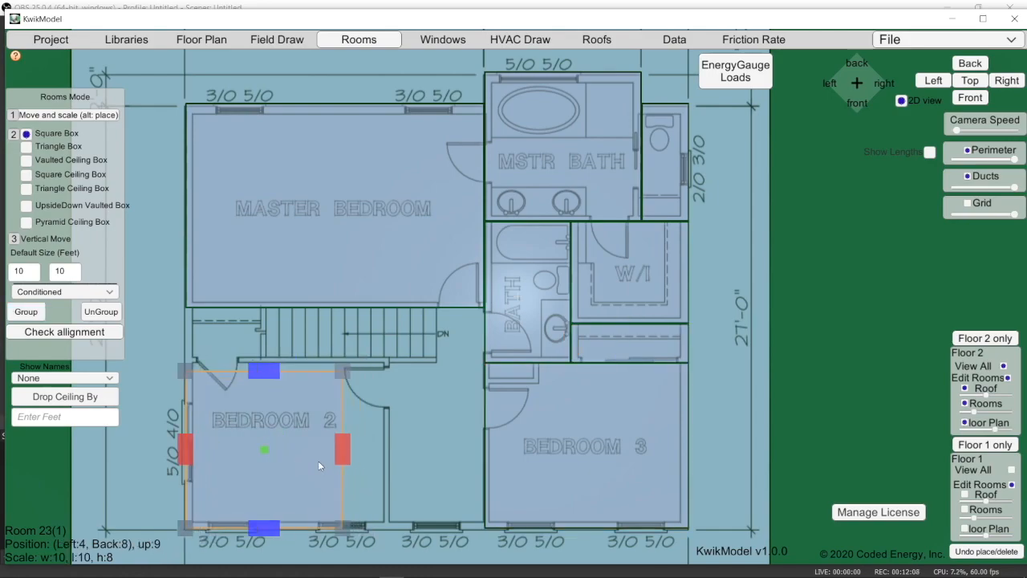
drag(348, 447, 397, 451)
drag(289, 366, 291, 378)
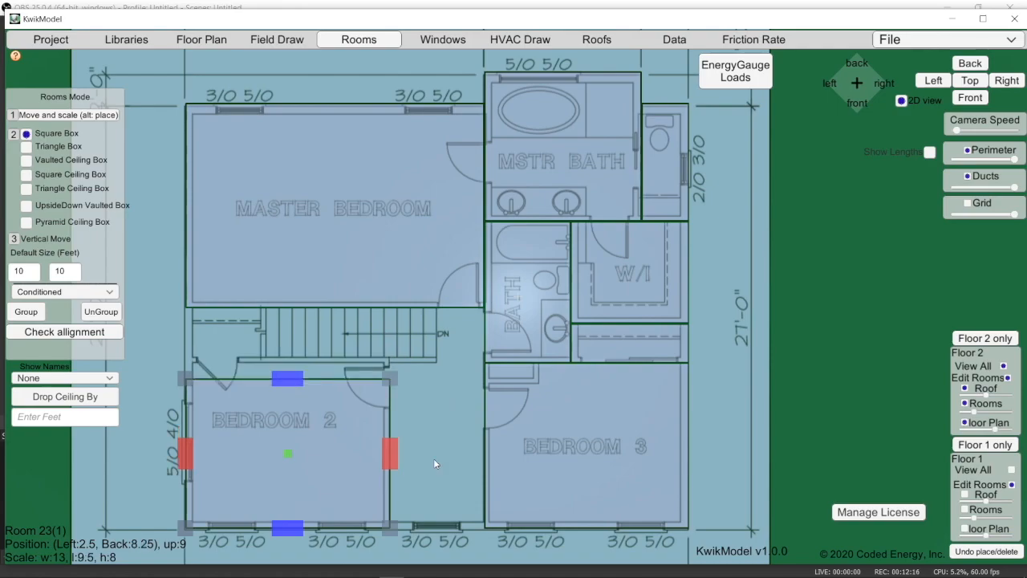
drag(294, 364, 295, 356)
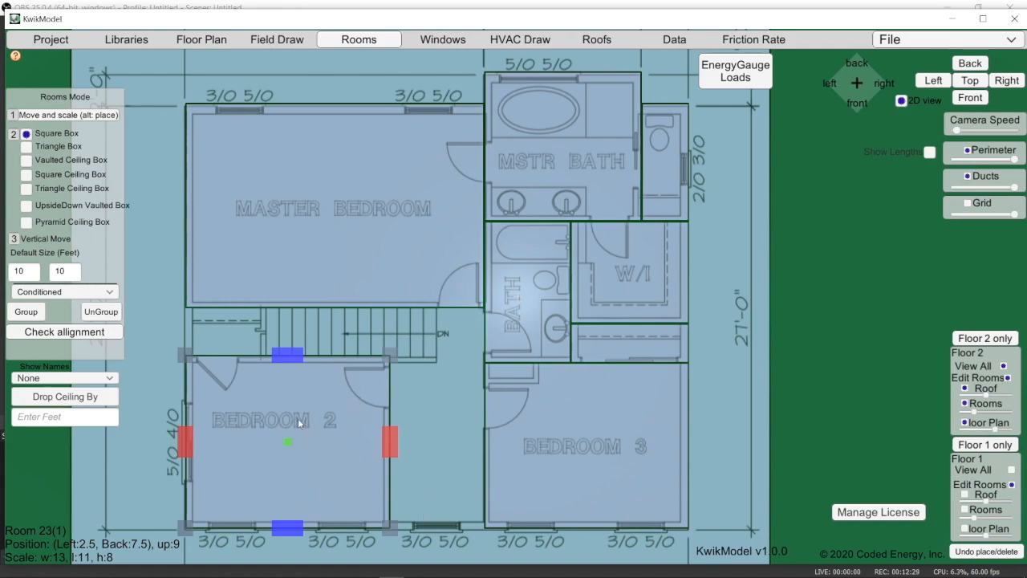
Add a square room box over the space between Bedroom 2 and Bedroom 3, 6 ft wide and 11 ft long
click(448, 466)
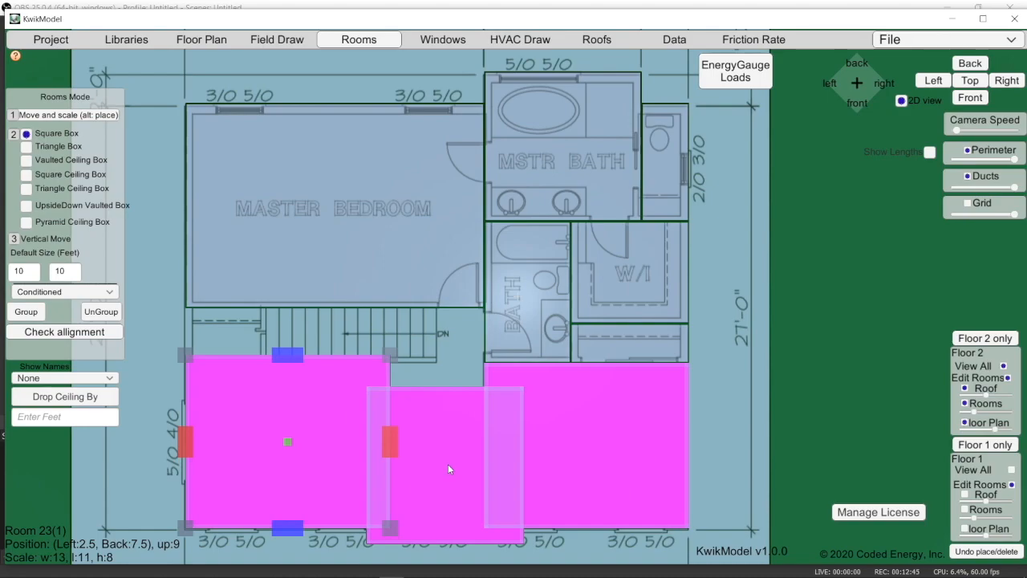
drag(448, 503, 478, 483)
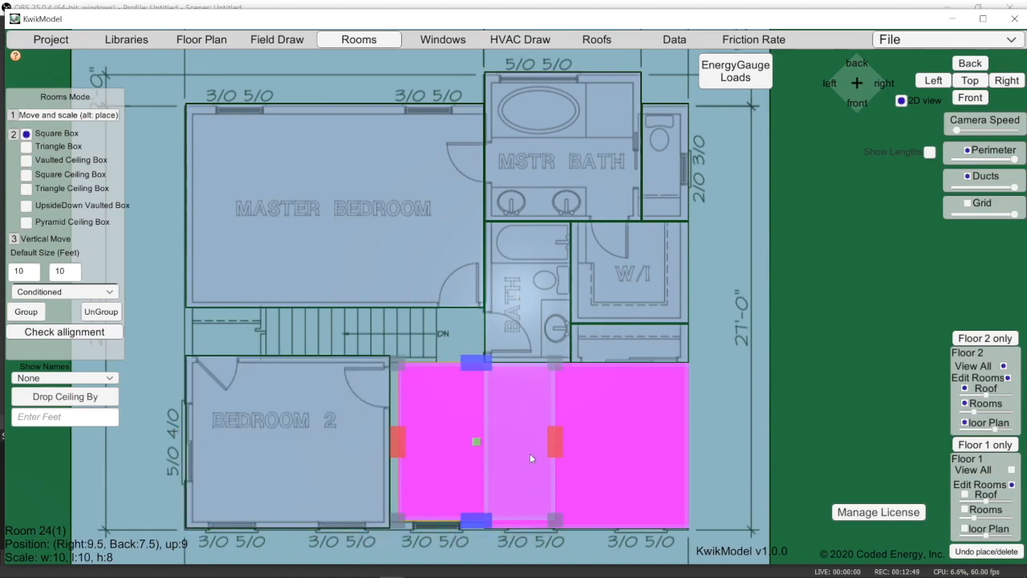
drag(557, 440, 477, 442)
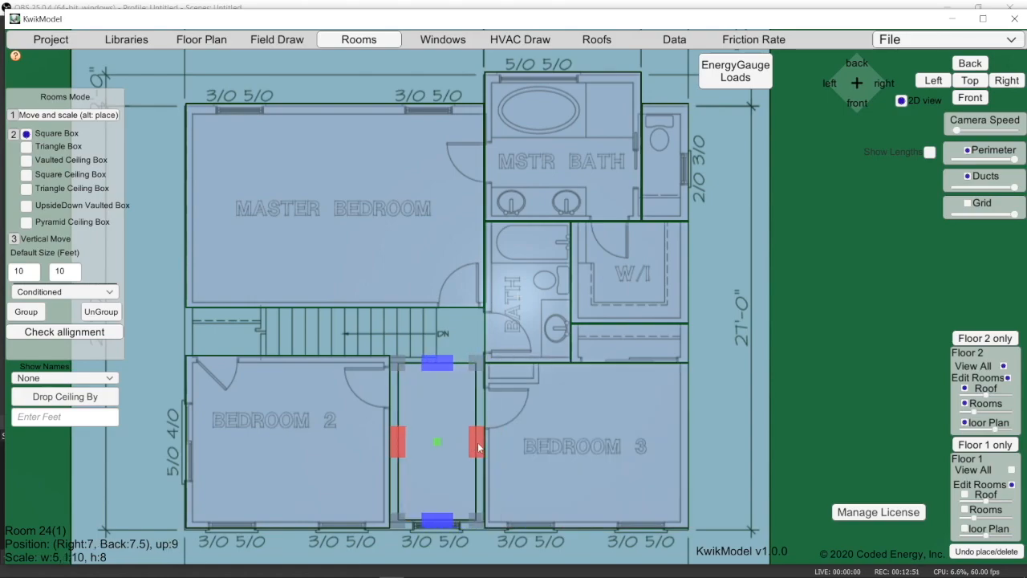
drag(447, 476, 420, 489)
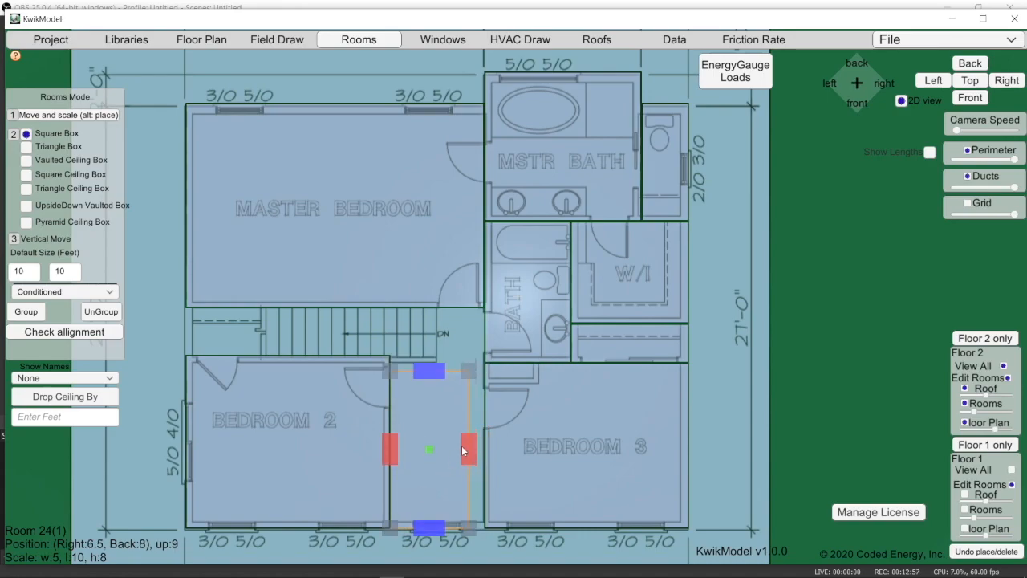
drag(465, 445, 482, 446)
drag(440, 371, 440, 356)
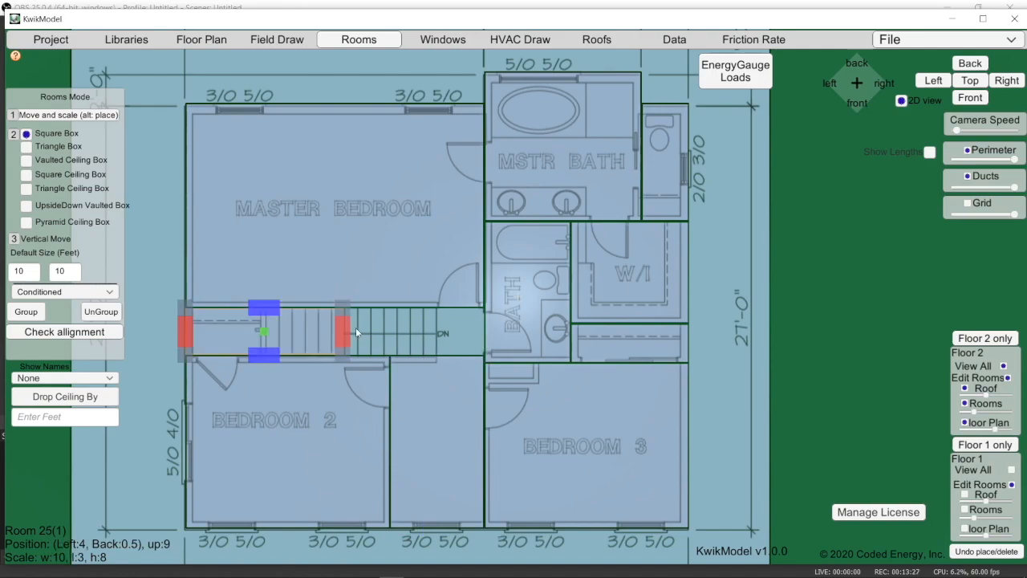
Narrow the room box over the Bedroom 2 closet to 4.5 ft wide and group it with Bedroom 2
drag(346, 329, 268, 330)
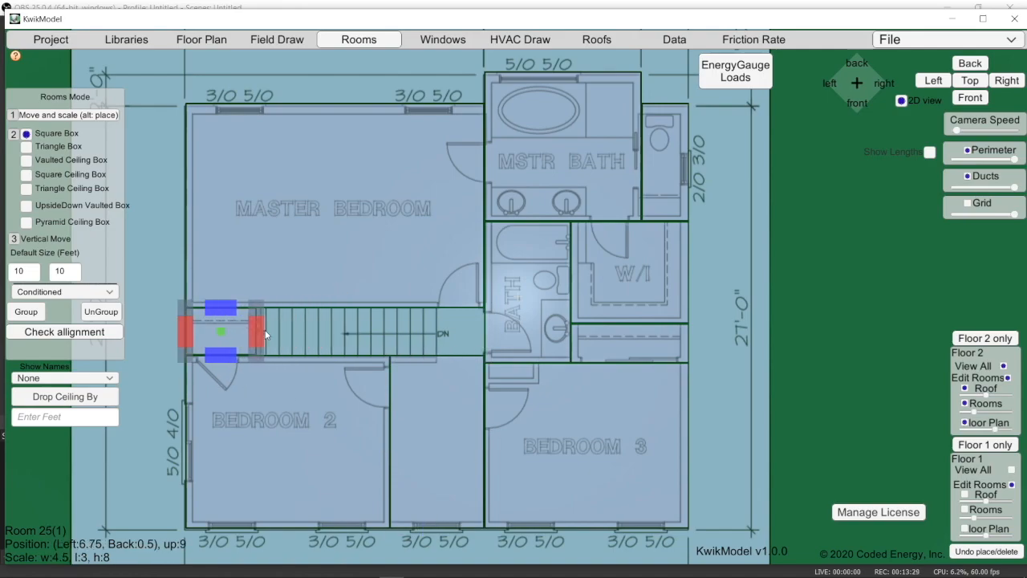
click(253, 420)
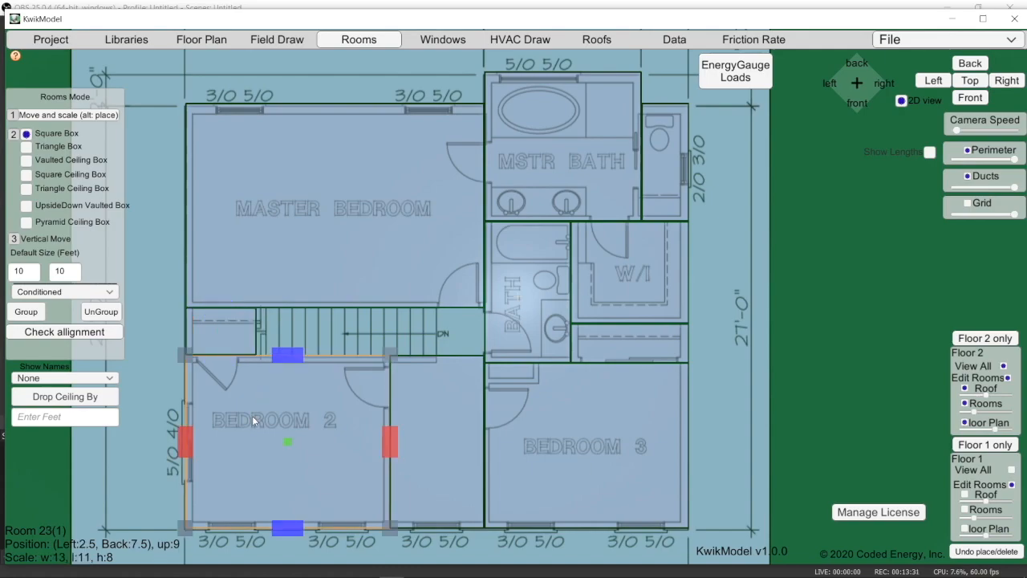
click(232, 350)
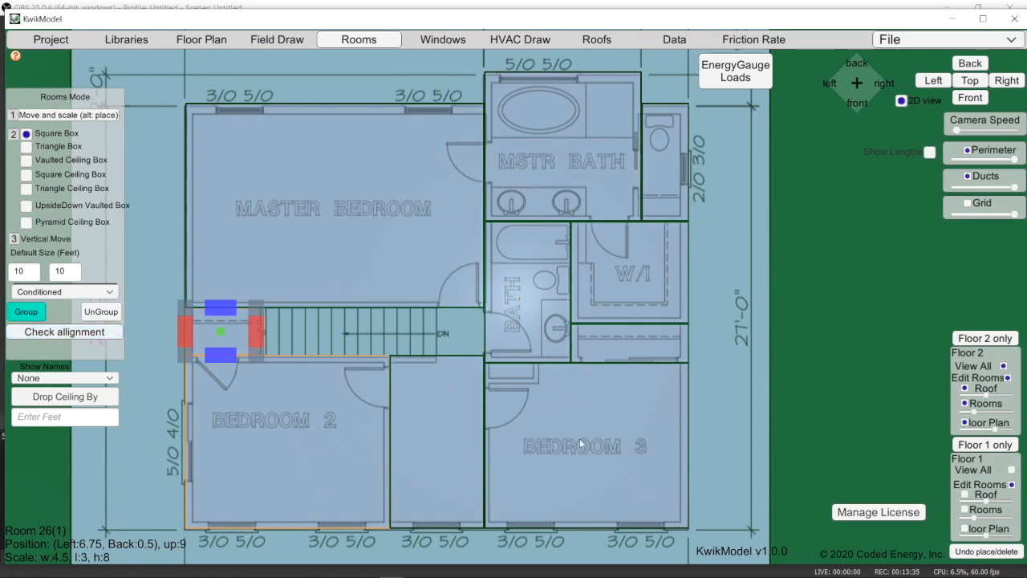
click(603, 444)
drag(637, 457, 594, 404)
mouse_move(341, 392)
mouse_down()
mouse_move(300, 425)
mouse_move(330, 391)
mouse_up()
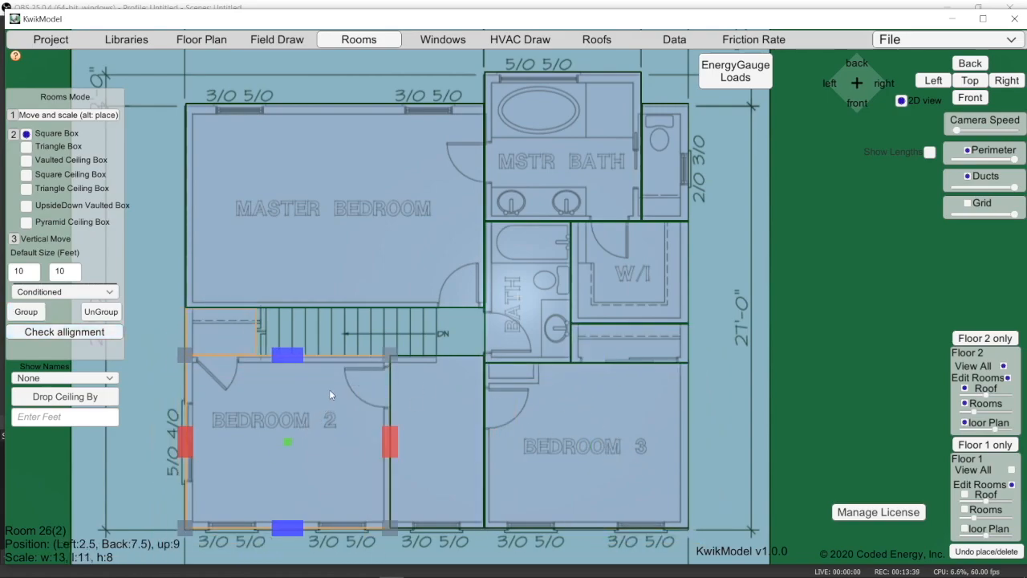
Add a room box over the stairs, 14.5 ft wide and 3 ft long, and group it with the hall box between the bedrooms
click(451, 423)
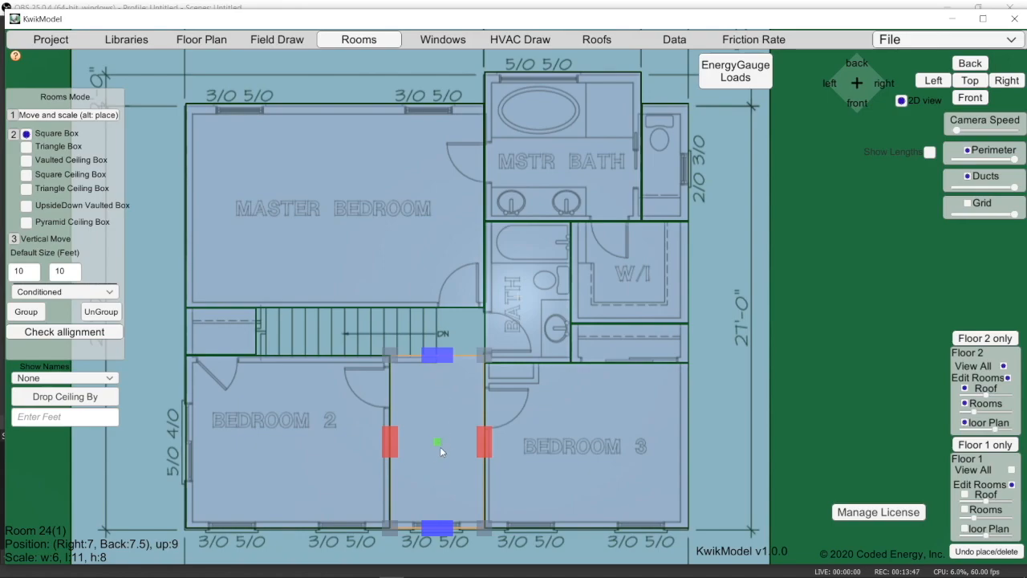
click(377, 320)
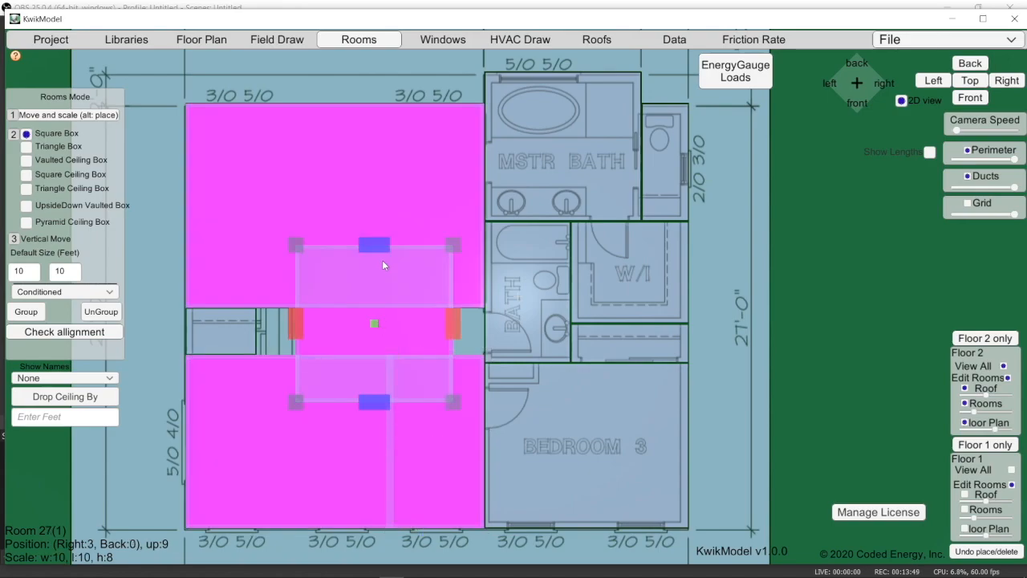
drag(374, 245, 374, 306)
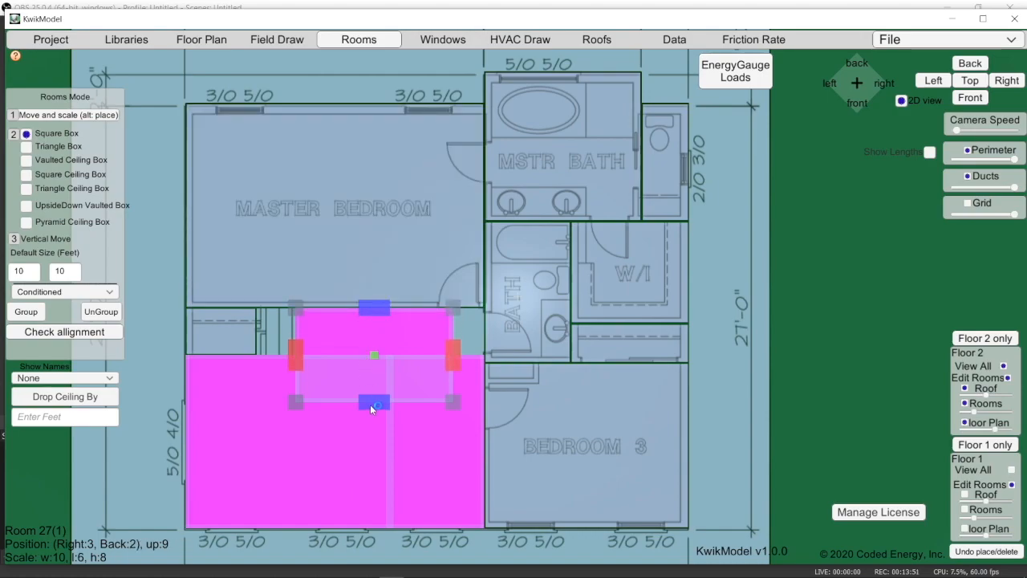
drag(370, 404, 370, 354)
drag(289, 332, 254, 329)
drag(453, 331, 485, 332)
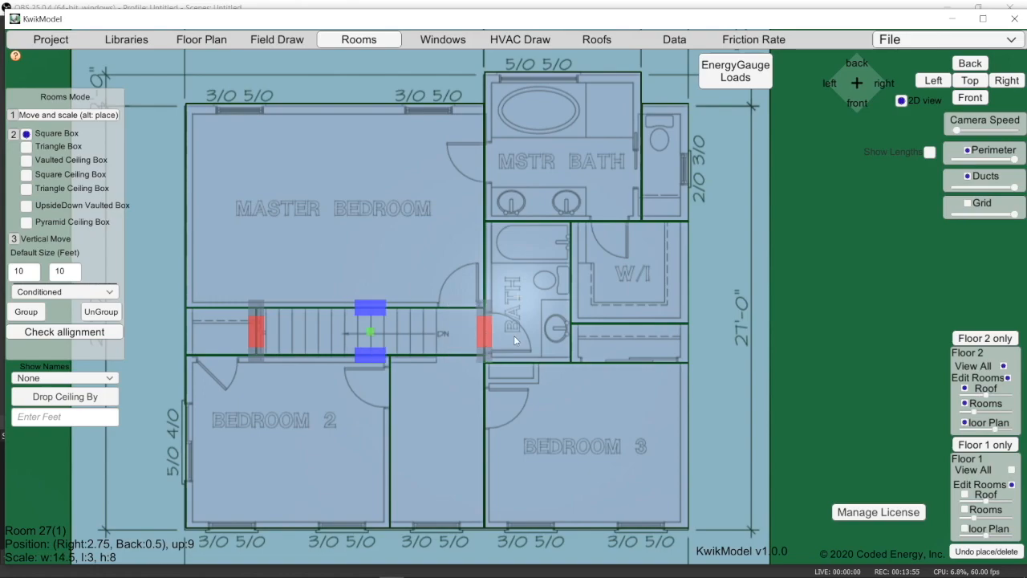
click(445, 457)
click(26, 311)
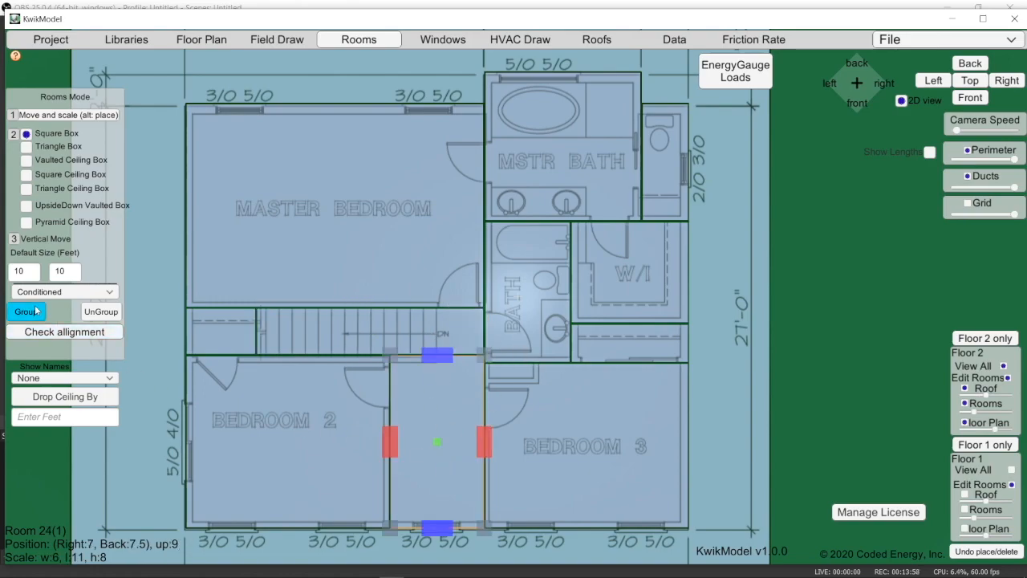
click(727, 379)
Place a window in Bedroom 2's front wall at the plan's window mark and set its size to 3050
scroll(532, 275, down, 2)
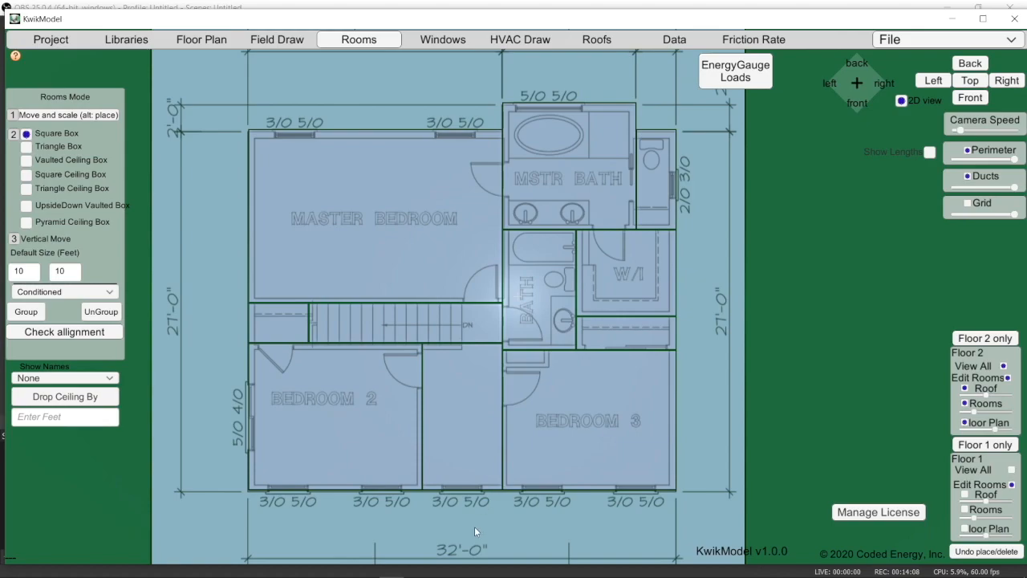
click(970, 98)
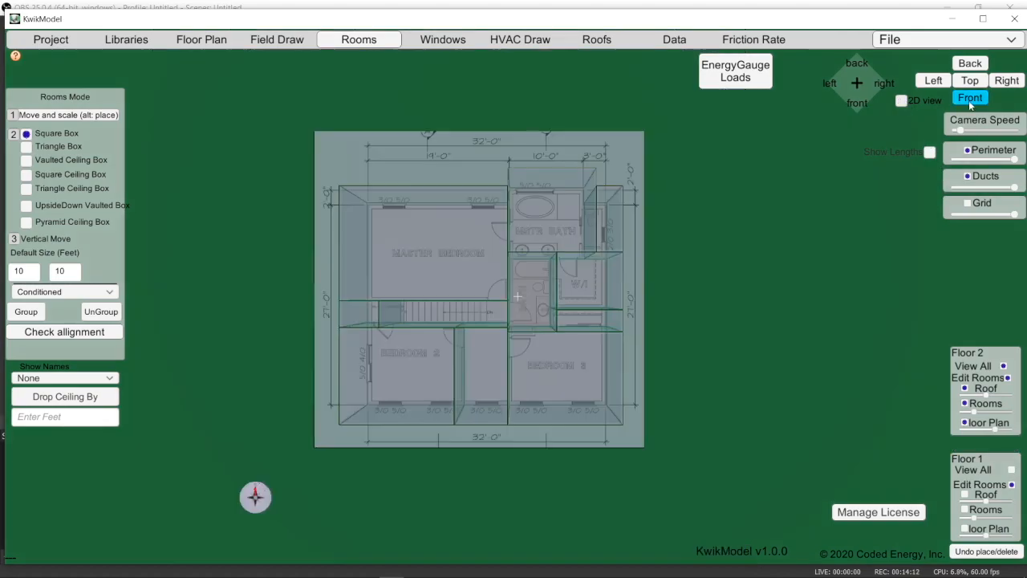
click(443, 39)
click(64, 86)
alt+drag(332, 251, 385, 252)
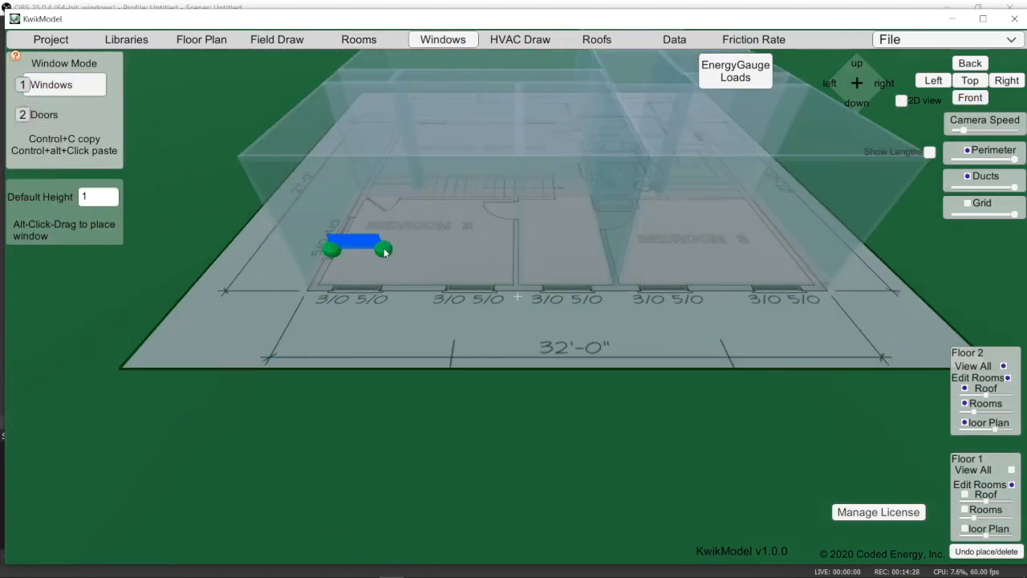
click(88, 456)
text(3050)
key(Return)
drag(343, 221, 336, 224)
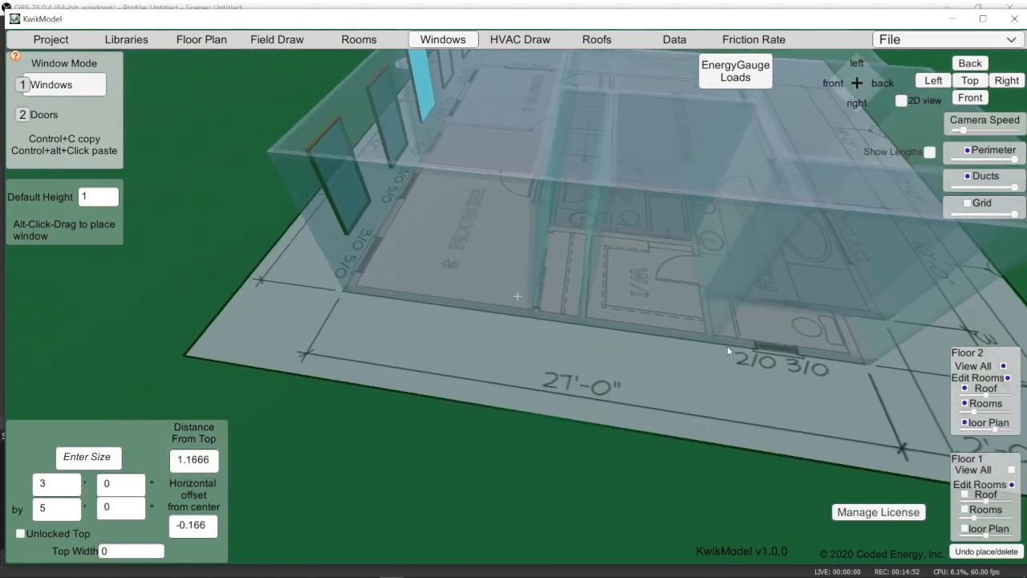
Size the toilet room's side window and set the master bath's back window 1.1666 ft from the top
click(115, 448)
text(2)
key(Return)
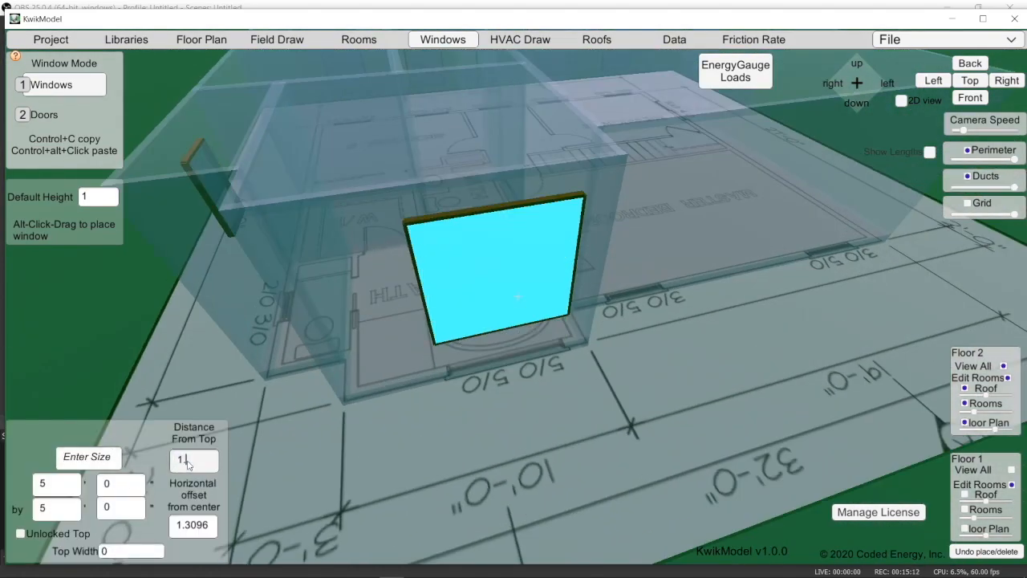
text(1666)
Paste two copies of the 3 ft by 5 ft window onto the master bedroom's back wall at the plan marks
right_drag(393, 357, 598, 251)
ctrl+alt+click(557, 169)
ctrl+alt+click(843, 161)
Place a window in Bedroom 2's side wall at the plan's window mark and set its size to 5040
right_drag(494, 147, 715, 291)
alt+drag(606, 233, 746, 234)
click(104, 452)
text(5040)
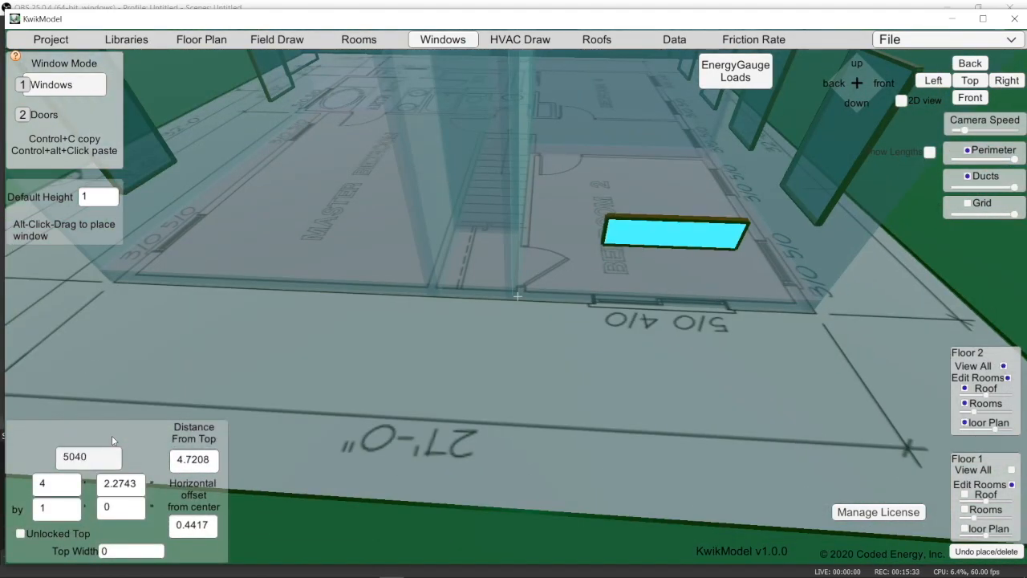
key(Return)
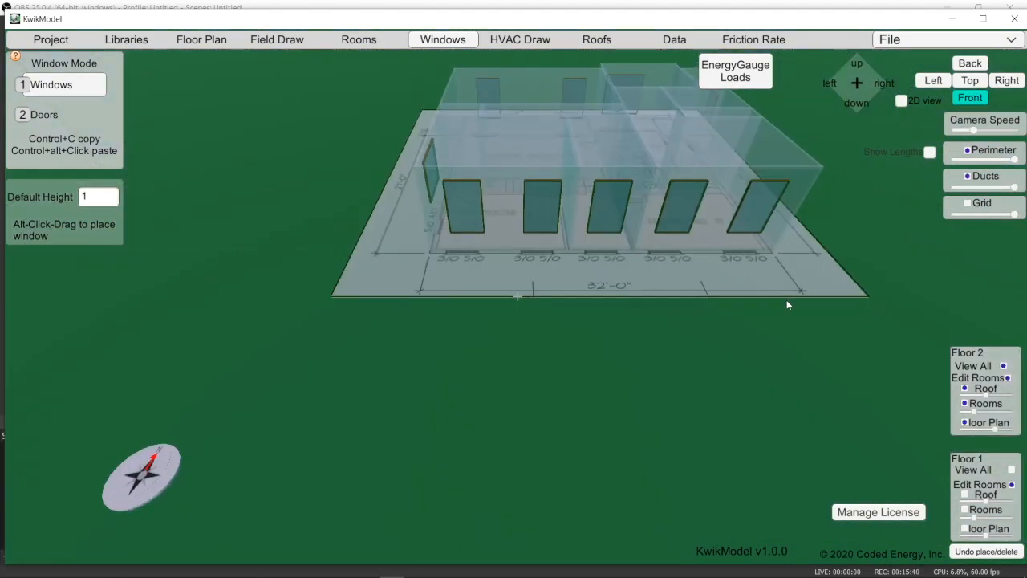
Show all of Floor 1 beneath Floor 2 and hide the floor plan images of both floors
right_drag(786, 300, 662, 176)
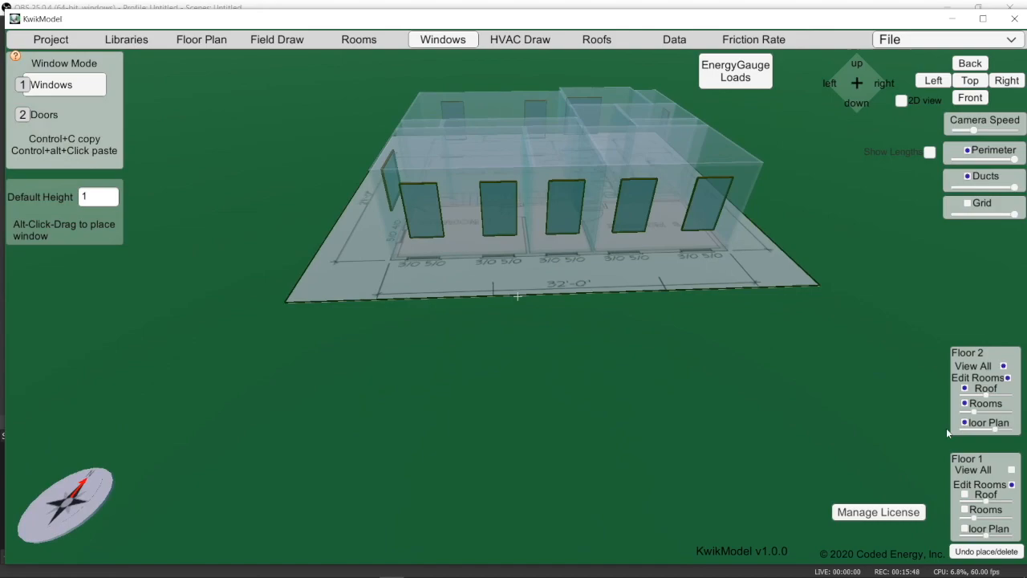
click(1012, 471)
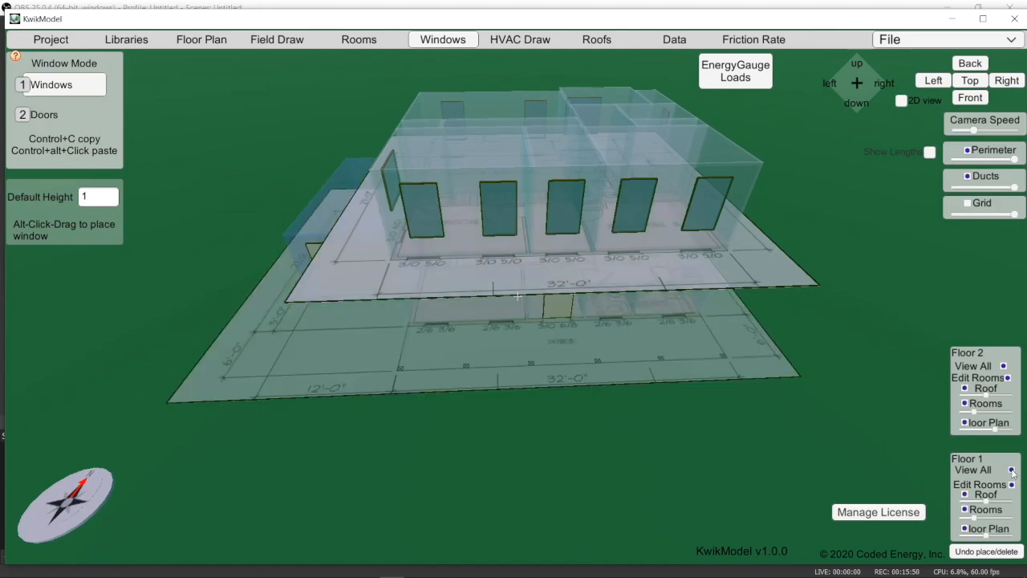
click(966, 423)
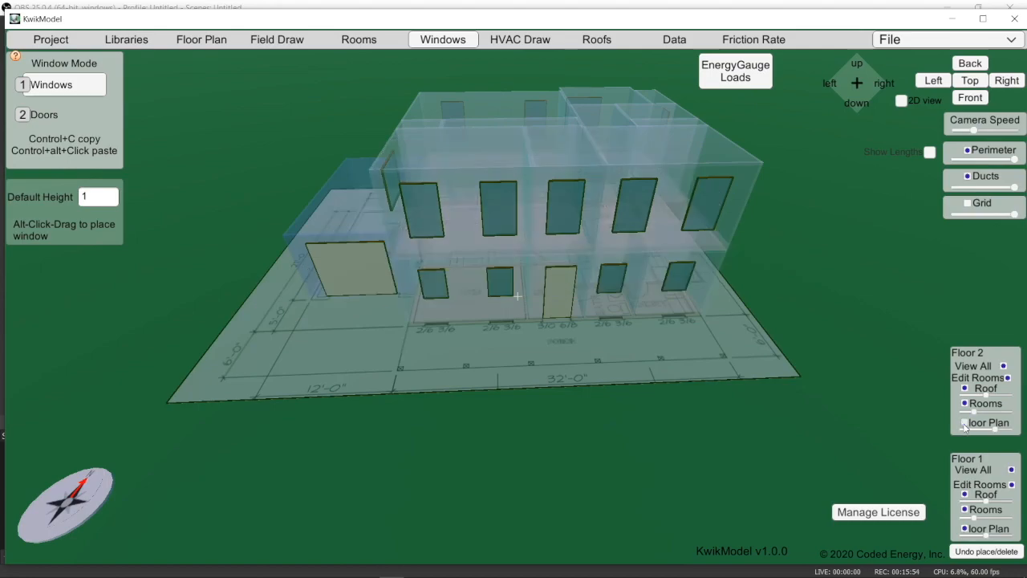
click(964, 529)
right_drag(855, 390, 603, 204)
middle_drag(603, 203, 406, 353)
scroll(629, 198, up, 3)
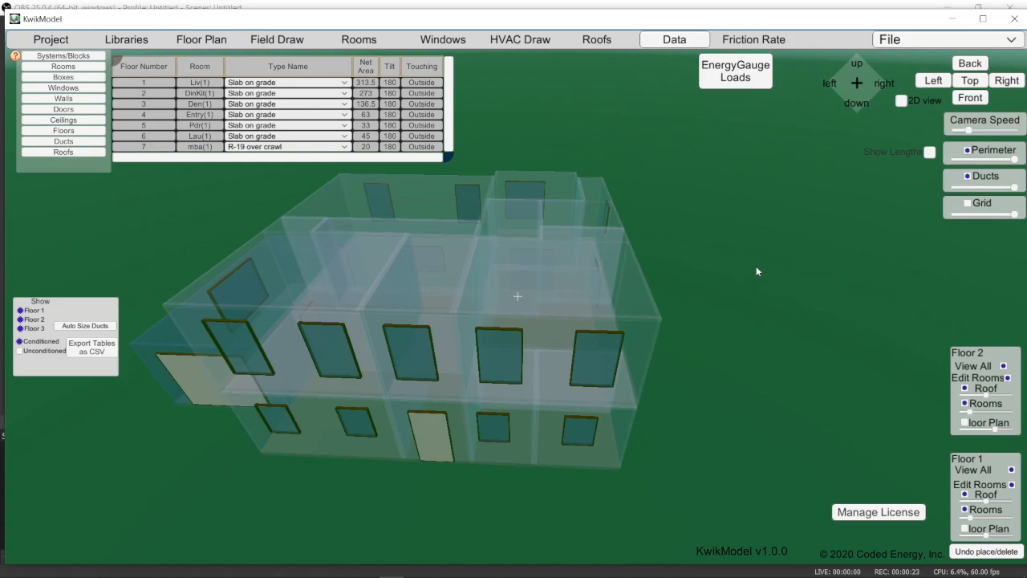
Place a horizontal air handler above the second floor, toward the back of the house
click(523, 42)
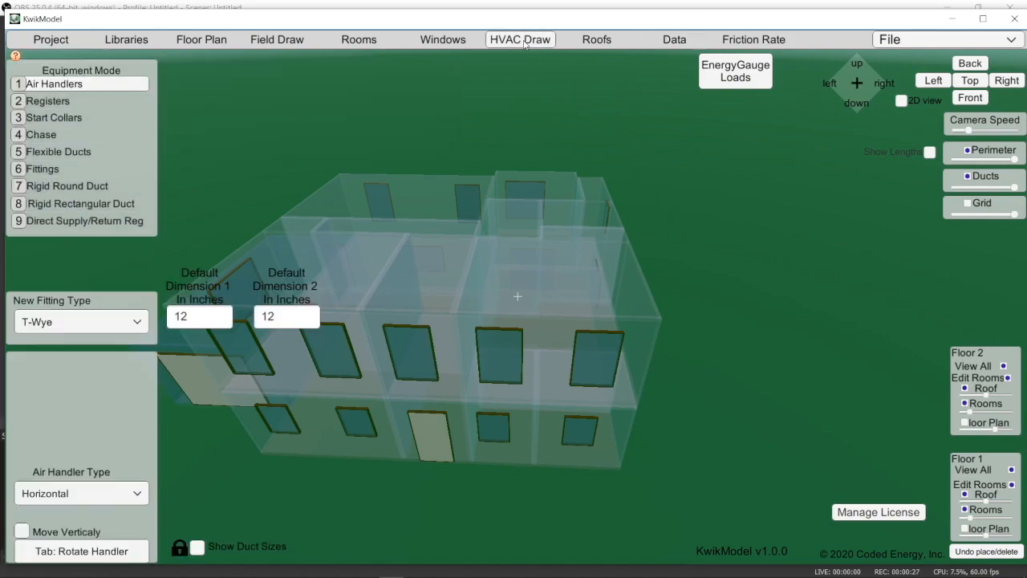
click(62, 86)
click(454, 229)
click(454, 224)
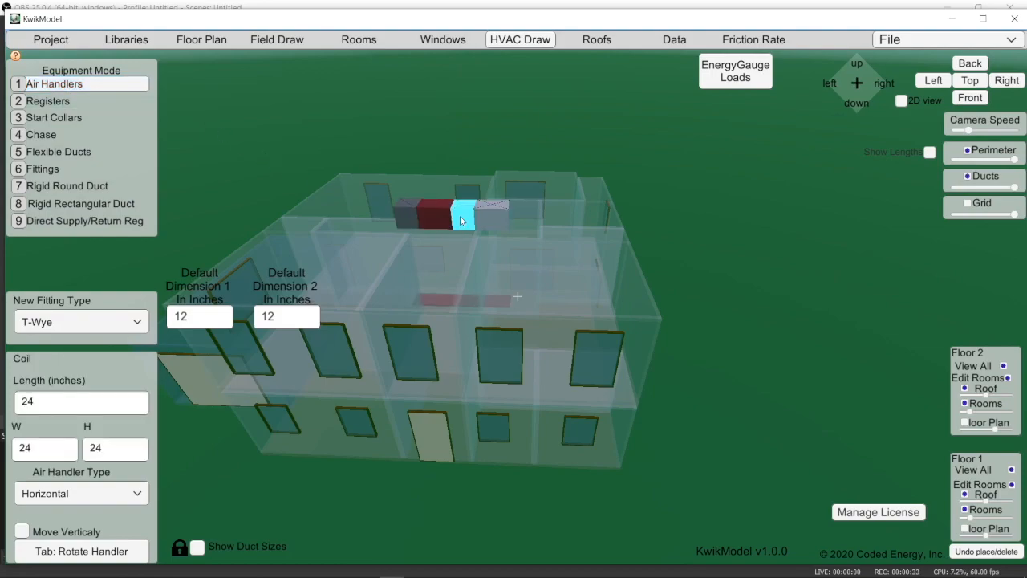
mouse_move(607, 270)
right_down()
mouse_move(582, 252)
mouse_move(598, 298)
mouse_move(597, 287)
right_up()
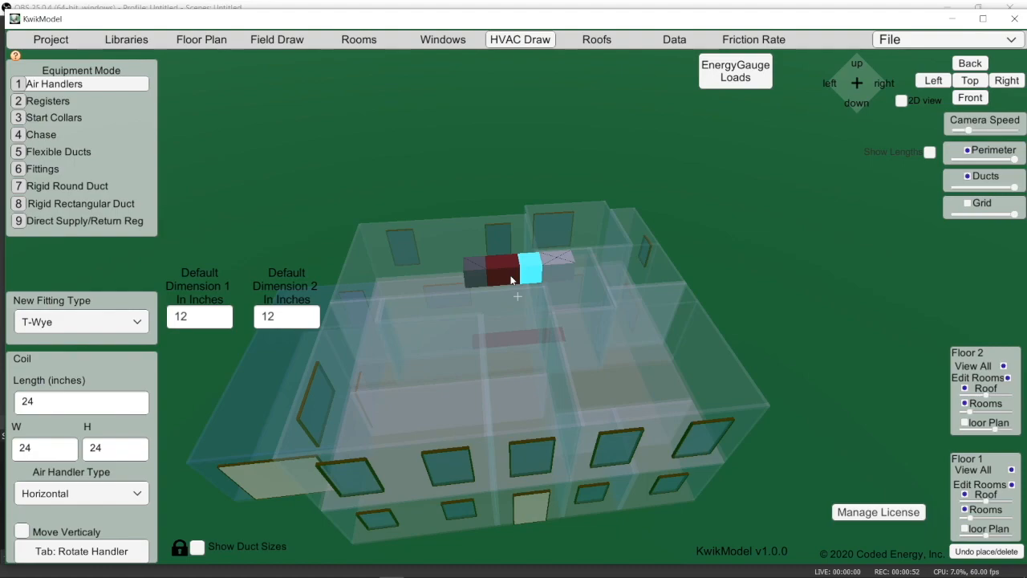
Place a second horizontal air handler in front of the first and list the project's systems/blocks
click(550, 315)
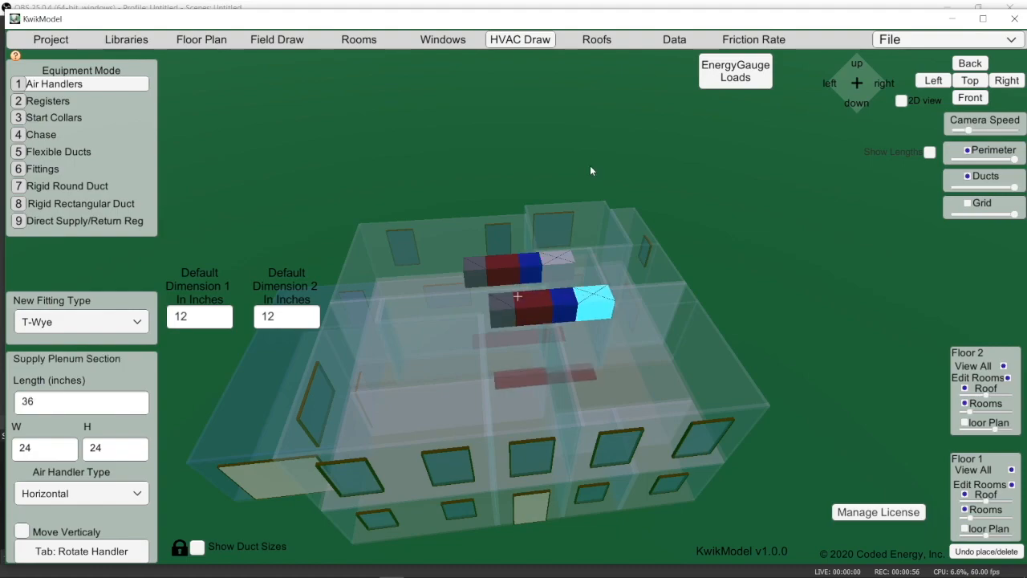
click(674, 39)
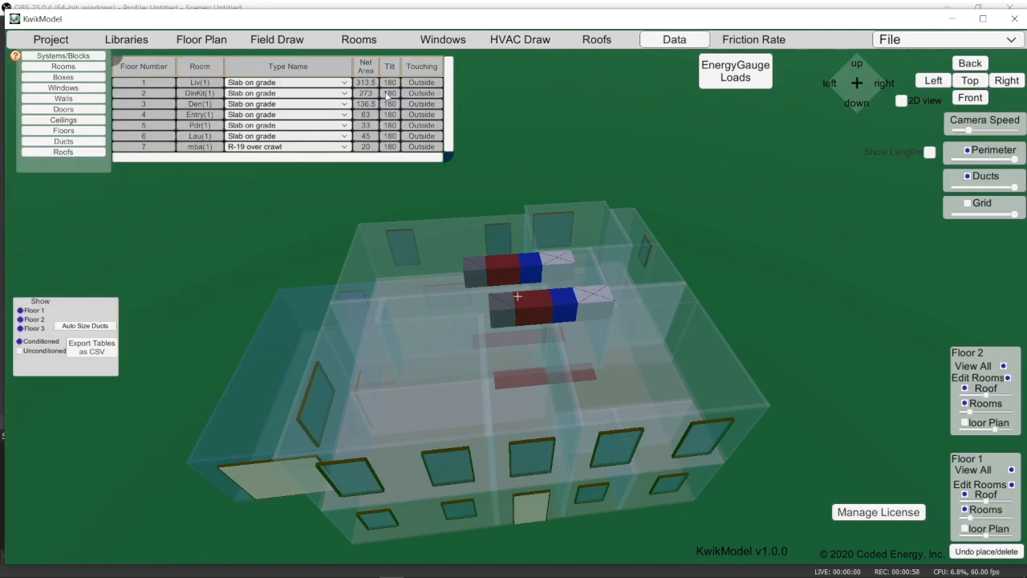
click(64, 56)
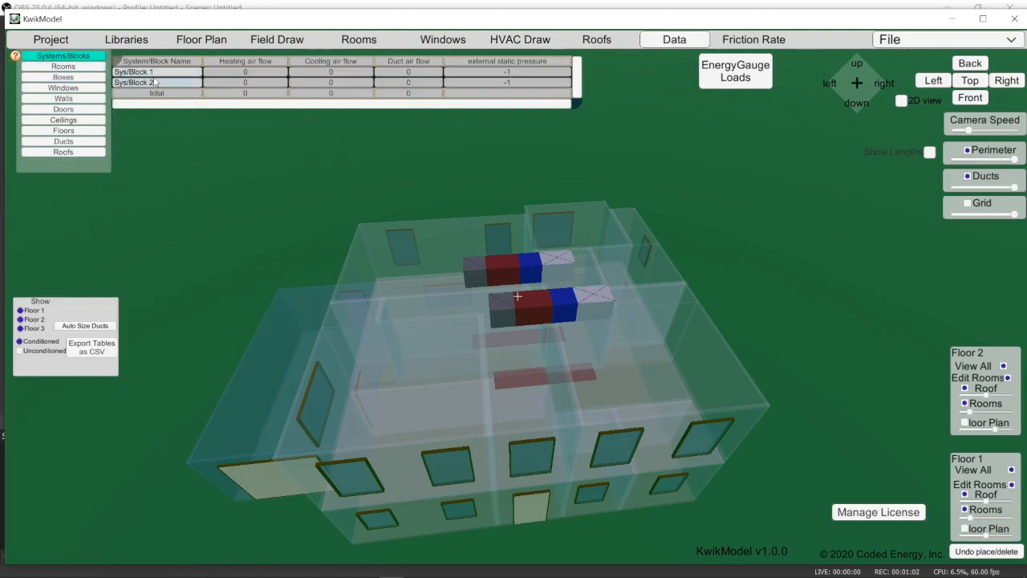
Examine the system/block choices available for the Liv room in the room data table
click(78, 69)
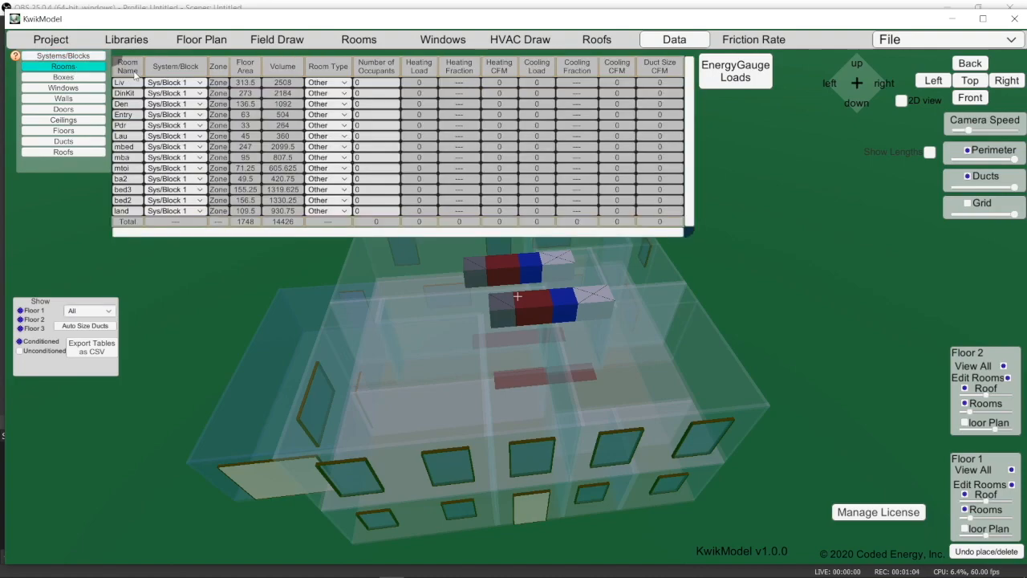
click(166, 83)
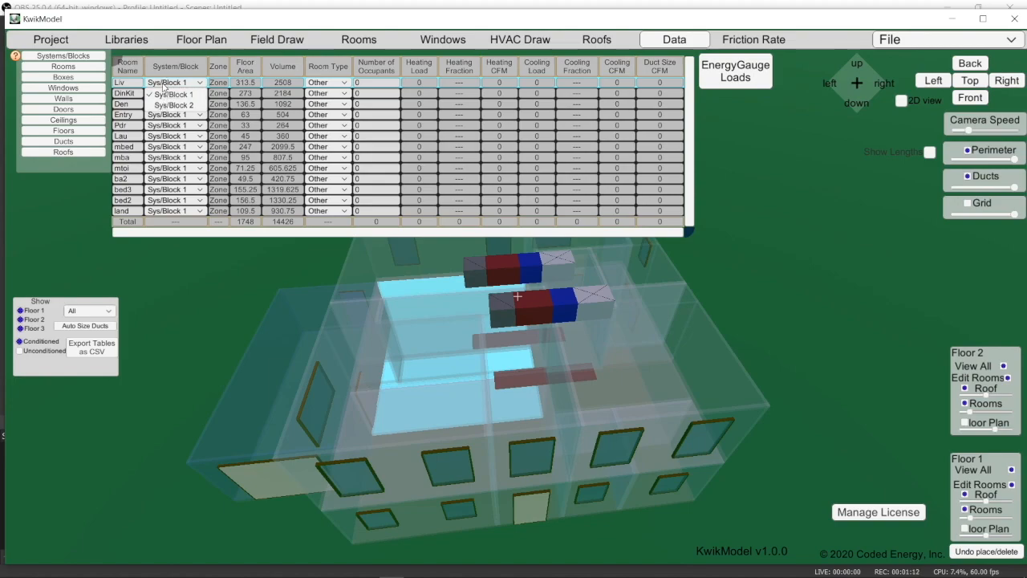
click(166, 83)
click(187, 308)
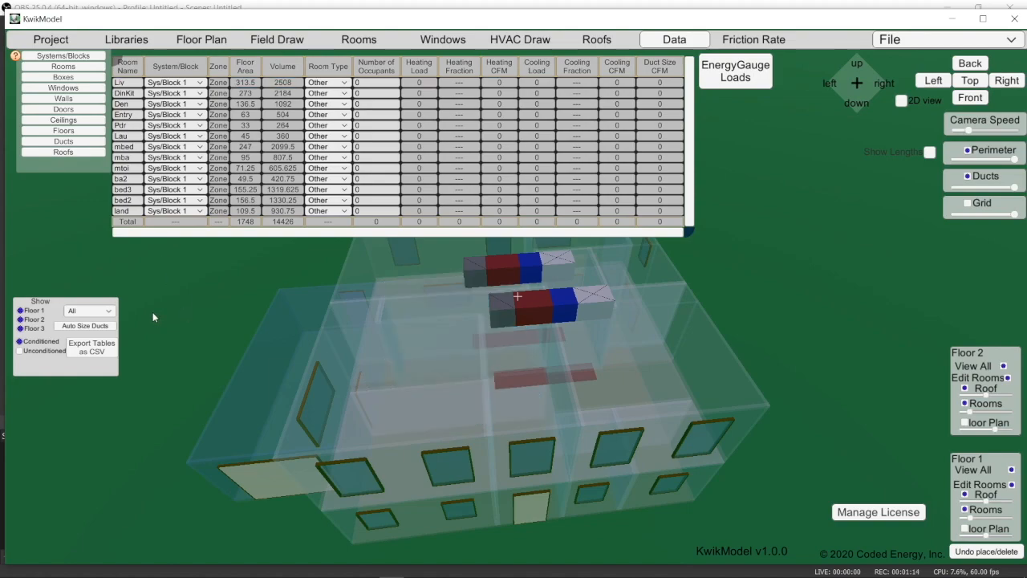
Delete the second air handler, the one nearer the front of the house
click(520, 40)
click(537, 298)
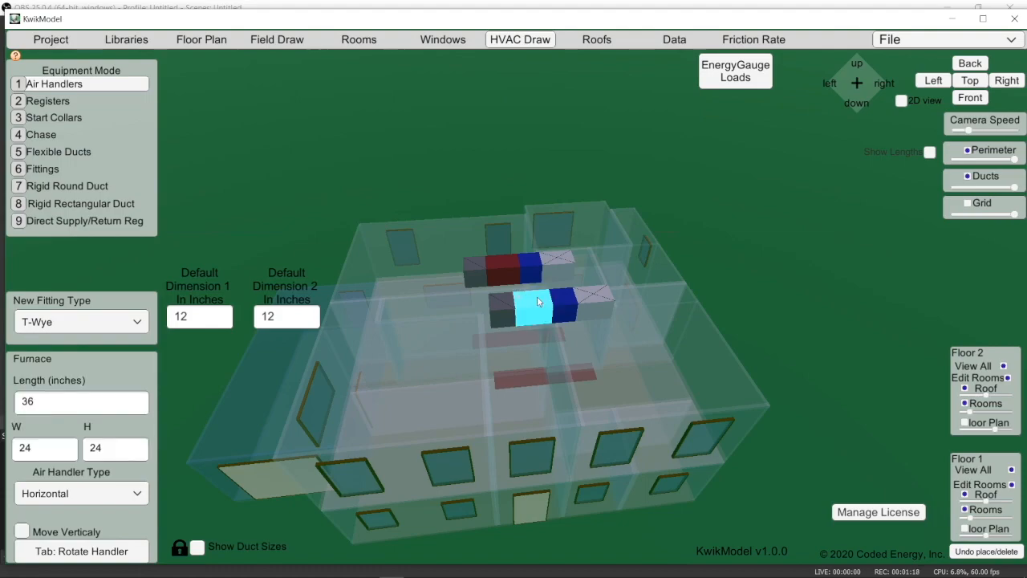
key(Delete)
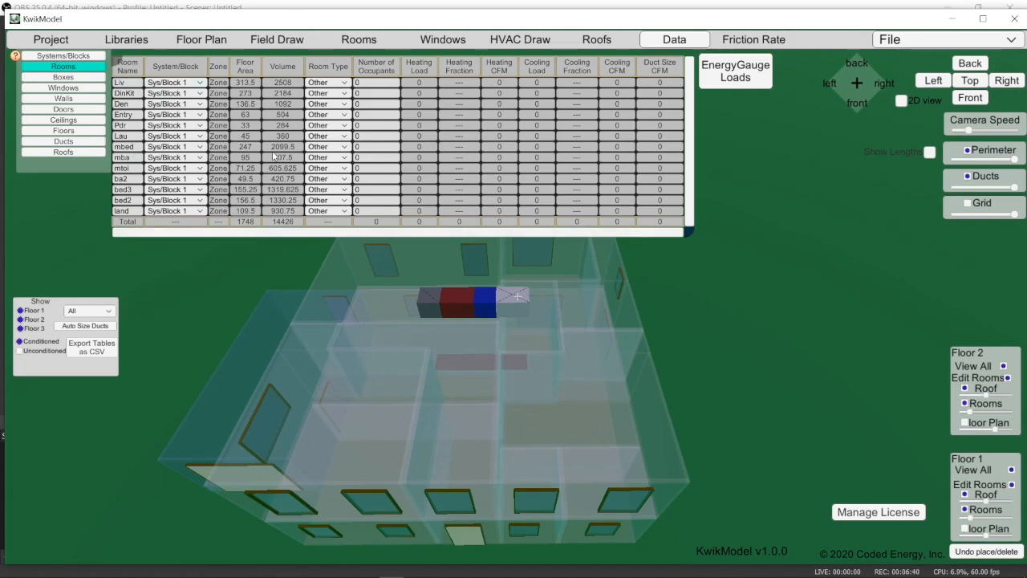
Keep the Liv room's type as Other and set the DinKit room's type to Kitchen
click(336, 83)
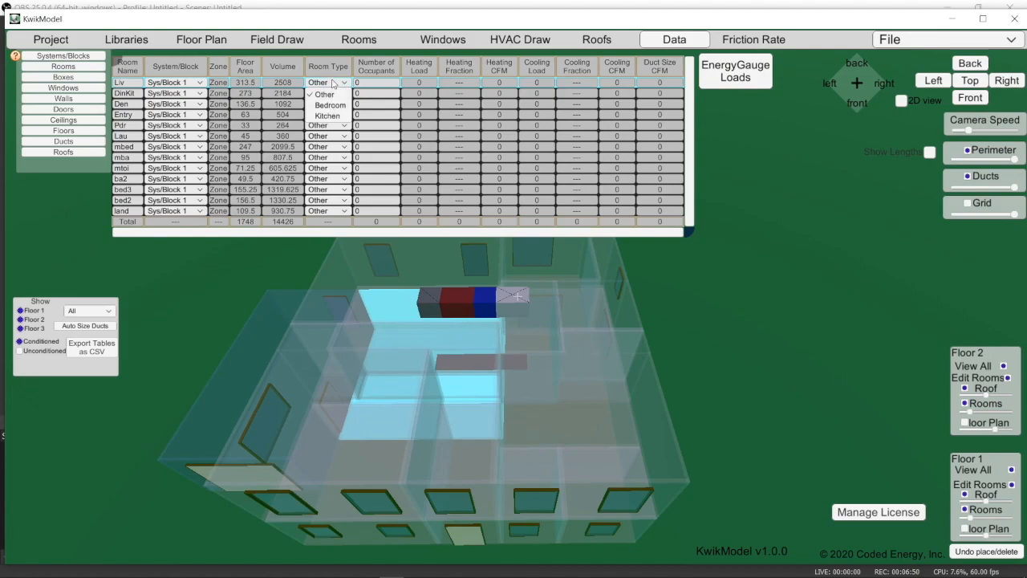
click(336, 93)
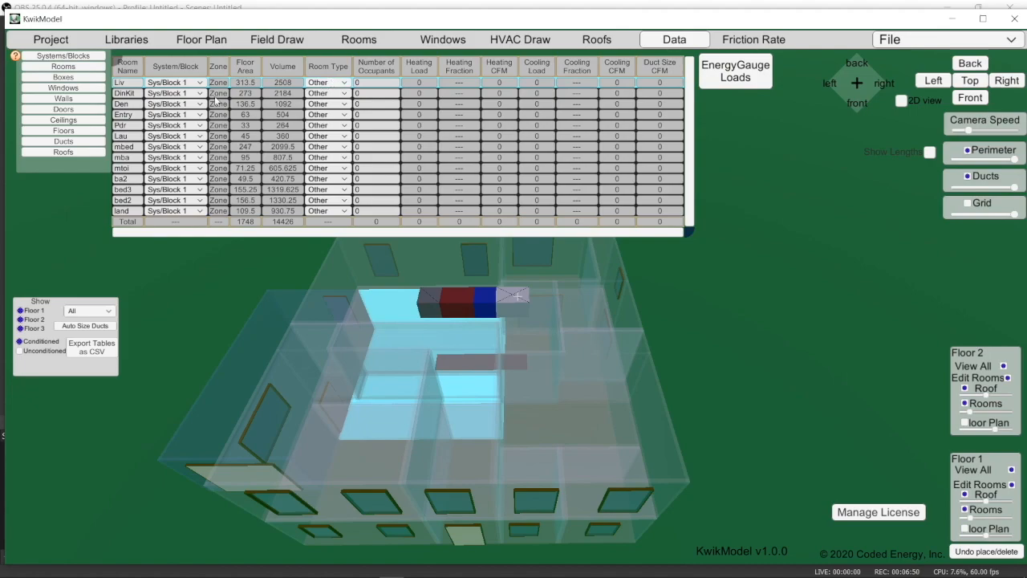
click(325, 94)
click(327, 127)
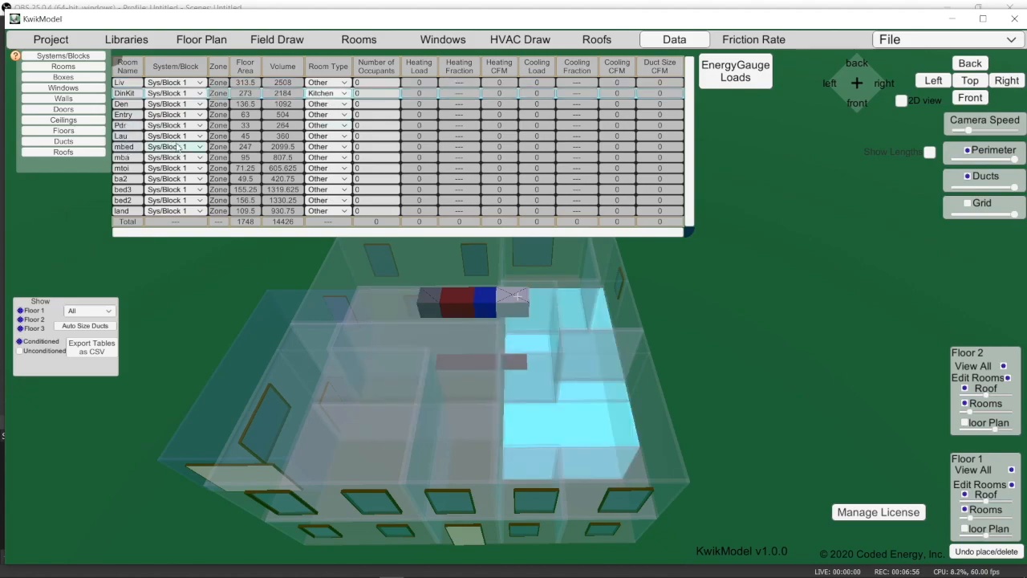
Set the room type of mbed, bed3 and bed2 to Bedroom in the room data table
click(326, 148)
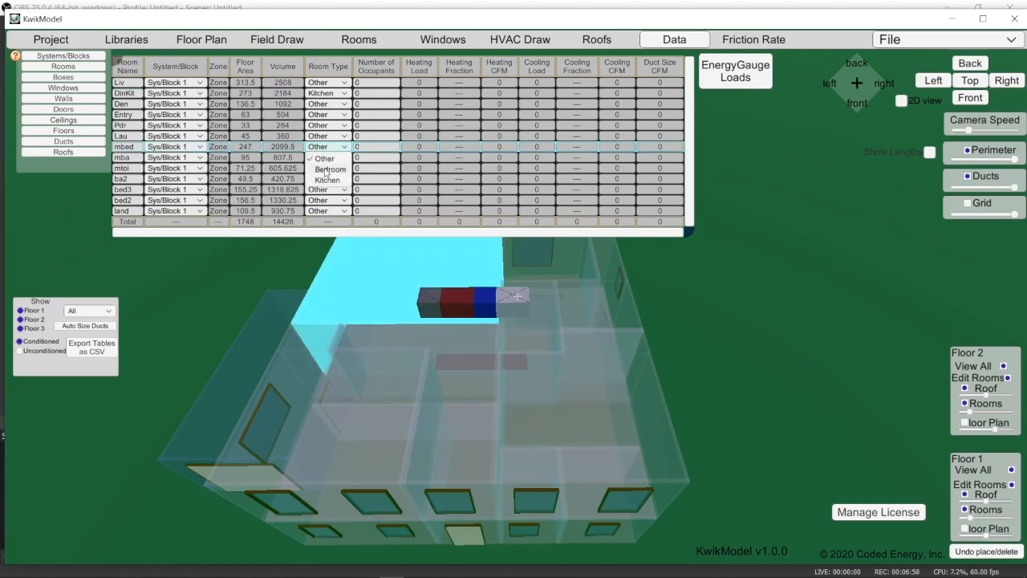
click(326, 168)
click(341, 191)
click(333, 212)
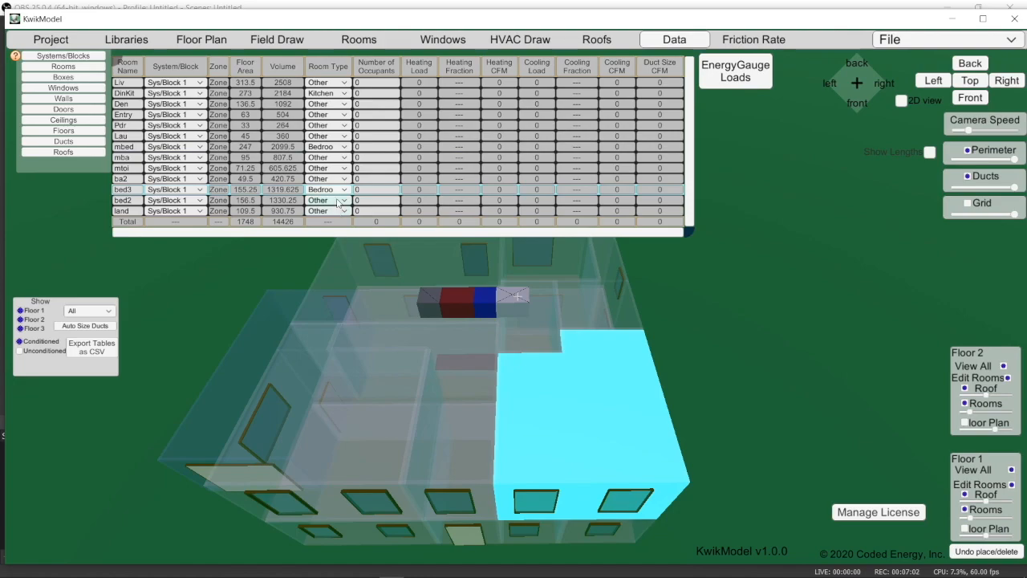
click(333, 201)
click(334, 224)
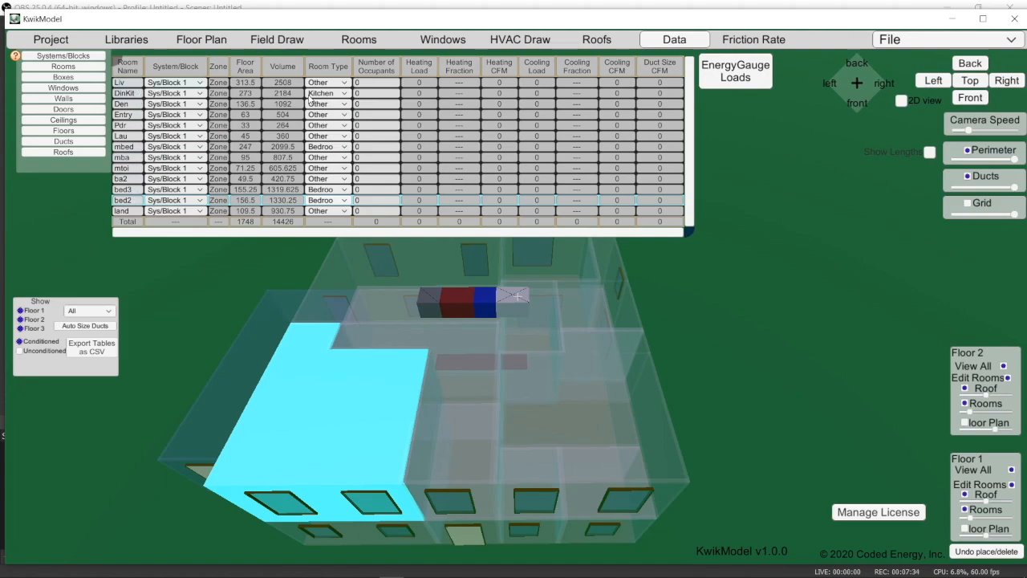
Set the number of occupants to 2 for the Liv room and 2 for the DinKit room
click(384, 84)
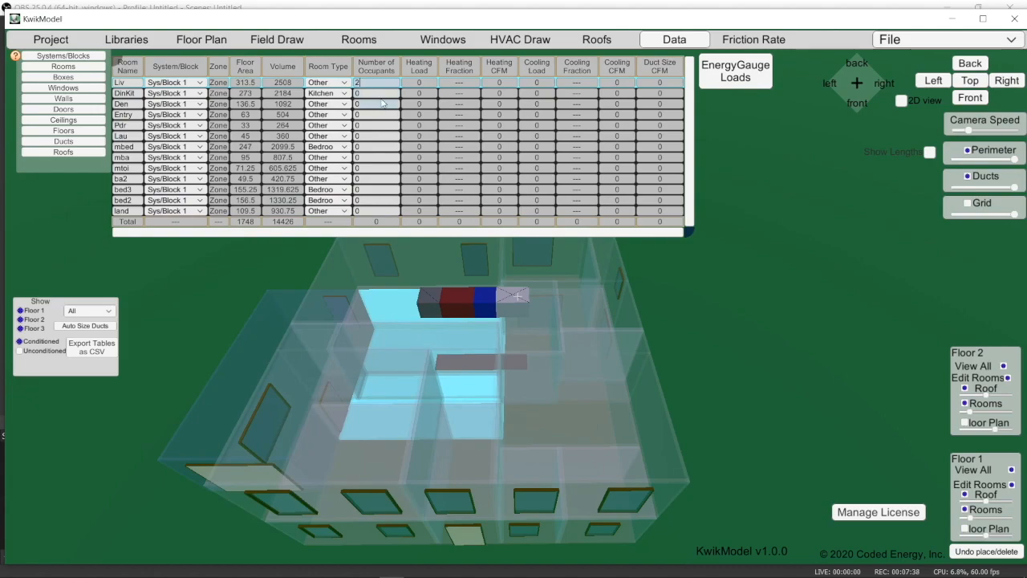
click(383, 94)
text(2)
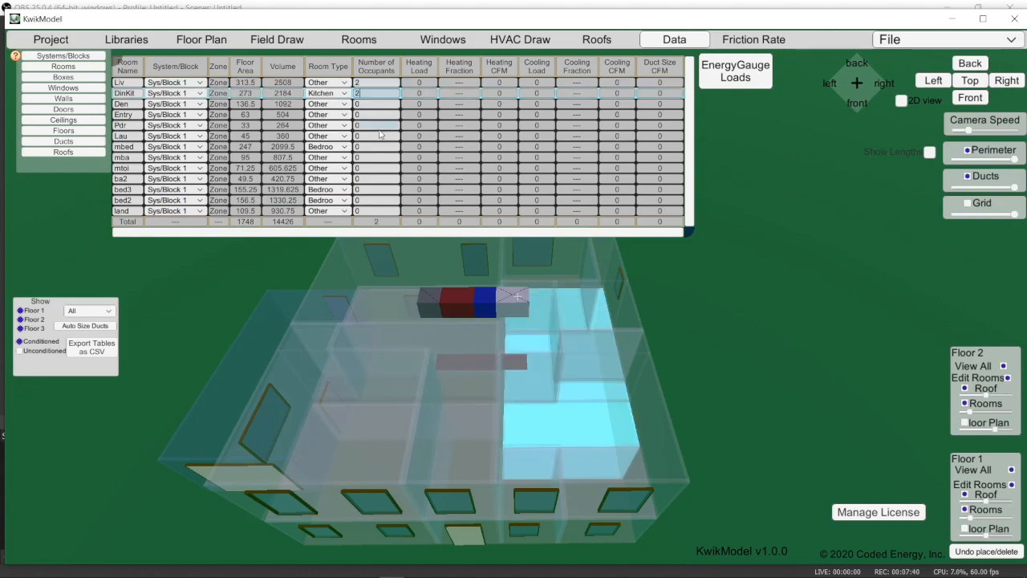
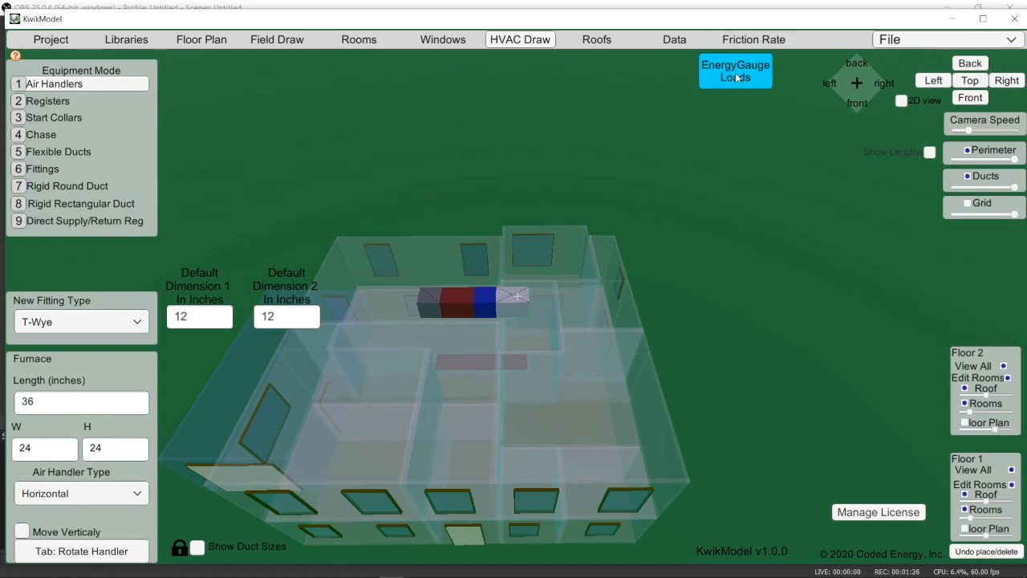
Save the project as NHPC2020 and send it to EnergyGauge for the load calculation
click(737, 77)
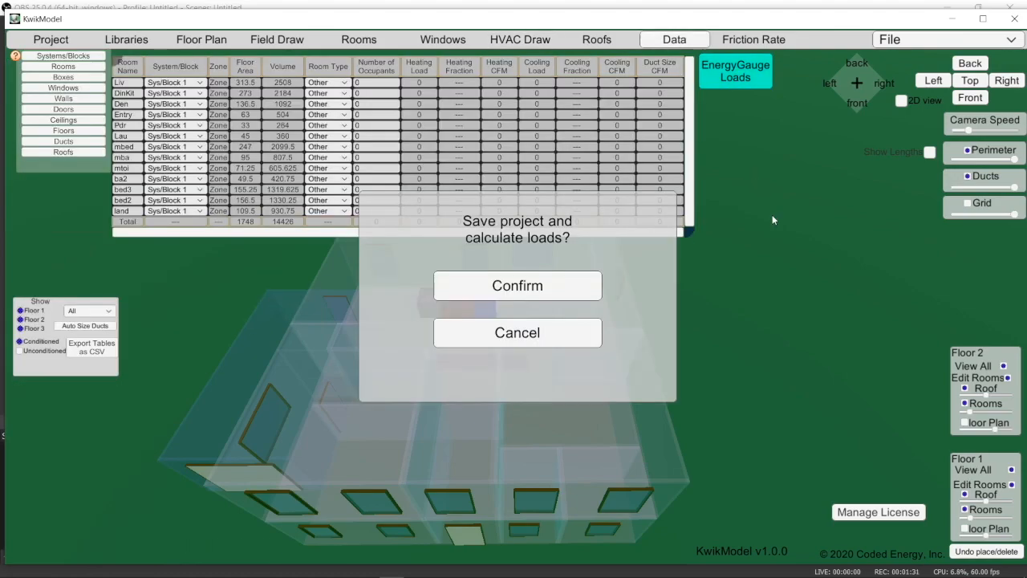
click(527, 291)
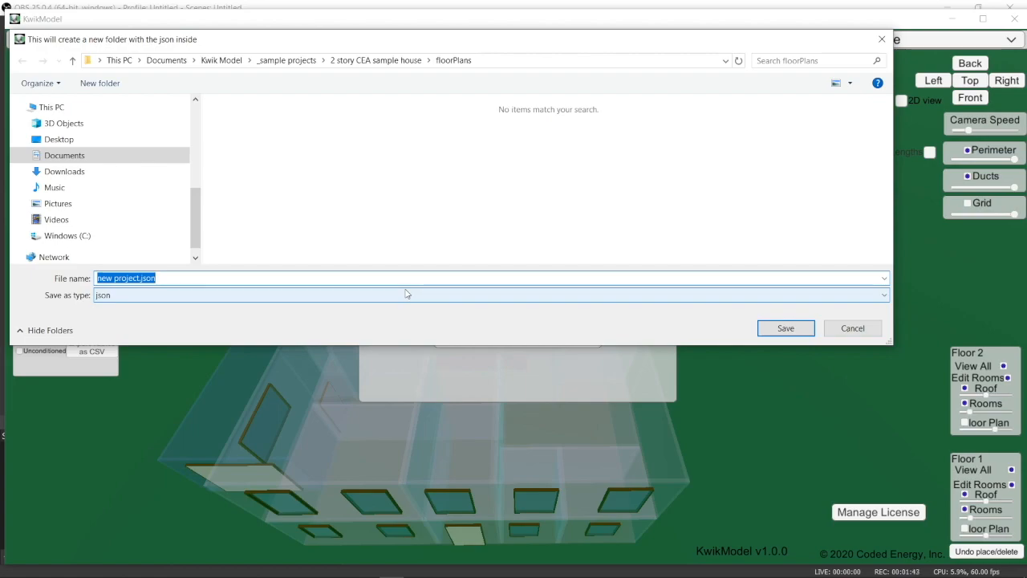
text(NHPC29)
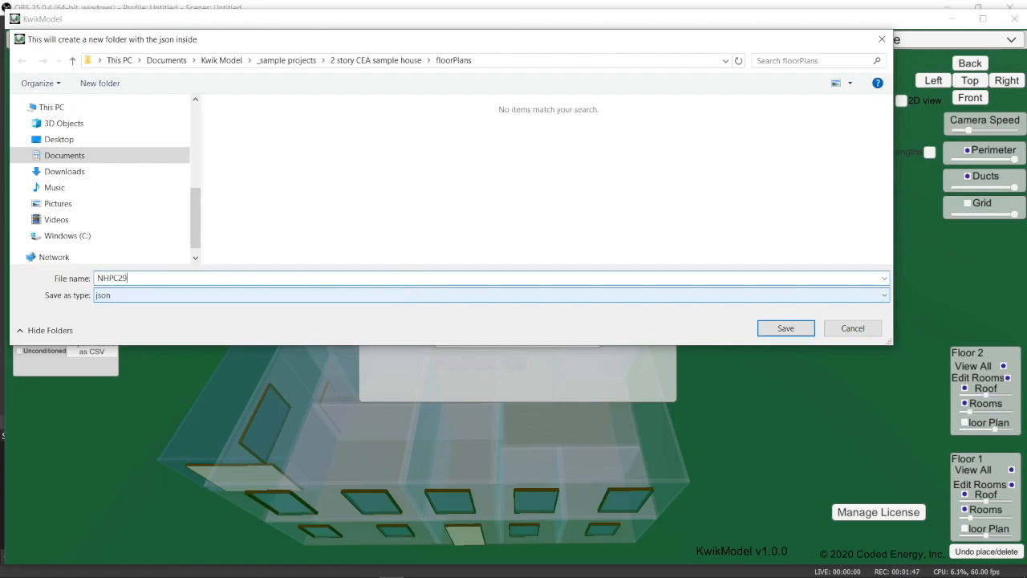
key(BackSpace)
text(020)
click(789, 335)
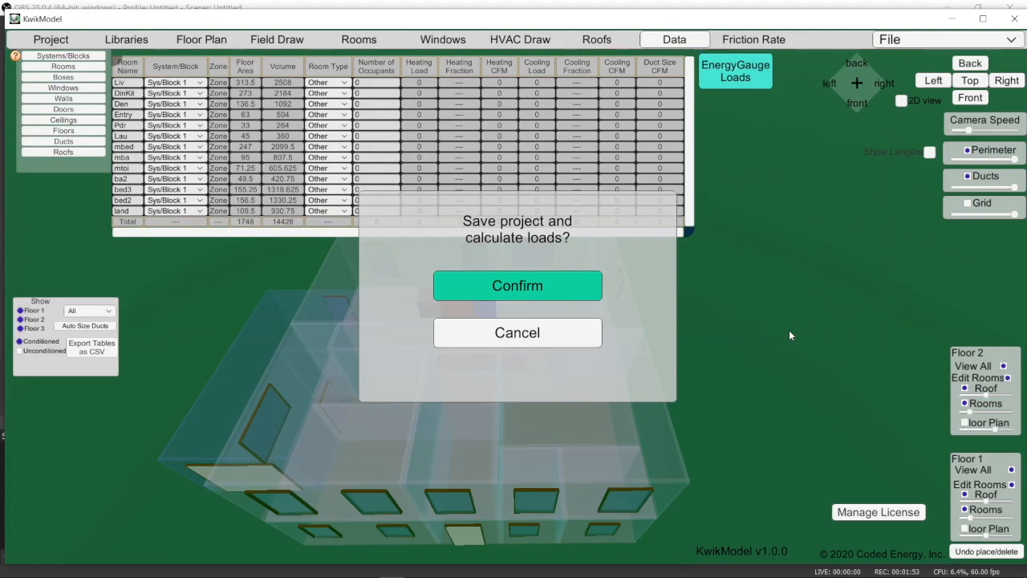
key(Return)
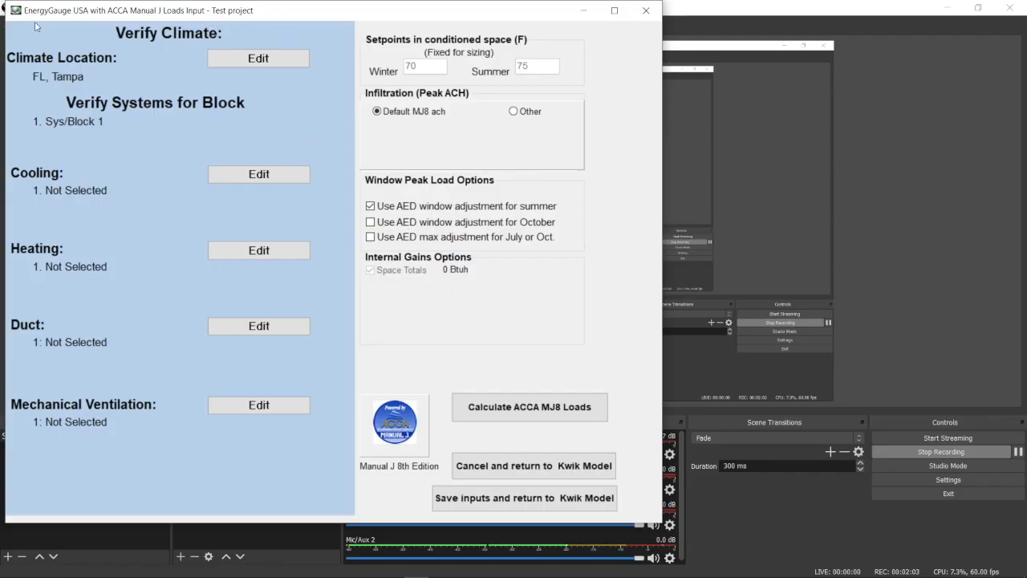
Set the climate location to Sacramento (Exec), California, and the sizing design to MJ8, returning to the load inputs
drag(295, 14, 524, 46)
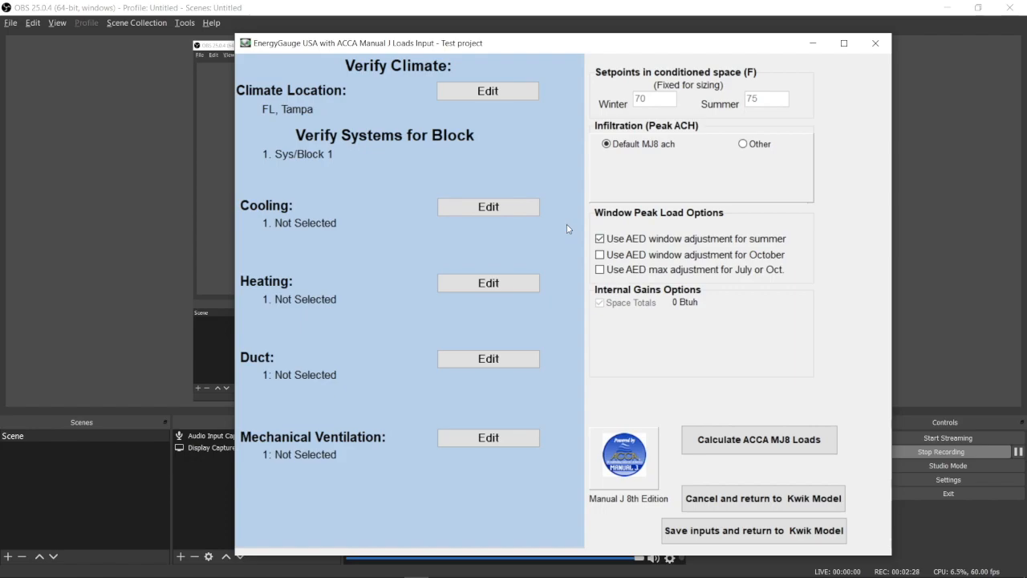
click(473, 93)
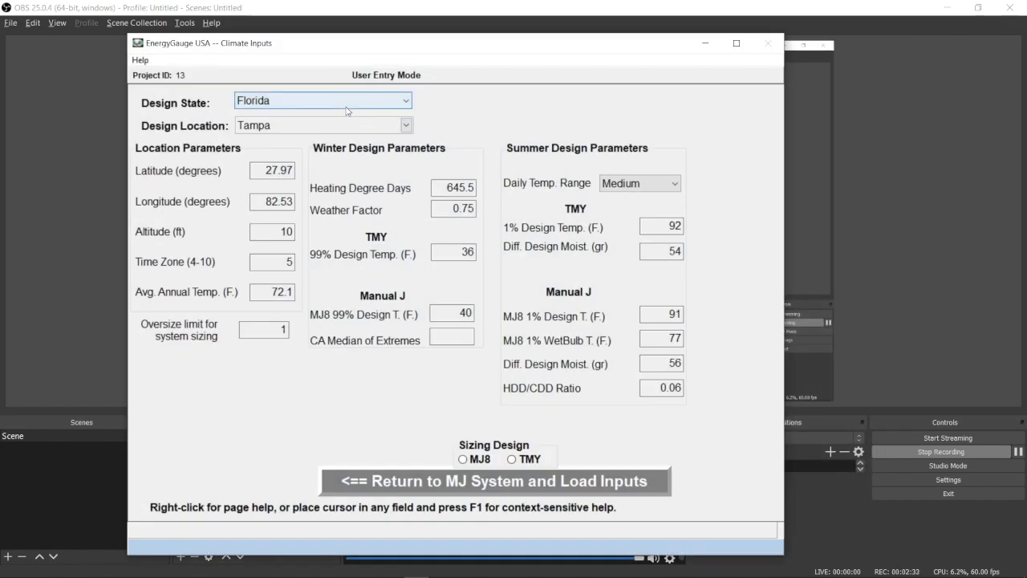
click(347, 101)
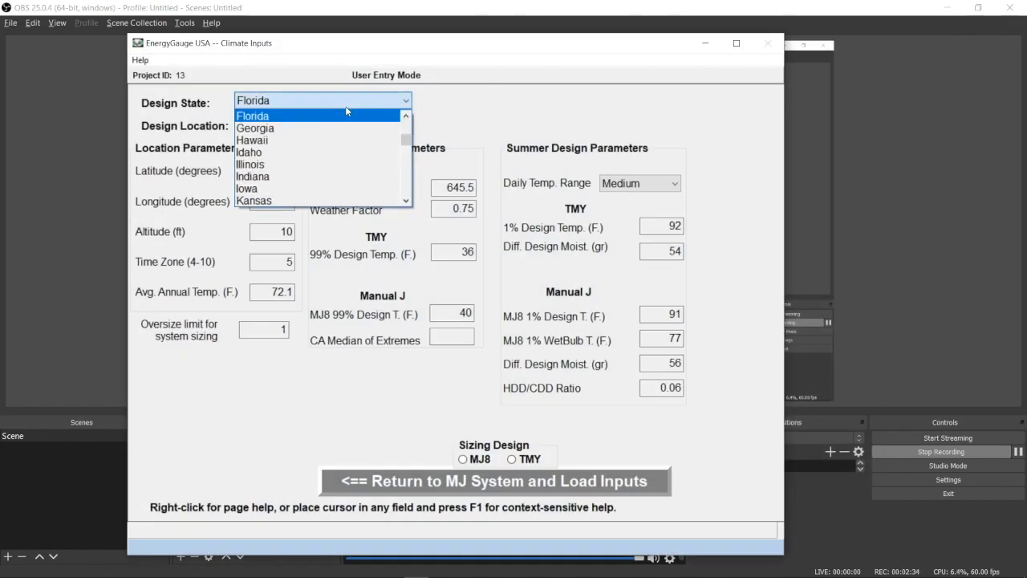
scroll(347, 110, up, 2)
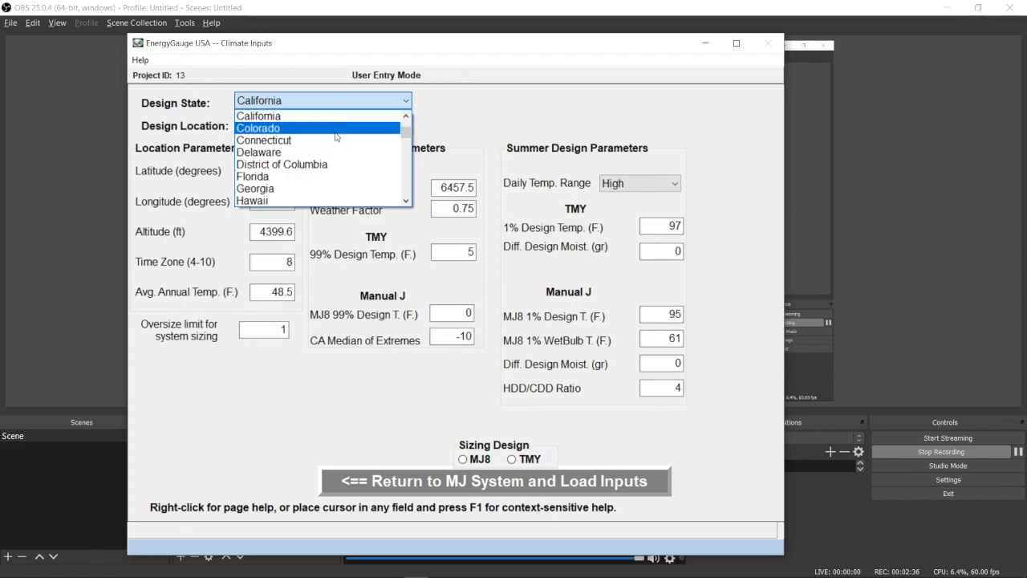
click(333, 115)
click(332, 125)
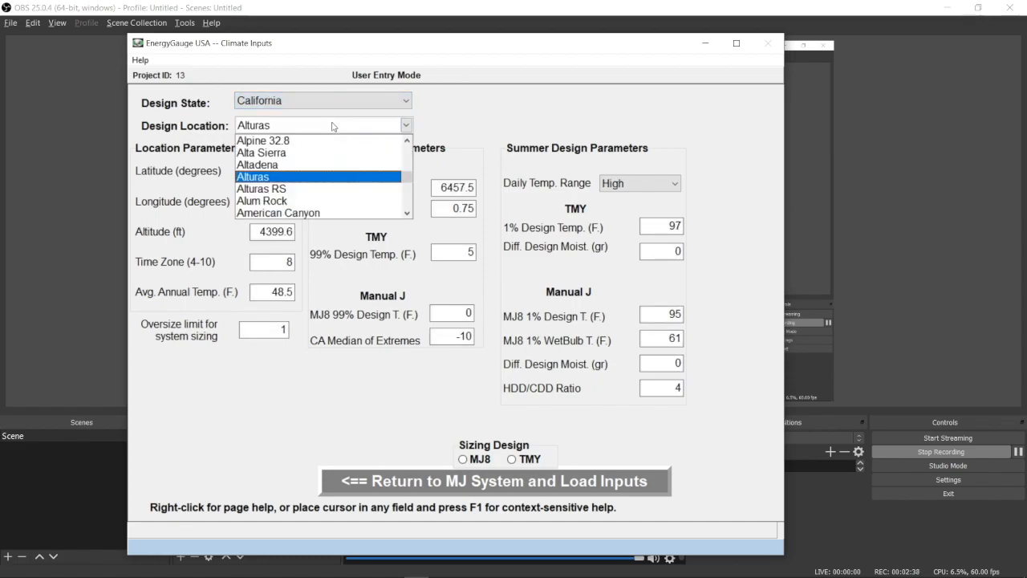
key(s)
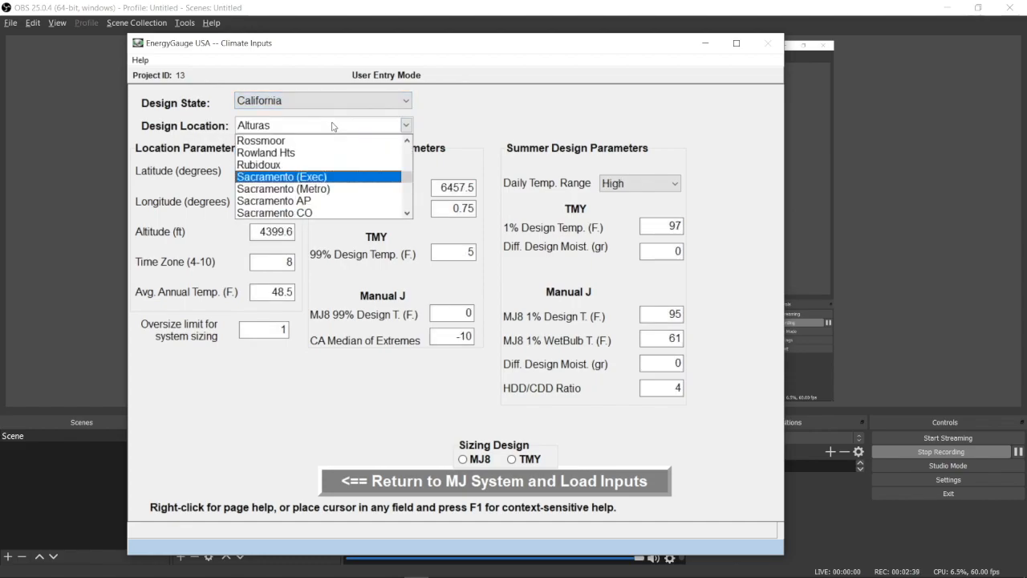
click(319, 176)
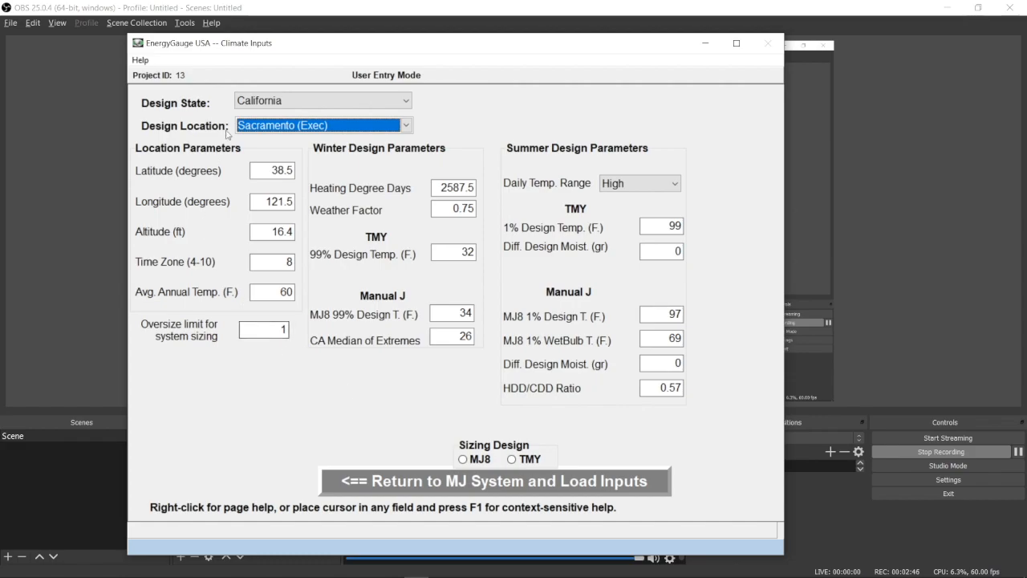
click(463, 460)
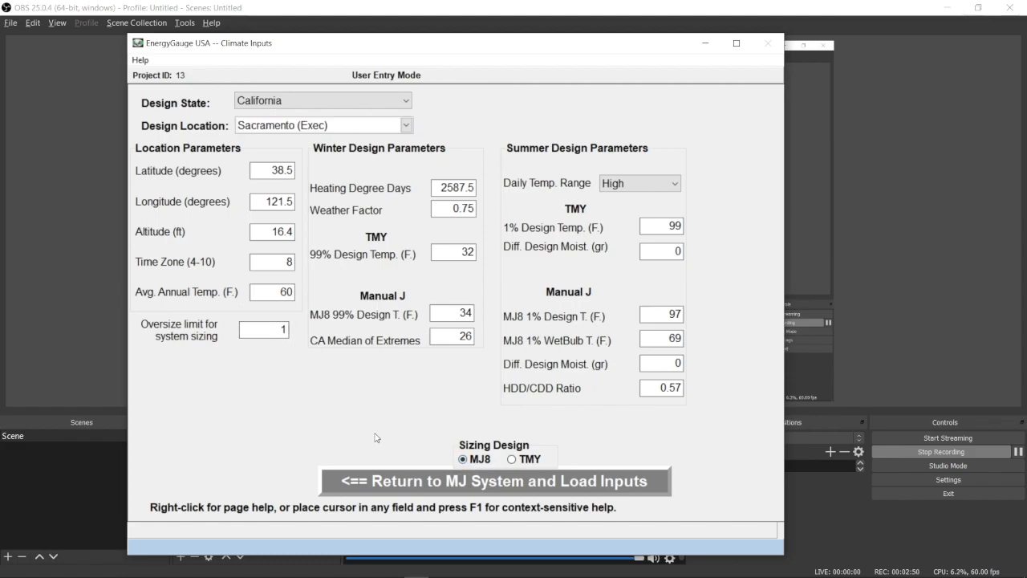
click(424, 481)
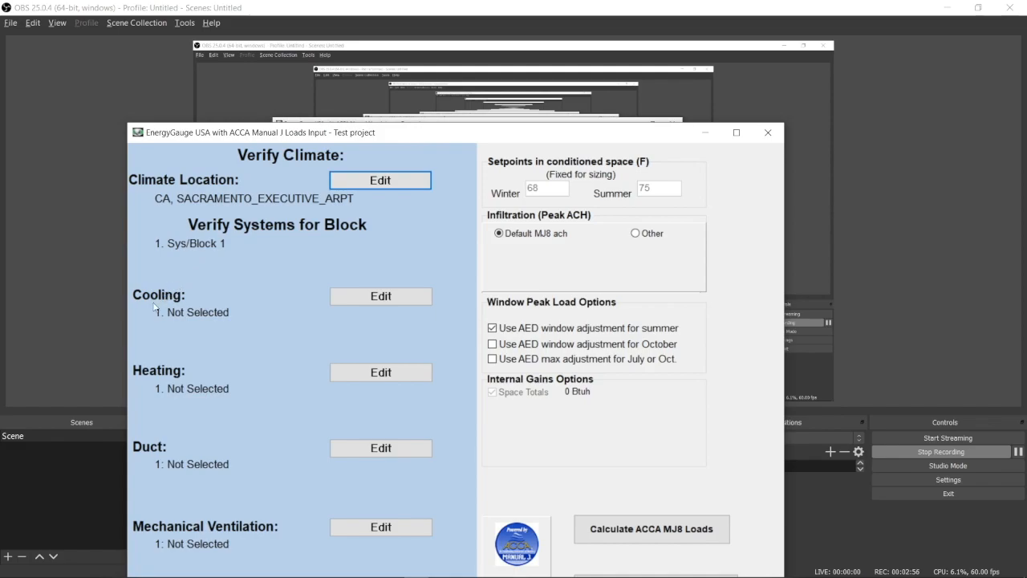
Add a cooling system of type Central Unit, subtype Split, serving Sys/Block 1
click(376, 297)
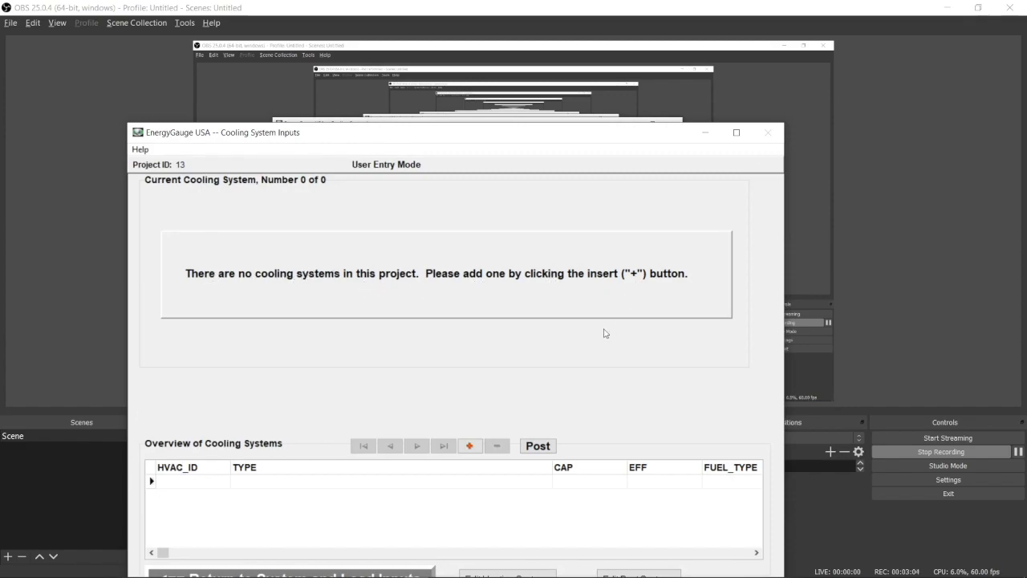
click(470, 445)
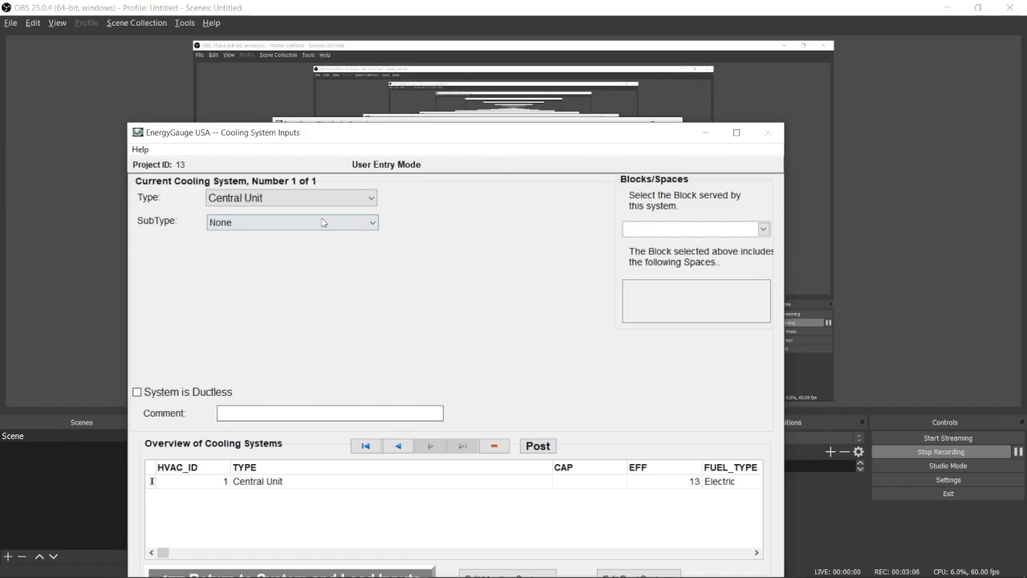
click(315, 199)
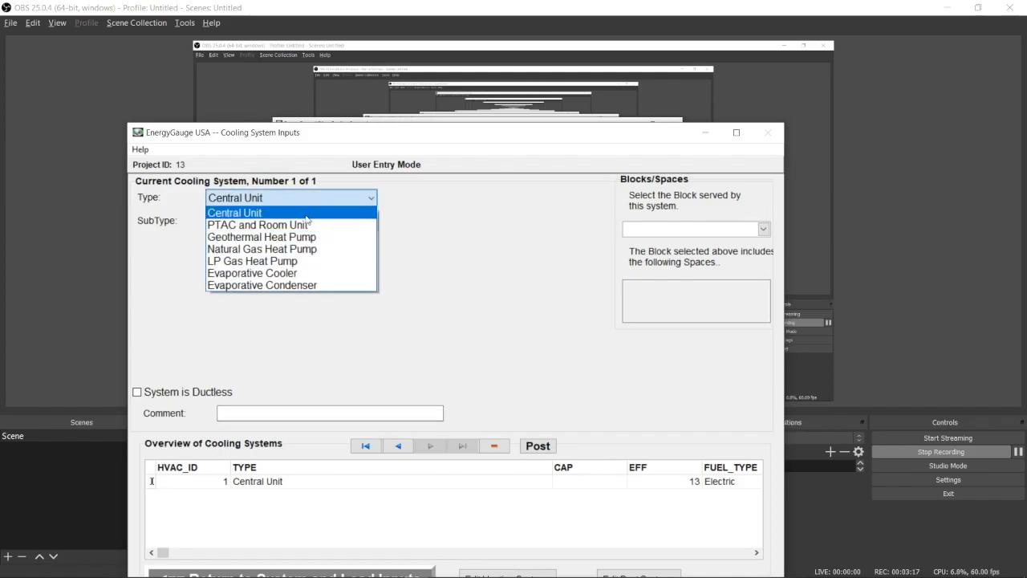
click(297, 213)
click(304, 223)
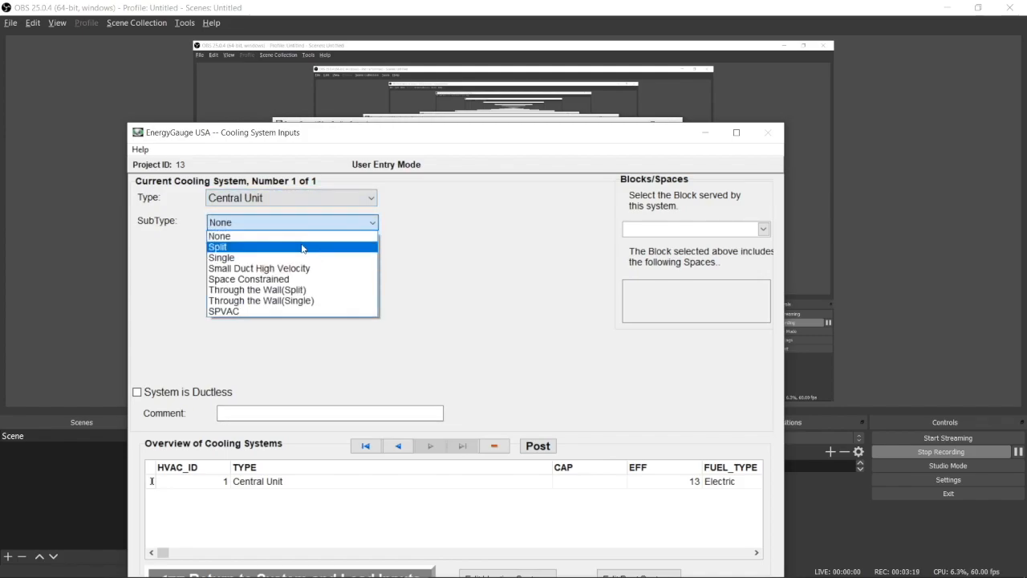
click(299, 246)
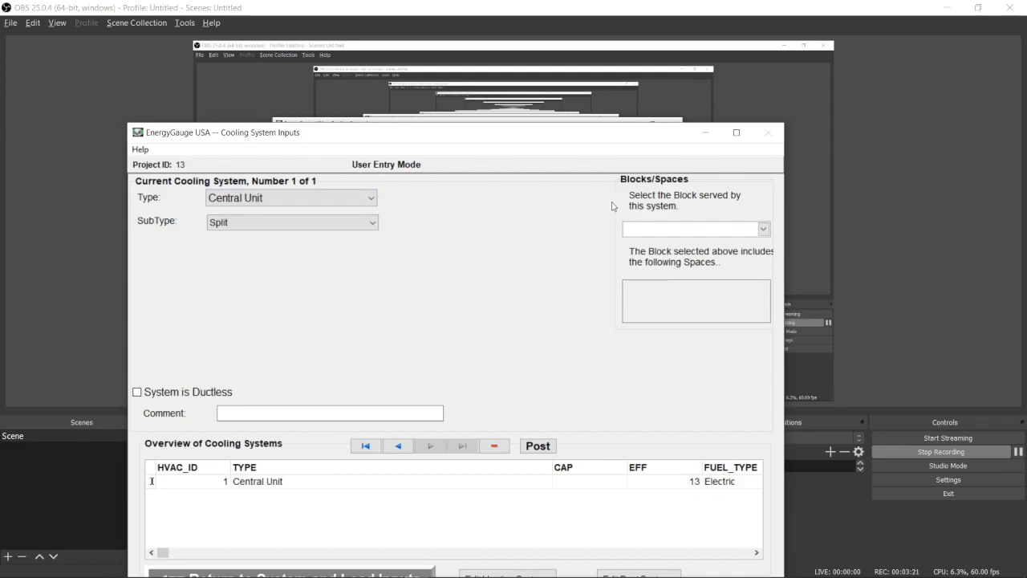
click(735, 229)
click(726, 244)
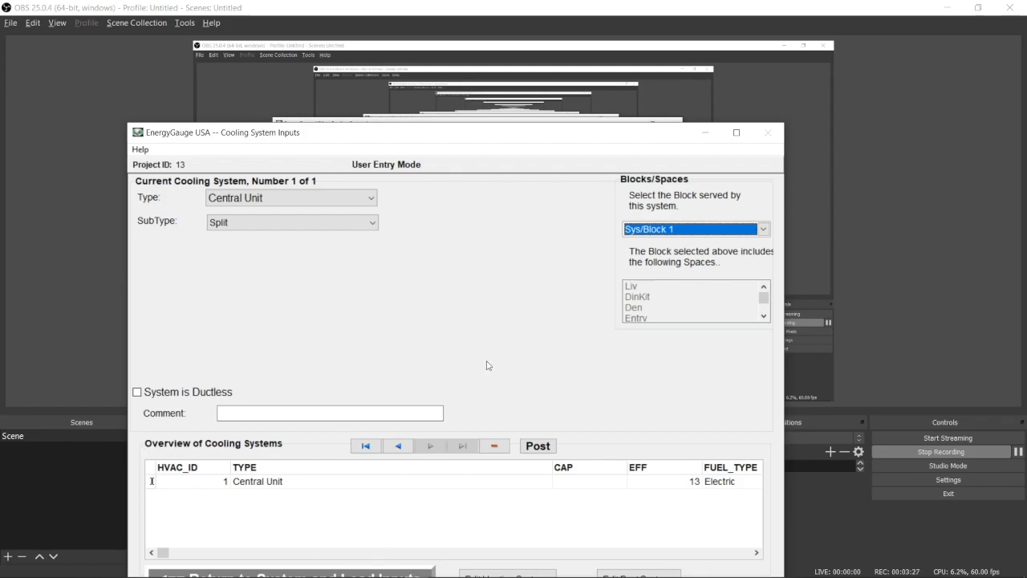
Add a heating system of type Natural Gas Furnace serving Sys/Block 1
drag(486, 134, 488, 70)
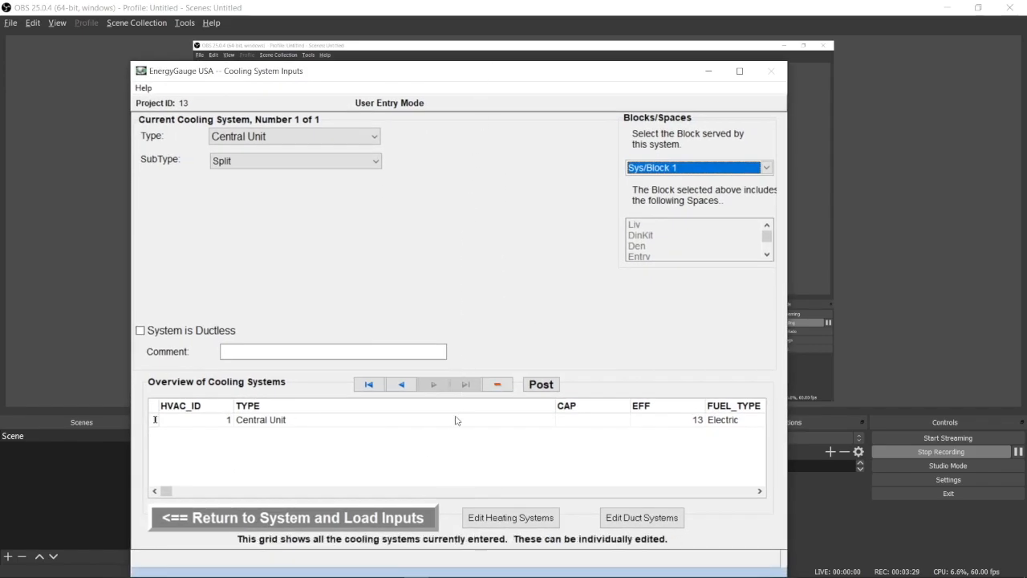
click(510, 517)
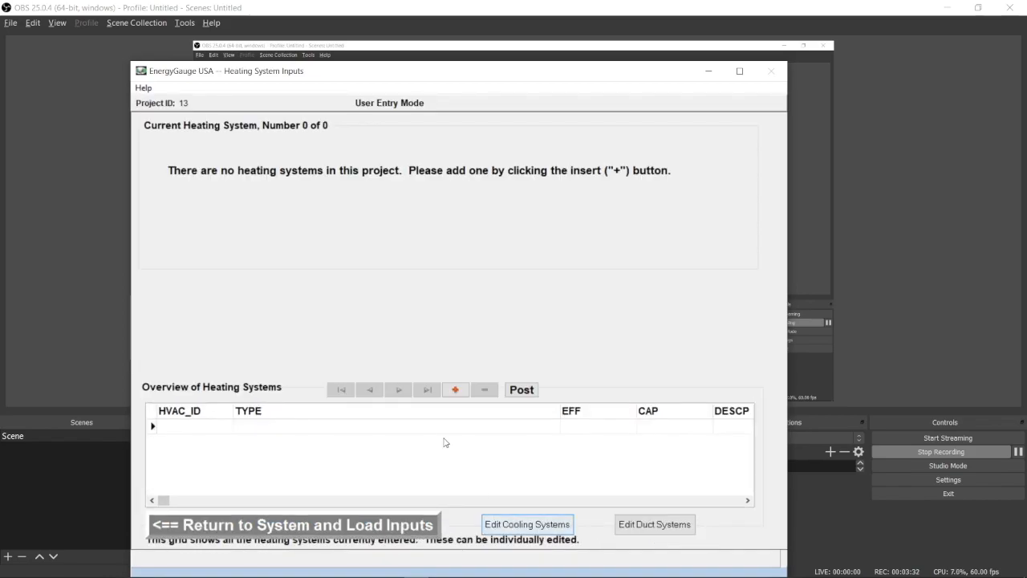
click(455, 389)
click(311, 137)
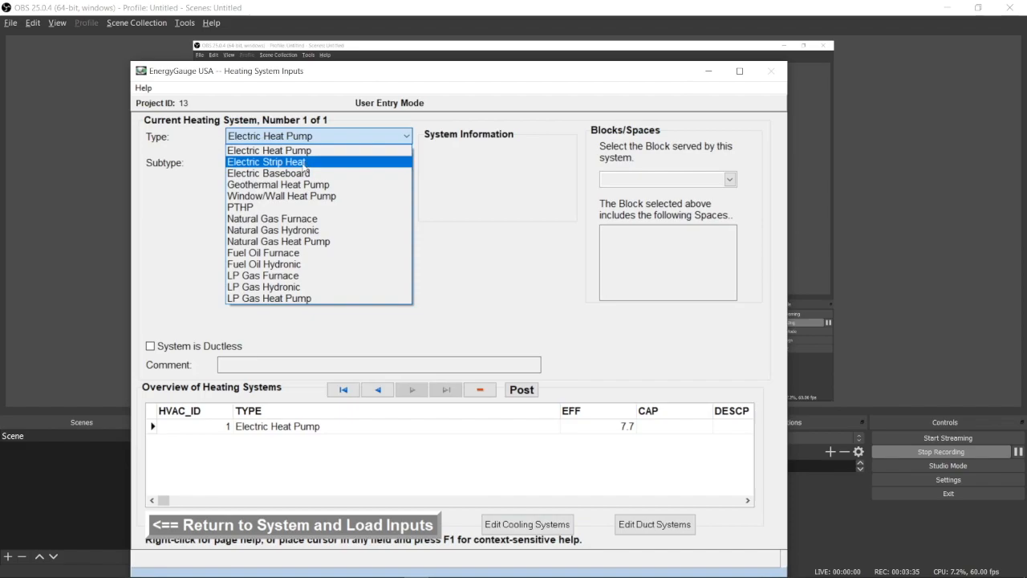
click(305, 219)
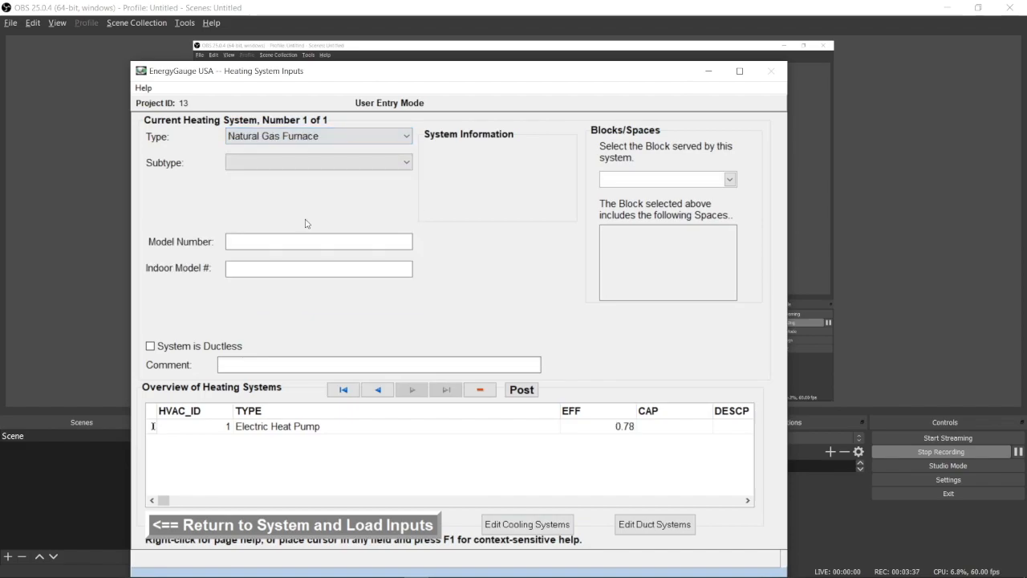
click(654, 181)
click(652, 193)
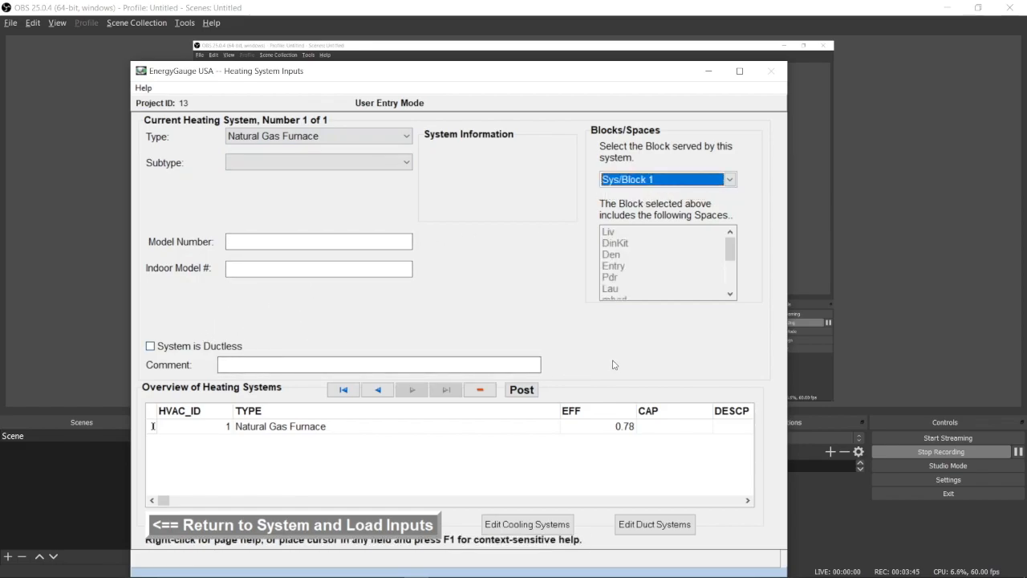
Add a duct system and set its air handler location to Attic
click(656, 525)
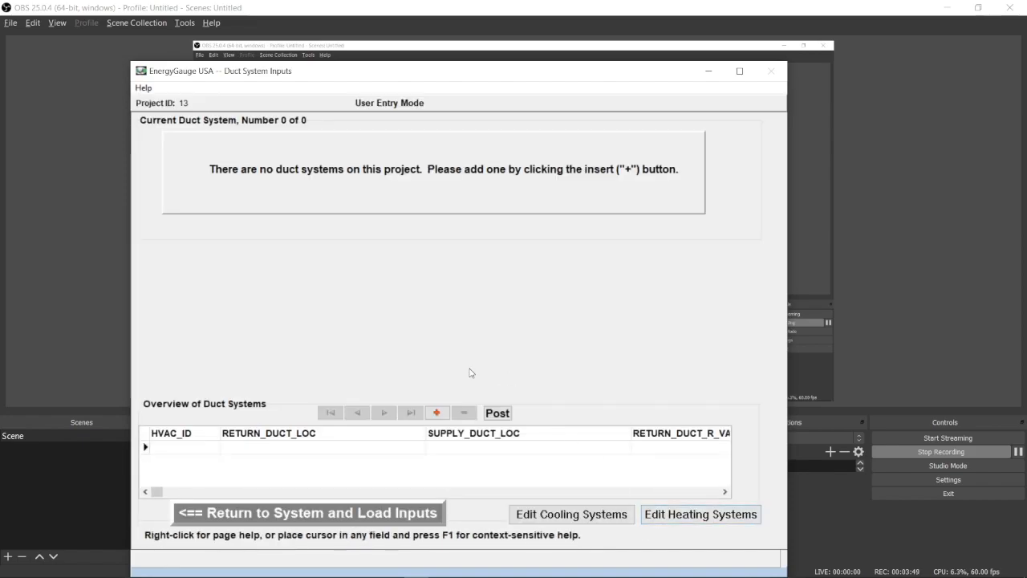
click(437, 414)
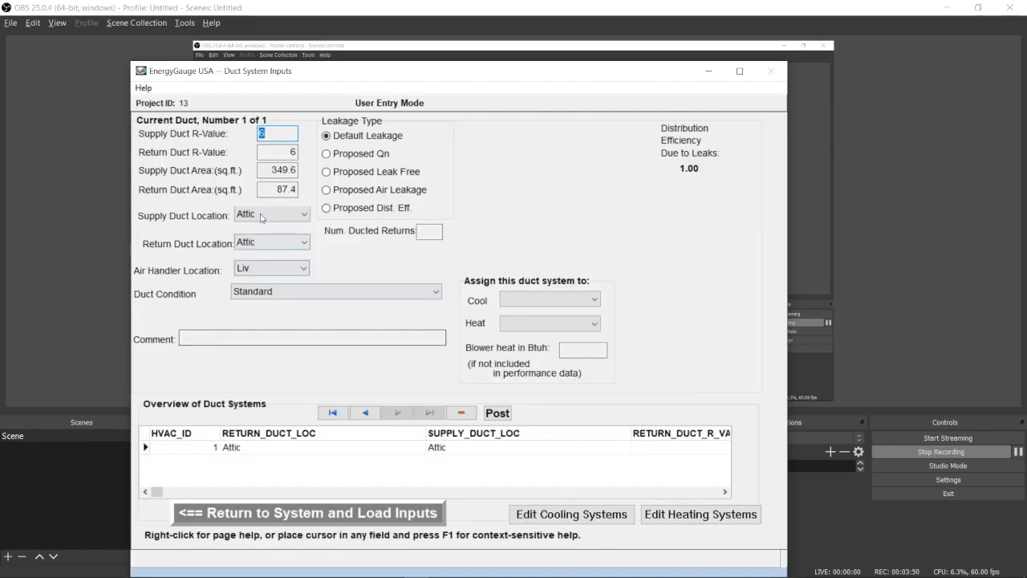
click(261, 269)
scroll(265, 285, up, 1)
click(267, 281)
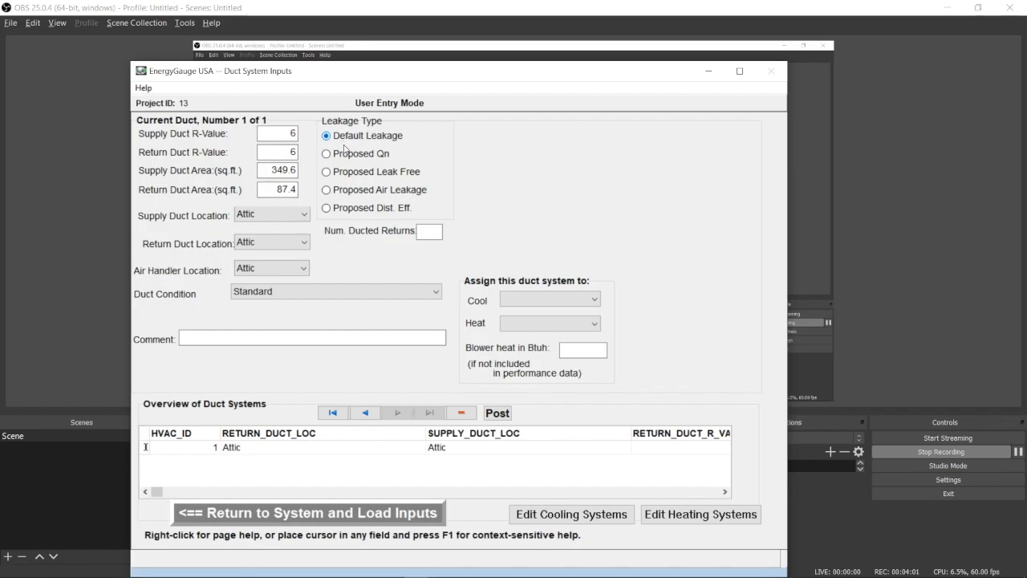
Assign the duct system to the Central Unit for cooling and the Natural Gas Furnace for heating, returning to the load inputs
click(540, 305)
click(544, 302)
click(546, 313)
click(544, 325)
click(546, 336)
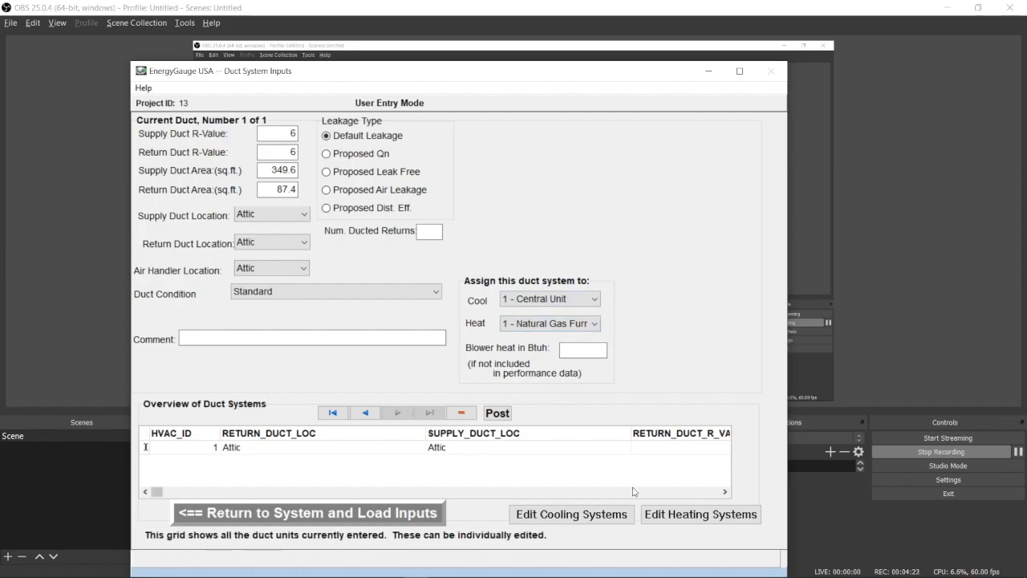
click(378, 516)
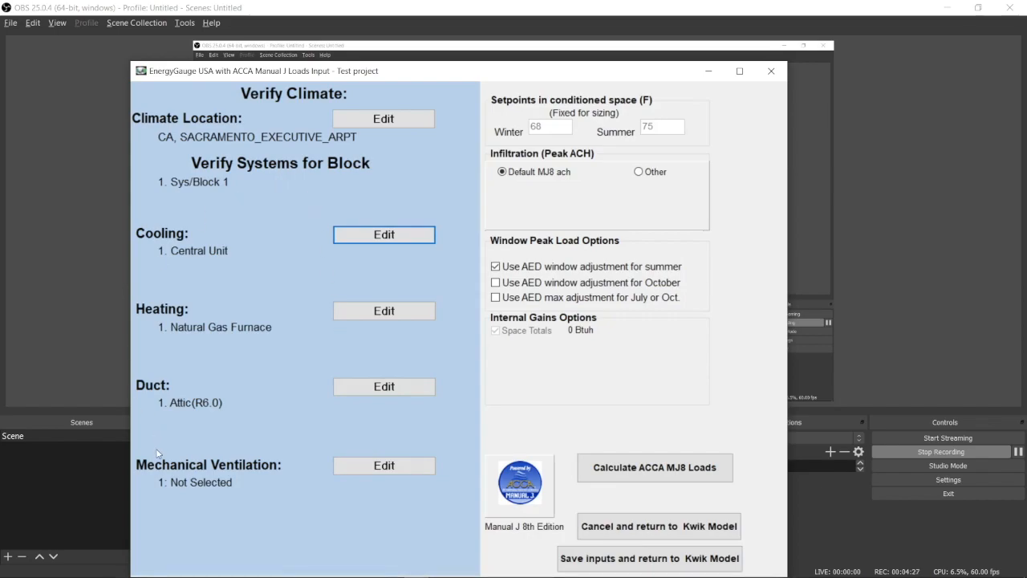
Add a Fans/ERV mechanical ventilation system with 50 CFM exhaust, 100% run-time and 50 W total power
click(398, 465)
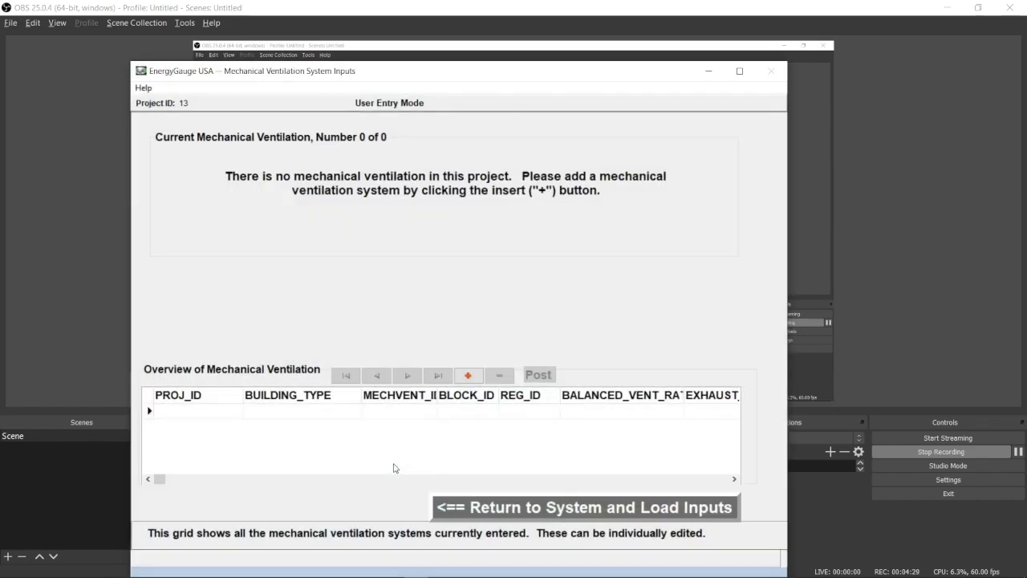
click(468, 375)
click(216, 171)
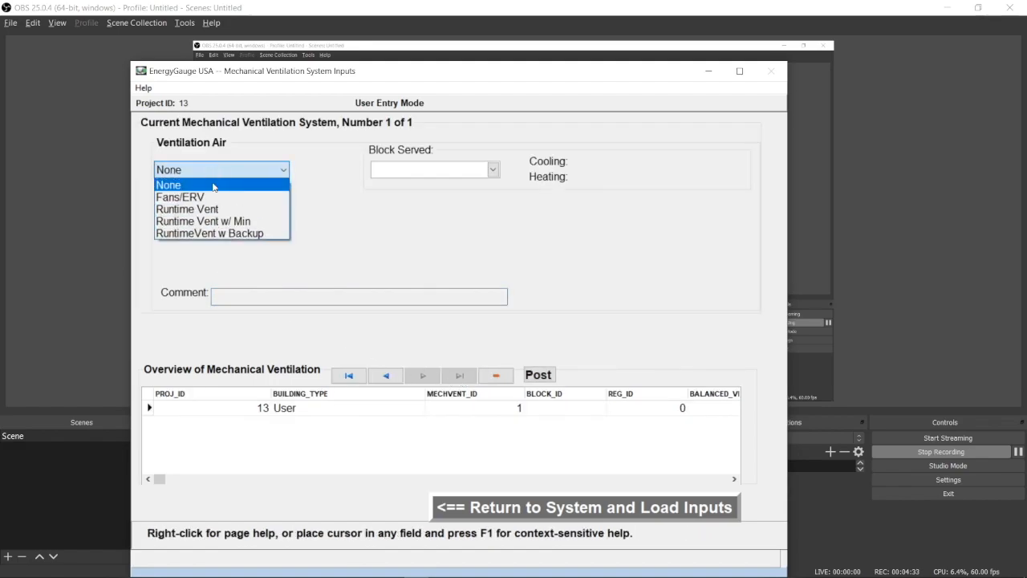
click(214, 195)
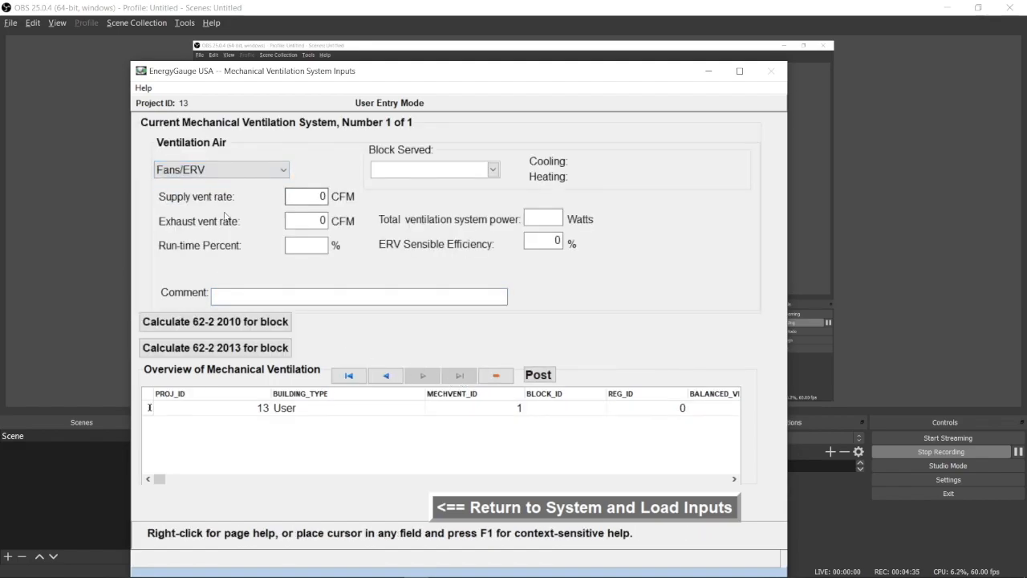
click(319, 221)
click(312, 244)
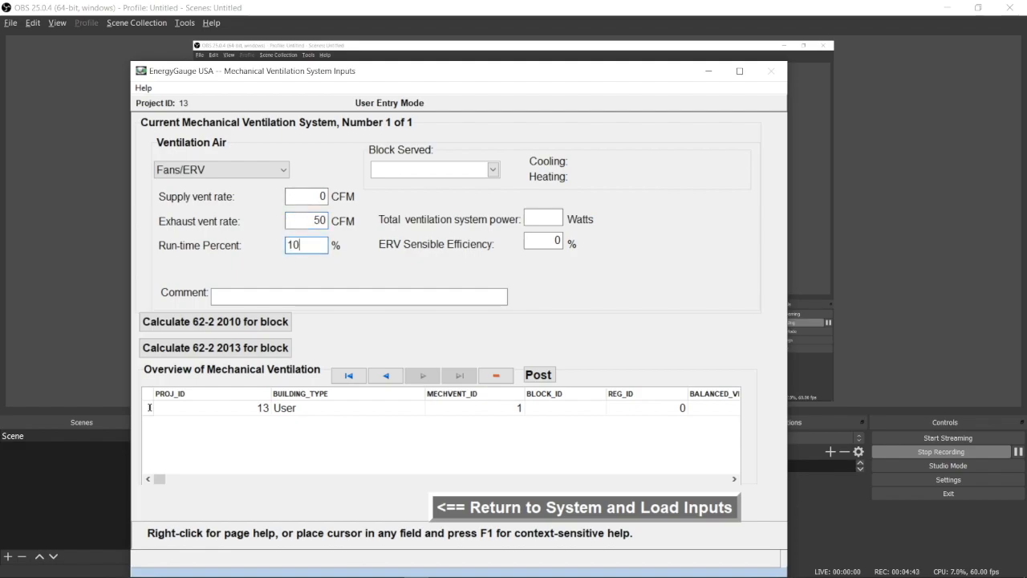
click(553, 220)
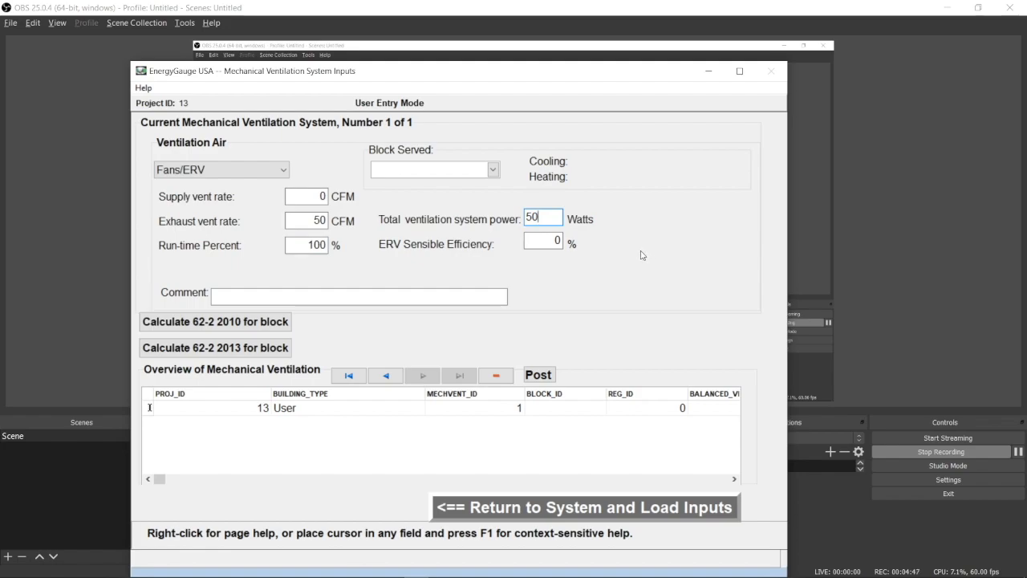
Assign the mechanical ventilation system to Sys/Block 1 and return to the system and load inputs
click(492, 169)
click(481, 186)
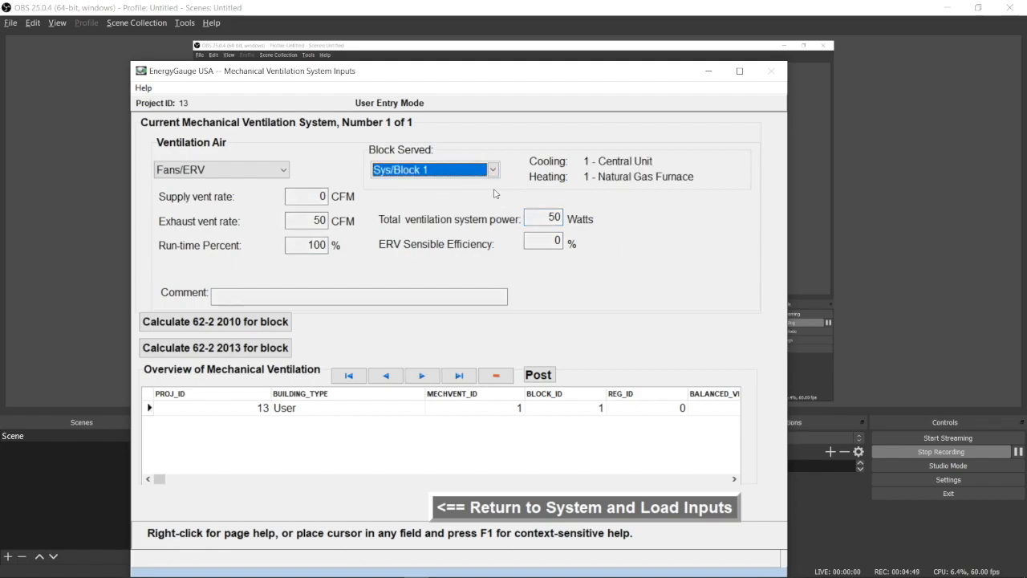
click(579, 507)
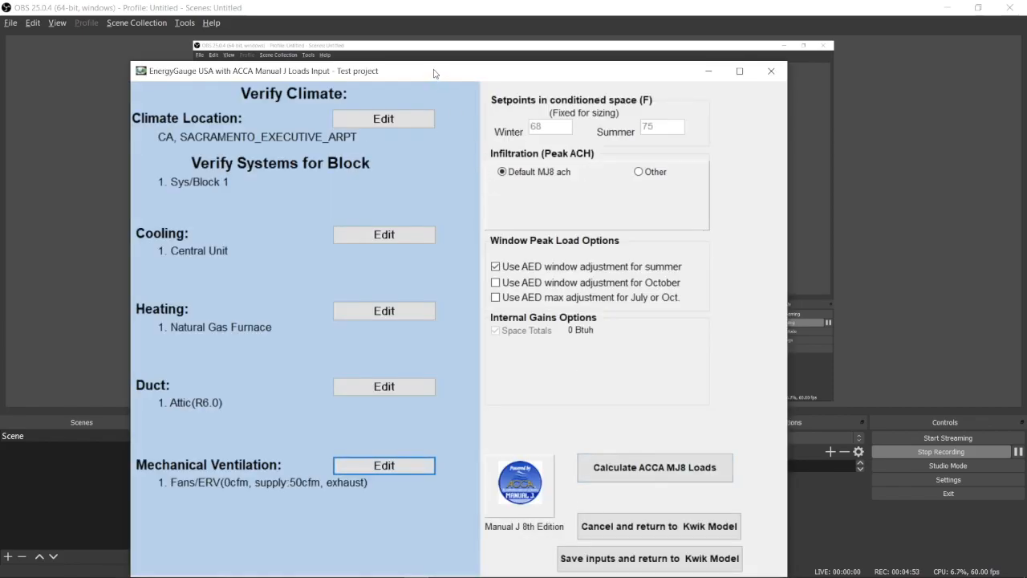
Calculate the ACCA MJ8 loads and examine the total heating load and total sensible cooling load in the summary
drag(434, 74, 434, 46)
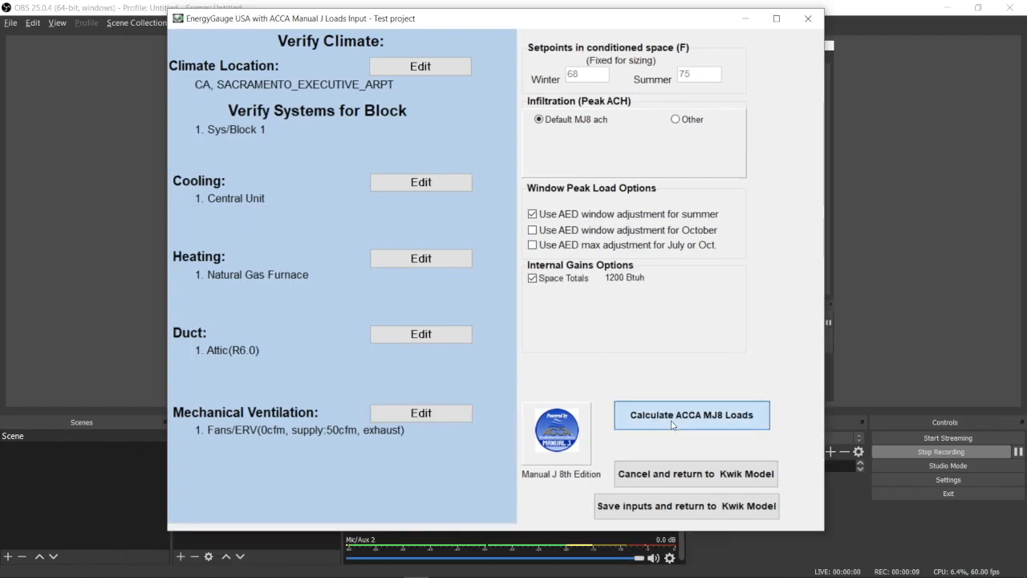
click(673, 414)
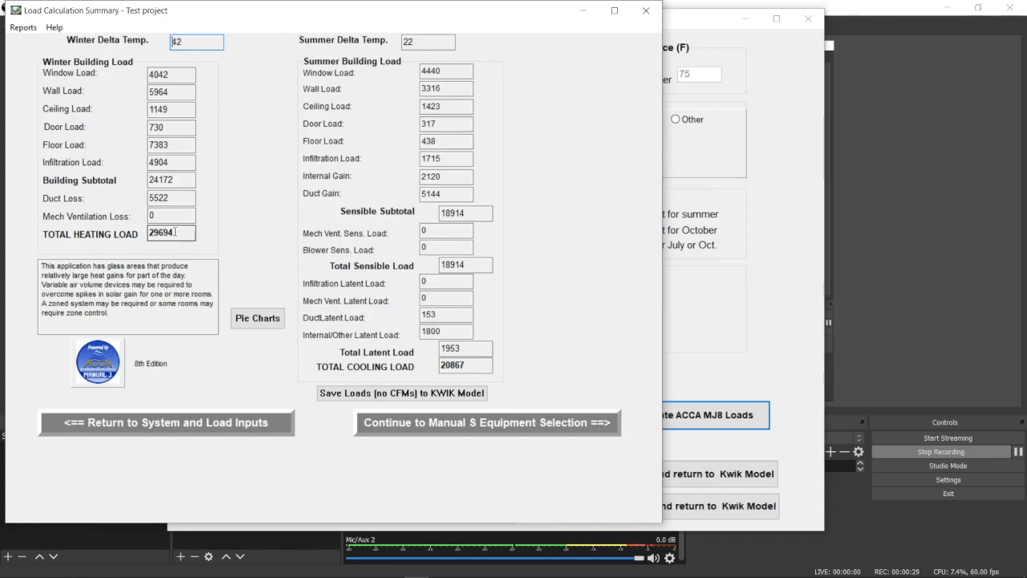
click(180, 234)
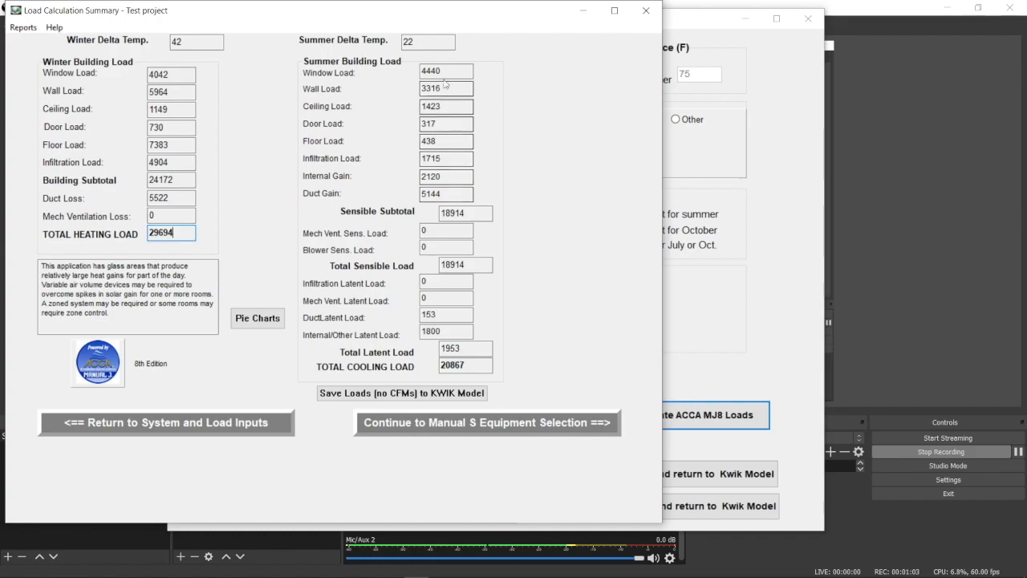
key(Tab)
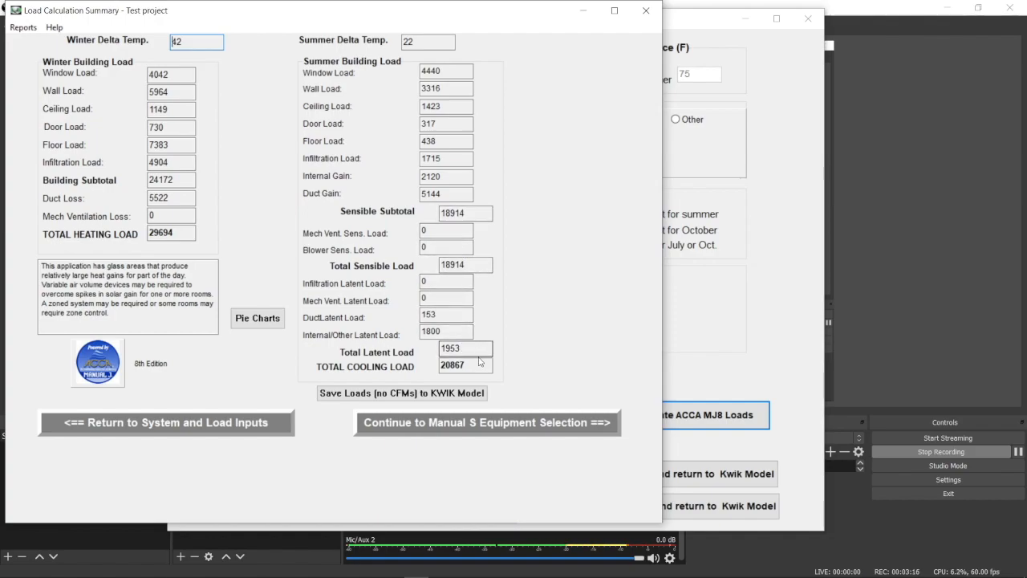
double_click(440, 265)
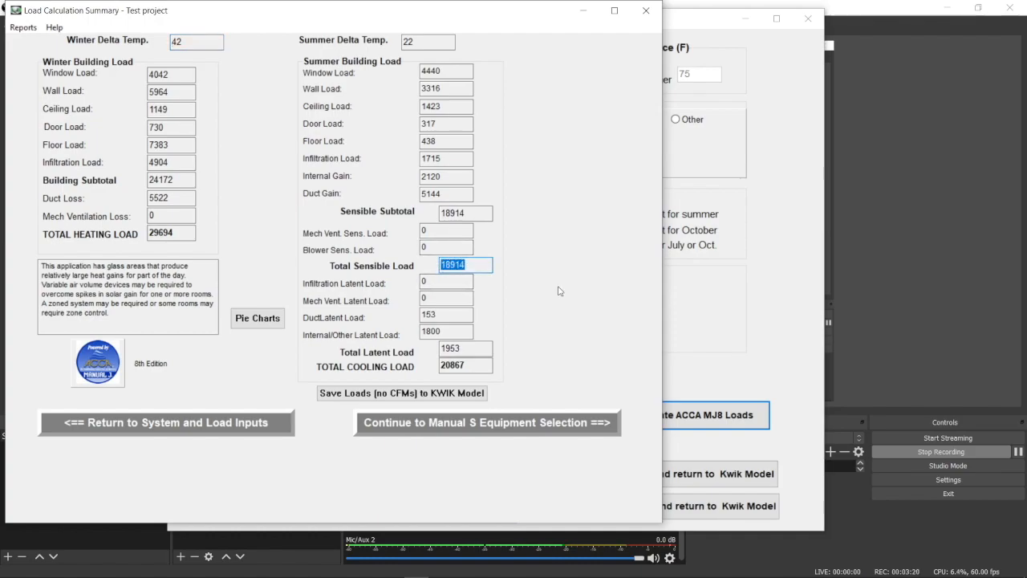
Continue to Manual S equipment selection for Block 1 and accept responsibility for correct performance data entries
click(500, 423)
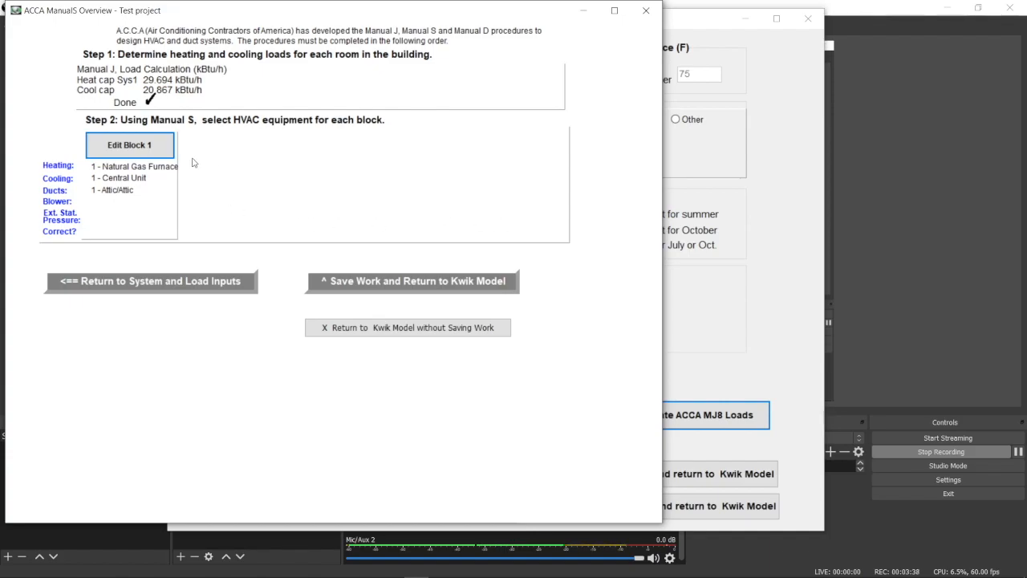
click(133, 148)
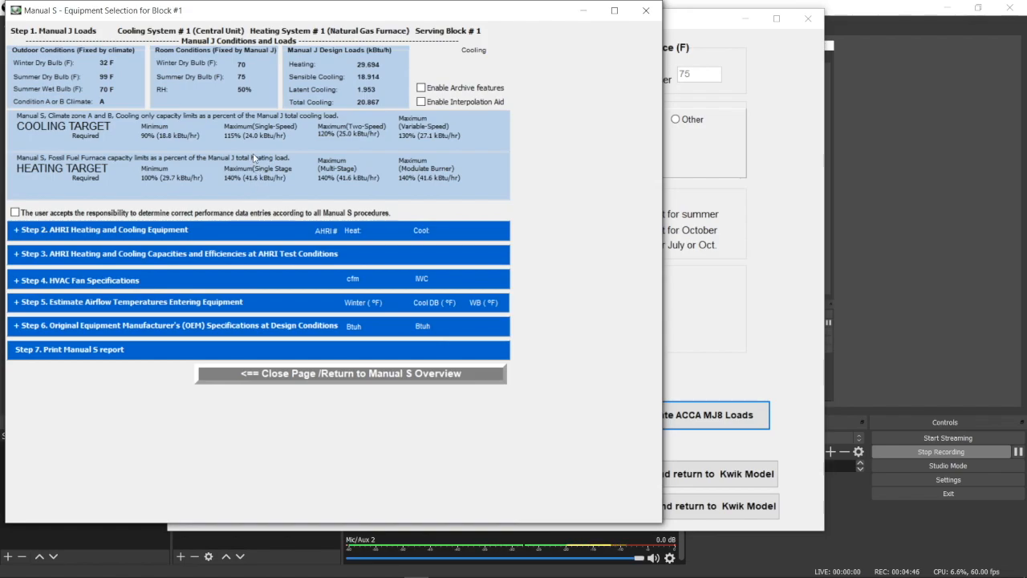
click(15, 213)
Set the heating AHRI number to 0000000 and copy it to the cooling equipment
click(46, 230)
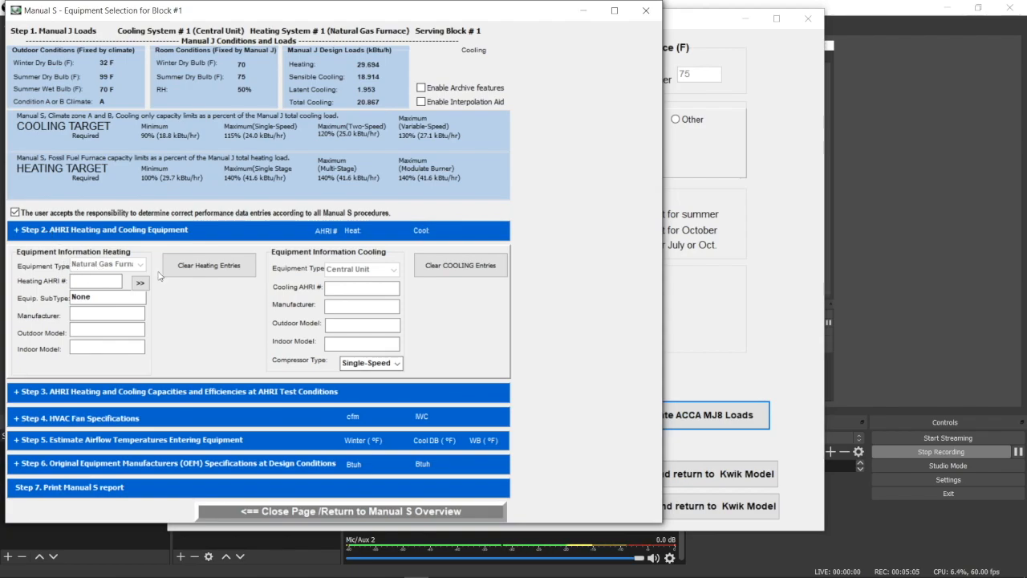
click(94, 280)
text(0000000)
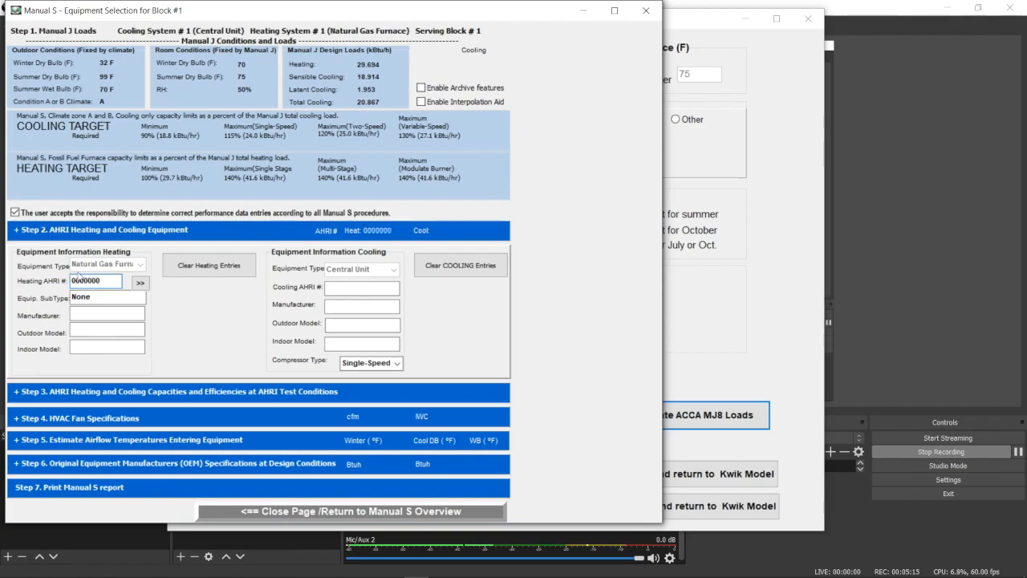
click(140, 283)
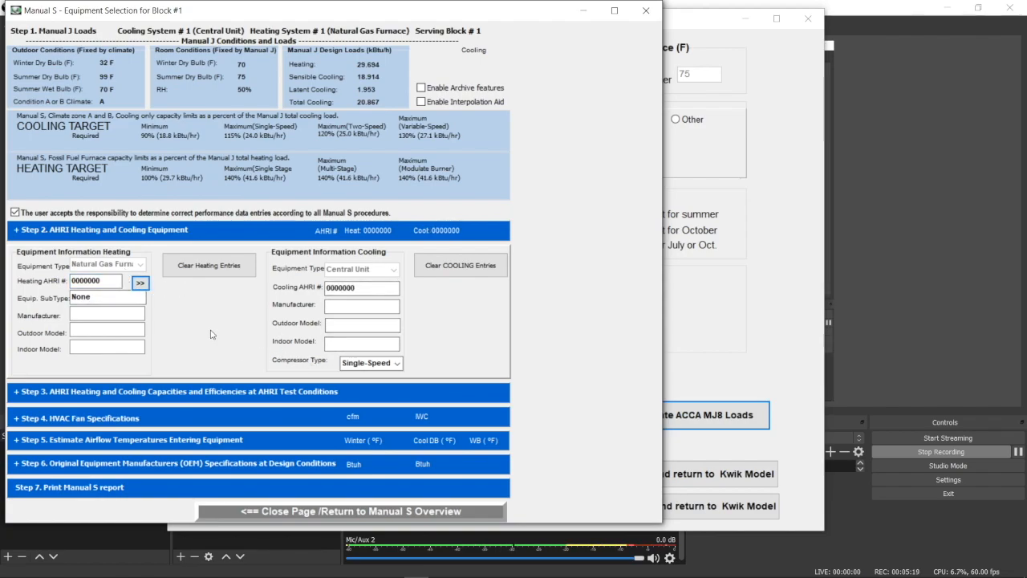
Set the HVAC fan type to PSC/Constant Torque, with medium fan speed for heating and high for cooling
click(179, 391)
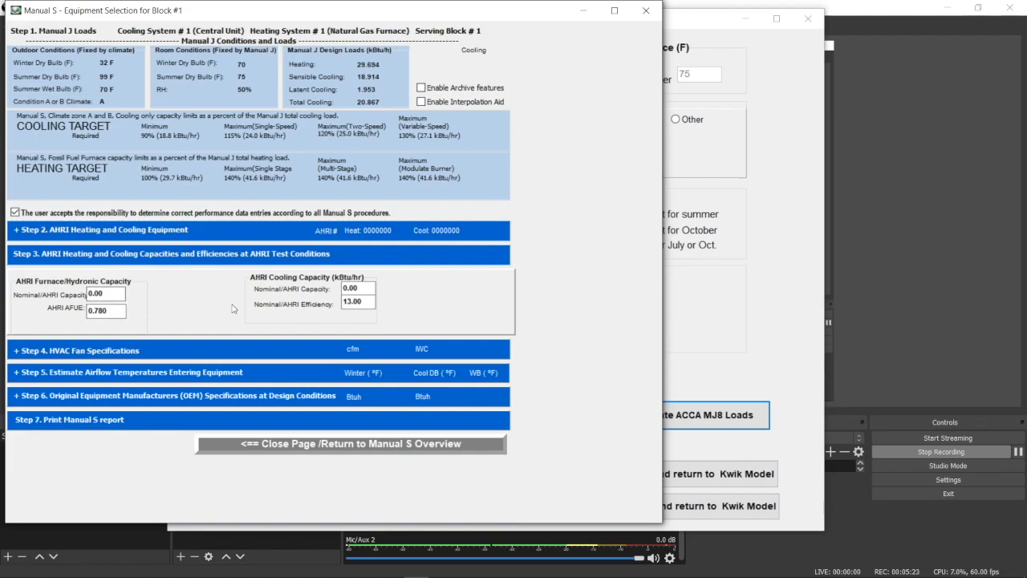
click(83, 350)
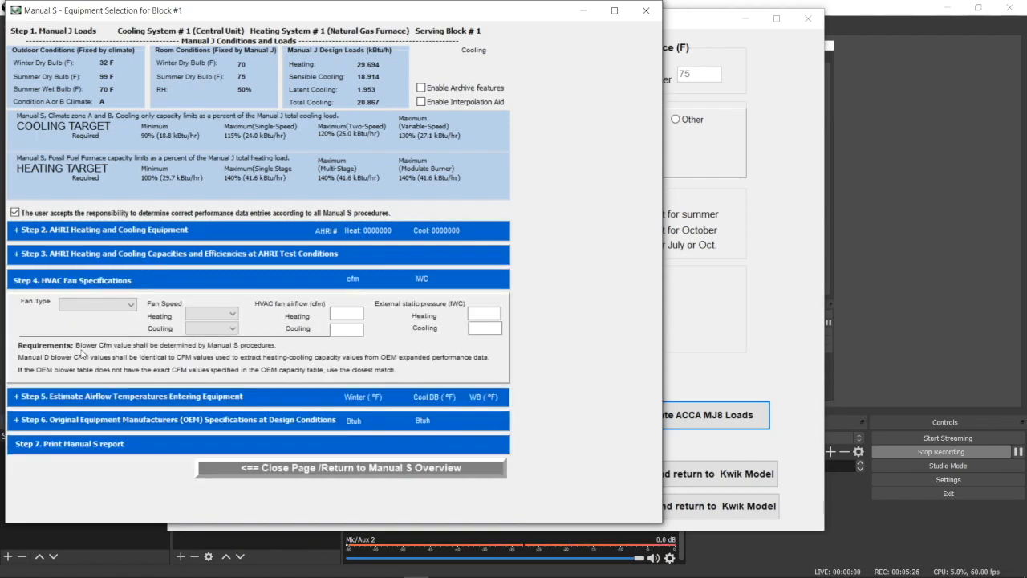
click(72, 306)
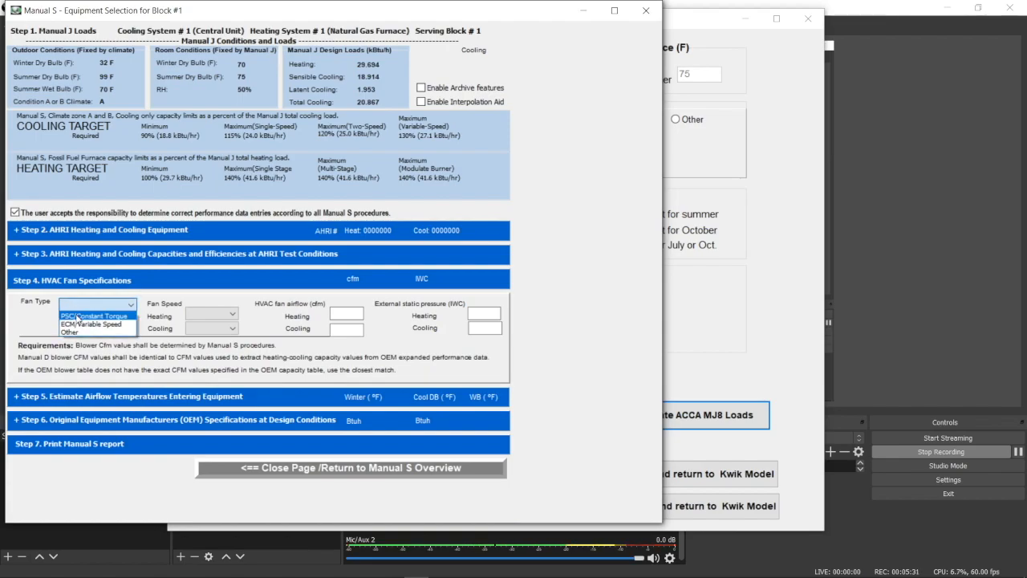
click(77, 317)
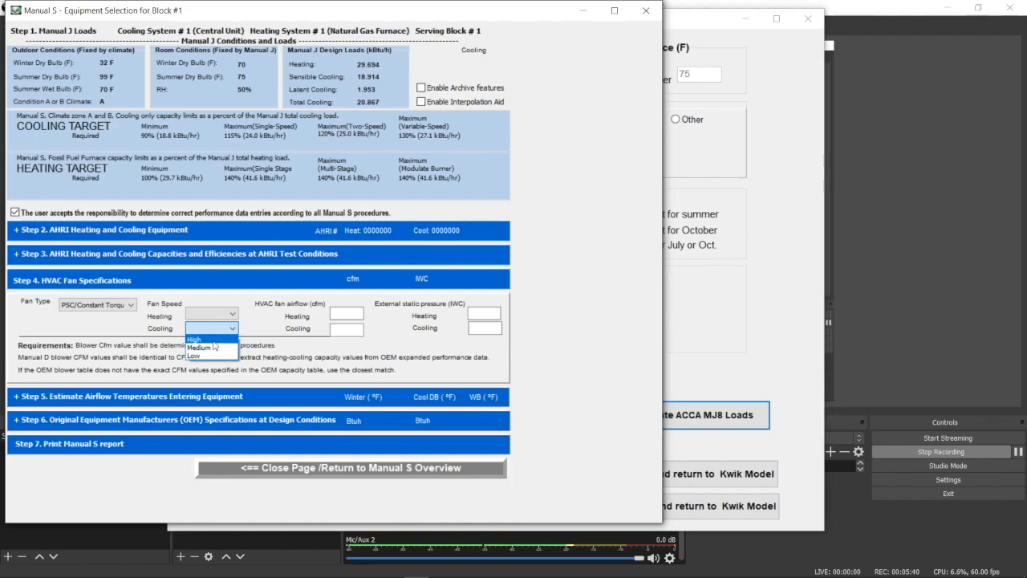
click(213, 339)
click(210, 313)
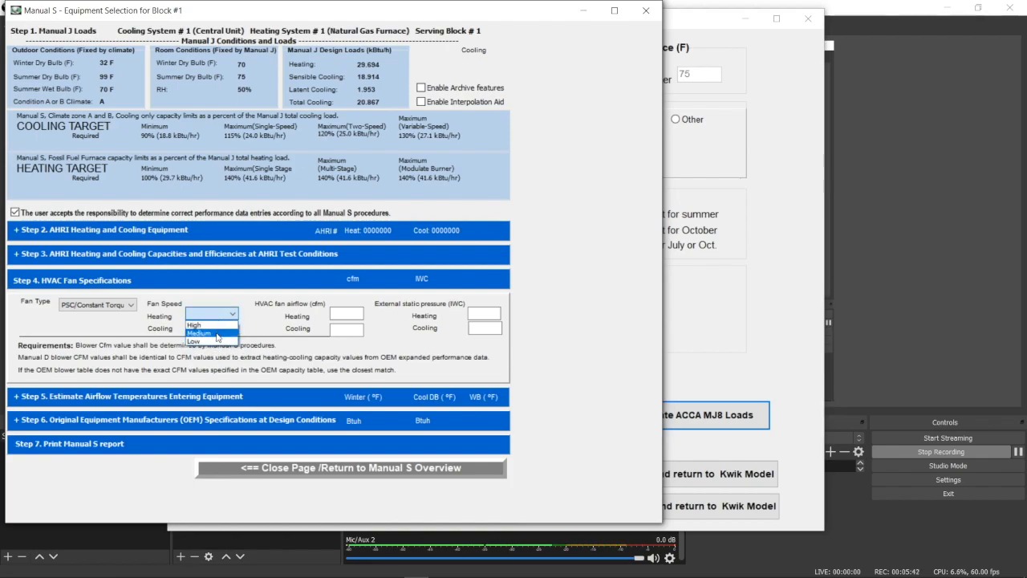
click(213, 330)
Set the HVAC fan airflow to 1000 cfm for cooling and 800 cfm for heating
click(349, 329)
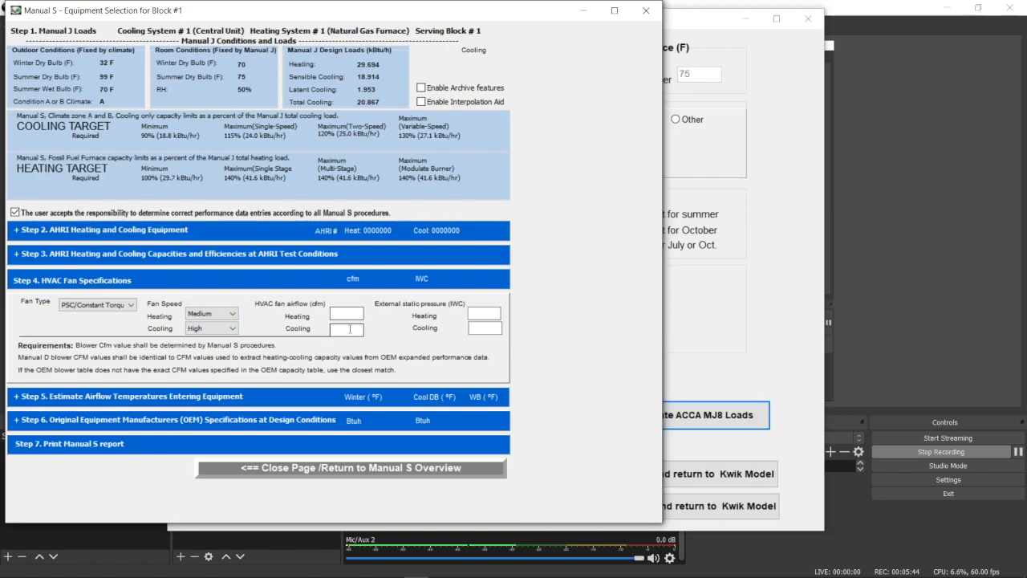
text(1200)
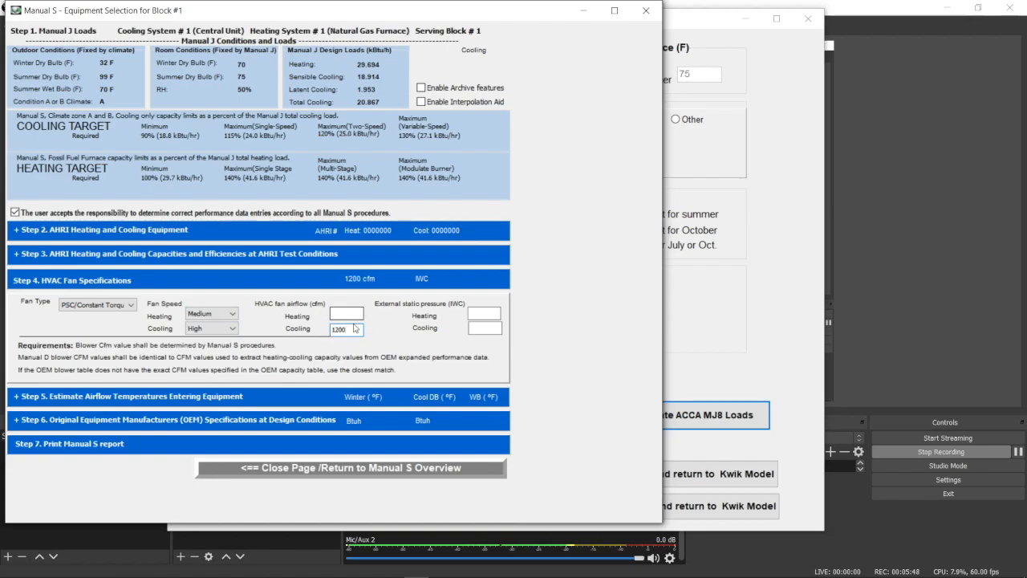
key(BackSpace)
key(BackSpace)
key(BackSpace)
text(000)
click(341, 312)
text(800)
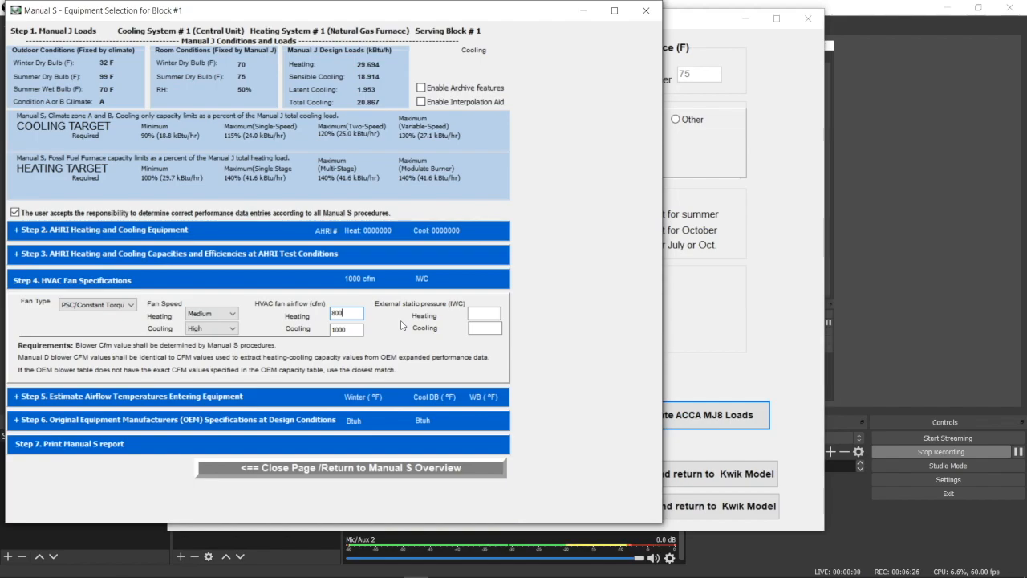
Set the external static pressure to .6 IWC for both heating and cooling
click(485, 315)
text(.6)
click(484, 328)
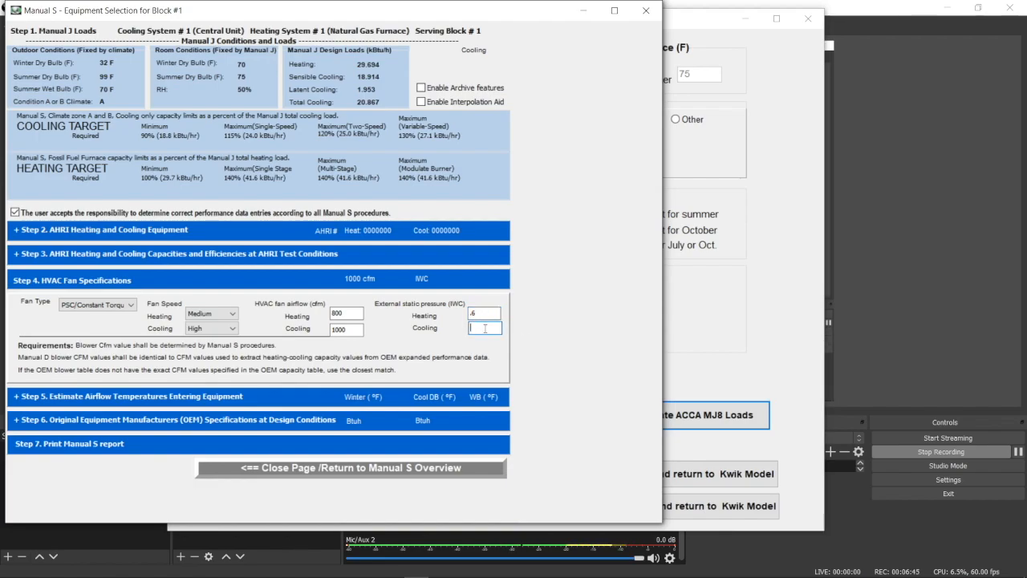
text(.6)
Fill in the air temperatures entering the equipment from the suggested values, with outdoor air mixed in the return duct
click(112, 399)
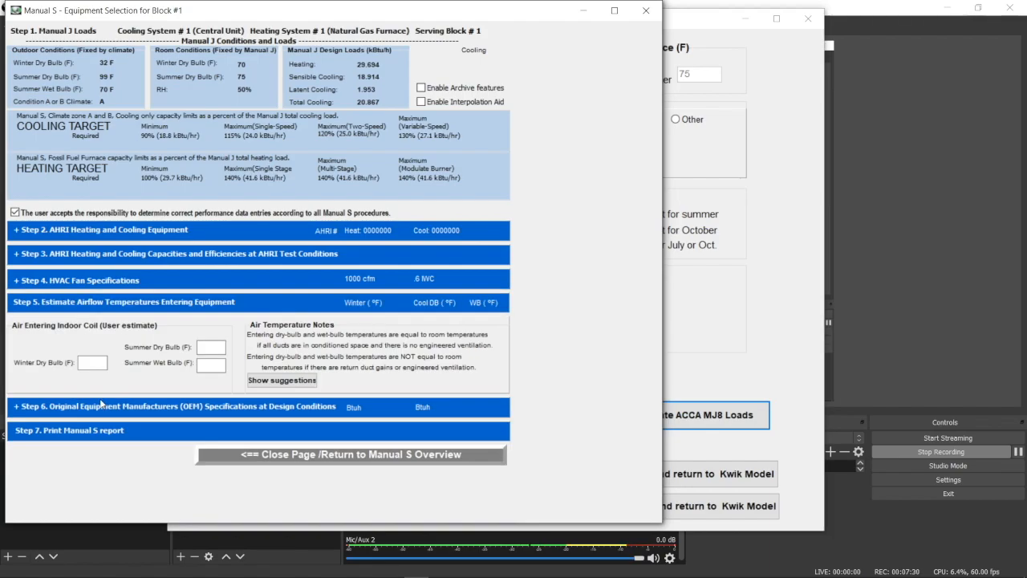
click(283, 382)
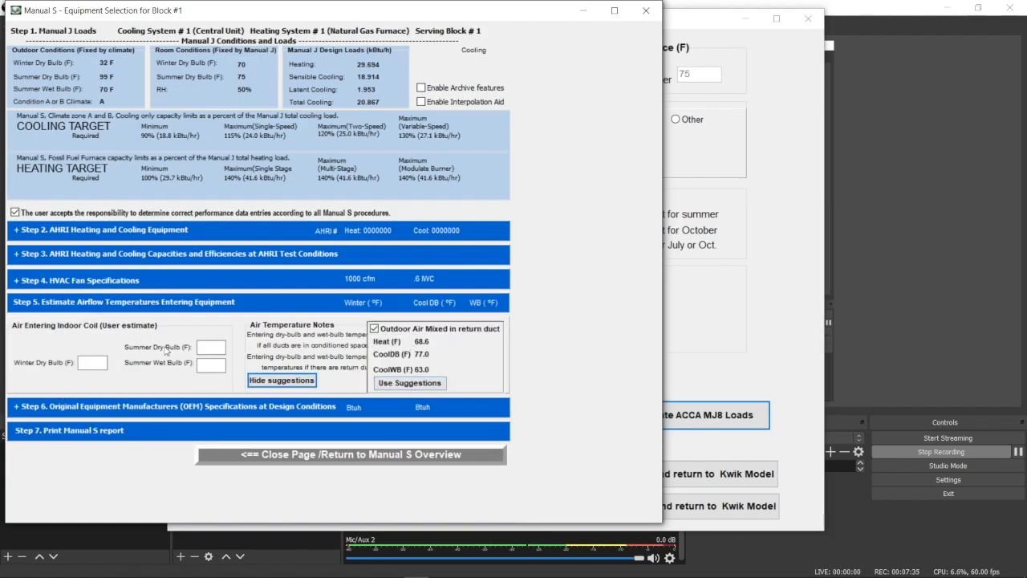
click(418, 387)
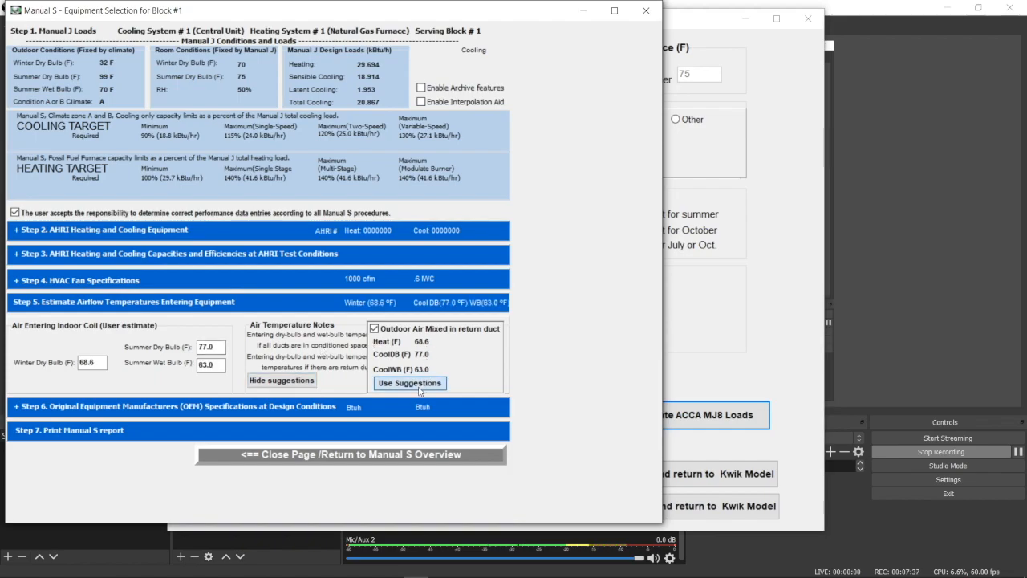
Set the OEM heating output capacity at sea level to 30, the sensible cooling capacity to 22 and the total cooling capacity to 20
click(256, 404)
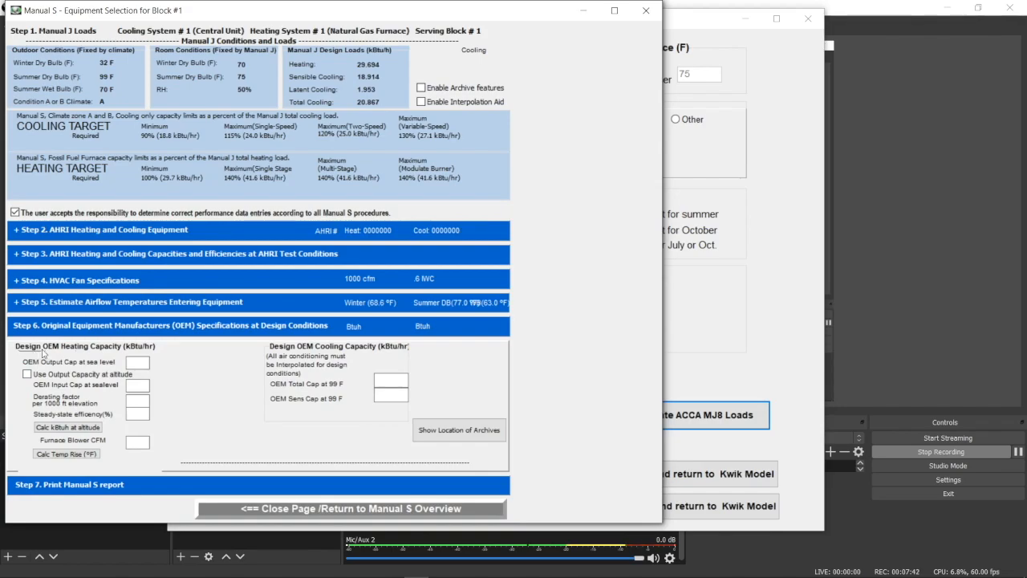
click(138, 362)
text(30)
click(385, 395)
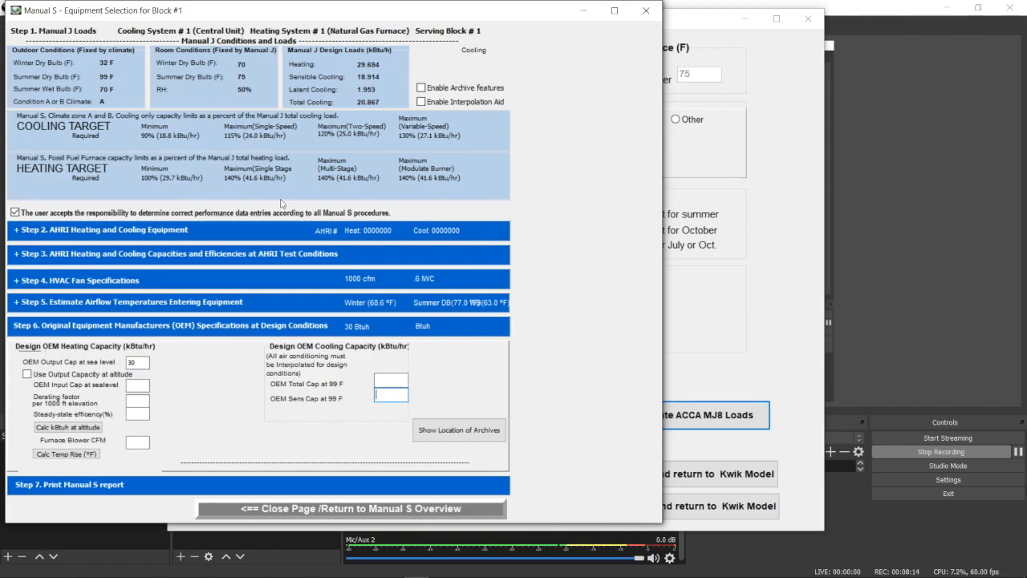
text(22)
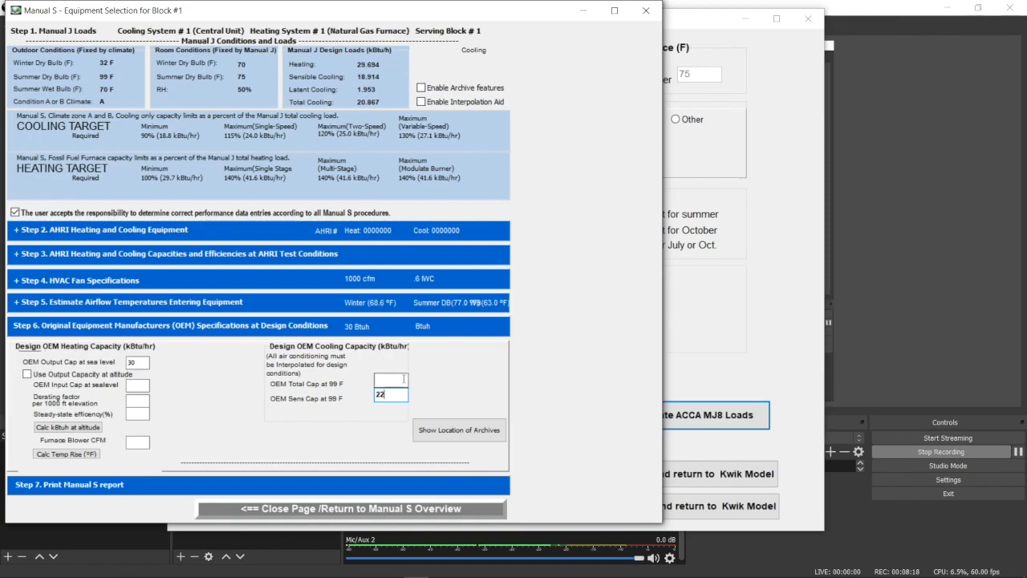
click(404, 379)
text(20)
Close the Block 1 equipment selection, save the Manual S work and return to KwikModel
click(285, 509)
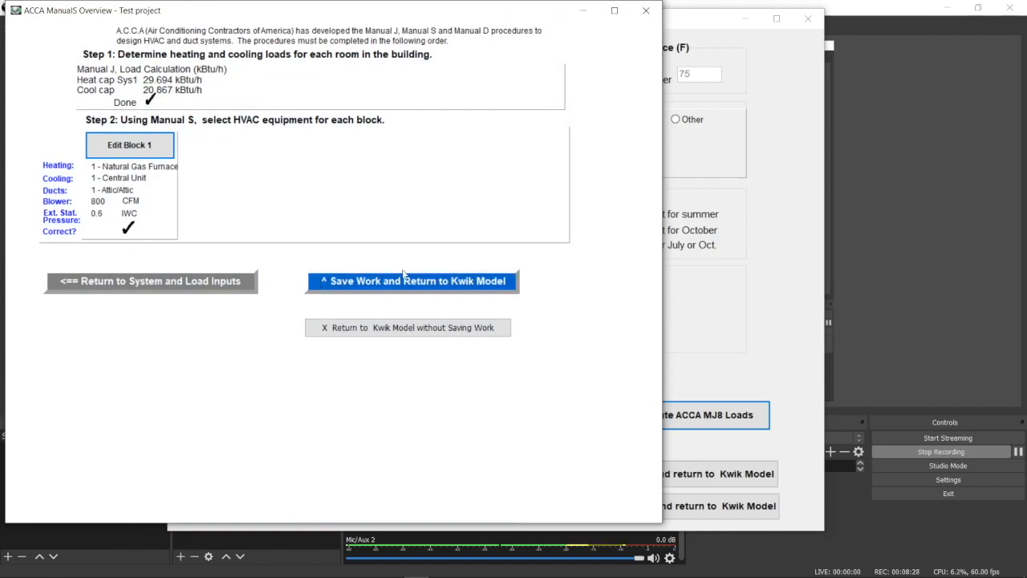
click(426, 286)
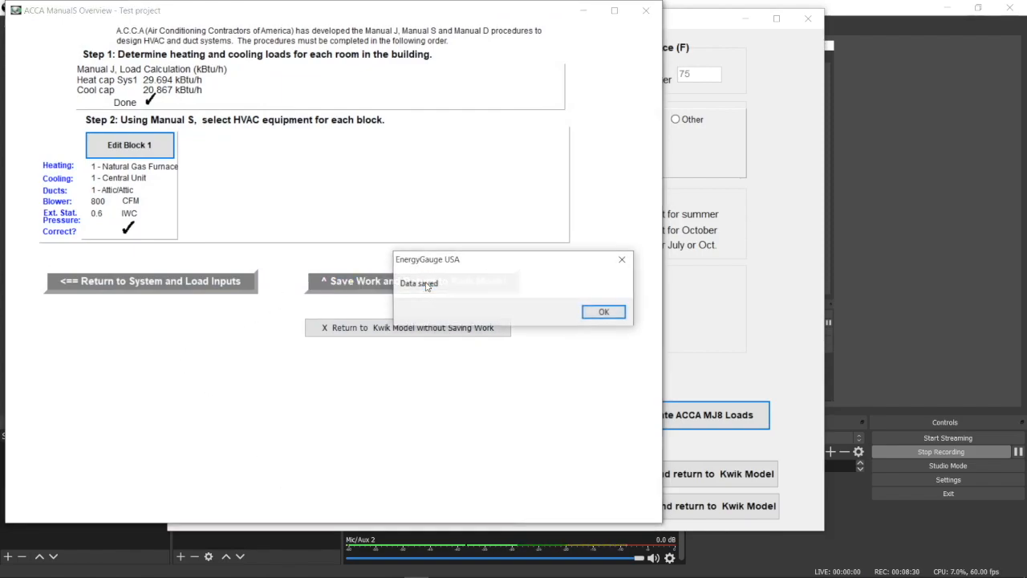
click(603, 312)
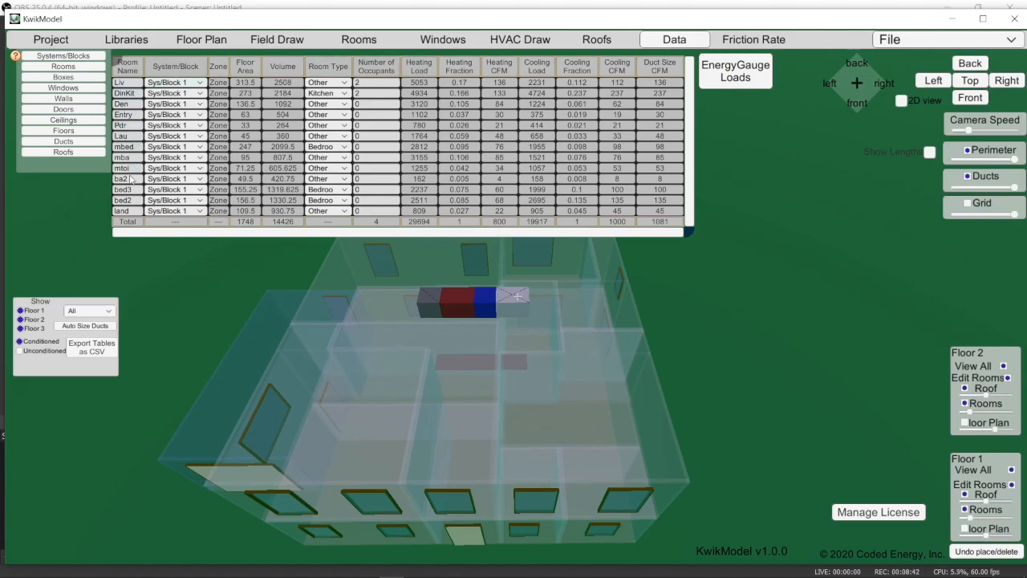
Examine the room loads and duct size CFM, highlighting individual rooms in the model and sorting the table by heating load
click(135, 86)
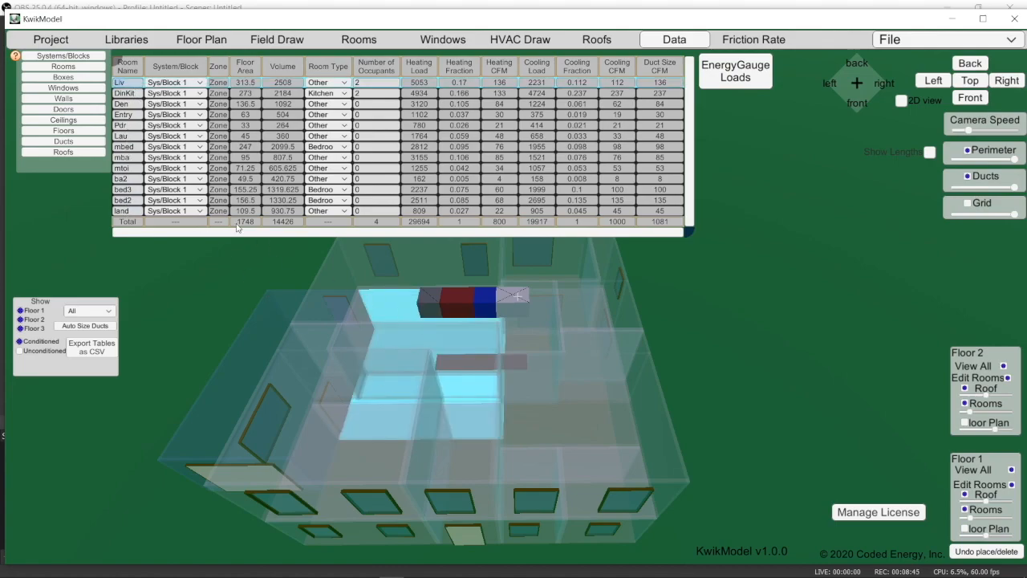
click(135, 104)
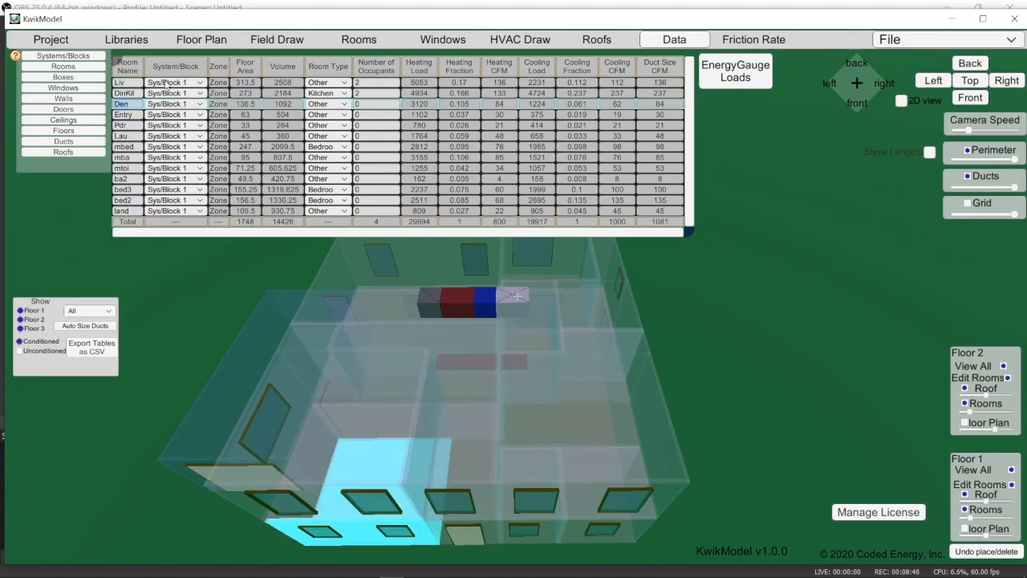
click(424, 67)
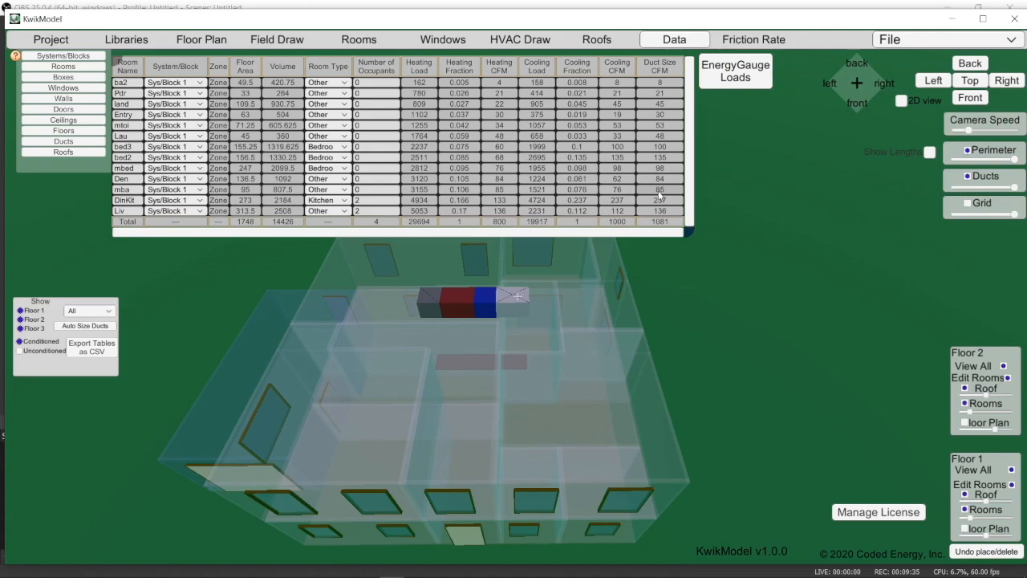
click(572, 190)
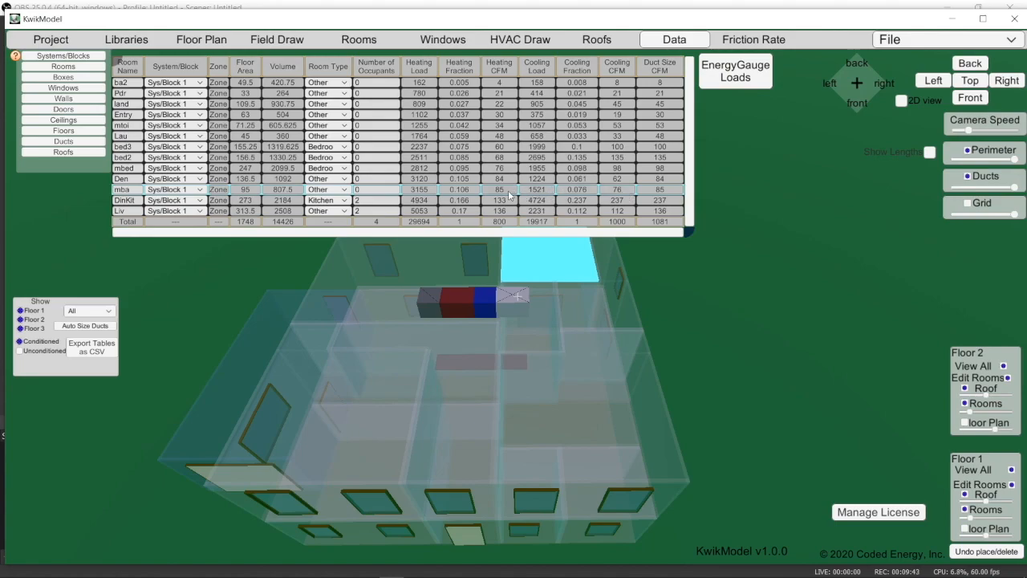
click(674, 212)
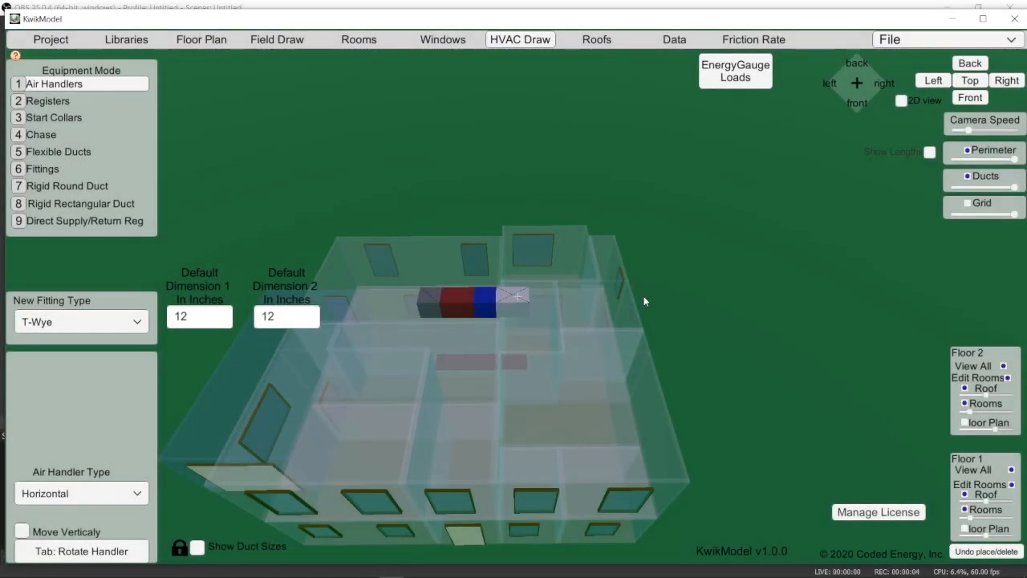
click(969, 97)
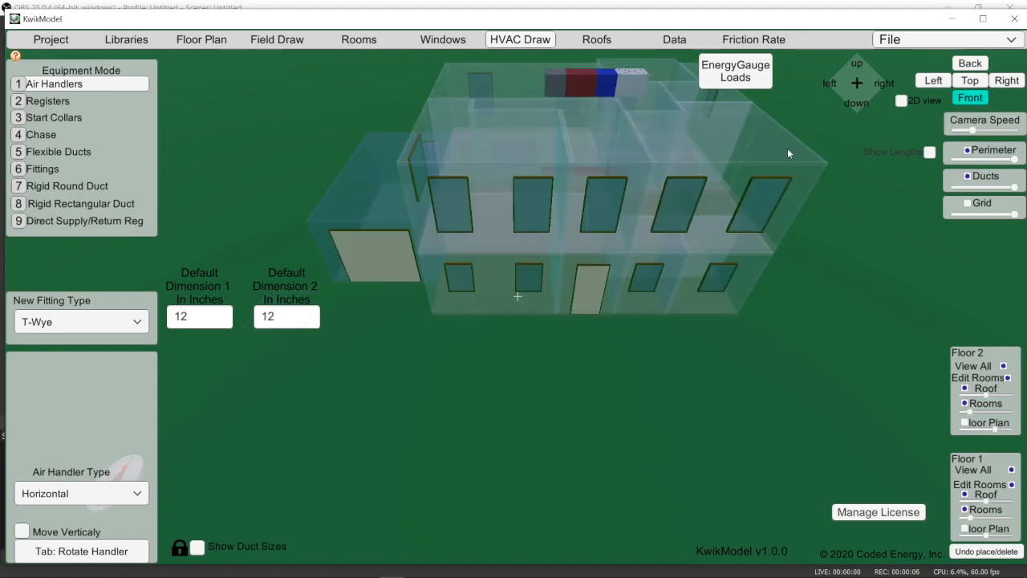
middle_drag(608, 152, 544, 354)
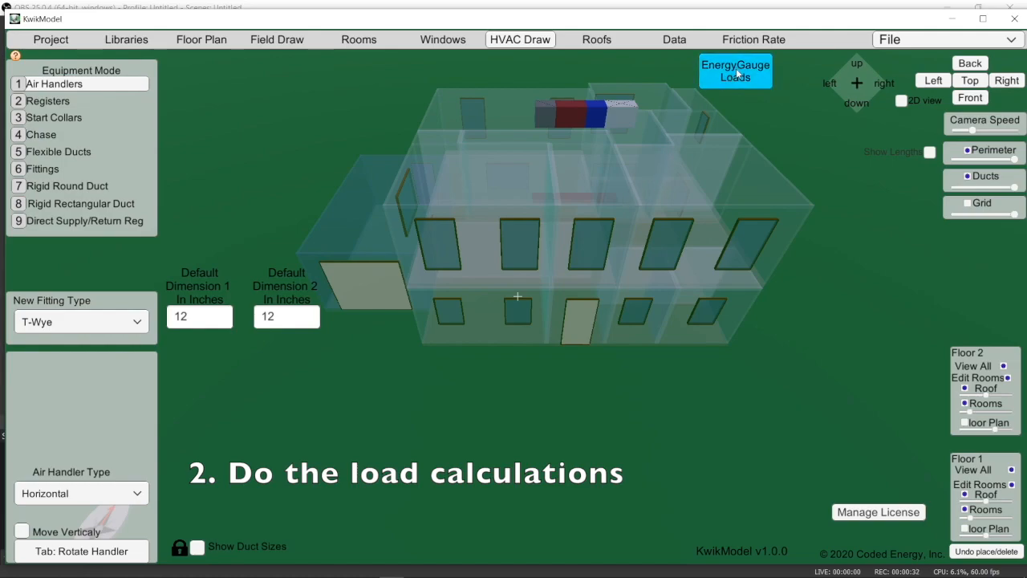
middle_drag(618, 178, 585, 323)
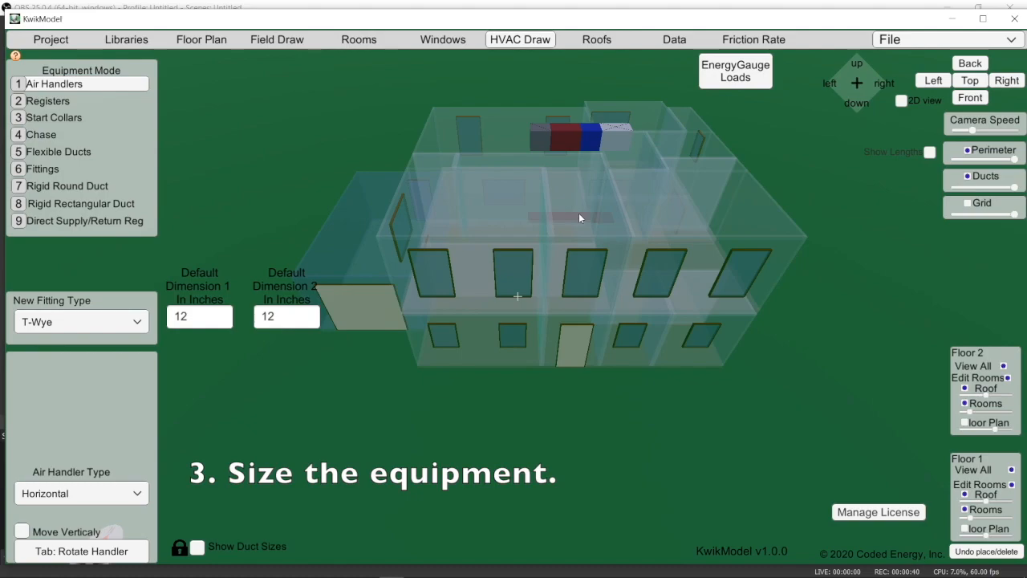
Review the room load and airflow table, then return to HVAC drawing and inspect the two-storey house from several angles
click(674, 41)
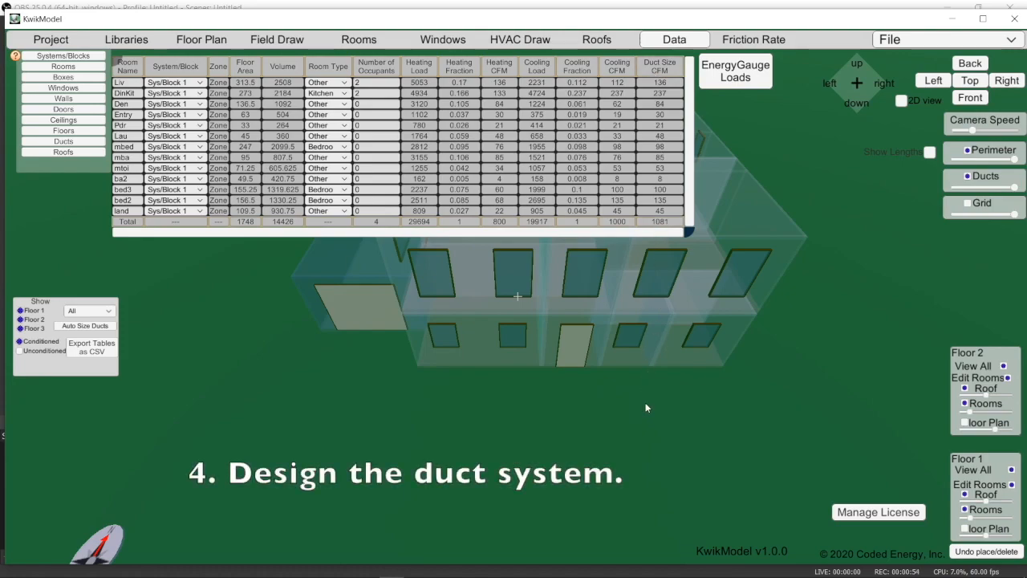
click(520, 39)
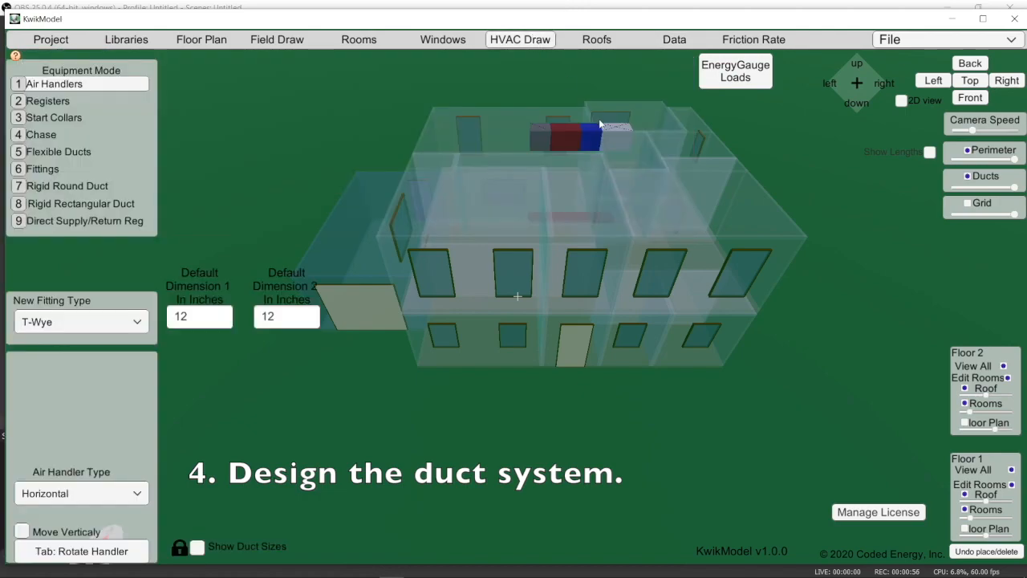
middle_drag(583, 259, 639, 312)
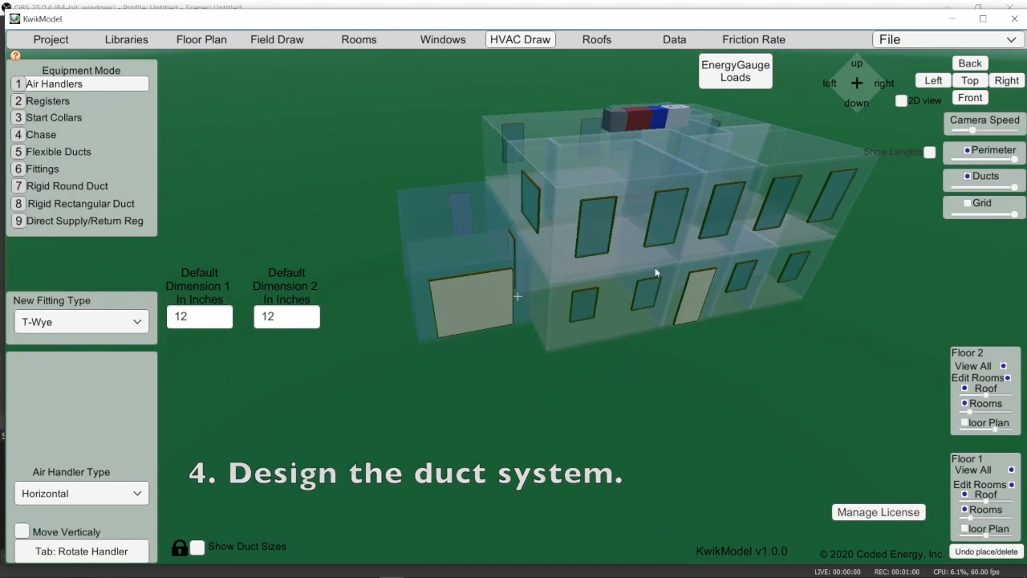
key(w)
key(d)
middle_drag(720, 356, 711, 363)
key(a)
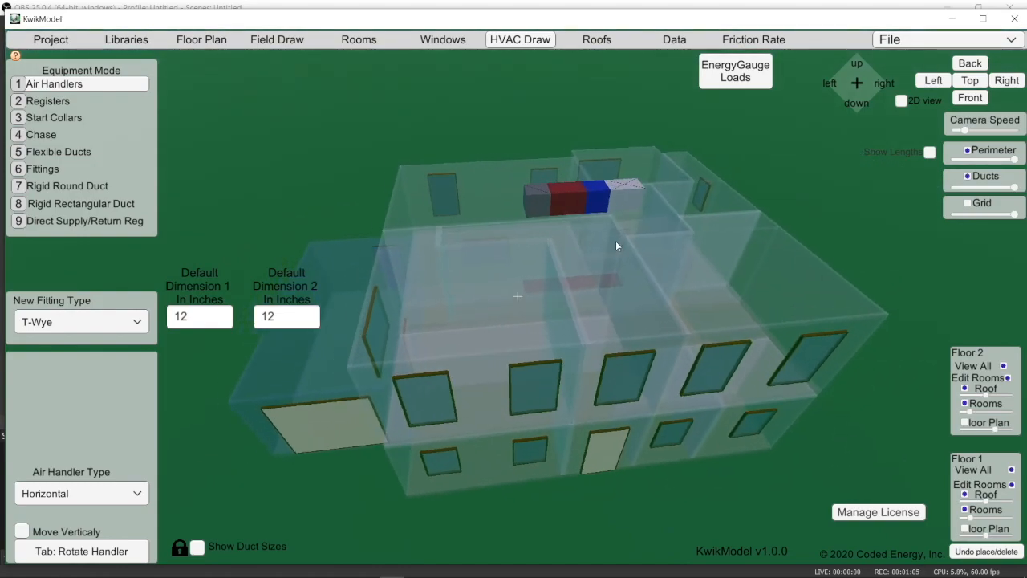
middle_drag(619, 329, 616, 331)
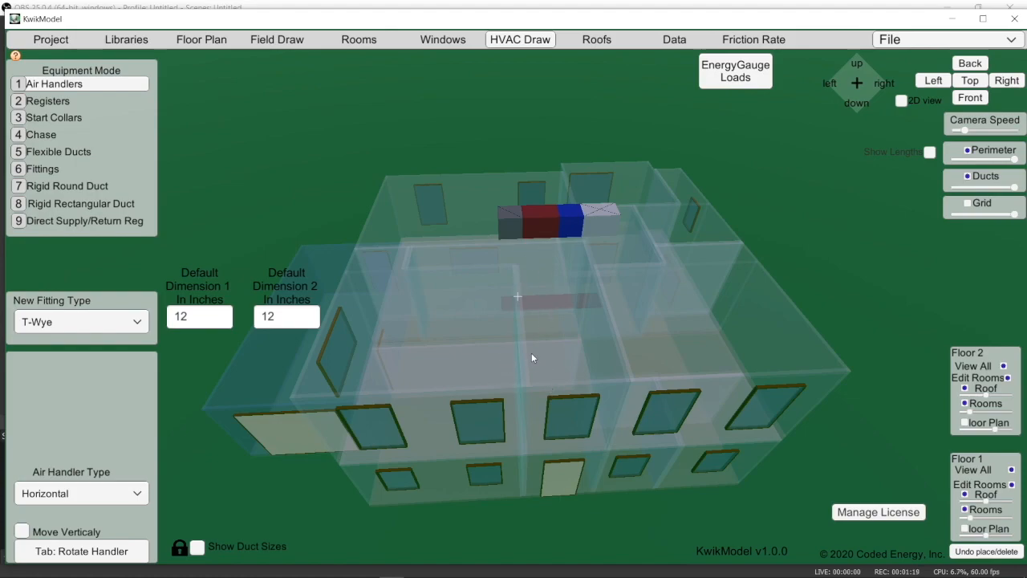
scroll(501, 287, down, 2)
middle_drag(584, 292, 703, 273)
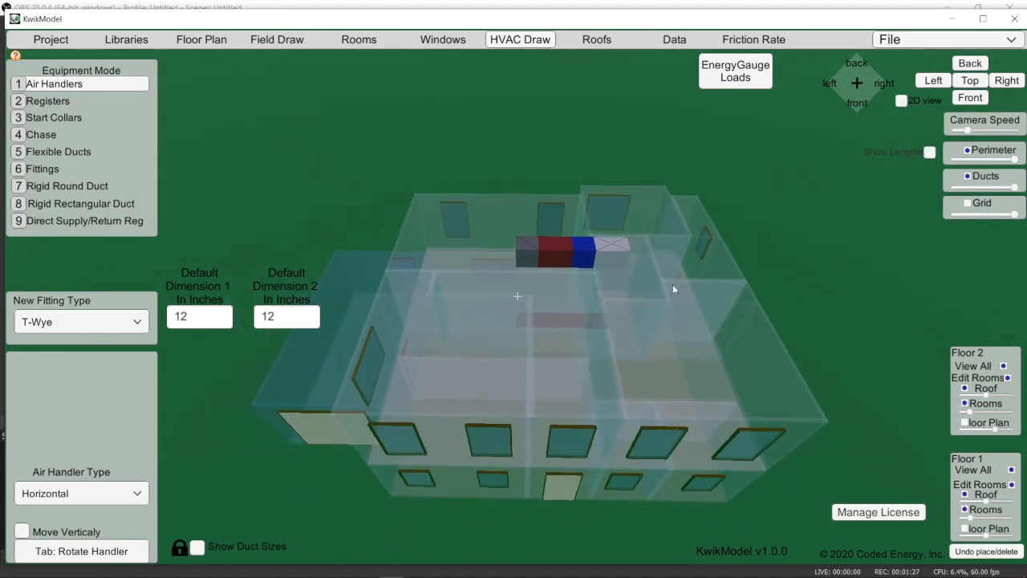
middle_drag(485, 307, 676, 311)
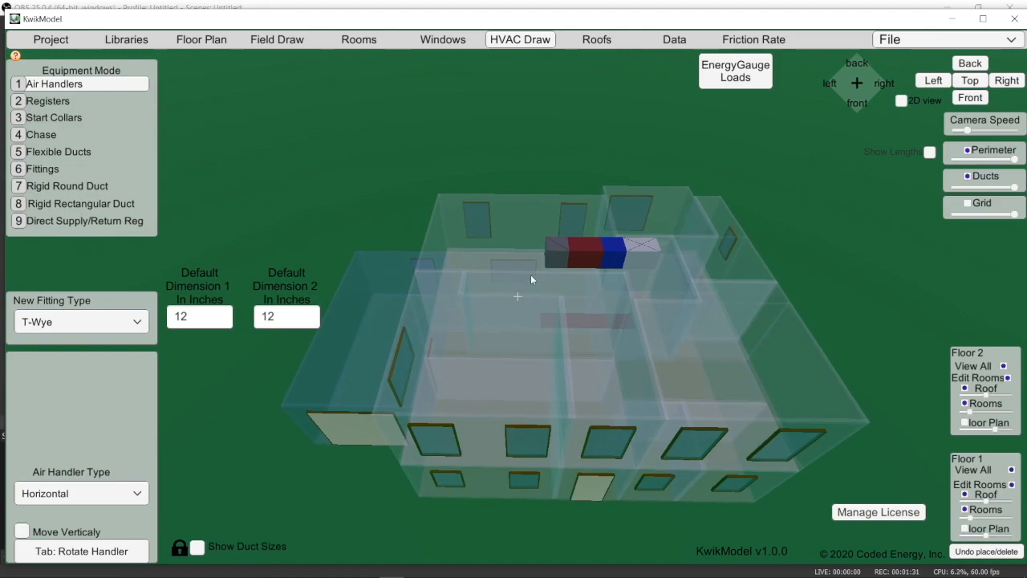
scroll(465, 263, down, 2)
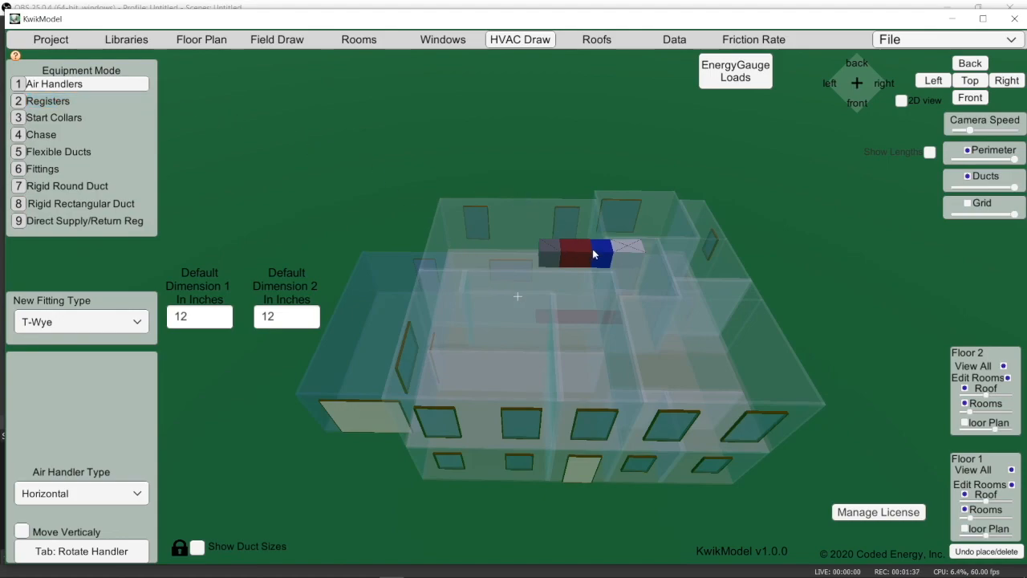
Inspect the dimensions of each section of the horizontal air handler: return plenum, furnace, coil and supply plenum
scroll(594, 254, up, 5)
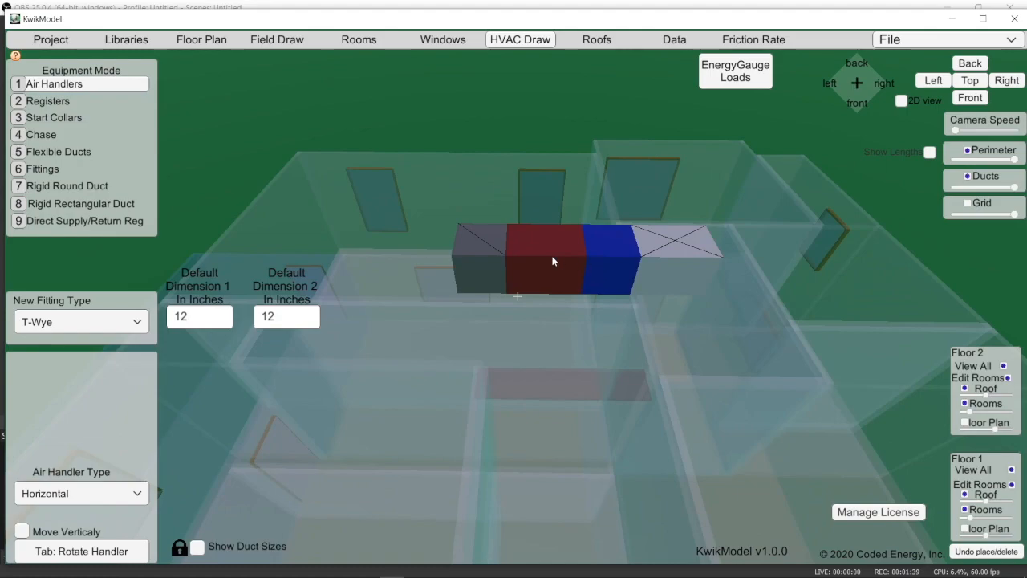
click(523, 251)
click(482, 255)
click(639, 253)
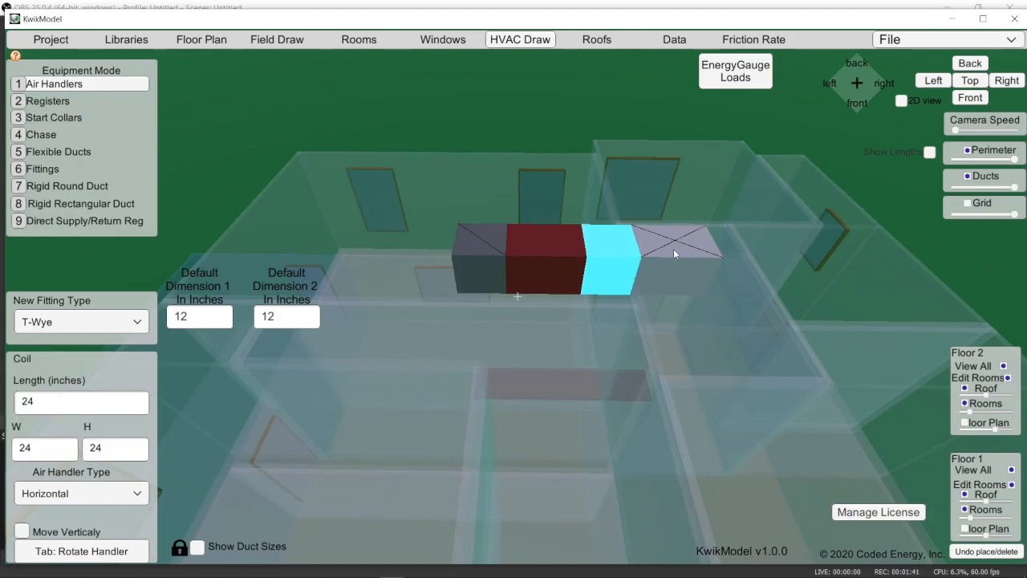
click(673, 248)
click(547, 251)
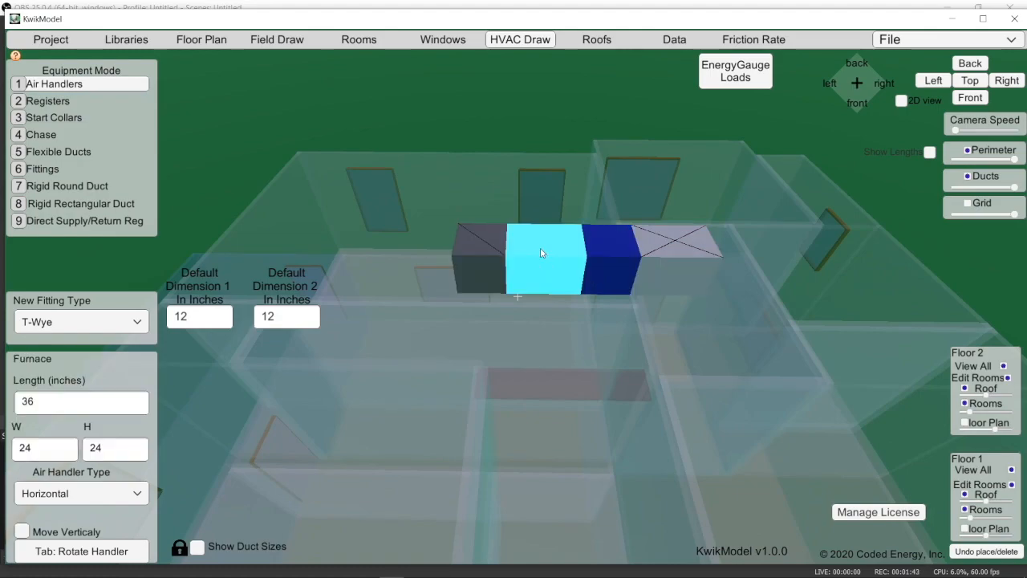
click(601, 246)
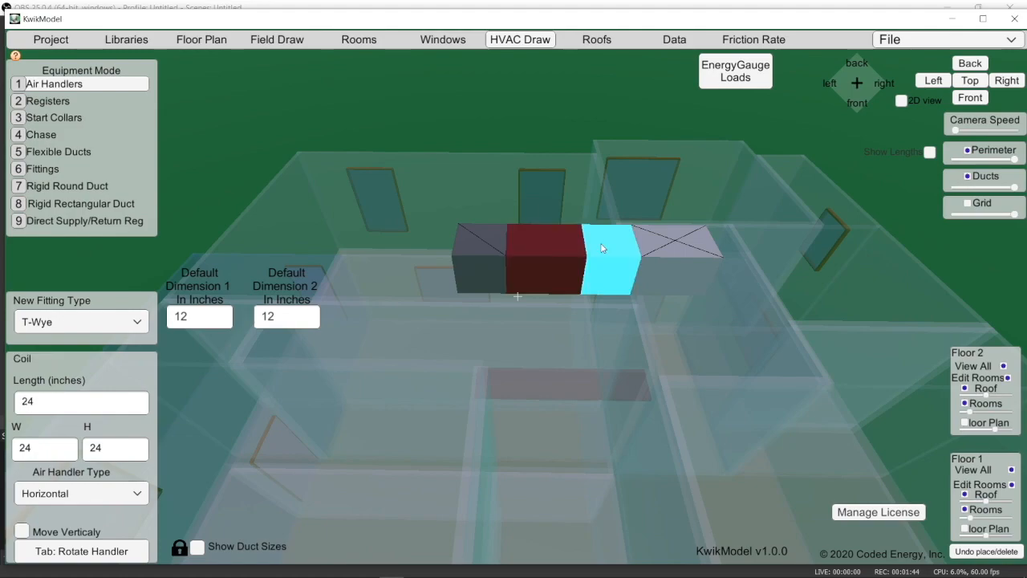
click(665, 246)
click(475, 250)
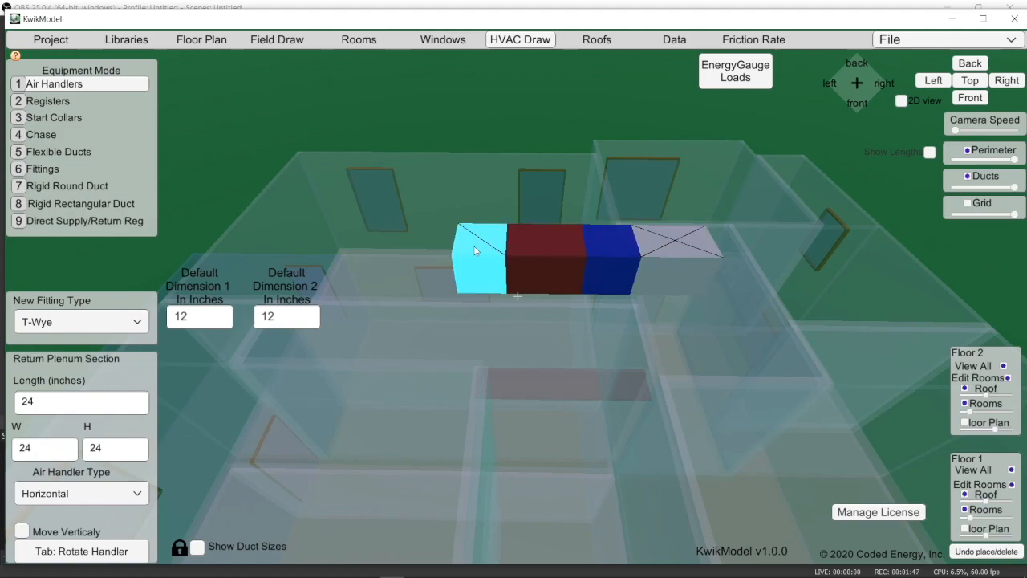
Place a 12 by 6 inch ceiling register in the master bedroom, just beyond the air handler's return plenum end
click(64, 103)
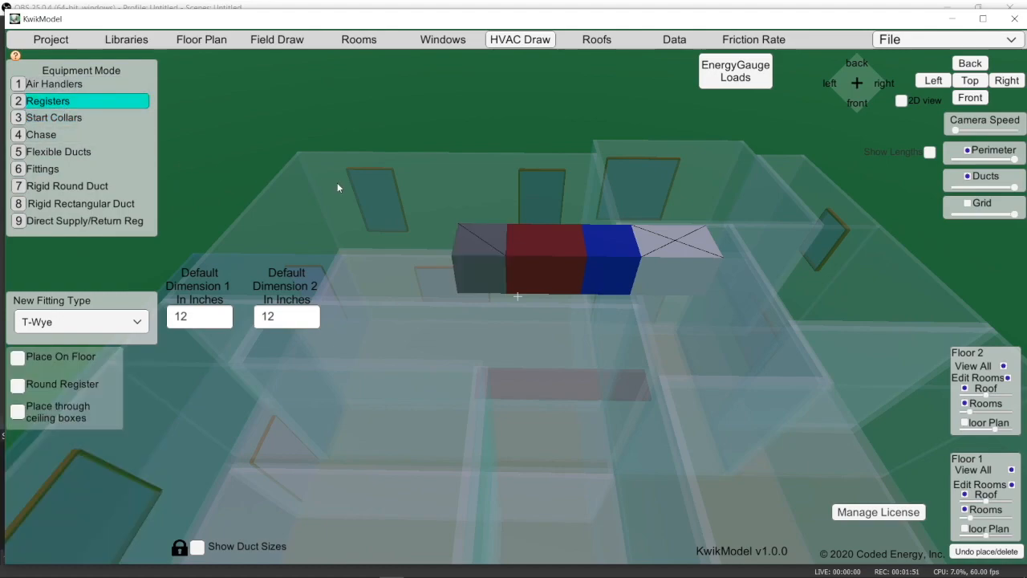
click(425, 226)
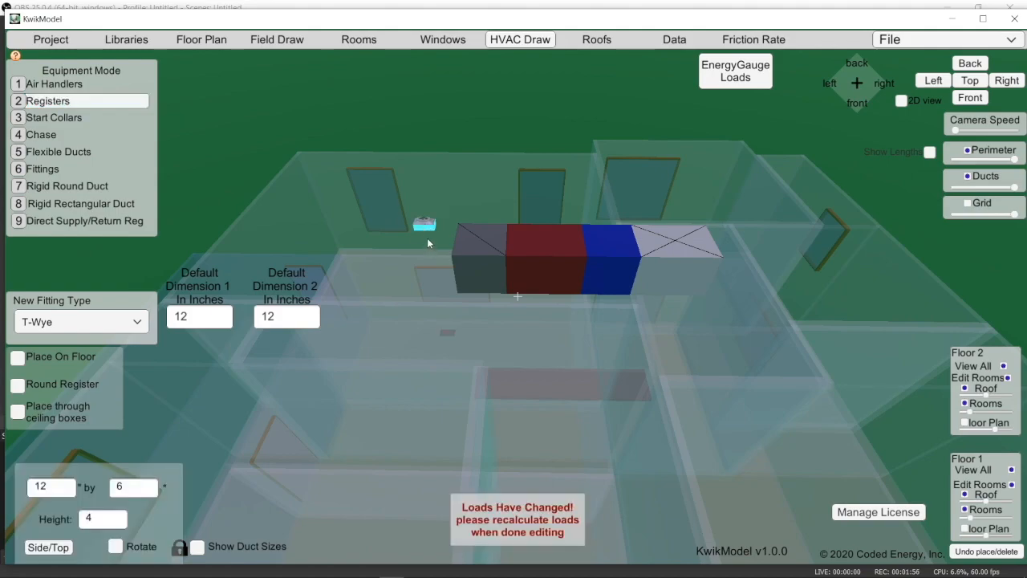
scroll(427, 243, up, 3)
scroll(427, 243, down, 2)
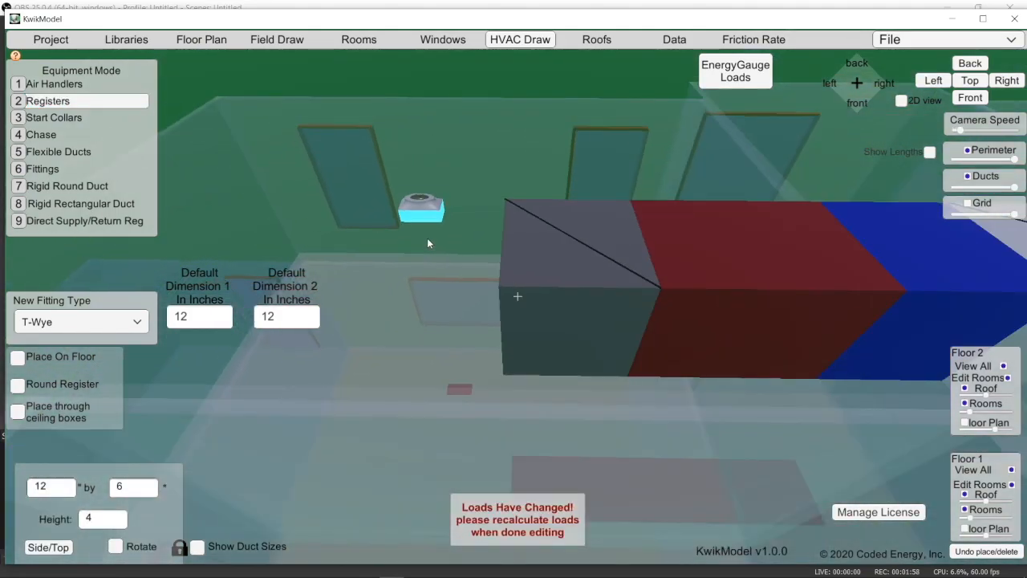
scroll(426, 238, down, 3)
drag(431, 199, 422, 232)
Try a side outlet on the master bedroom register, rotate it through its orientations, and restore the top outlet
click(48, 547)
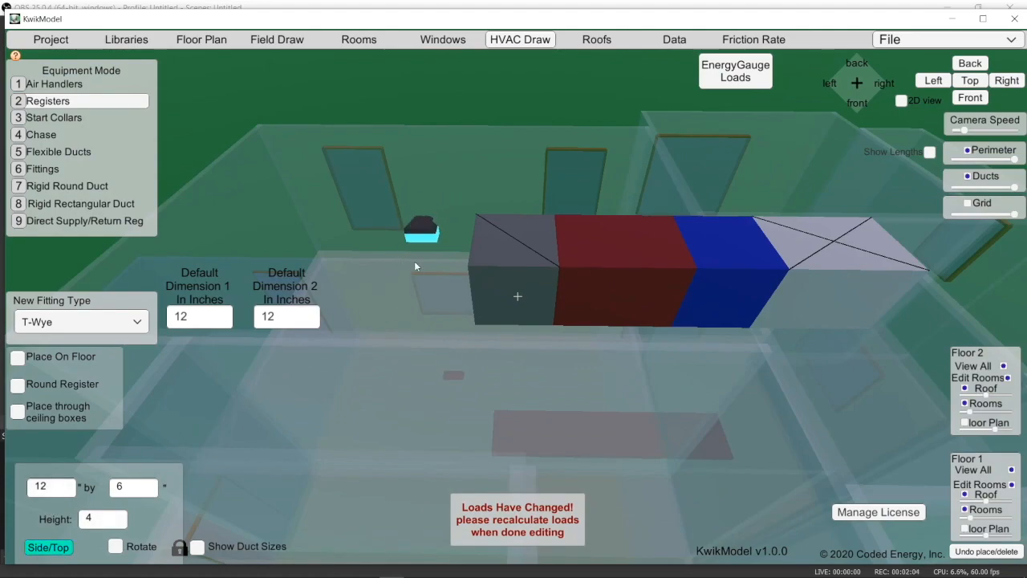
key(r)
key(r)
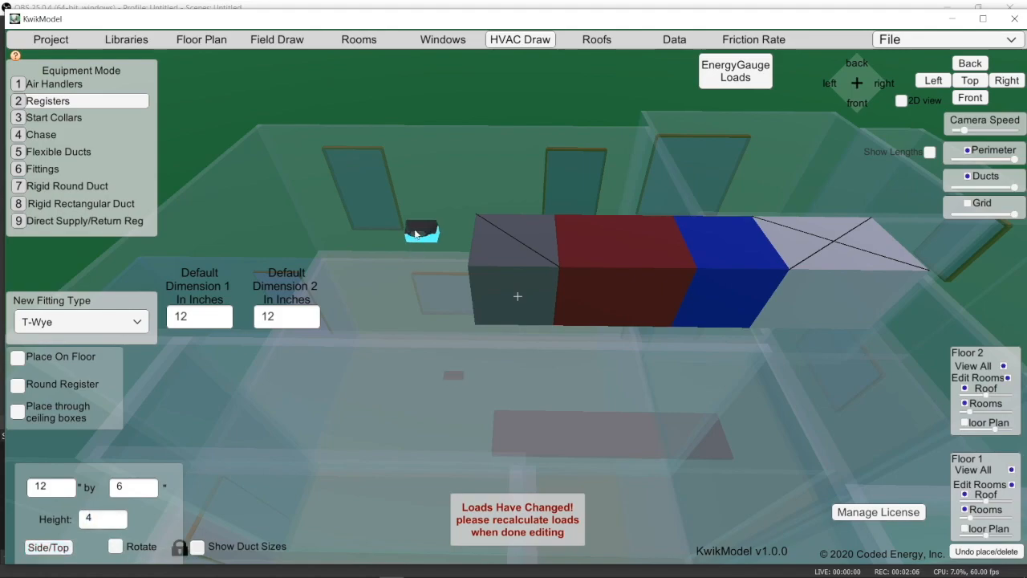
scroll(417, 236, up, 5)
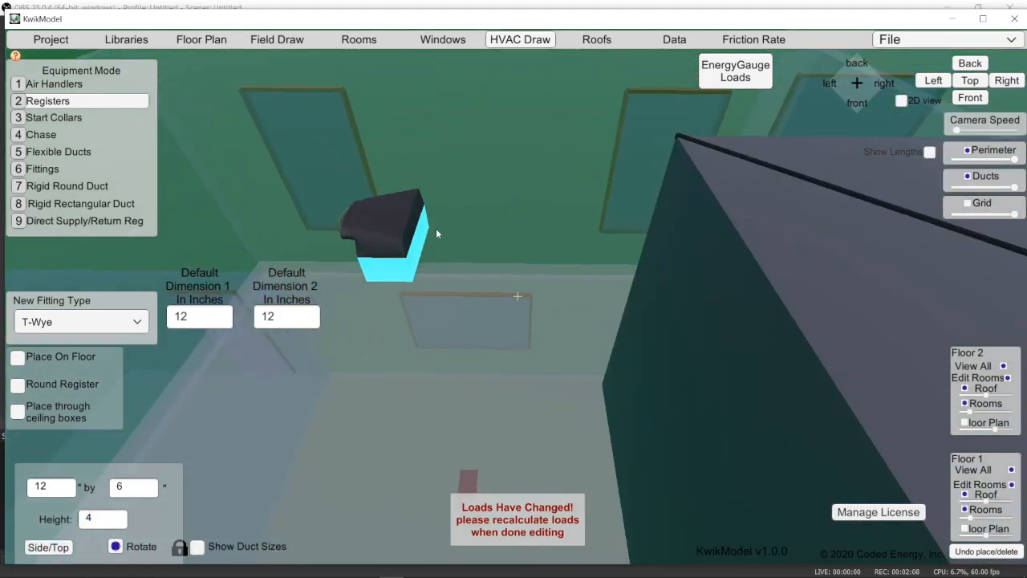
key(r)
key(r)
key(r)
scroll(435, 231, down, 3)
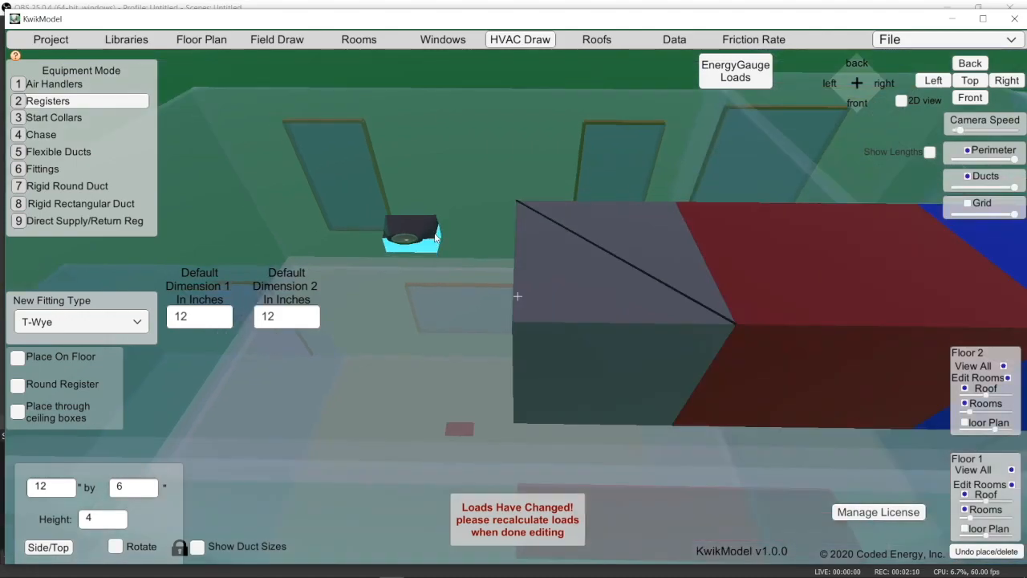
scroll(435, 236, down, 3)
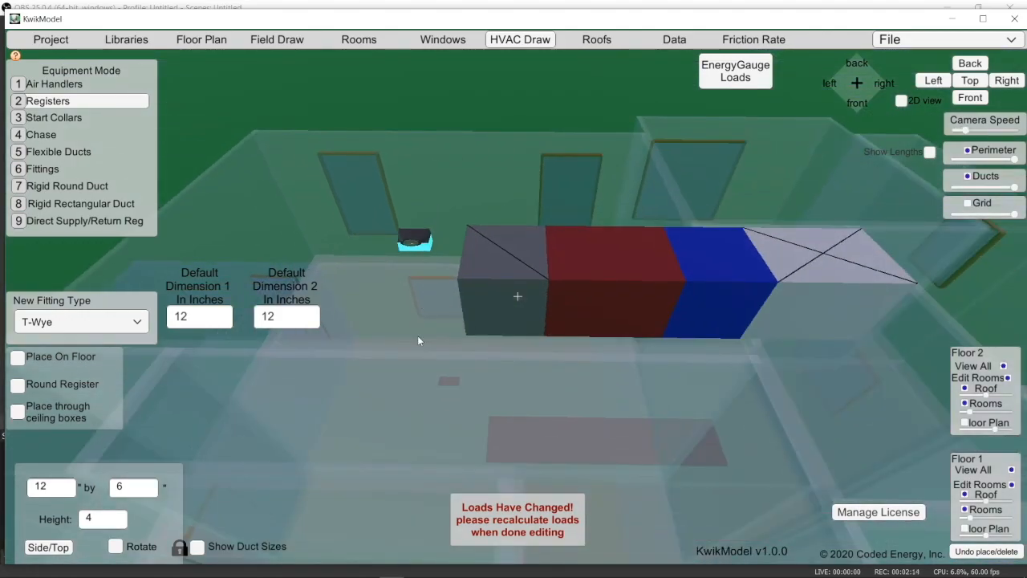
click(35, 553)
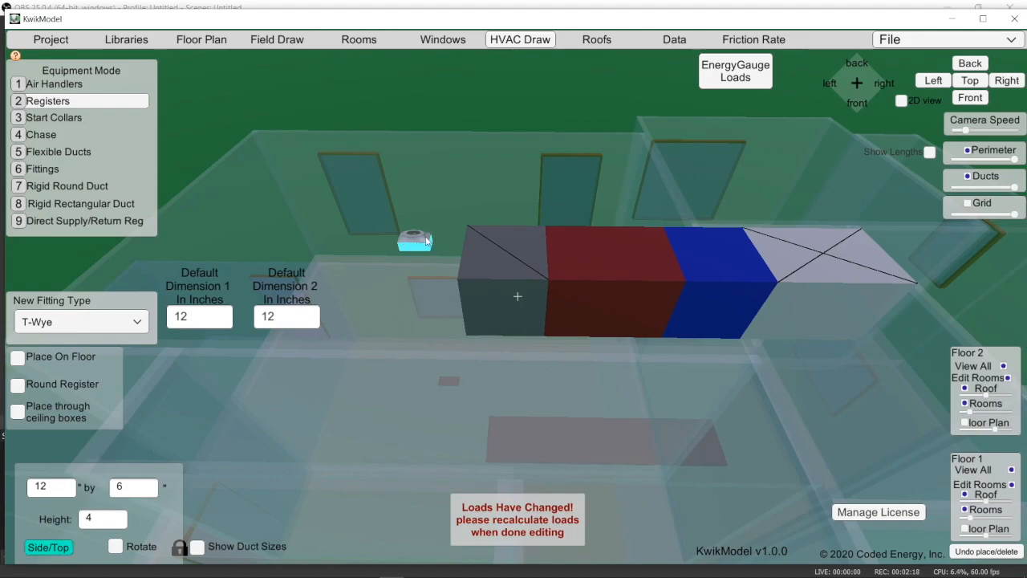
Shift the master bedroom register slightly toward the front of the house
scroll(415, 242, up, 3)
scroll(415, 242, down, 2)
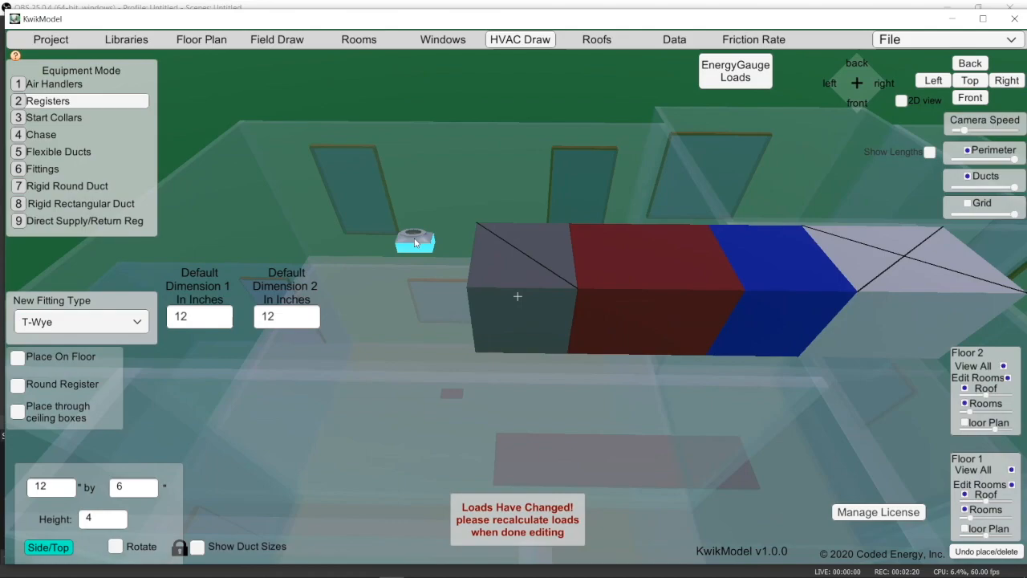
click(415, 244)
drag(414, 244, 416, 250)
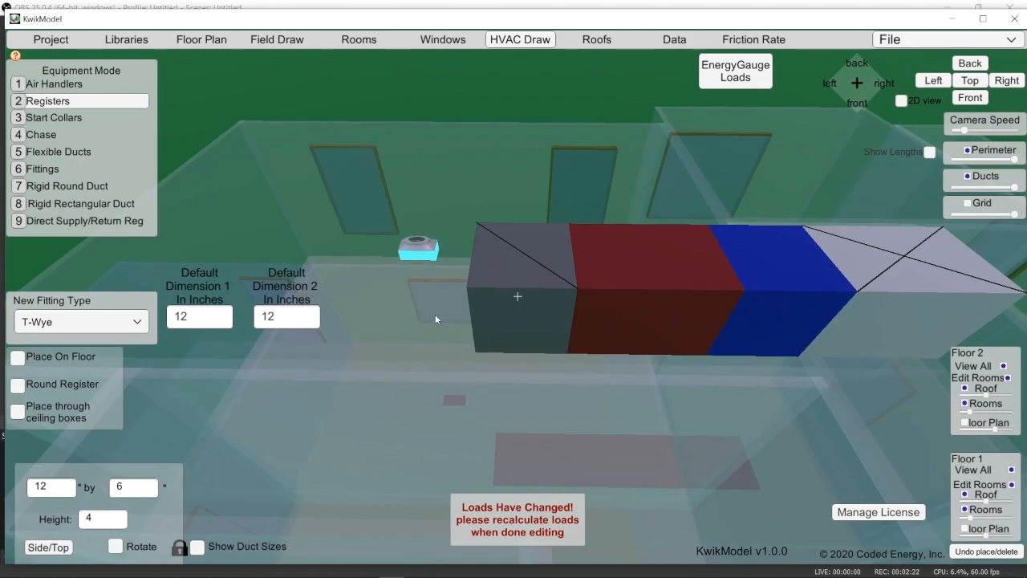
Show the Floor 2 floor plan under the model, switch to the top view and leave the register deselected
right_drag(467, 406, 740, 391)
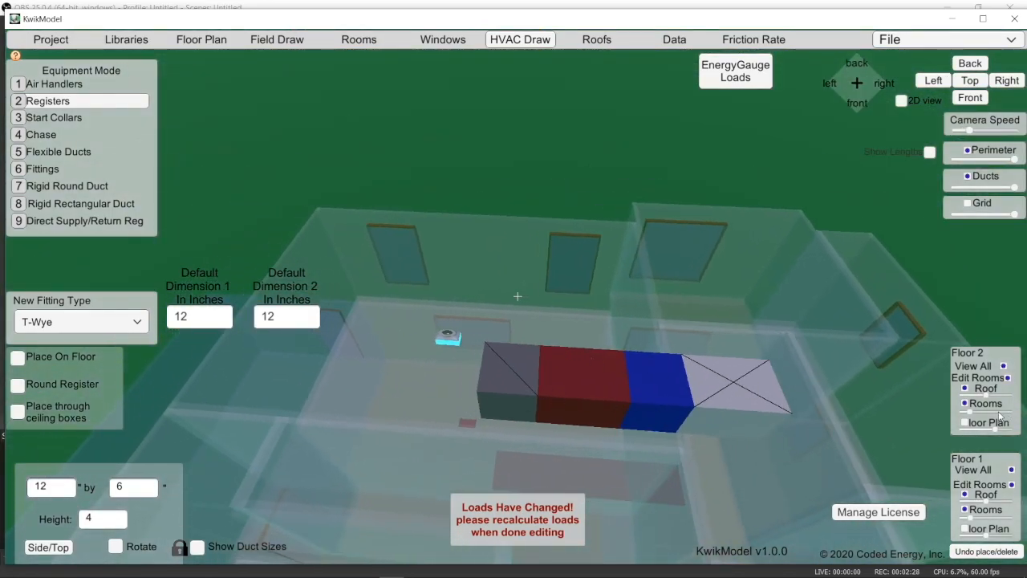
click(965, 422)
key(w)
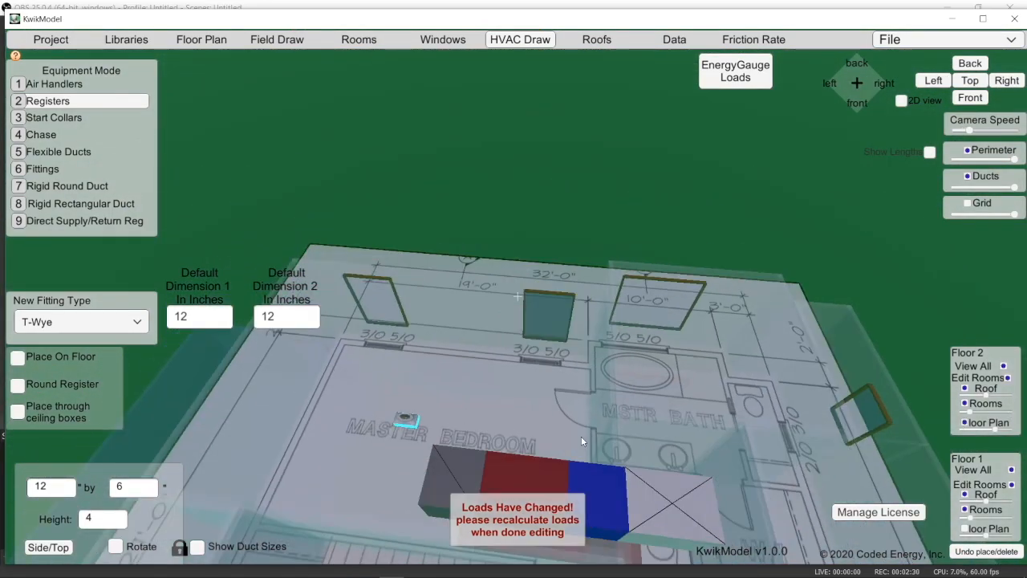
right_drag(582, 432, 569, 449)
key(s)
key(a)
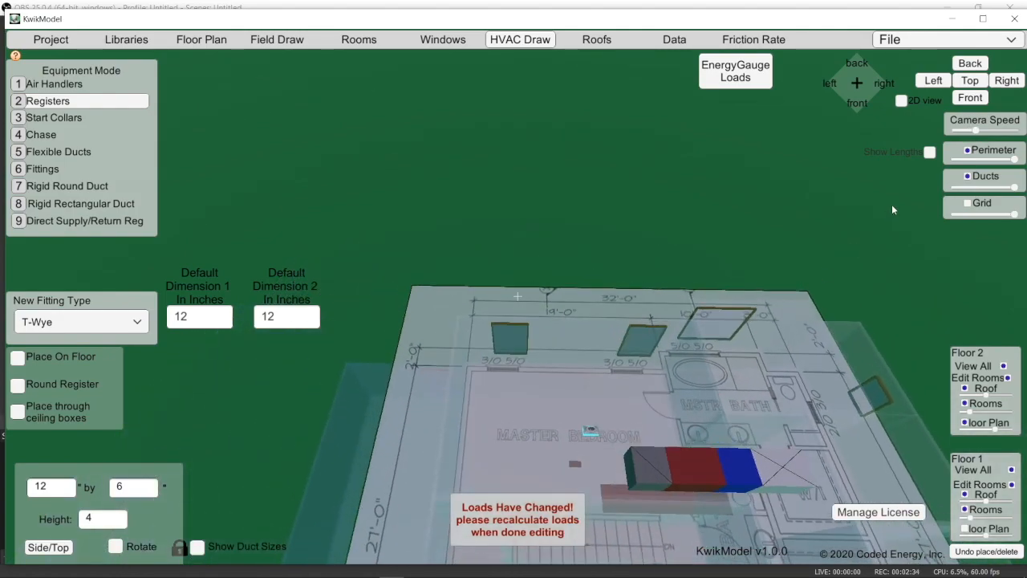
click(970, 81)
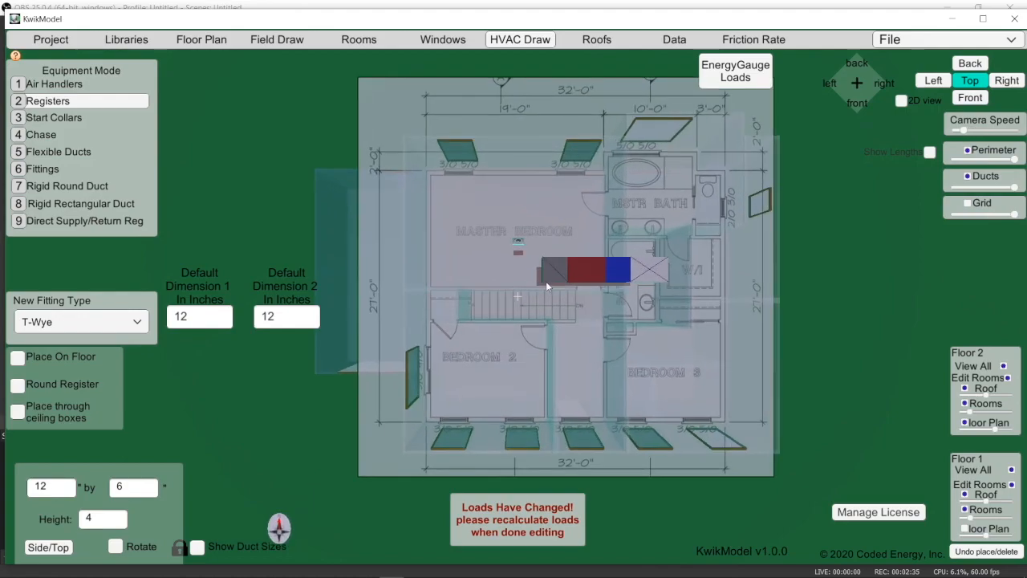
scroll(546, 275, up, 3)
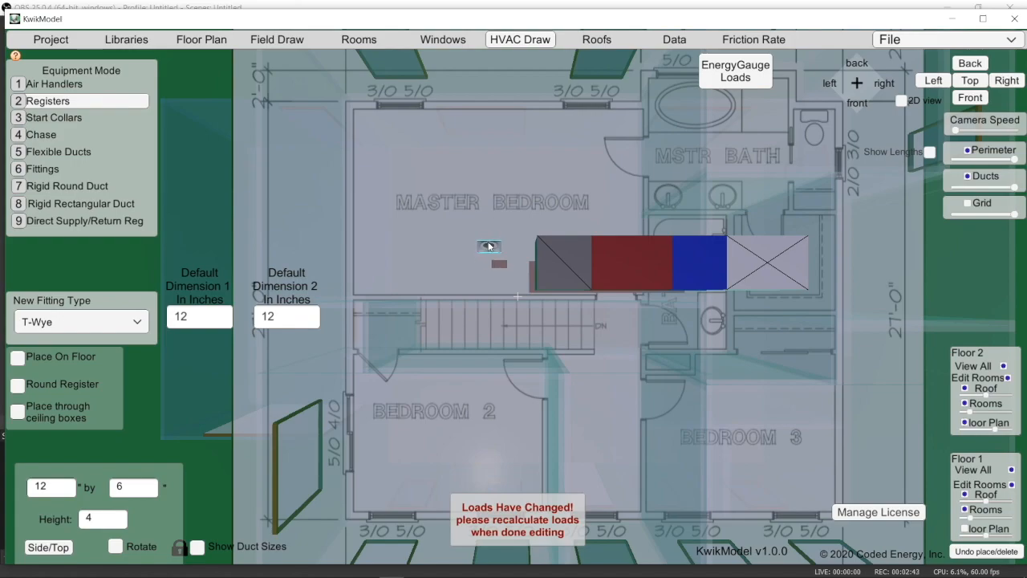
click(488, 246)
click(655, 257)
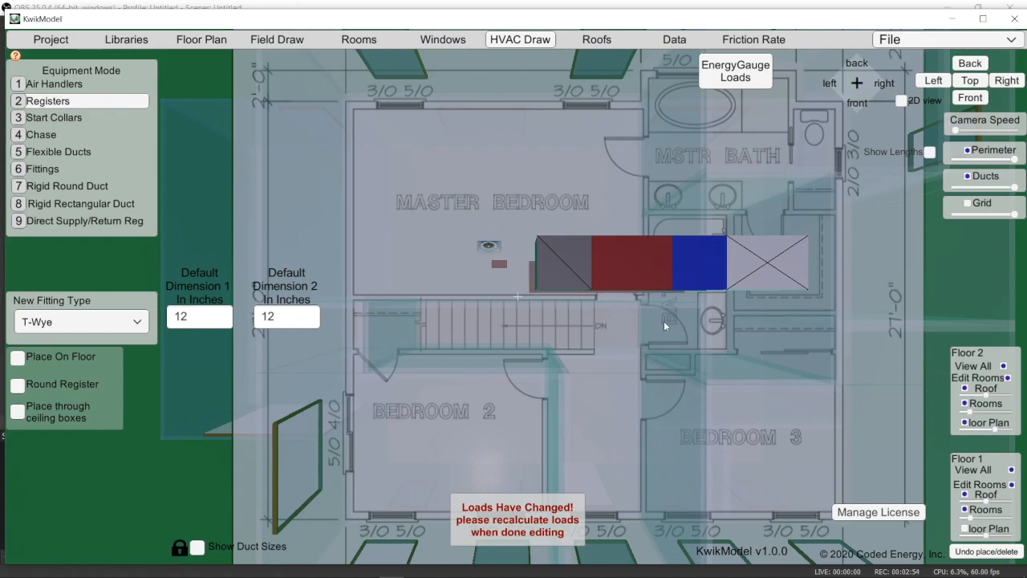
Move the air handler toward the front of the house, centring it across the hall between Bedroom 2 and Bedroom 3
middle_drag(661, 328, 492, 182)
scroll(503, 194, down, 1)
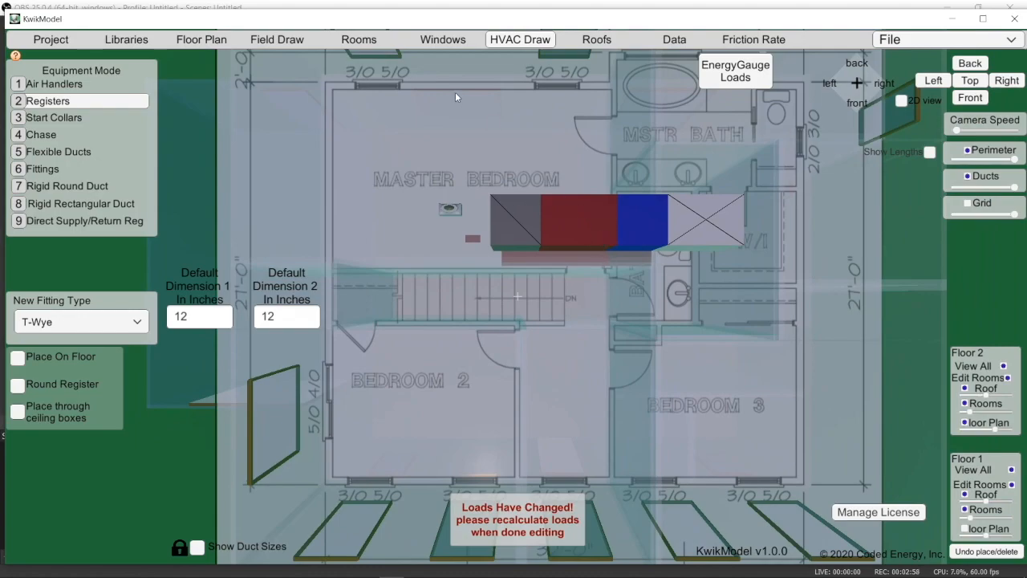
click(73, 84)
drag(579, 210, 521, 328)
middle_drag(637, 288, 451, 252)
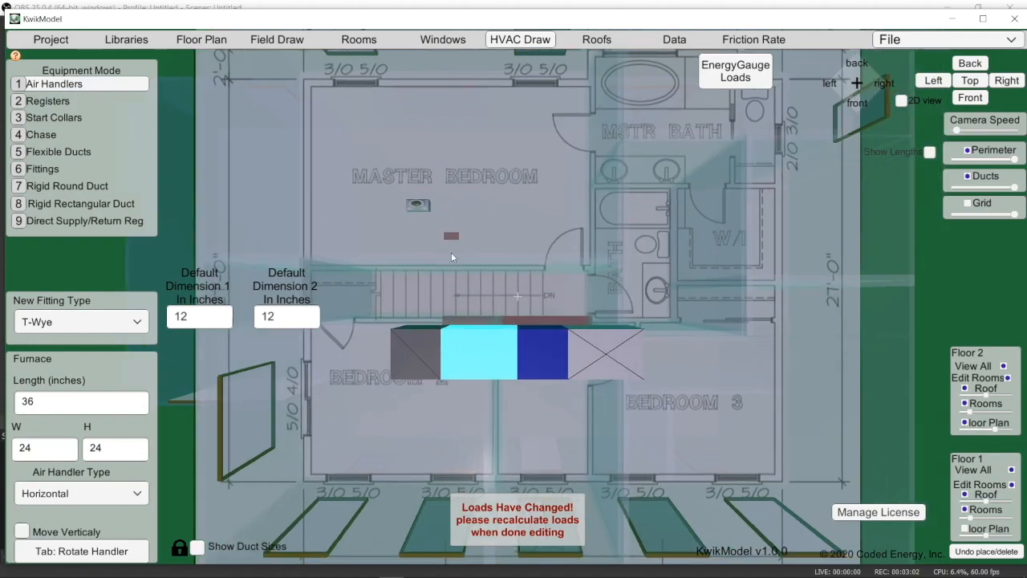
mouse_move(637, 256)
middle_down()
mouse_move(445, 241)
mouse_move(485, 238)
middle_up()
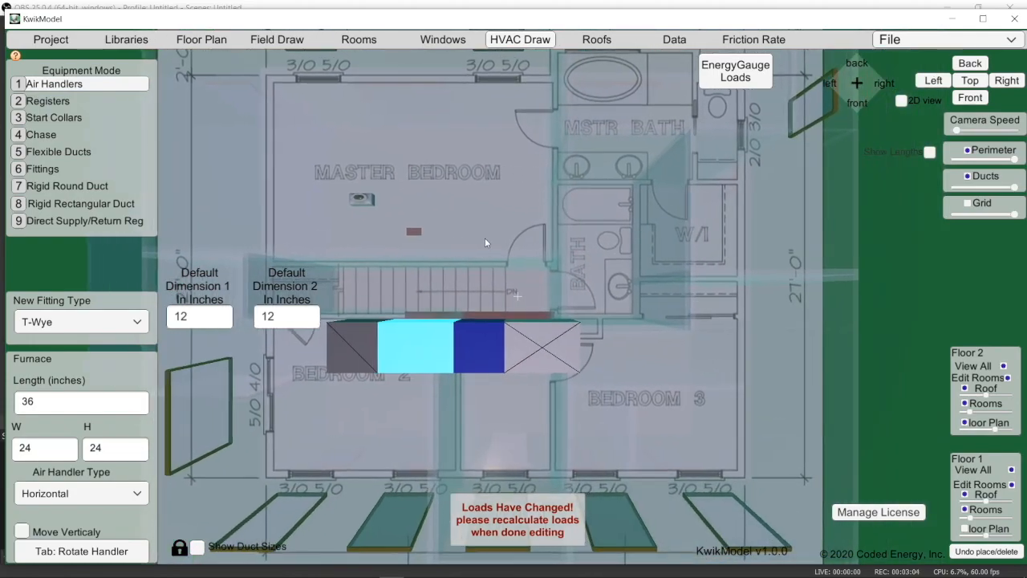
drag(482, 324, 546, 343)
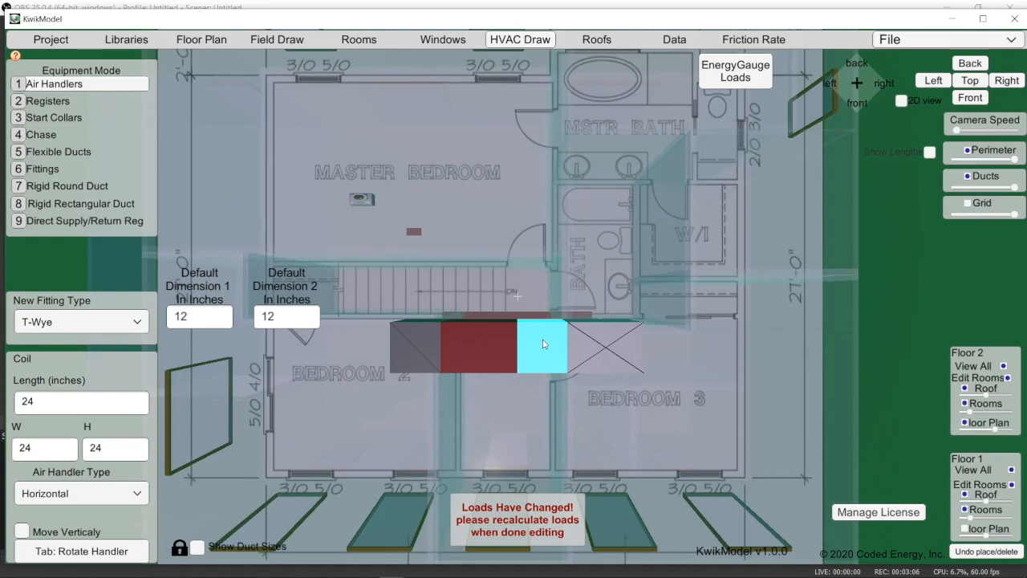
middle_drag(651, 284, 628, 211)
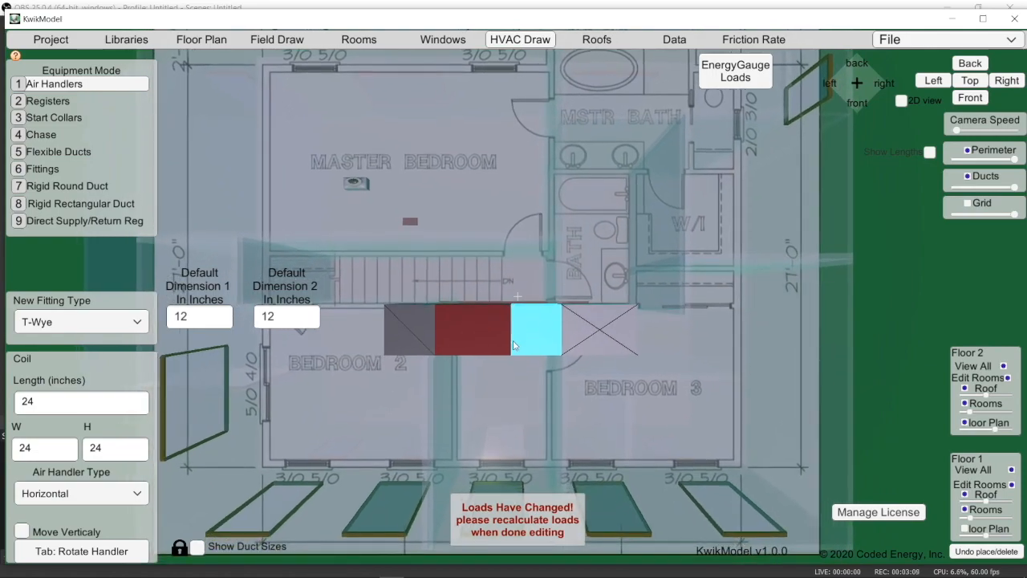
middle_drag(504, 339, 661, 214)
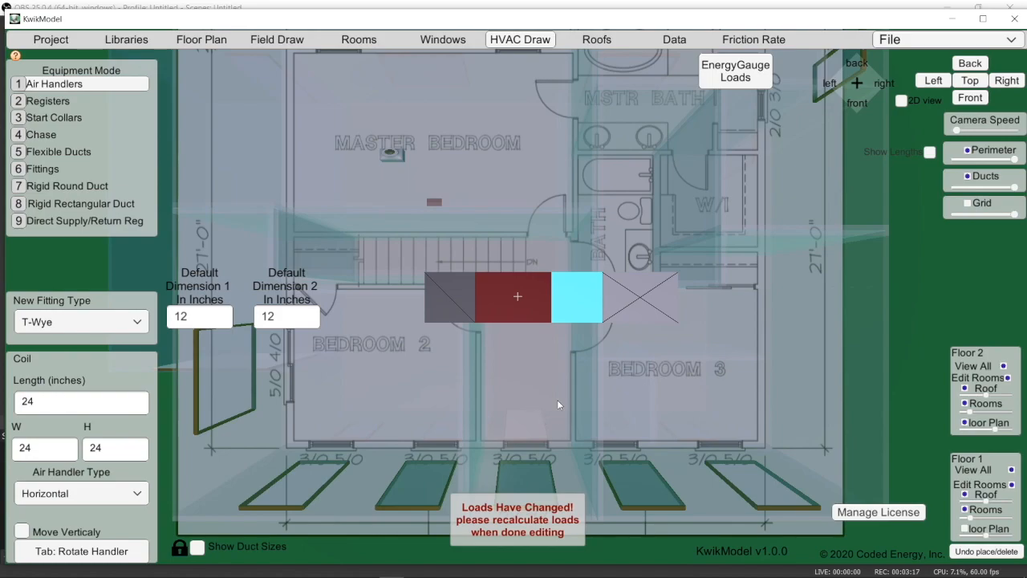
key(a)
scroll(582, 345, down, 2)
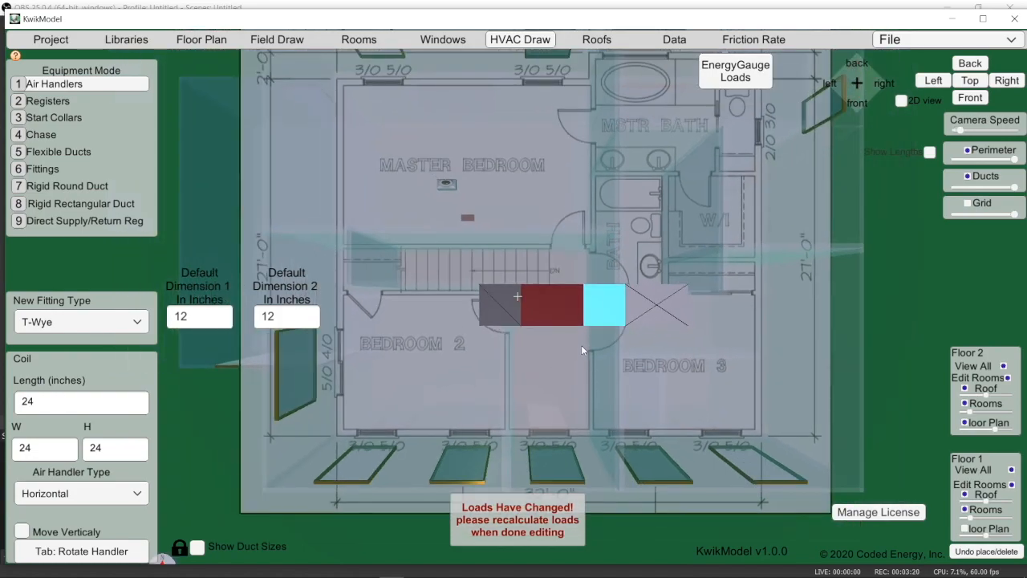
mouse_move(564, 359)
right_down()
mouse_move(527, 334)
mouse_move(496, 230)
mouse_move(448, 235)
mouse_move(667, 295)
mouse_move(645, 337)
mouse_move(560, 369)
right_up()
click(970, 80)
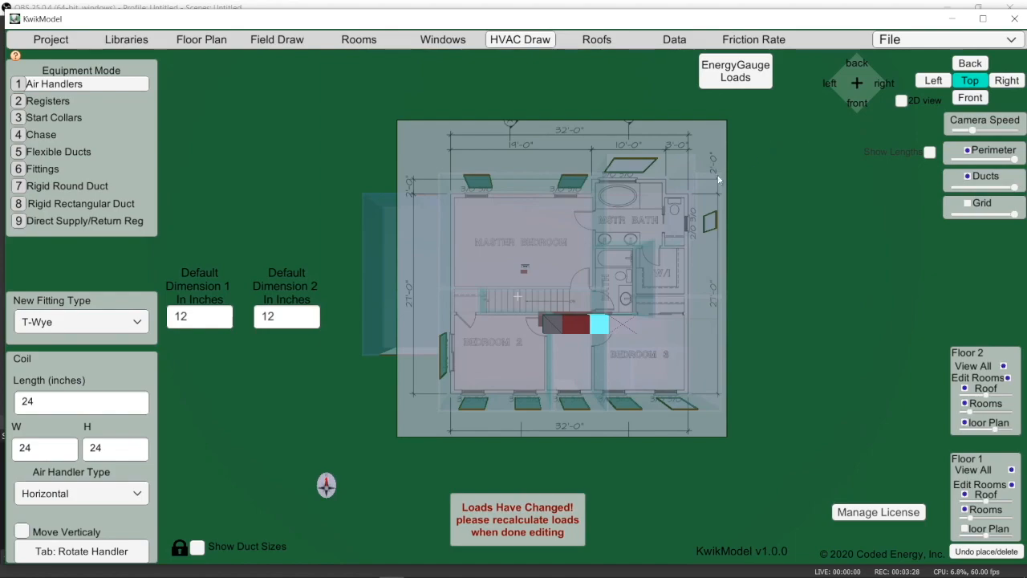
scroll(578, 269, up, 5)
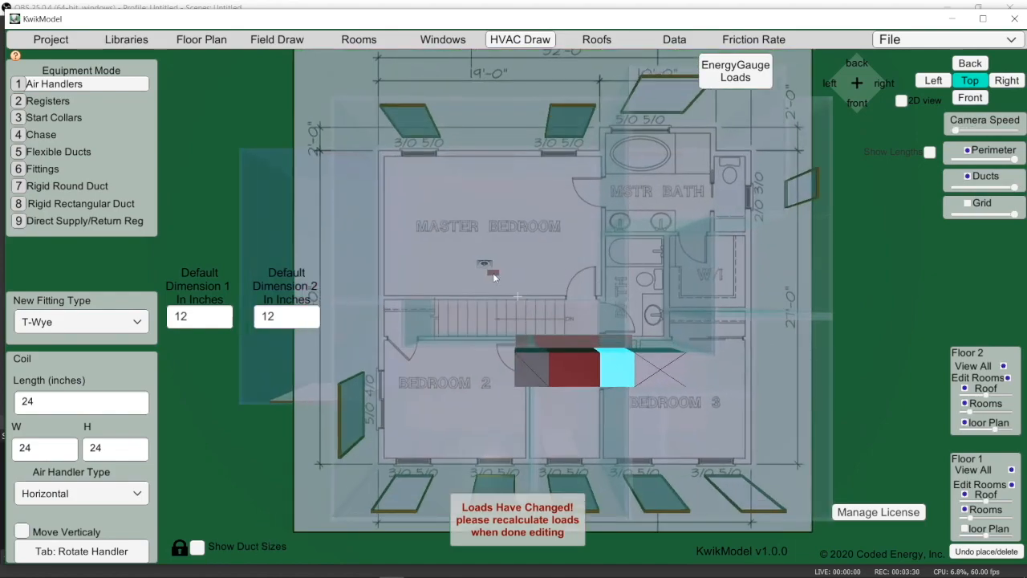
click(469, 369)
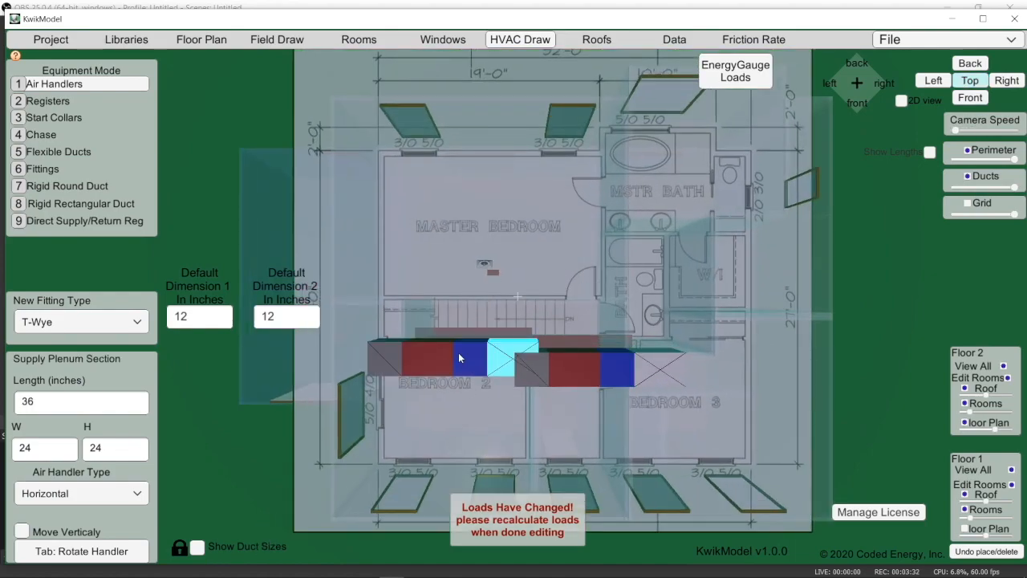
key(Escape)
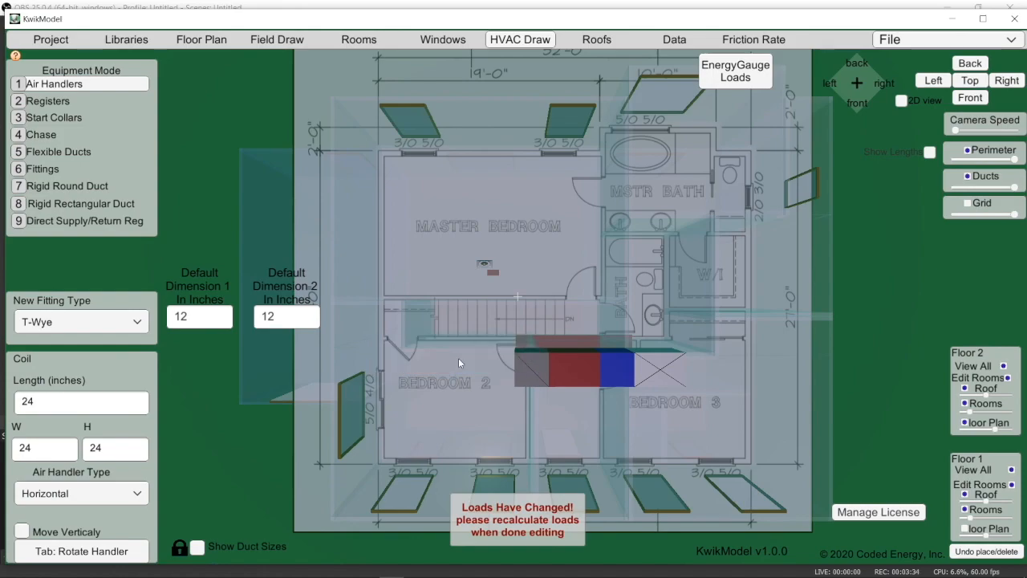
Place 12 by 6 inch registers in Bedroom 2, at the front of the space between the front bedrooms, and in Bedroom 3
click(88, 102)
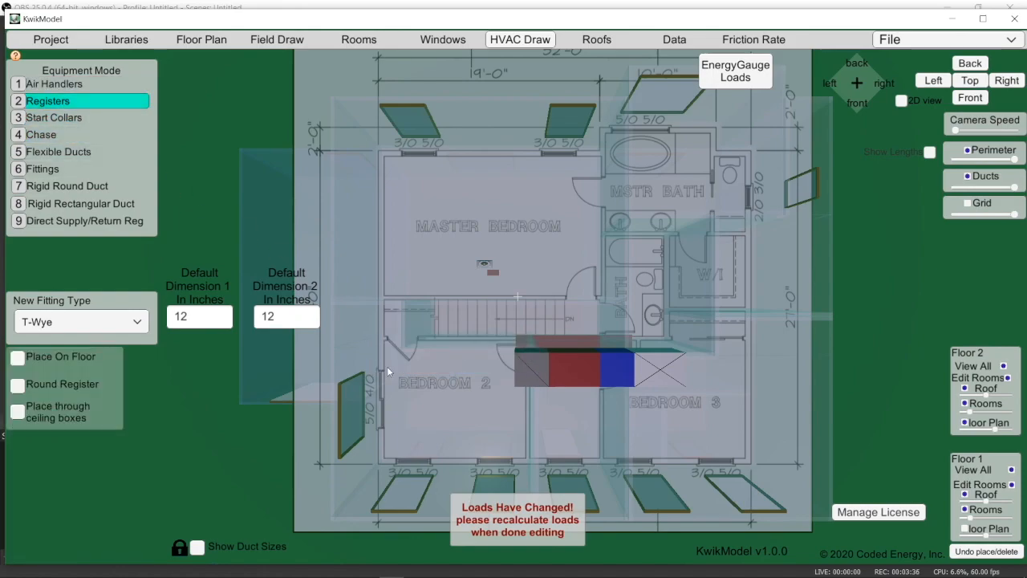
click(458, 366)
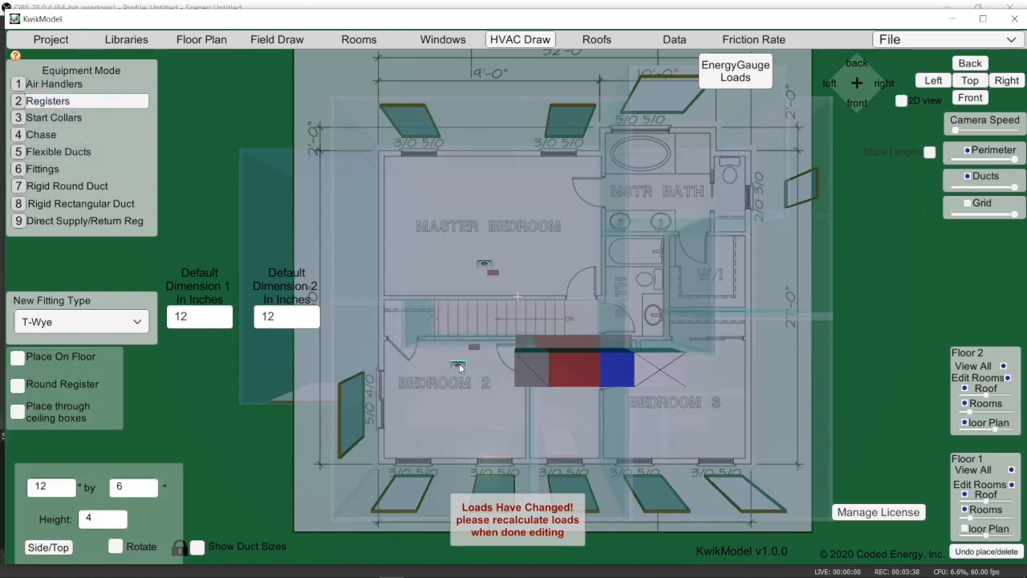
click(581, 451)
click(580, 491)
middle_drag(584, 441, 547, 202)
middle_drag(606, 446, 585, 247)
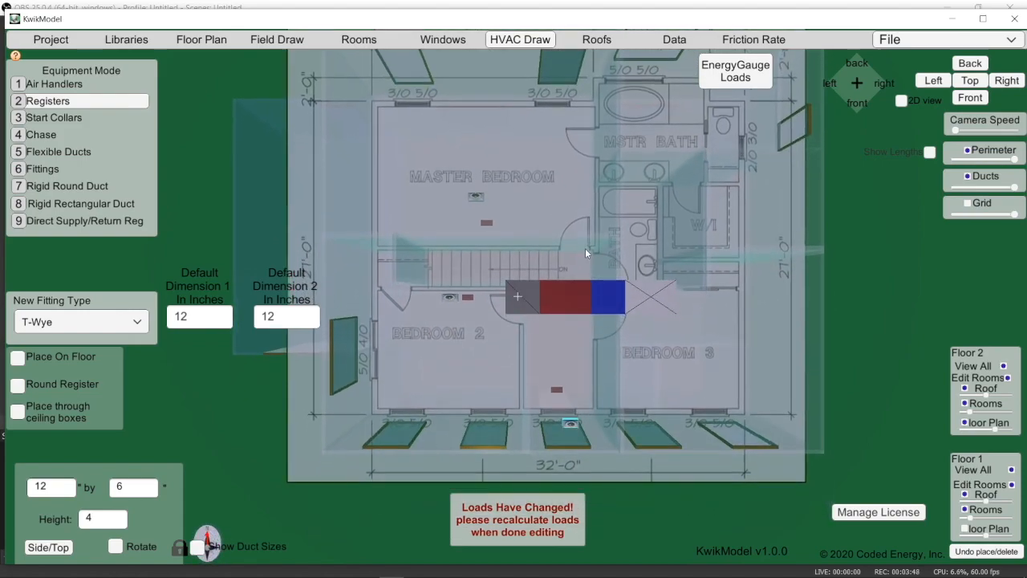
drag(572, 424, 577, 425)
click(686, 326)
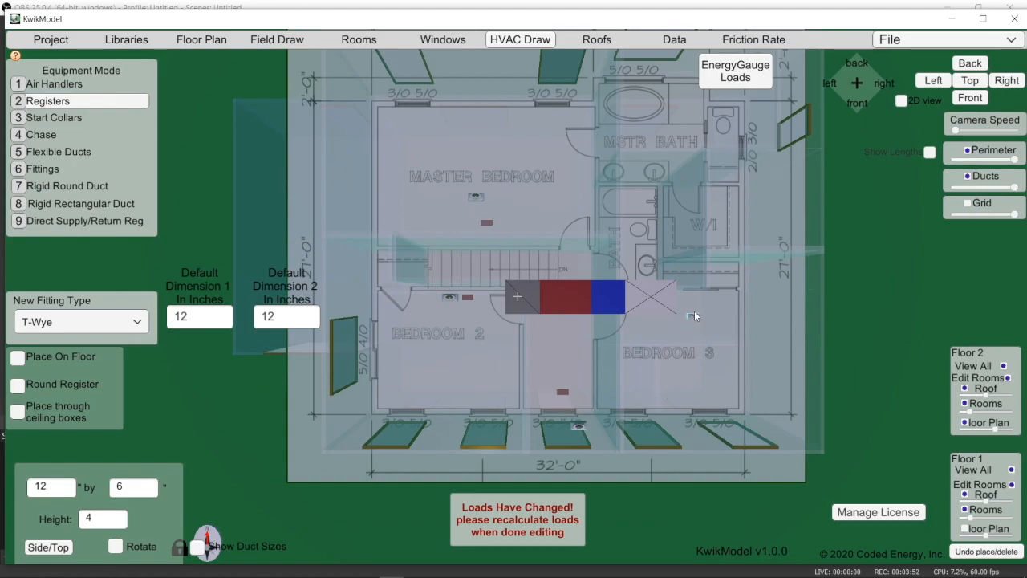
Place 12 by 6 inch registers in the master bath, its toilet compartment and the hall bath, rotating the last two
middle_drag(678, 254, 495, 365)
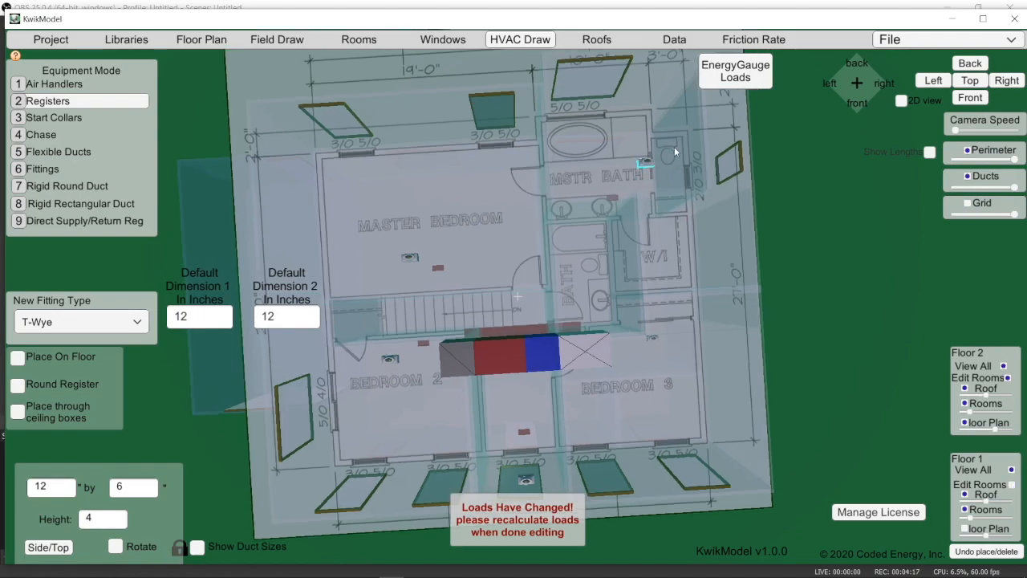
right_drag(698, 176, 698, 192)
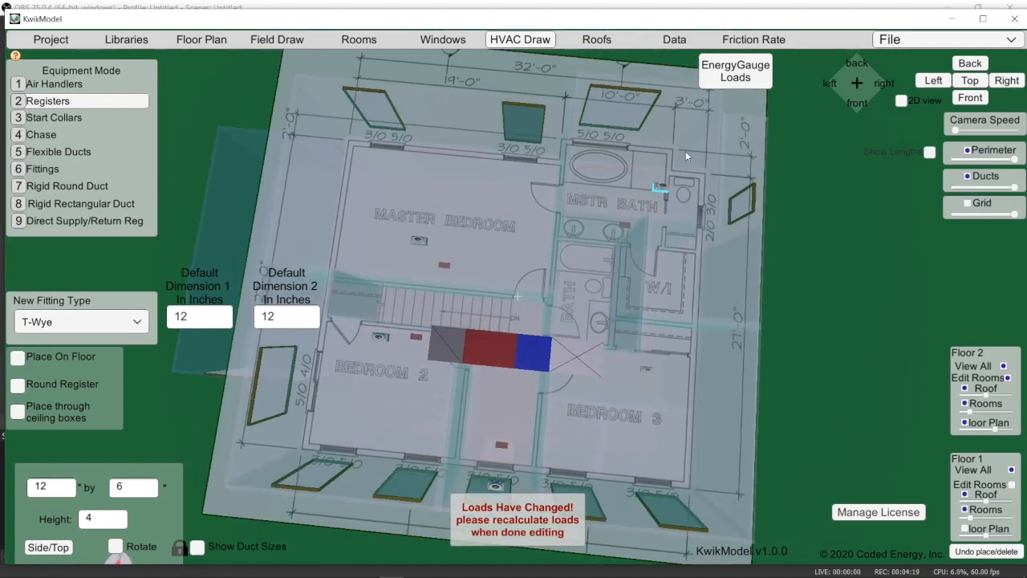
middle_drag(685, 151, 411, 126)
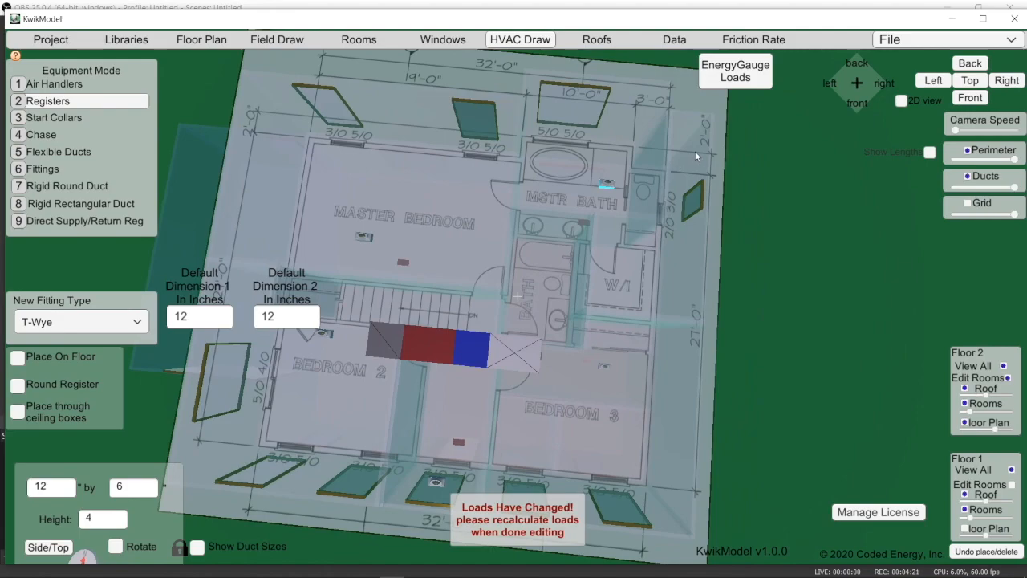
key(r)
click(695, 167)
key(r)
key(r)
Examine the register and air handler placement across the second floor from an angled view and the top view
middle_drag(539, 275, 759, 280)
scroll(467, 293, down, 2)
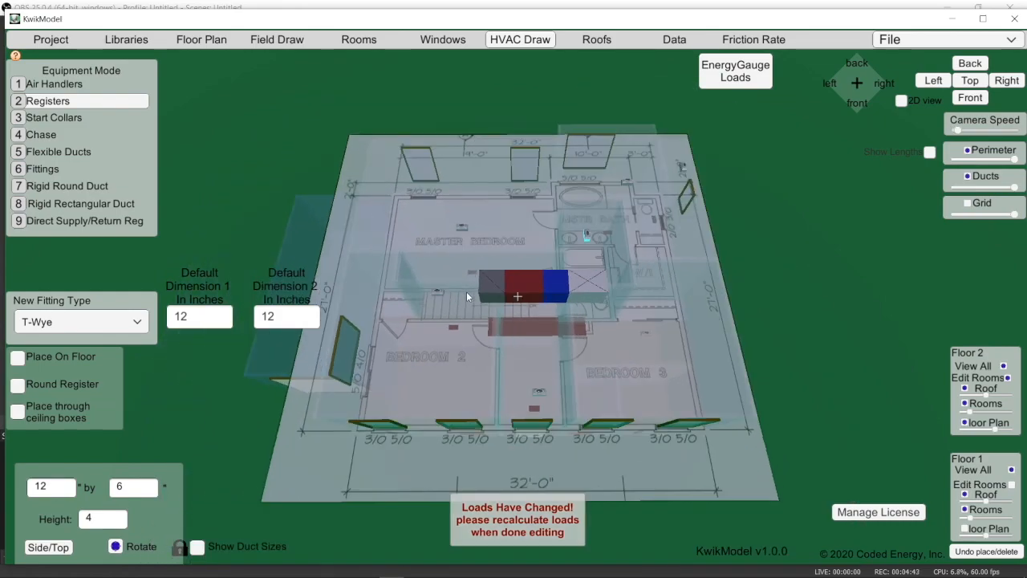
middle_drag(467, 294, 467, 313)
click(981, 82)
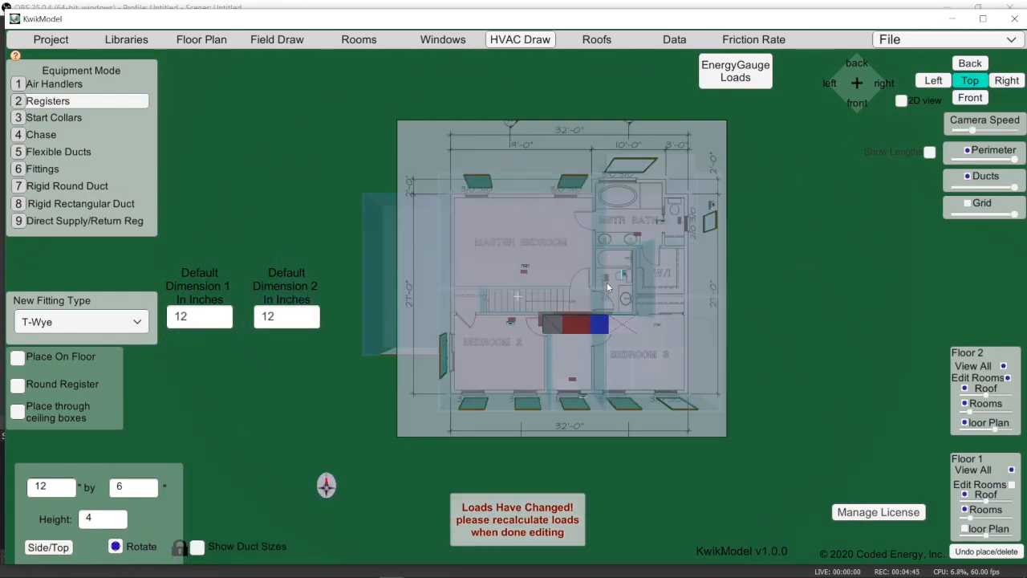
scroll(605, 285, up, 3)
scroll(590, 300, up, 1)
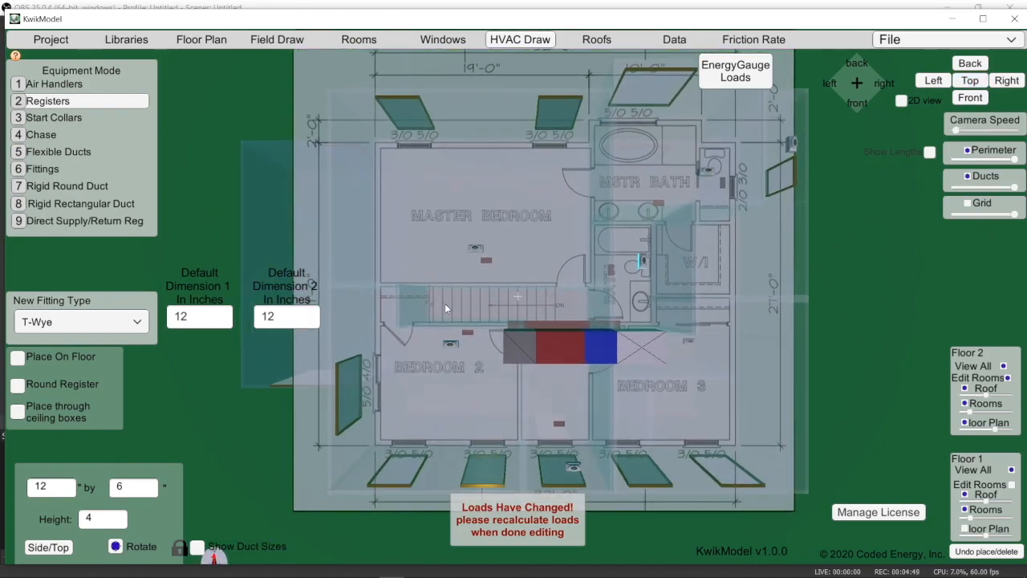
middle_drag(496, 307, 661, 243)
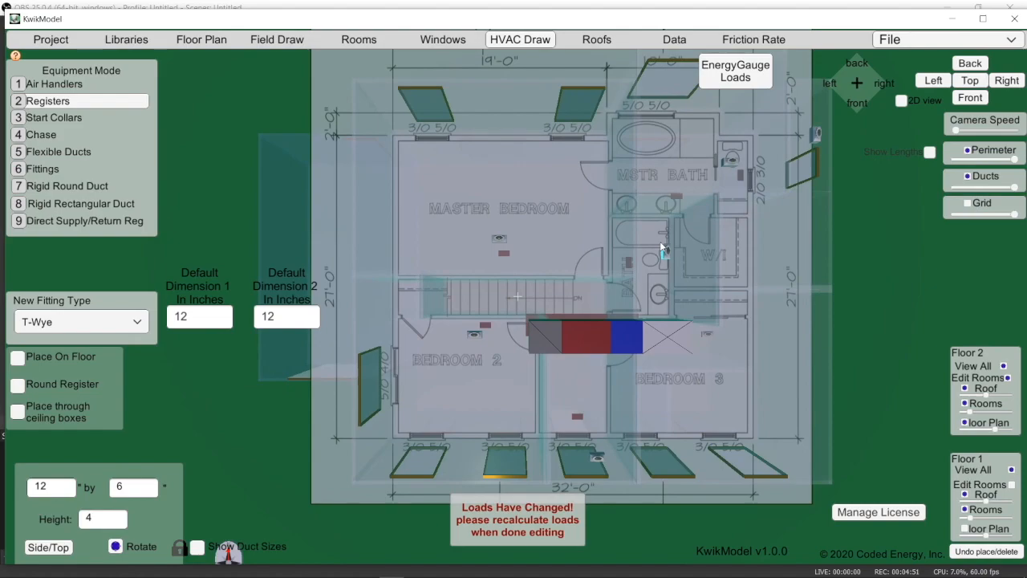
middle_drag(435, 304, 674, 241)
middle_drag(444, 318, 674, 295)
middle_drag(472, 295, 651, 256)
middle_drag(537, 289, 693, 157)
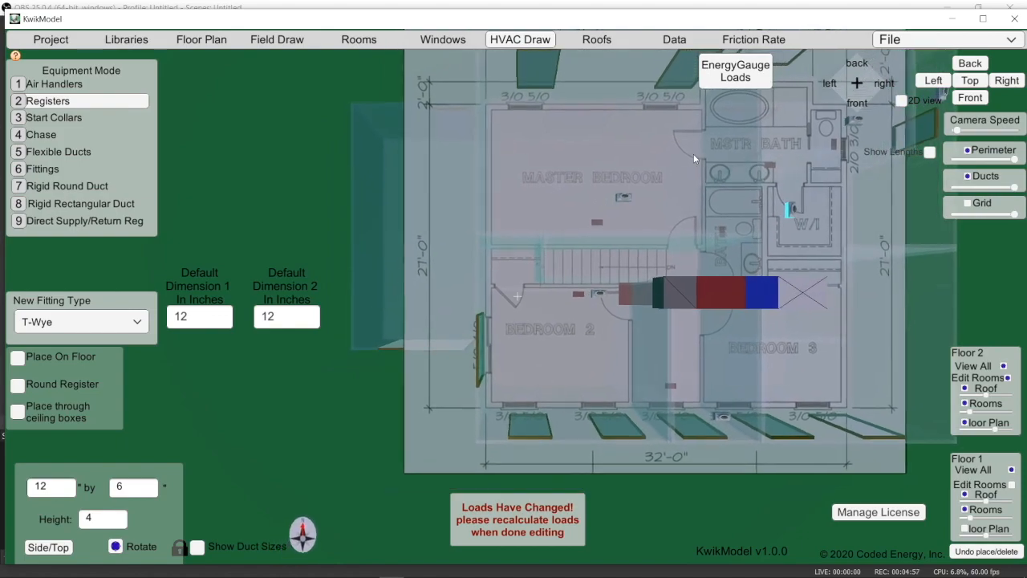
middle_drag(541, 300, 674, 233)
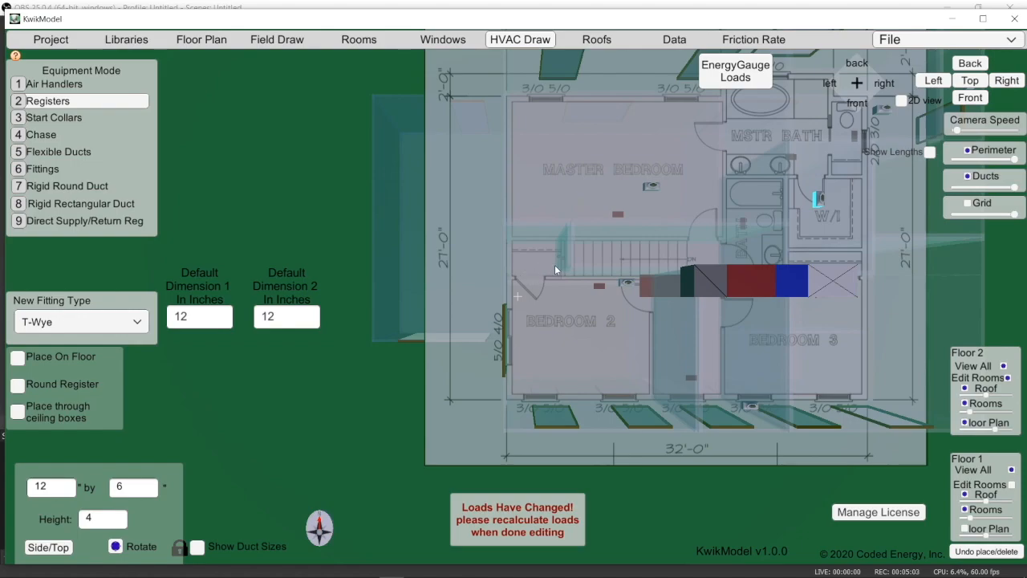
Place a vertical chase 12 inches in diameter by 8 feet at the closet end of the stairs beside Bedroom 2
scroll(551, 273, up, 5)
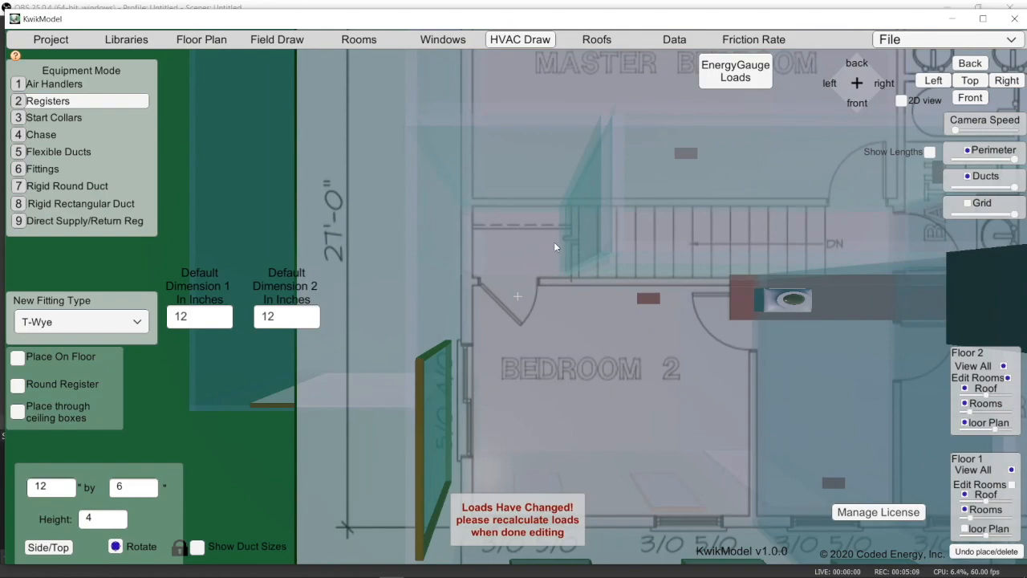
scroll(572, 294, down, 2)
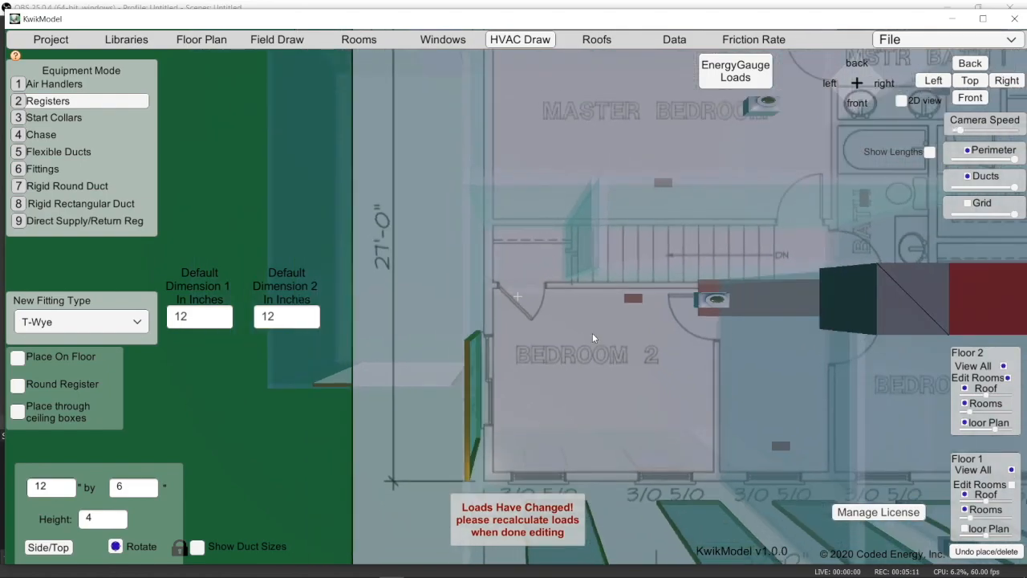
click(50, 135)
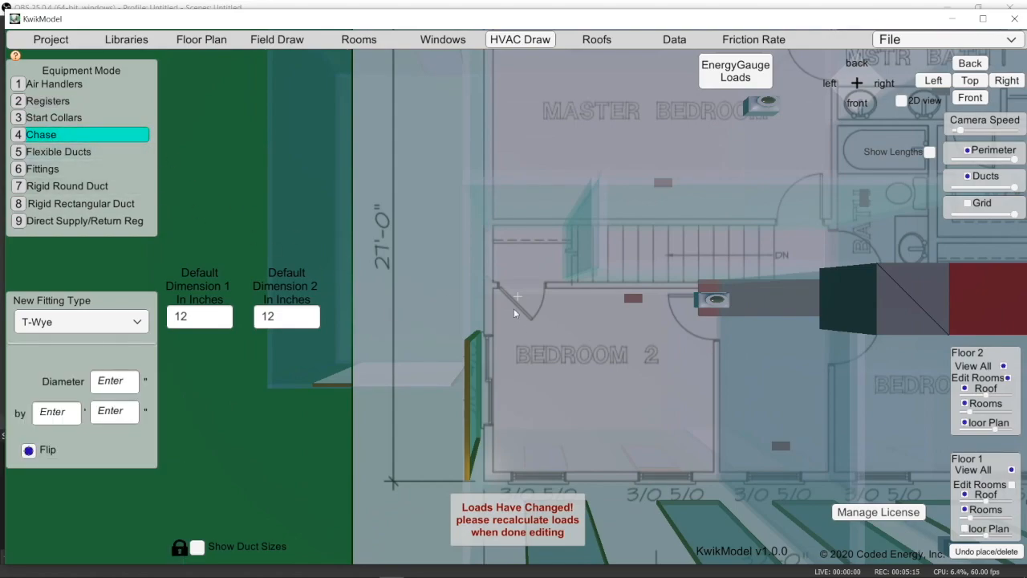
click(576, 257)
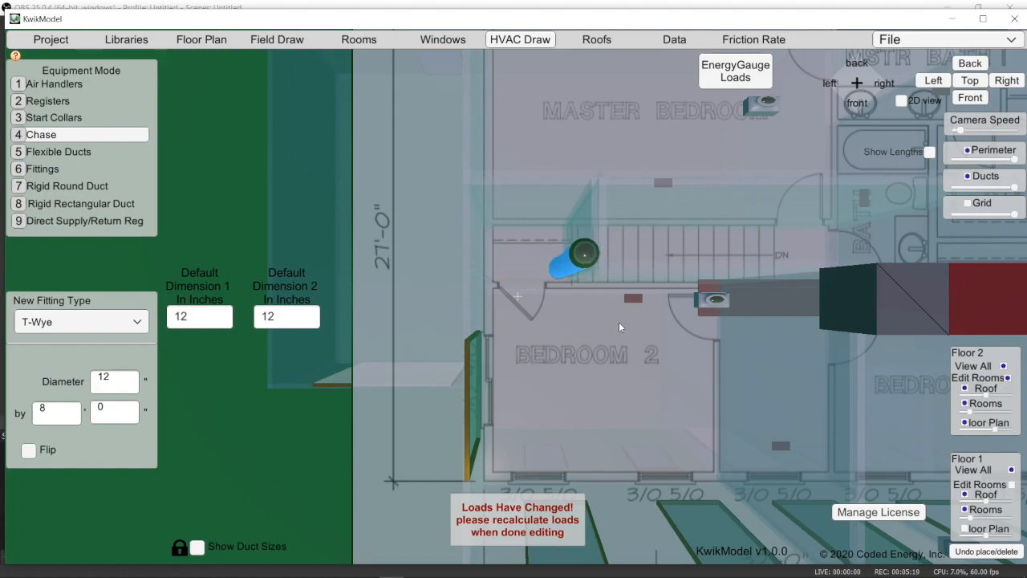
middle_drag(590, 325, 576, 341)
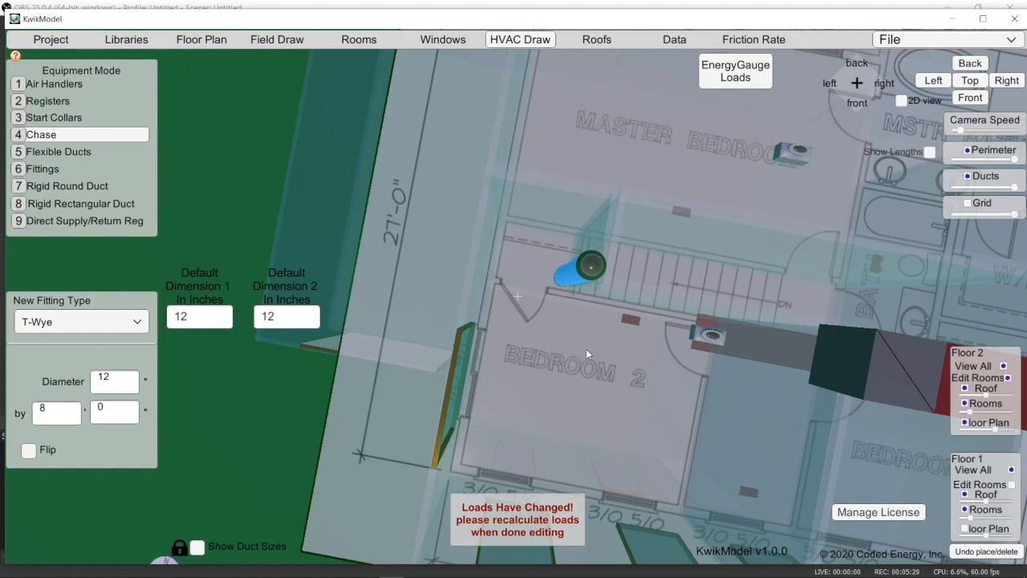
mouse_move(577, 349)
middle_down()
mouse_move(420, 279)
mouse_move(558, 340)
mouse_move(581, 293)
mouse_move(583, 352)
middle_up()
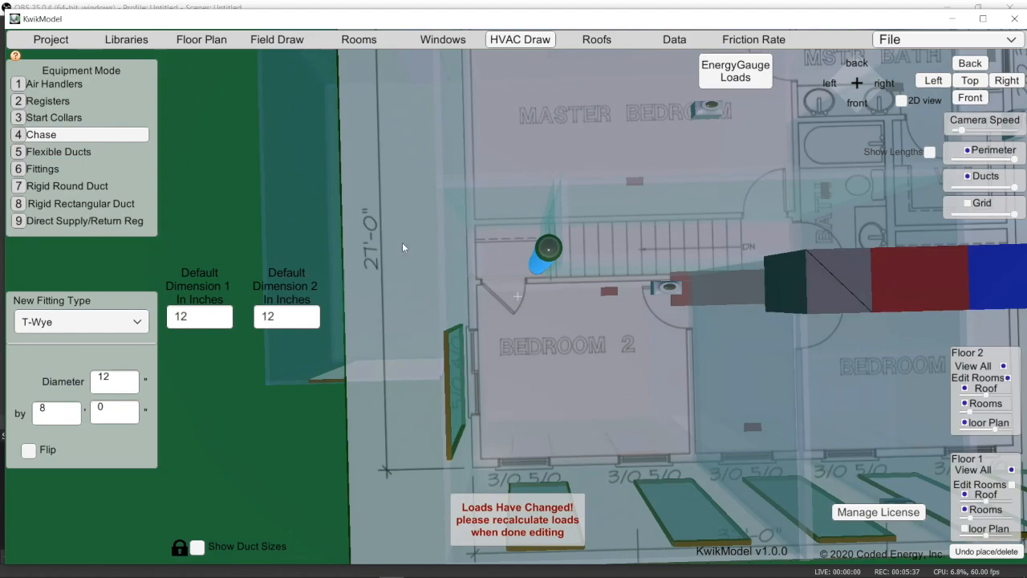
mouse_move(553, 249)
mouse_down()
mouse_move(546, 245)
mouse_move(552, 253)
mouse_up()
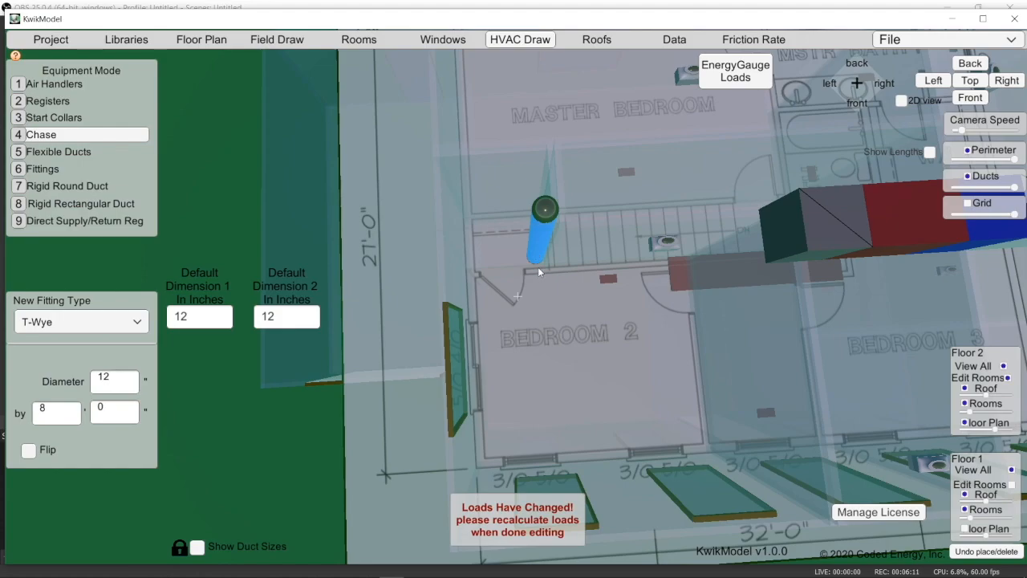
Hide the Floor 2 floor plan, show the Floor 1 floor plan, and inspect the chase against the first-floor layout
middle_drag(620, 275, 495, 219)
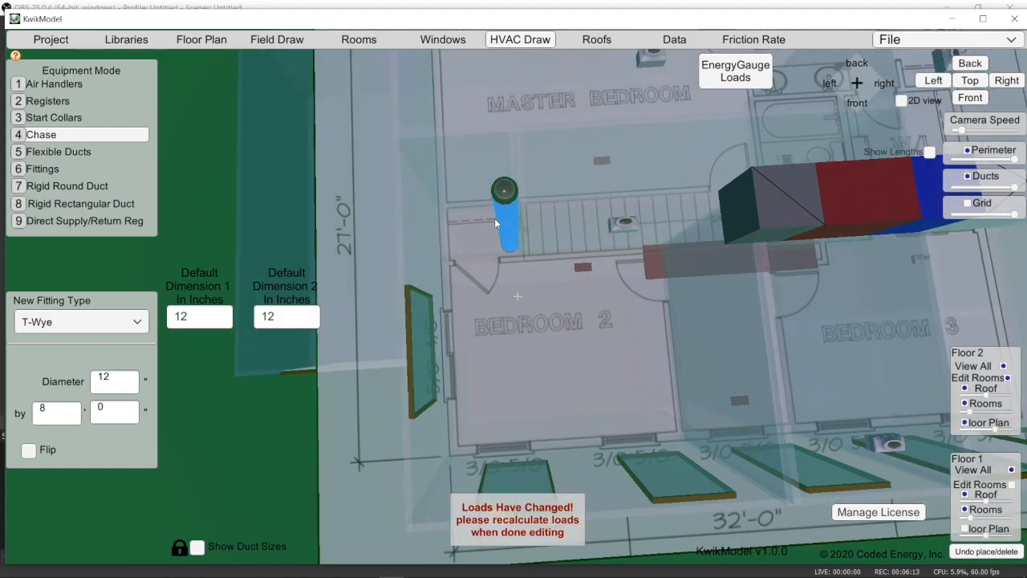
scroll(633, 297, down, 2)
middle_drag(633, 296, 586, 310)
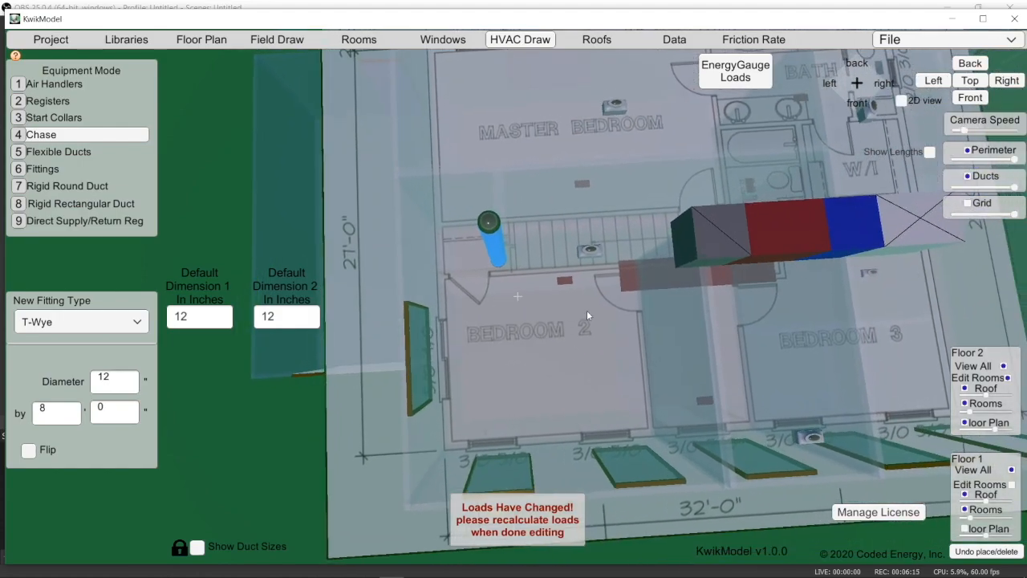
click(965, 425)
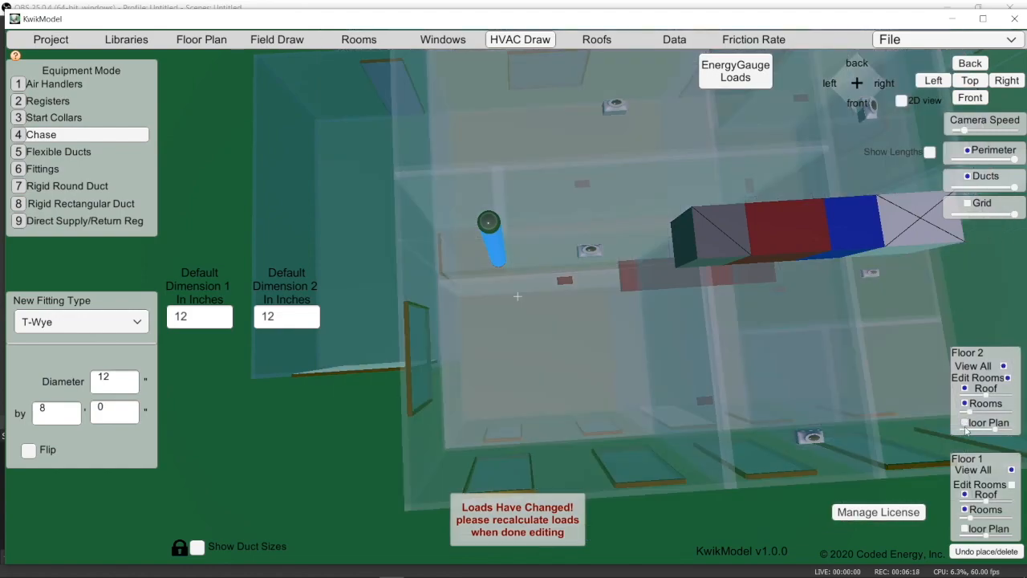
click(965, 528)
middle_drag(607, 312, 597, 386)
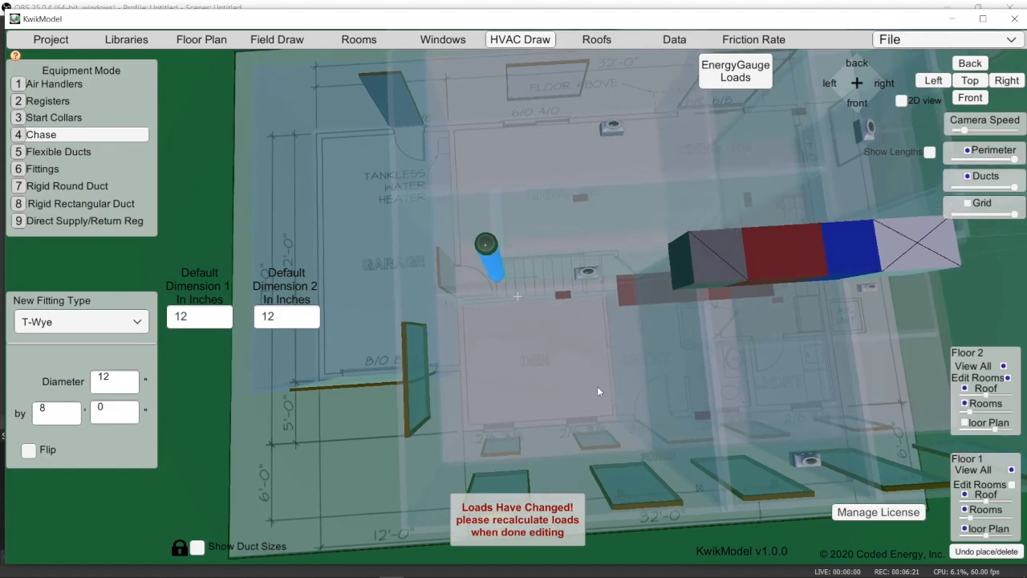
middle_drag(505, 156, 562, 372)
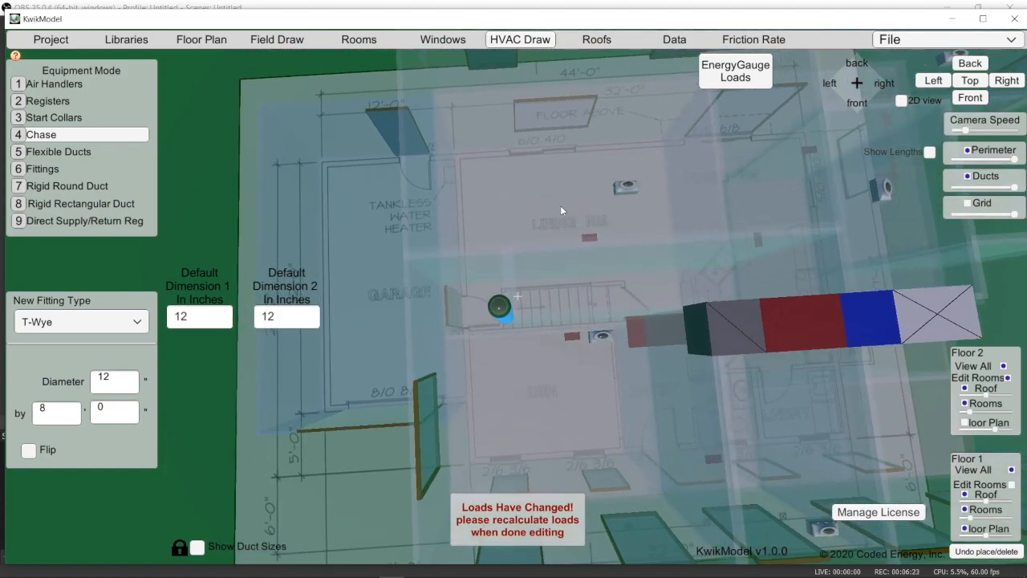
middle_drag(607, 439, 561, 401)
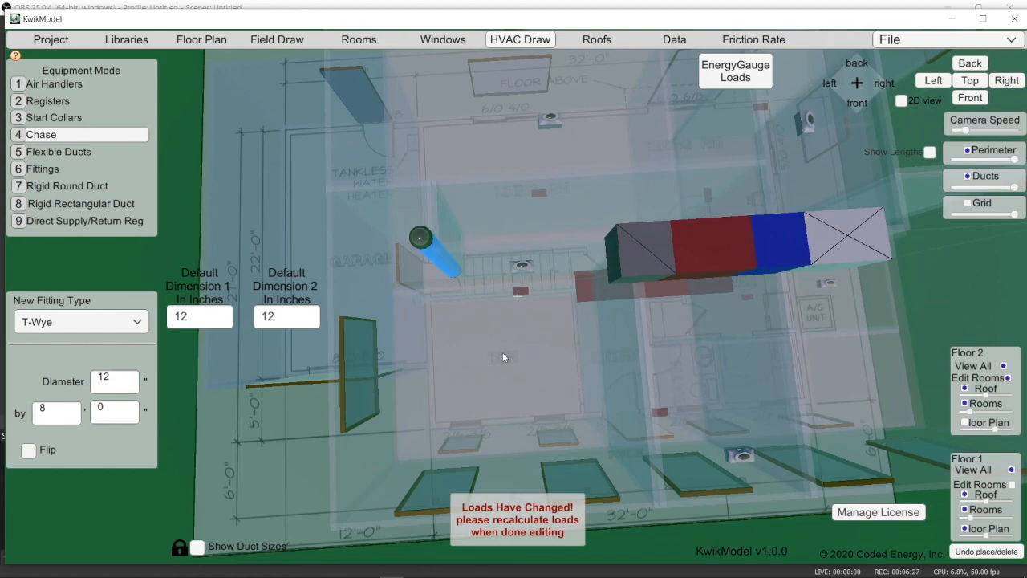
middle_drag(487, 346, 350, 315)
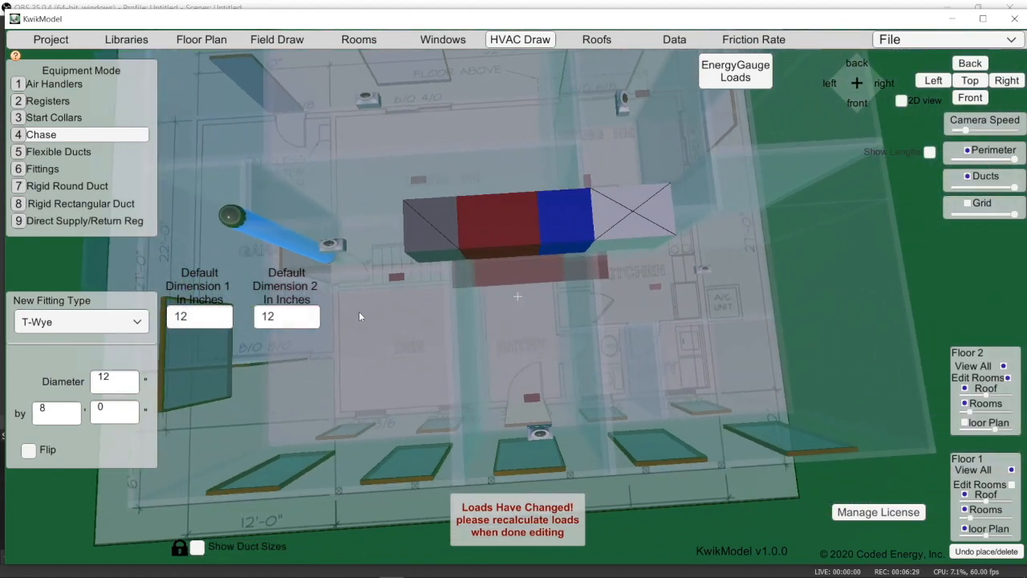
middle_drag(679, 367, 353, 345)
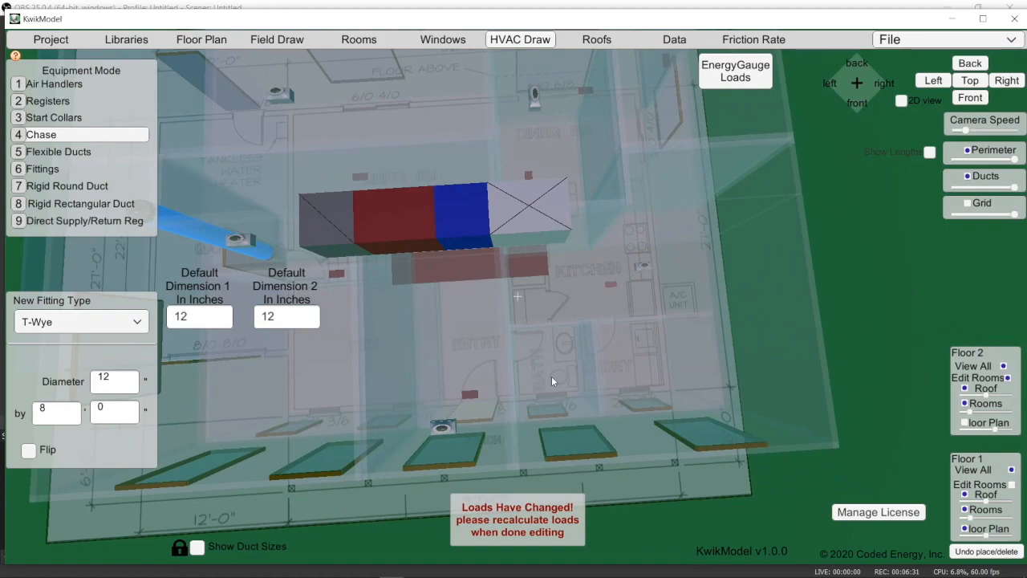
middle_drag(634, 361, 557, 450)
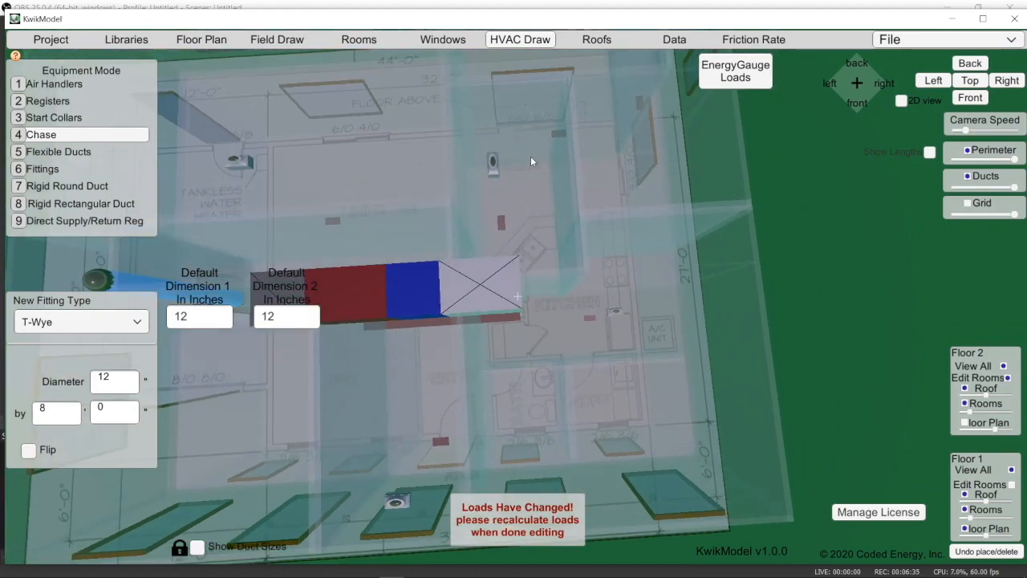
Examine the stair-side chase and the registers against the first-floor layout from above
middle_drag(546, 143, 627, 325)
scroll(581, 219, down, 5)
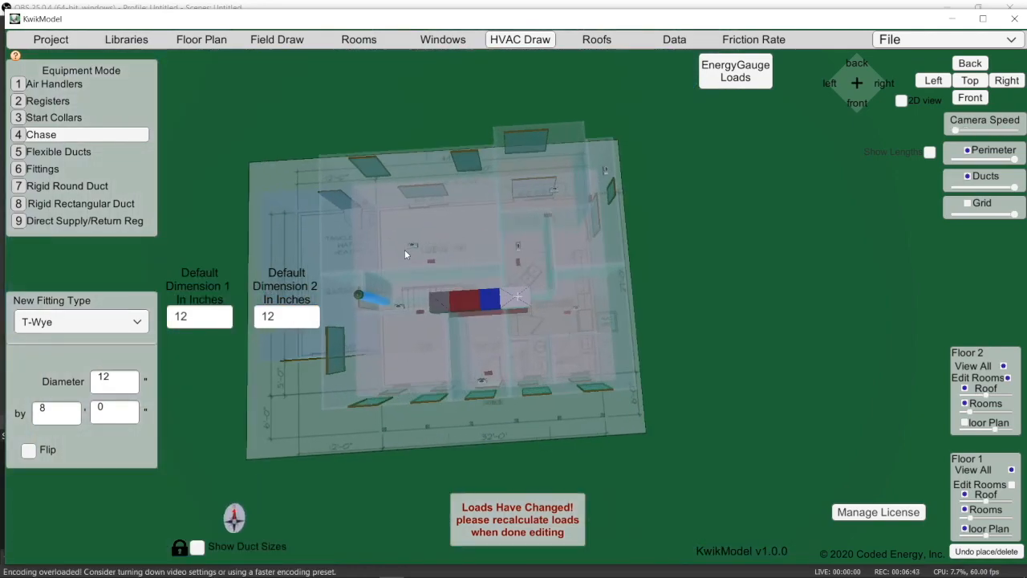
scroll(405, 249, up, 6)
right_drag(540, 289, 598, 300)
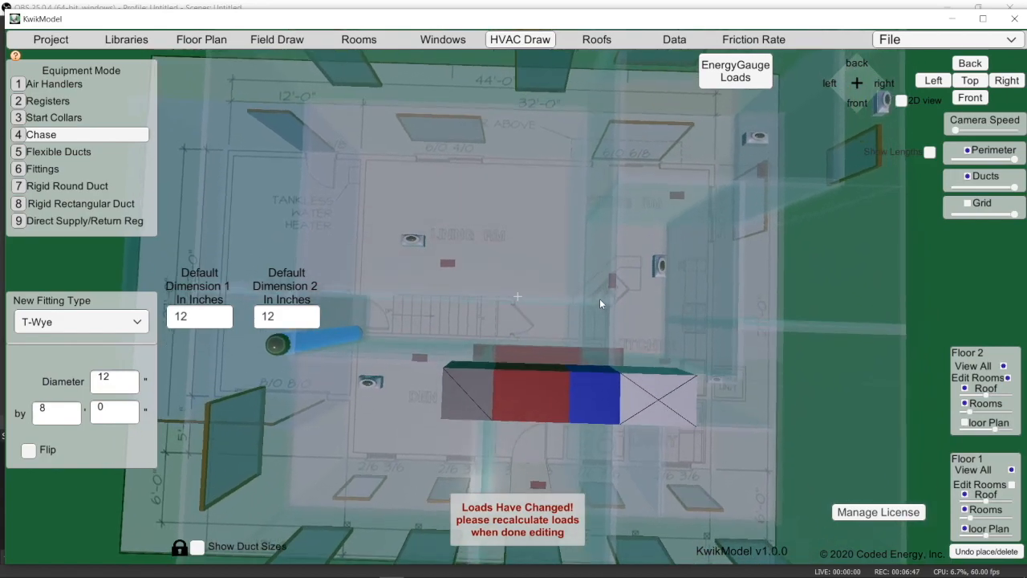
scroll(472, 203, down, 3)
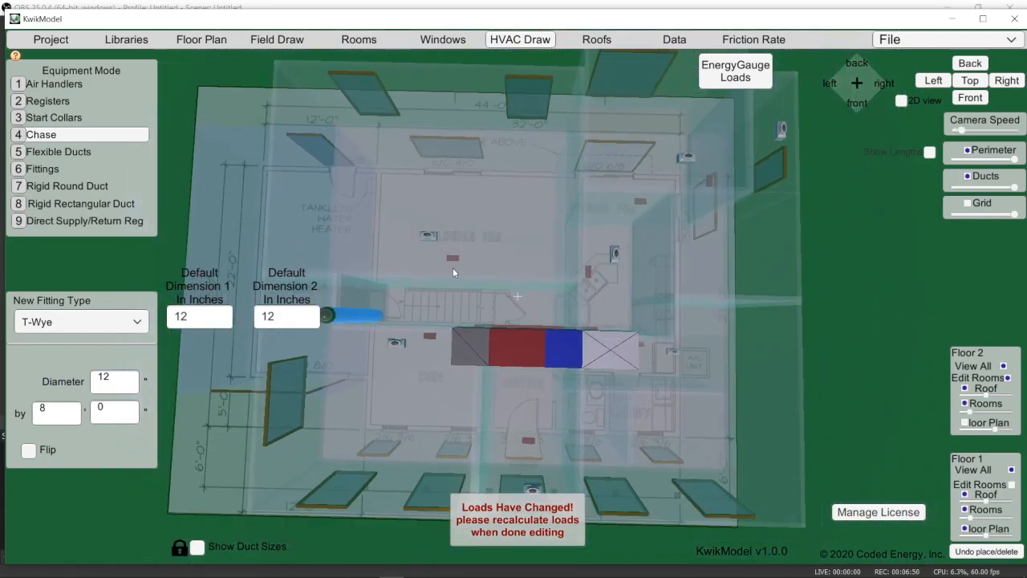
middle_drag(436, 280, 629, 271)
key(a)
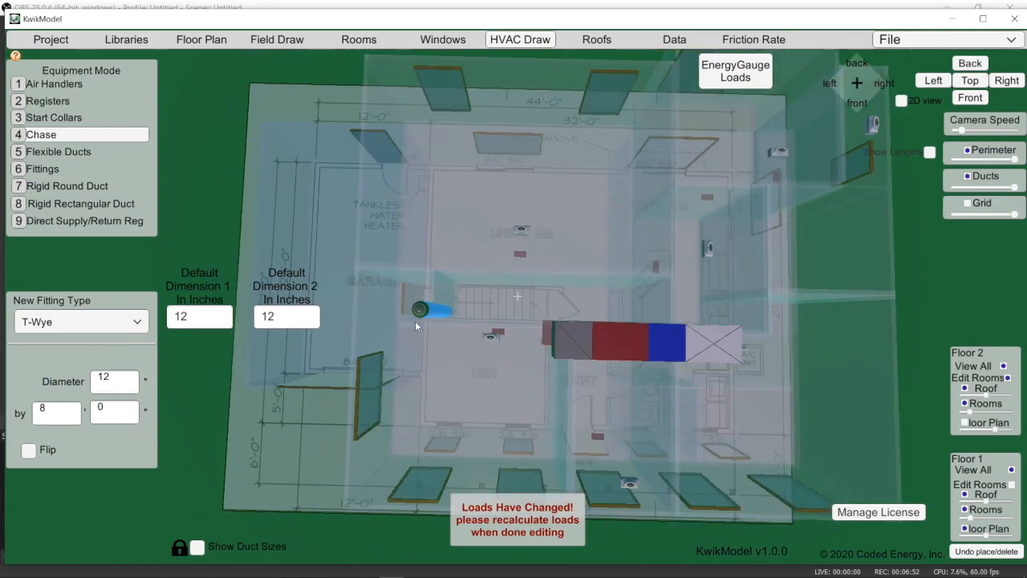
scroll(421, 333, down, 1)
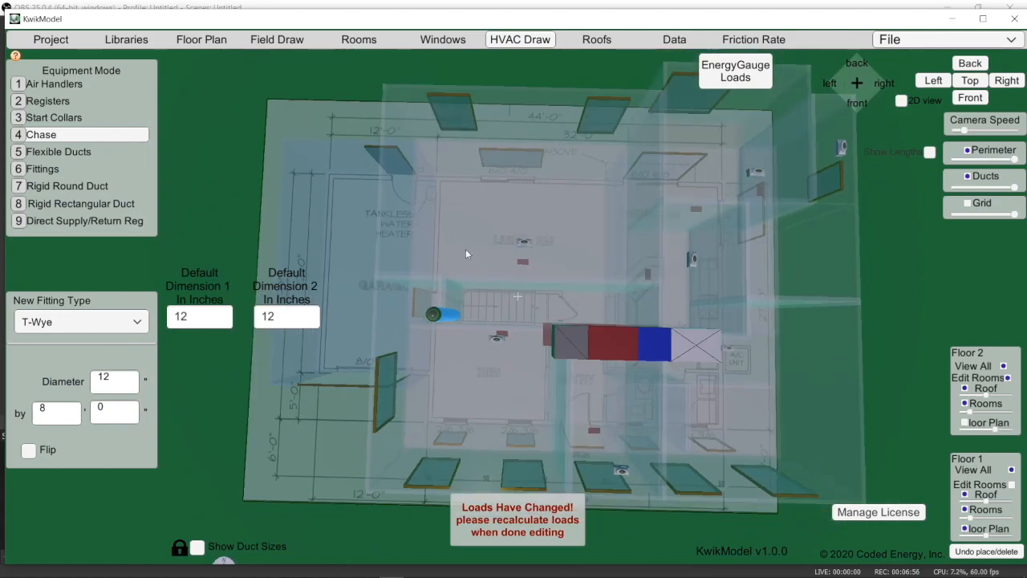
scroll(604, 293, down, 1)
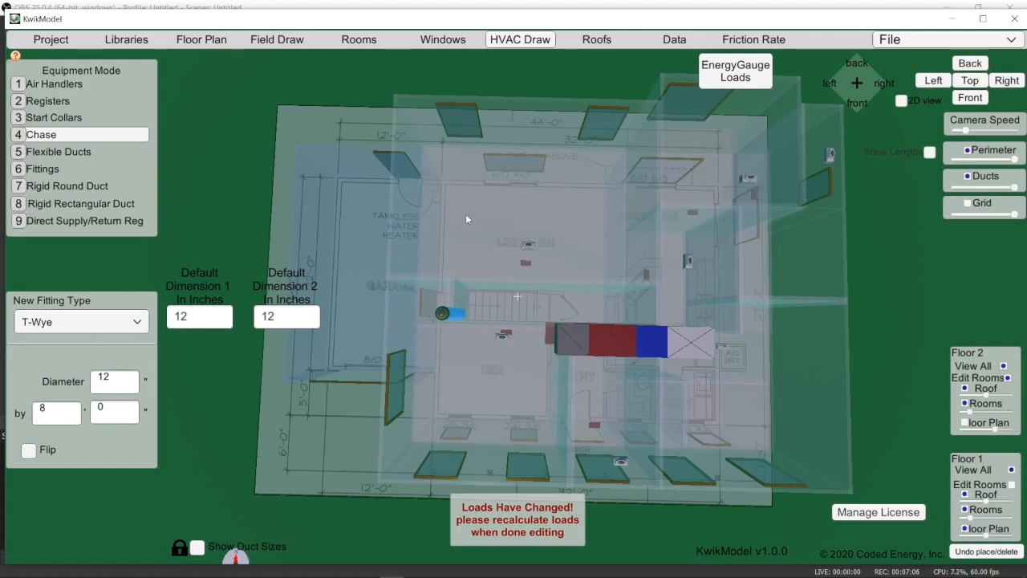
middle_drag(493, 327, 692, 444)
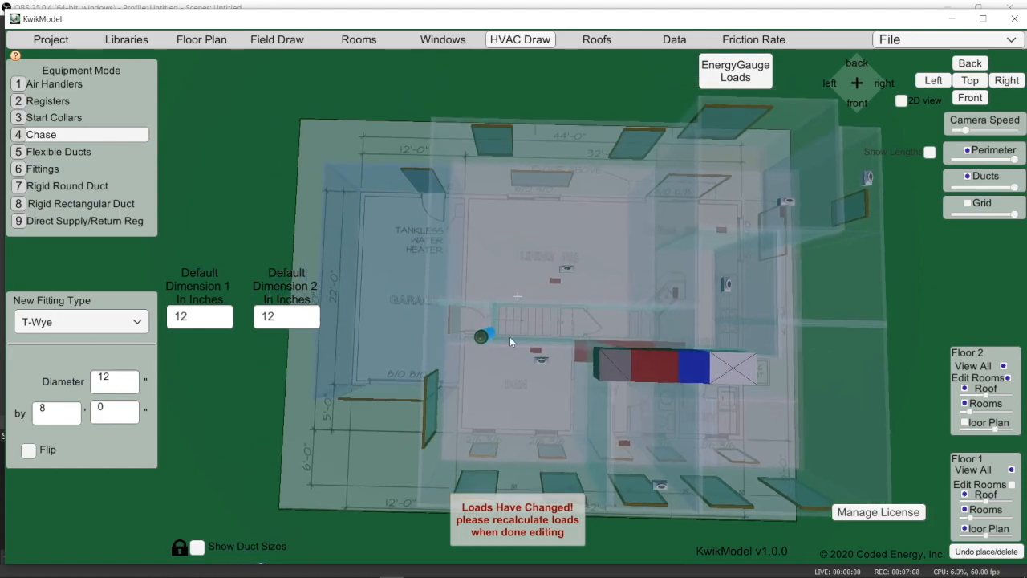
middle_drag(510, 337, 640, 363)
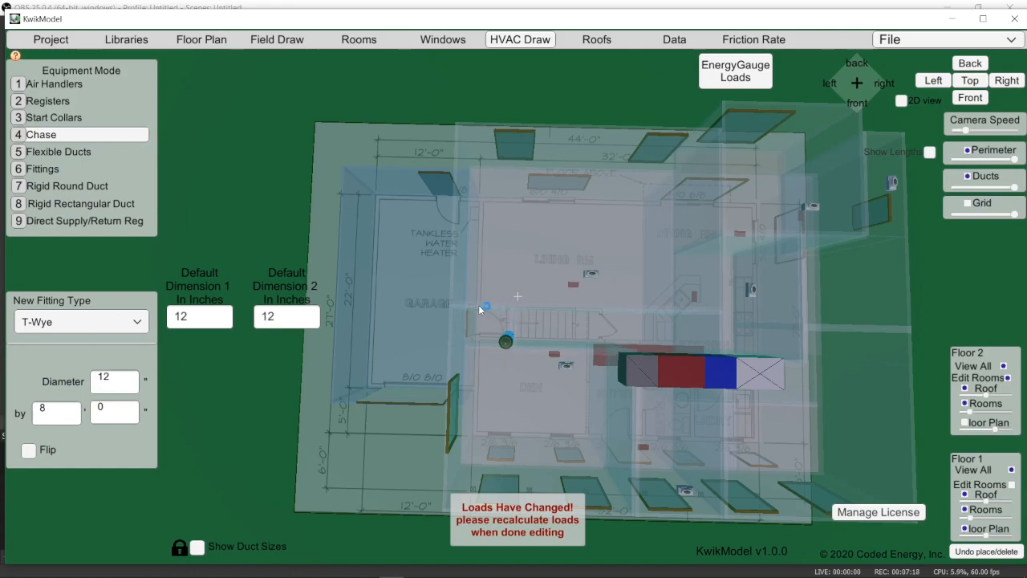
scroll(546, 369, down, 2)
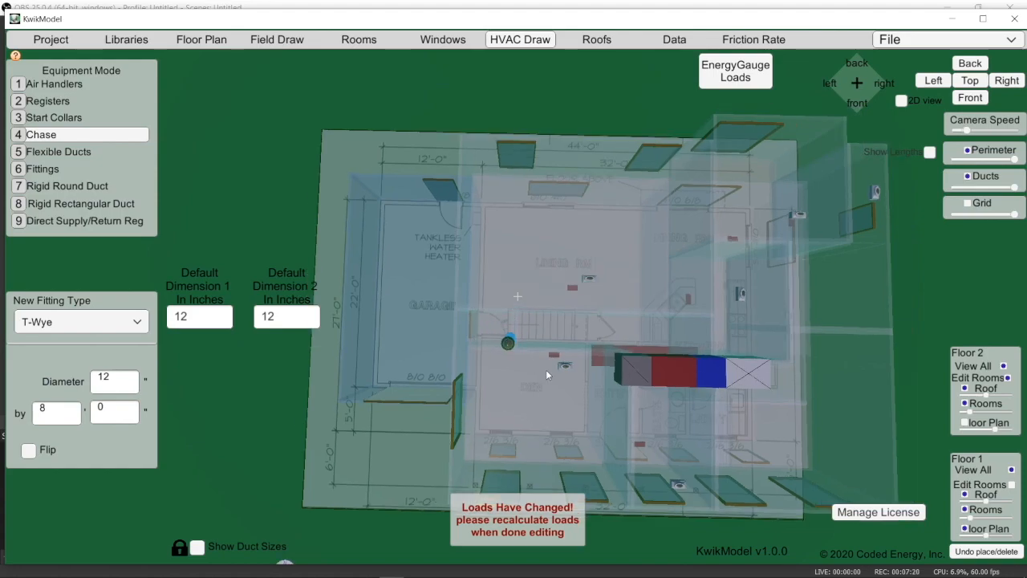
key(d)
key(d)
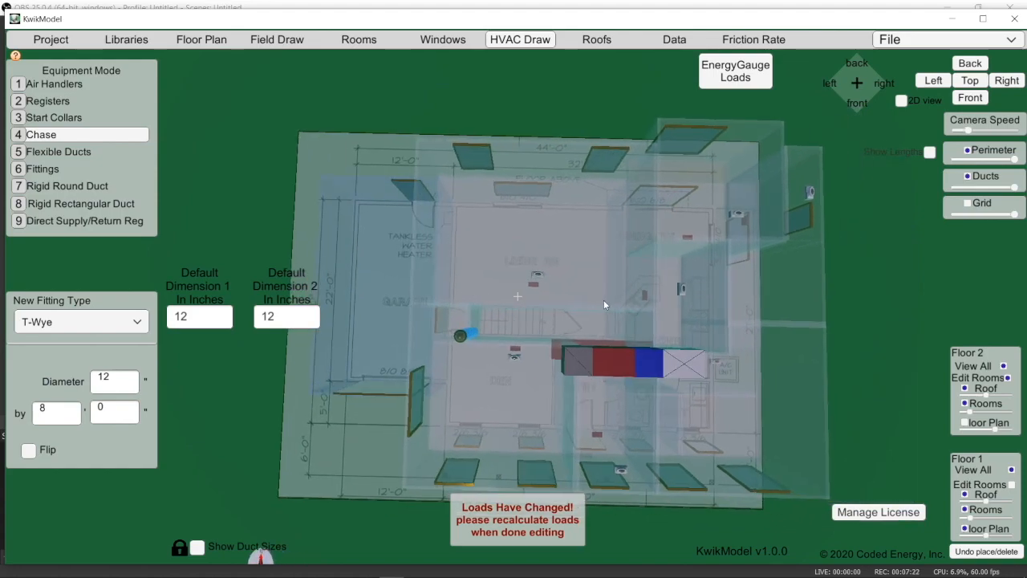
Inspect the chase, registers and air handler across both floors from an angled view of the house
right_drag(648, 313, 651, 229)
scroll(494, 326, up, 2)
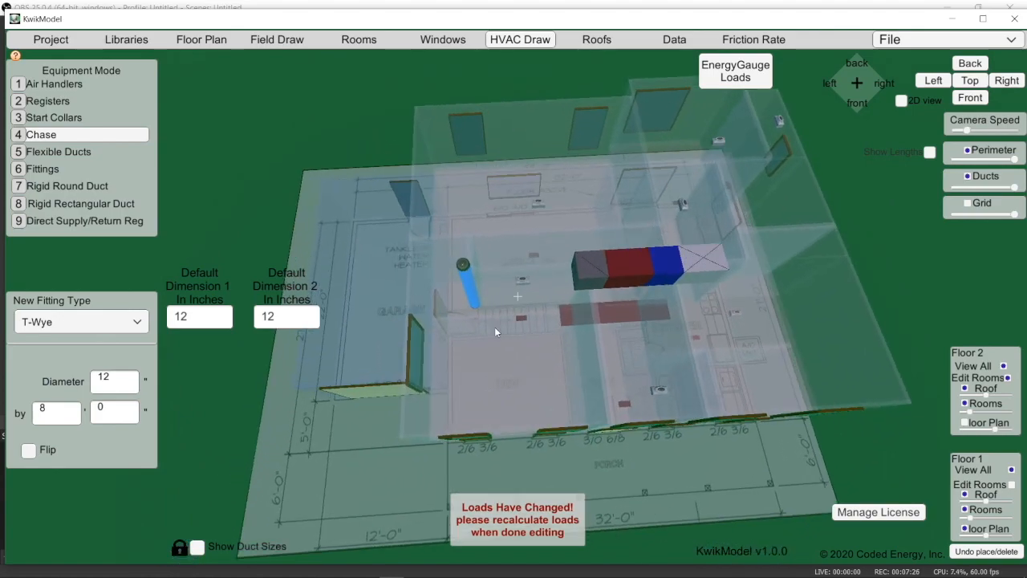
scroll(494, 327, down, 2)
key(d)
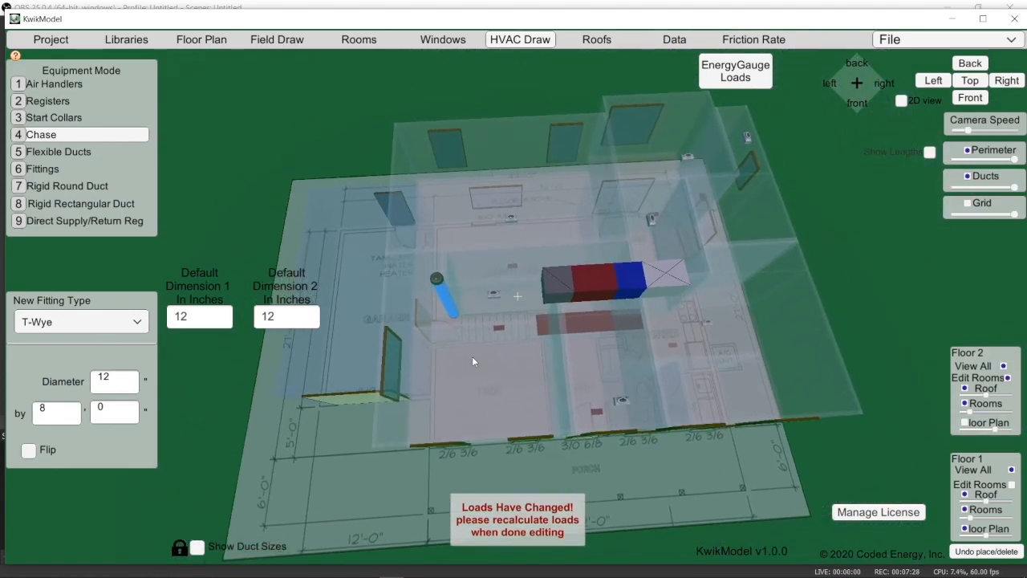
right_drag(604, 341, 602, 353)
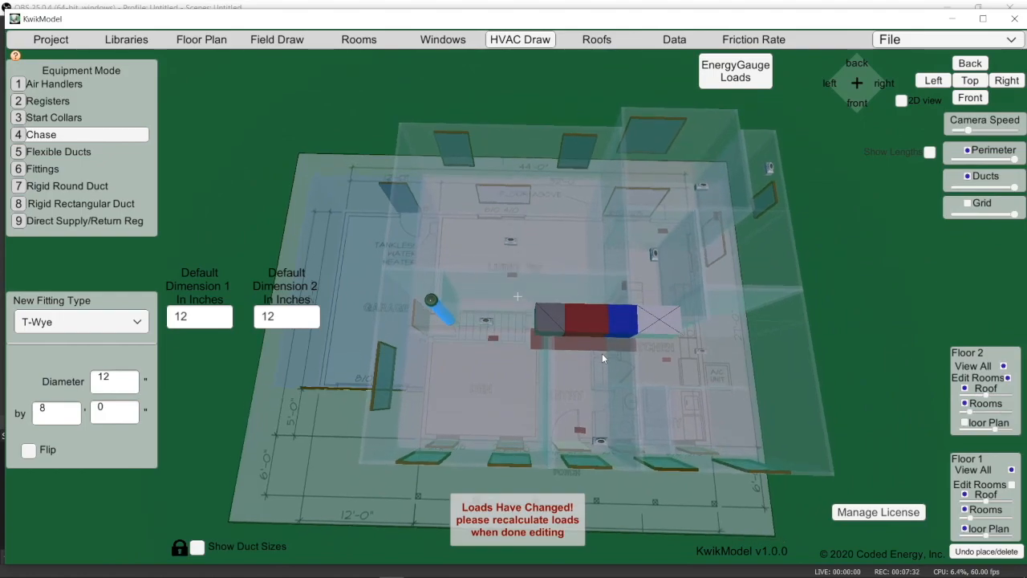
scroll(589, 281, up, 3)
scroll(589, 282, down, 3)
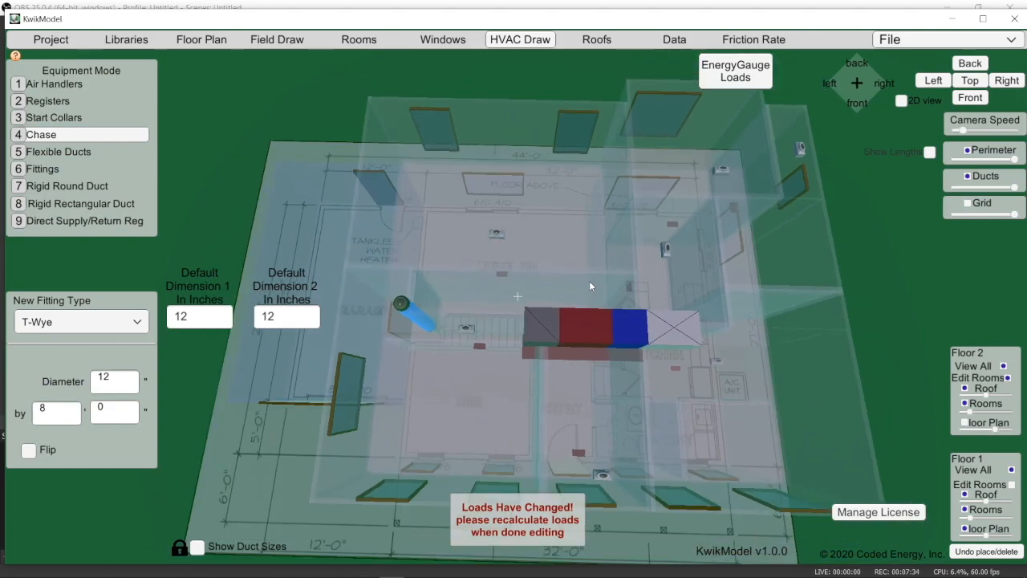
right_drag(574, 361, 652, 322)
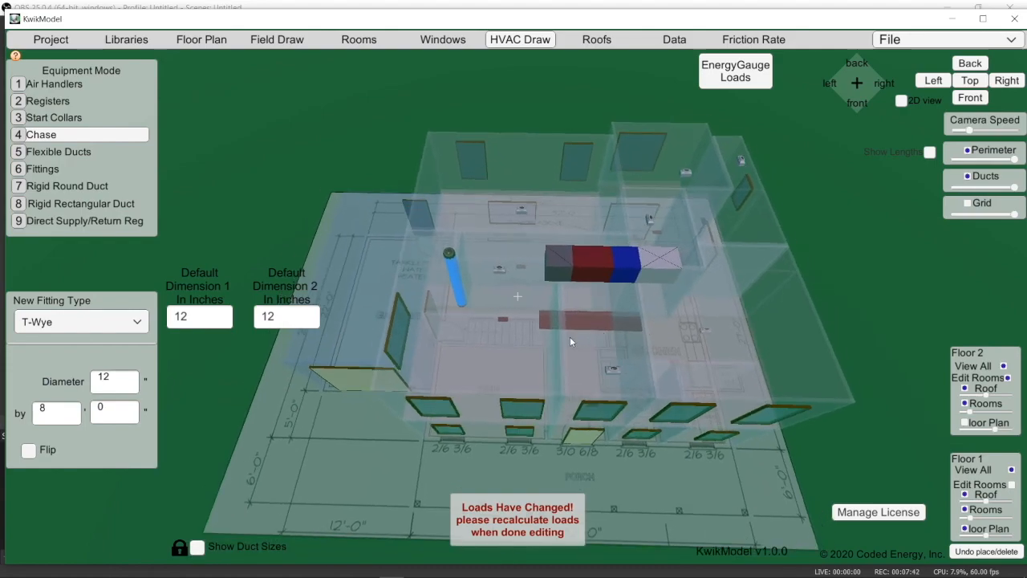
scroll(569, 341, down, 1)
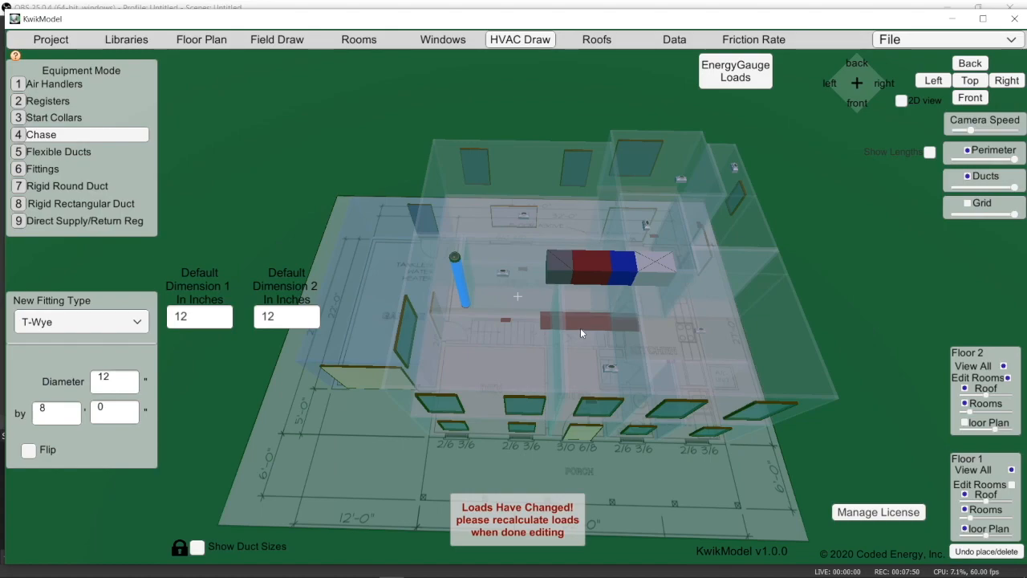
scroll(581, 346, down, 2)
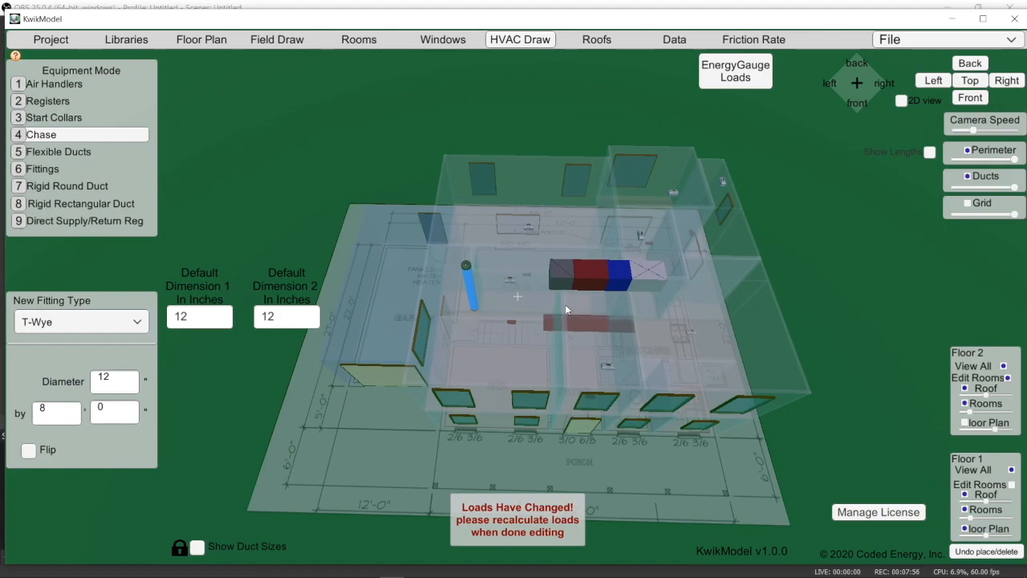
mouse_move(566, 305)
right_down()
mouse_move(565, 404)
mouse_move(566, 320)
mouse_move(556, 366)
mouse_move(567, 303)
right_up()
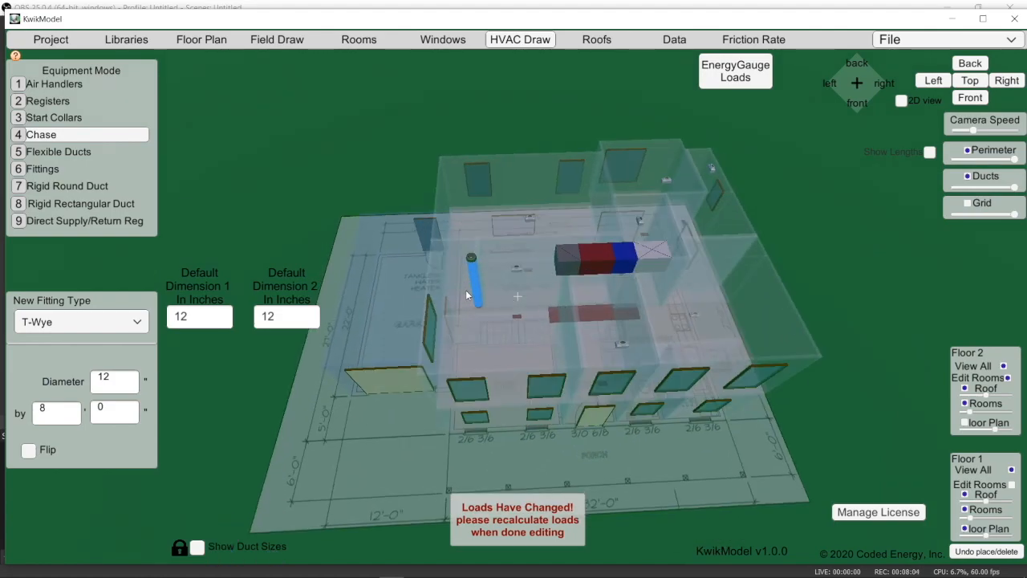
middle_drag(601, 291, 417, 353)
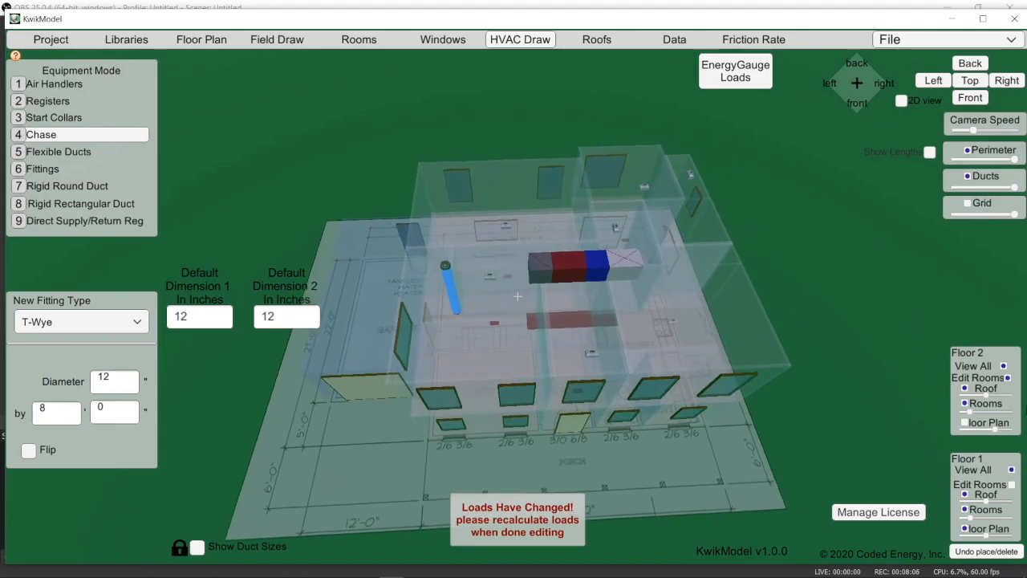
Show the Floor 2 floor plan and place a 12 inch by 8 foot vertical chase at the walk-in closet corner beside the hall bath
click(965, 422)
right_drag(741, 282, 679, 316)
scroll(679, 311, up, 5)
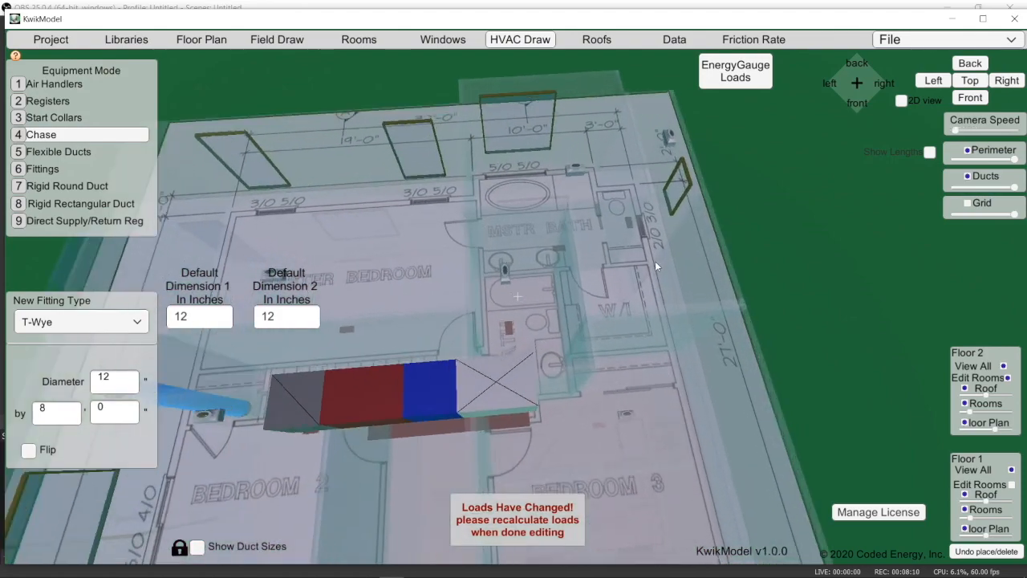
scroll(655, 262, up, 3)
right_drag(654, 265, 610, 355)
middle_drag(525, 394, 509, 224)
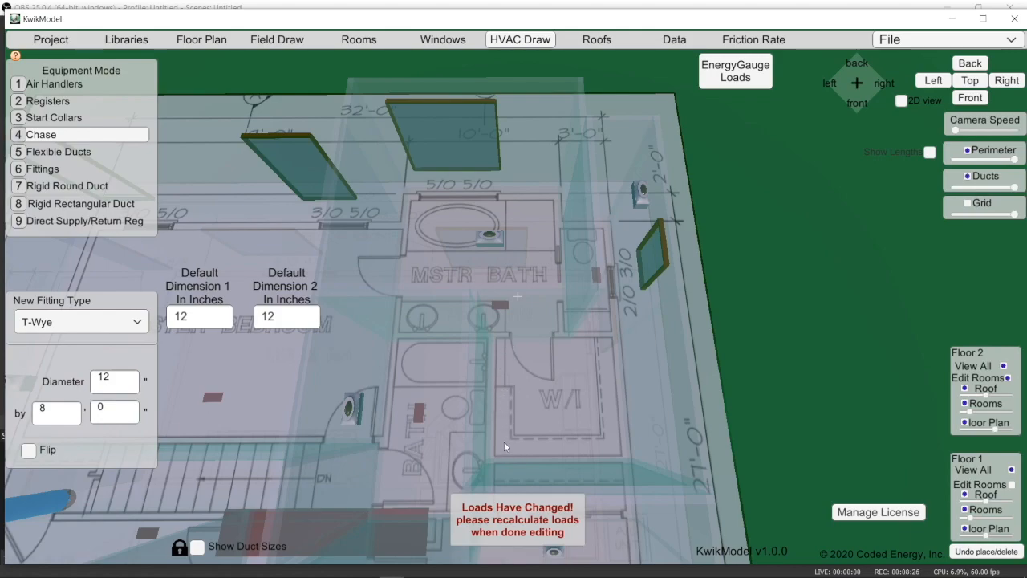
middle_drag(504, 443, 579, 338)
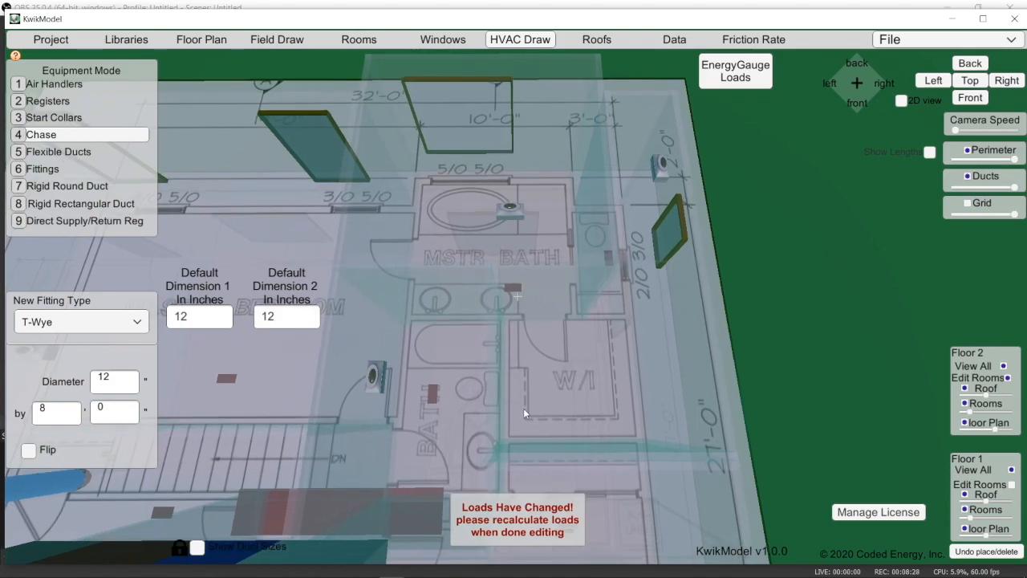
click(519, 424)
Place another 12 inch by 8 foot chase at the hall-bath end of the Bedroom 3 closet and adjust its position slightly
key(s)
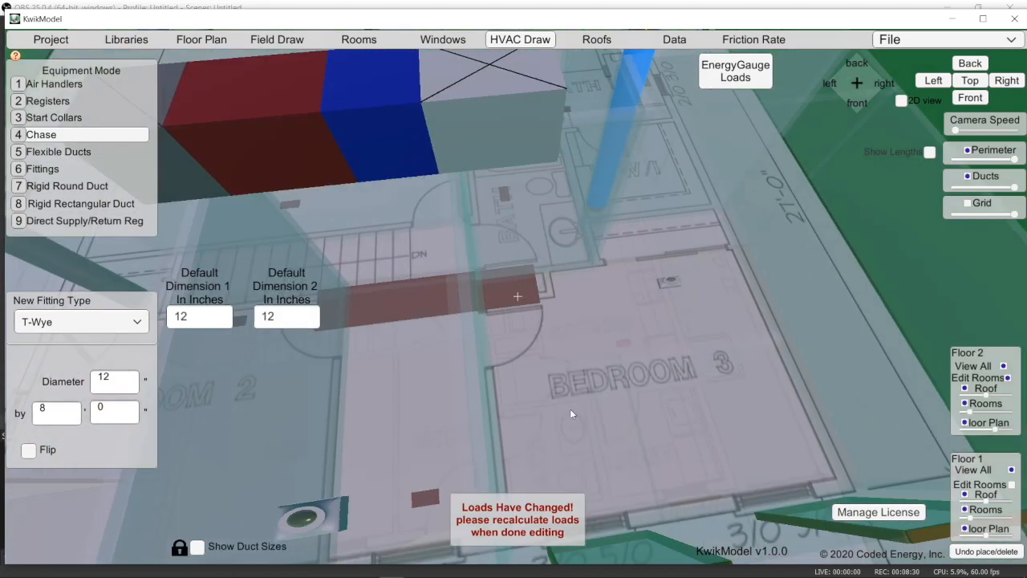
right_drag(565, 407, 555, 420)
key(d)
key(w)
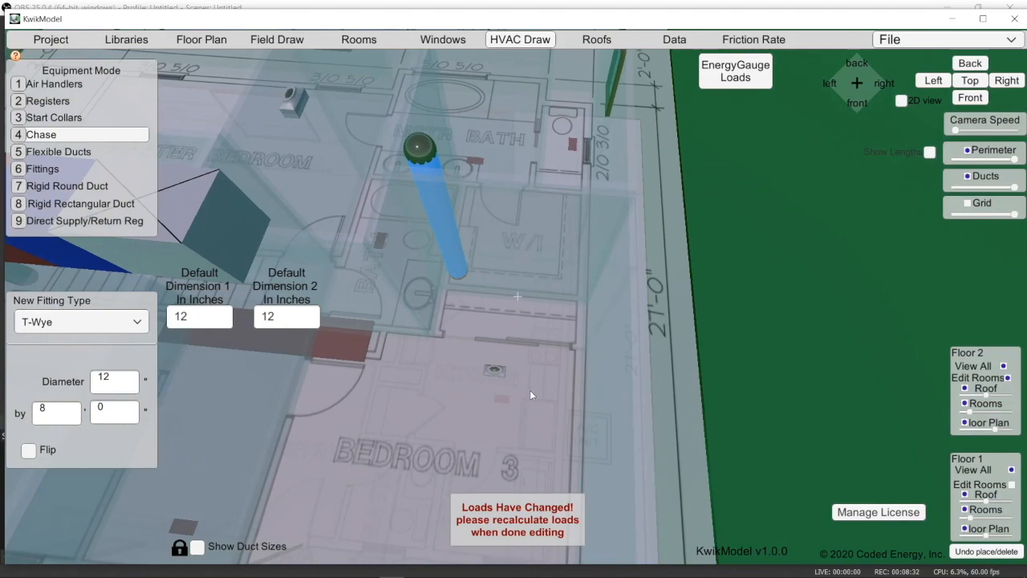
middle_drag(476, 335, 644, 388)
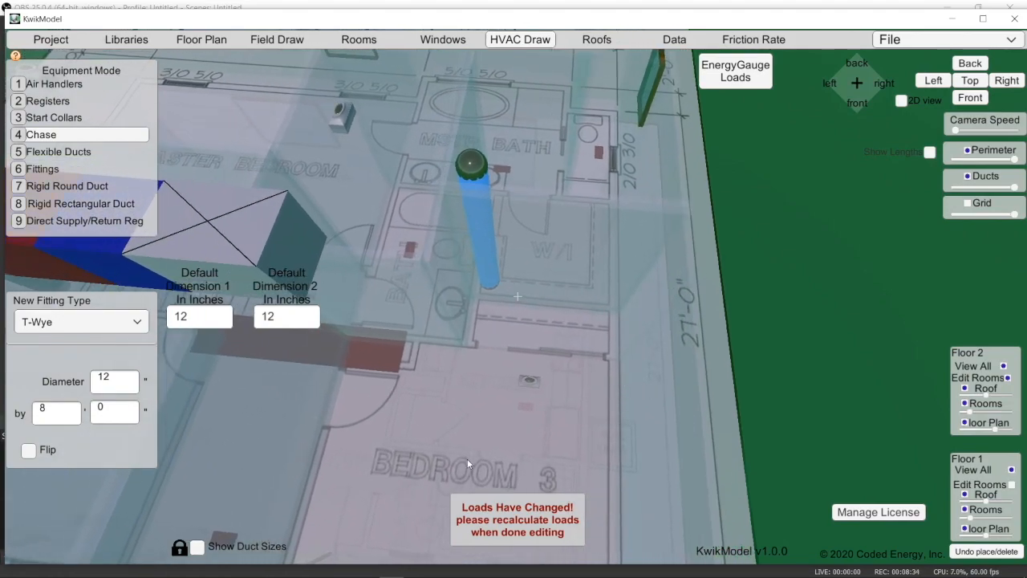
middle_drag(460, 446, 595, 464)
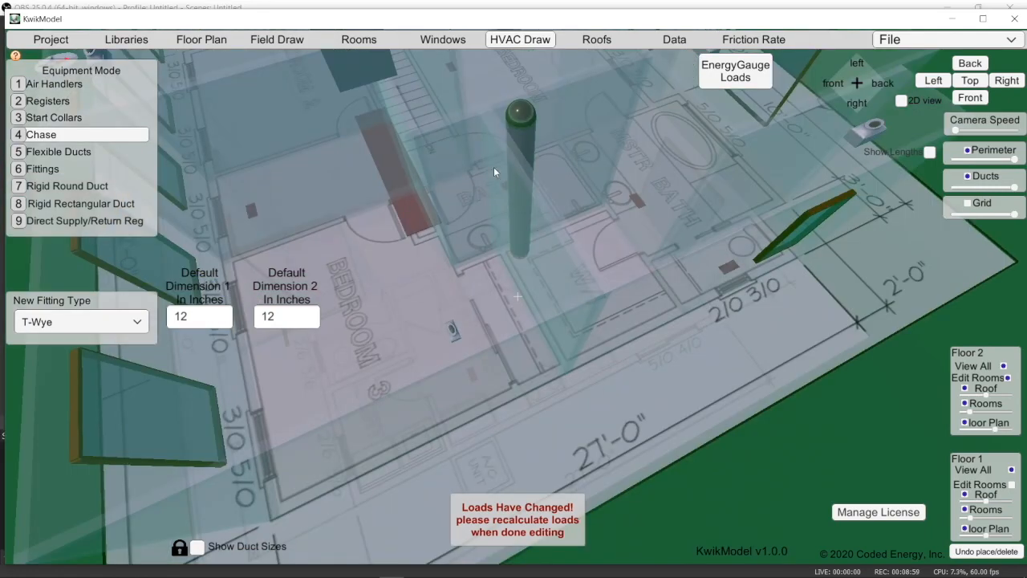
click(472, 142)
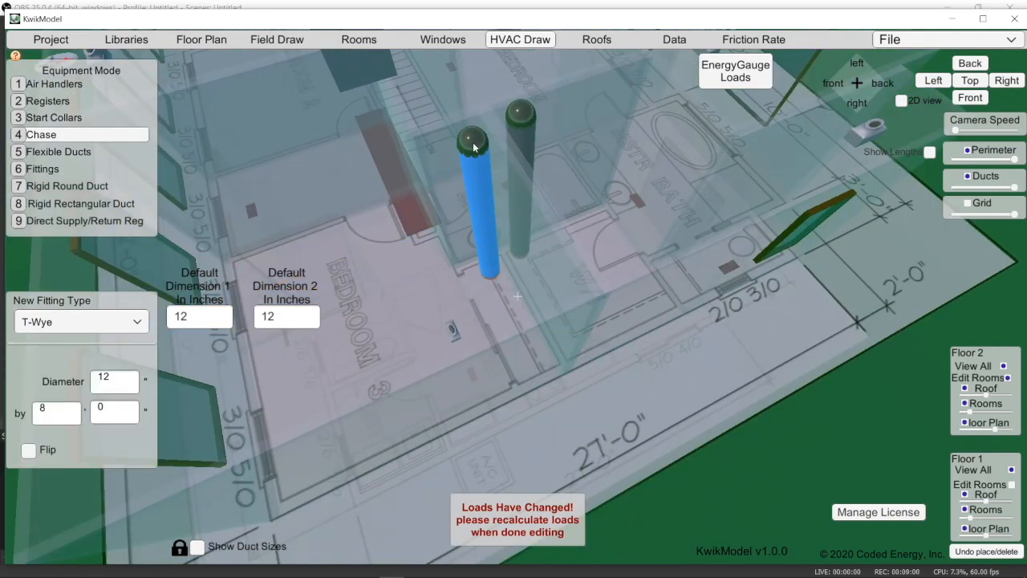
mouse_move(472, 142)
mouse_down()
mouse_move(474, 123)
mouse_move(477, 132)
mouse_up()
Move the walk-in closet chase to the closet's exterior-wall corner next to the master toilet compartment
right_drag(490, 215, 492, 237)
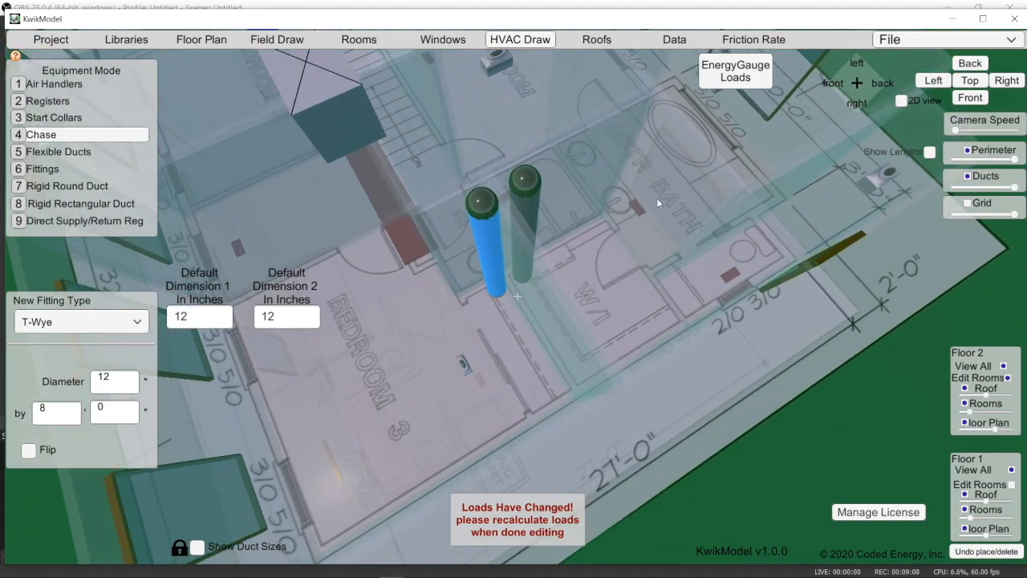
right_drag(681, 272, 527, 343)
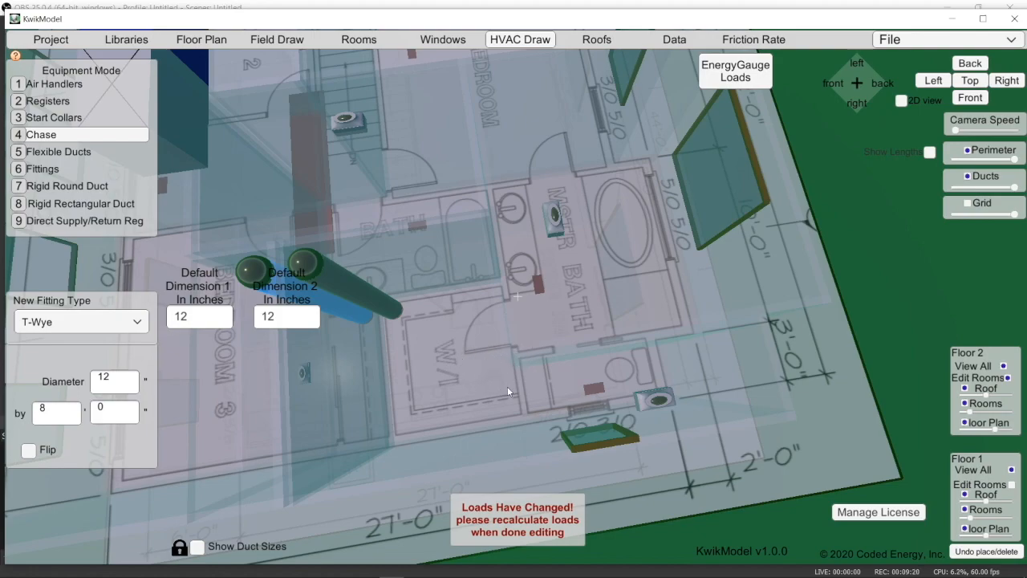
click(310, 266)
drag(325, 272, 505, 434)
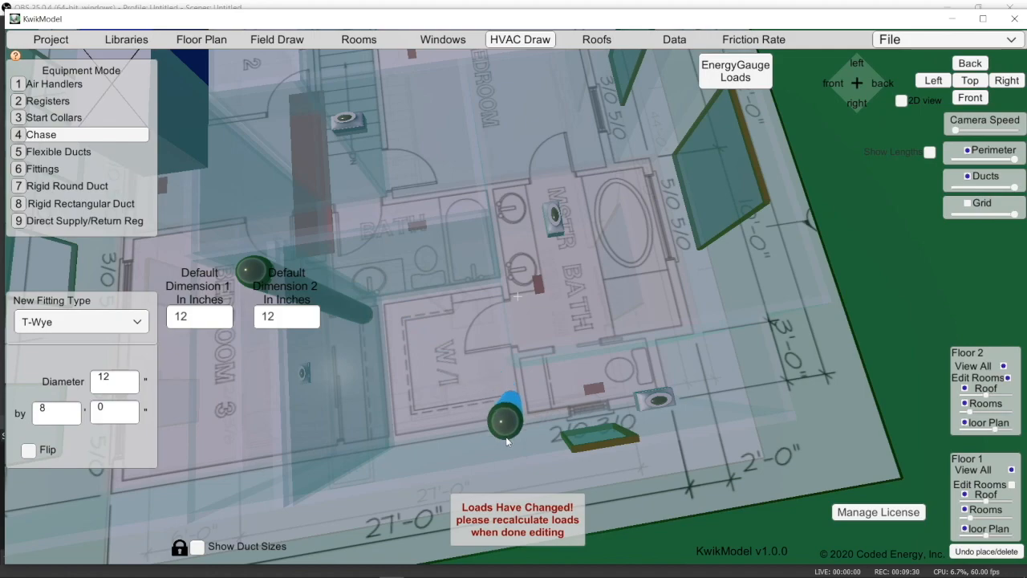
Inspect the three chases against the second-floor plan and the air handler from several angles
right_drag(569, 422, 696, 197)
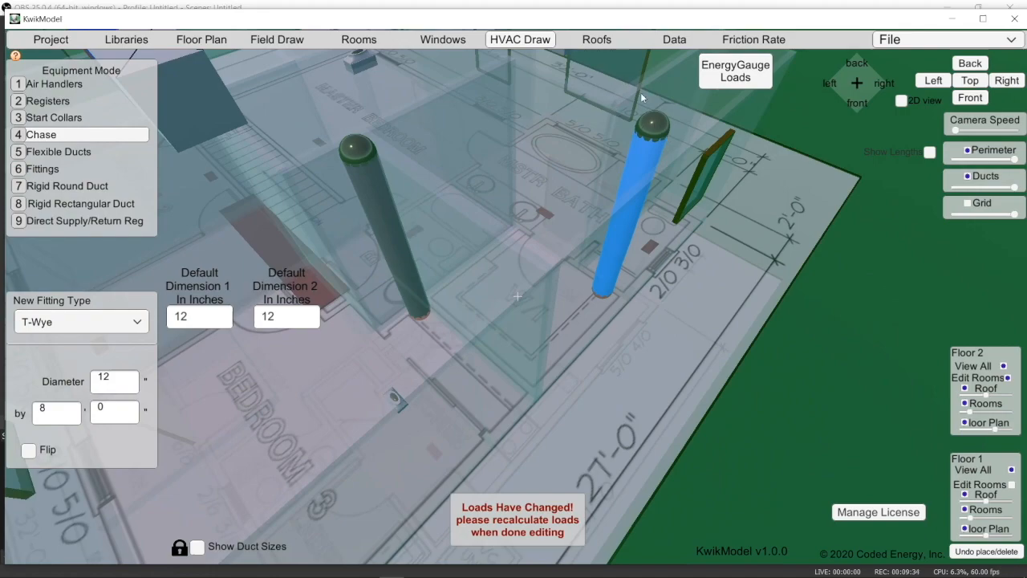
right_drag(536, 252, 539, 343)
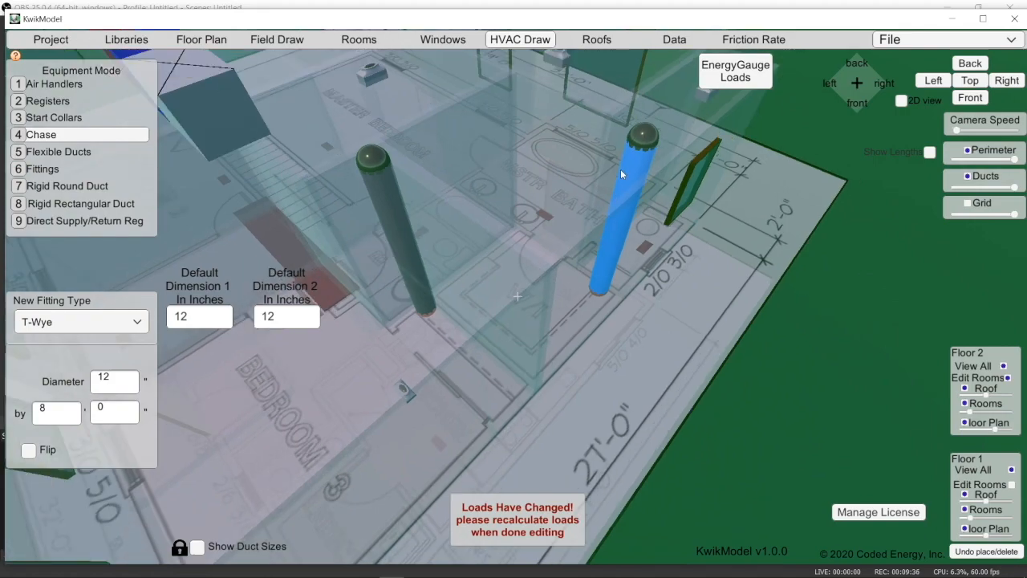
right_drag(523, 277, 702, 290)
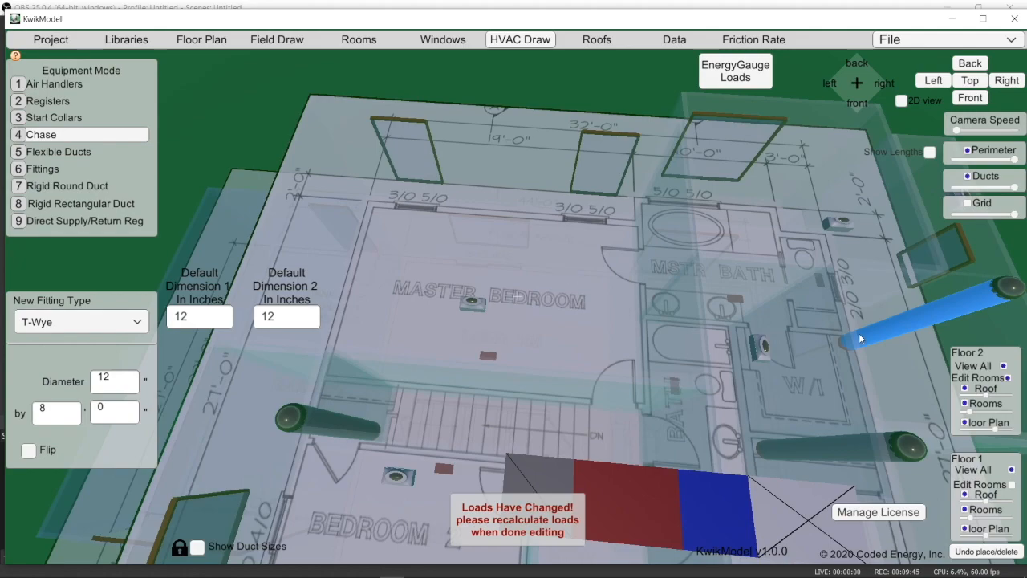
key(w)
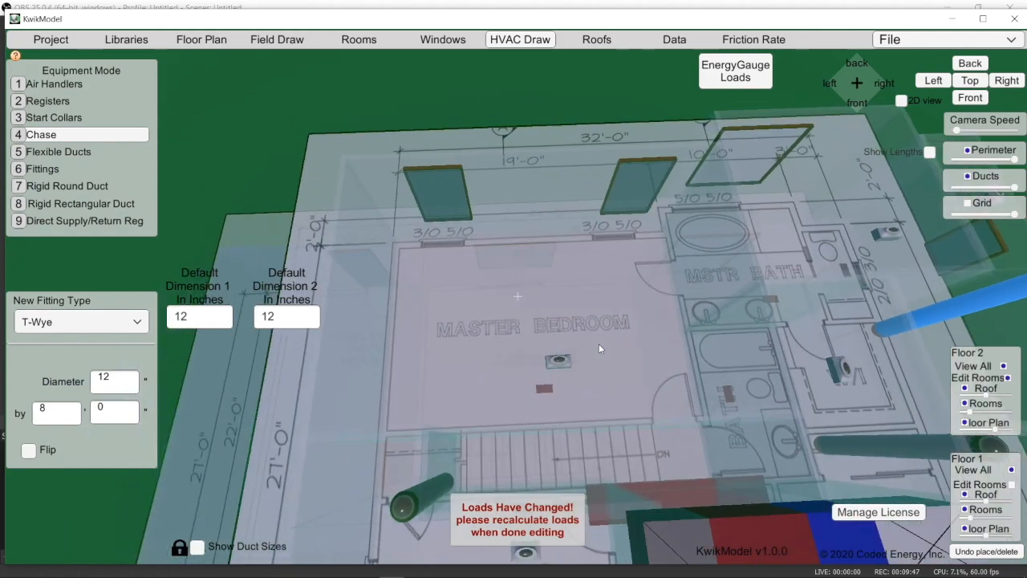
key(s)
right_drag(599, 344, 595, 335)
key(d)
key(s)
key(a)
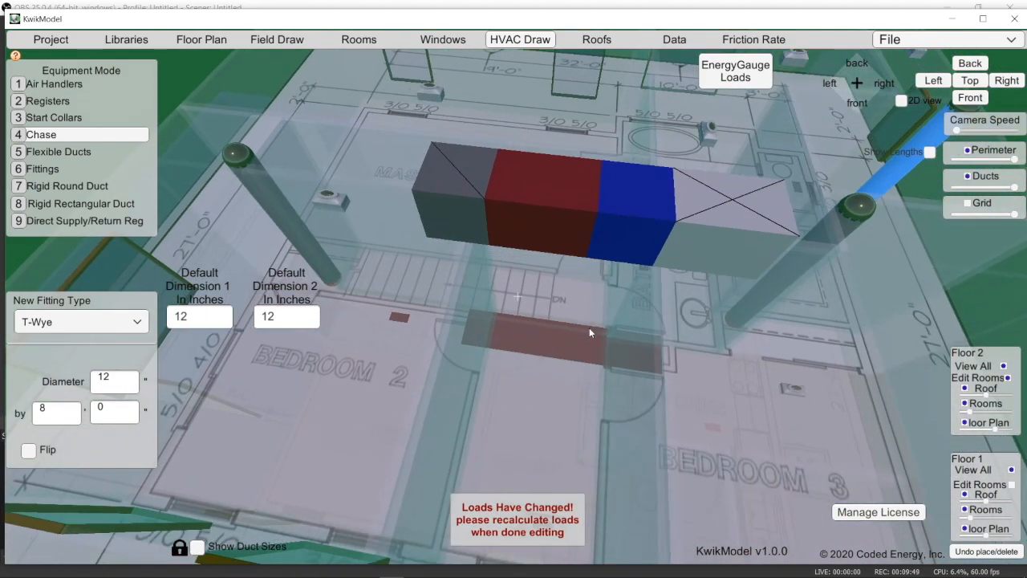
Move the horizontal air handler back toward the master bedroom, clear of the linen closet beside the hall bath
scroll(656, 490, down, 2)
middle_drag(649, 484, 390, 296)
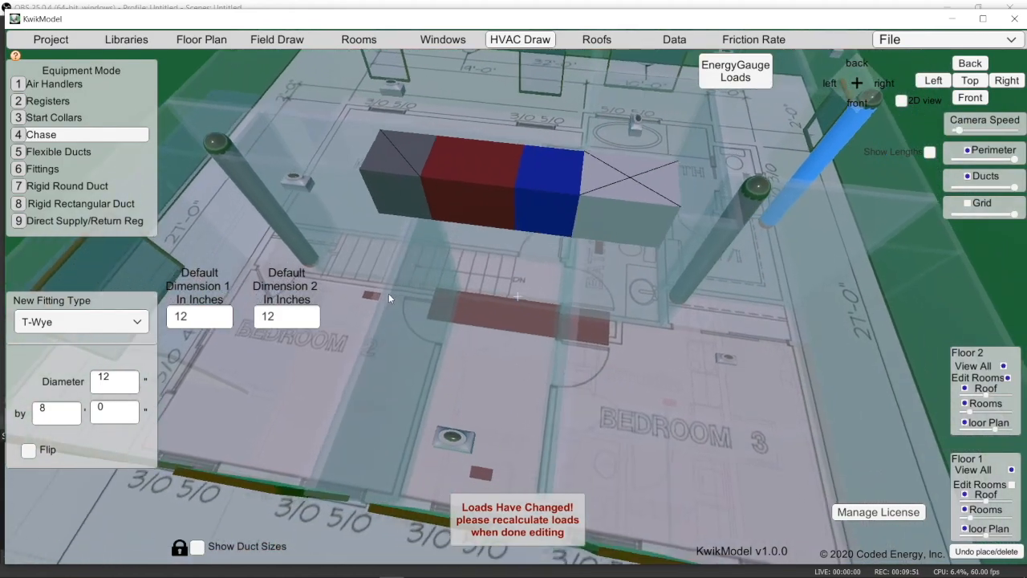
middle_drag(622, 368, 514, 355)
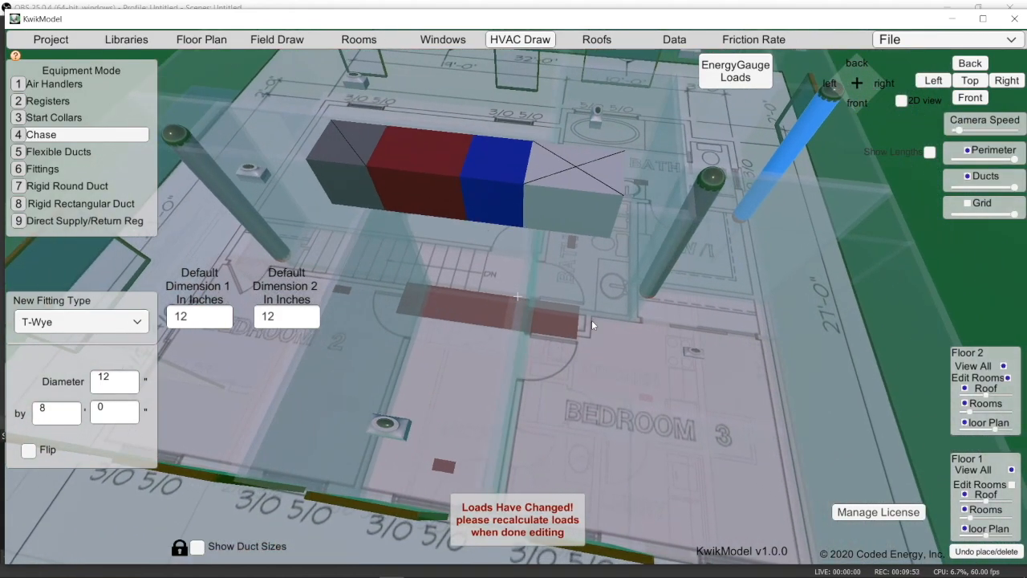
click(478, 174)
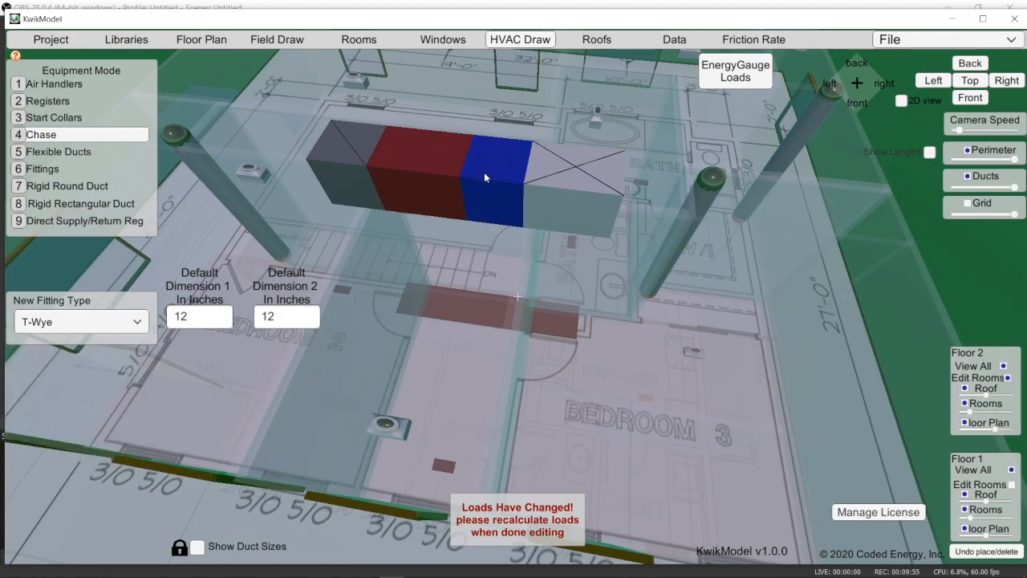
click(100, 84)
click(516, 171)
drag(516, 171, 525, 128)
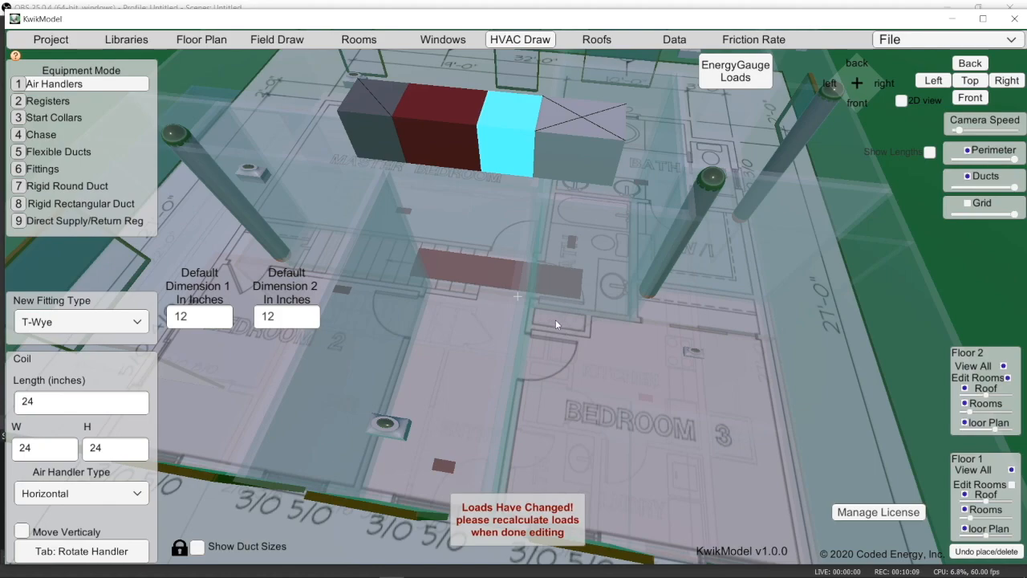
click(579, 258)
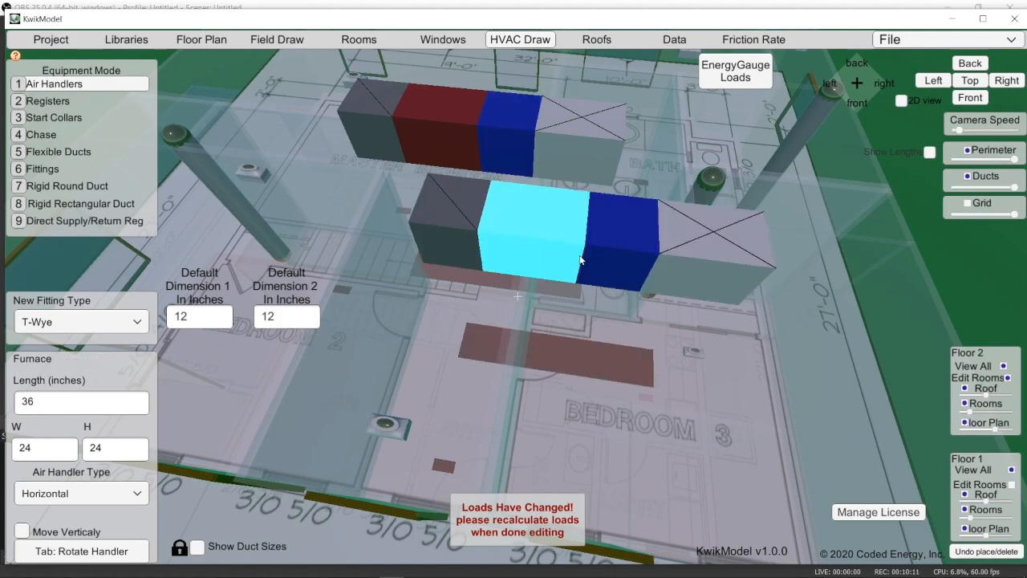
click(581, 259)
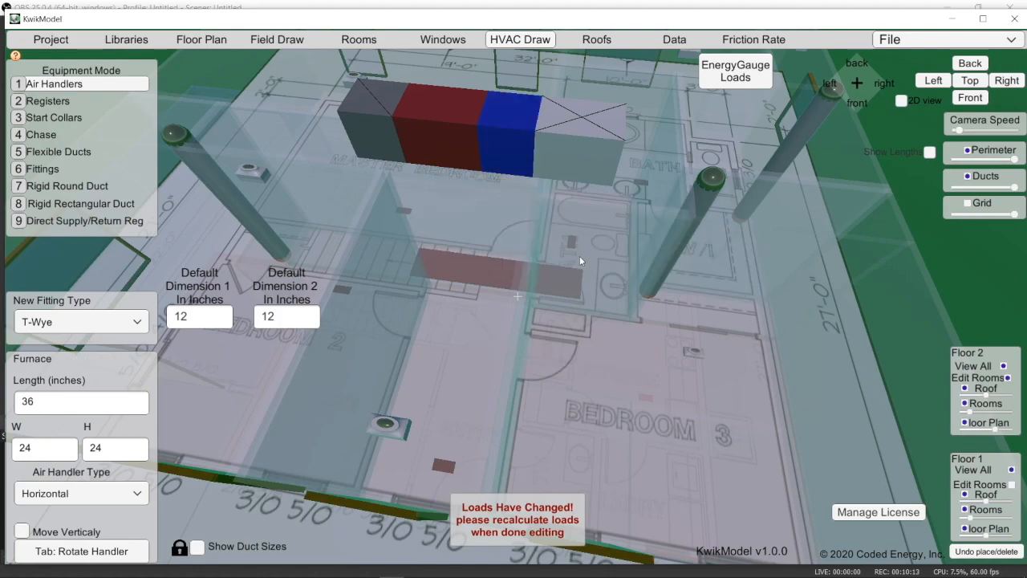
Place a 12 inch by 8 foot vertical chase in the linen closet between the hall bath and Bedroom 3
click(114, 137)
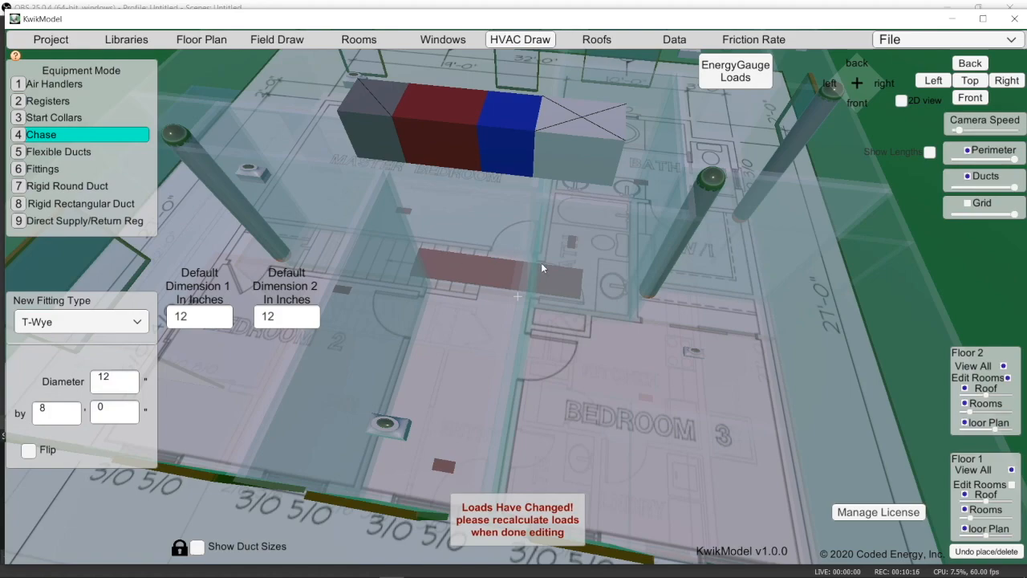
click(582, 240)
drag(583, 240, 559, 211)
View the house from the back and hide the Floor 2 floor plan
right_drag(562, 220, 642, 275)
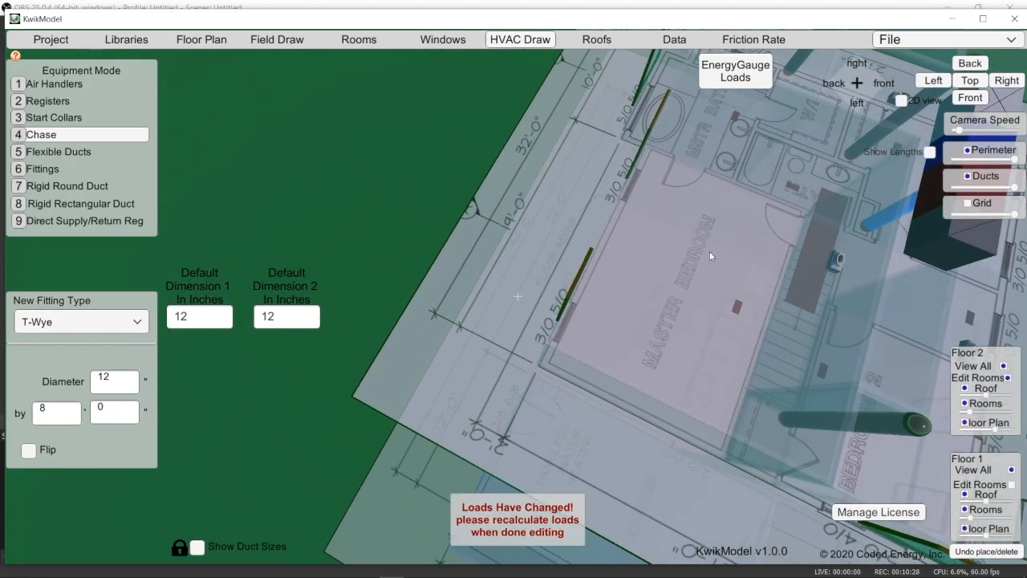
right_drag(695, 319, 406, 373)
middle_drag(406, 372, 434, 453)
middle_drag(435, 161, 564, 526)
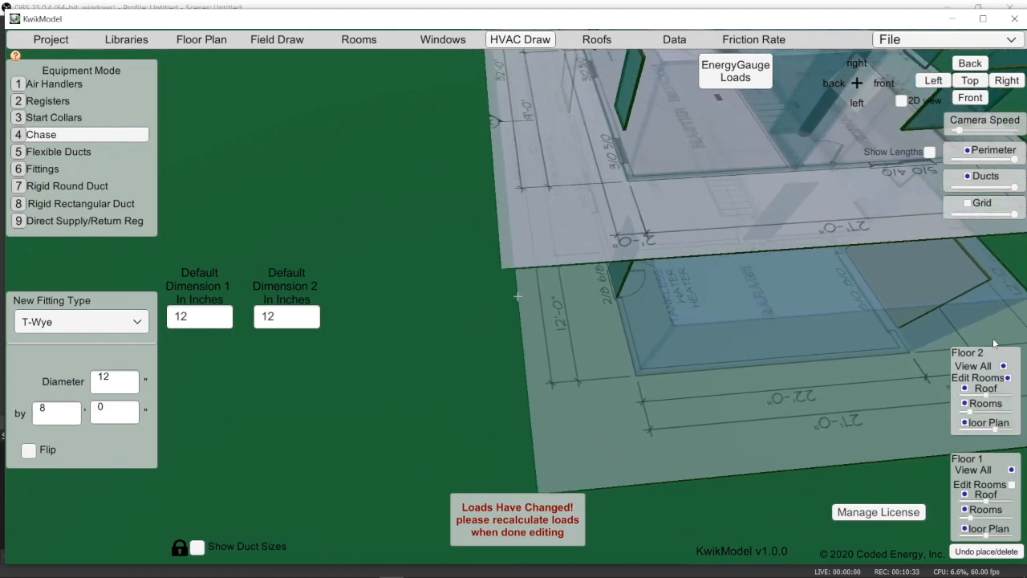
click(970, 63)
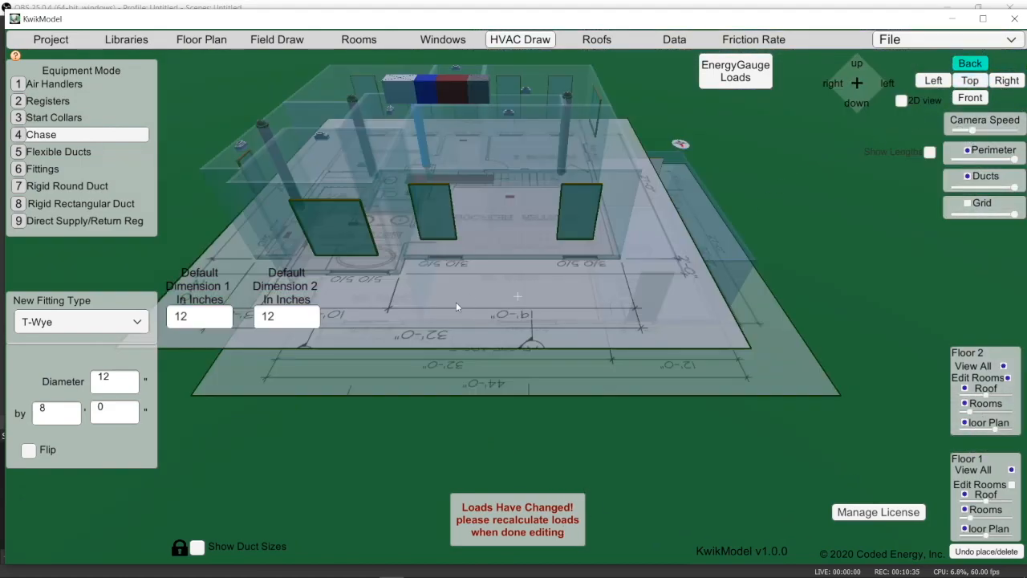
scroll(465, 289, up, 3)
right_drag(691, 248, 545, 225)
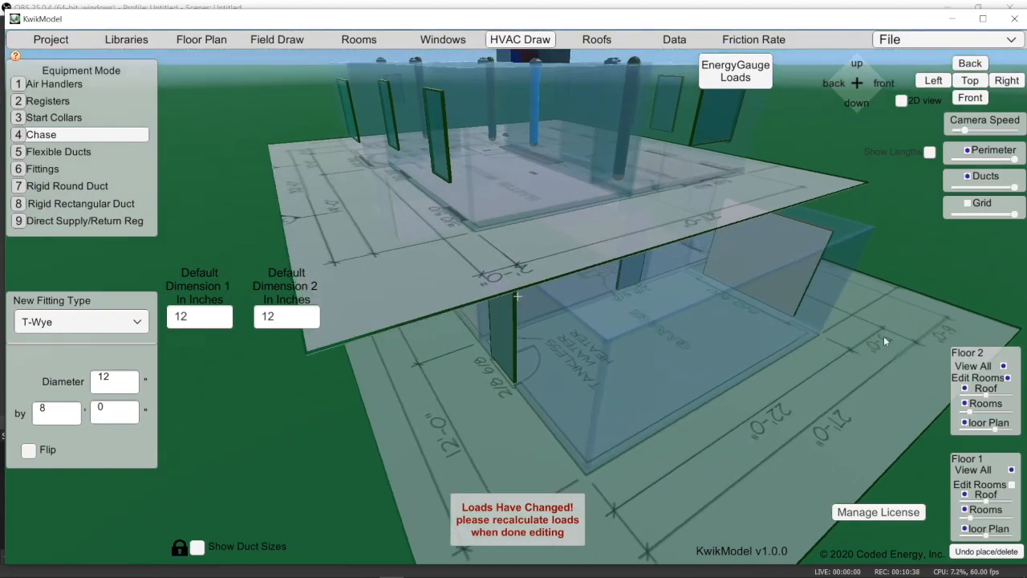
click(964, 422)
Examine where the Bedroom 2 side chase comes down near the first-floor stairs and the garage wall
right_drag(734, 353, 485, 244)
right_drag(562, 280, 520, 276)
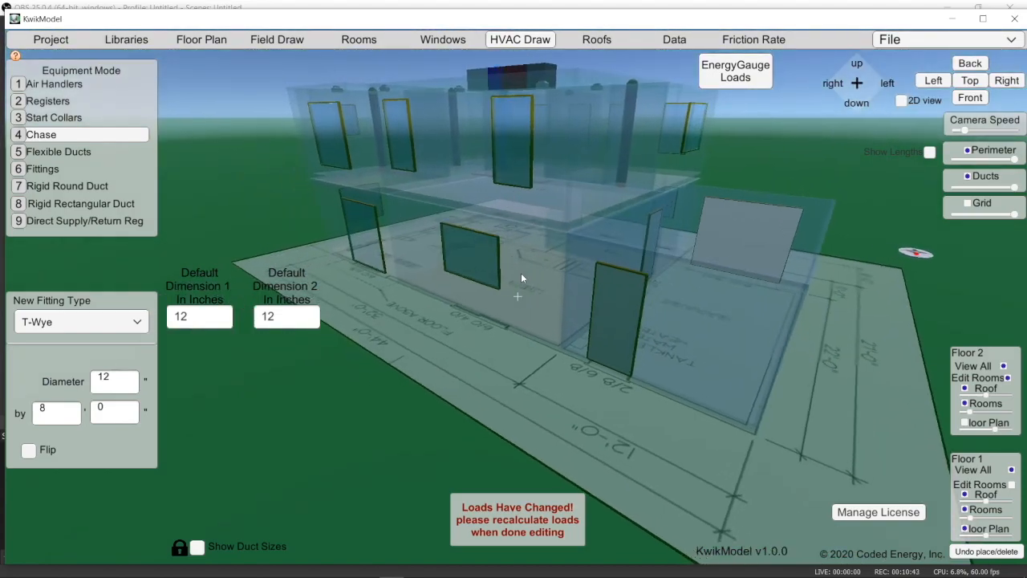
right_drag(581, 300, 508, 255)
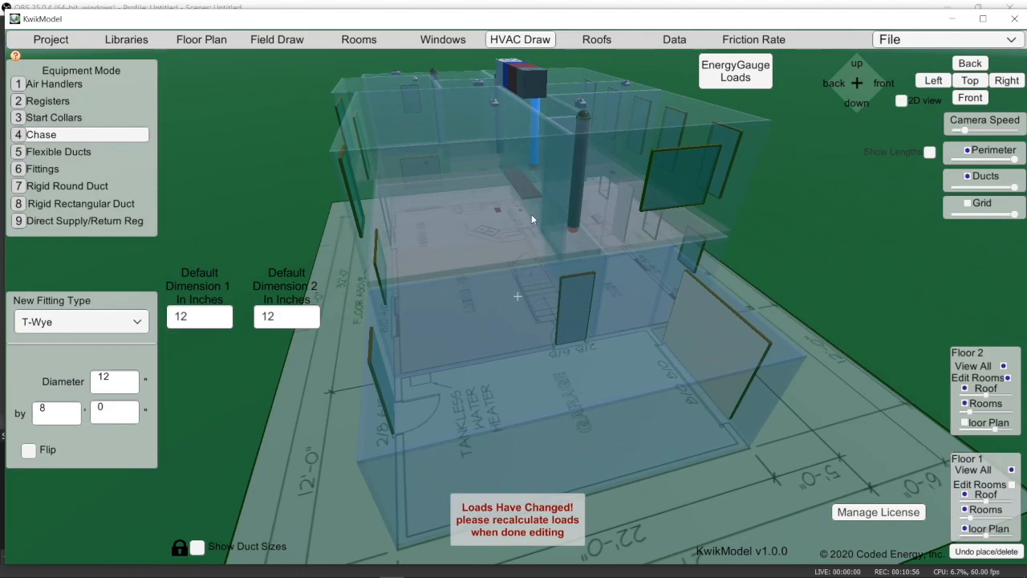
right_drag(531, 305, 526, 399)
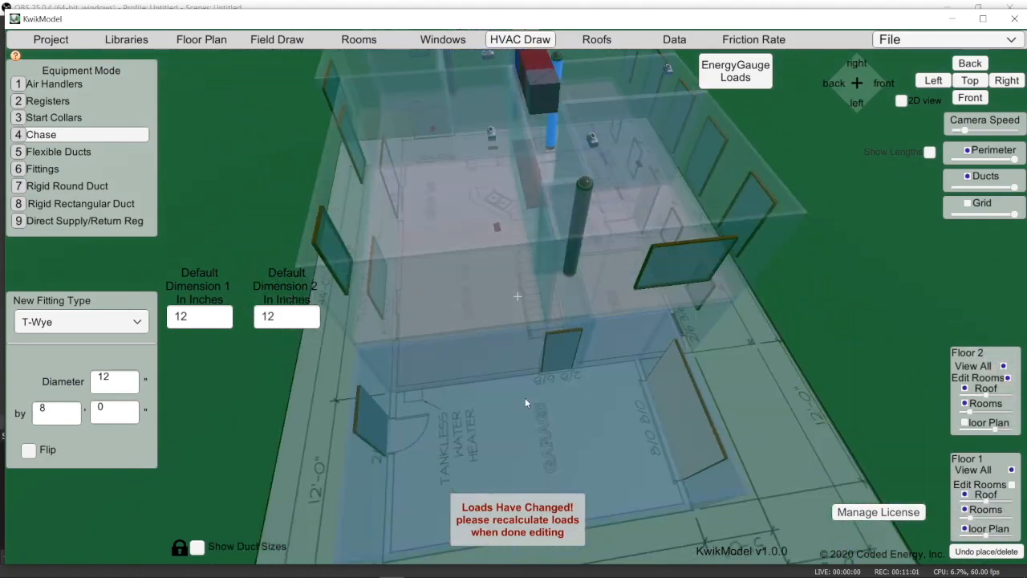
right_drag(554, 258, 547, 359)
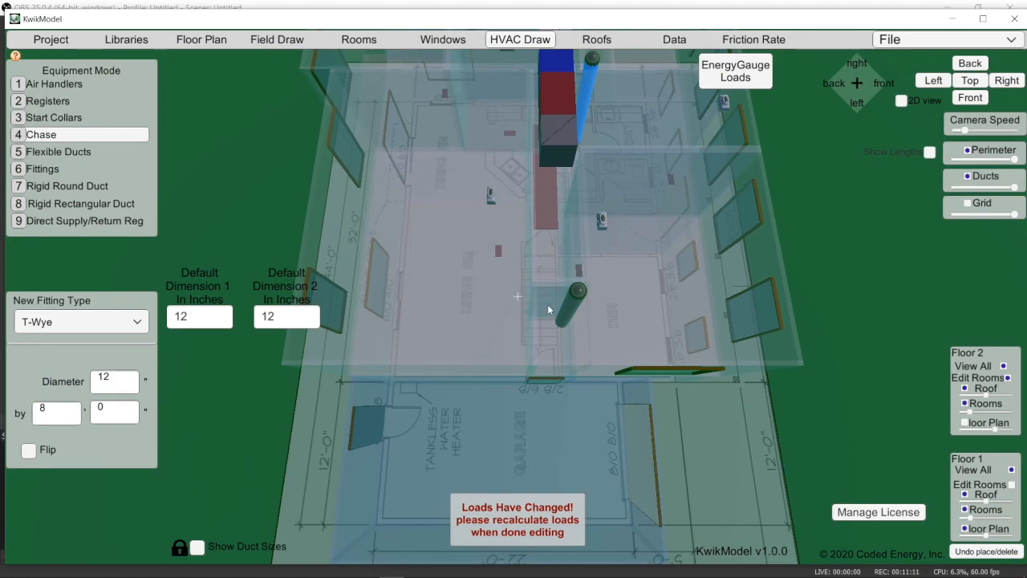
right_drag(544, 306, 562, 255)
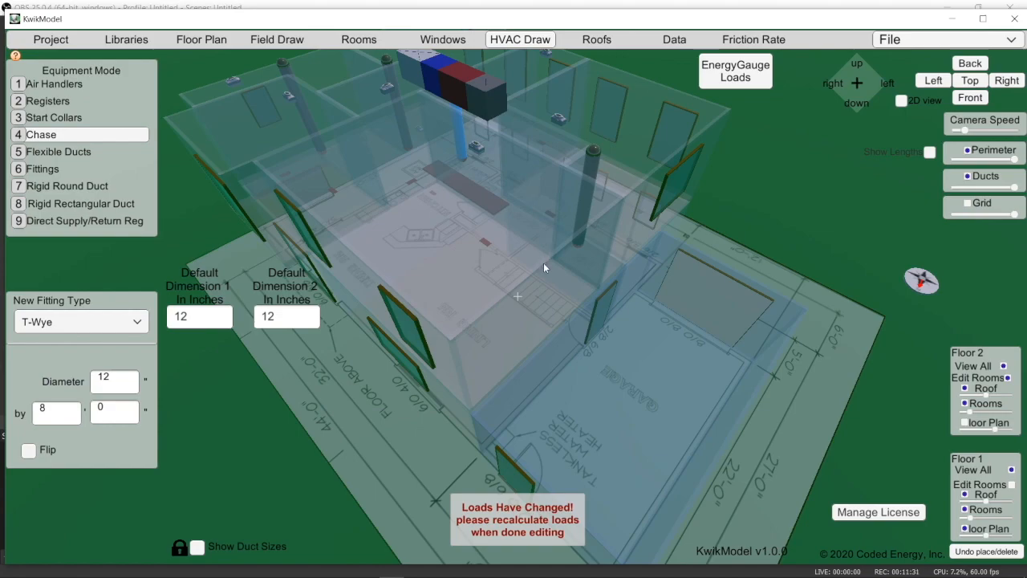
right_drag(511, 166, 575, 178)
mouse_move(561, 238)
right_down()
mouse_move(555, 255)
mouse_move(551, 192)
mouse_move(549, 255)
right_up()
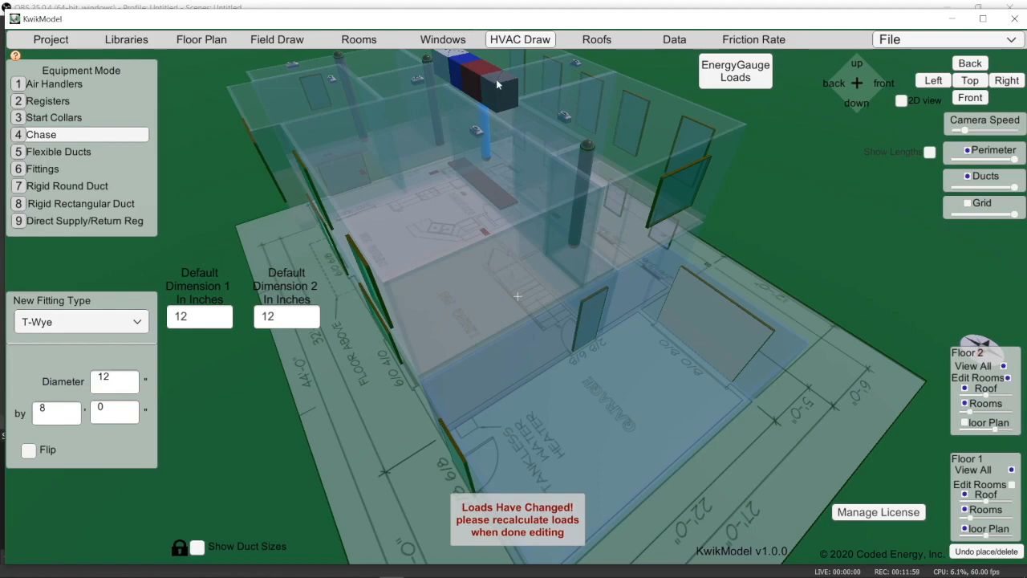
Examine where the other chases come down over the first-floor kitchen, laundry and bath
middle_drag(494, 151, 570, 278)
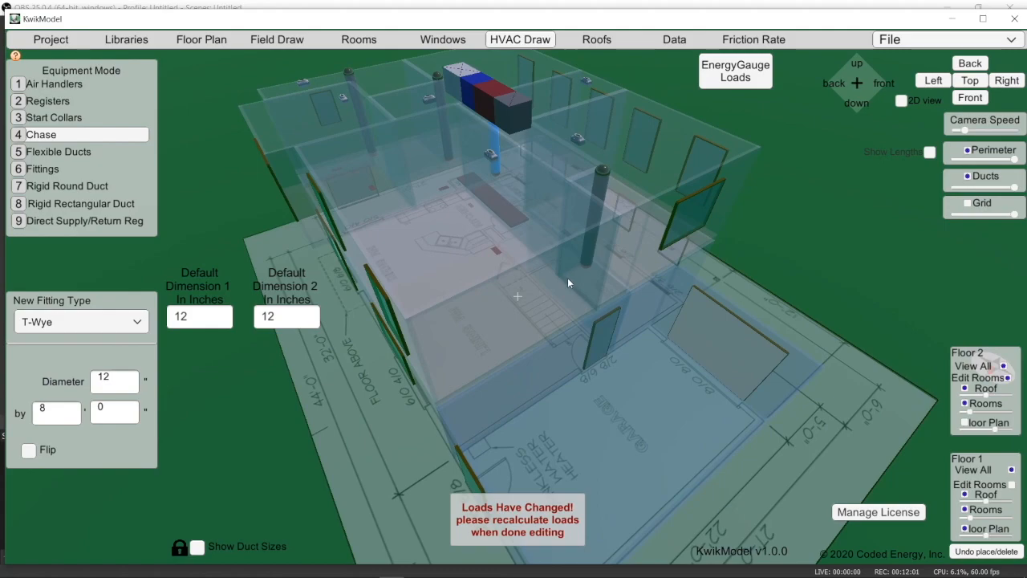
right_drag(299, 239, 438, 199)
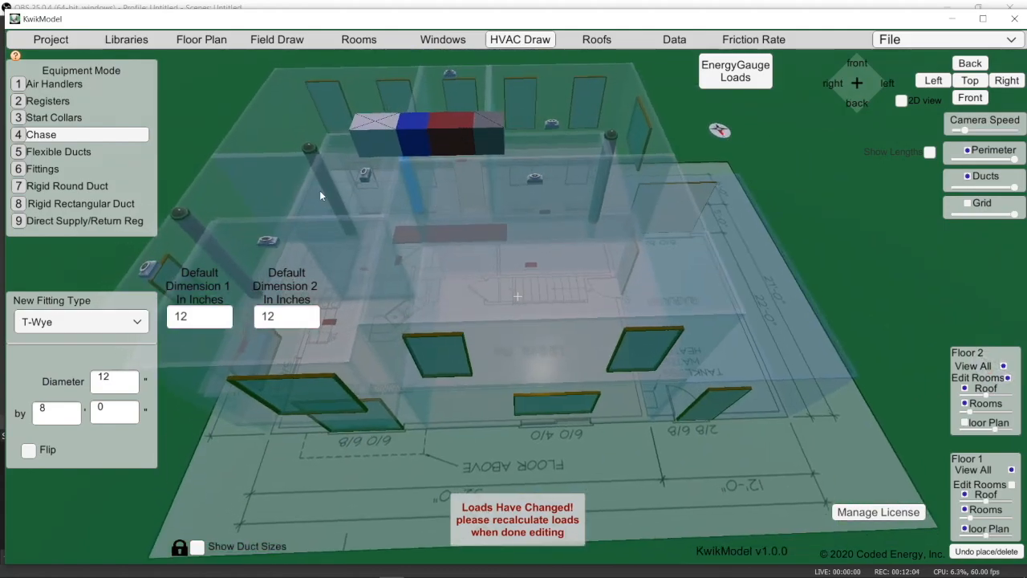
middle_drag(320, 192, 616, 221)
middle_drag(422, 205, 770, 242)
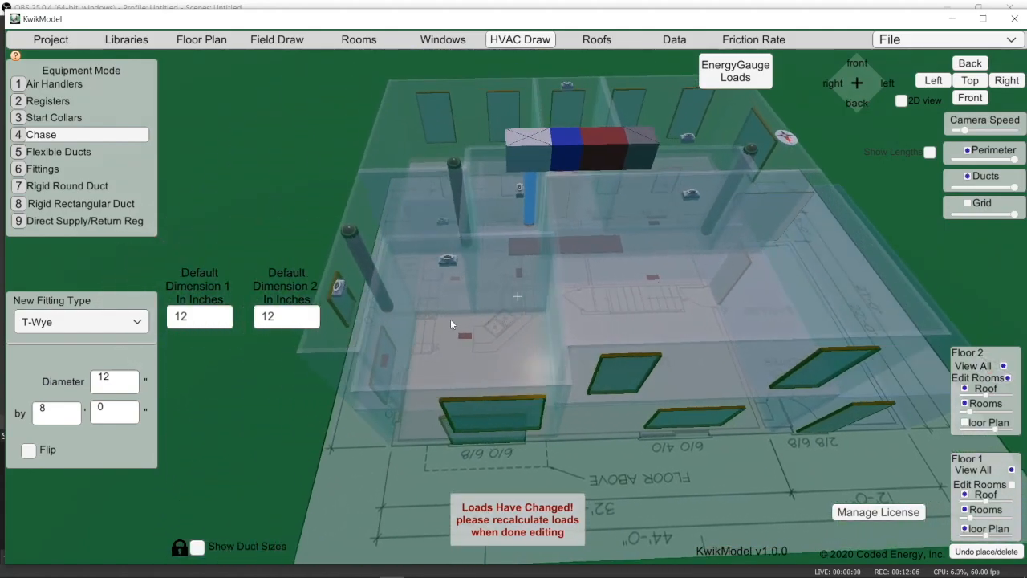
middle_drag(475, 262, 709, 266)
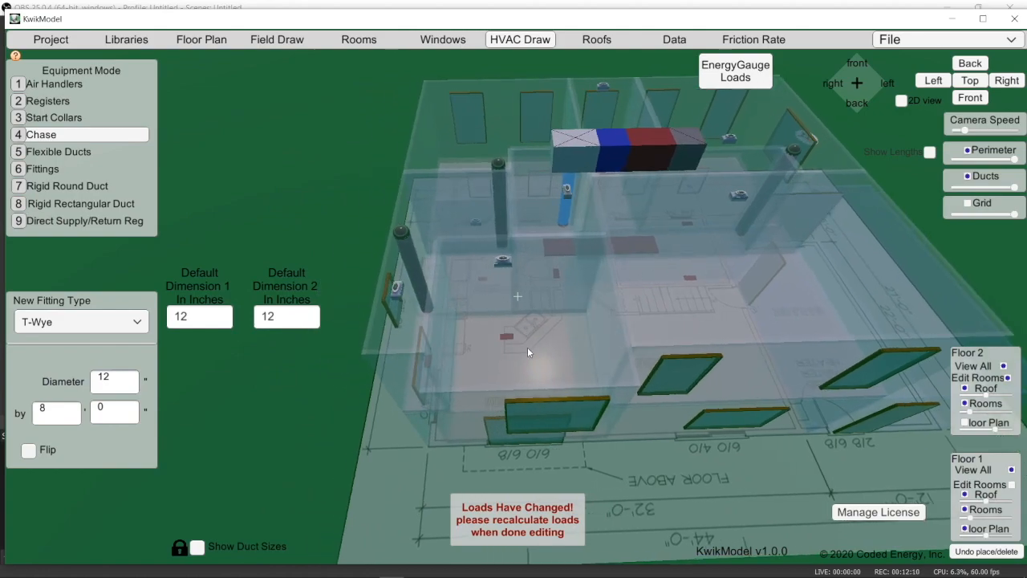
right_drag(528, 346, 735, 257)
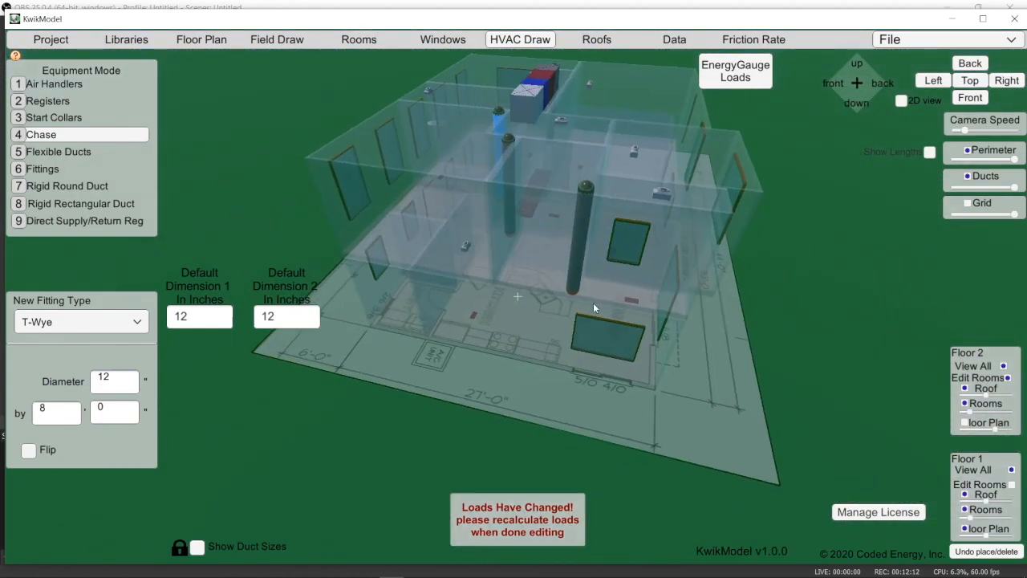
right_drag(591, 303, 635, 303)
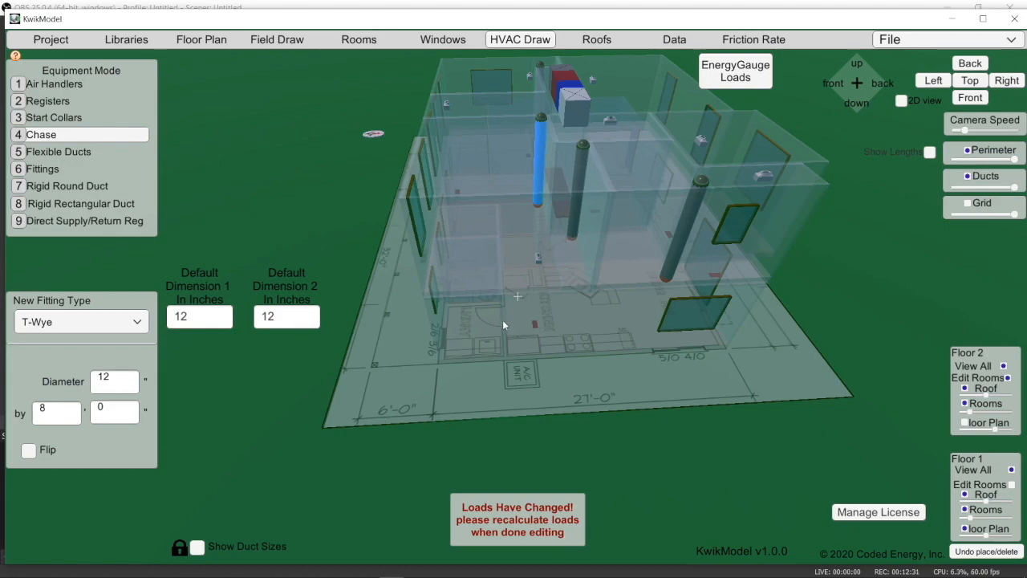
middle_drag(473, 350, 642, 350)
middle_drag(576, 296, 706, 281)
middle_drag(609, 241, 664, 215)
scroll(591, 209, up, 6)
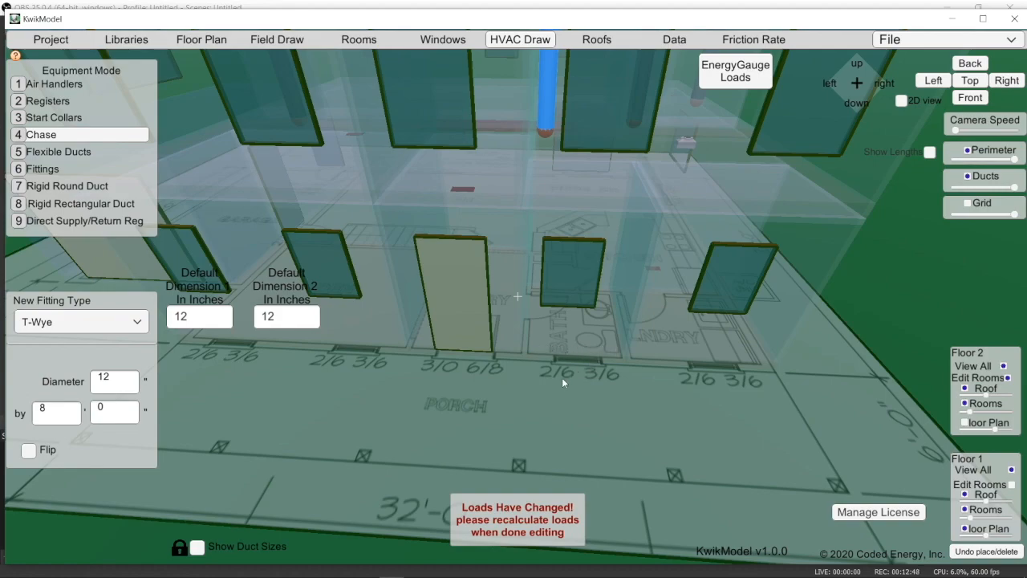
right_drag(589, 399, 550, 370)
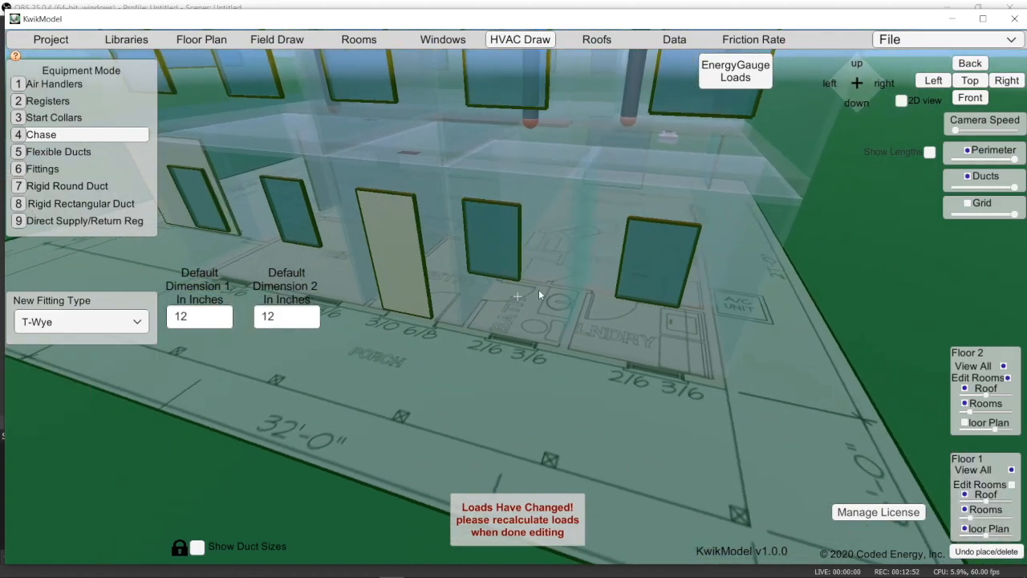
Enable Floor 1 room editing and drop the ceiling of the front bath (Pdr) by 1 foot
click(359, 39)
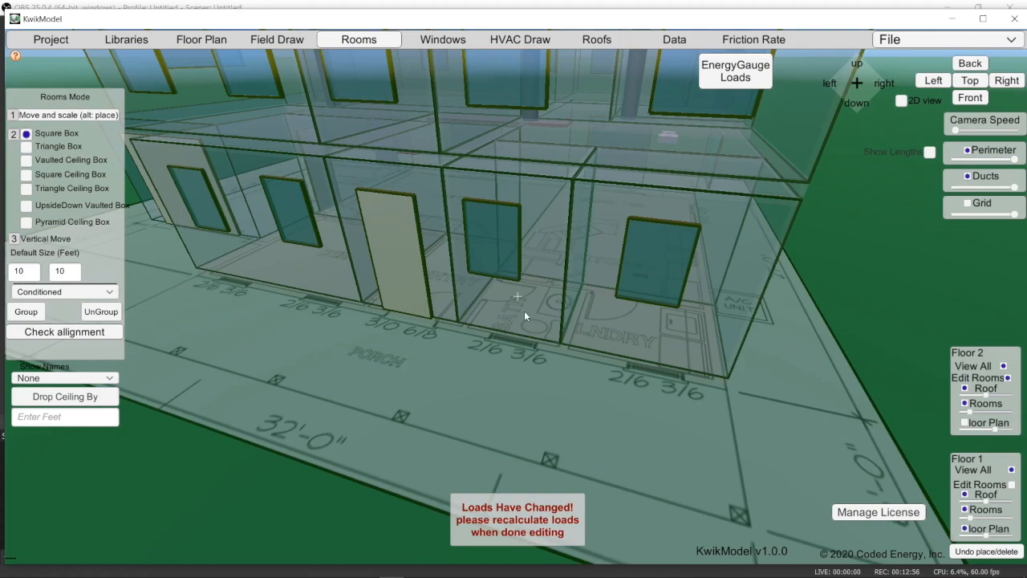
right_drag(534, 296, 424, 378)
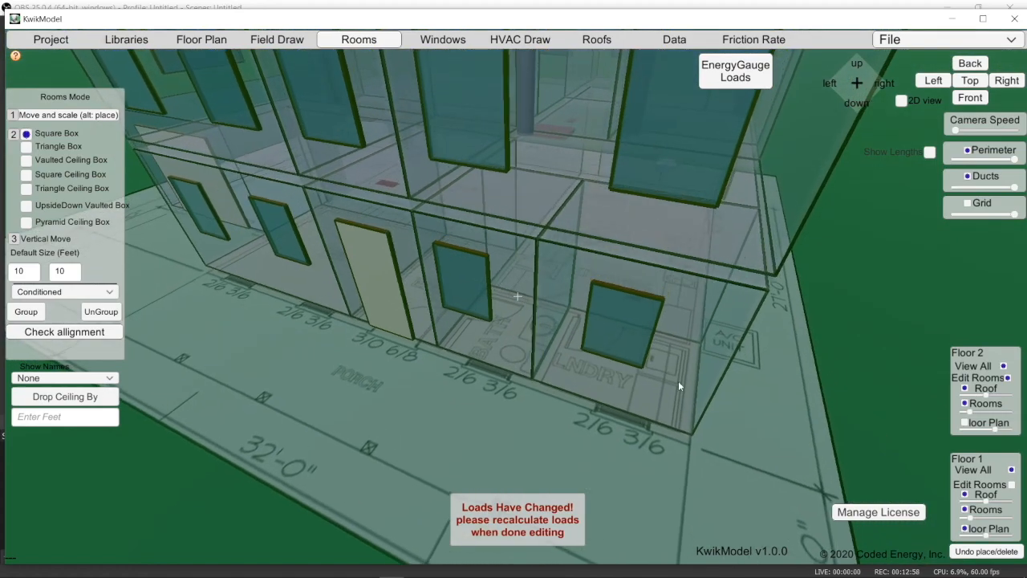
click(1012, 485)
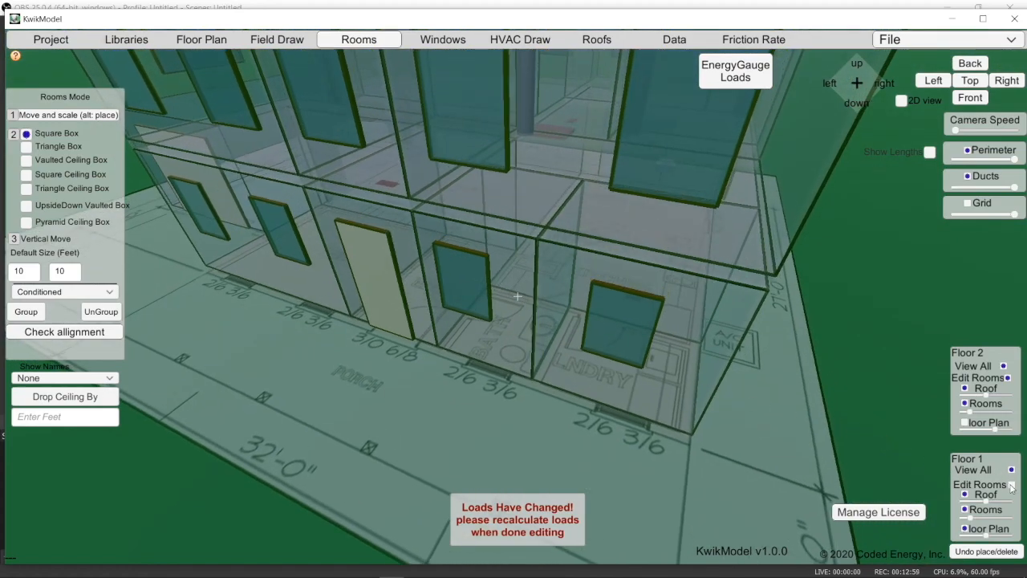
click(512, 341)
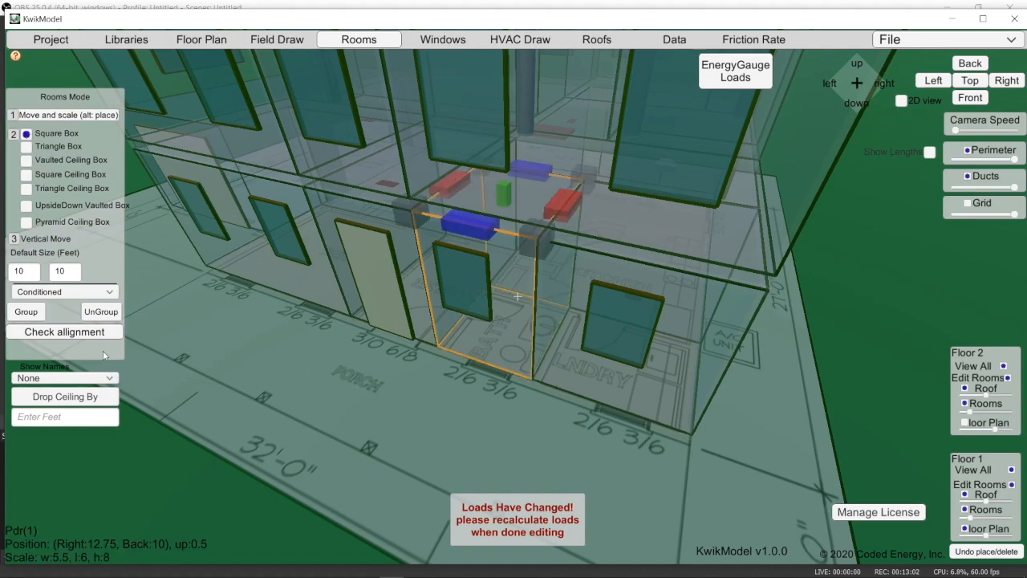
click(55, 418)
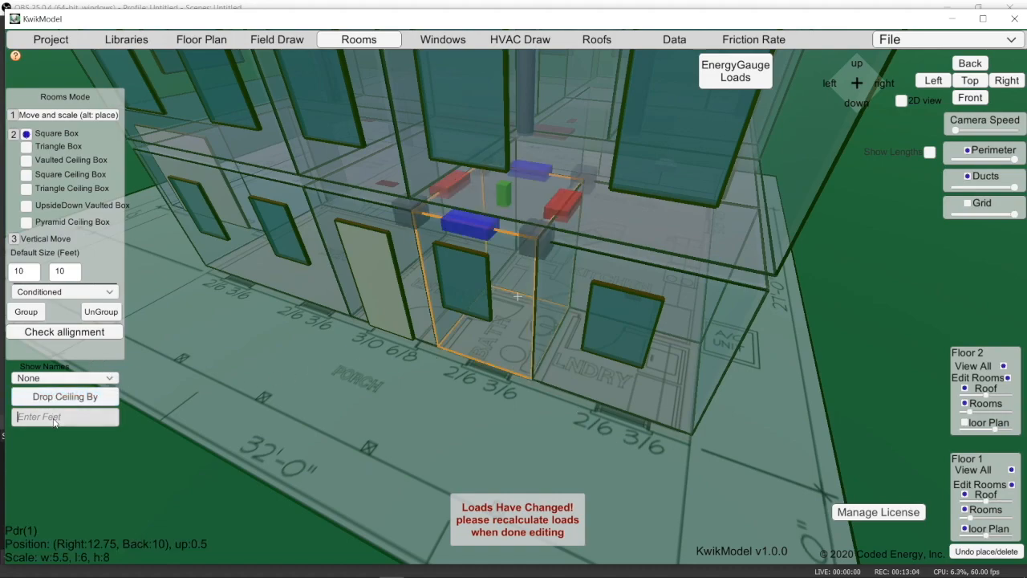
text(1)
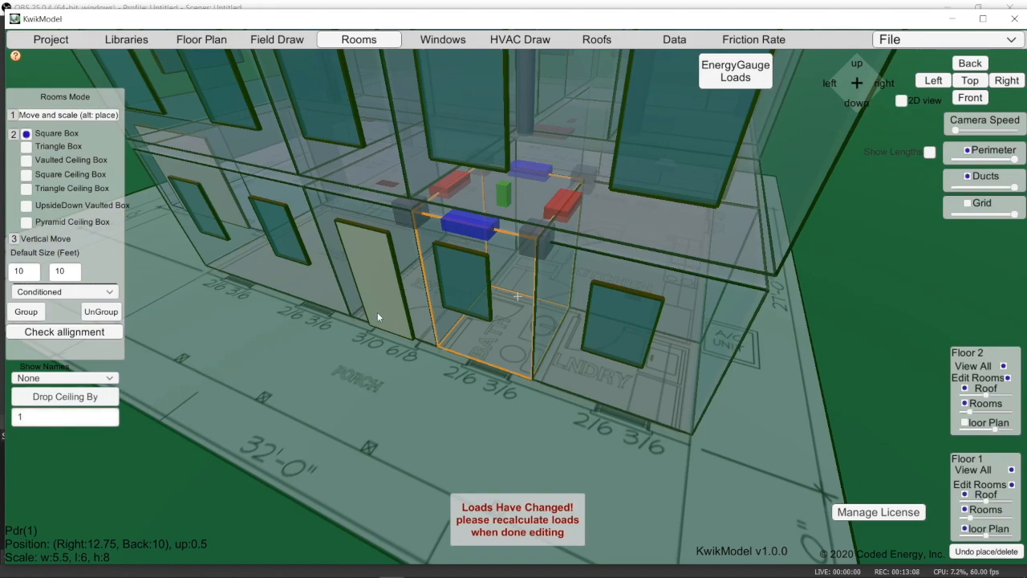
click(86, 417)
click(80, 397)
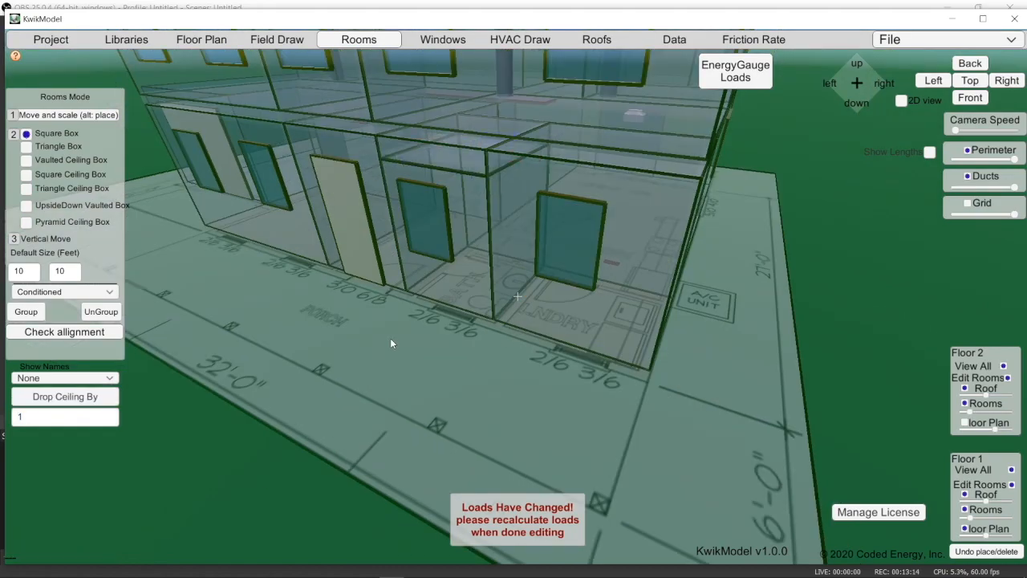
scroll(438, 162, up, 3)
scroll(438, 162, up, 3)
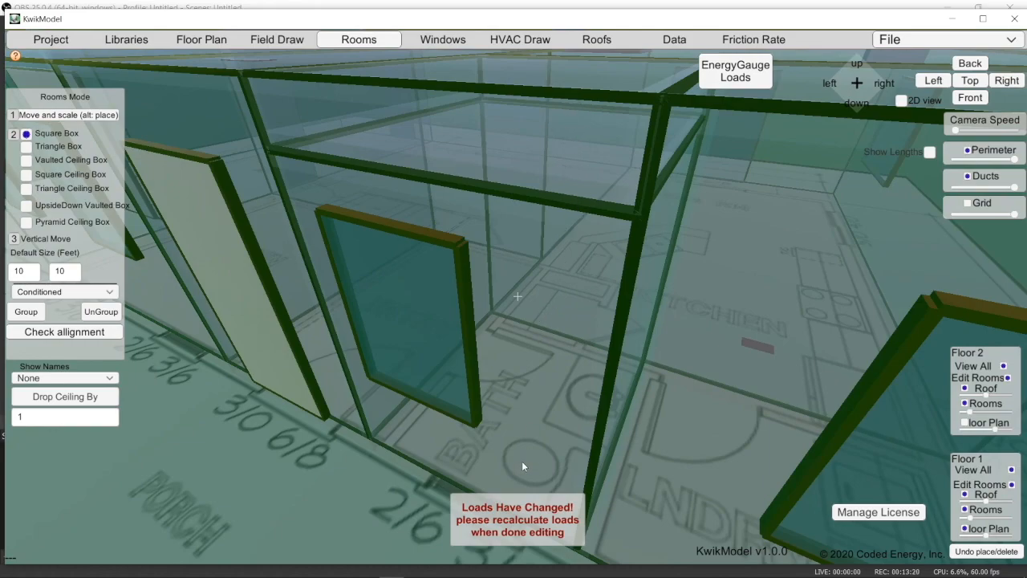
scroll(519, 327, down, 3)
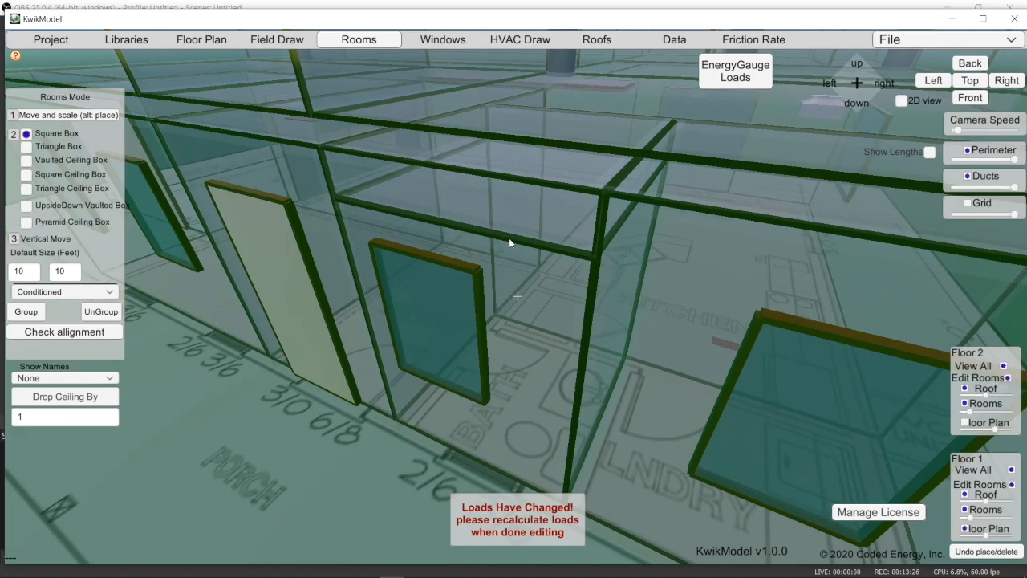
right_drag(533, 437, 554, 359)
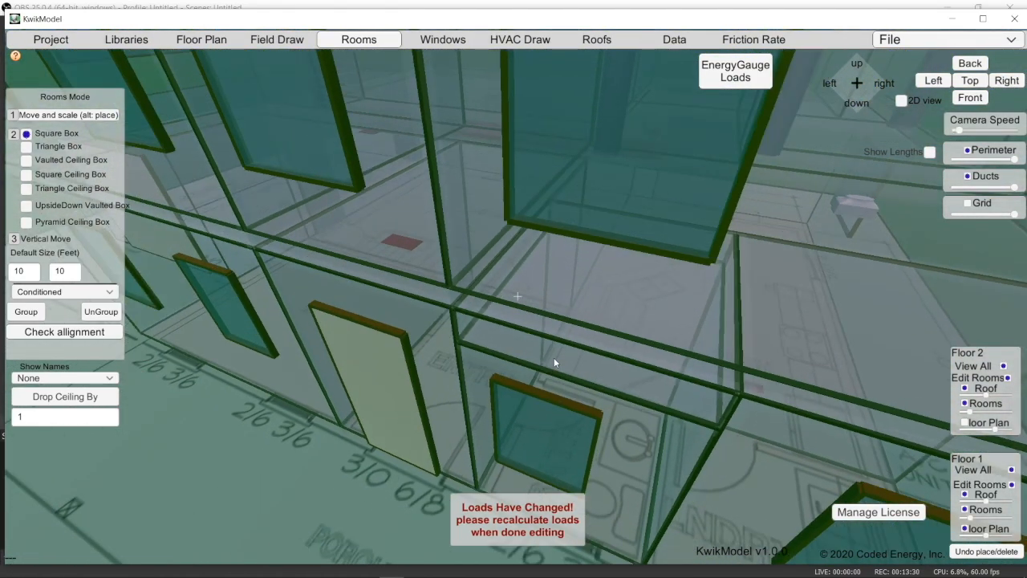
Examine the space above the lowered front bath and entry, and how the chases and air handler sit relative to the rooms and garage
right_drag(591, 216, 634, 275)
key(s)
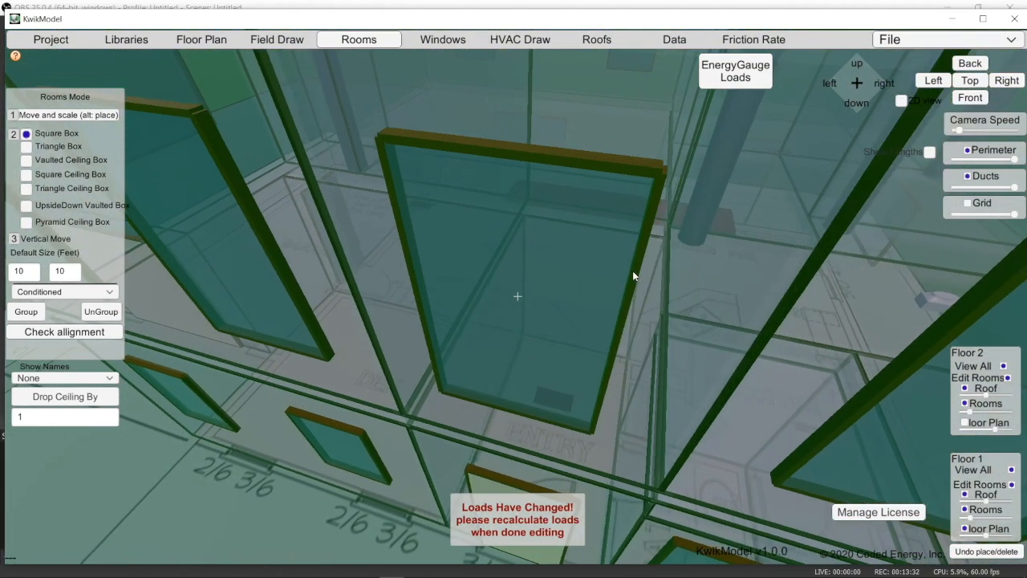
scroll(633, 275, up, 1)
middle_drag(646, 275, 432, 319)
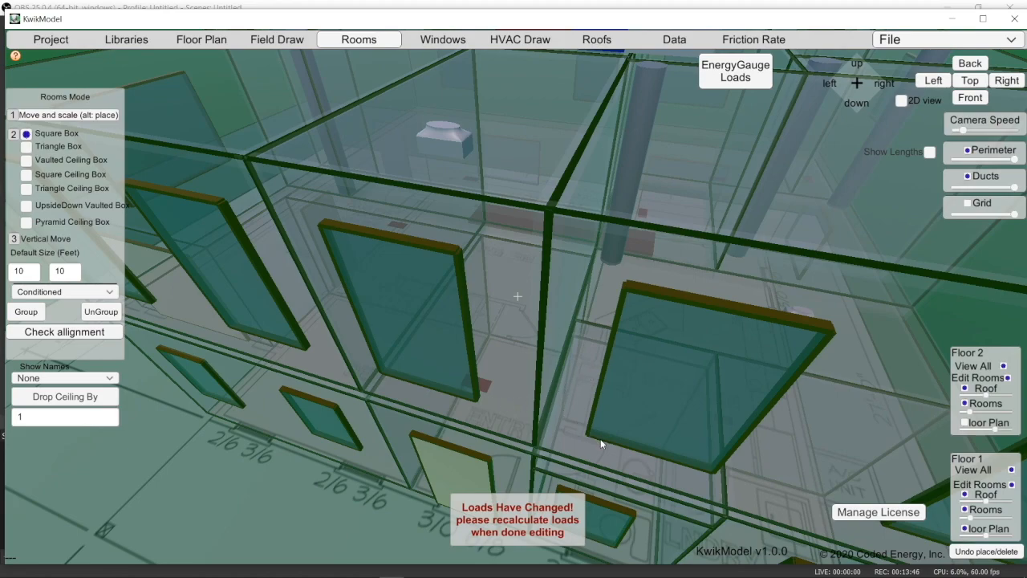
middle_drag(621, 442, 421, 367)
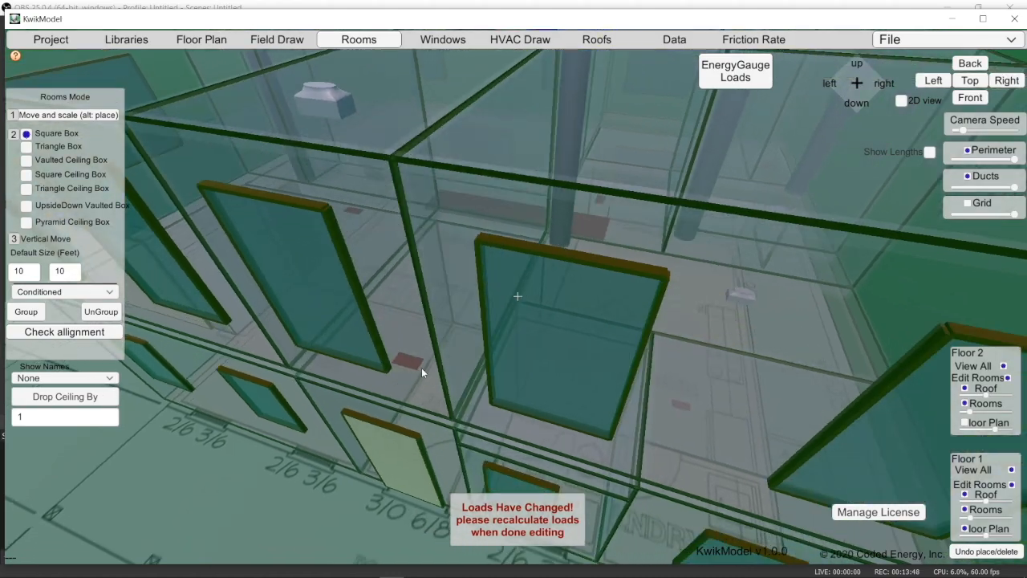
middle_drag(656, 423, 573, 382)
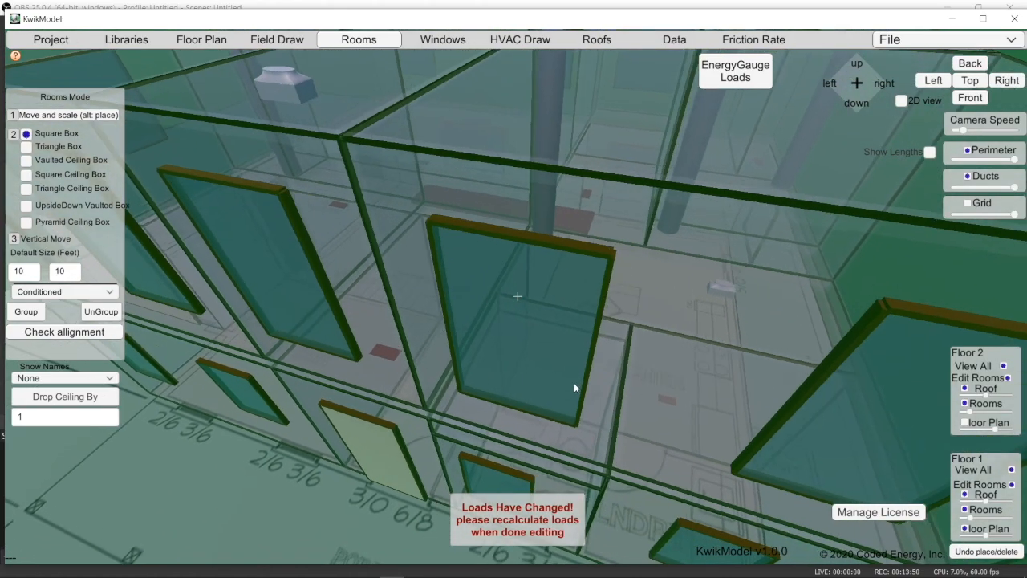
scroll(728, 485, down, 3)
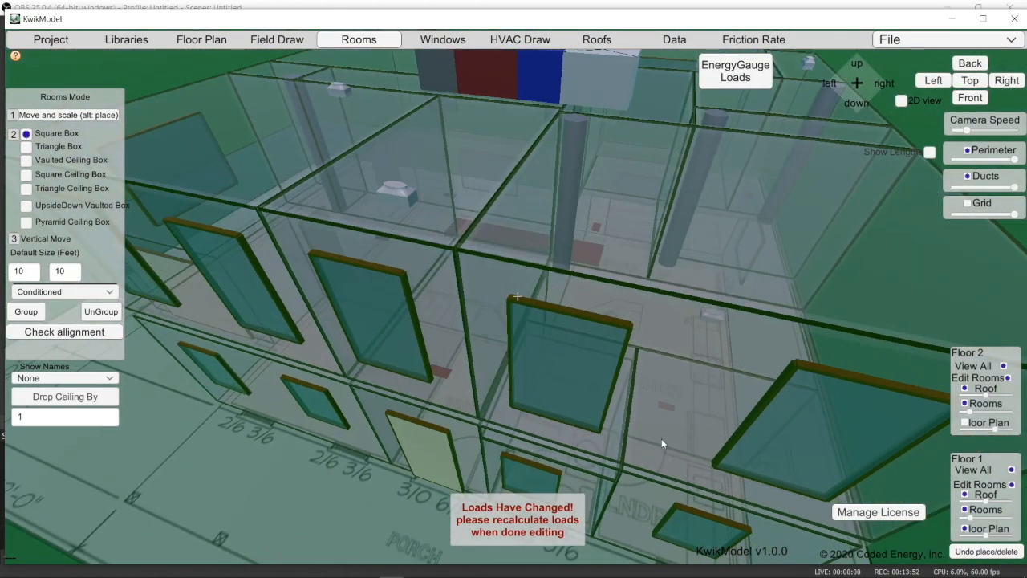
mouse_move(724, 378)
right_down()
mouse_move(710, 381)
mouse_move(722, 382)
right_up()
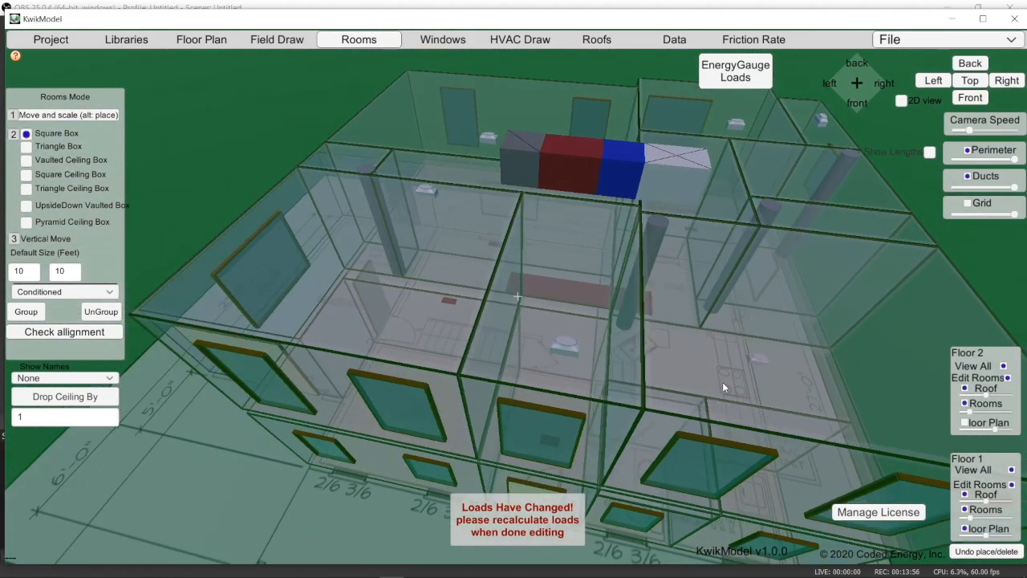
key(s)
key(d)
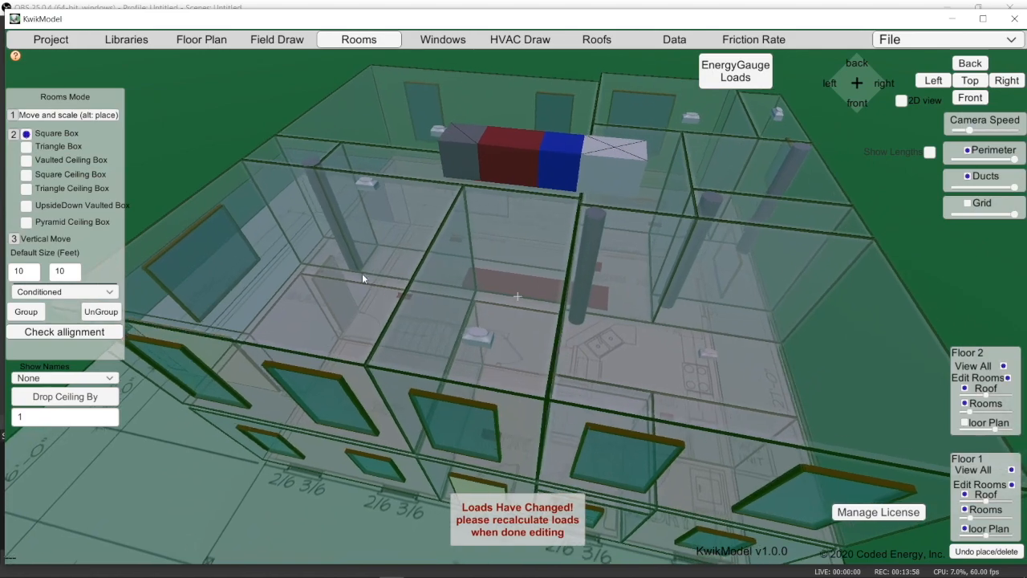
right_drag(402, 280, 408, 290)
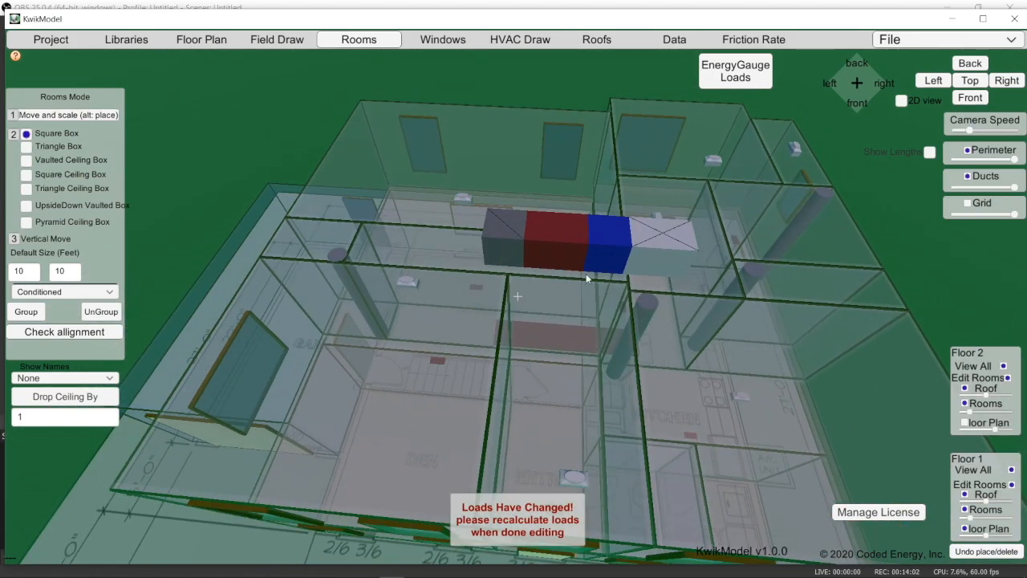
right_drag(331, 364, 607, 357)
key(a)
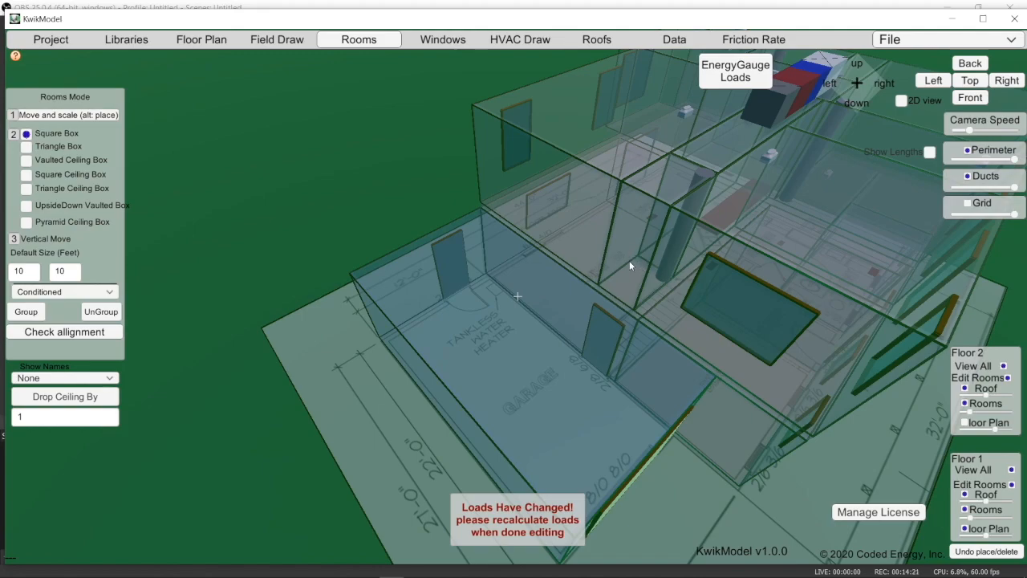
Place a second chase, 12 inches in diameter and 8 feet long, beside the stair-side chase near the garage, toward the living room
middle_drag(629, 261, 558, 391)
click(524, 42)
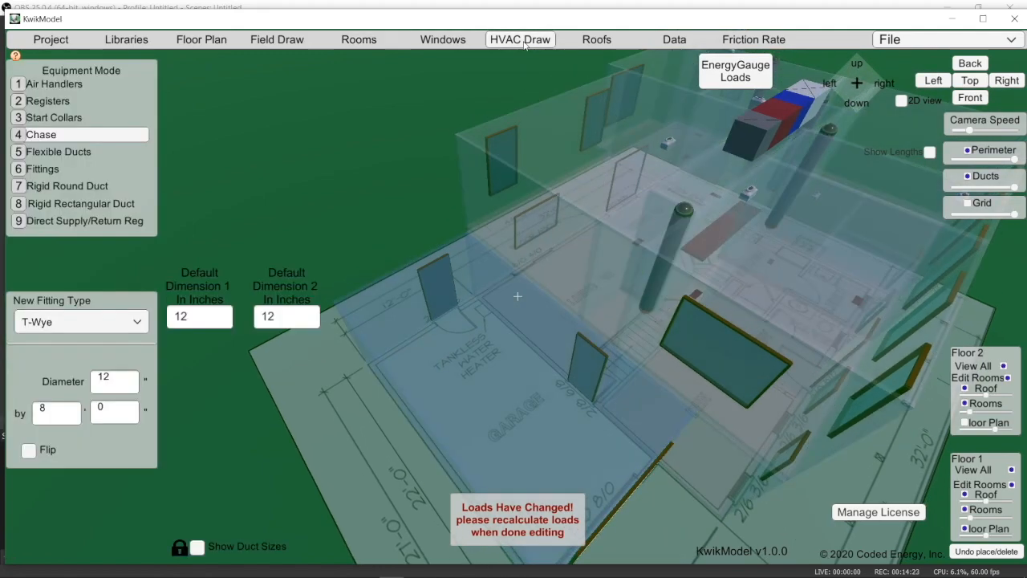
click(645, 202)
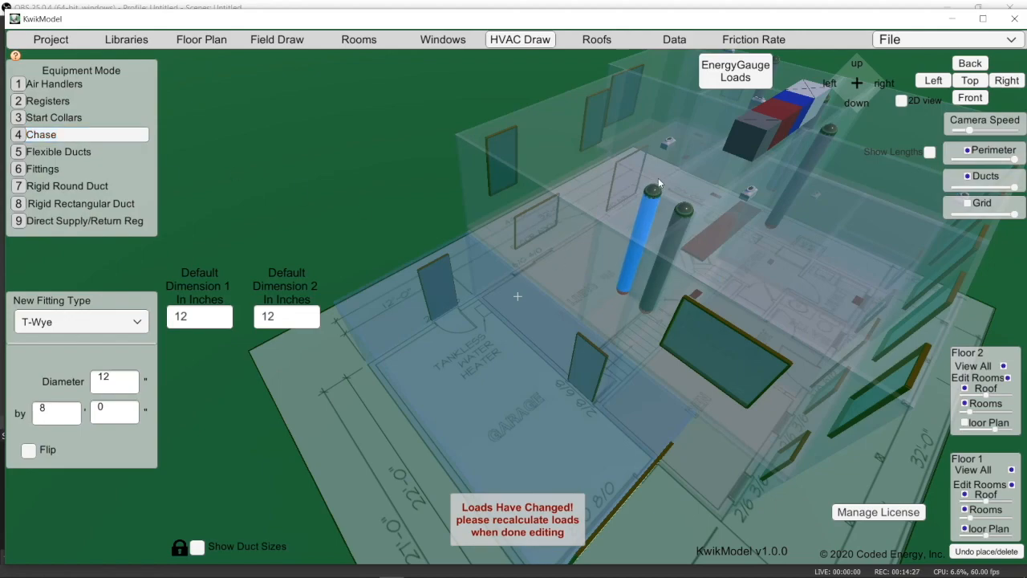
click(689, 205)
Examine from above how all the chases are arranged around the air handler, the stairs and the kitchen
middle_drag(691, 204, 507, 354)
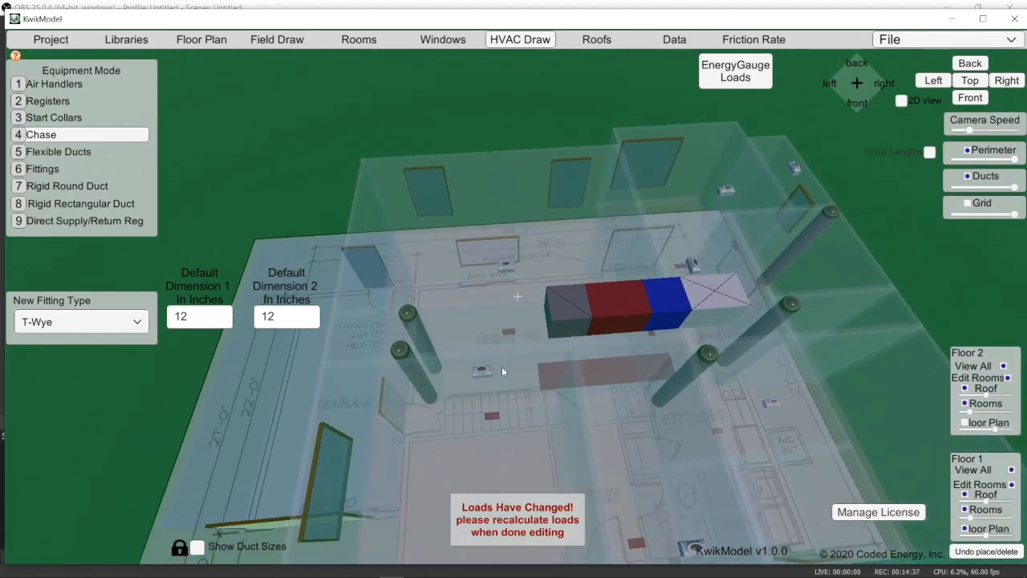
scroll(448, 414, down, 2)
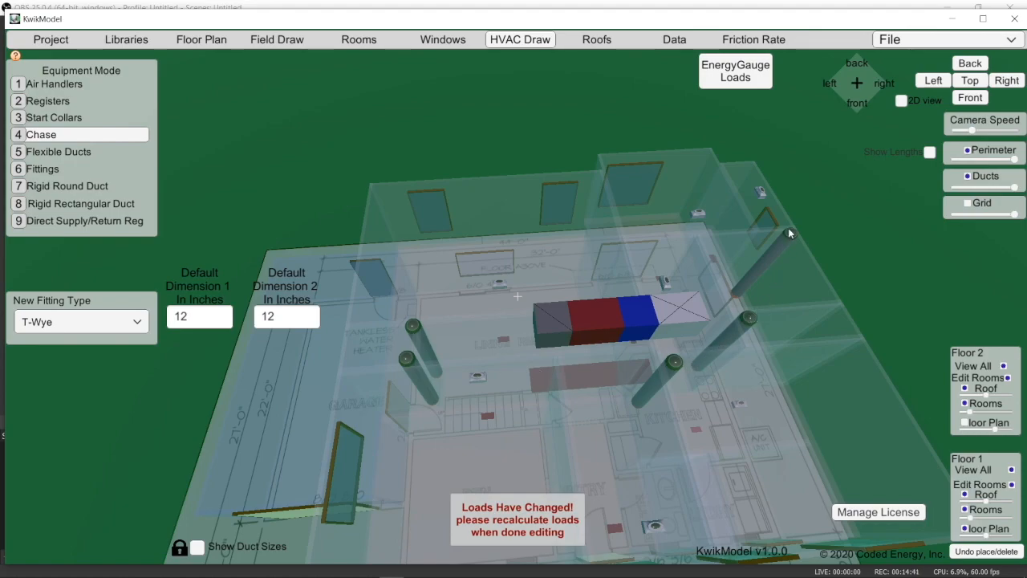
middle_drag(724, 366, 683, 374)
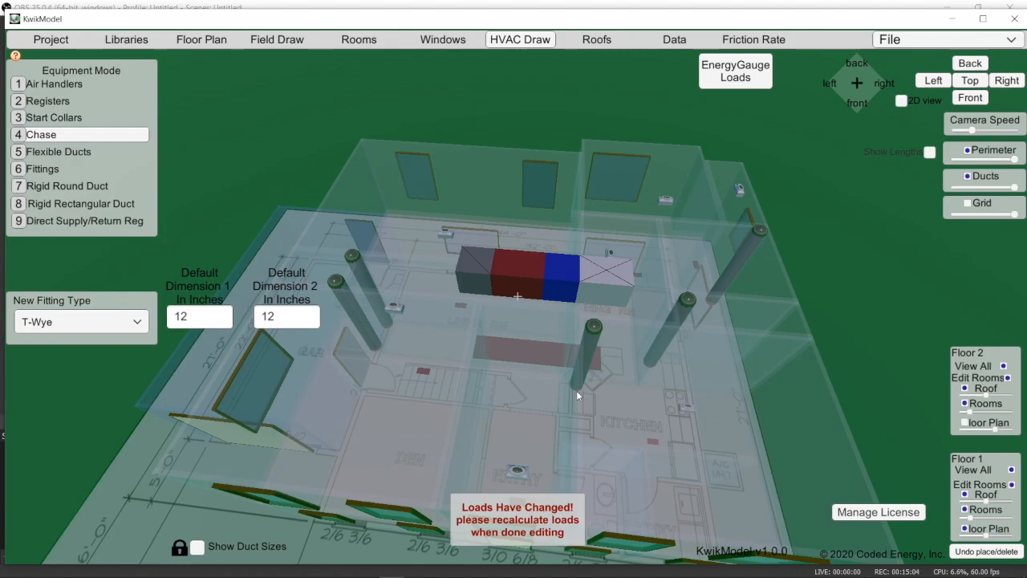
scroll(577, 382, down, 3)
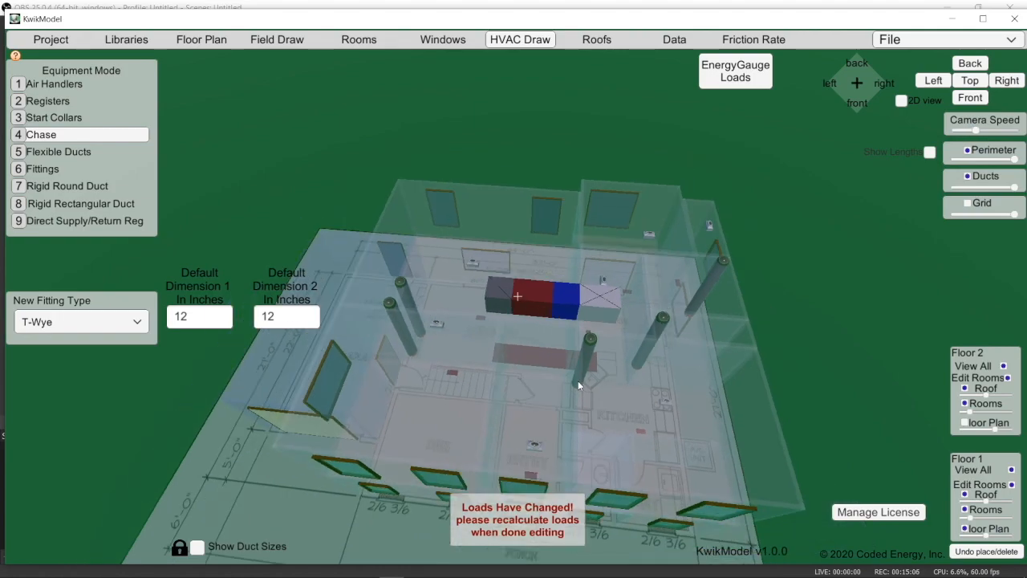
right_drag(578, 382, 581, 381)
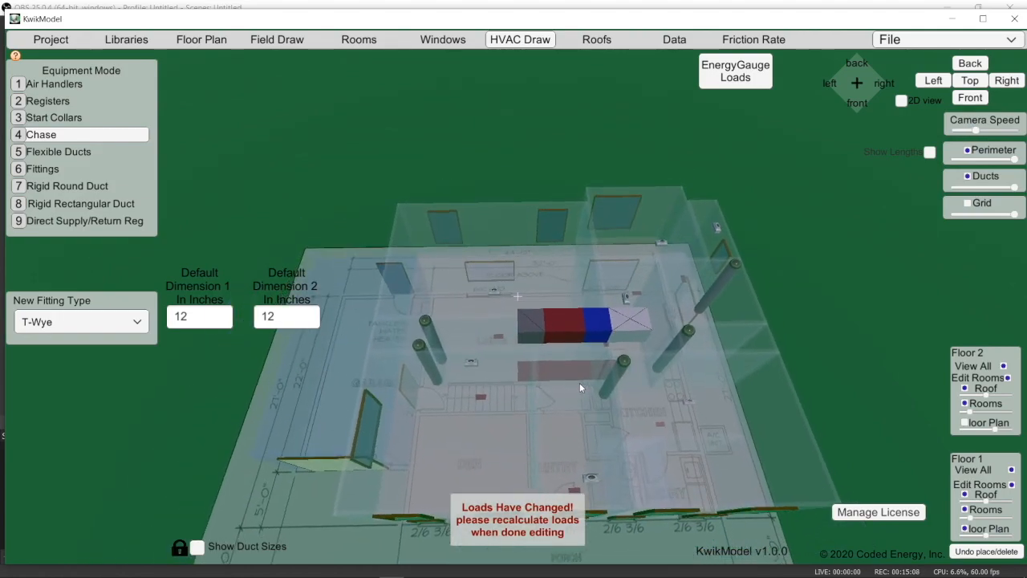
right_drag(537, 420, 621, 299)
scroll(621, 299, up, 6)
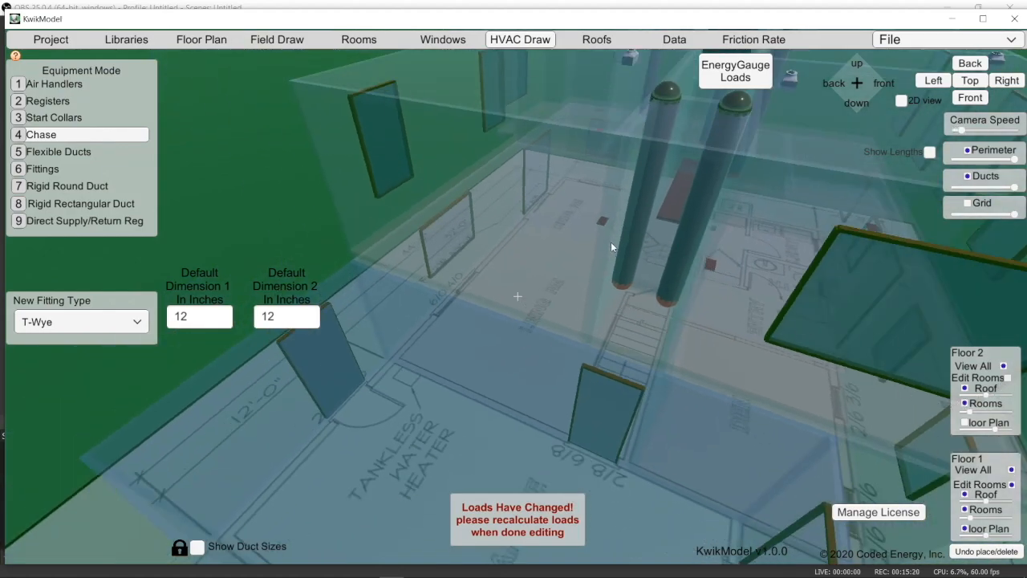
Place a 12 by 6 inch register just below the lower end of the living room side chase near the stairs
right_drag(610, 241, 616, 259)
scroll(615, 257, up, 5)
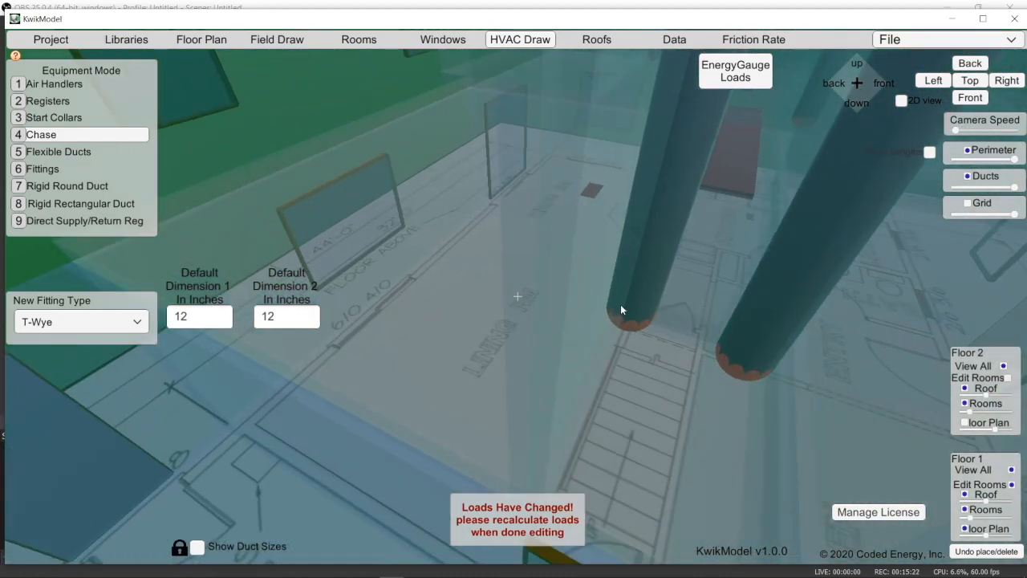
key(d)
key(a)
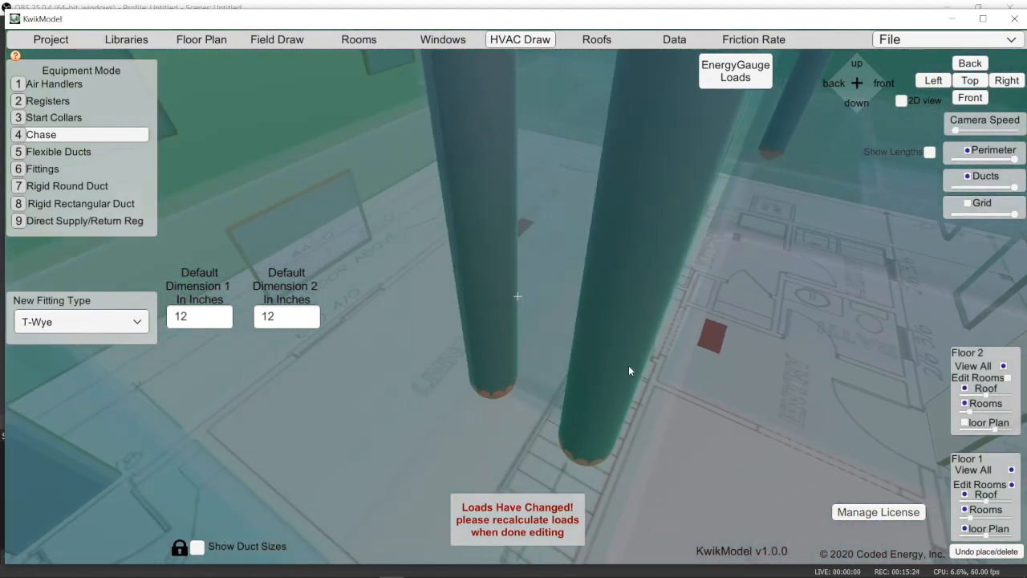
key(w)
scroll(507, 439, up, 5)
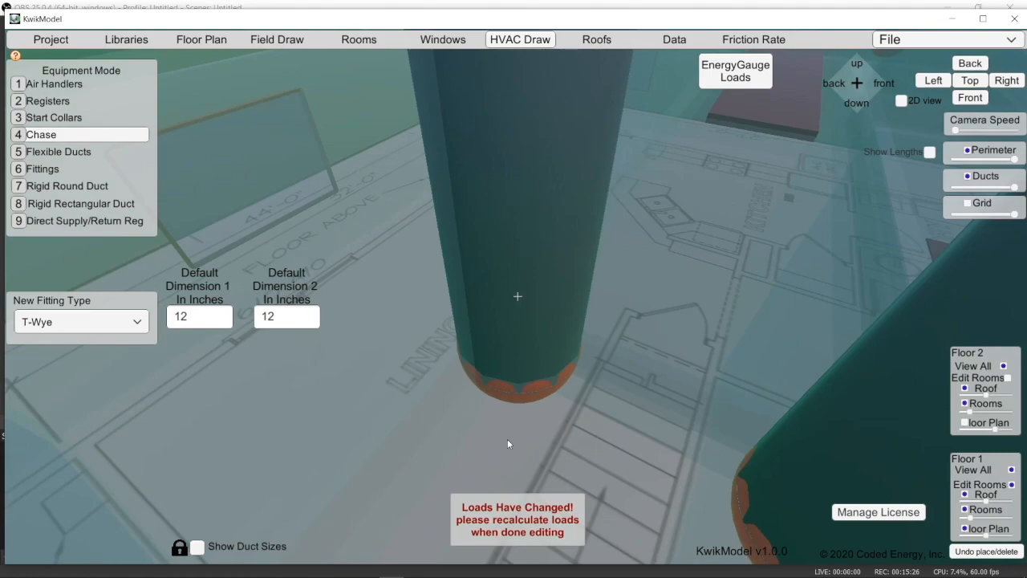
middle_drag(507, 439, 544, 317)
scroll(544, 317, down, 3)
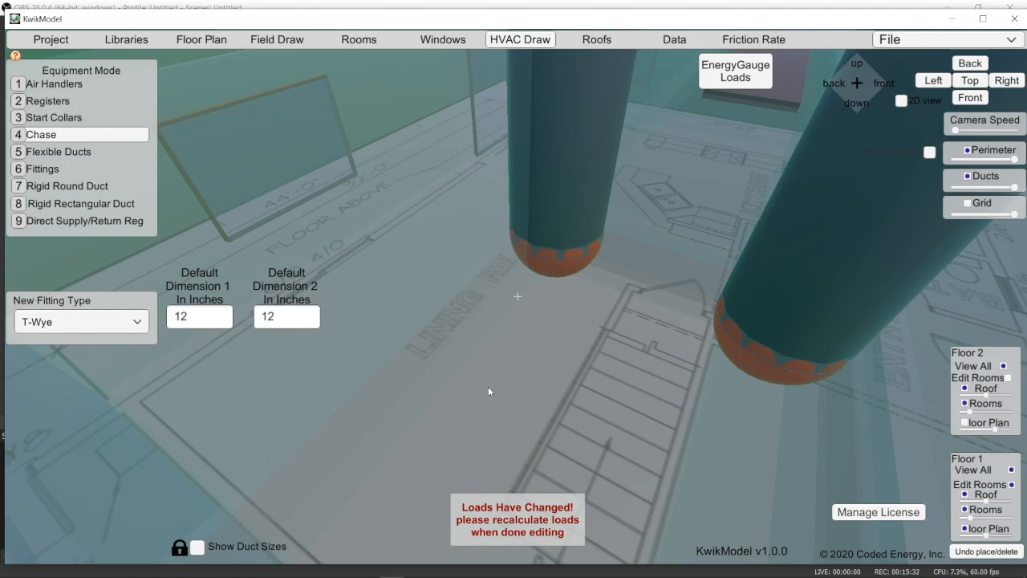
click(80, 101)
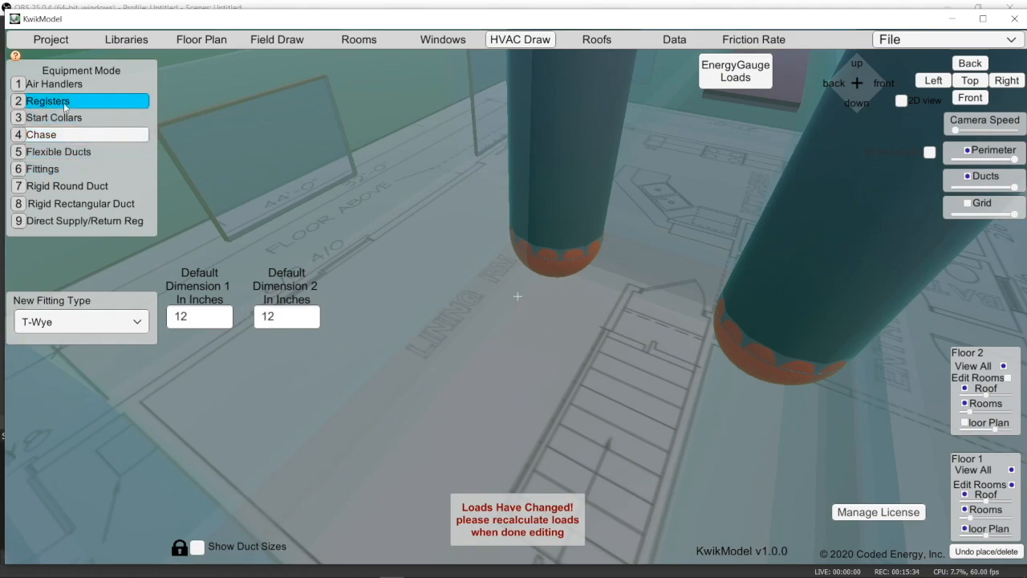
click(528, 323)
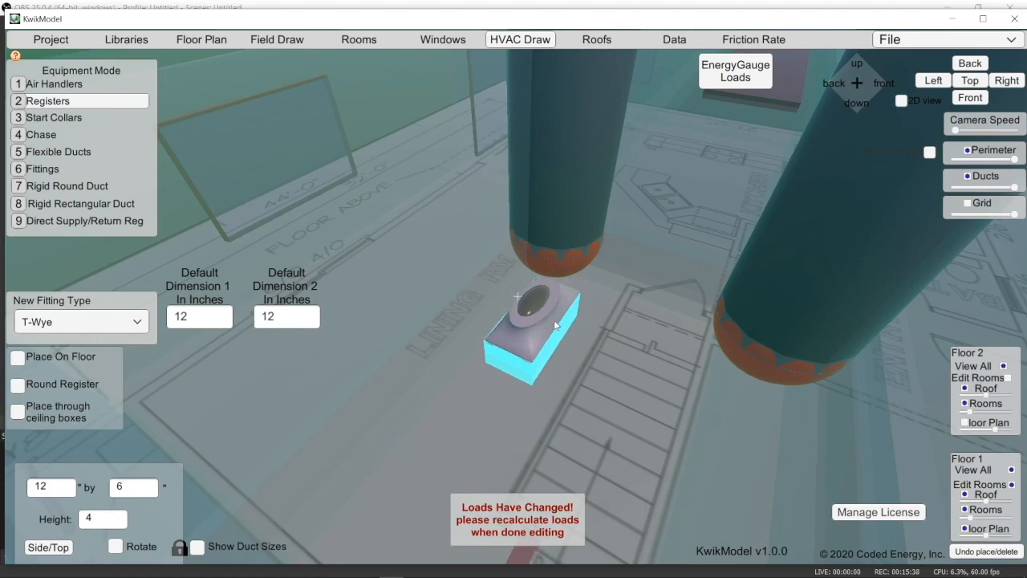
key(s)
key(e)
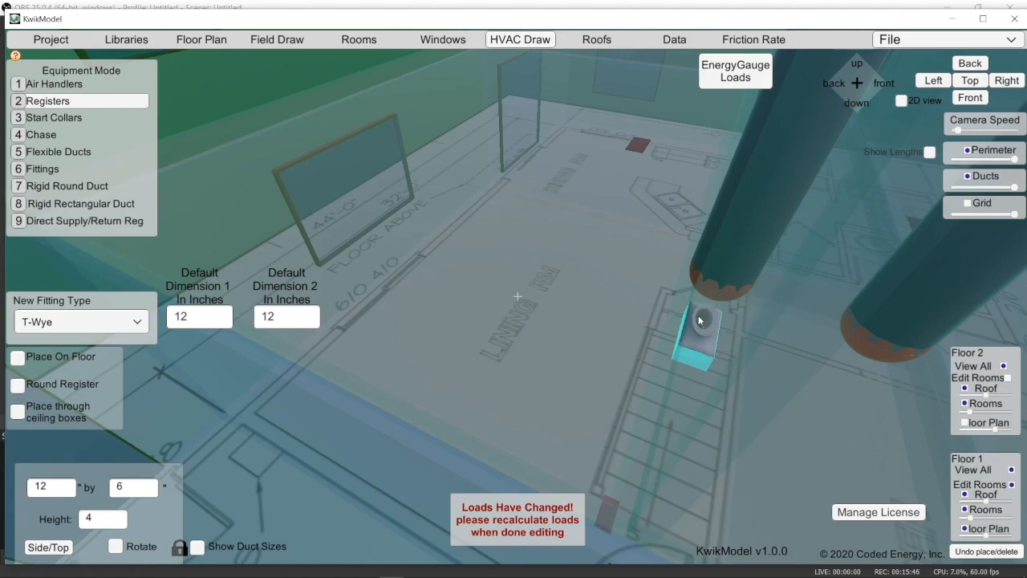
click(698, 320)
Examine the register's position below the chase against the first-floor stairs and living room
key(d)
key(e)
key(q)
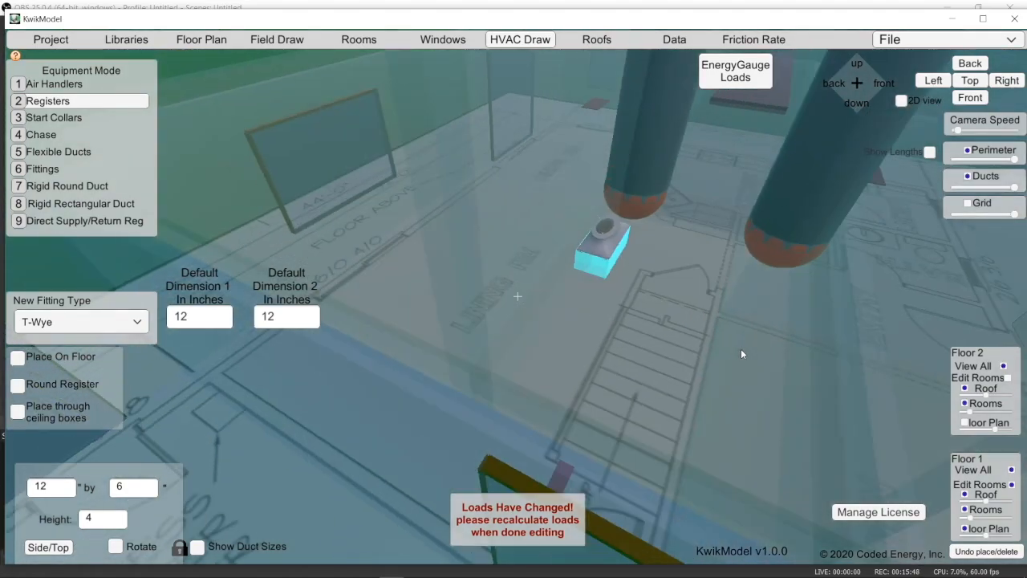
key(a)
key(e)
key(d)
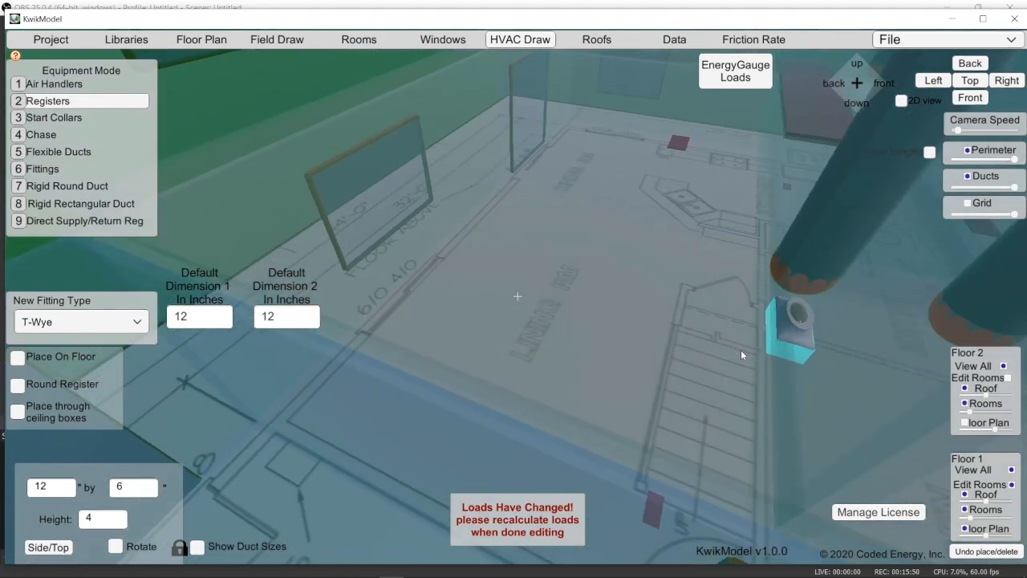
key(d)
key(e)
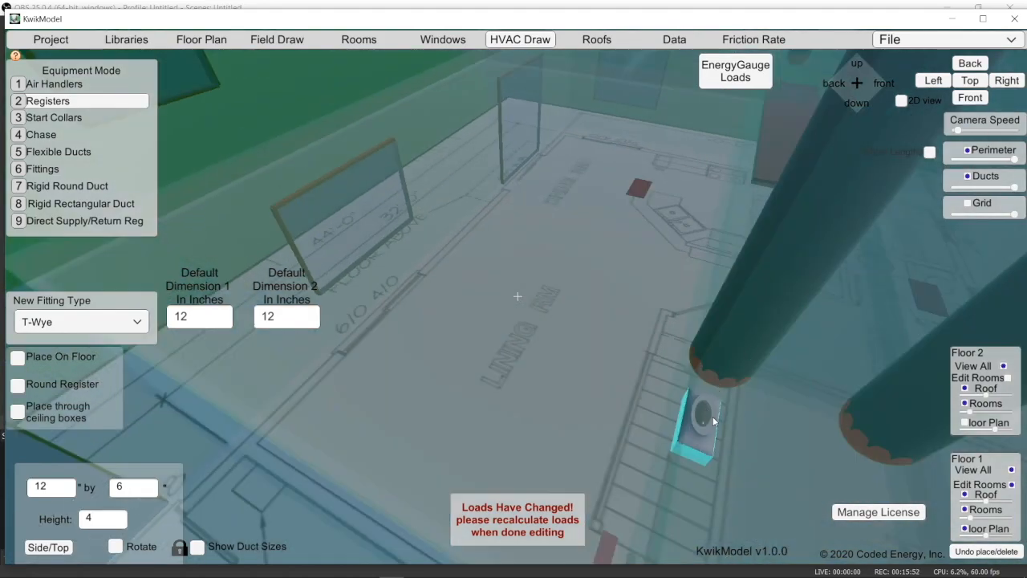
key(a)
right_drag(707, 410, 584, 429)
key(a)
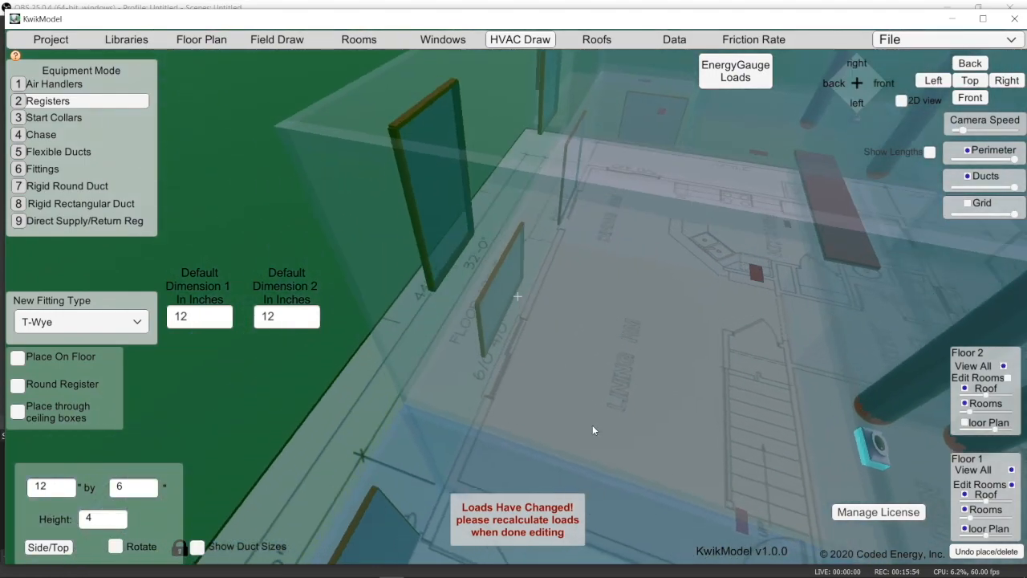
key(s)
key(q)
key(s)
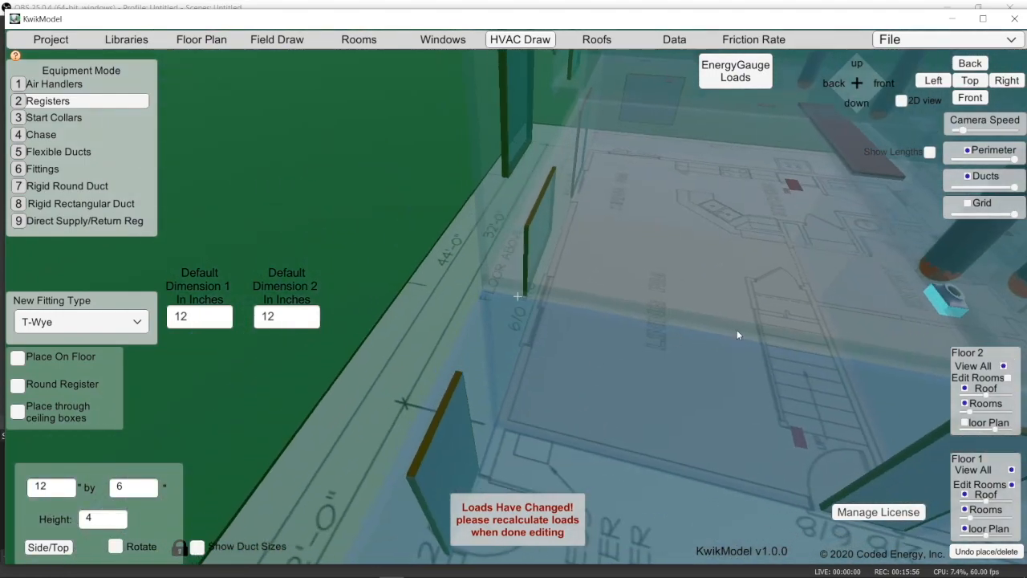
View the house from the back and position the register at the bottom end of the stair-side chase
click(970, 64)
scroll(568, 176, up, 5)
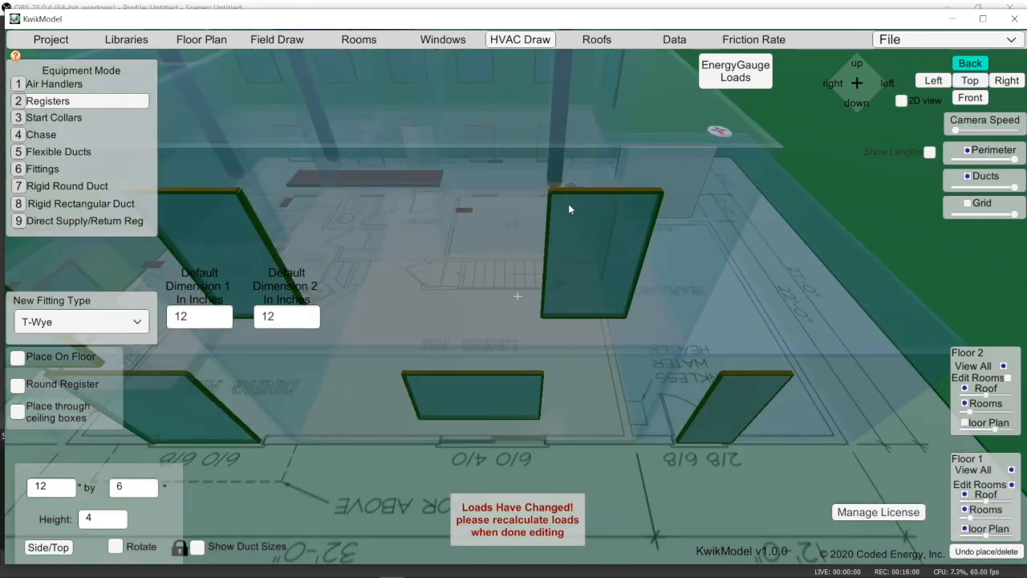
scroll(568, 187, up, 3)
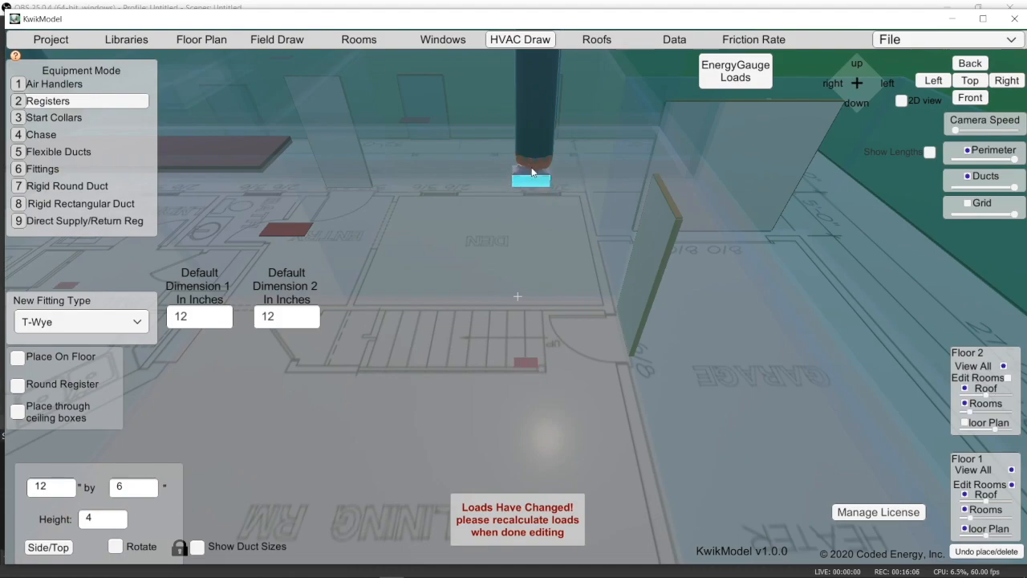
click(532, 172)
scroll(583, 261, down, 5)
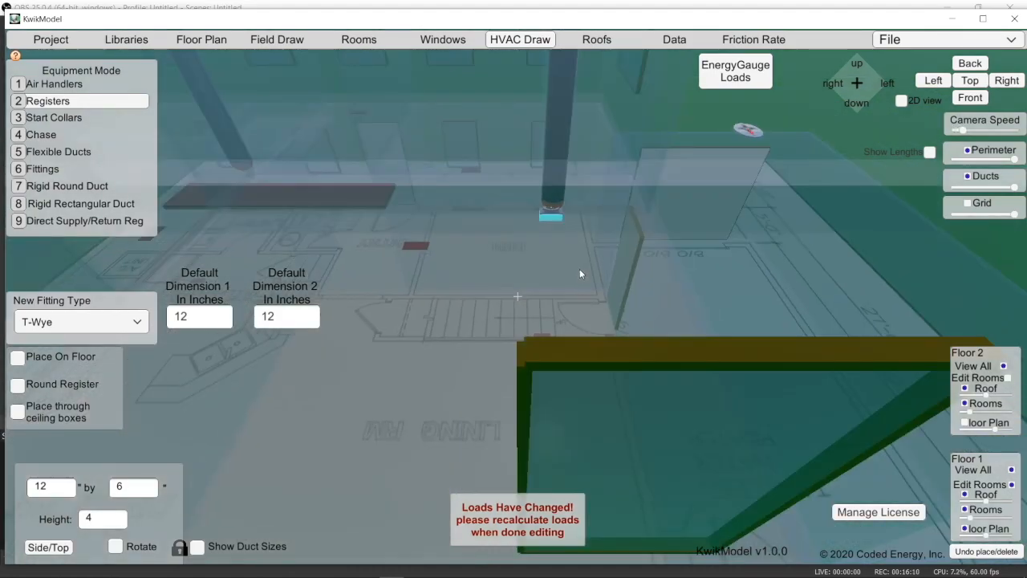
Place a 12 by 6 inch register beneath the lower end of the chase on the dining room side
scroll(579, 270, down, 3)
right_drag(645, 348, 671, 416)
middle_drag(344, 310, 891, 246)
right_drag(473, 427, 514, 340)
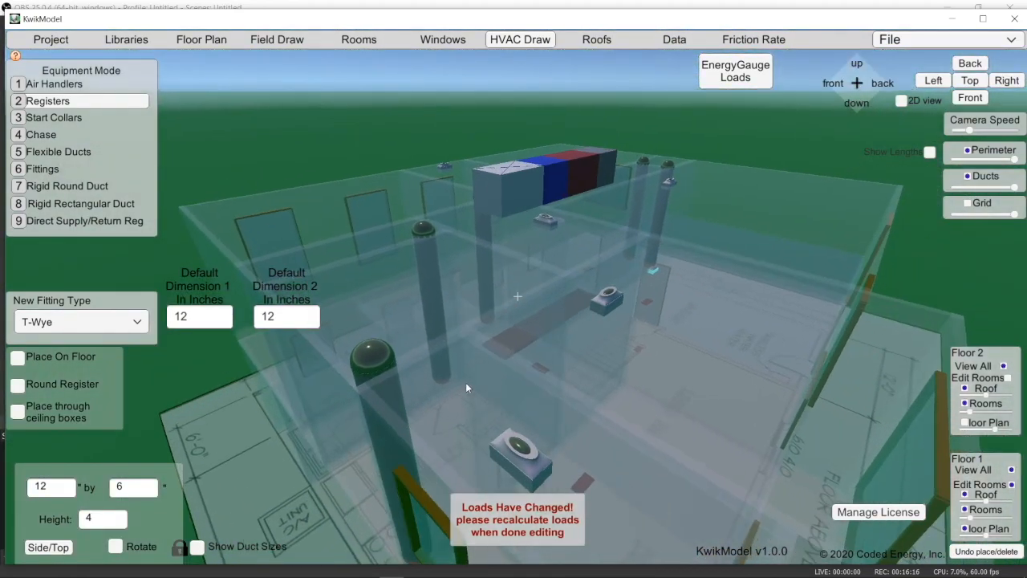
scroll(339, 516, down, 3)
middle_drag(484, 301, 759, 208)
middle_drag(606, 509, 593, 390)
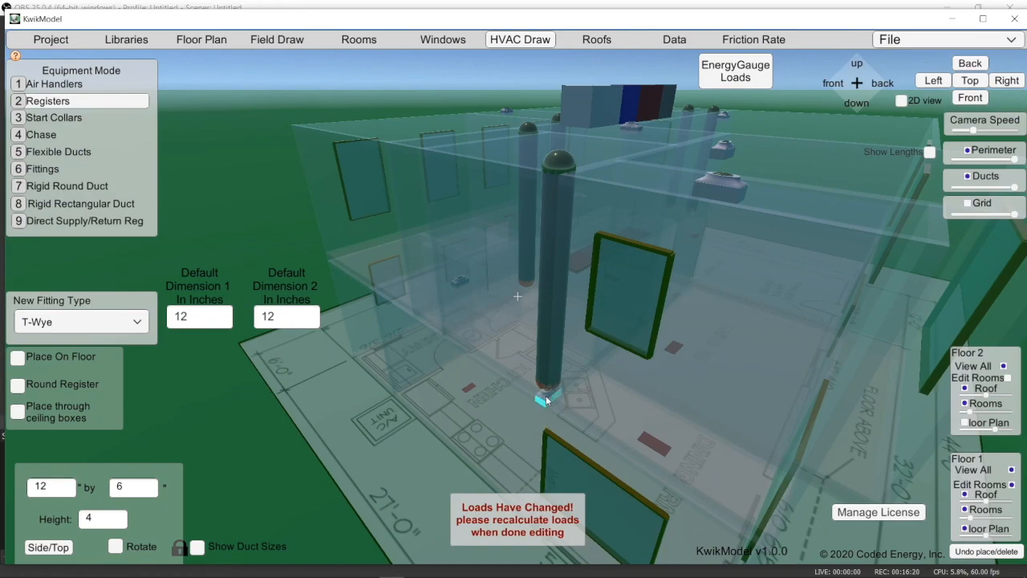
key(r)
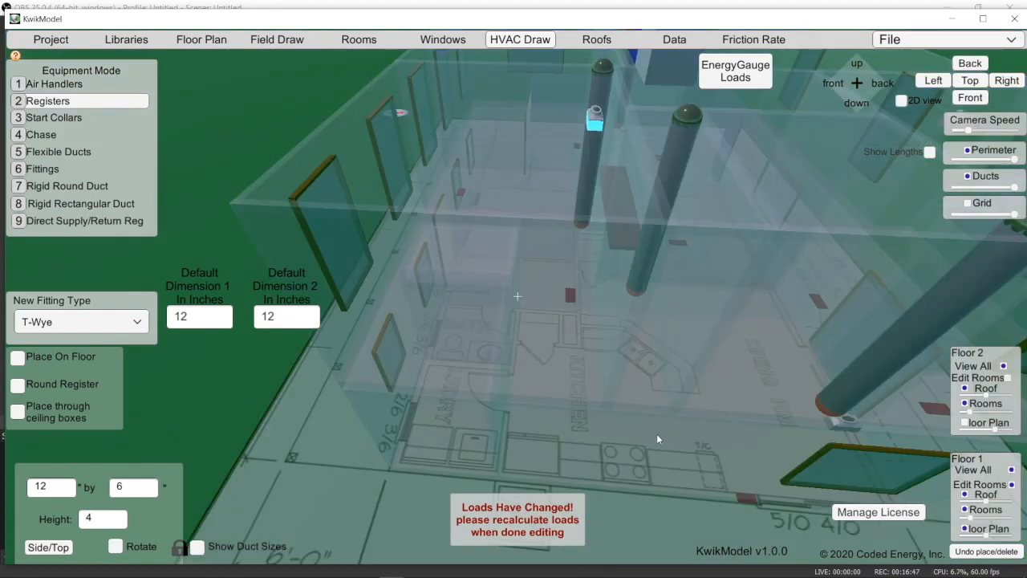
Move the dining room side register beneath the lower end of the kitchen chase and rotate it
middle_drag(638, 303, 414, 314)
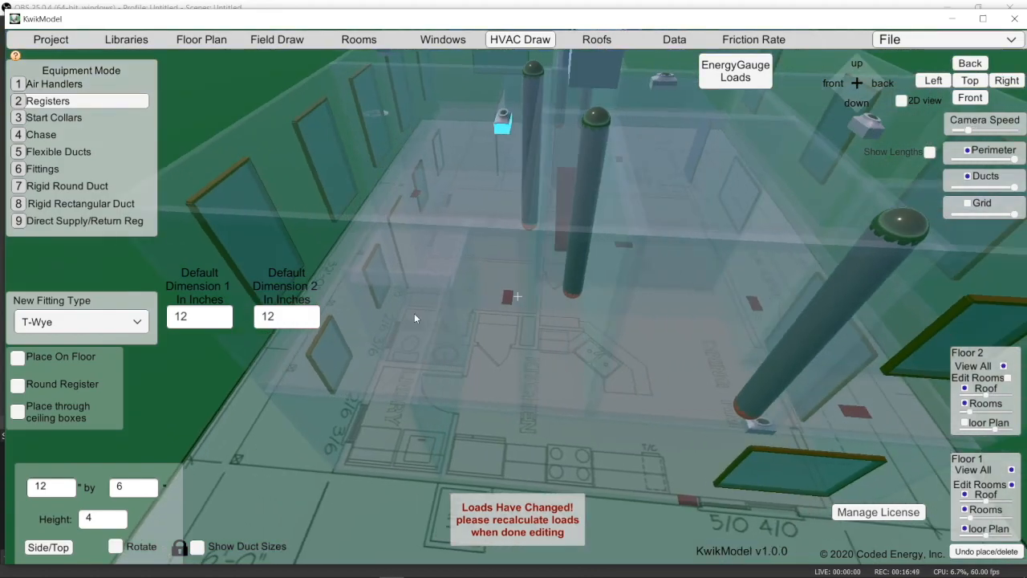
middle_drag(578, 310, 829, 355)
middle_drag(652, 309, 594, 429)
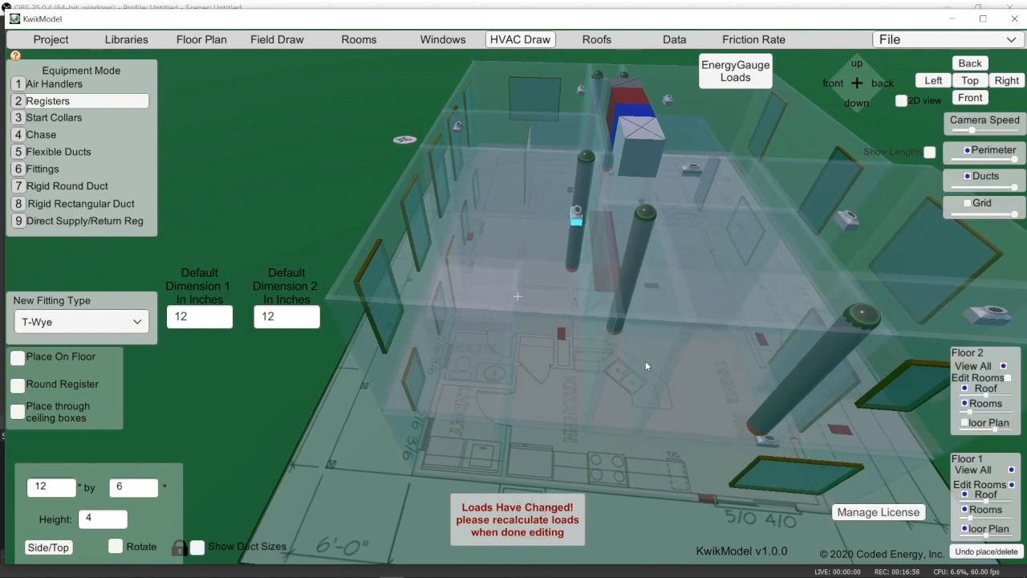
scroll(644, 372, down, 1)
scroll(644, 370, up, 3)
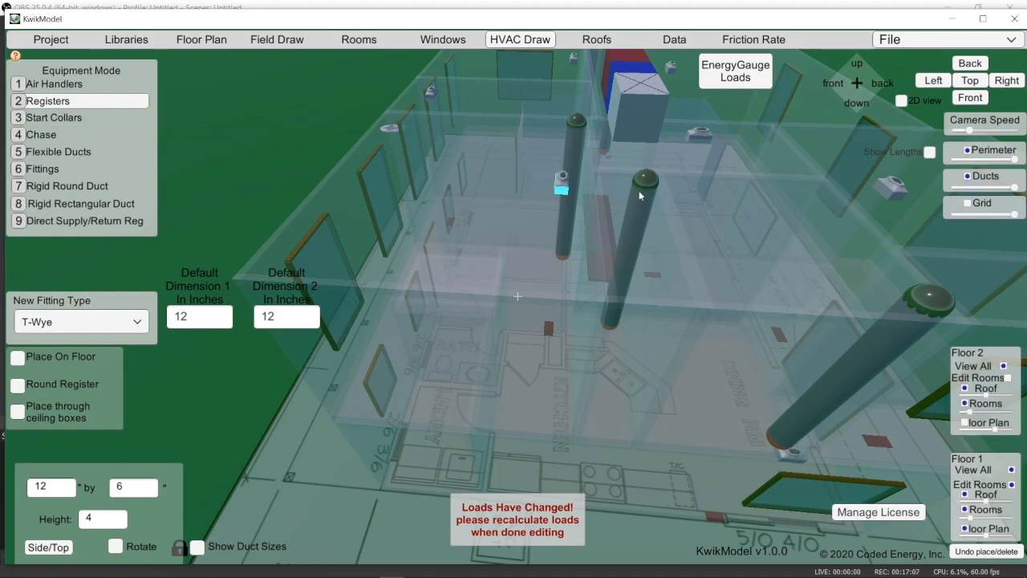
drag(795, 454, 609, 342)
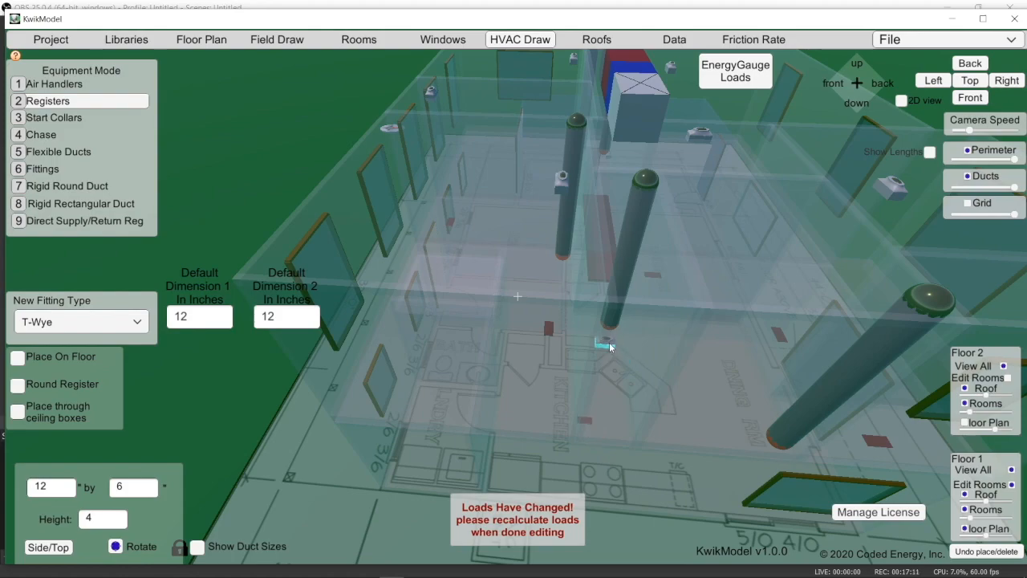
Check the kitchen register from above and delete the unused chase beside the dining room's outer wall
click(971, 81)
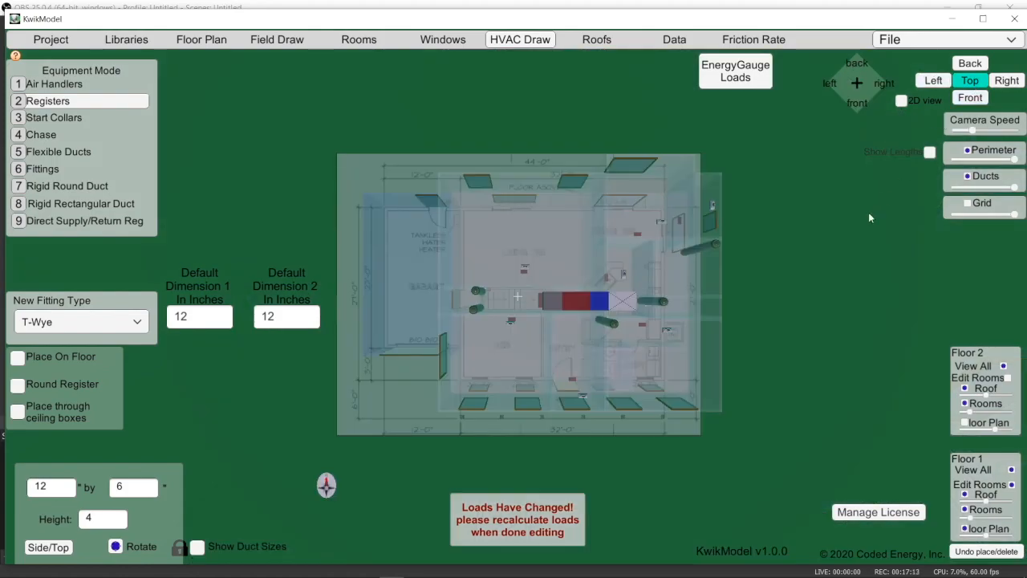
scroll(634, 311, up, 6)
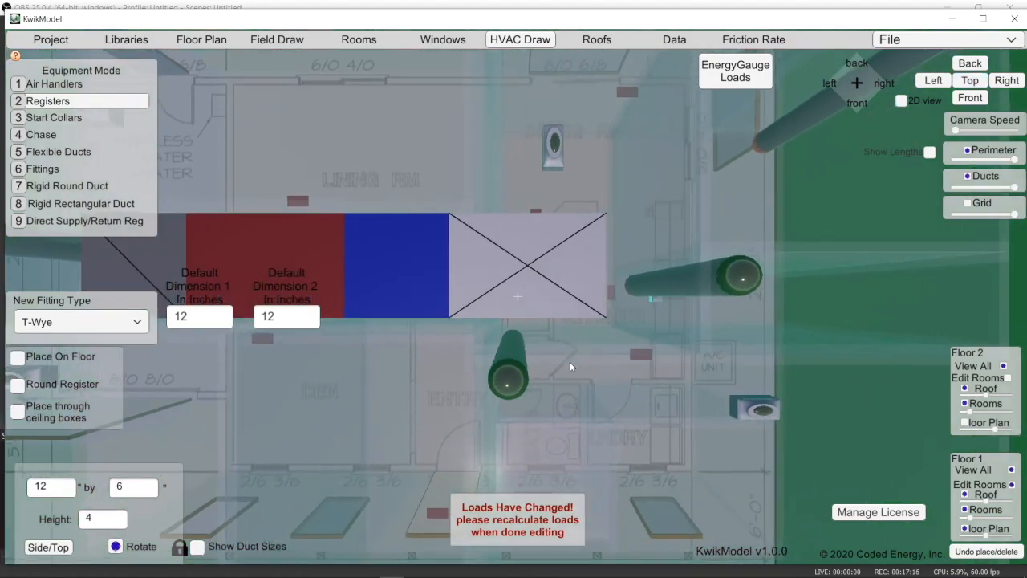
middle_drag(569, 362, 479, 384)
middle_drag(746, 338, 425, 347)
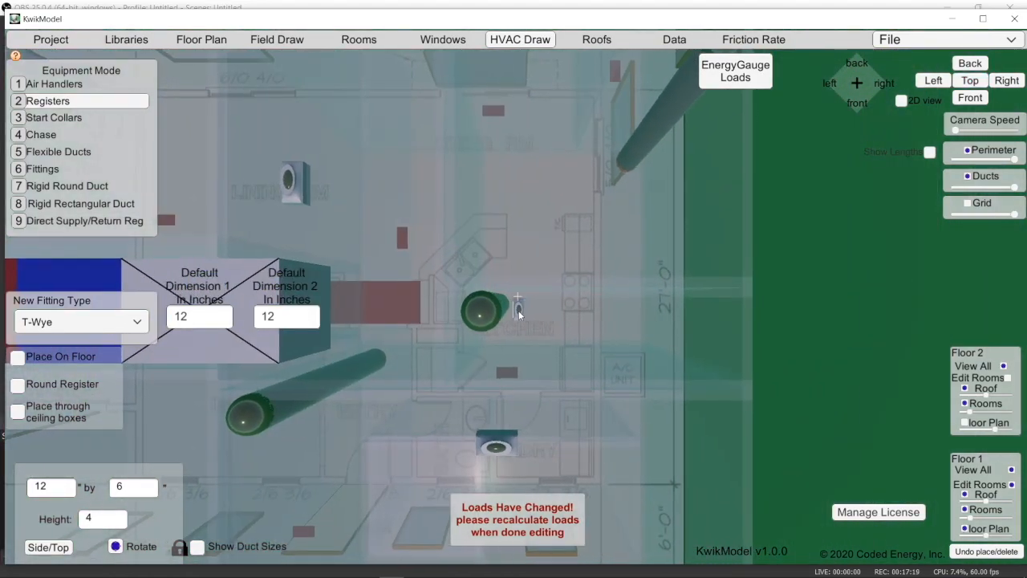
middle_drag(508, 308, 483, 351)
click(52, 133)
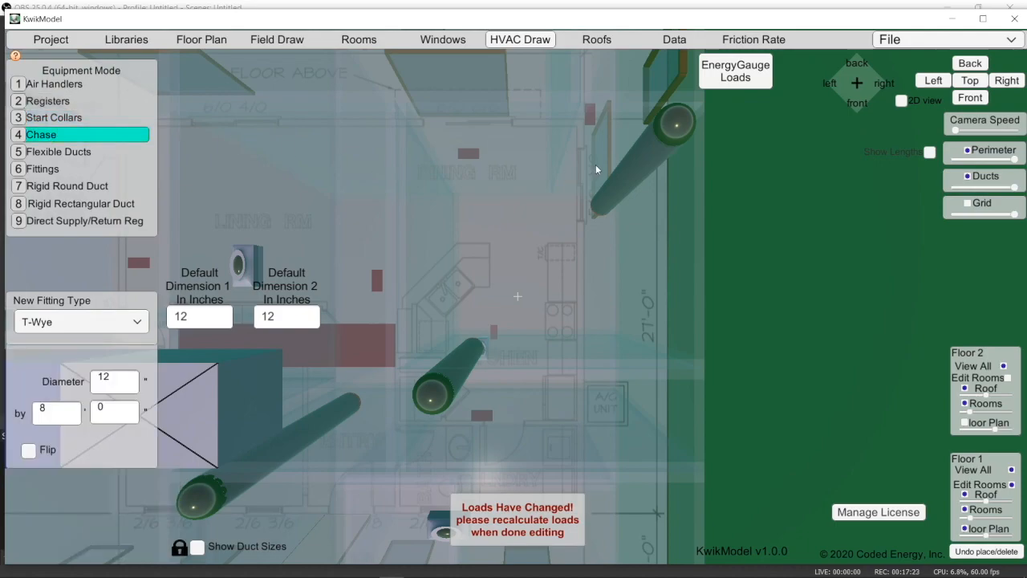
click(641, 156)
key(Delete)
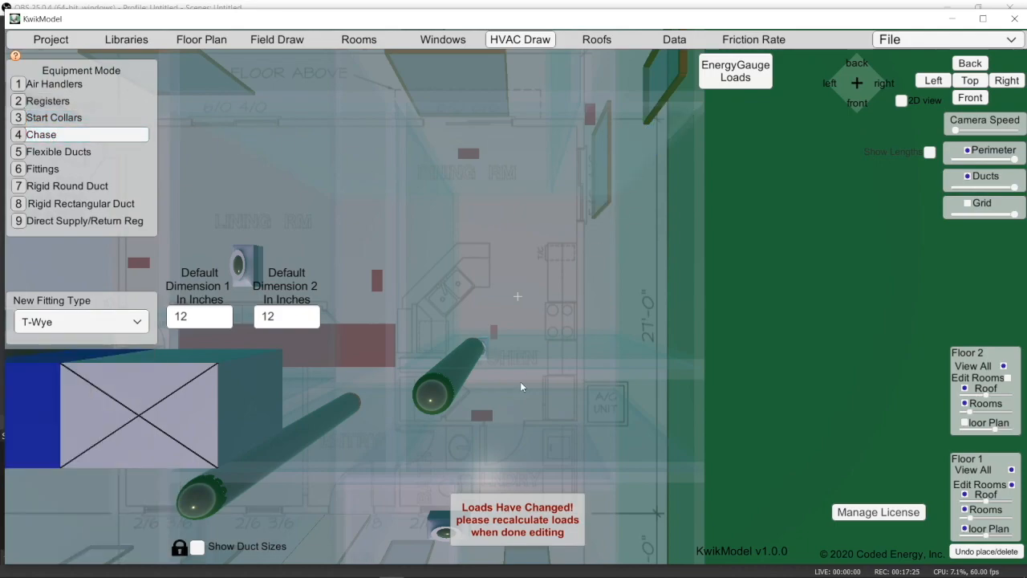
Examine the first-floor entry, bathroom and laundry from above and up close to find register locations
middle_drag(512, 456, 794, 165)
scroll(632, 345, down, 3)
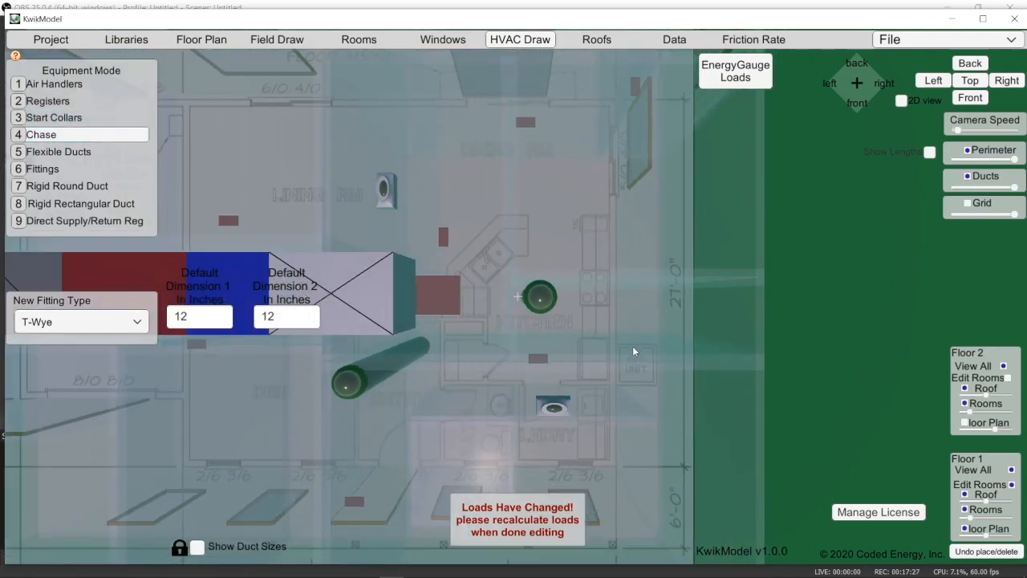
middle_drag(555, 429, 816, 156)
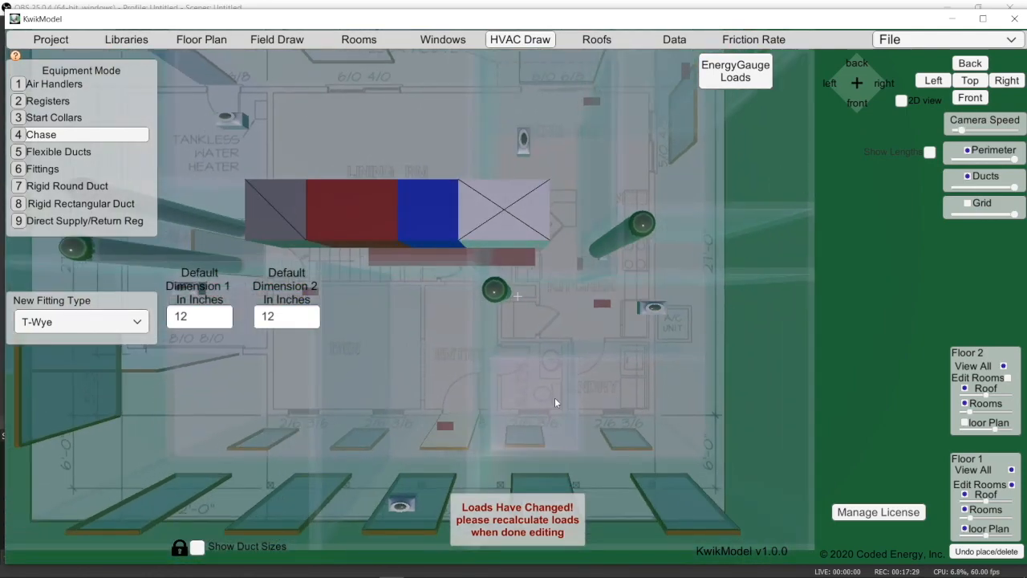
middle_drag(457, 412, 582, 256)
middle_drag(584, 394, 462, 353)
scroll(565, 376, up, 6)
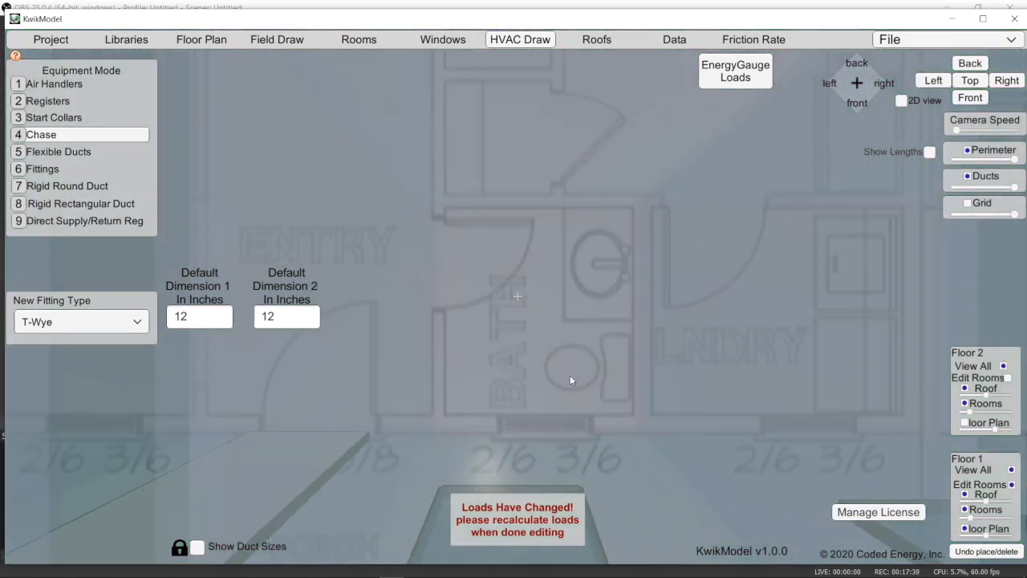
right_drag(570, 380, 459, 192)
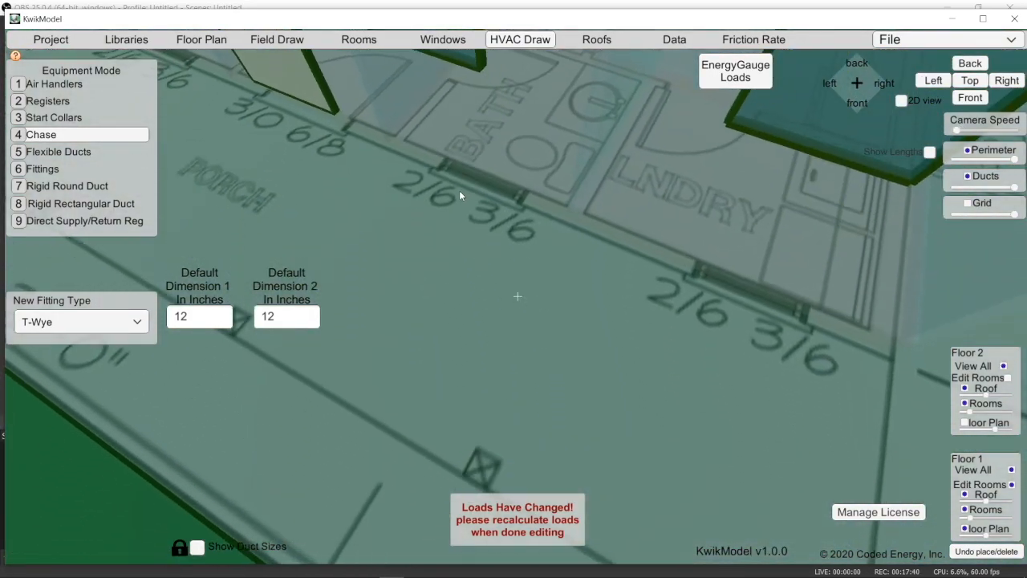
right_drag(469, 122, 513, 294)
middle_drag(548, 151, 548, 280)
right_drag(616, 98, 673, 269)
key(w)
key(a)
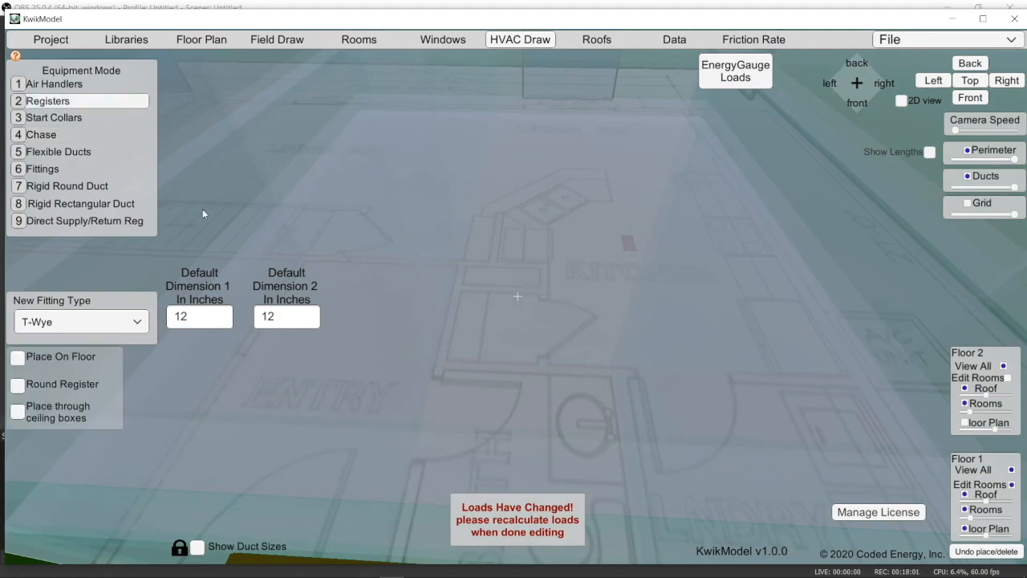
Place a 12 by 6 inch sidewall register in the first-floor entry, along the bathroom wall
right_drag(202, 209, 231, 175)
key(s)
key(w)
key(s)
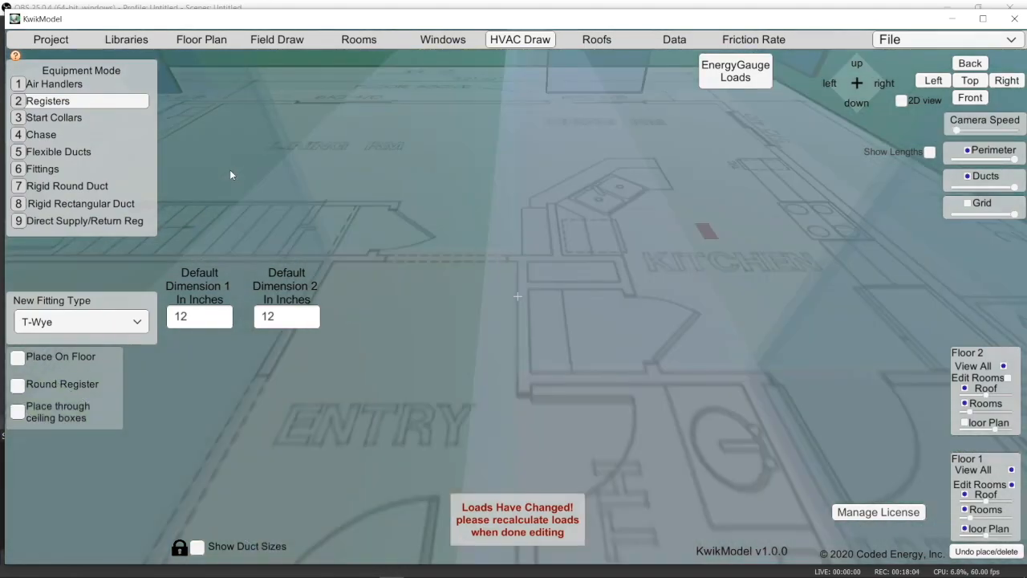
click(420, 152)
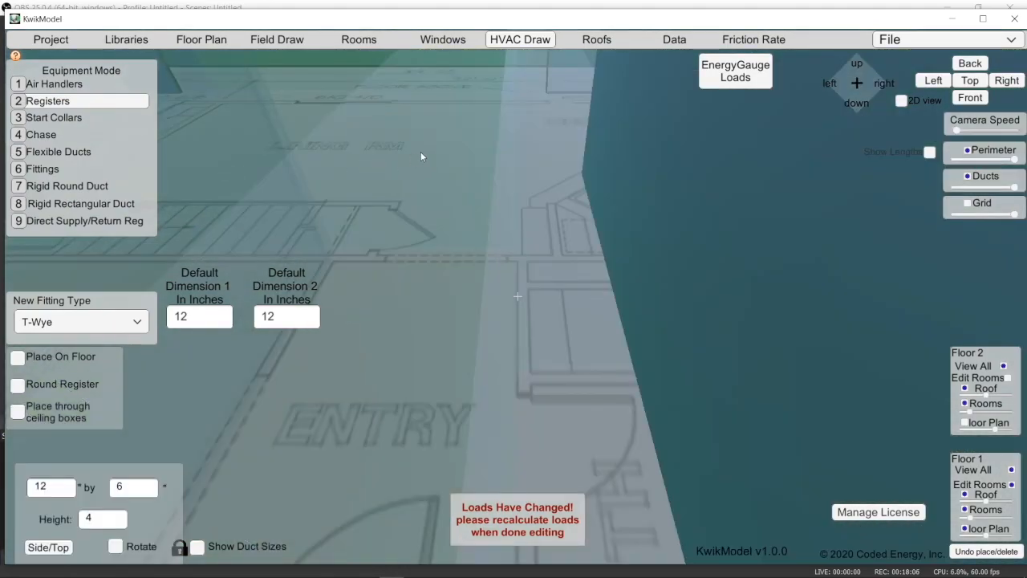
scroll(432, 201, down, 2)
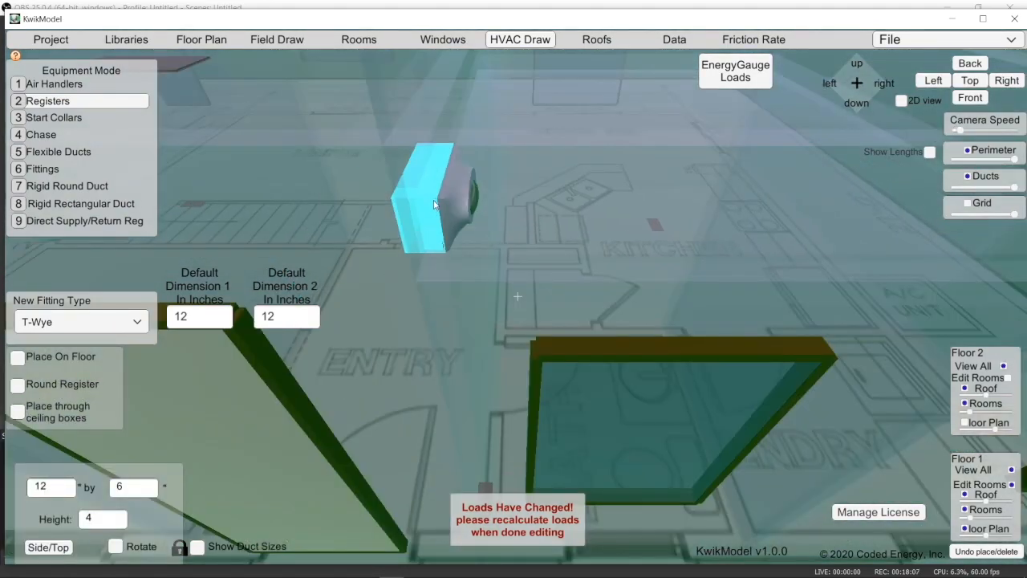
click(457, 143)
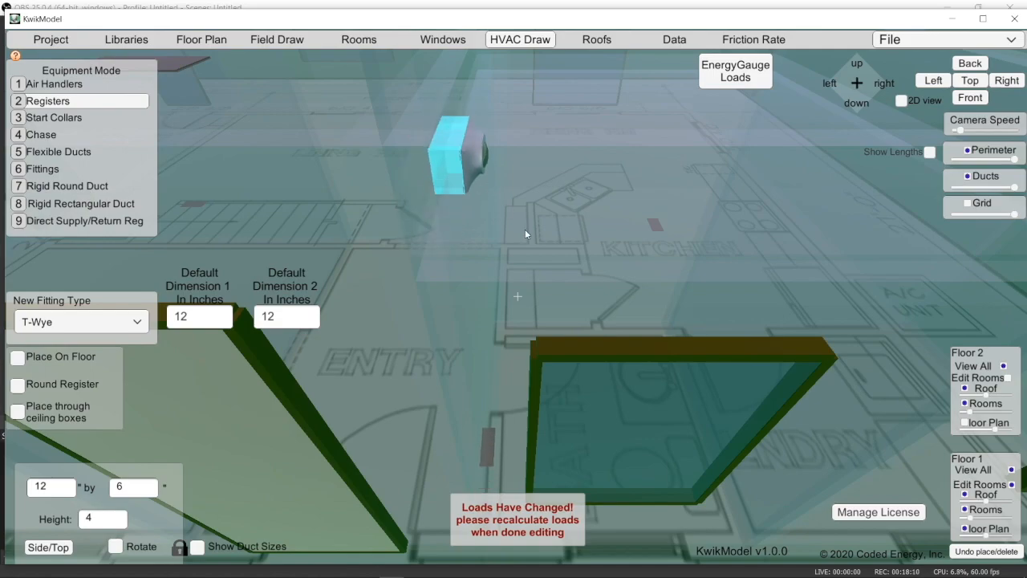
Examine the entry register's position against the bathroom wall, kitchen and front windows from several angles
middle_drag(525, 230, 531, 196)
scroll(531, 205, down, 3)
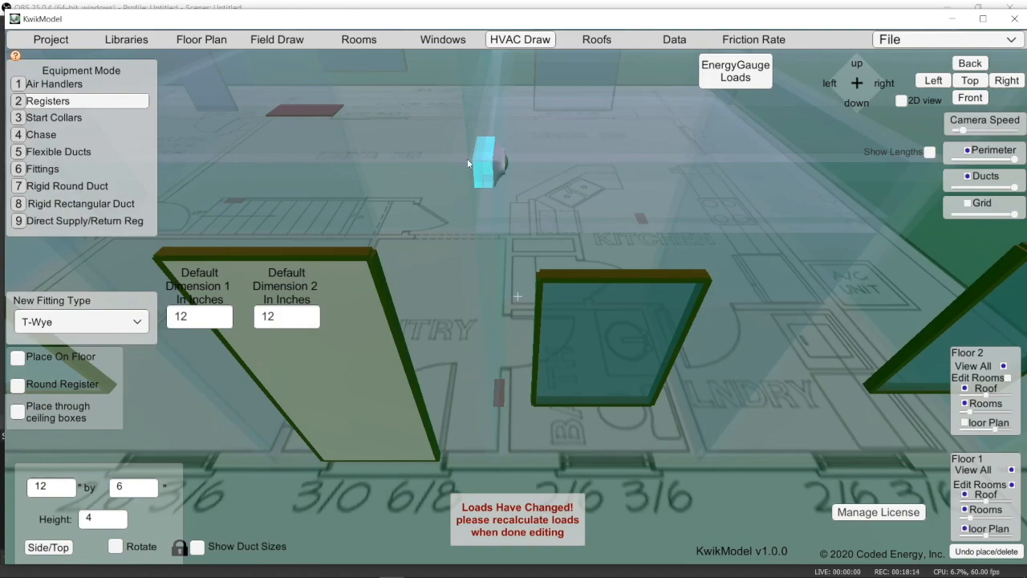
mouse_move(507, 185)
middle_down()
mouse_move(529, 192)
mouse_move(520, 193)
middle_up()
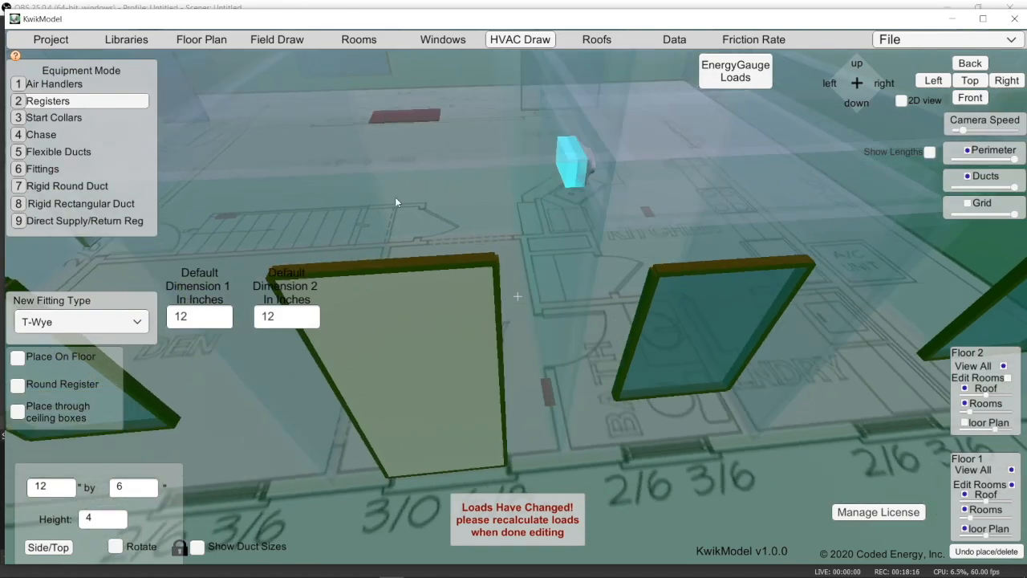
right_drag(674, 196, 618, 324)
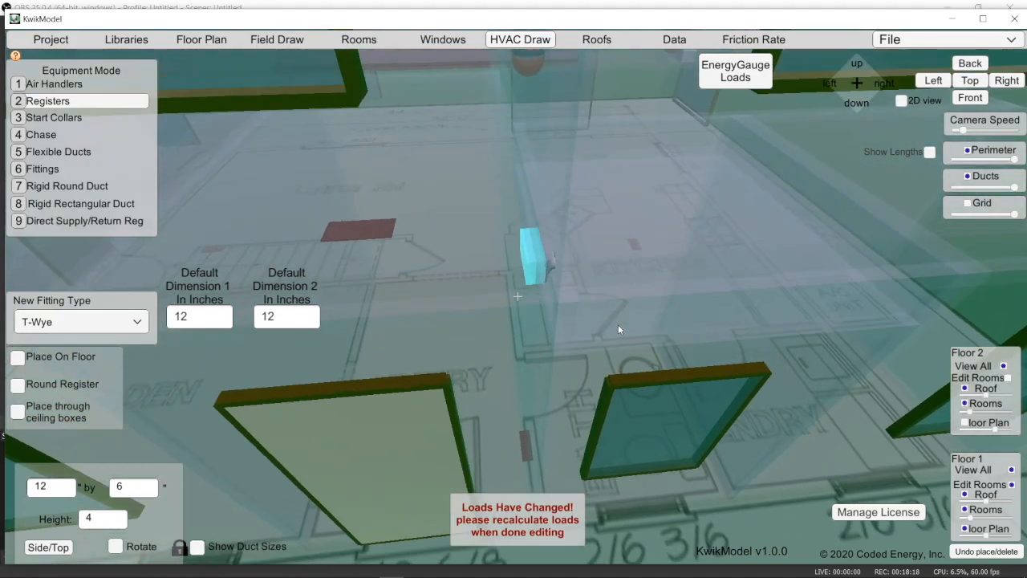
mouse_move(353, 153)
right_down()
mouse_move(286, 151)
mouse_move(263, 206)
mouse_move(384, 226)
mouse_move(354, 138)
mouse_move(346, 147)
right_up()
key(w)
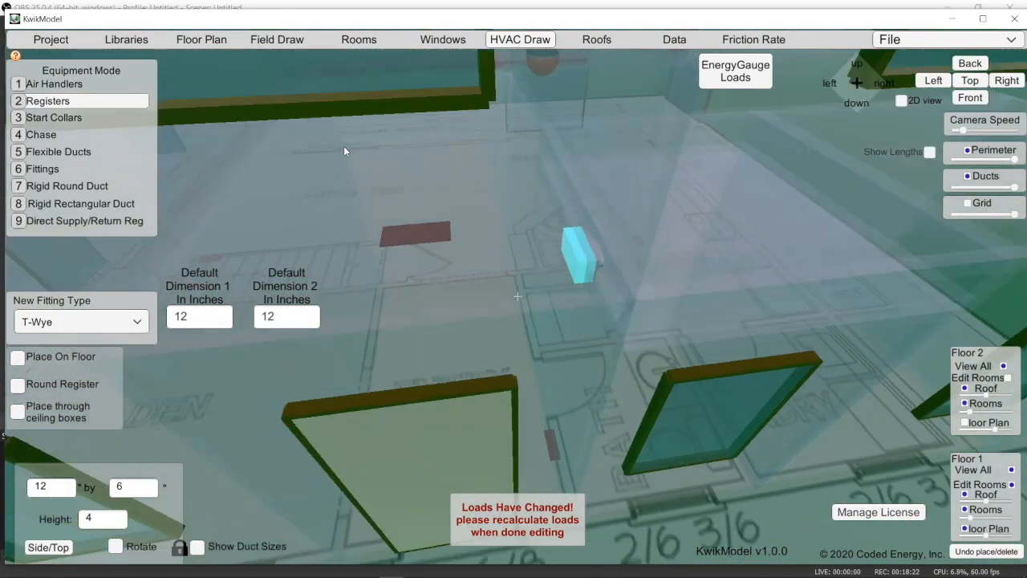
key(s)
key(d)
scroll(846, 196, up, 5)
scroll(847, 196, up, 1)
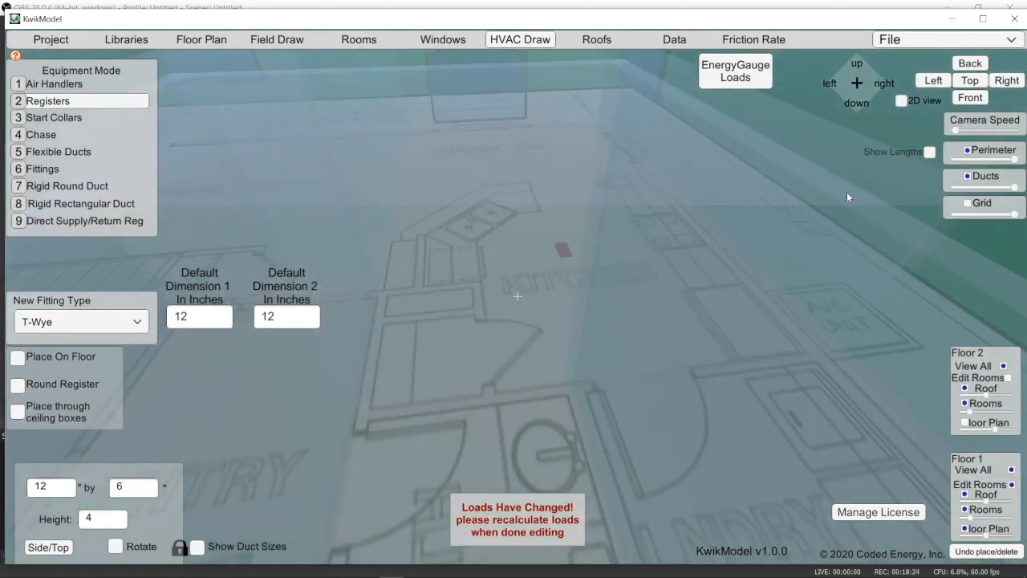
Place two more registers in the first-floor bathroom and laundry area, the second one 12 by 6 inches
right_drag(871, 173, 782, 231)
scroll(783, 232, up, 2)
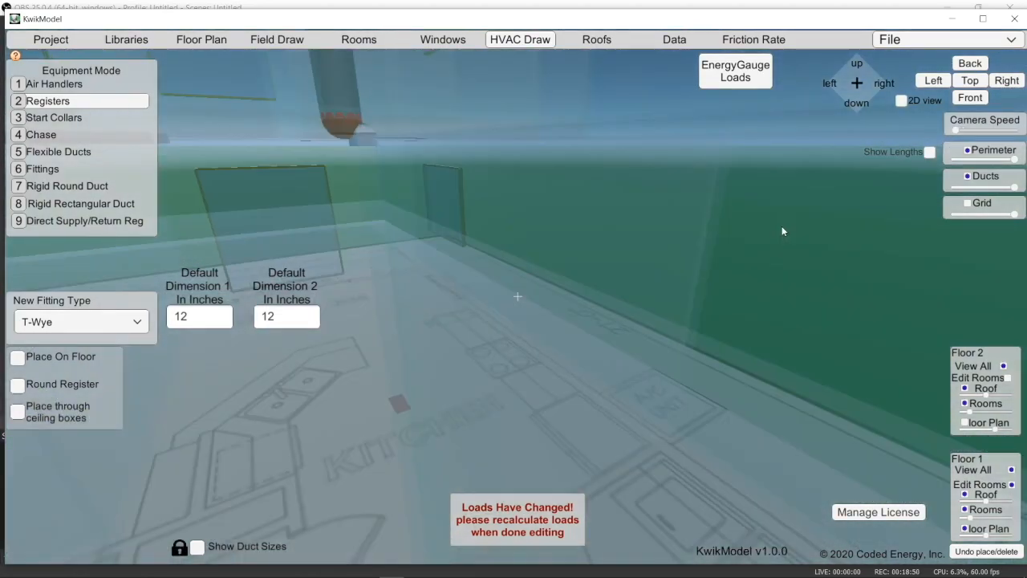
click(783, 227)
scroll(784, 260, down, 1)
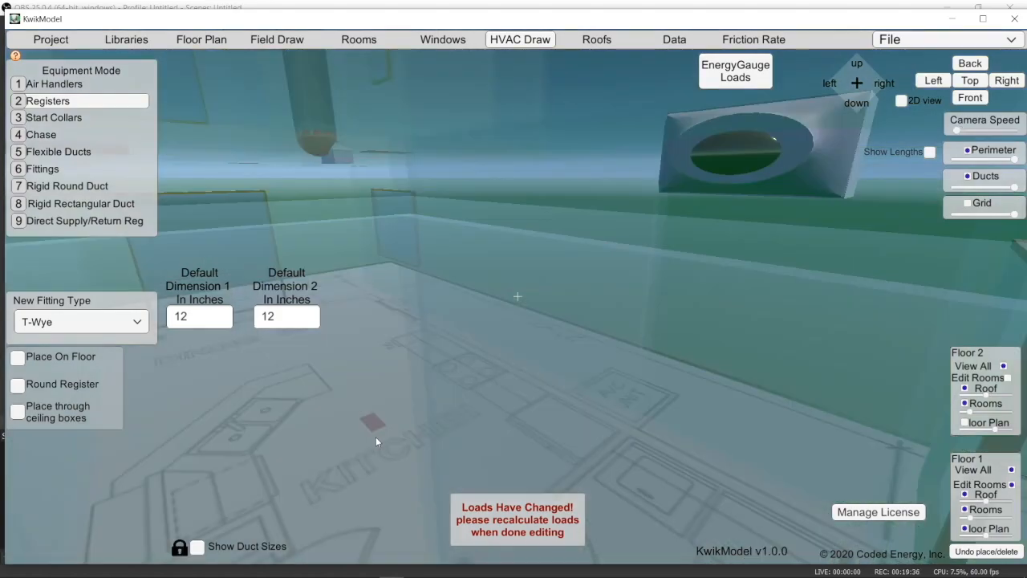
scroll(397, 434, down, 5)
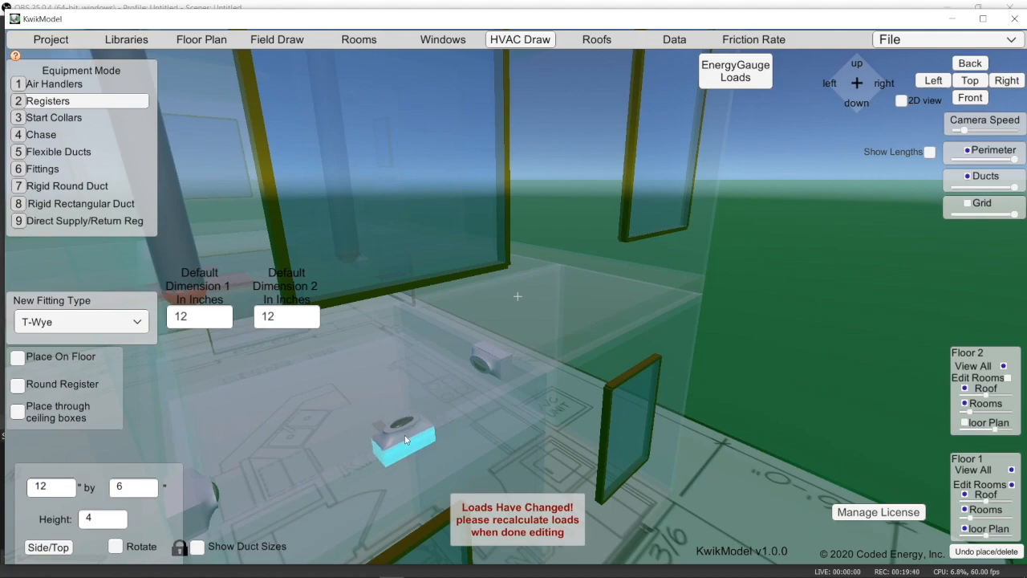
scroll(438, 431, down, 2)
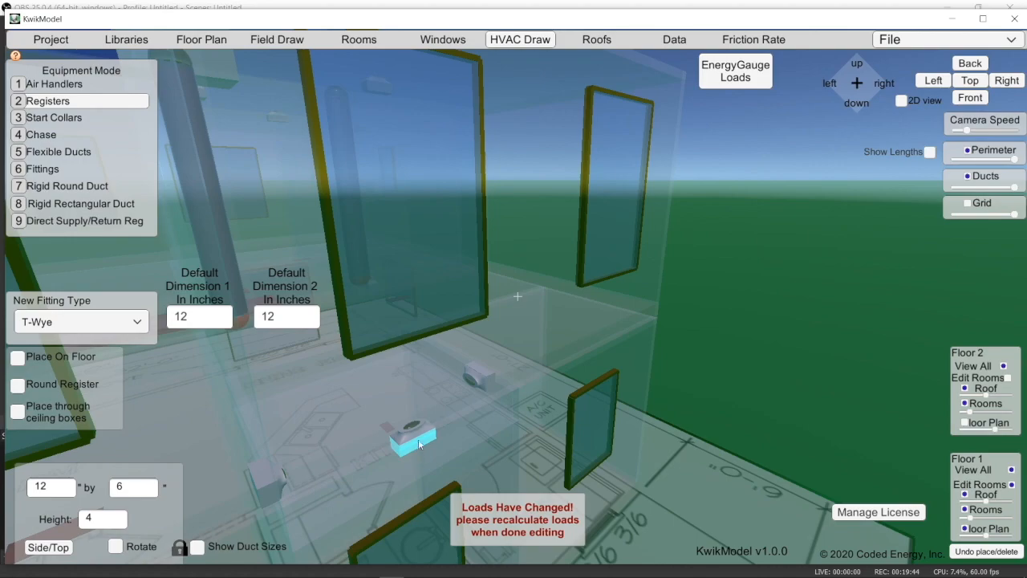
Switch the newest bathroom and laundry area register from a top to a side duct connection
click(49, 546)
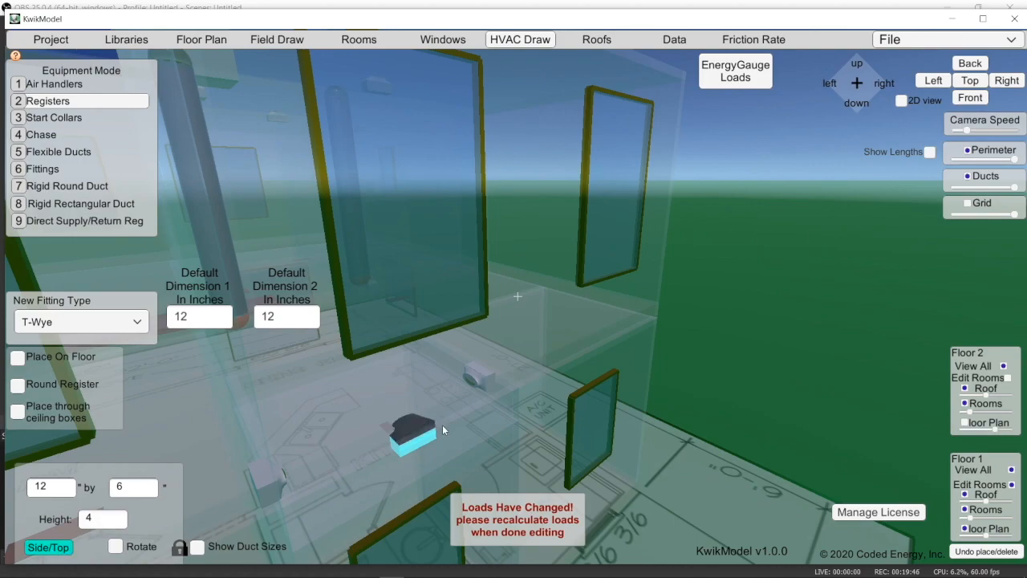
scroll(412, 446, up, 2)
scroll(412, 446, up, 1)
key(a)
right_drag(442, 444, 531, 406)
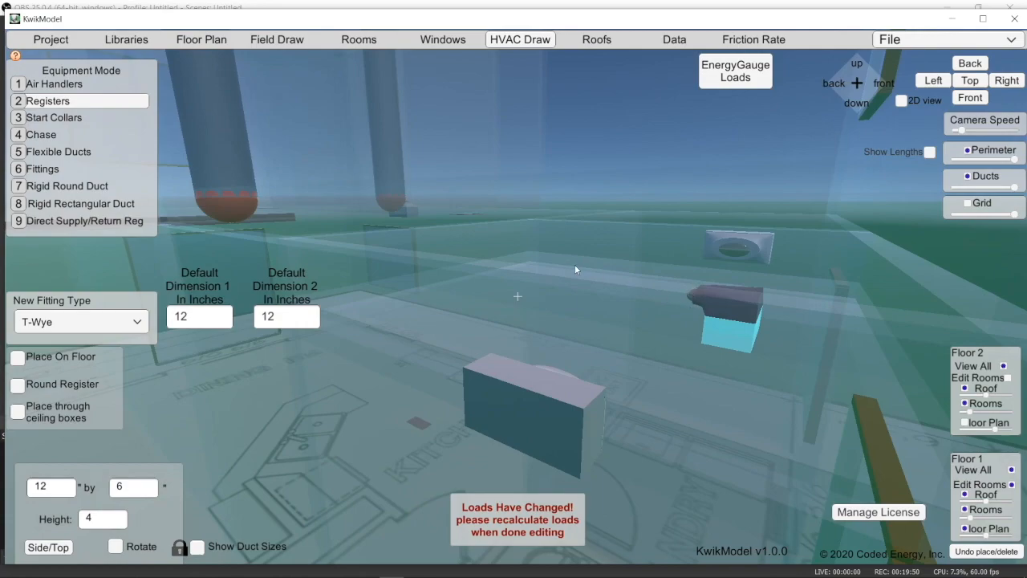
Switch the selected register's duct connection to the top and back to the side for comparison
click(36, 551)
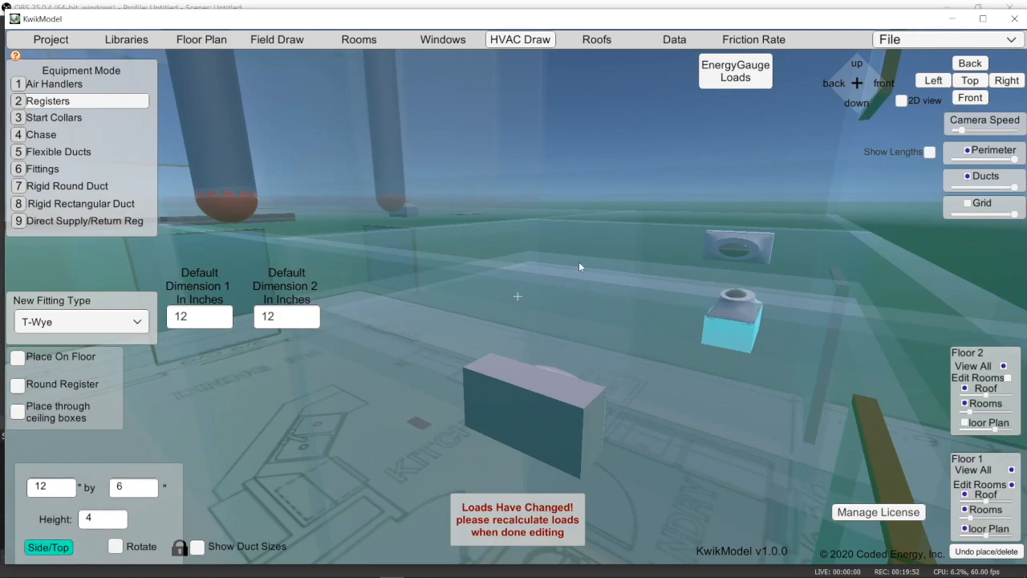
key(a)
key(q)
key(e)
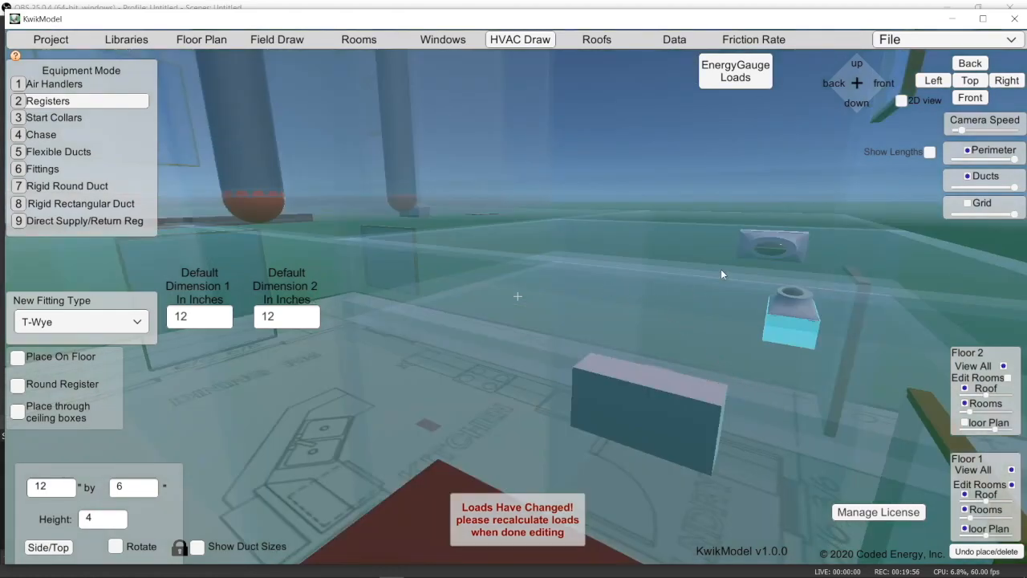
click(62, 551)
Examine the side-connected register's position relative to the chases, neighbouring registers and air handler
key(d)
key(e)
right_drag(785, 336, 775, 351)
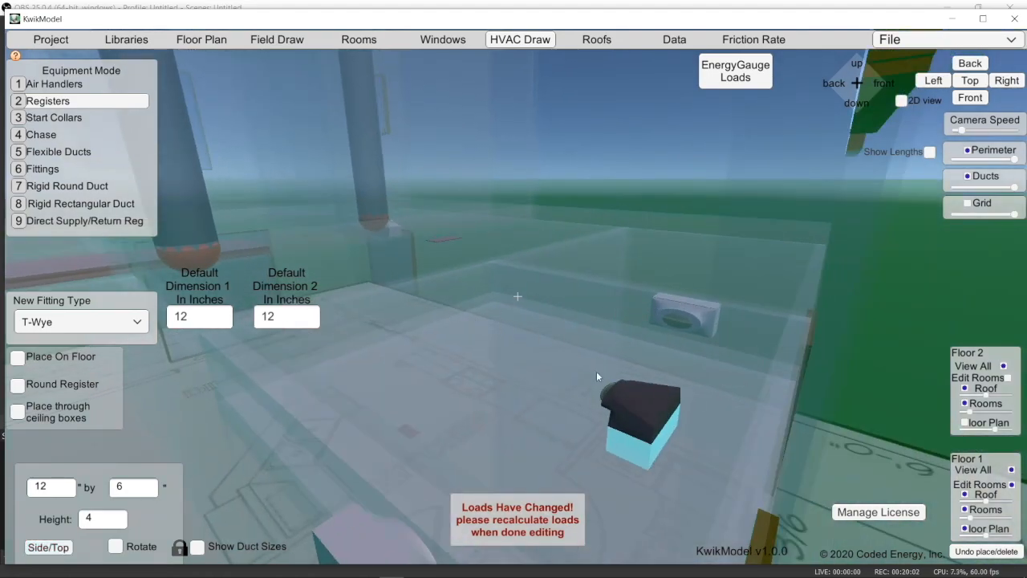
key(s)
key(e)
key(d)
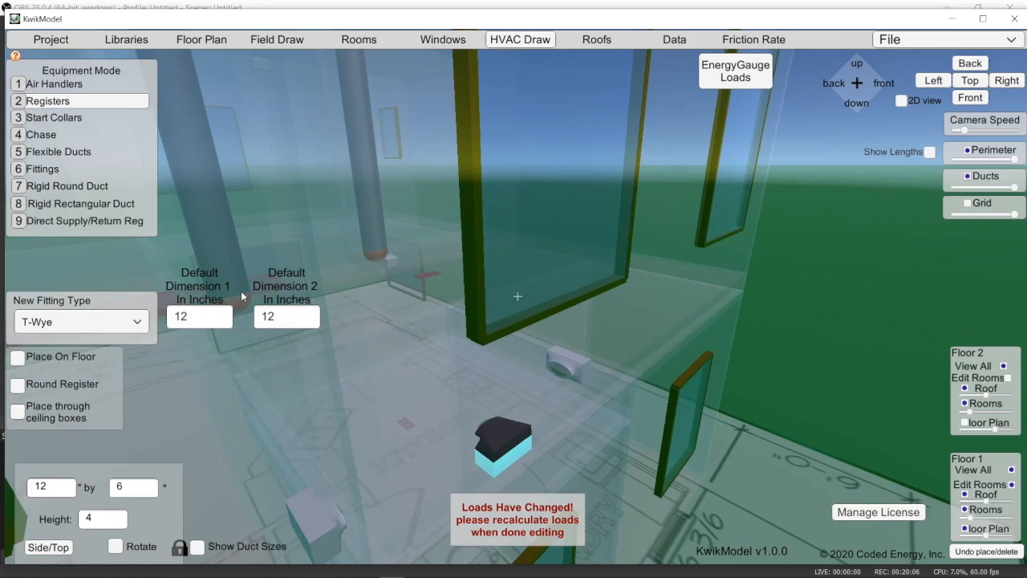
key(a)
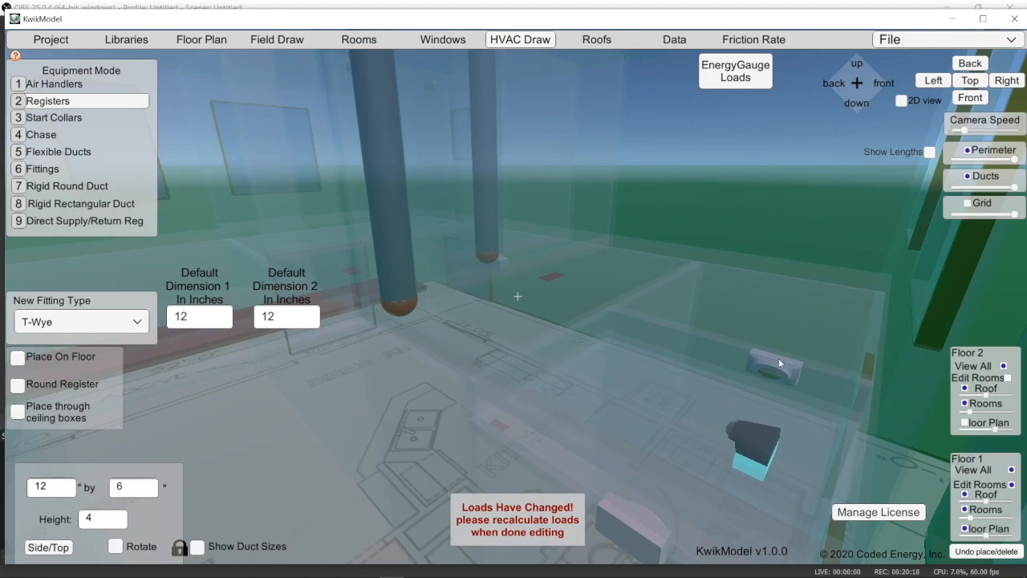
scroll(779, 363, down, 5)
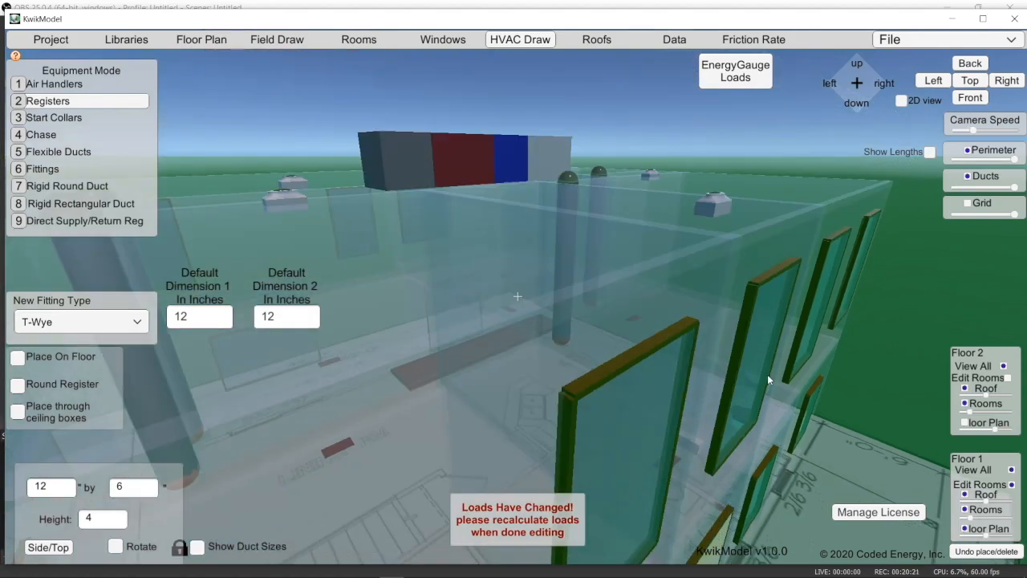
Place a 12 by 6 inch first-floor register beside the pair of chases nearest the garage and adjust its position
scroll(767, 374, down, 6)
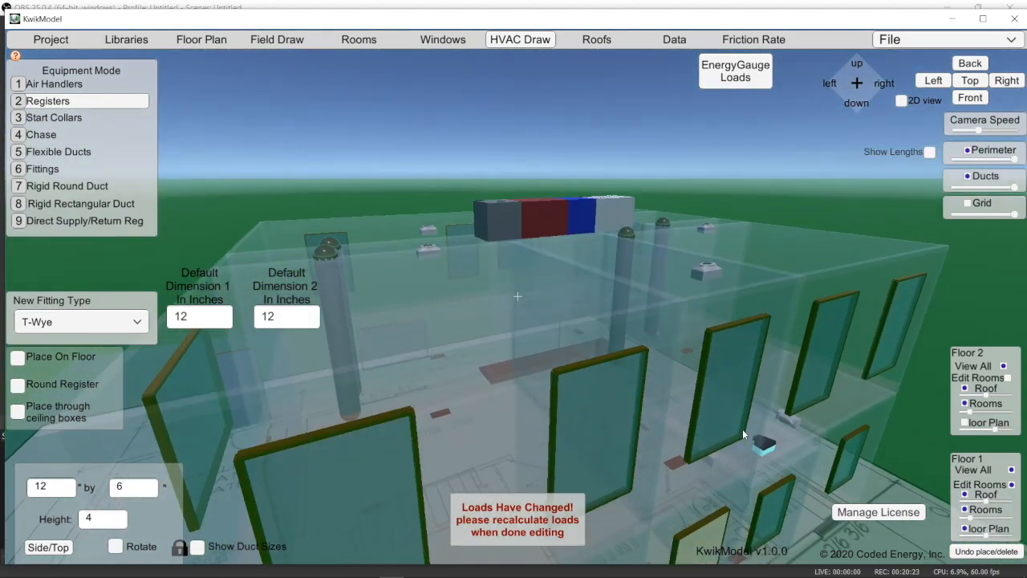
right_drag(743, 430, 661, 433)
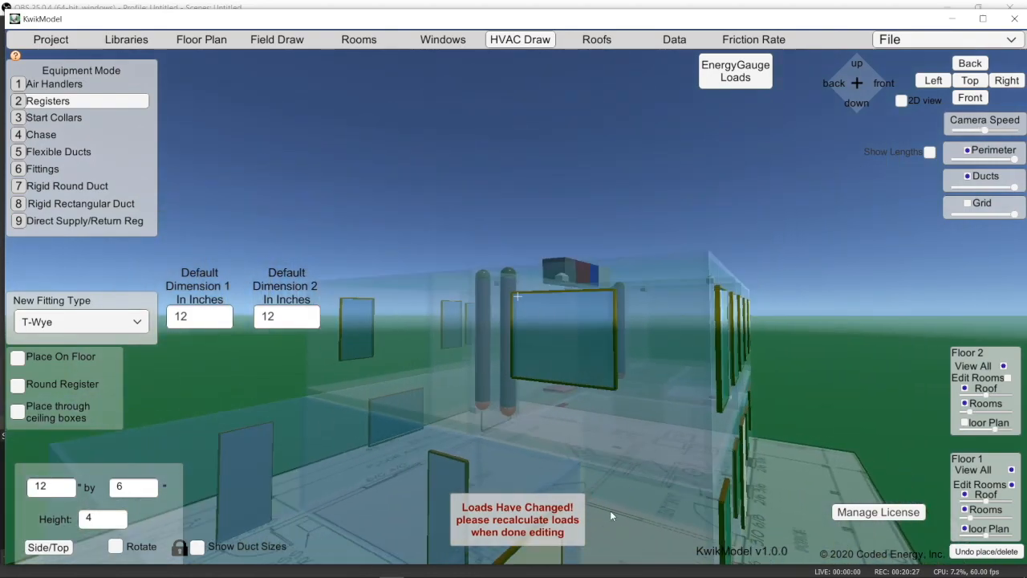
middle_drag(633, 514, 448, 284)
scroll(446, 329, up, 5)
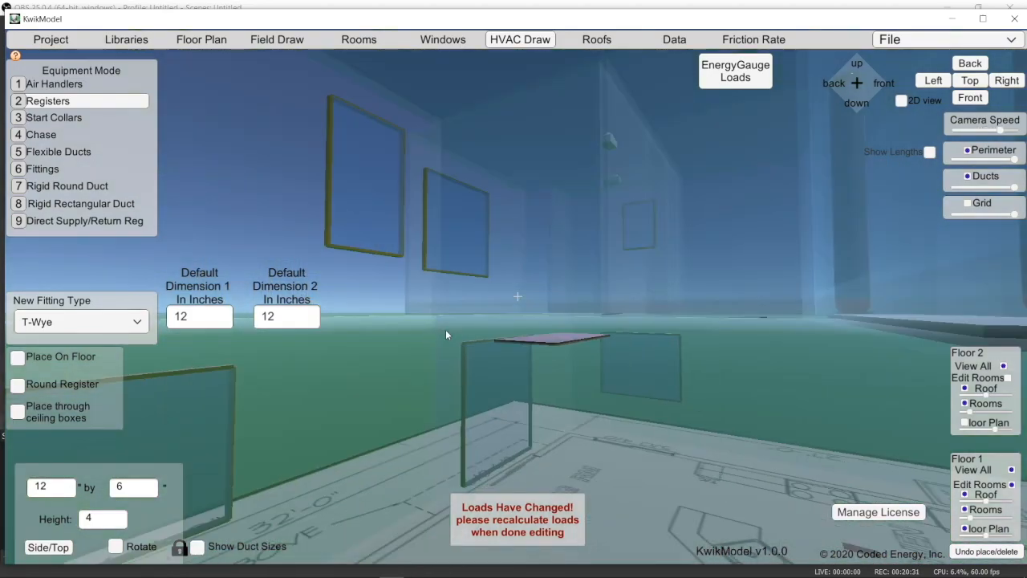
scroll(445, 329, up, 4)
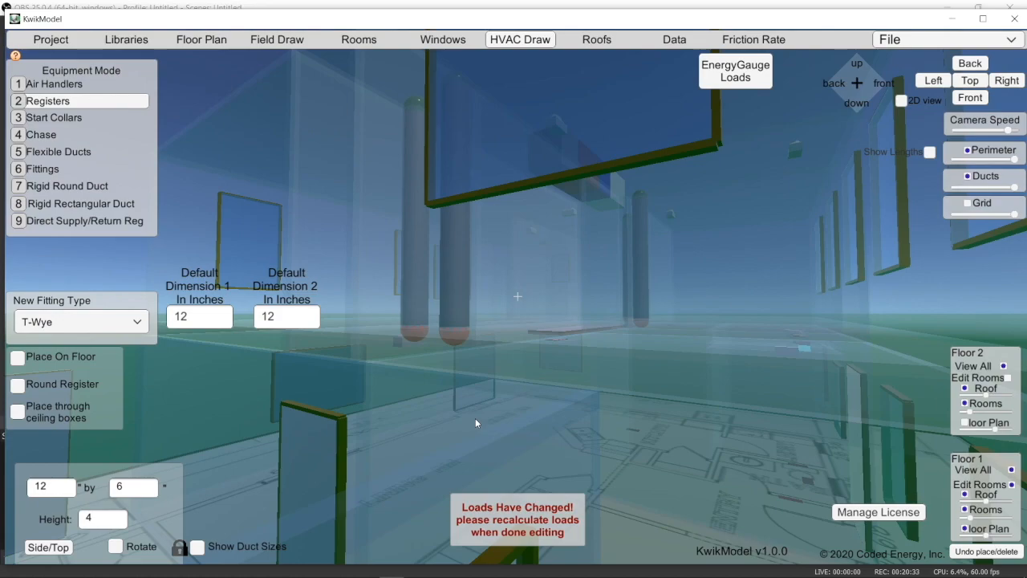
scroll(475, 418, up, 3)
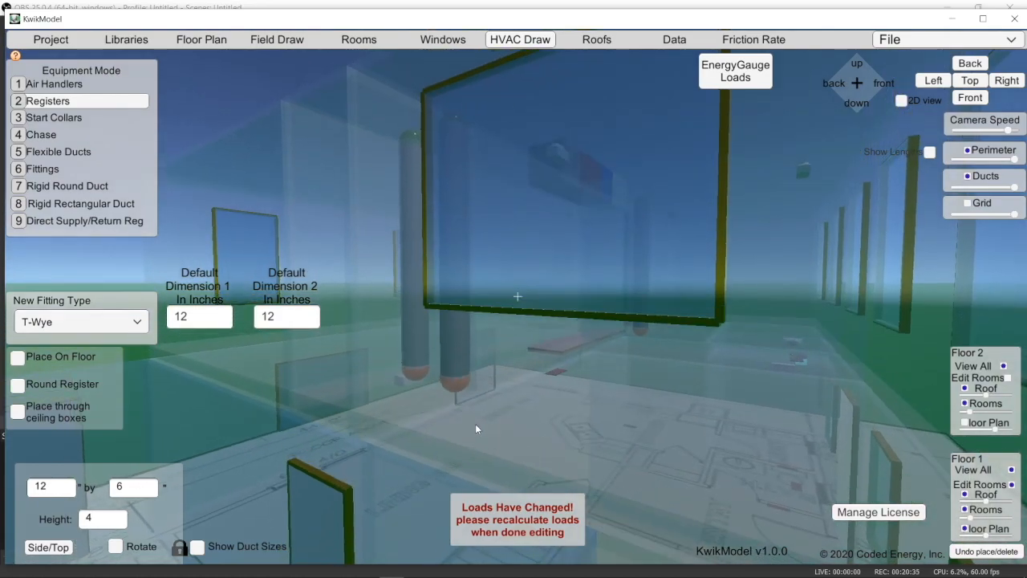
key(a)
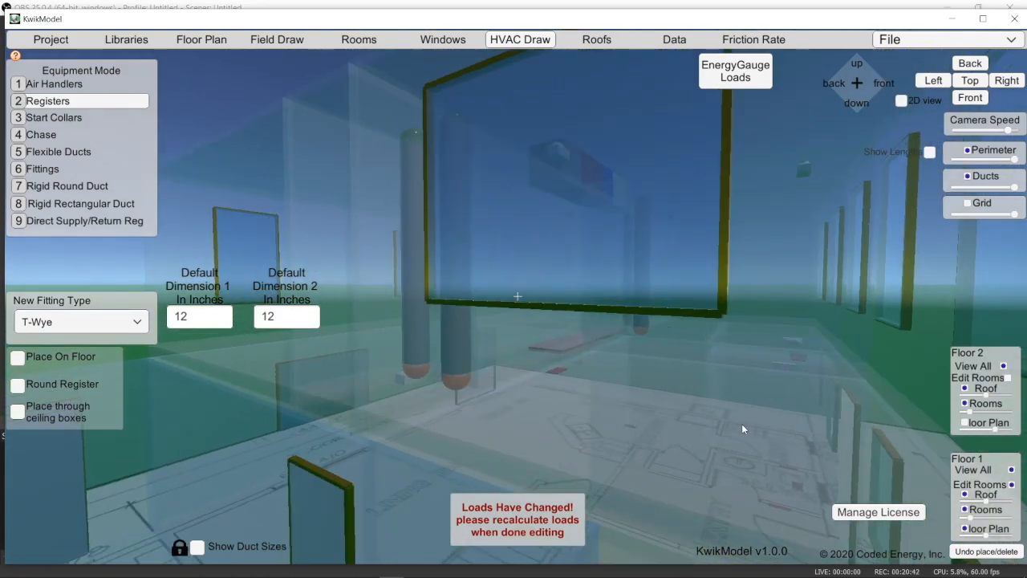
key(d)
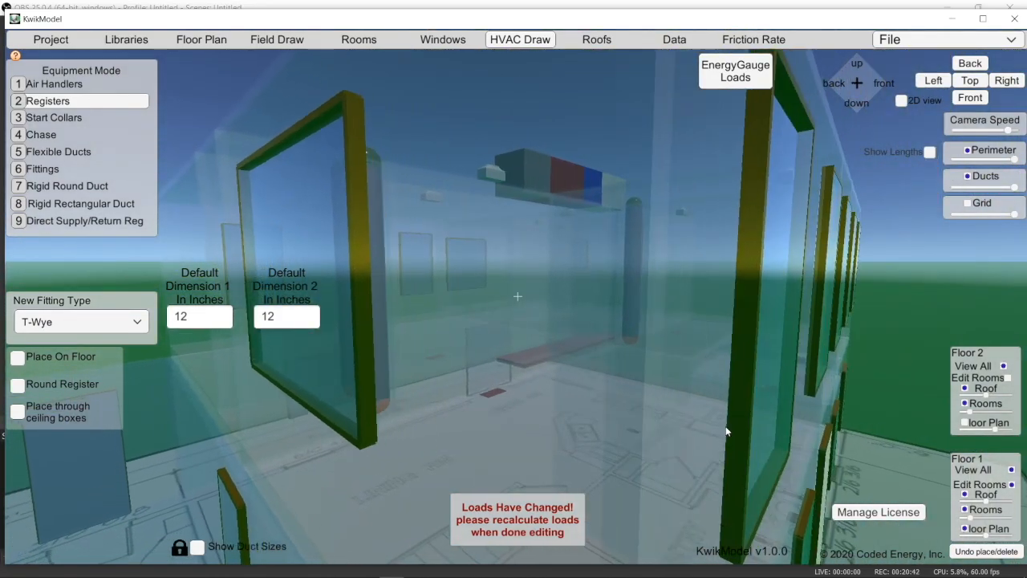
right_drag(726, 431, 712, 426)
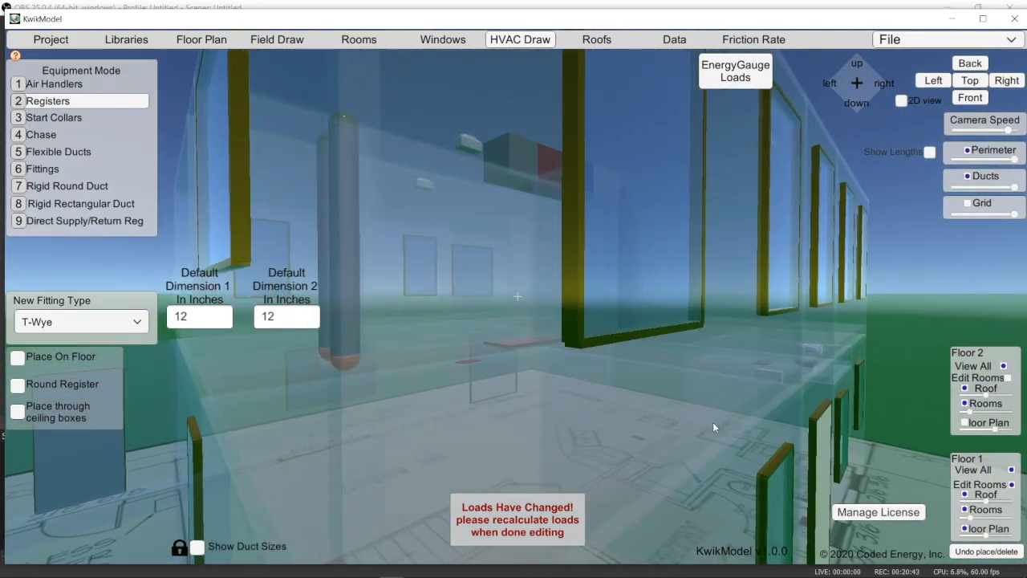
click(391, 410)
right_drag(441, 414, 462, 423)
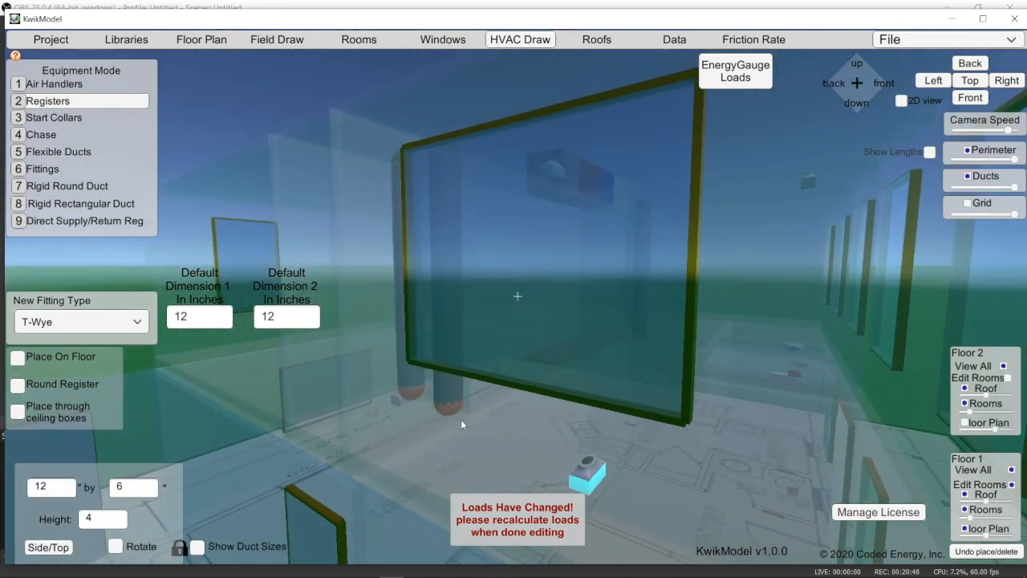
drag(592, 464, 549, 433)
Switch the newly placed register near the paired chases from a top to a side duct connection
scroll(580, 465, down, 3)
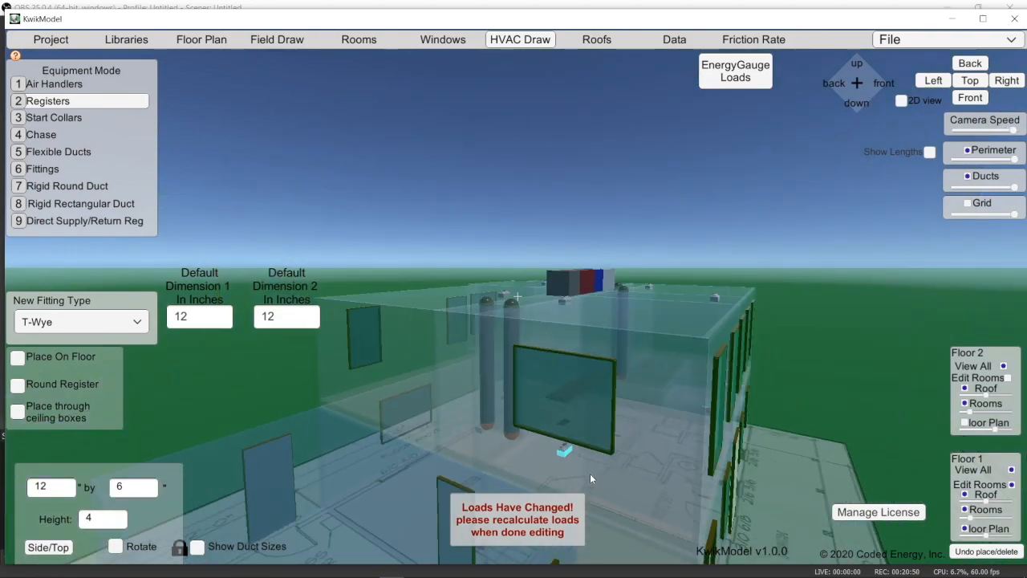
middle_drag(590, 479, 908, 414)
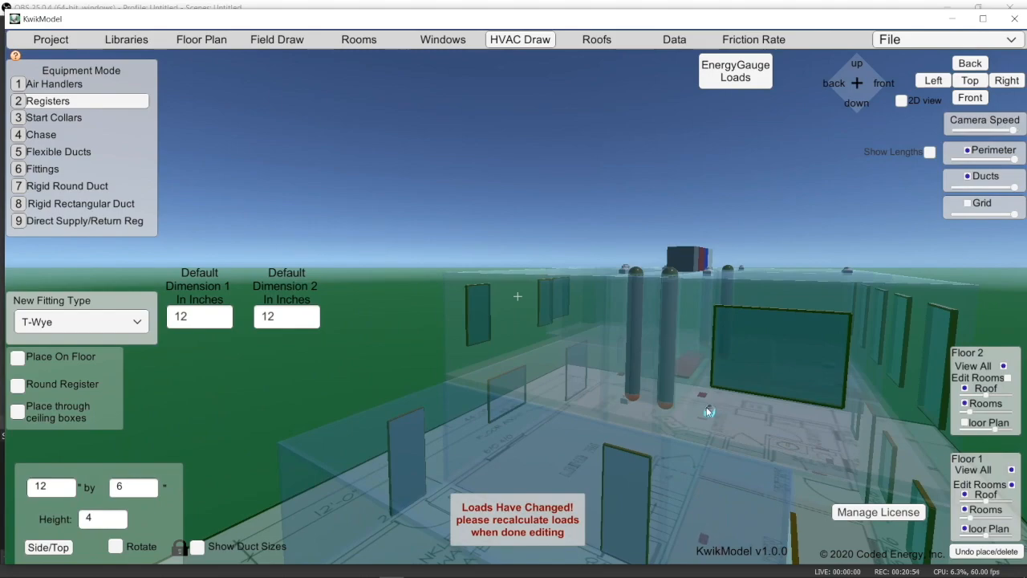
scroll(708, 413, up, 5)
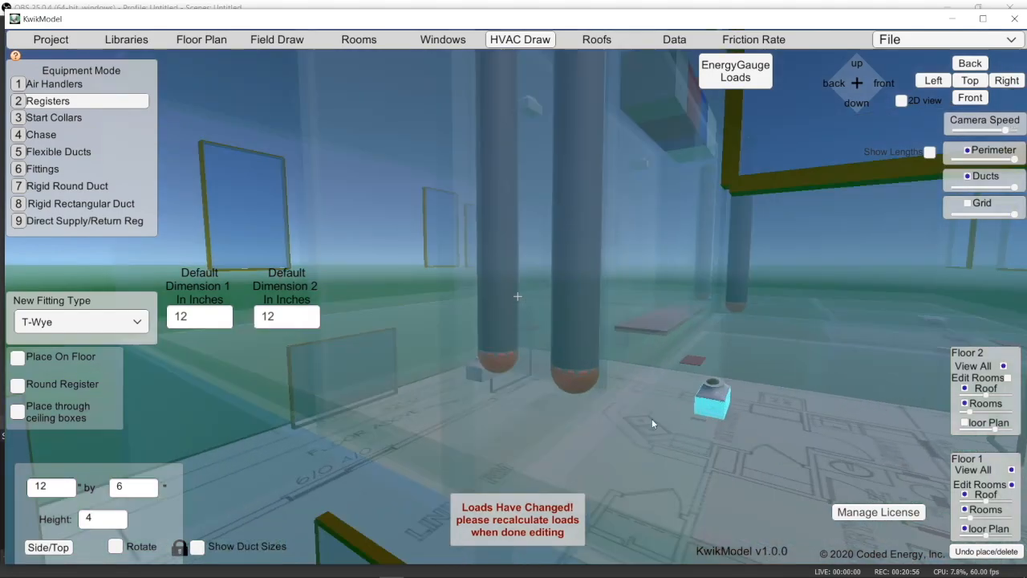
click(51, 546)
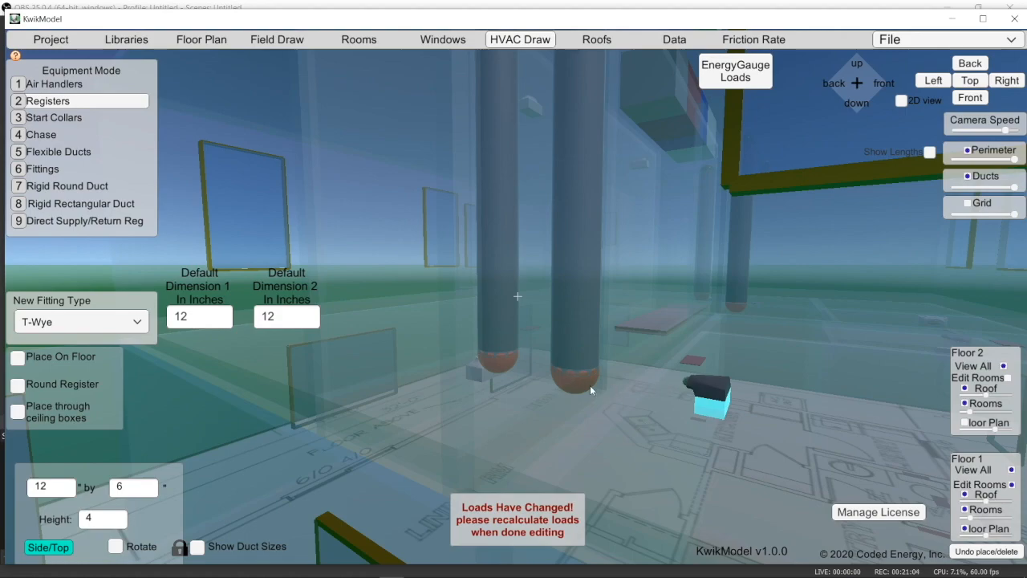
Show the Floor 2 floor plan and view the house from above to check the duct layout against the bedrooms
scroll(689, 405, down, 3)
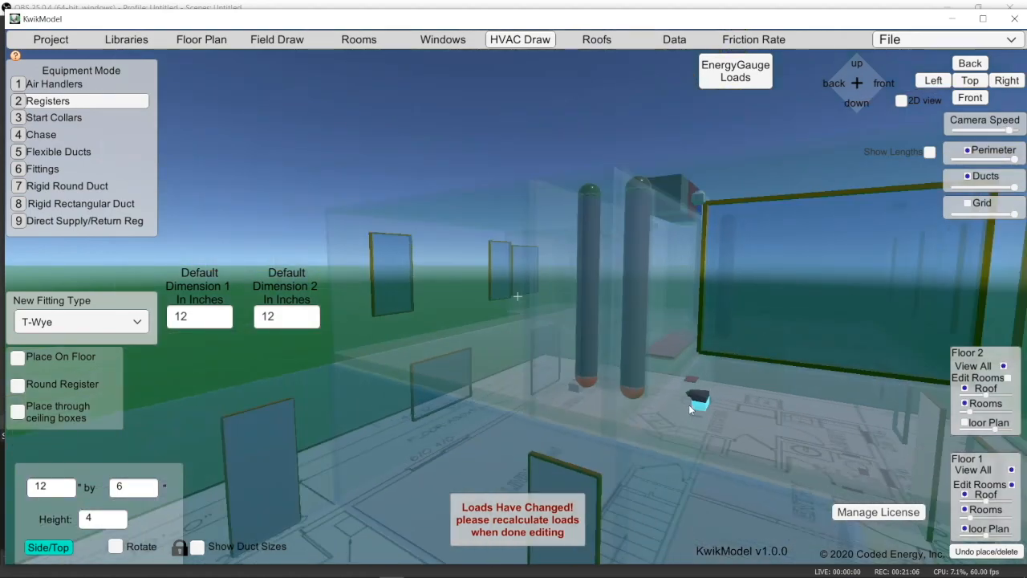
scroll(689, 404, down, 5)
right_drag(694, 422, 597, 418)
scroll(596, 418, down, 5)
right_drag(705, 362, 708, 438)
right_drag(697, 328, 668, 447)
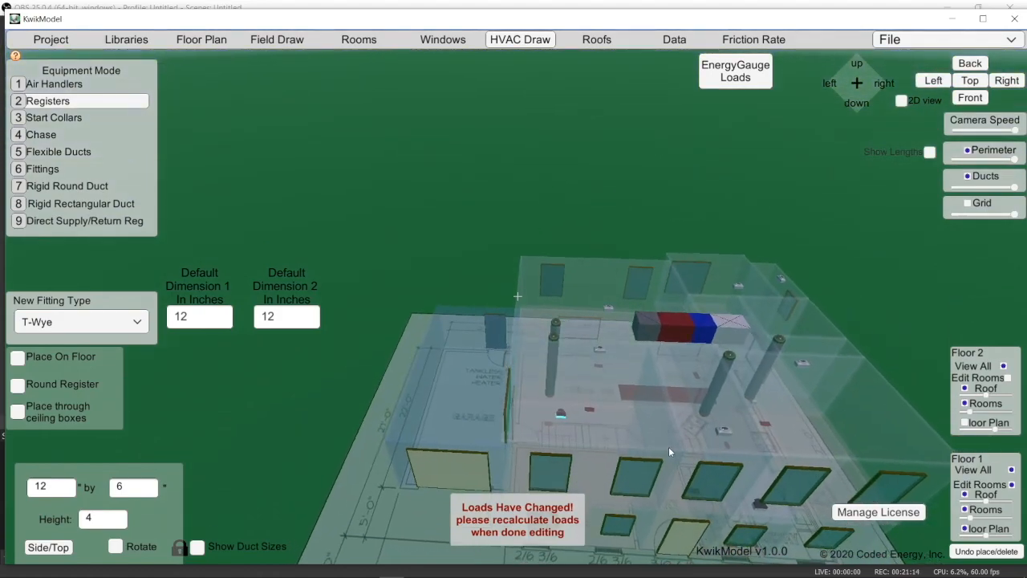
scroll(705, 339, up, 3)
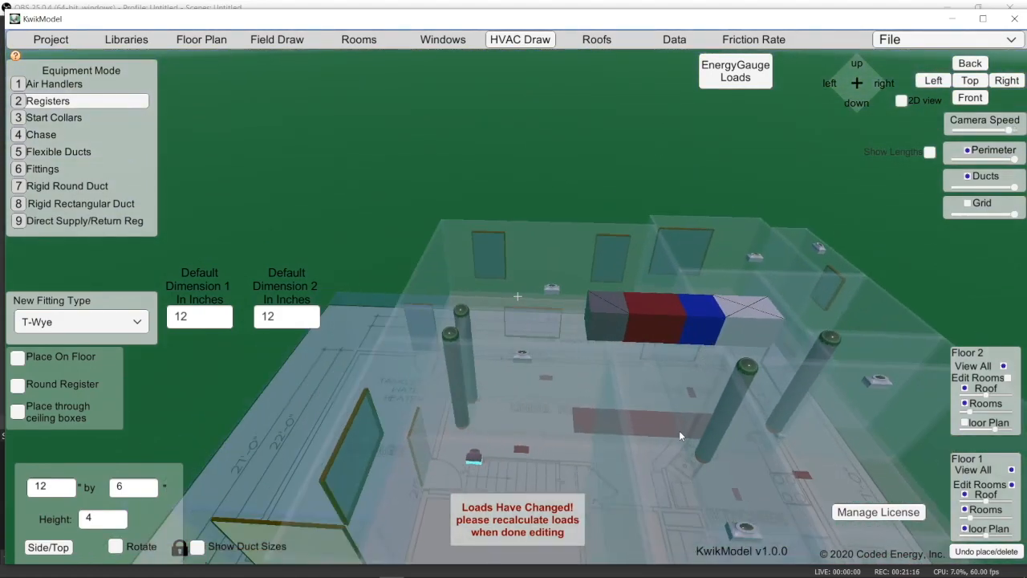
right_drag(678, 430, 677, 447)
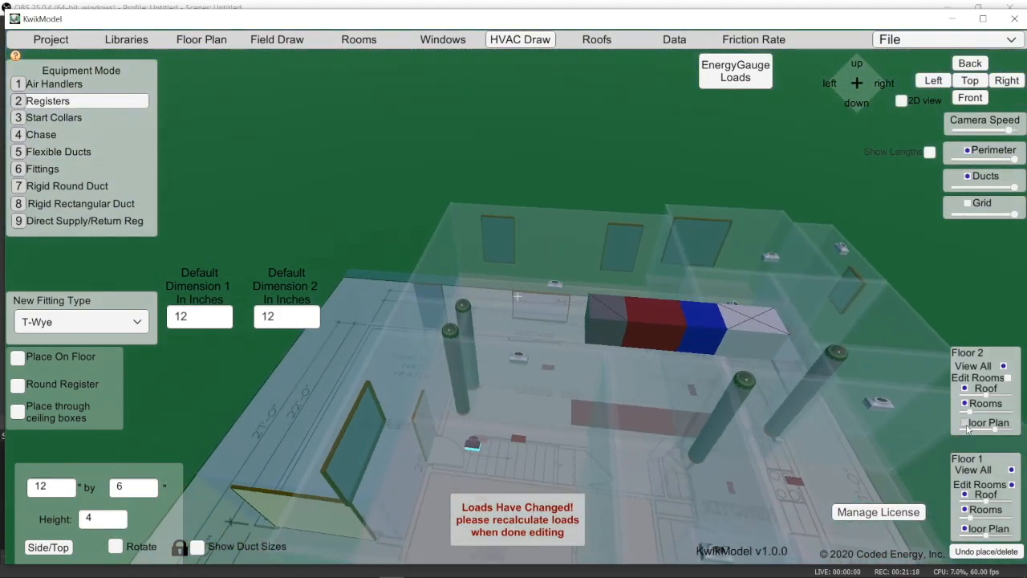
scroll(759, 420, down, 3)
right_drag(759, 419, 593, 430)
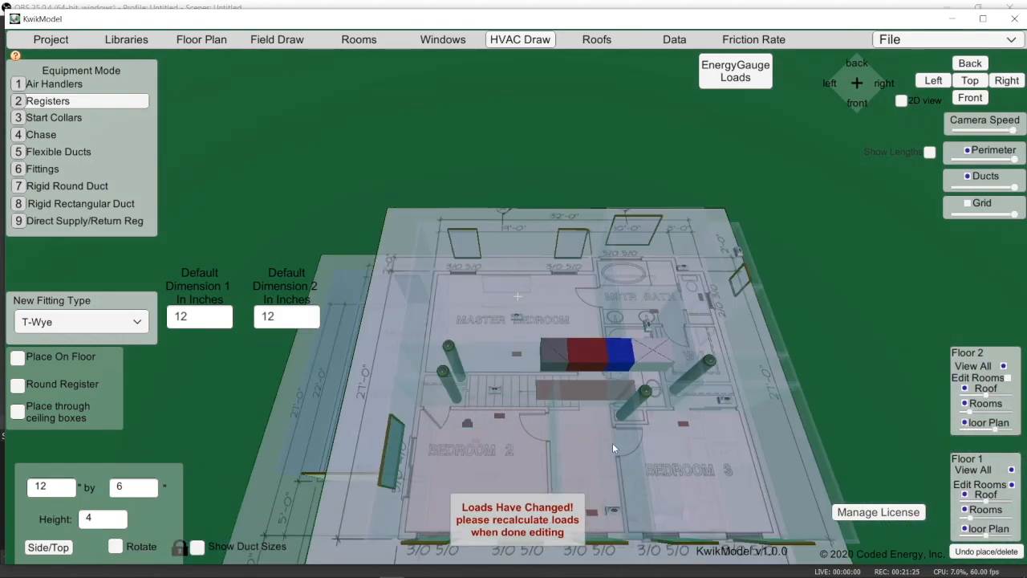
Activate Air Handlers mode, enable room editing for Floor 2, and shift the air handler slightly toward the stairs
click(597, 351)
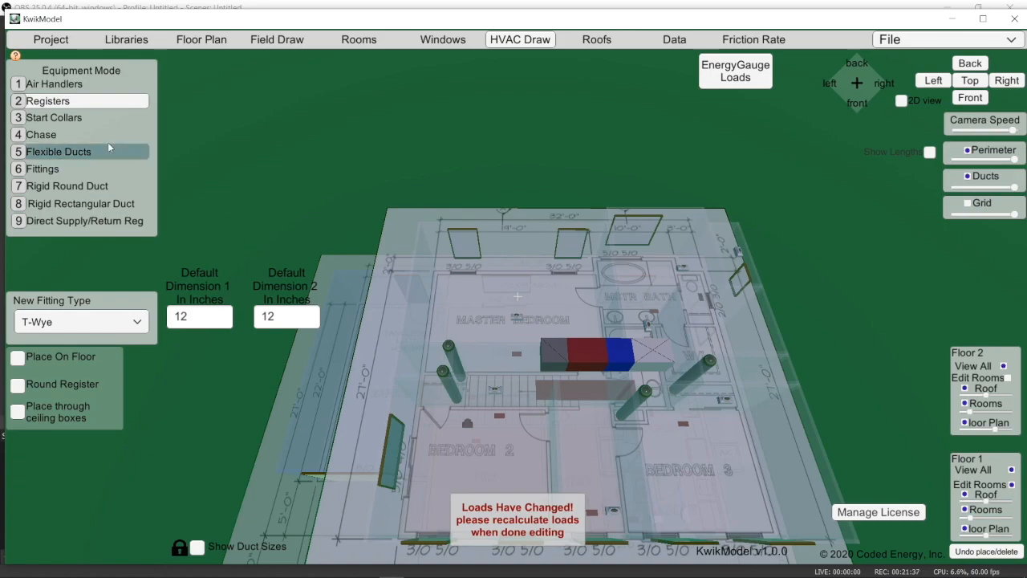
click(56, 83)
click(629, 346)
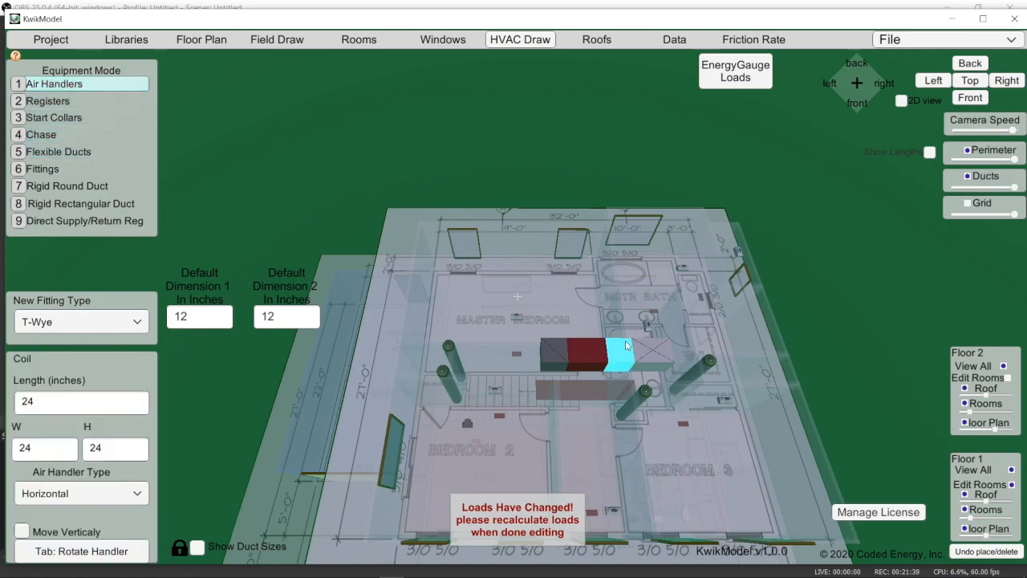
click(591, 359)
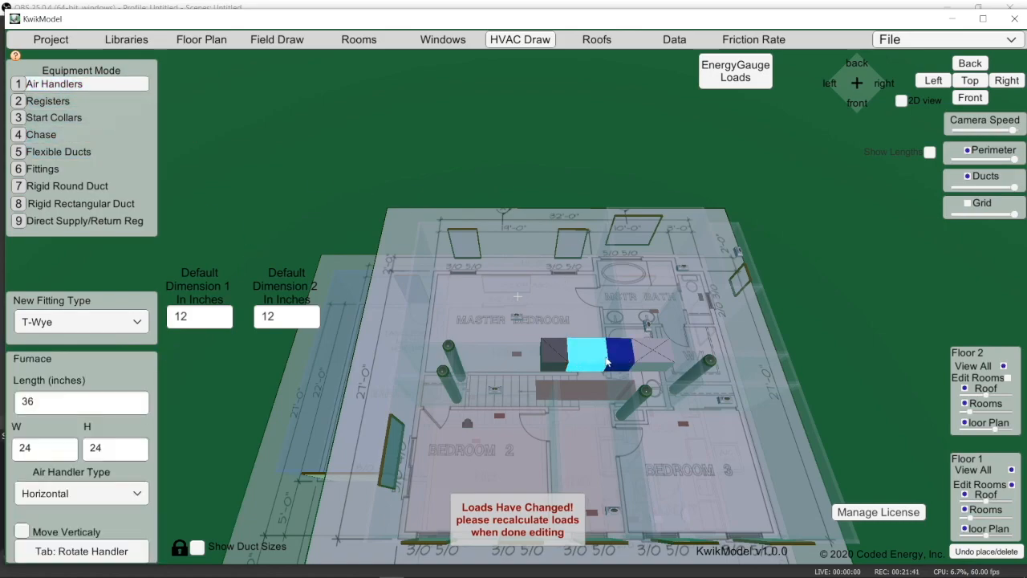
scroll(619, 368, up, 1)
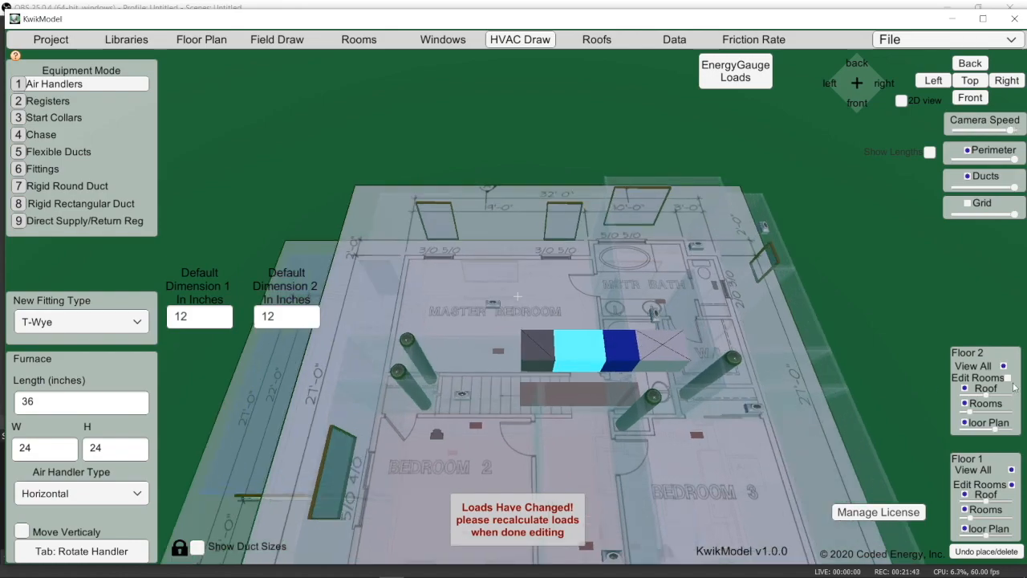
click(600, 351)
mouse_move(601, 352)
mouse_down()
mouse_move(610, 361)
mouse_move(610, 315)
mouse_move(608, 363)
mouse_up()
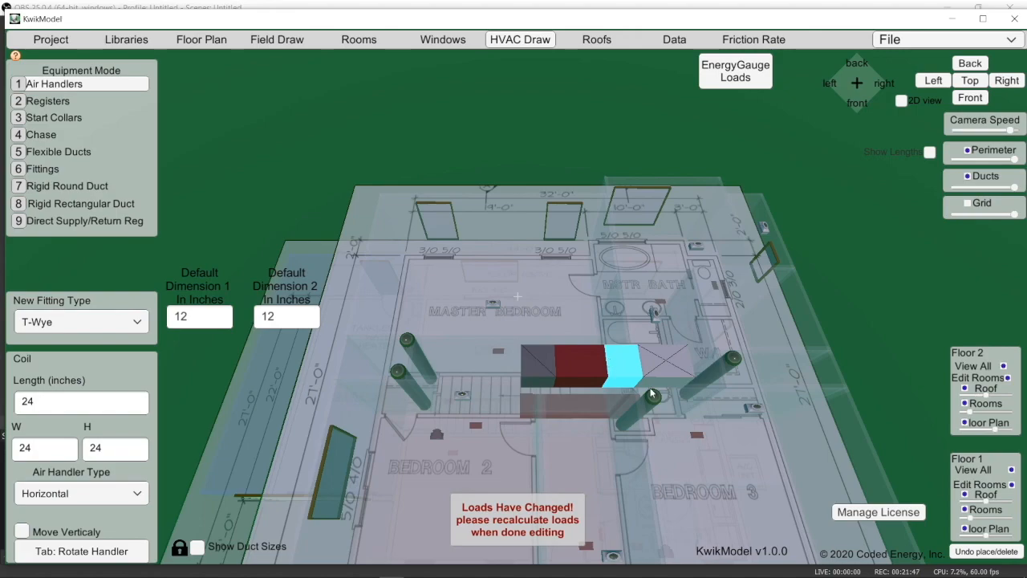
Move the air handler past the stairs toward the hallway between Bedroom 2 and Bedroom 3
scroll(653, 389, up, 5)
middle_drag(681, 423, 662, 375)
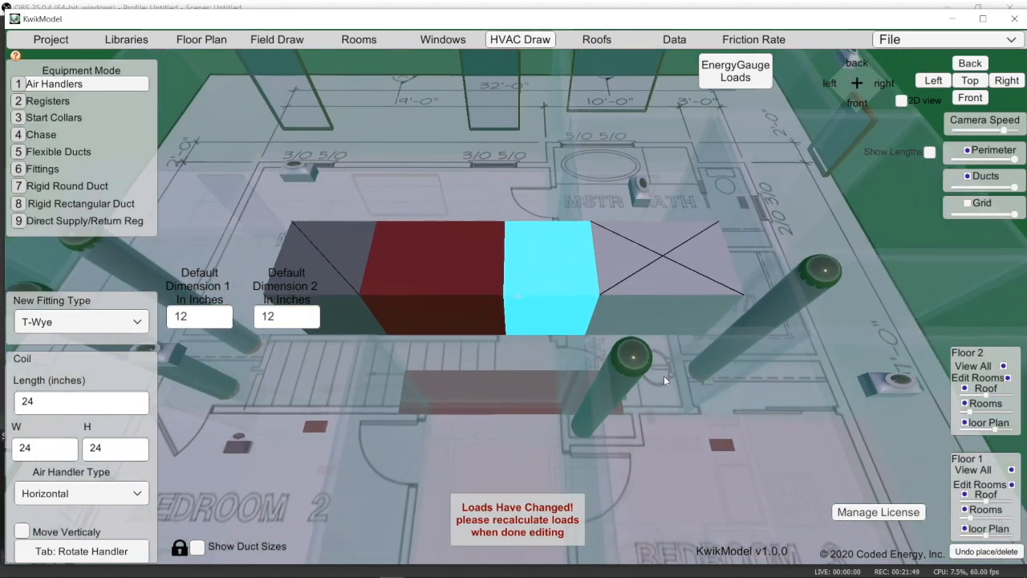
scroll(653, 361, down, 1)
click(555, 302)
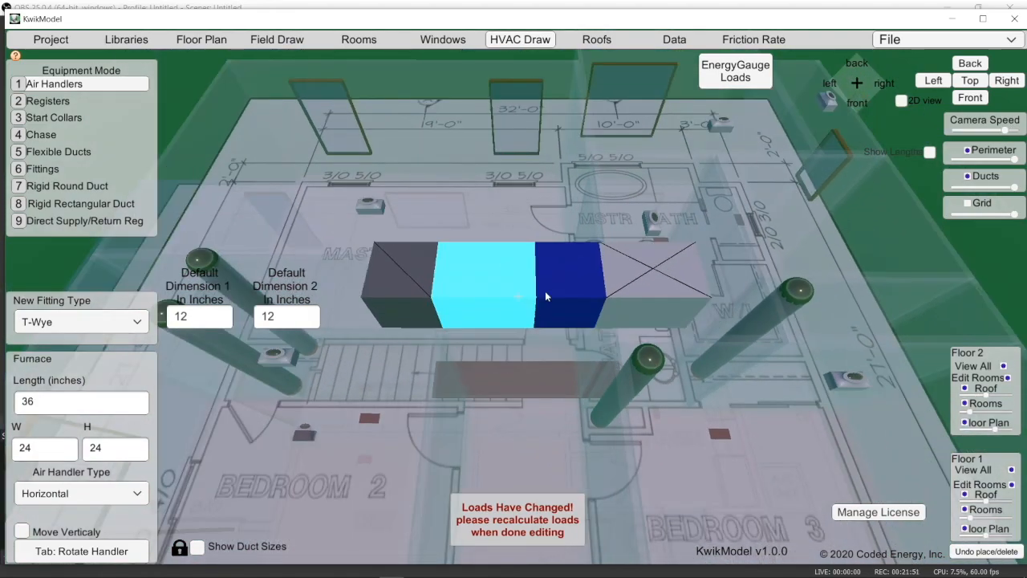
drag(542, 297, 526, 374)
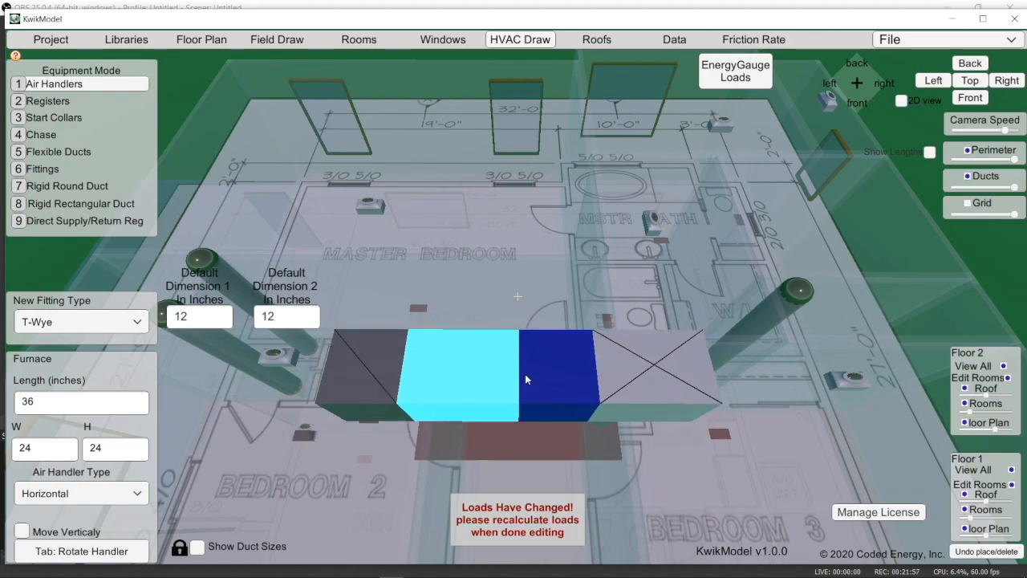
Move the air handler back beside the stairs, along the master bedroom wall, and check its position from above
scroll(585, 411, down, 4)
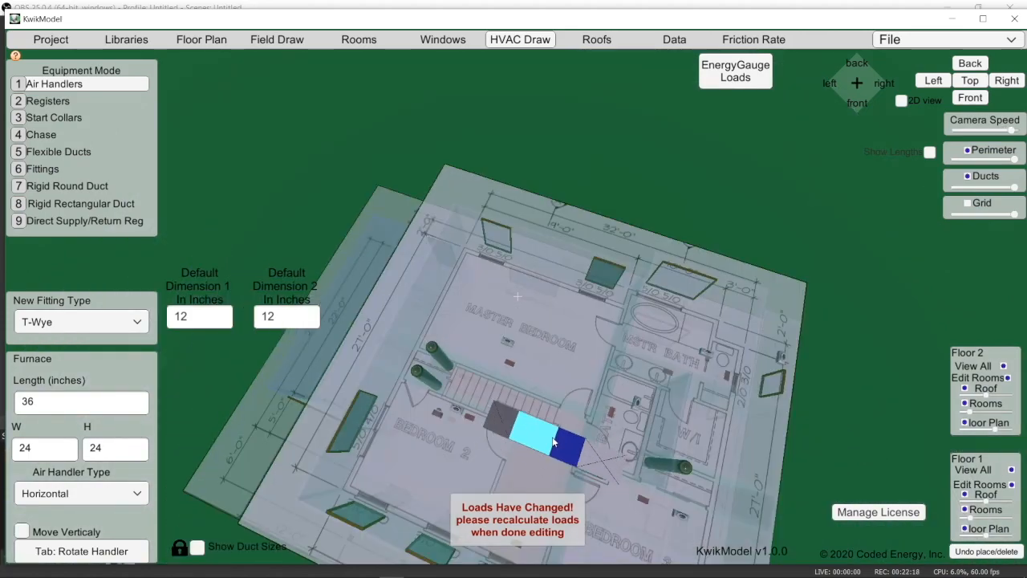
drag(552, 440, 573, 389)
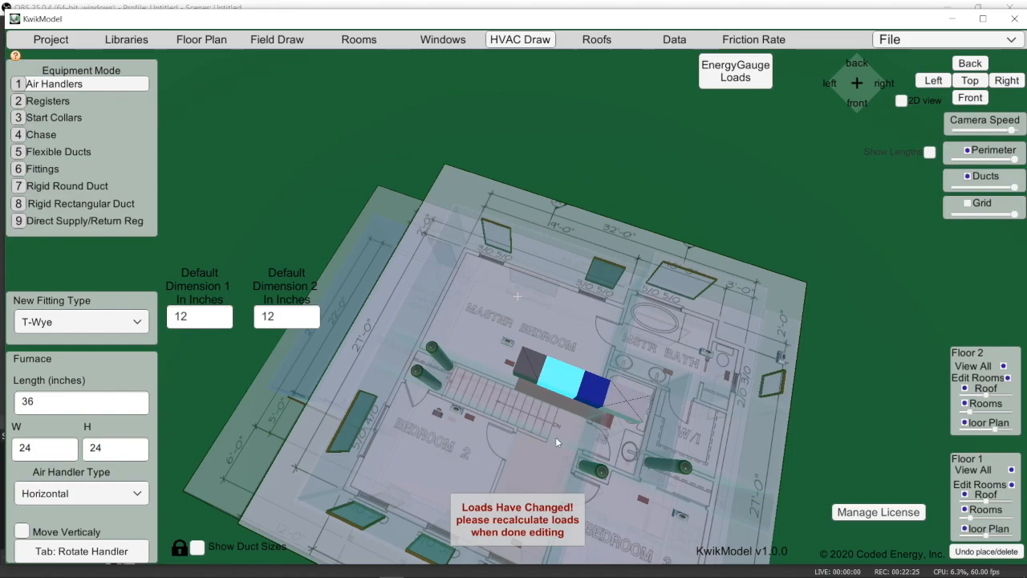
scroll(555, 437, down, 1)
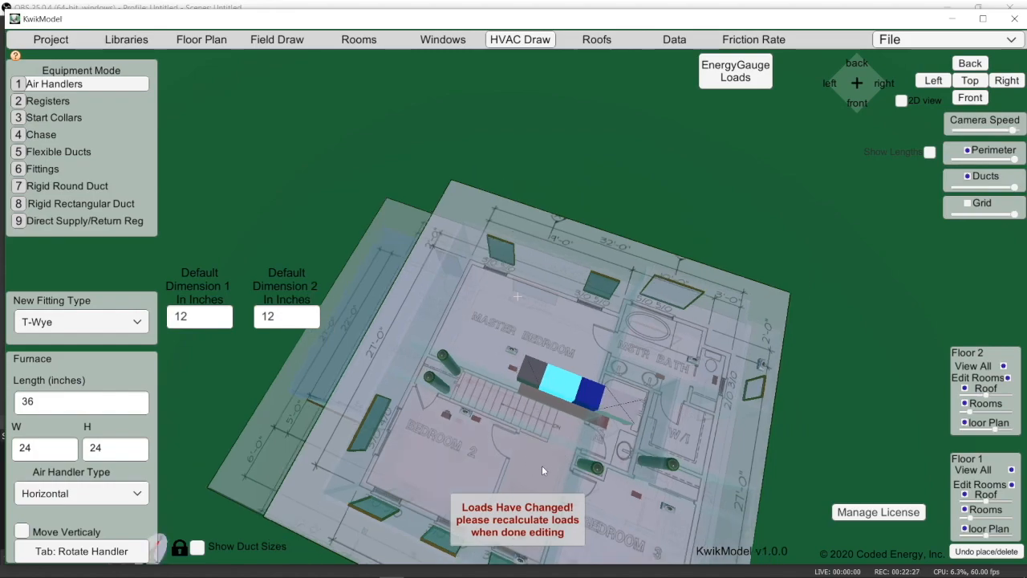
right_drag(567, 465, 619, 465)
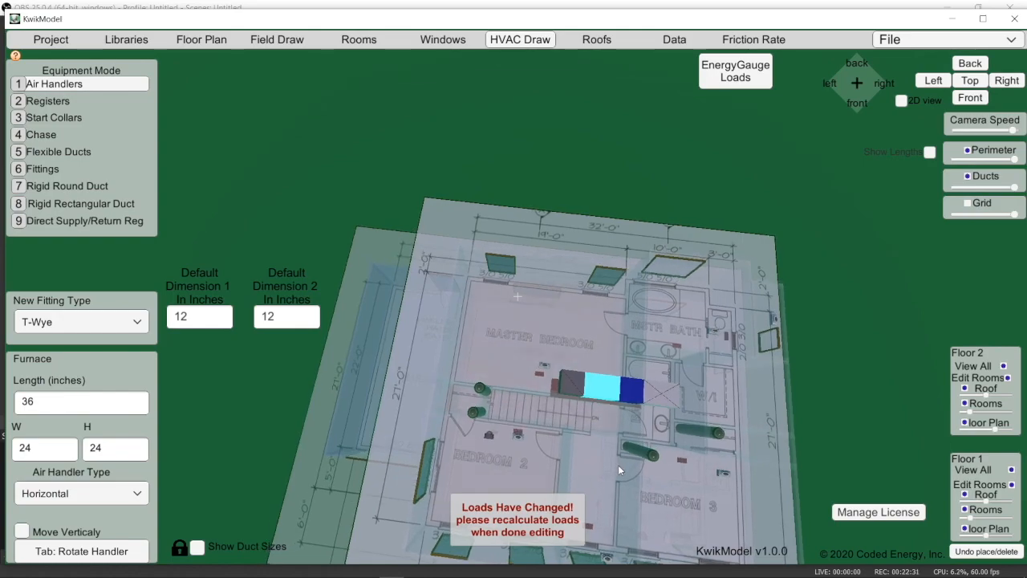
middle_drag(585, 322, 491, 303)
right_drag(588, 420, 591, 419)
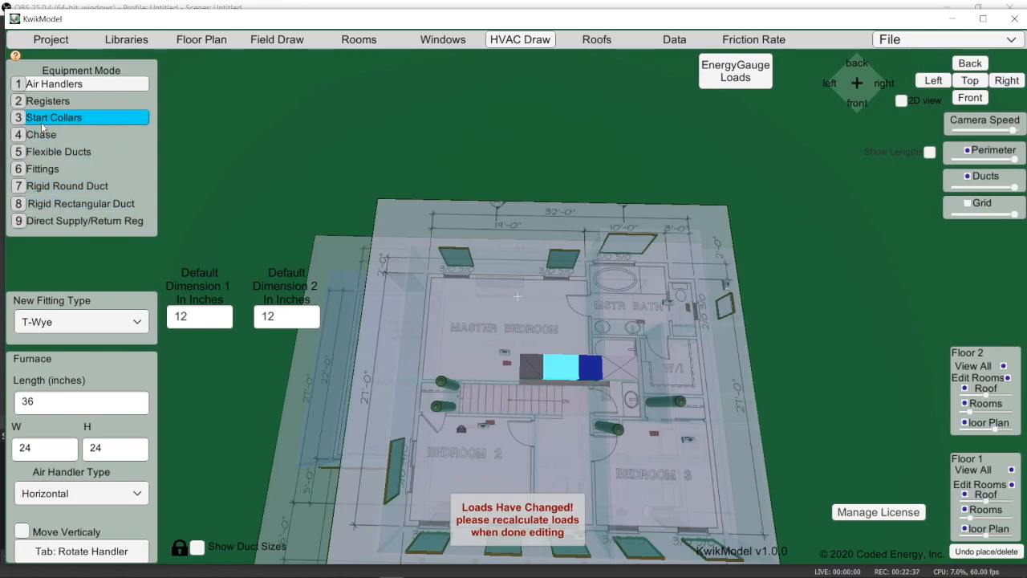
Place a 20 by 30 inch register in the second-floor hallway between Bedroom 2 and Bedroom 3 and rotate it
key(2)
scroll(568, 426, up, 5)
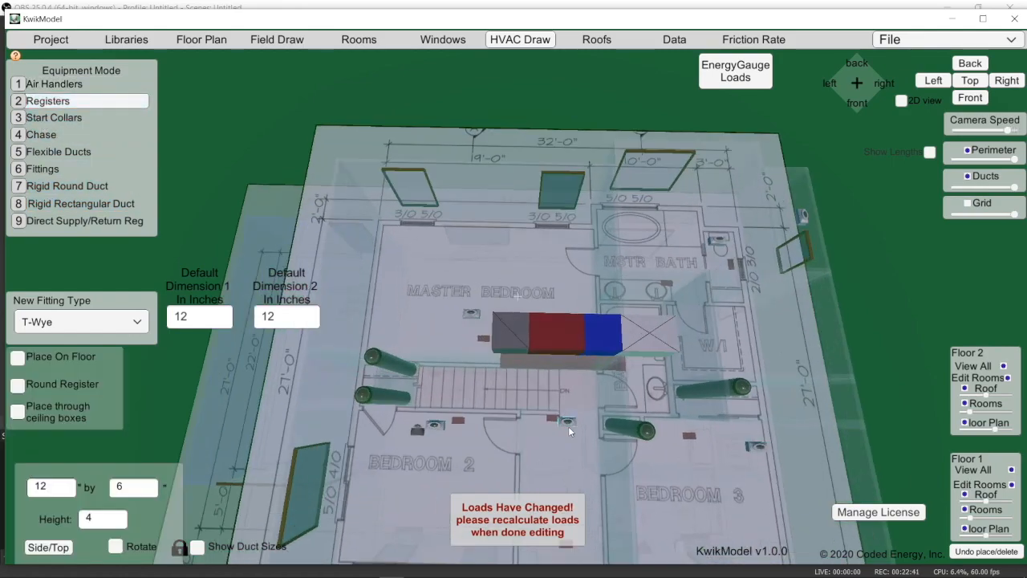
click(52, 489)
text(20)
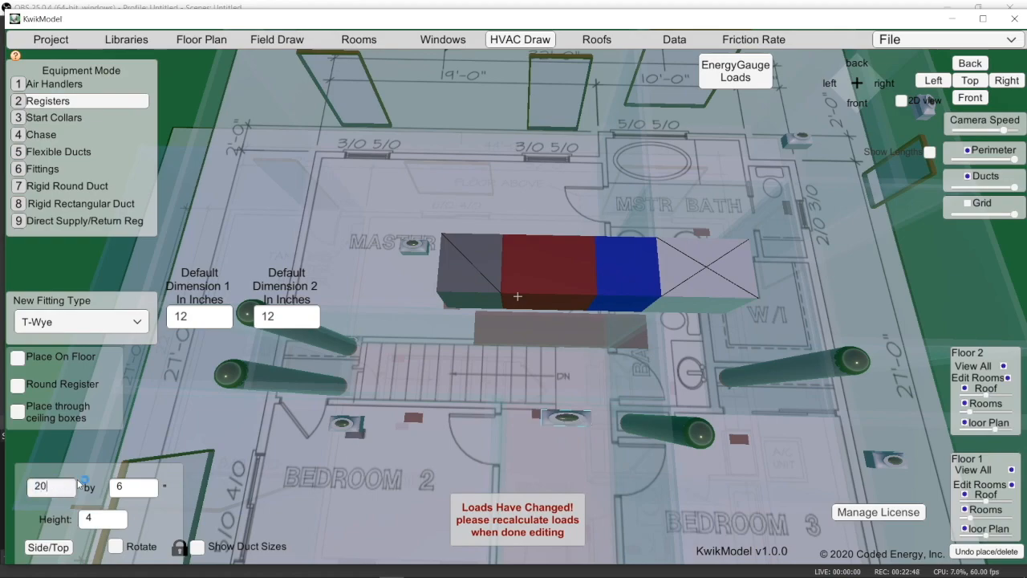
click(130, 492)
text(30)
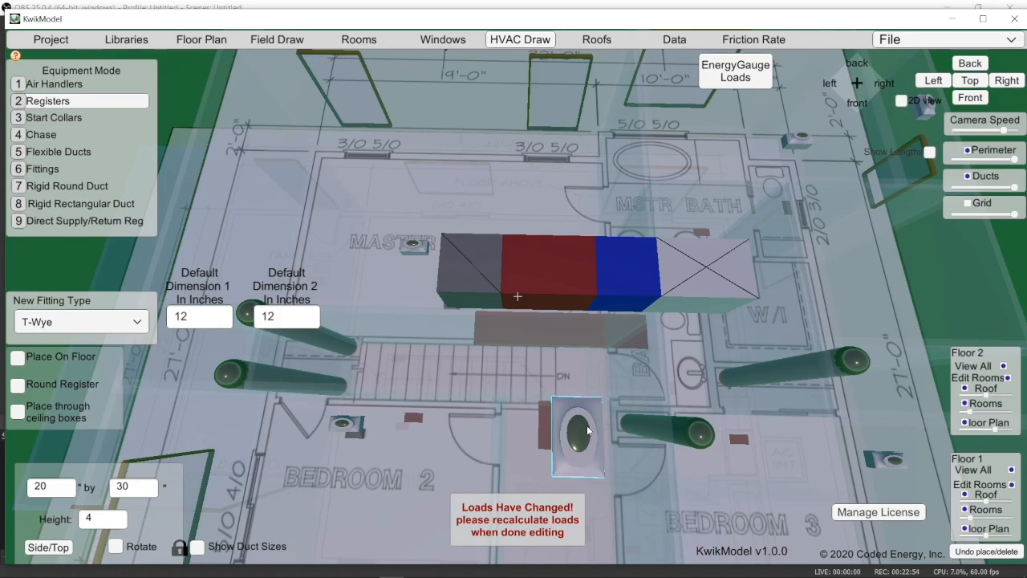
key(r)
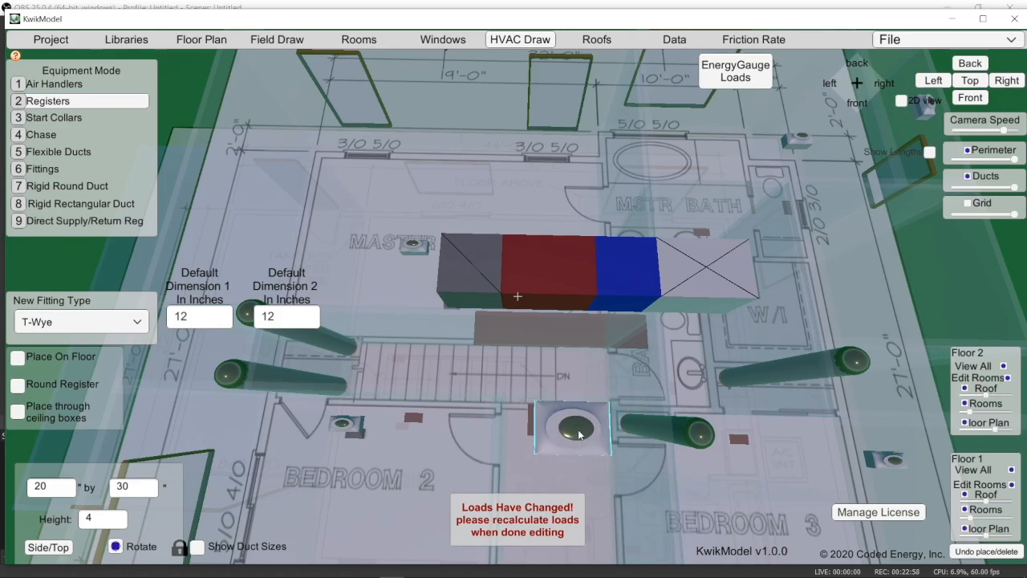
Nudge the large hallway register toward Bedrooms 2 and 3, and shift the air handler away from the stairs toward the master bath
click(582, 446)
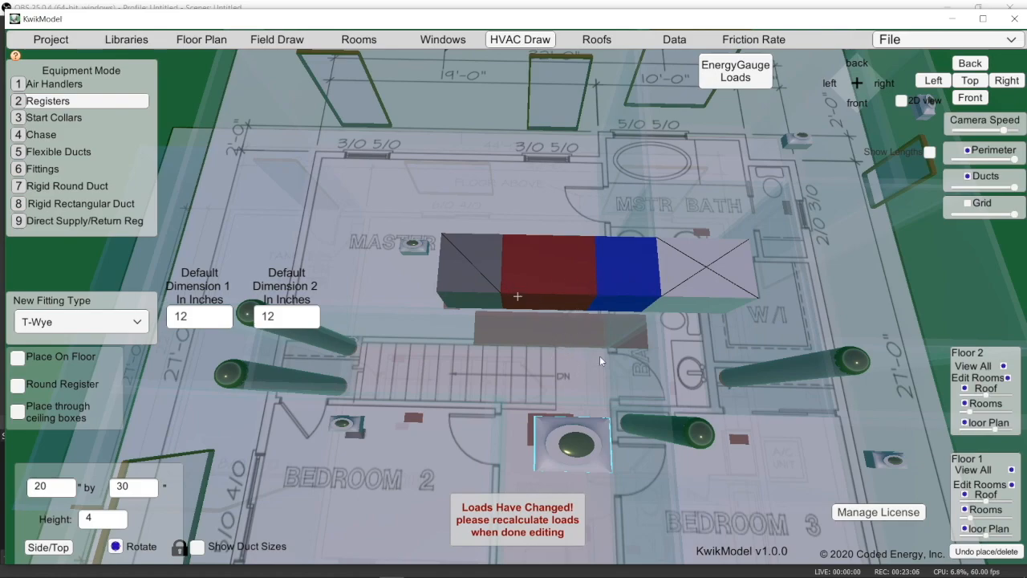
click(585, 275)
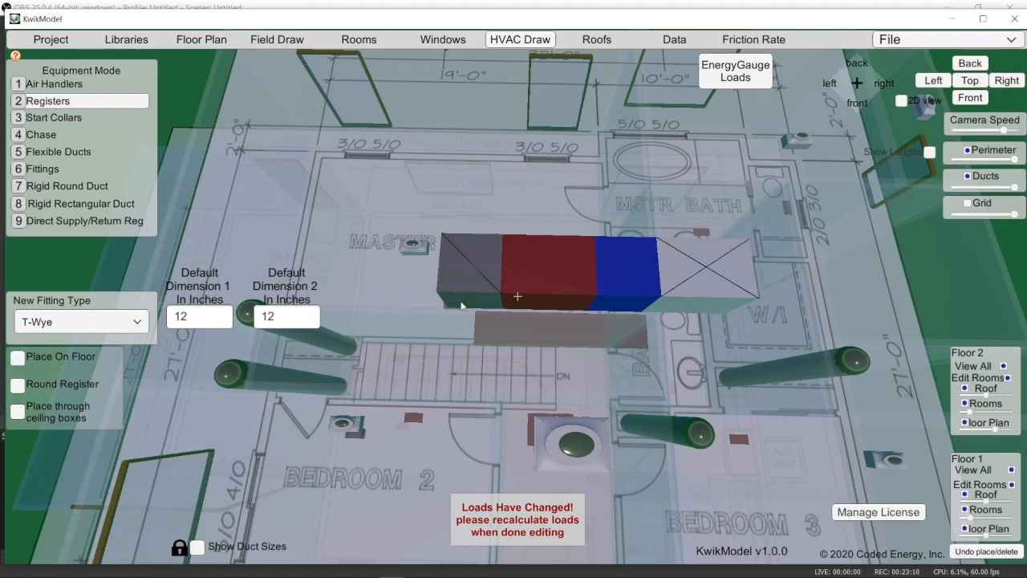
click(55, 84)
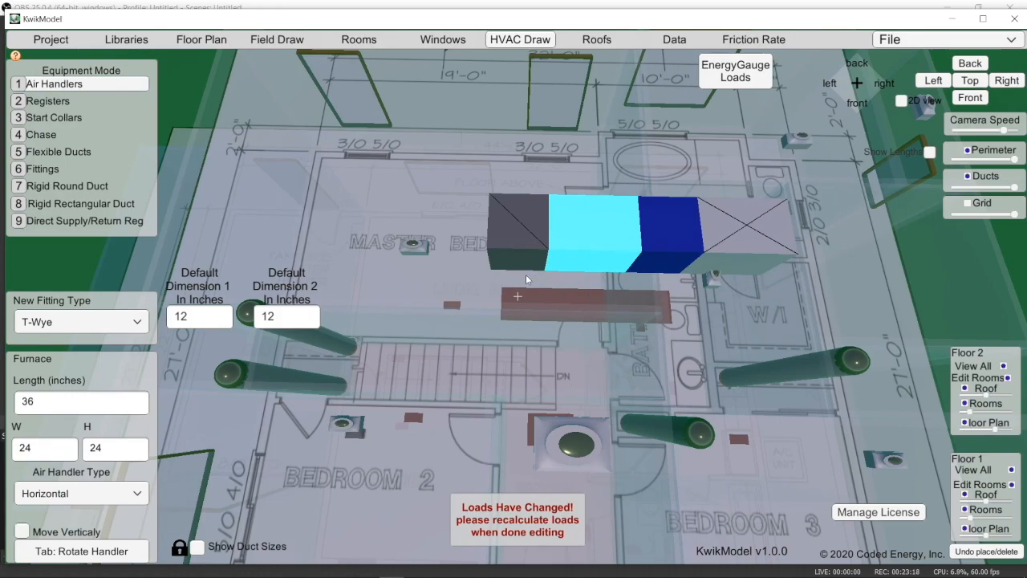
Examine the air handler's position relative to the chases, the hallway register and the second-floor rooms from several angles
scroll(638, 319, down, 3)
right_drag(634, 327, 555, 260)
middle_drag(595, 240, 659, 249)
middle_drag(587, 175, 570, 294)
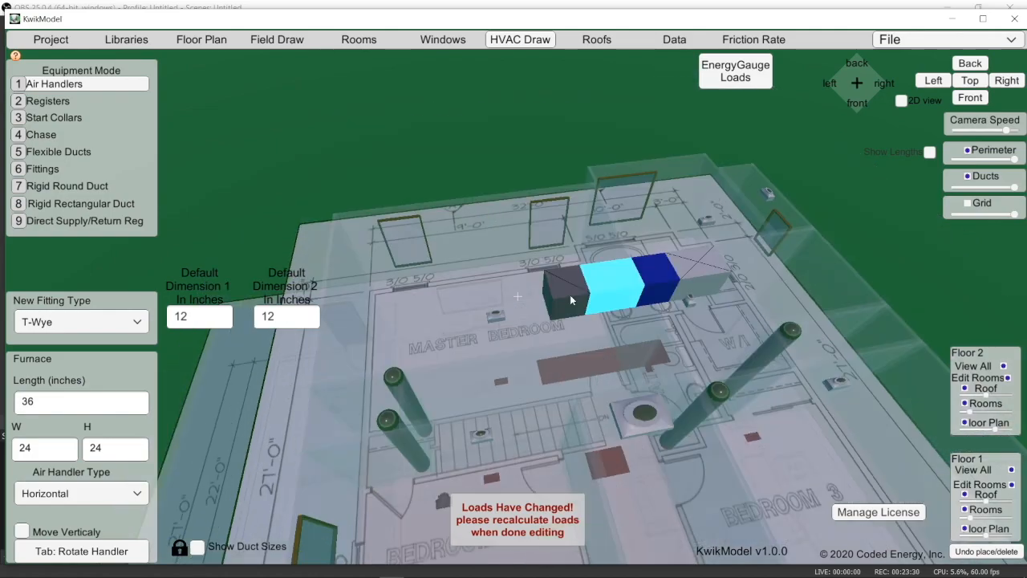
scroll(574, 302, up, 3)
scroll(732, 373, down, 3)
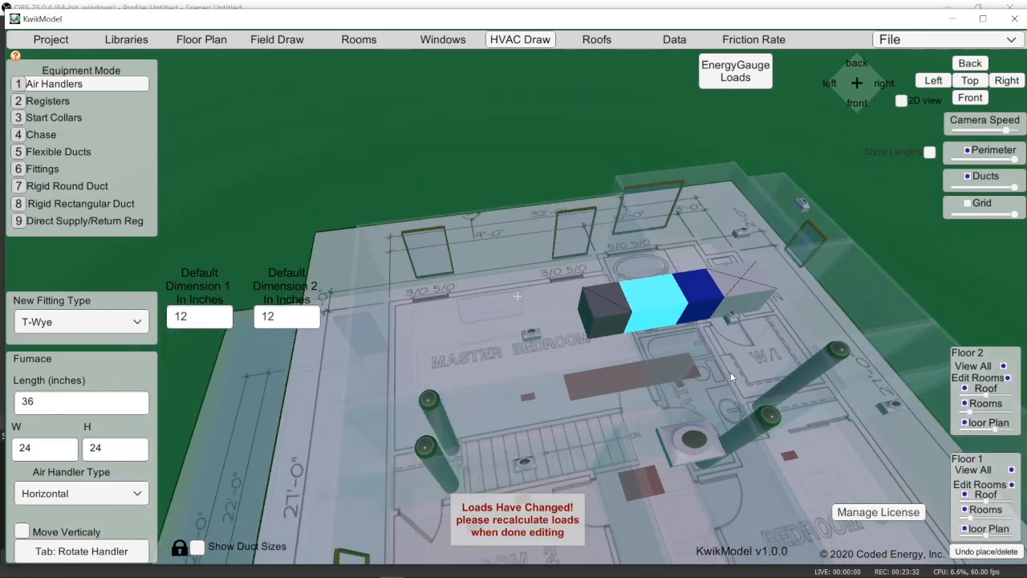
middle_drag(730, 372, 458, 320)
middle_drag(618, 375, 612, 377)
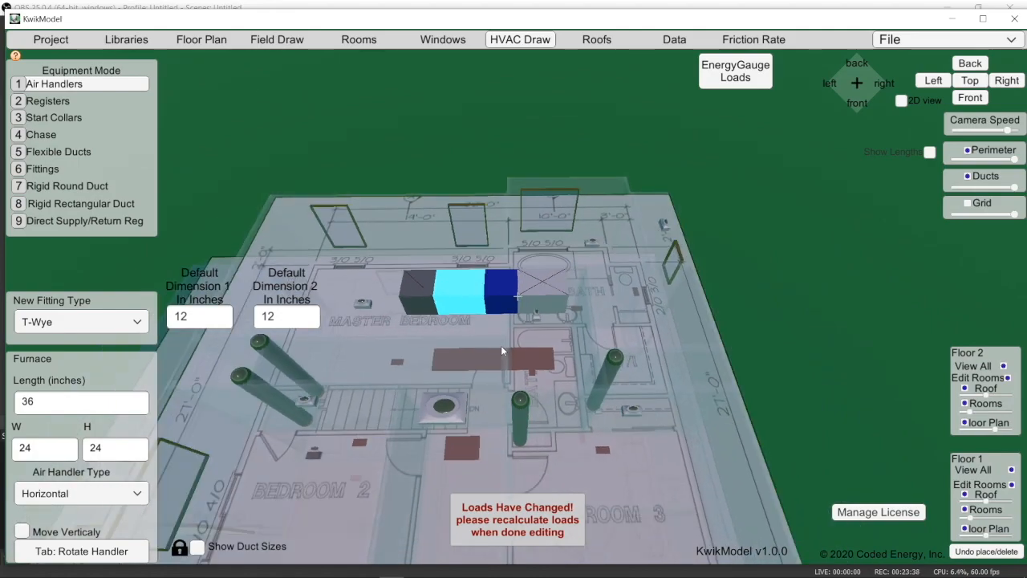
middle_drag(500, 345, 617, 311)
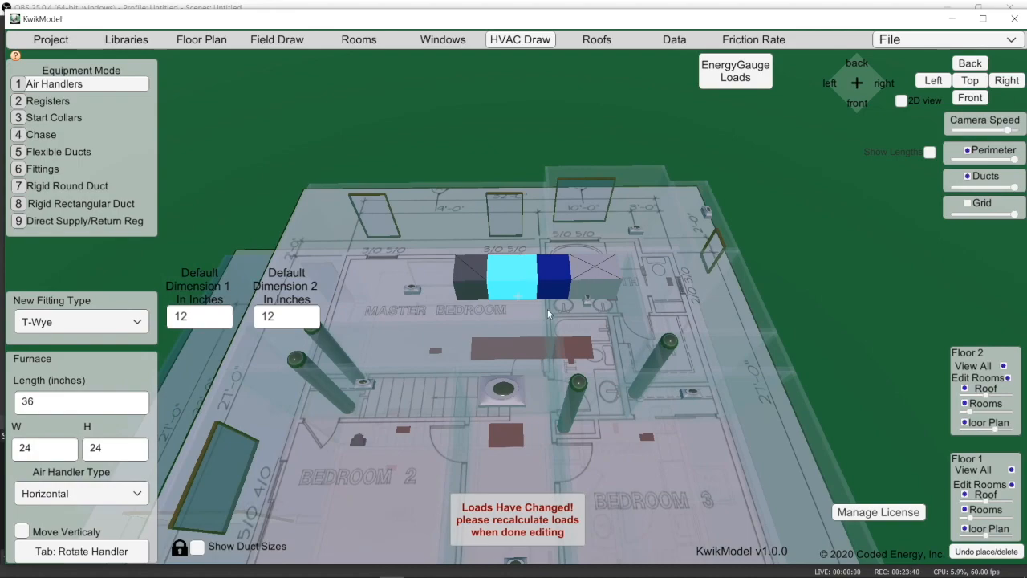
middle_drag(594, 297, 719, 297)
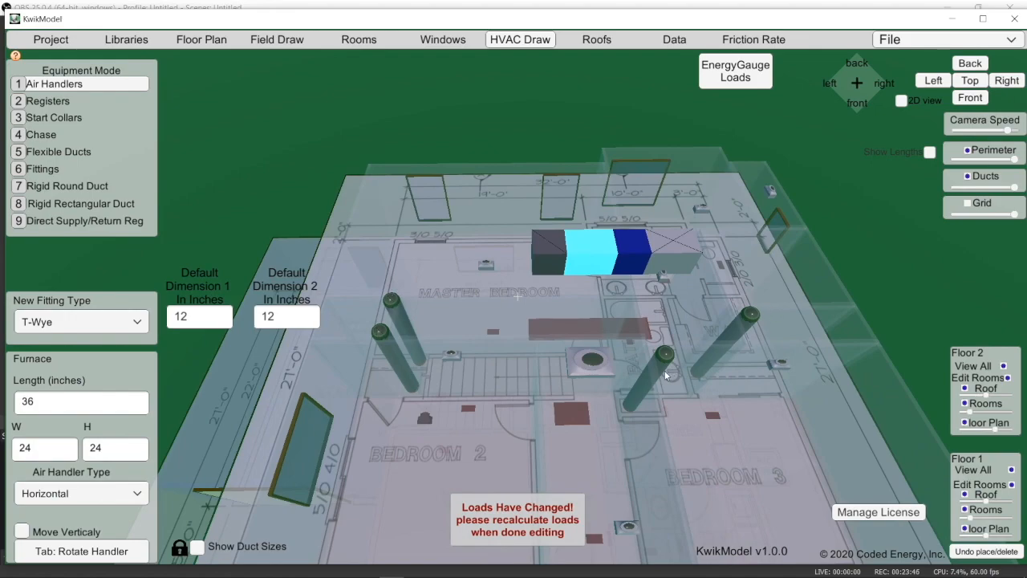
scroll(666, 369, down, 2)
scroll(678, 410, up, 2)
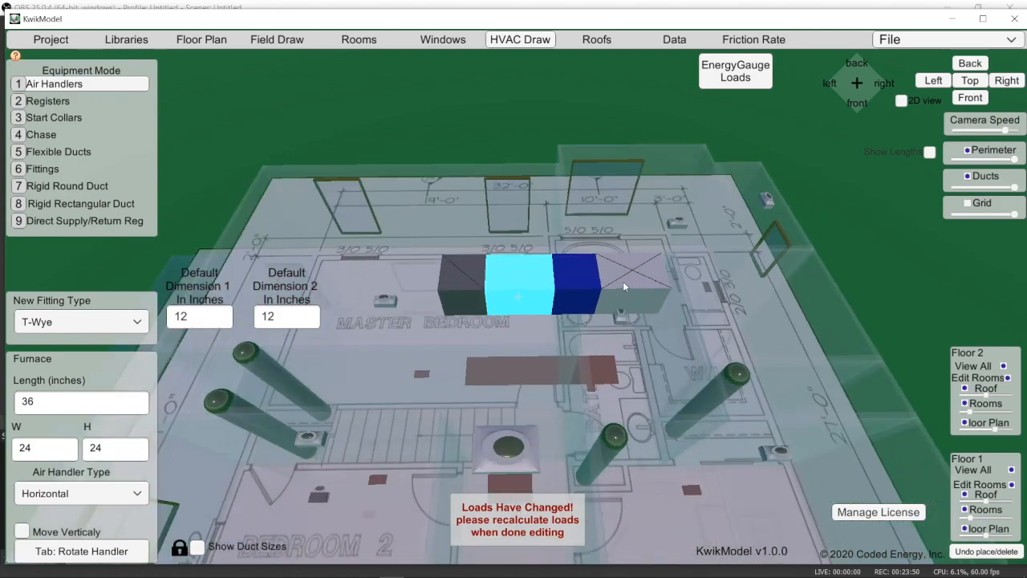
scroll(678, 317, up, 2)
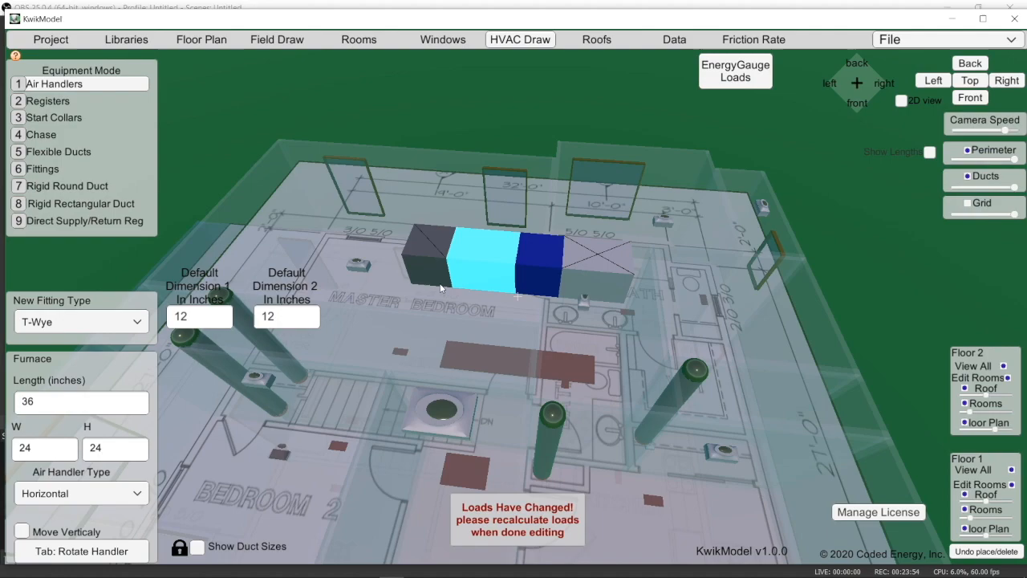
Shift the 12 by 6 inch register at the master bath sinks slightly toward the master bedroom
click(63, 103)
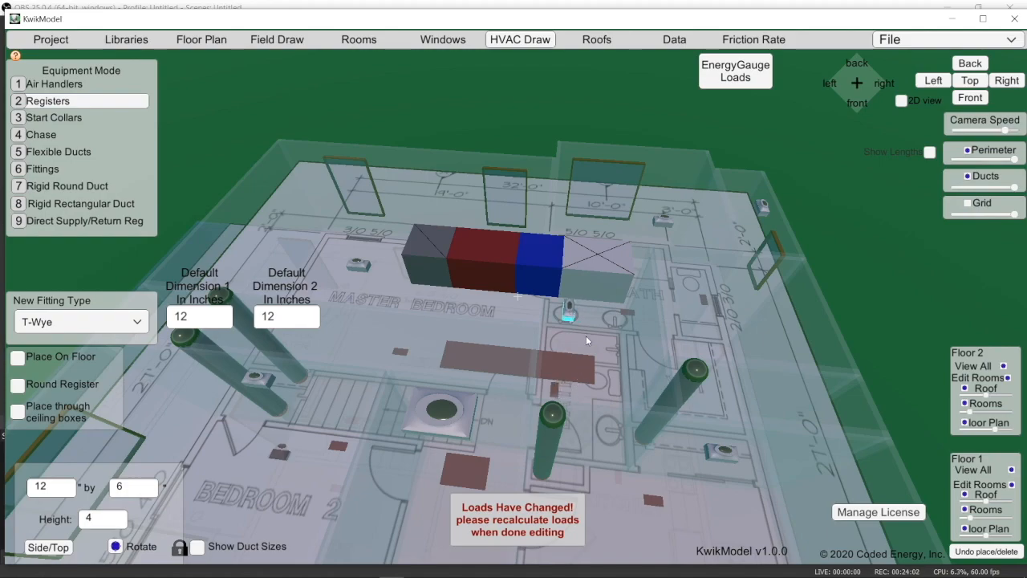
middle_drag(605, 316, 559, 324)
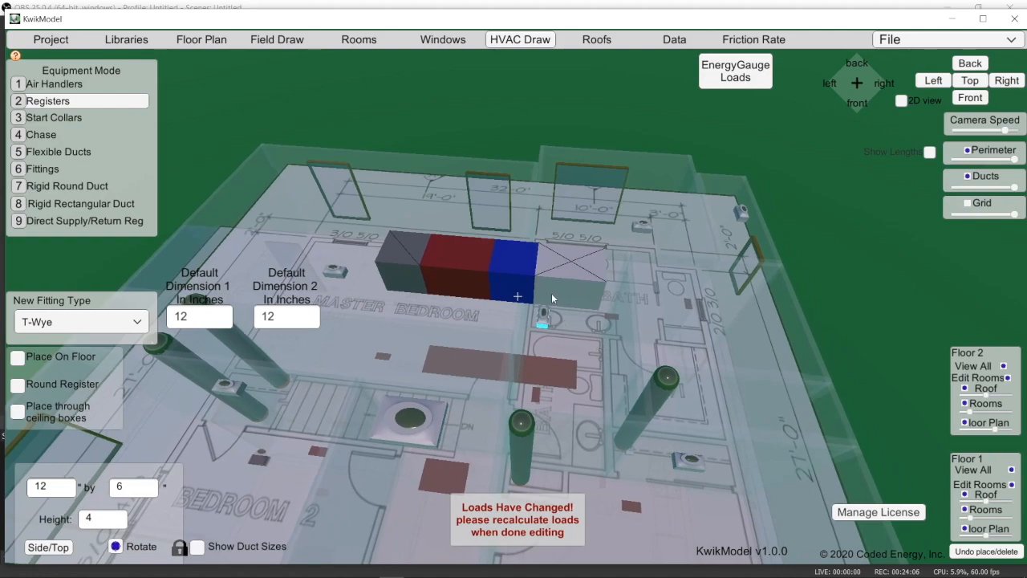
Place three 12 inch round start collars along the stair-facing side of the supply plenum and adjust their positions
click(36, 118)
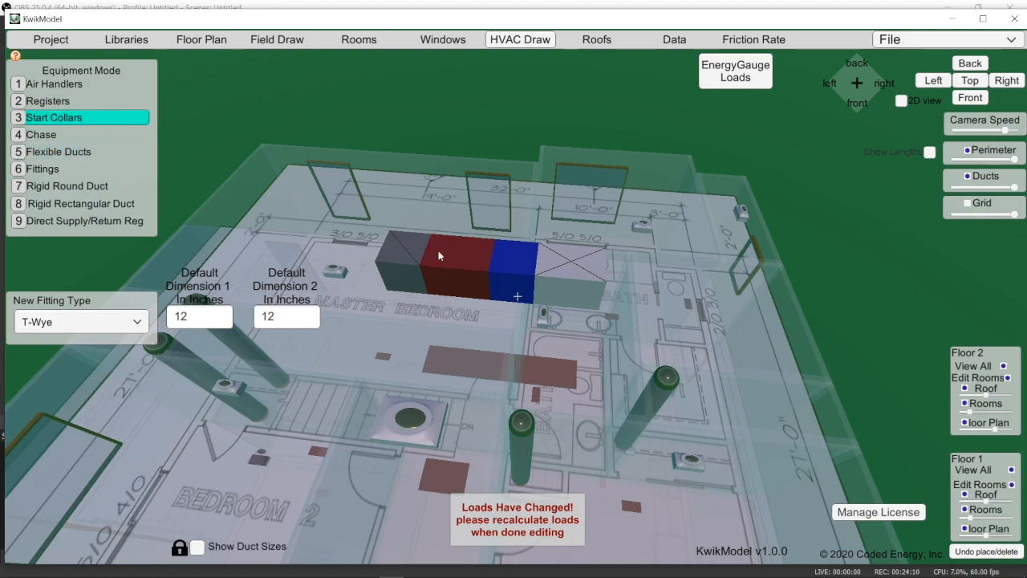
click(544, 289)
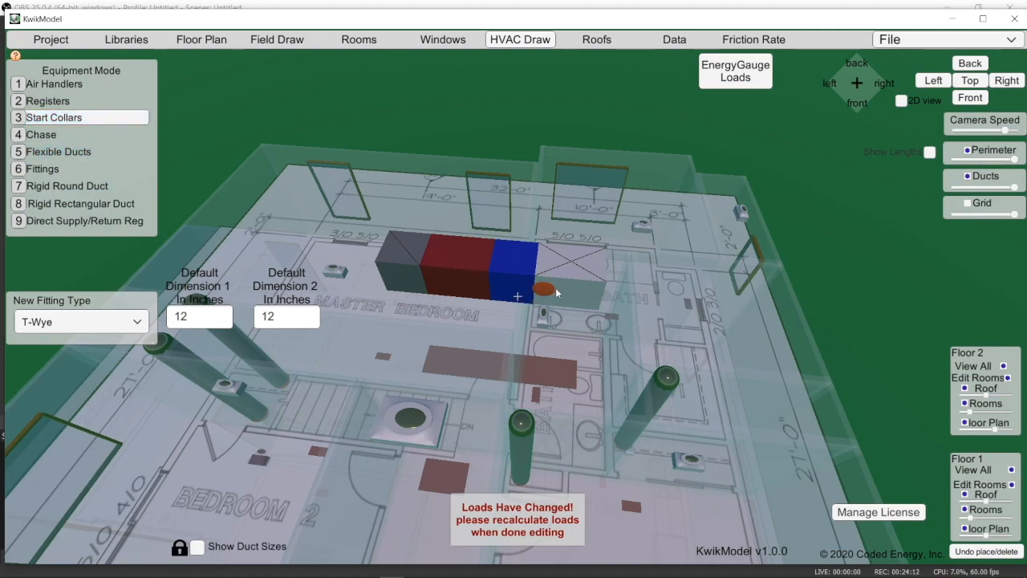
click(565, 288)
click(588, 299)
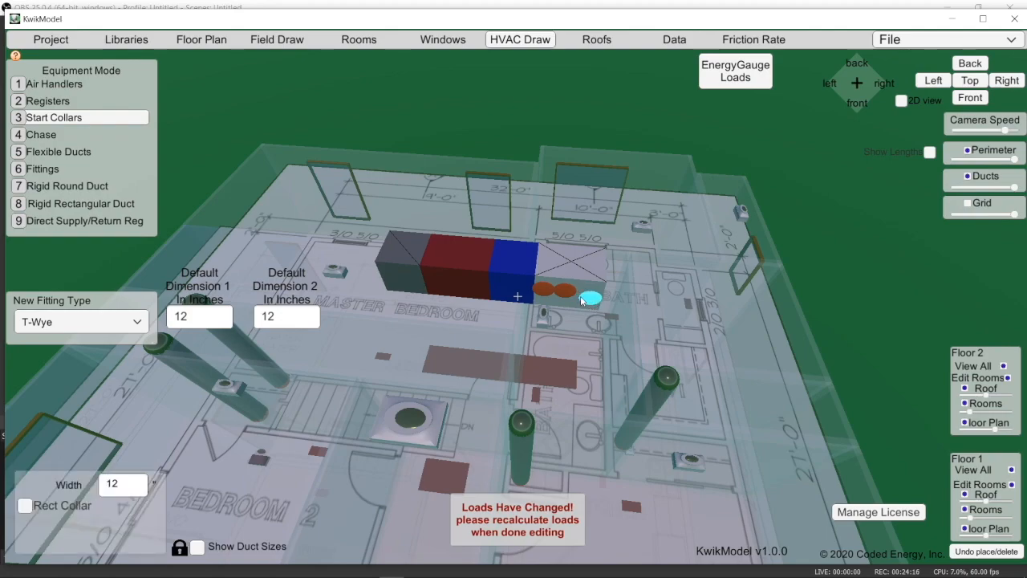
click(564, 291)
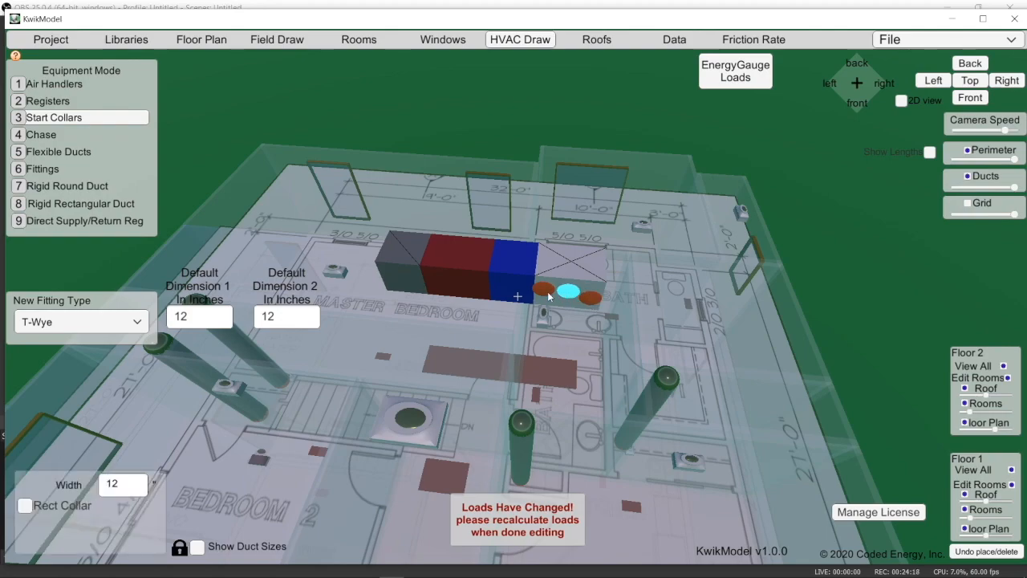
click(546, 296)
drag(547, 295, 548, 290)
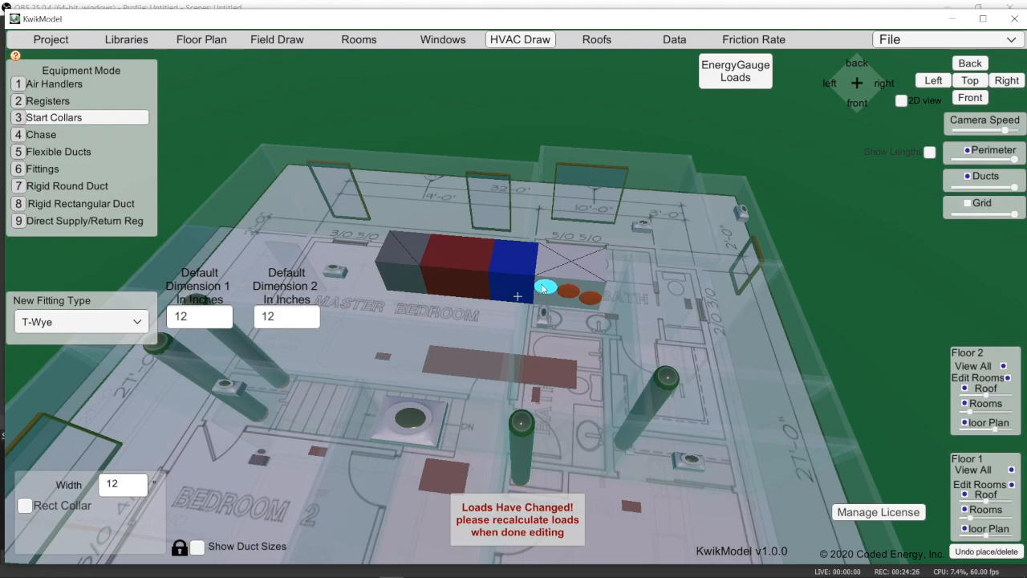
Delete the start collar closest to the blue coil section and place a 12 inch collar on top of the supply plenum instead
key(Delete)
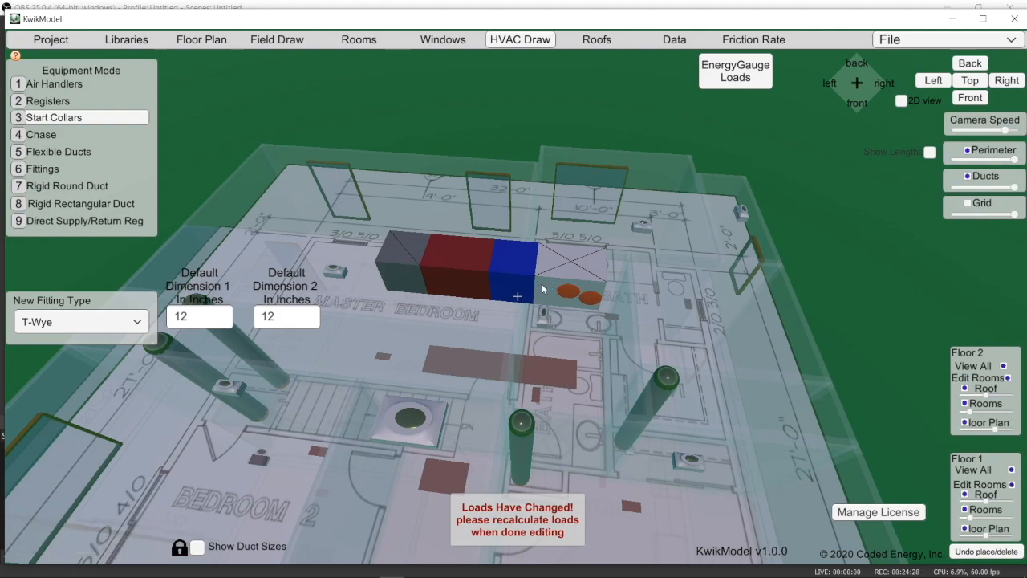
click(550, 269)
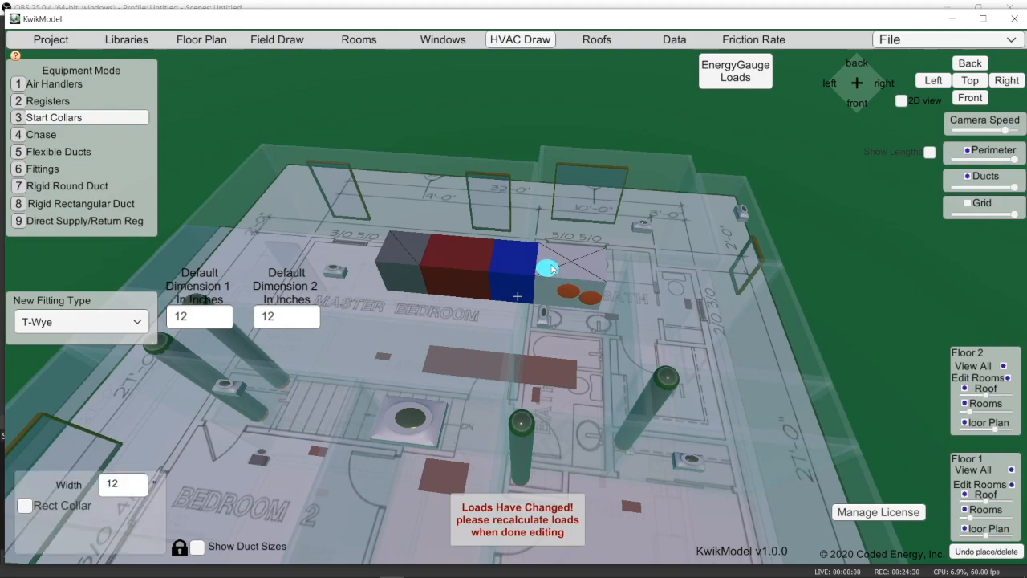
drag(551, 266, 554, 267)
key(d)
Place three 12 inch start collars on the opposite side of the supply plenum, facing the exterior wall with the windows
right_drag(630, 318, 386, 299)
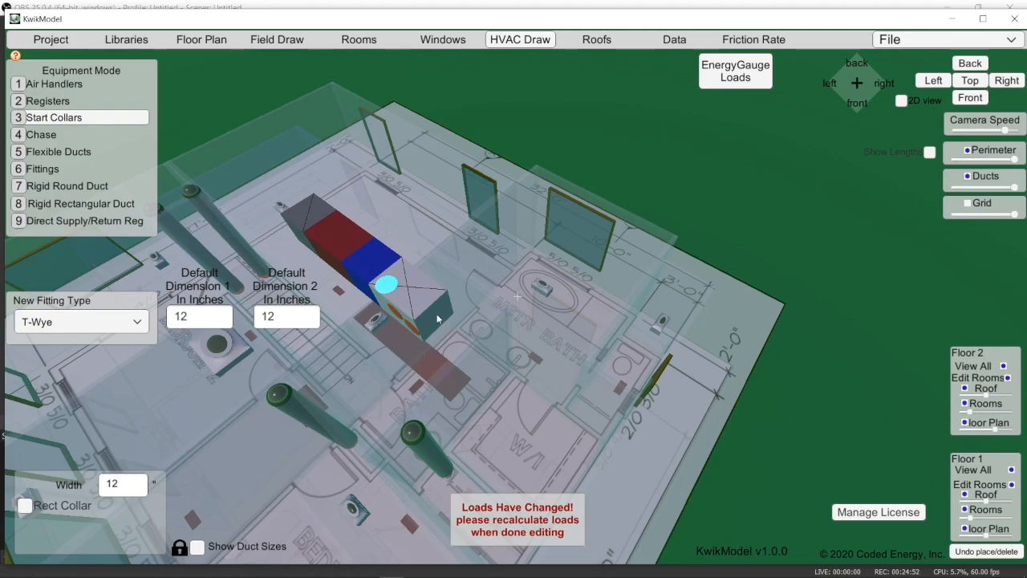
right_drag(460, 339, 475, 325)
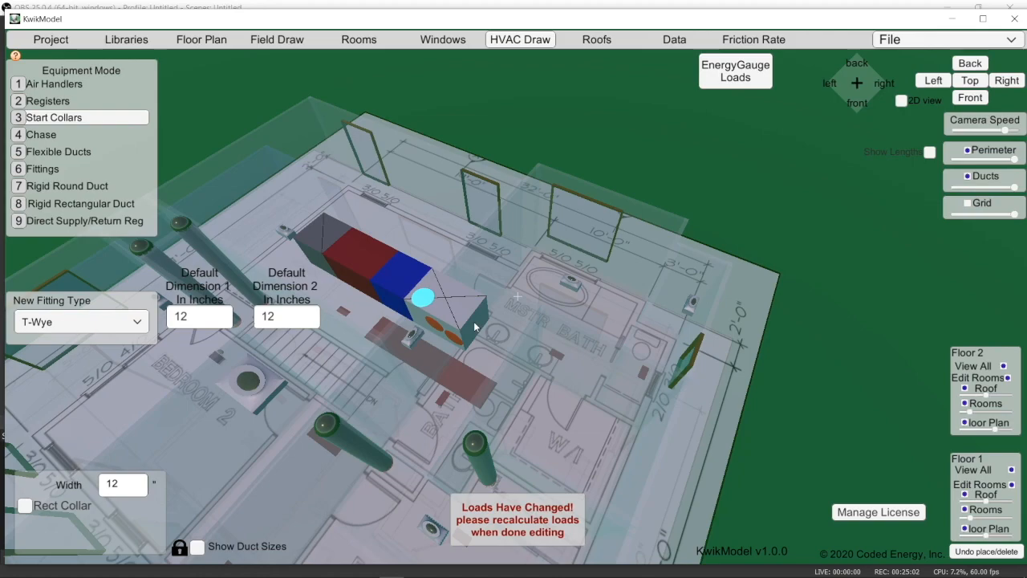
right_drag(492, 334, 529, 304)
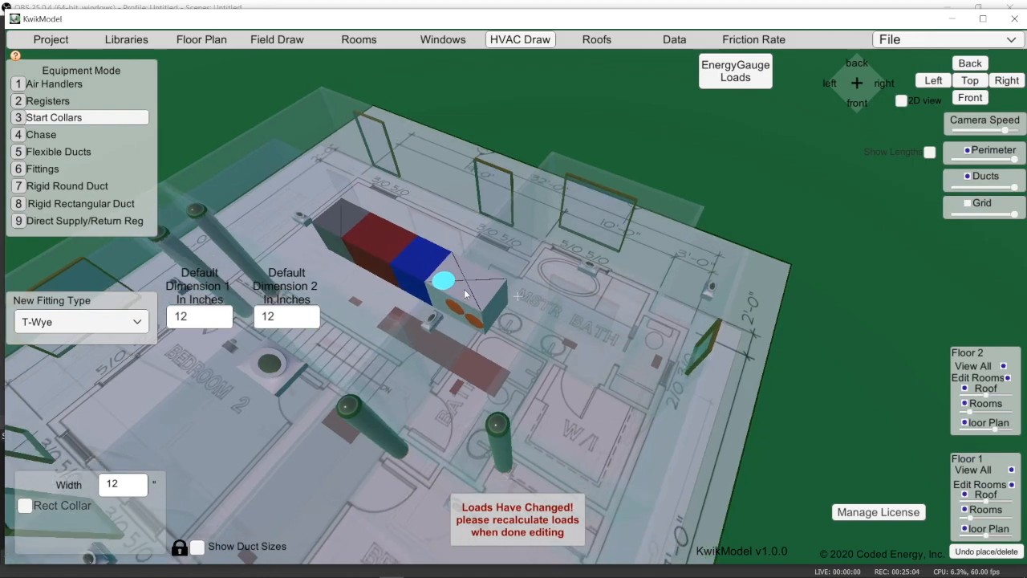
right_drag(566, 356, 570, 353)
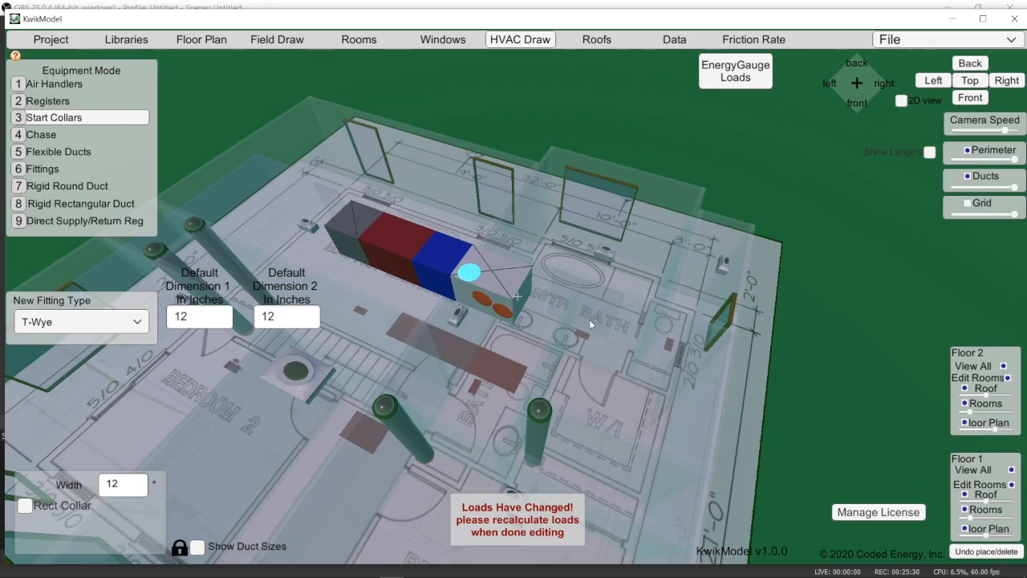
right_drag(589, 319, 324, 214)
scroll(328, 137, up, 5)
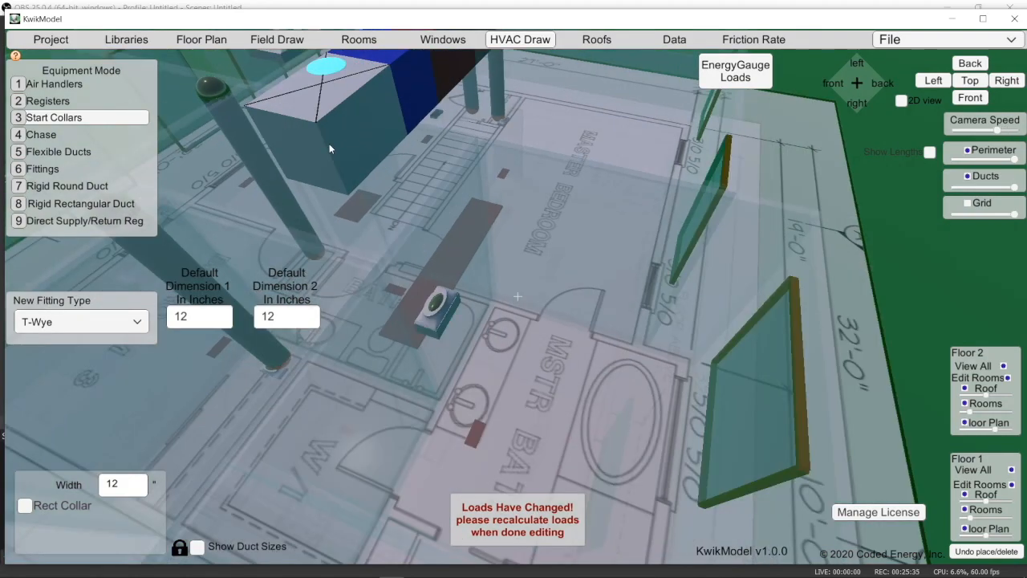
click(341, 138)
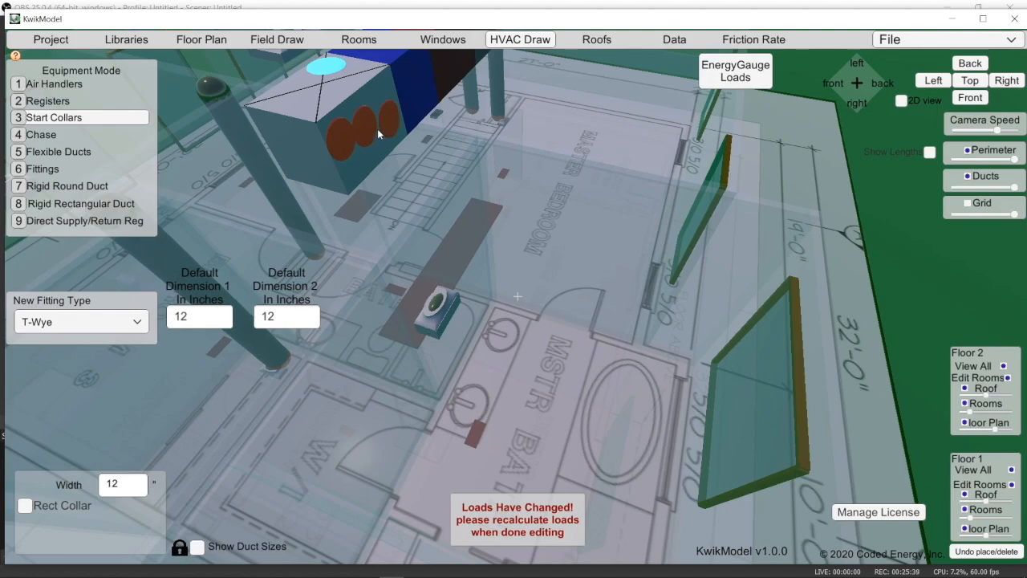
Stagger the three start collars on that side of the plenum, with the outer two raised and the middle one lowered
click(387, 127)
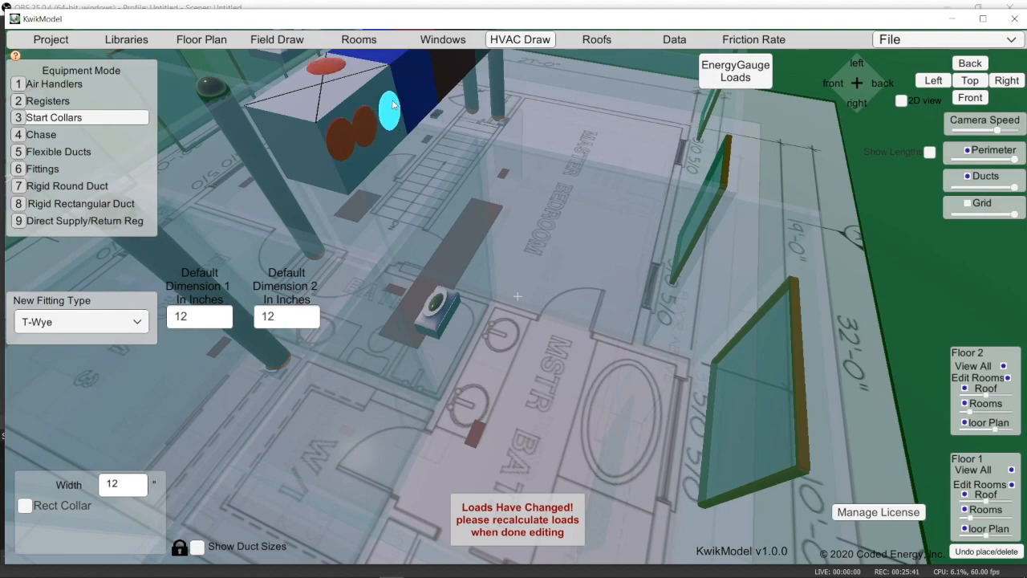
drag(376, 122, 379, 146)
click(348, 141)
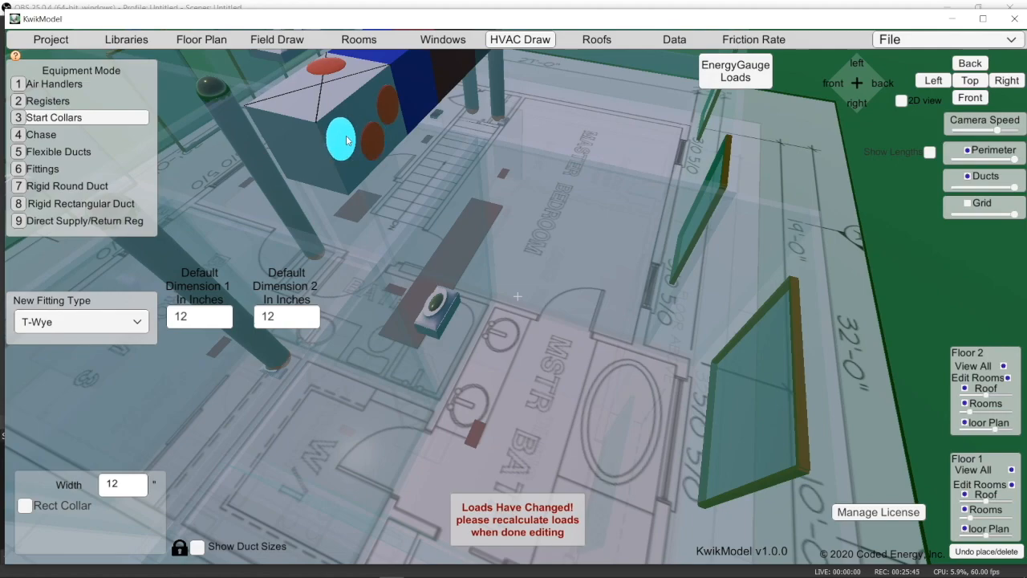
drag(350, 132, 350, 130)
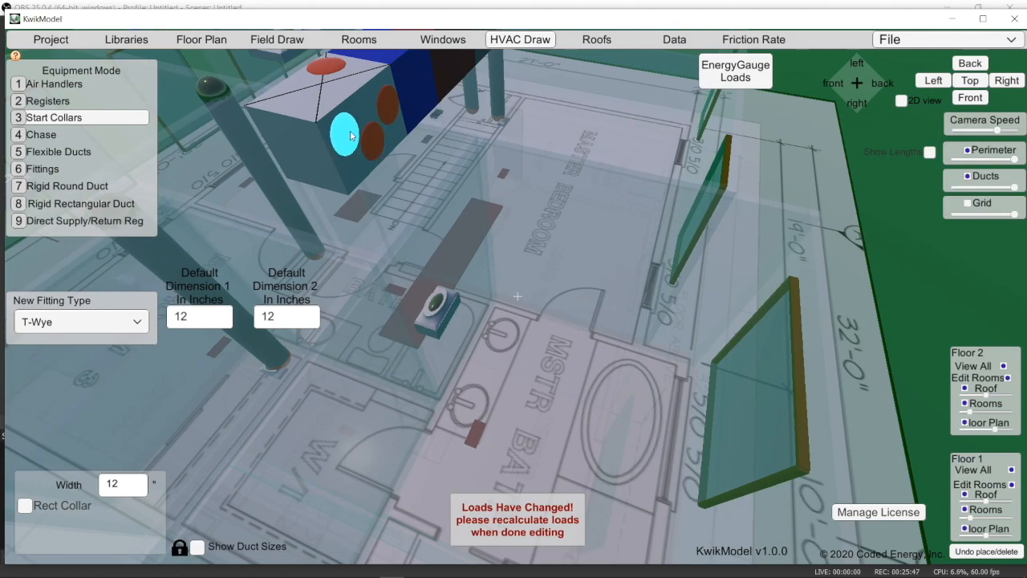
click(381, 139)
drag(381, 140, 385, 139)
Try a length of 48 inches for the supply plenum section and restore it to 36 inches
middle_drag(385, 139, 483, 254)
click(403, 163)
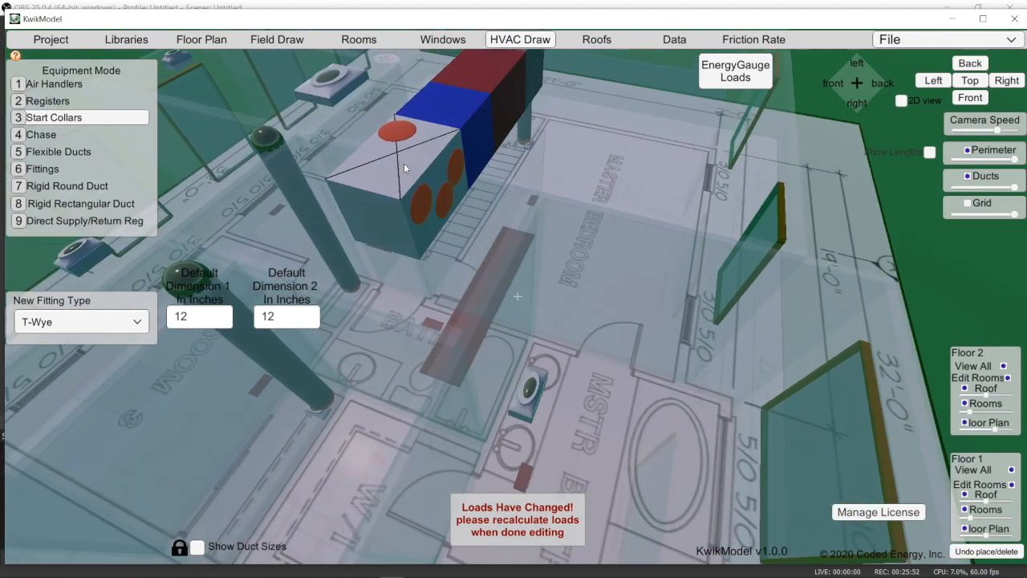
click(397, 167)
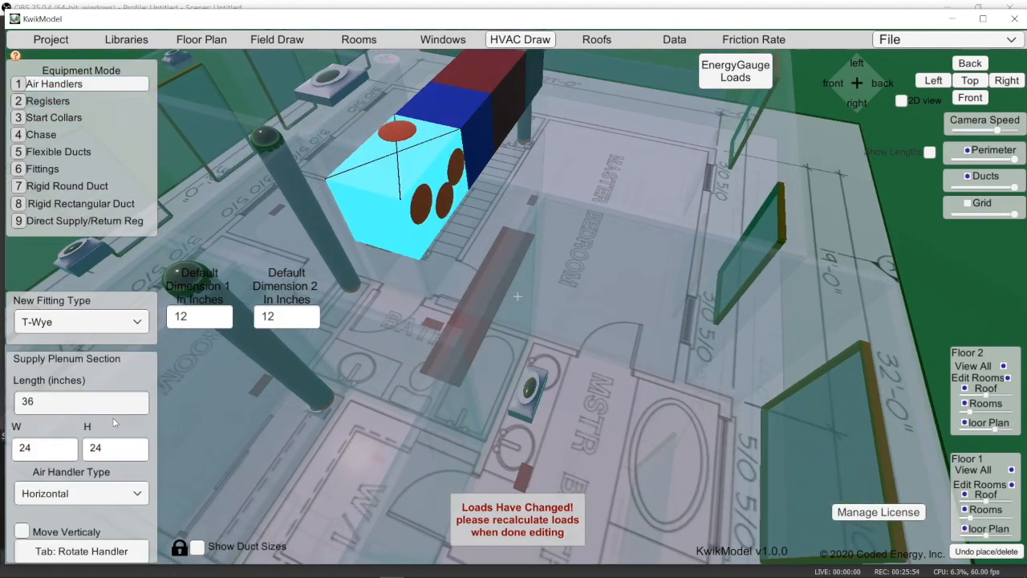
click(71, 401)
text(48)
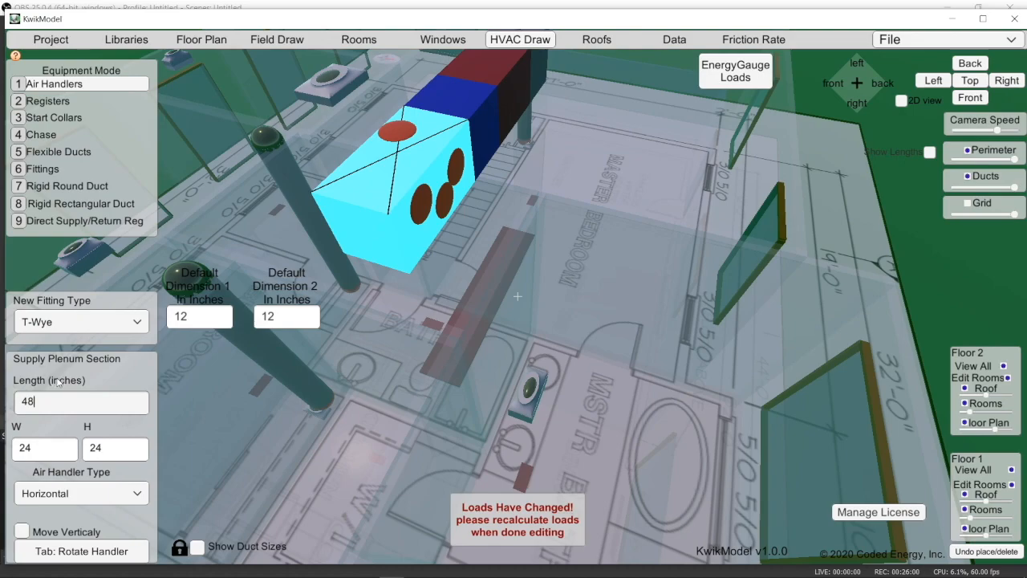
key(BackSpace)
key(BackSpace)
text(36)
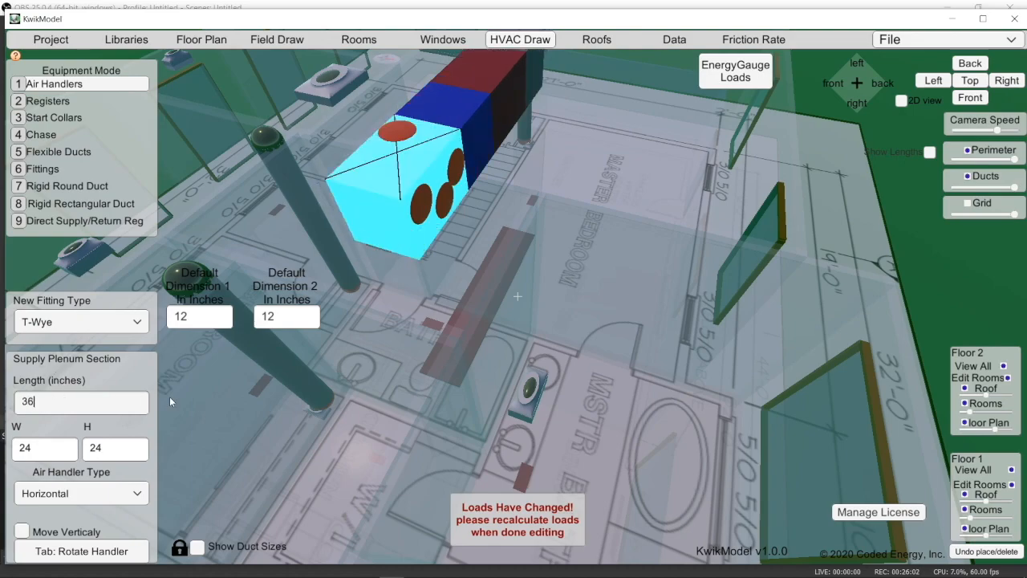
Deselect the supply plenum and examine its start collars in relation to the chases and registers
click(423, 307)
right_drag(486, 230, 485, 242)
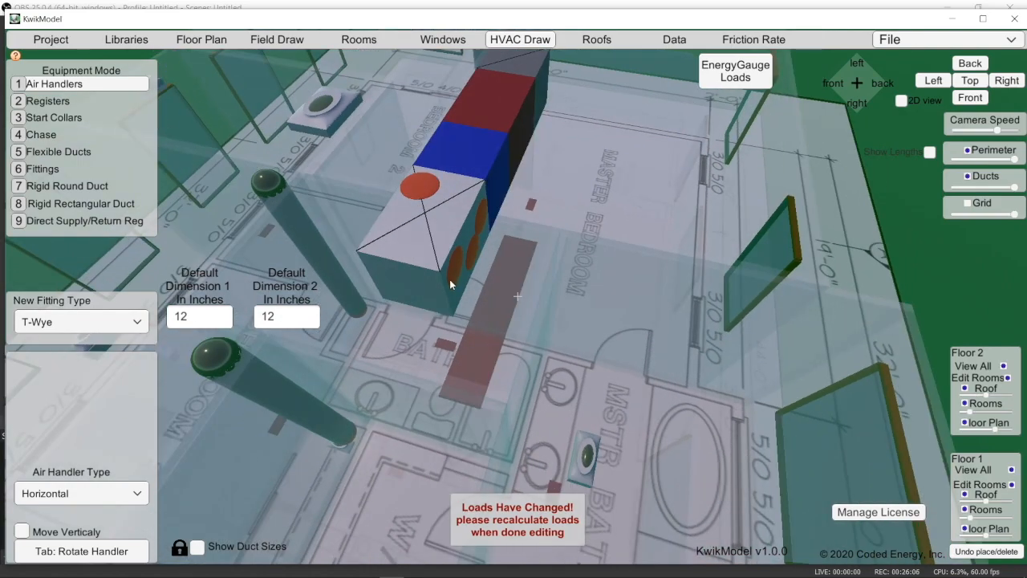
scroll(449, 282, down, 3)
right_drag(461, 314, 563, 288)
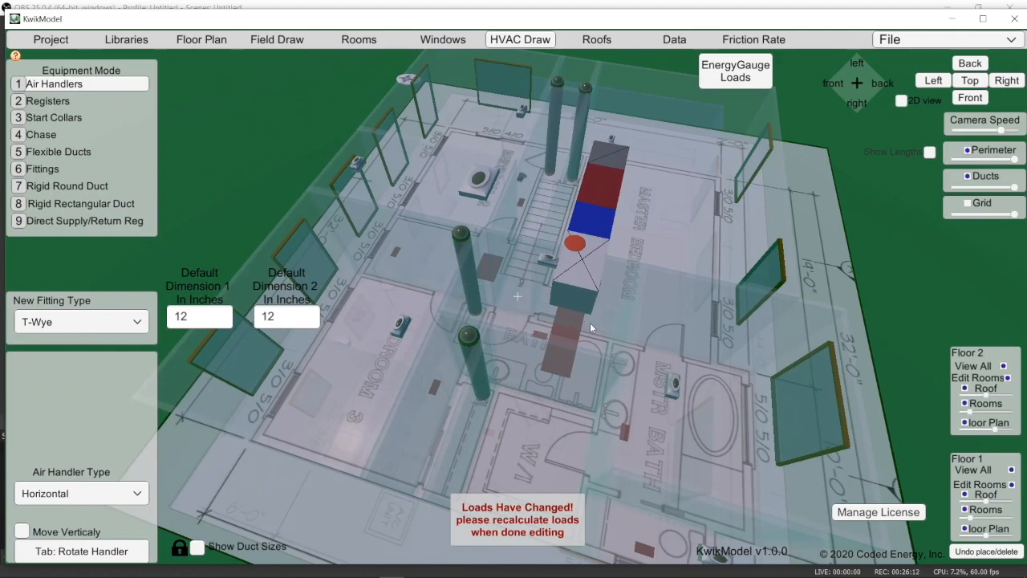
right_drag(590, 322, 633, 356)
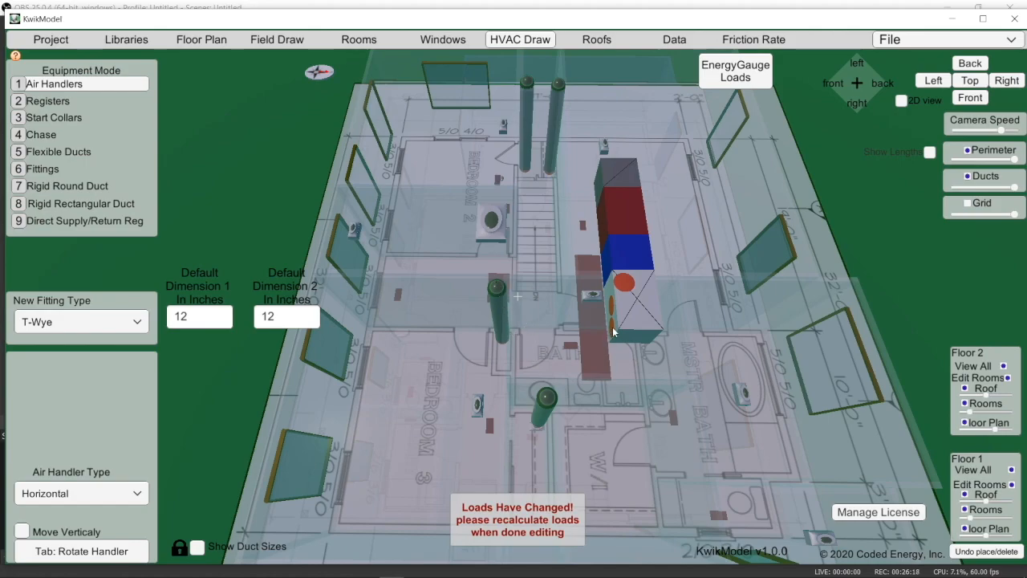
Run a flexible duct from the side start collar nearest the supply plenum's free end to the top of the chase beside the walk-in closet
right_drag(677, 327, 554, 239)
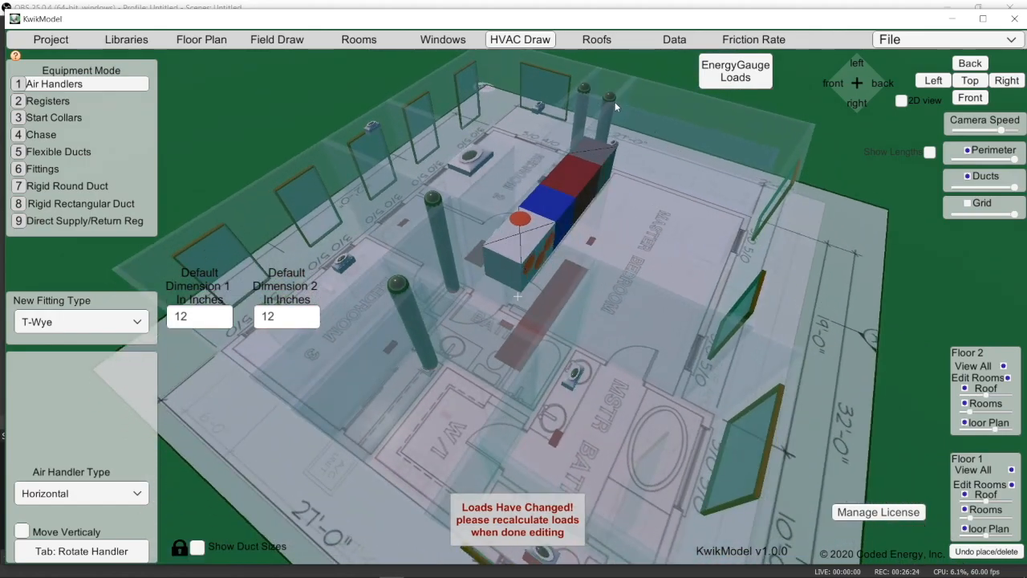
middle_drag(621, 323, 623, 328)
right_drag(623, 329, 790, 370)
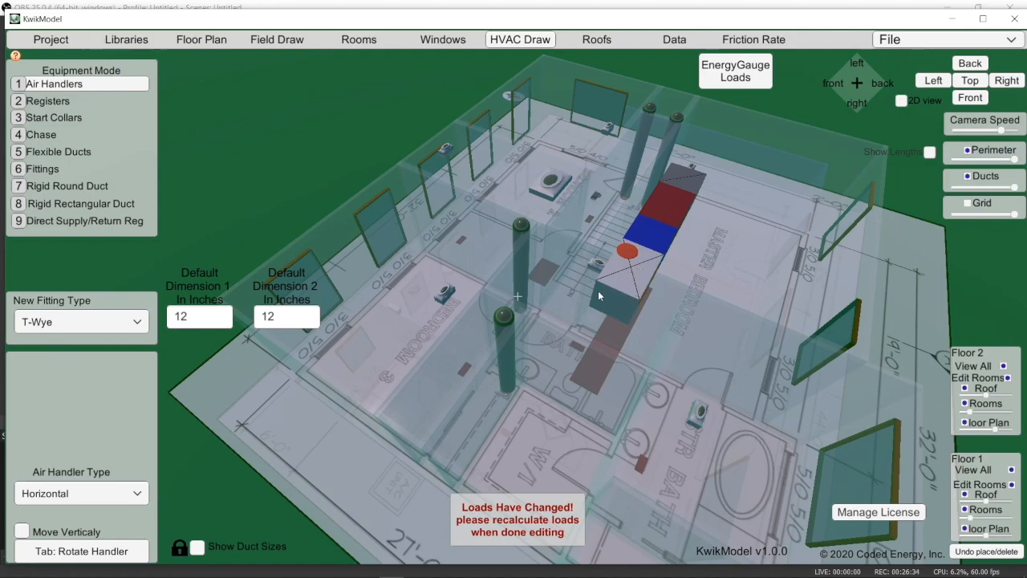
middle_drag(597, 334, 662, 429)
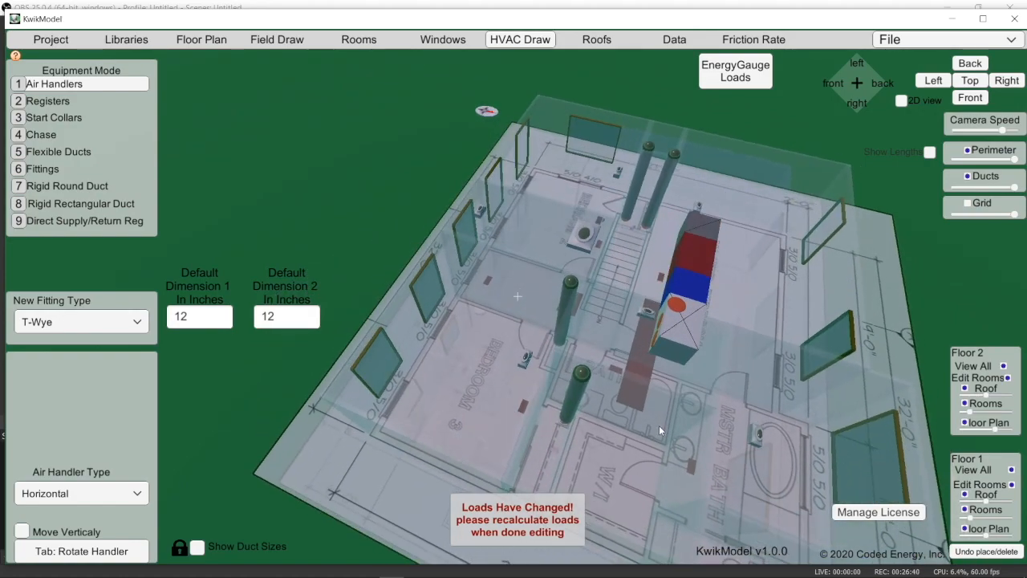
middle_drag(656, 383, 739, 380)
click(105, 152)
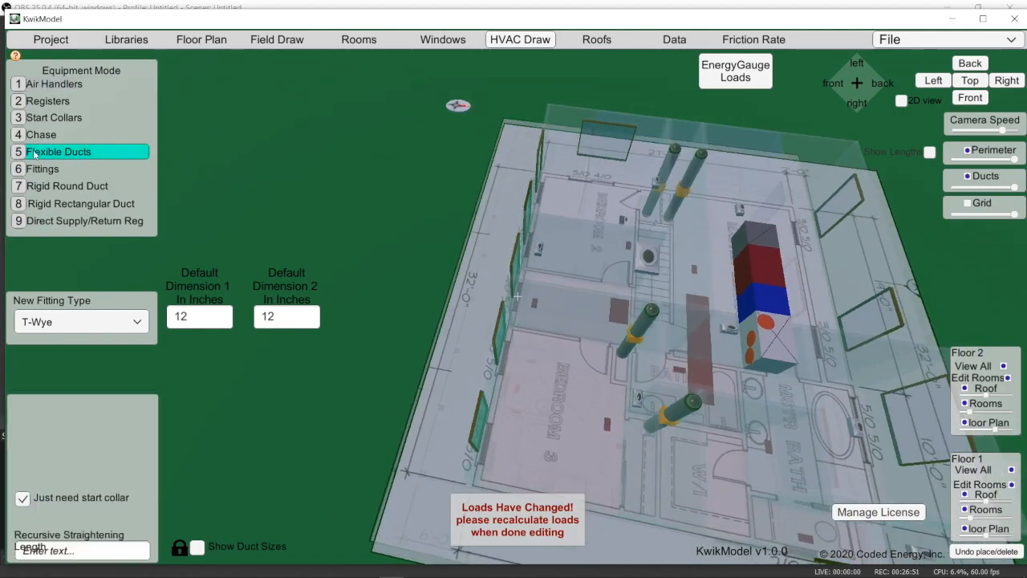
click(751, 357)
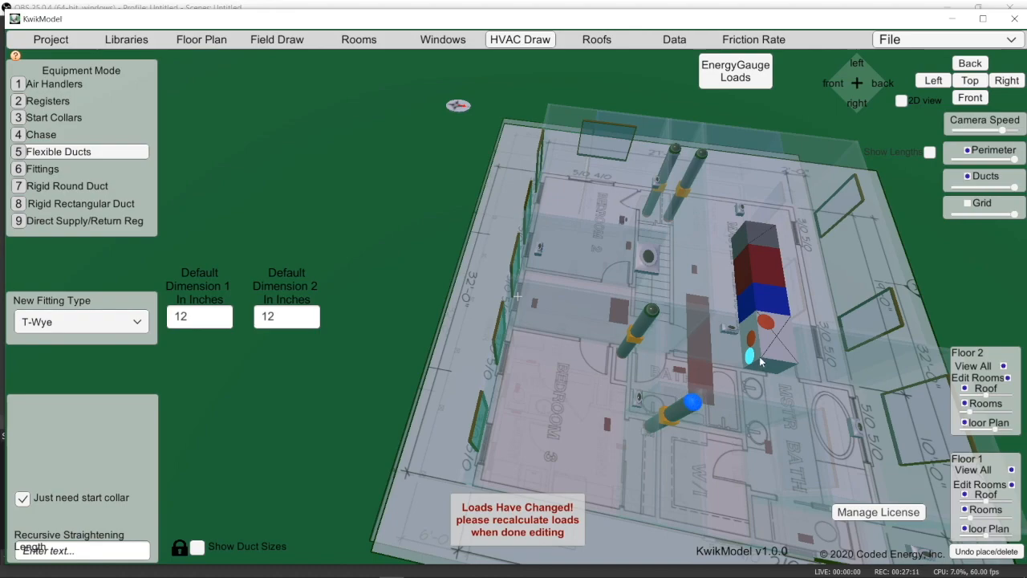
click(694, 407)
click(751, 417)
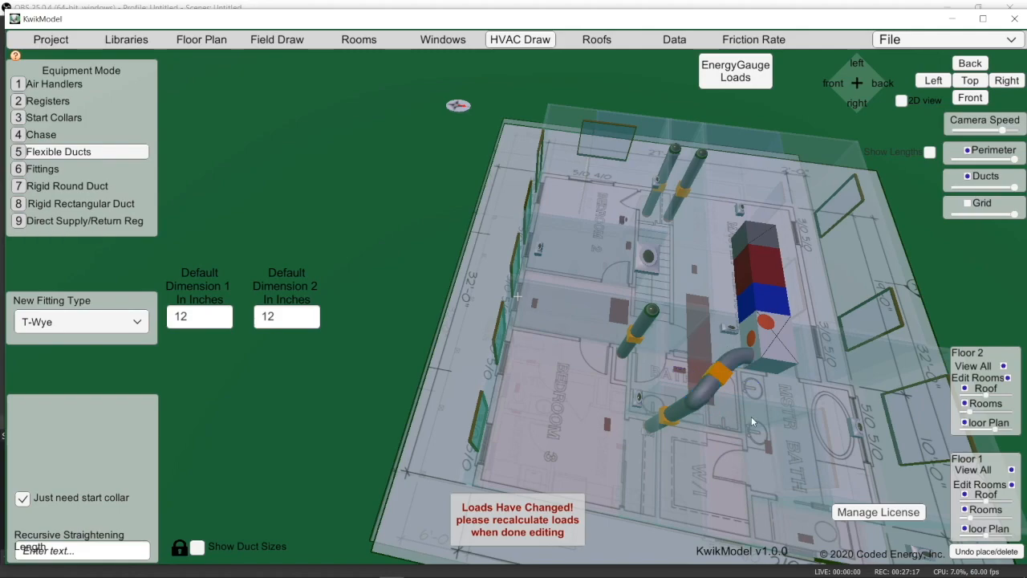
Insert a T-Wye fitting into the new flexible duct between the supply plenum and the chase
click(720, 374)
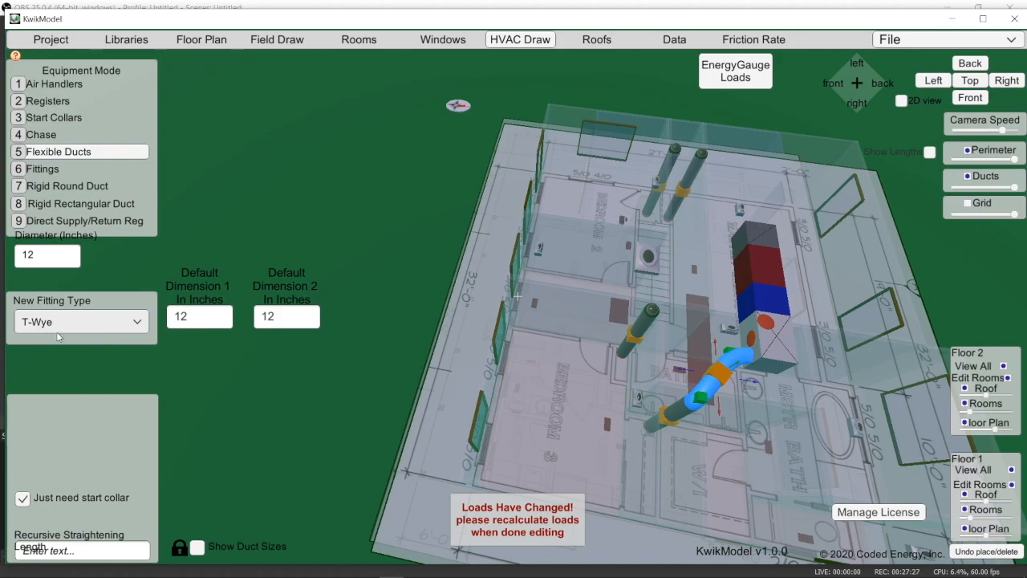
click(719, 374)
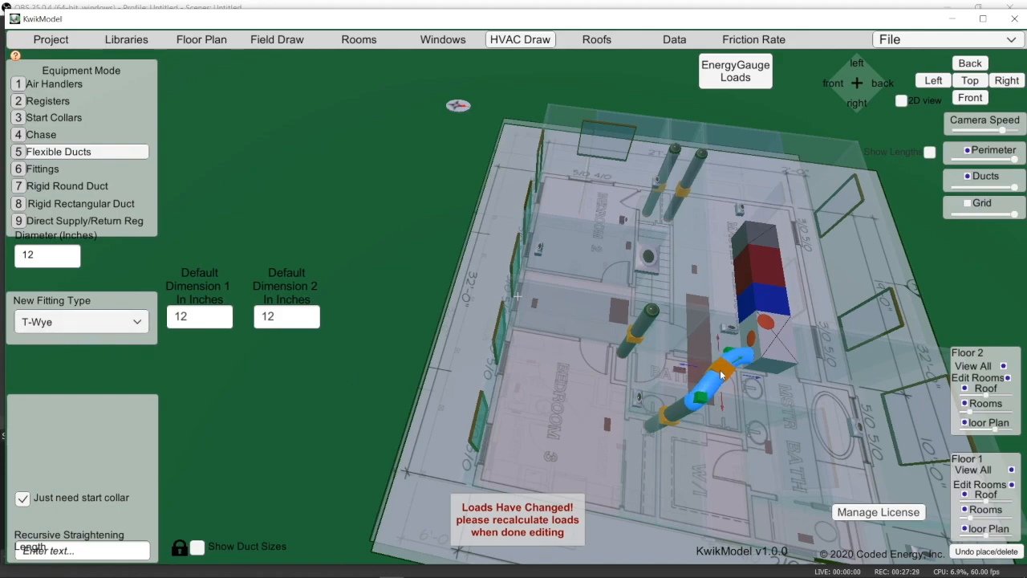
click(719, 374)
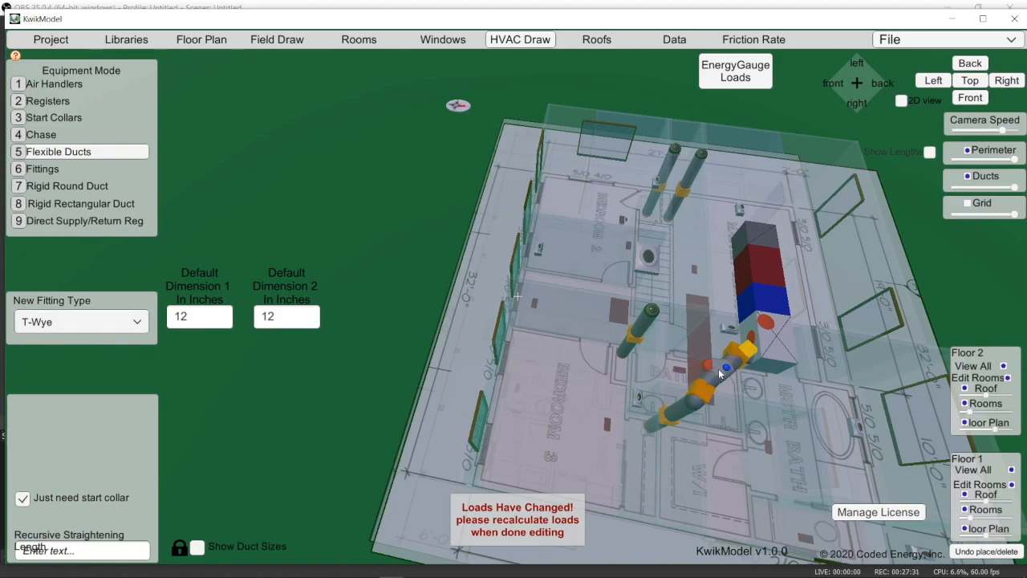
Connect the T-Wye's branch outlet to the top of the neighbouring chase by the Bedroom 3 door with flexible duct
scroll(720, 376, up, 3)
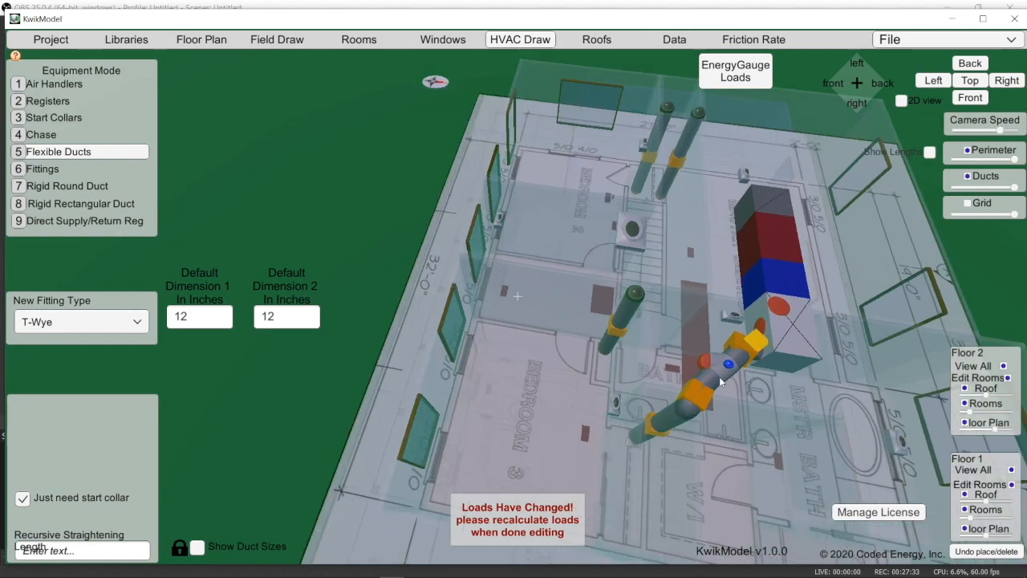
scroll(720, 376, up, 1)
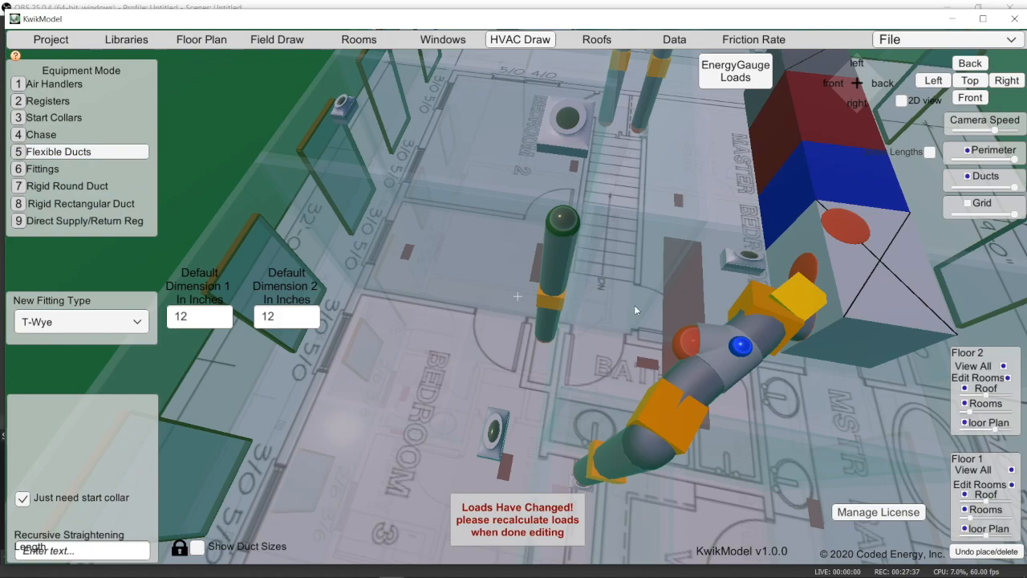
click(689, 343)
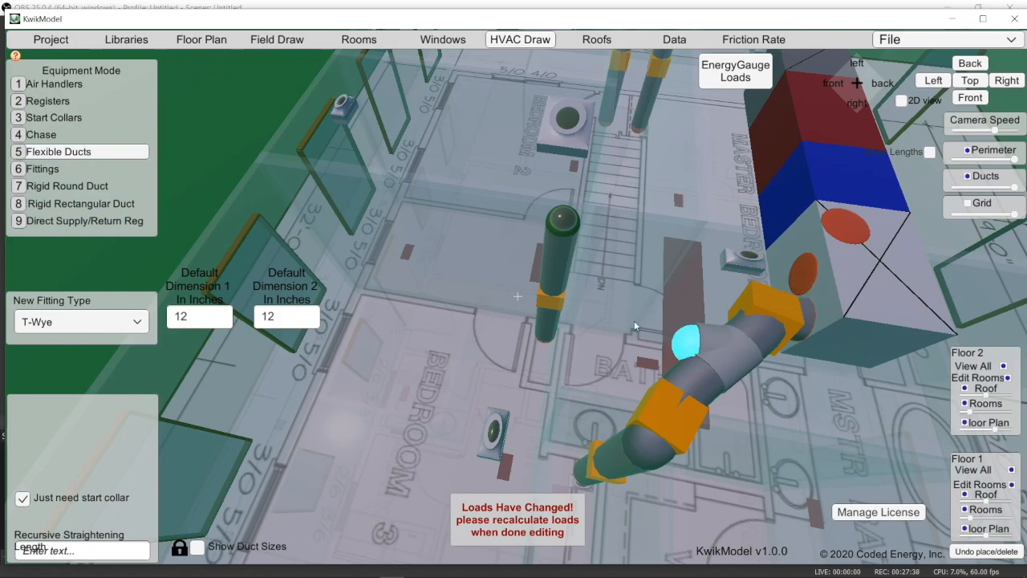
click(562, 219)
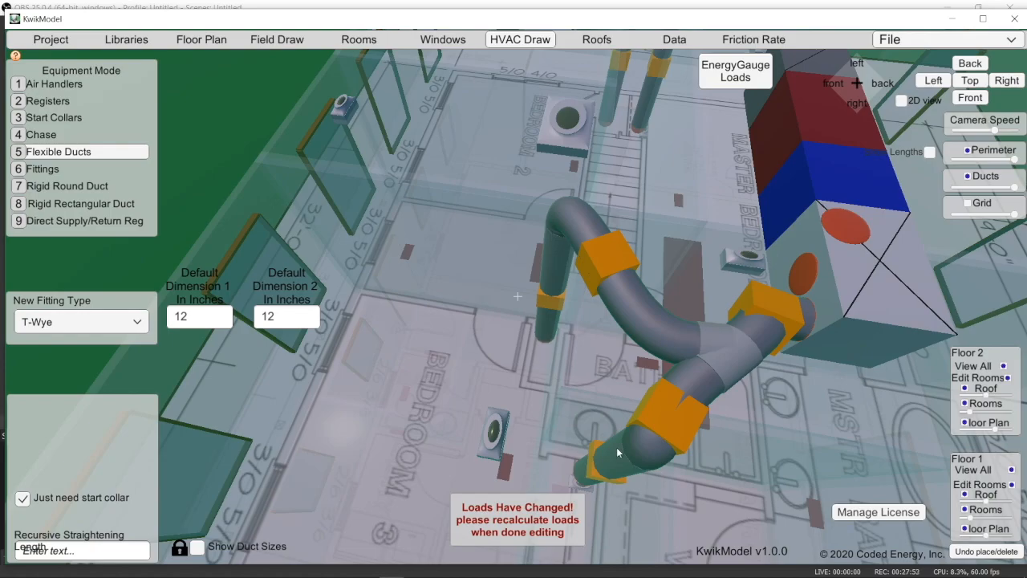
Set the length of the chase beside the walk-in closet to 7 feet
right_drag(616, 447, 824, 314)
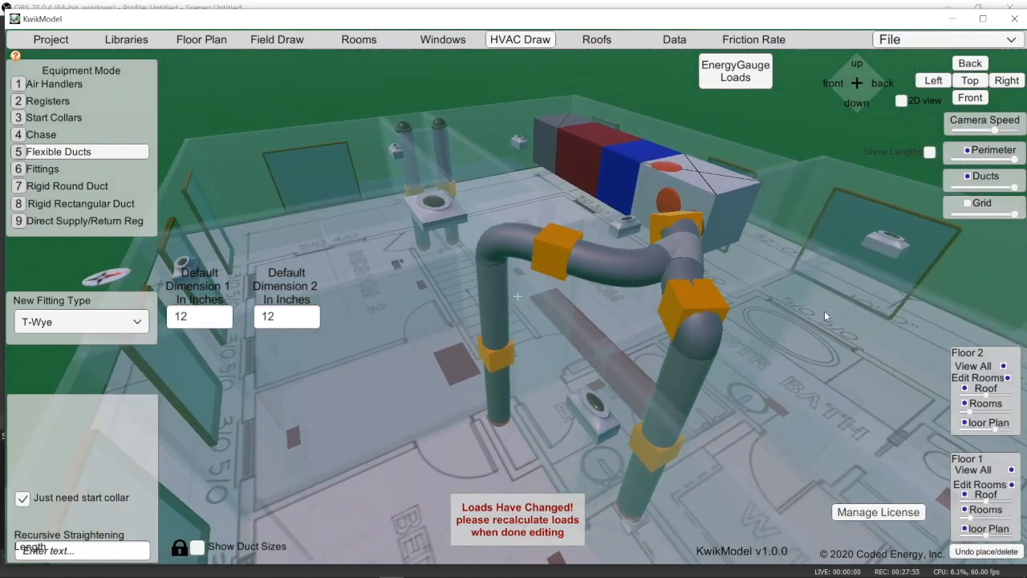
middle_drag(692, 458, 762, 285)
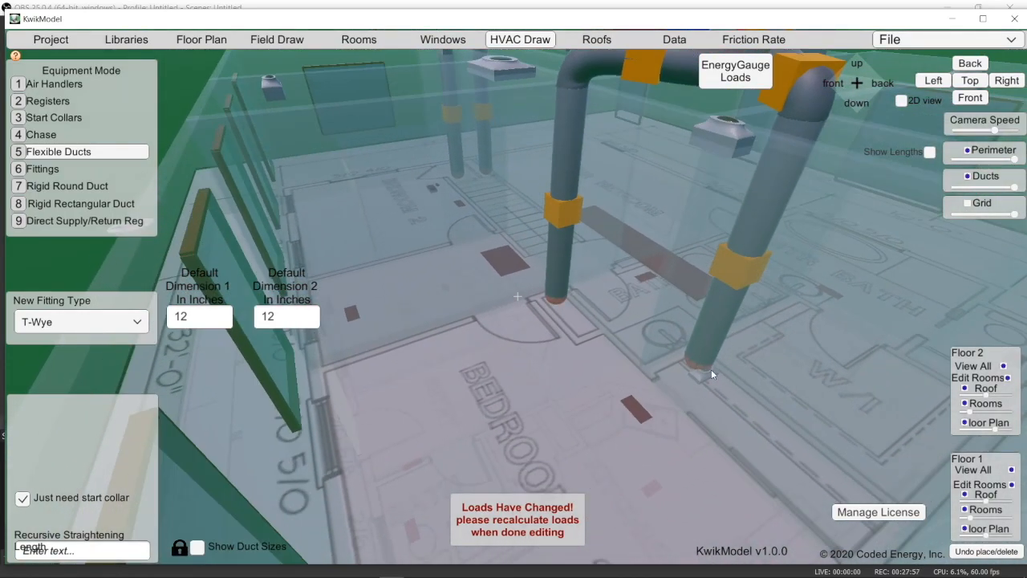
scroll(711, 369, up, 5)
scroll(682, 357, down, 5)
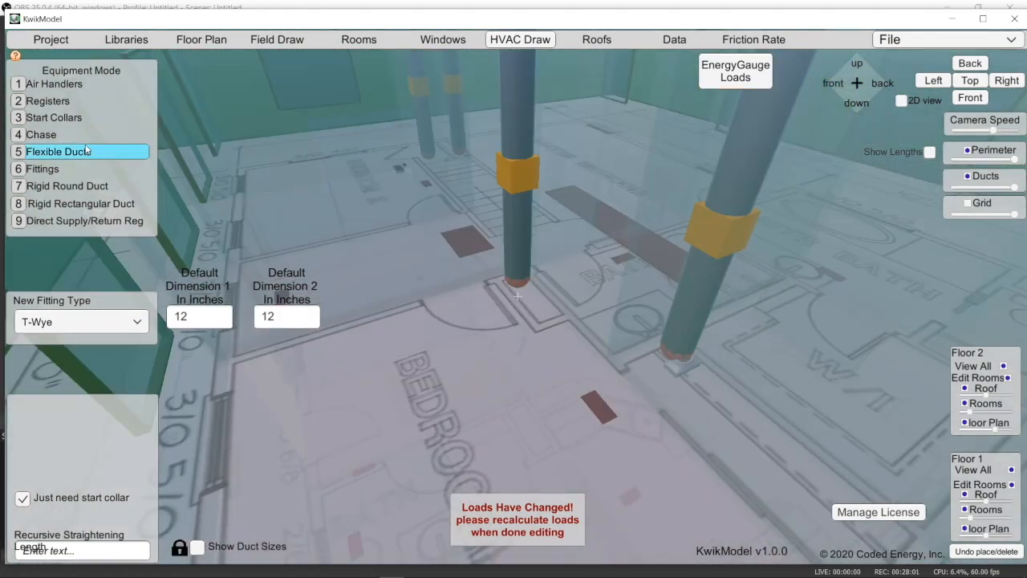
key(4)
click(750, 184)
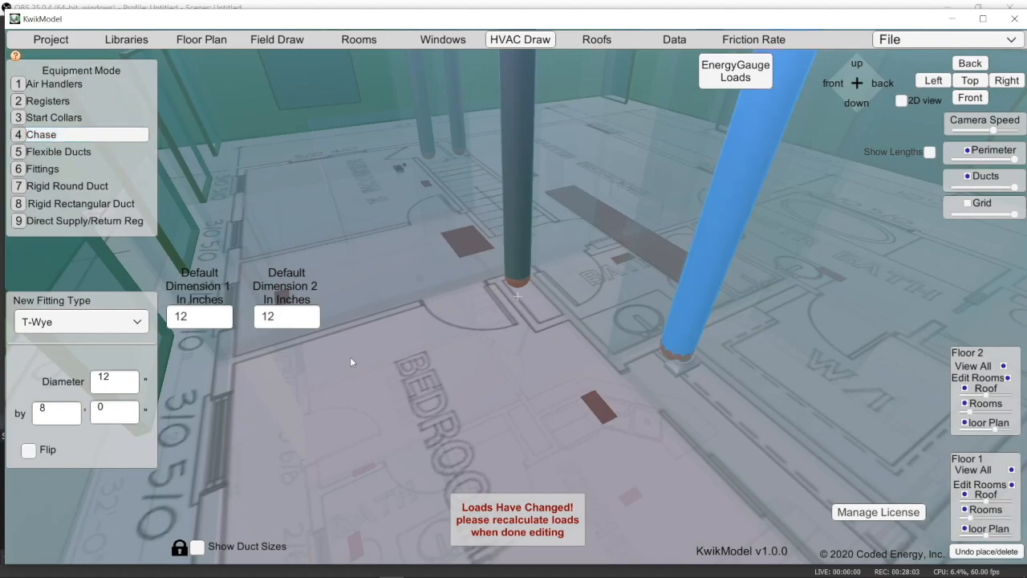
click(71, 417)
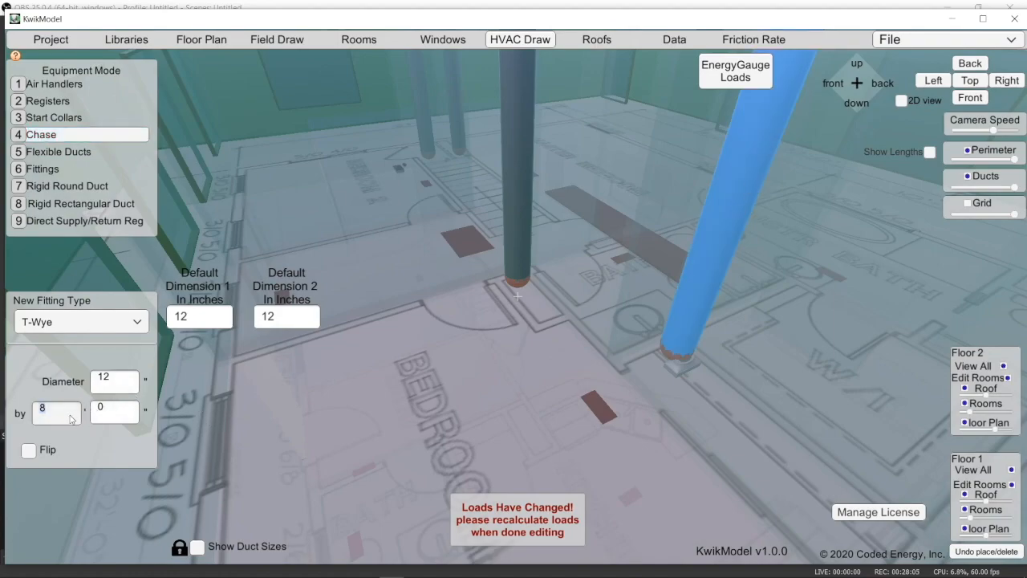
text(7)
click(688, 406)
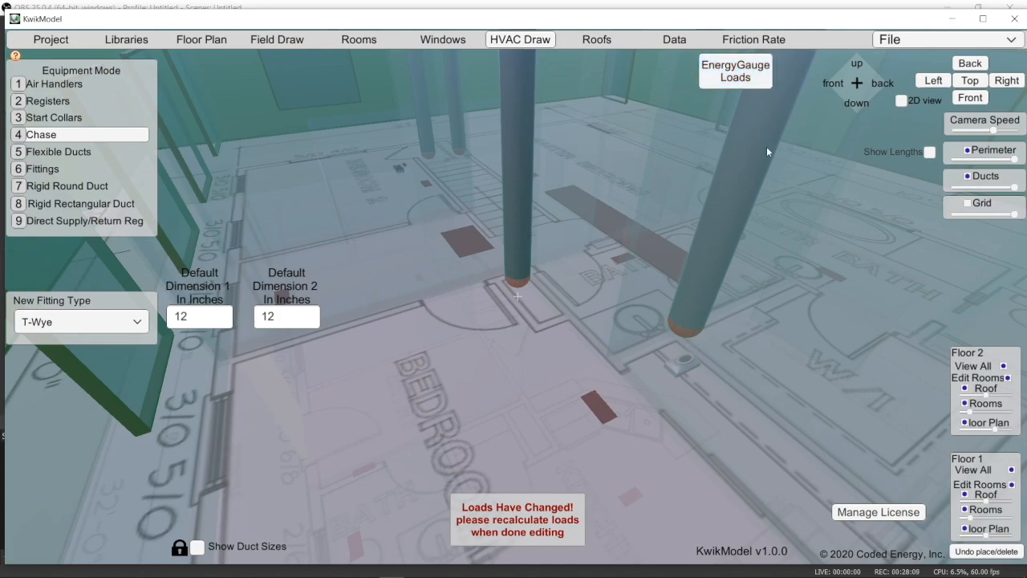
Connect the lower end of the shortened chase to the register beneath it with a flexible duct and select that duct
key(5)
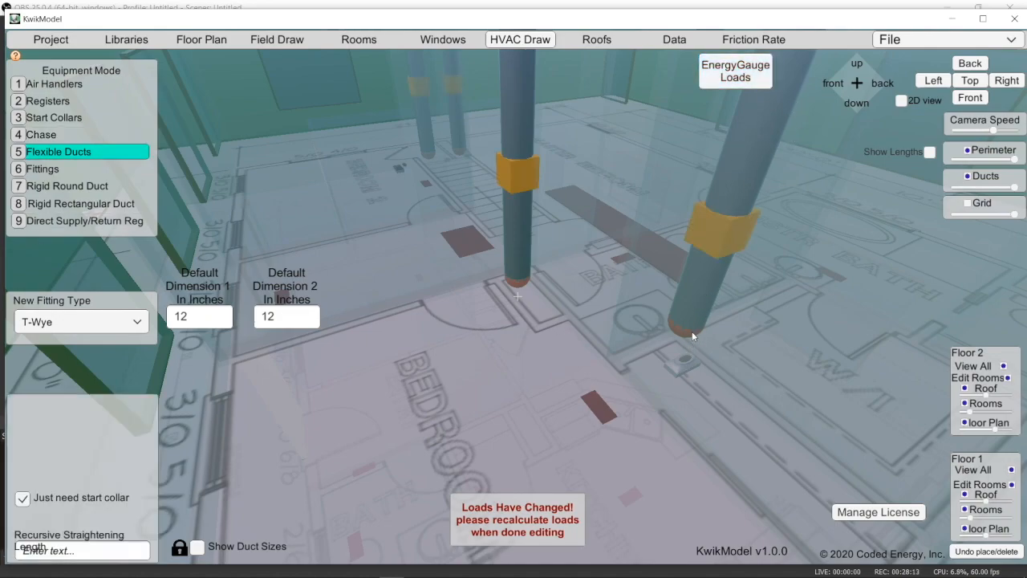
click(682, 365)
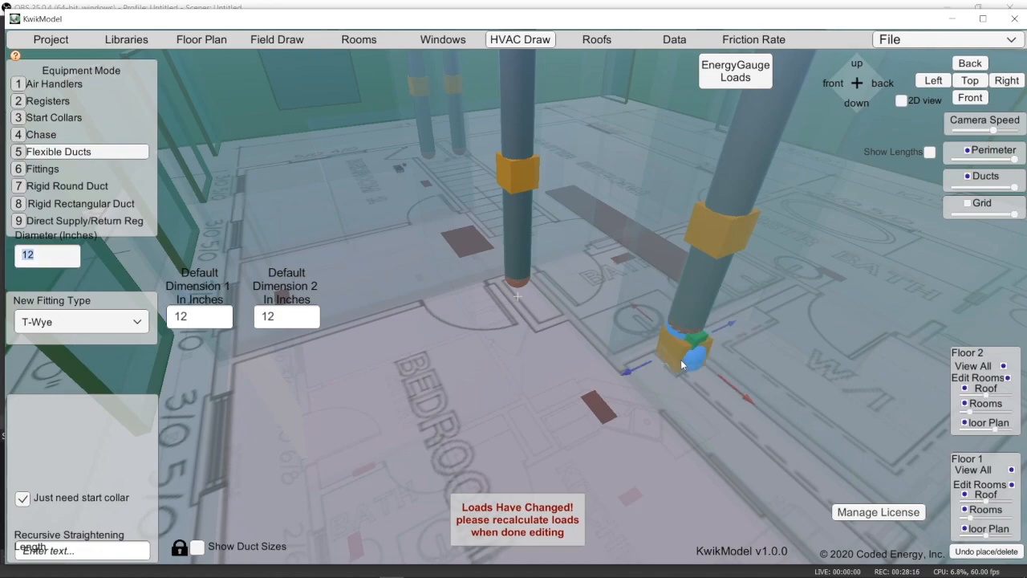
Reshape the short flexible duct at the lower end of the riser beside the W/I closet so it bends downward
click(651, 413)
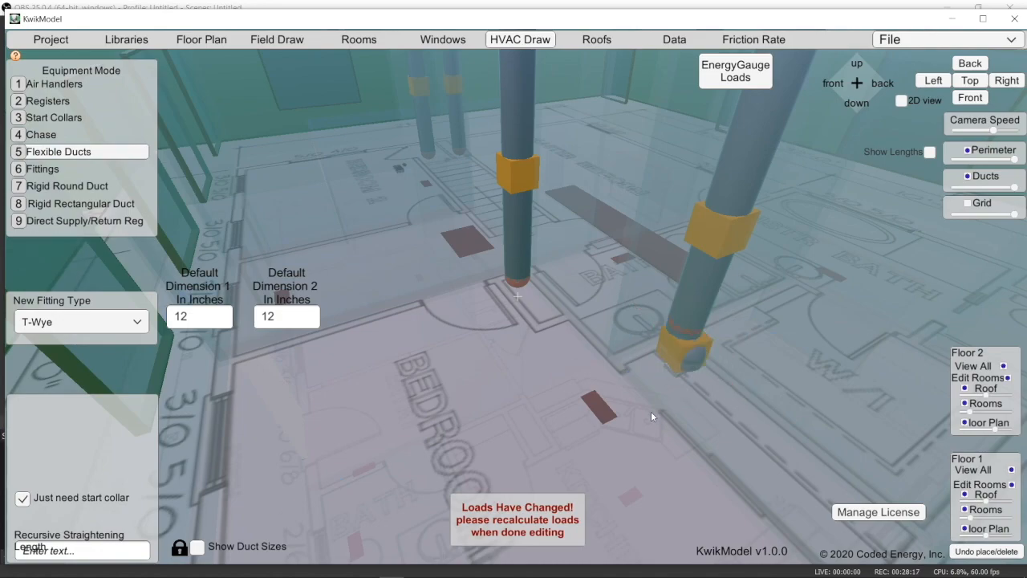
click(683, 350)
scroll(688, 359, up, 3)
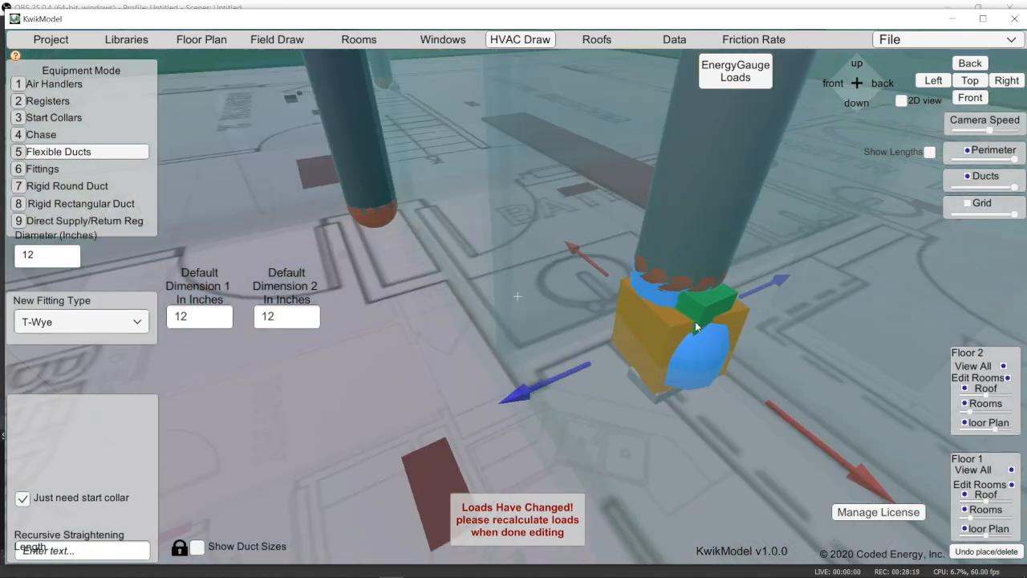
drag(699, 311, 679, 370)
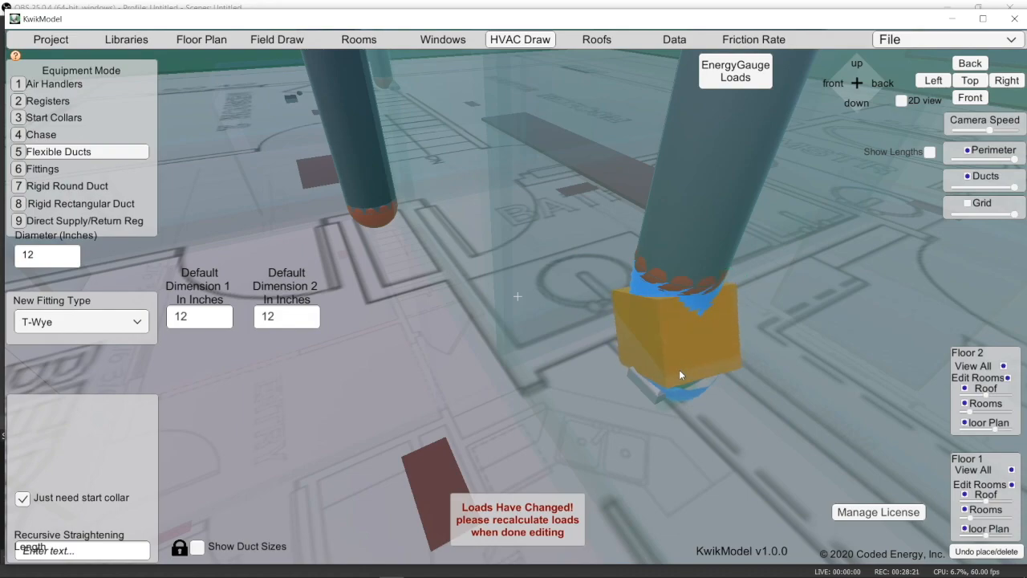
Examine the two risers and the reshaped end elbow in the 3D model with the duct editing handles hidden
click(435, 41)
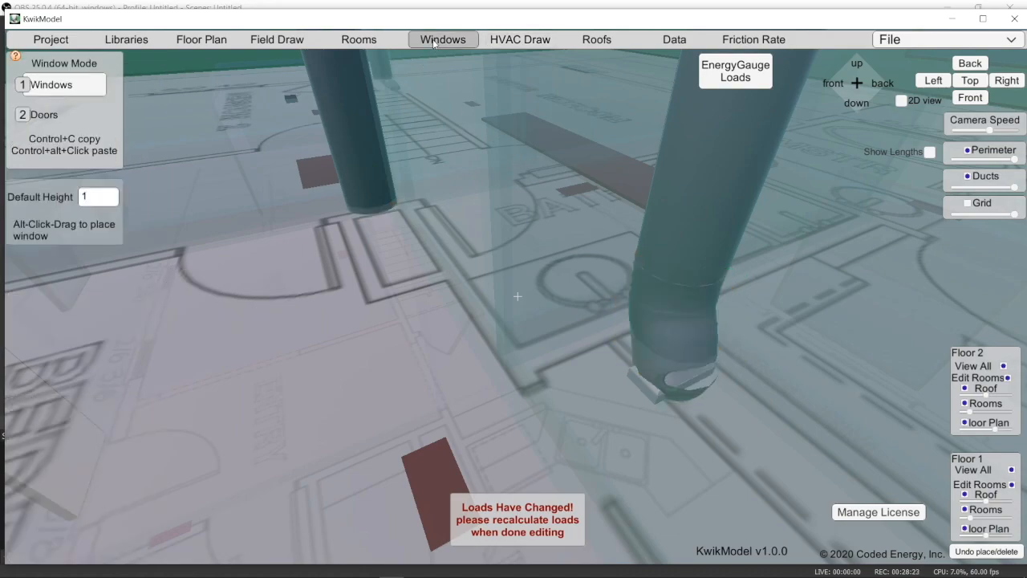
scroll(682, 419, down, 2)
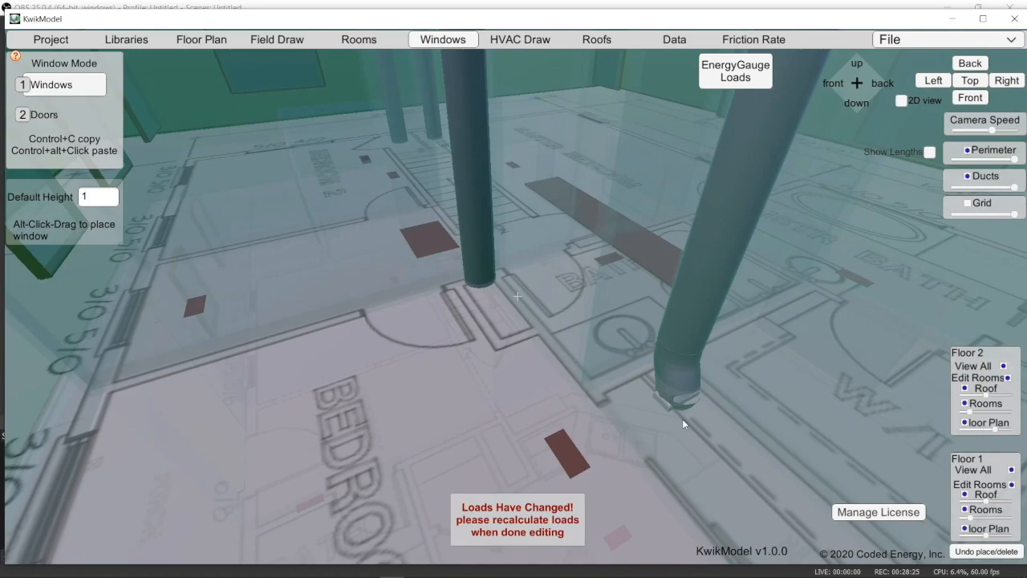
scroll(685, 411, down, 2)
scroll(634, 442, down, 1)
mouse_move(635, 443)
middle_down()
mouse_move(647, 433)
mouse_move(792, 456)
mouse_move(733, 476)
mouse_move(607, 469)
mouse_move(628, 454)
middle_up()
scroll(634, 454, up, 4)
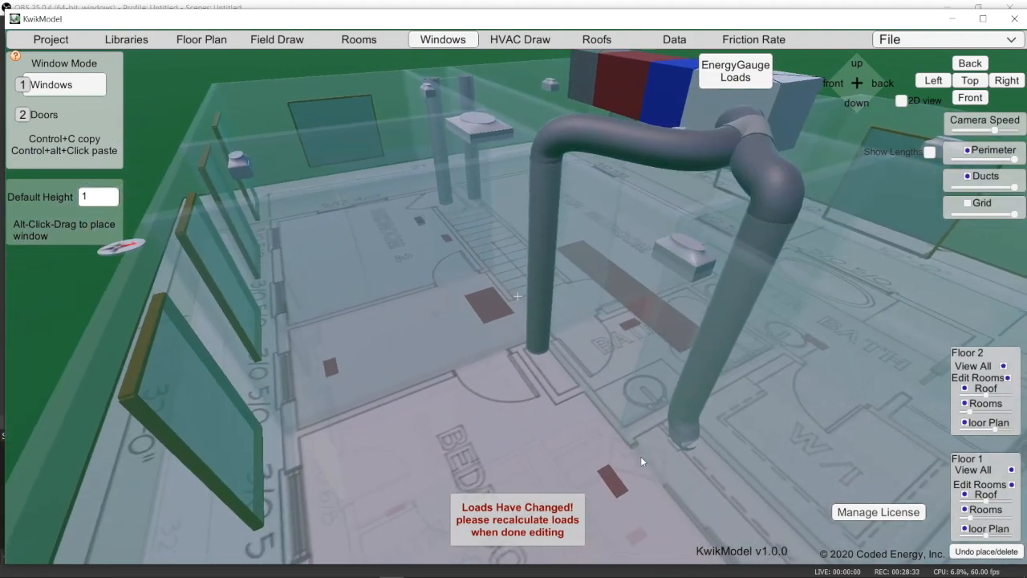
scroll(675, 449, up, 2)
scroll(675, 449, down, 2)
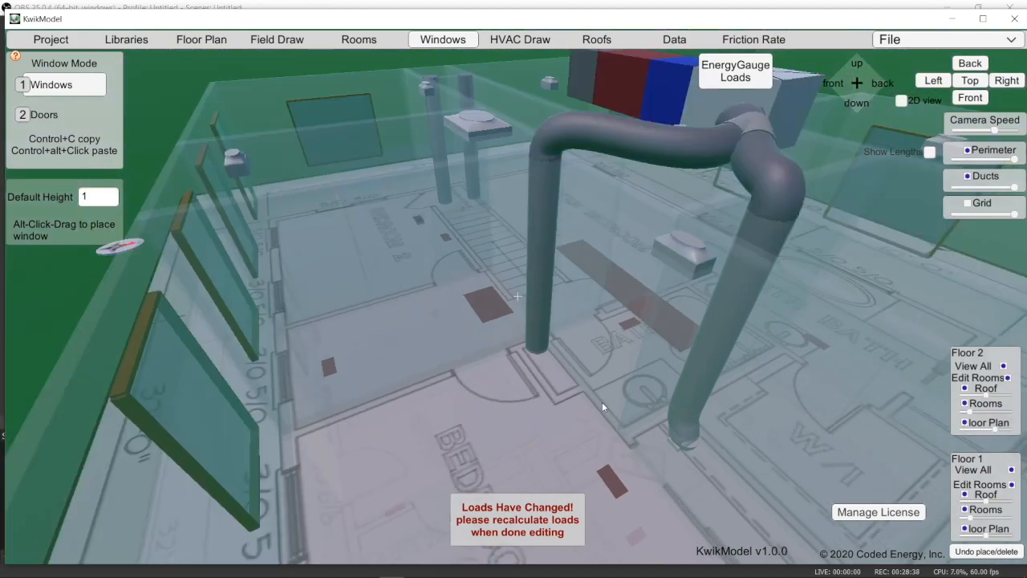
scroll(614, 360, up, 3)
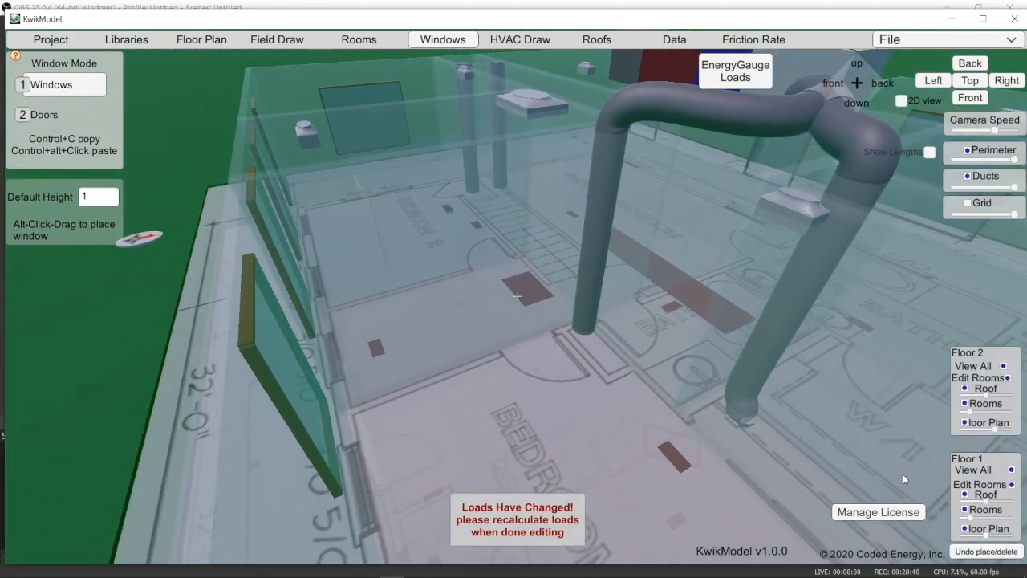
Hide the Floor 2 floor plan so the Floor 1 ducts and registers can be viewed through it
click(964, 422)
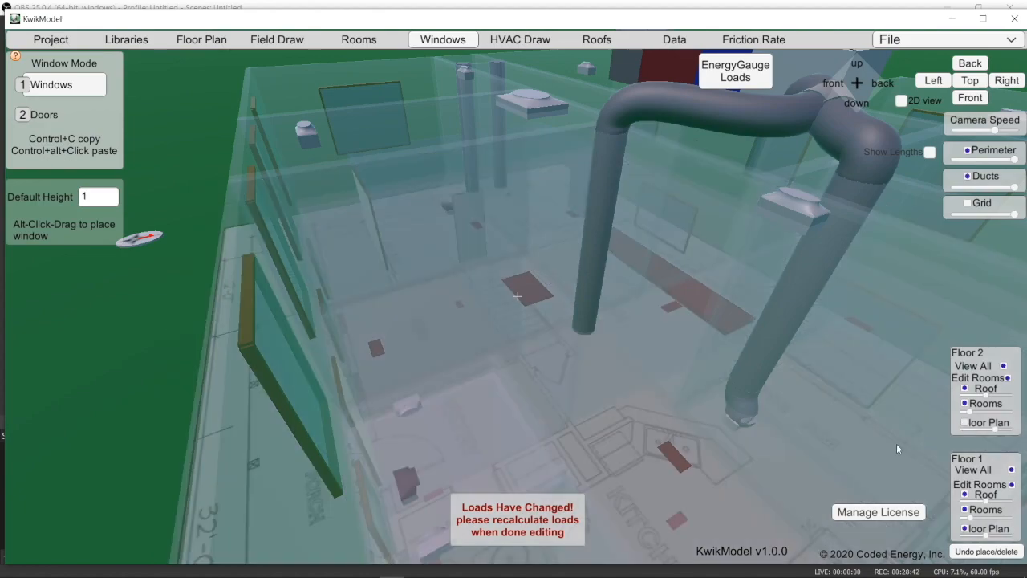
scroll(581, 425, up, 2)
scroll(582, 425, down, 2)
middle_drag(472, 464, 434, 398)
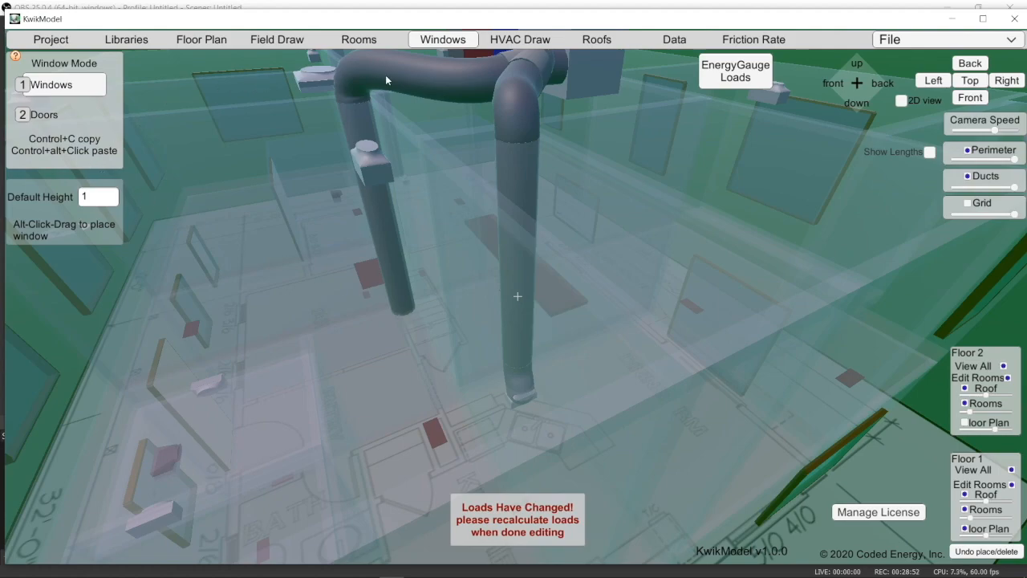
Draw a 12-inch flexible duct from the open end of the bedroom-side riser to the farthest Floor 1 register and adjust its midpoint
click(536, 37)
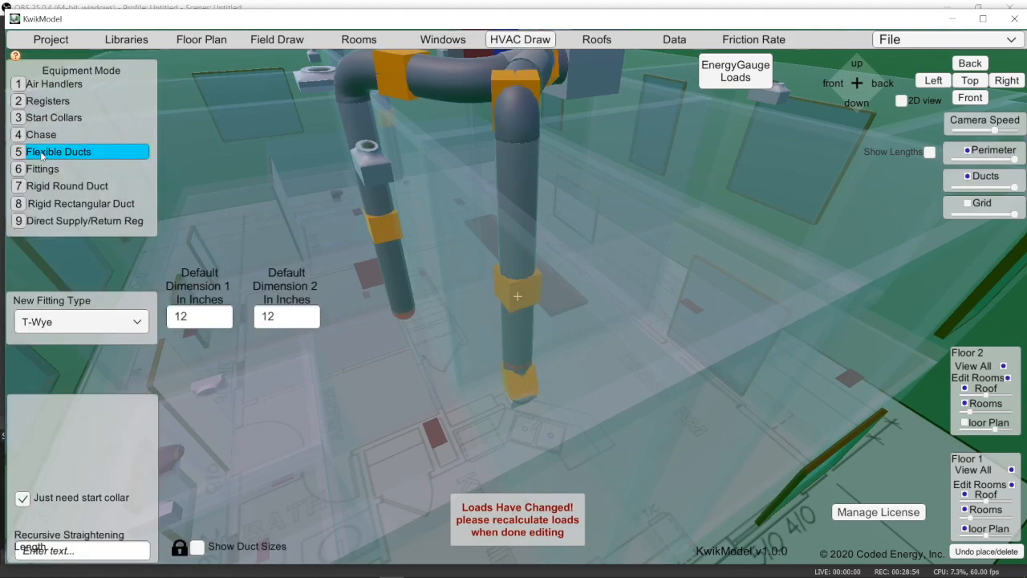
click(407, 315)
right_drag(357, 397, 543, 363)
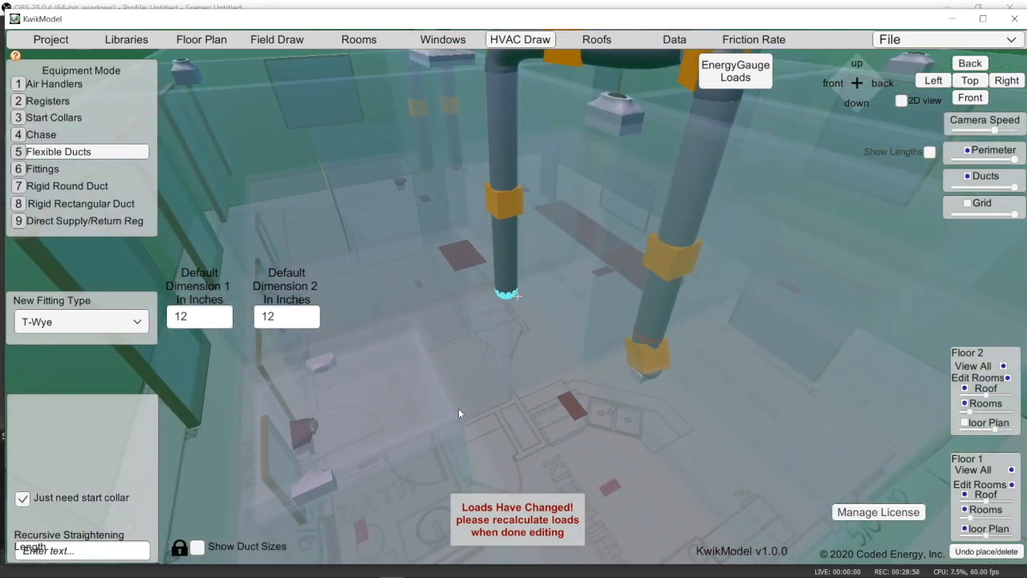
click(321, 368)
drag(425, 348, 401, 354)
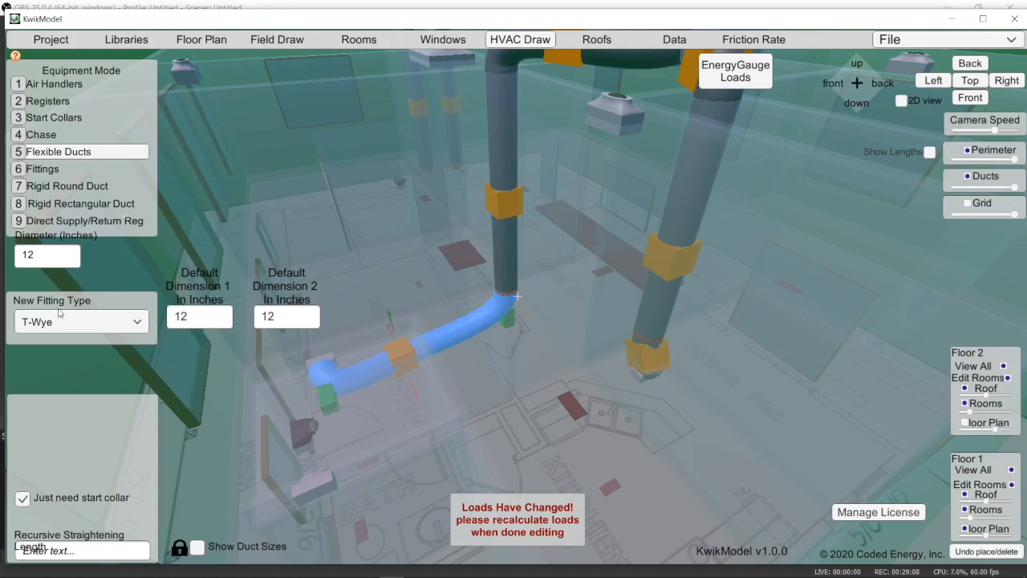
Insert a T-Wye in the new flexible duct and run a 12-inch duct from its branch to the light box register near the bath
key(f)
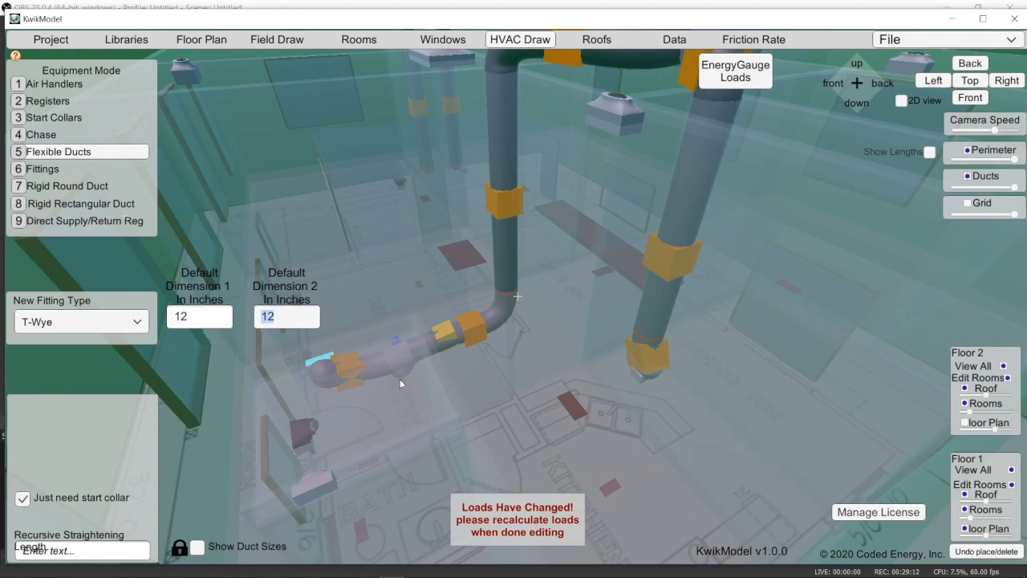
key(6)
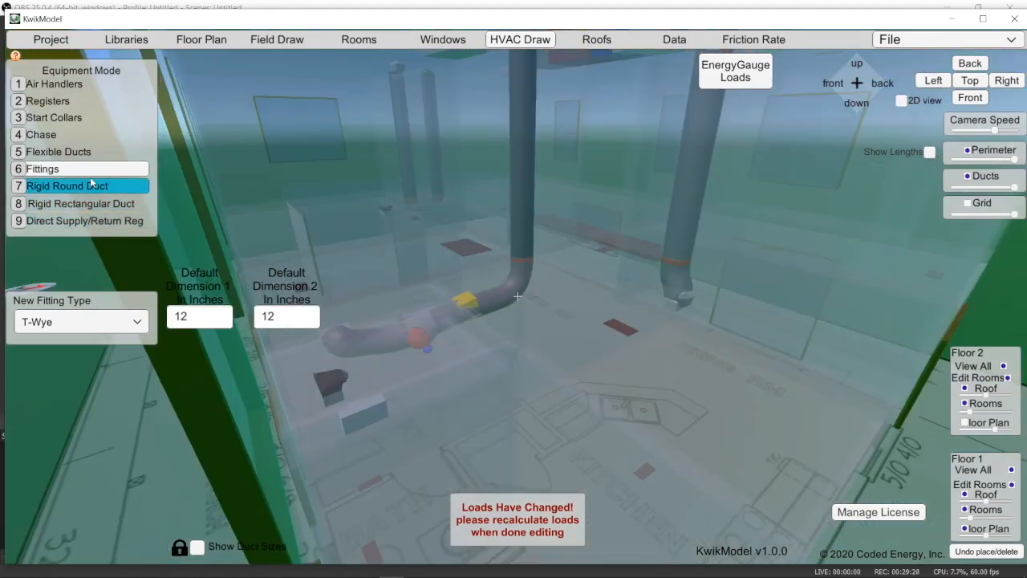
click(88, 152)
click(419, 339)
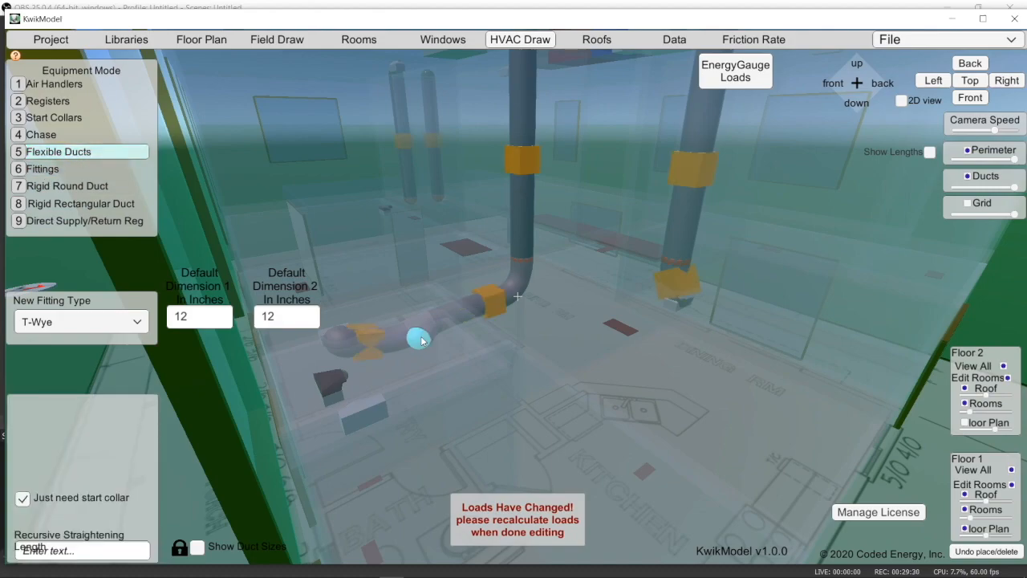
key(Up)
right_drag(390, 443, 382, 447)
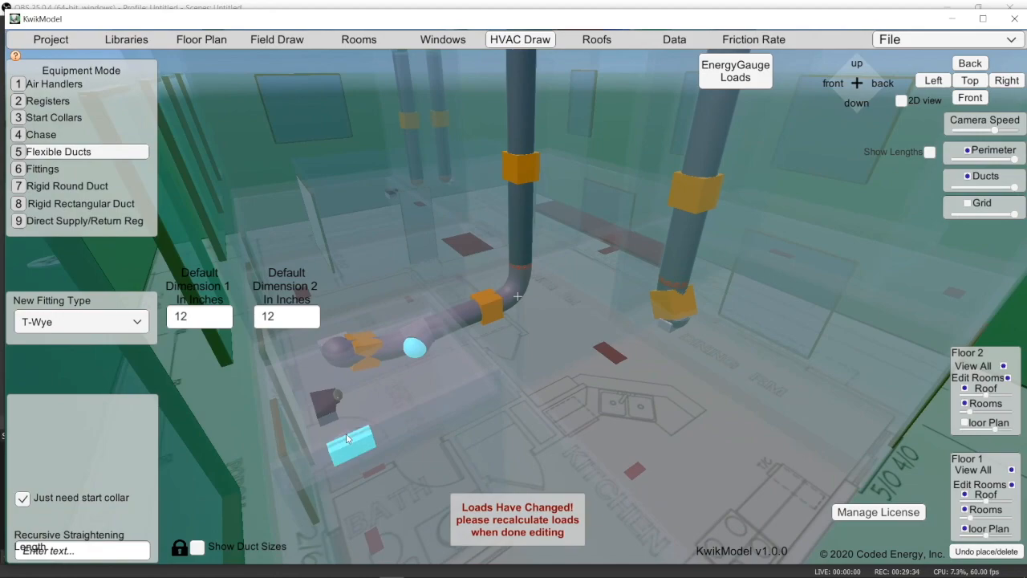
click(345, 434)
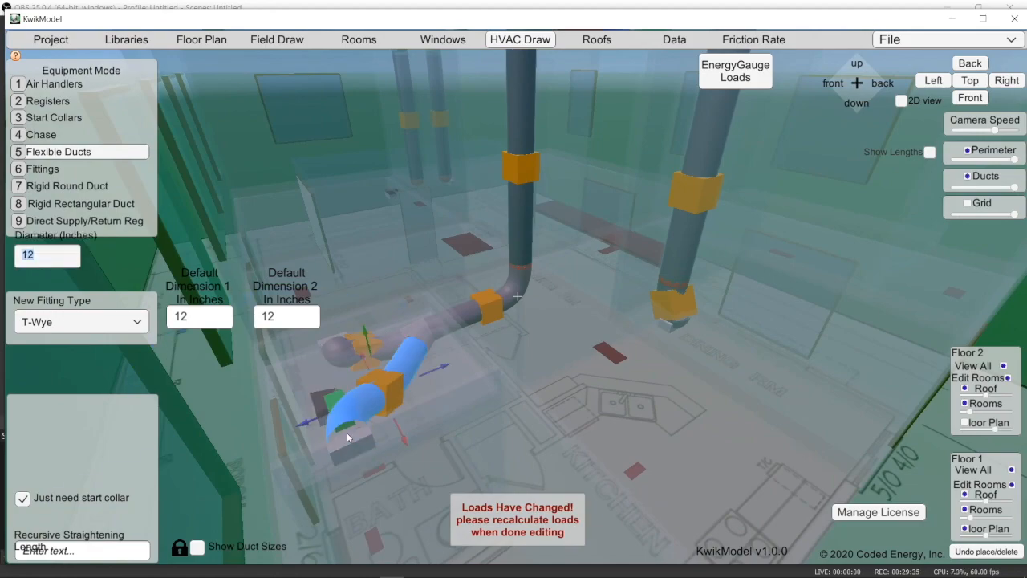
click(391, 391)
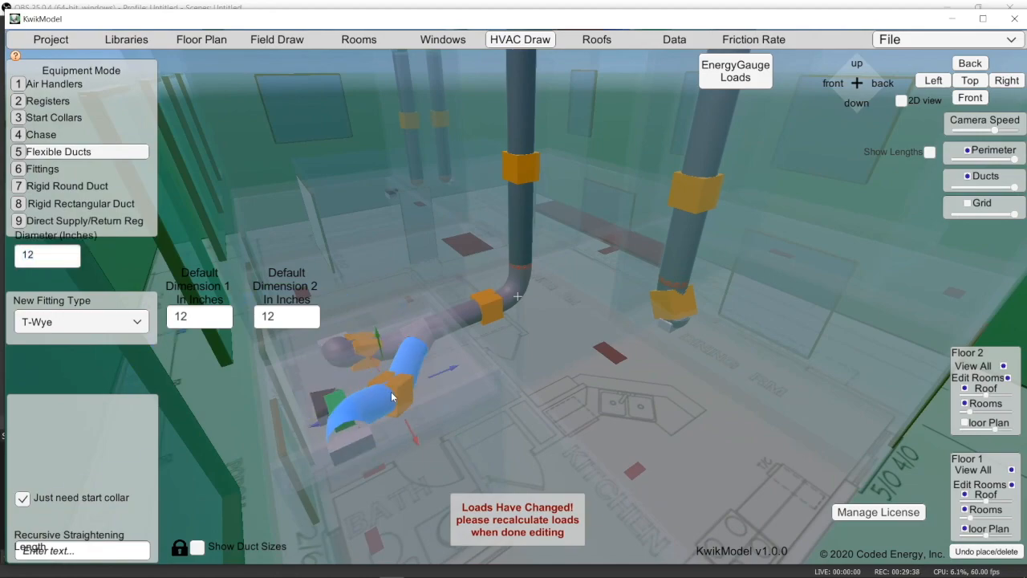
Insert a second T-Wye in the branch duct, connect its outlet to the dark register with flexible duct, and adjust the duct's midpoint
click(391, 392)
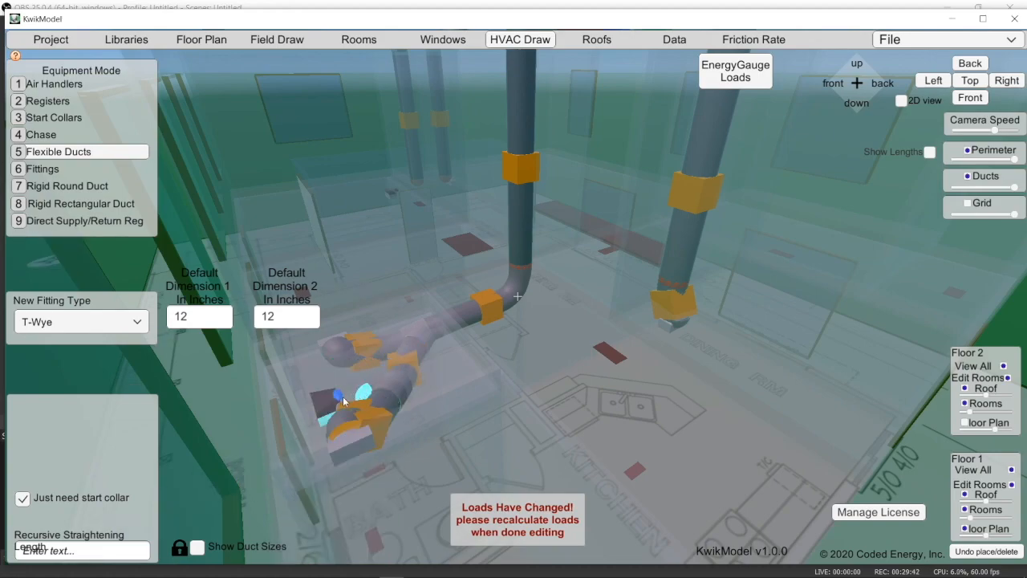
click(342, 397)
click(367, 381)
drag(367, 381, 354, 404)
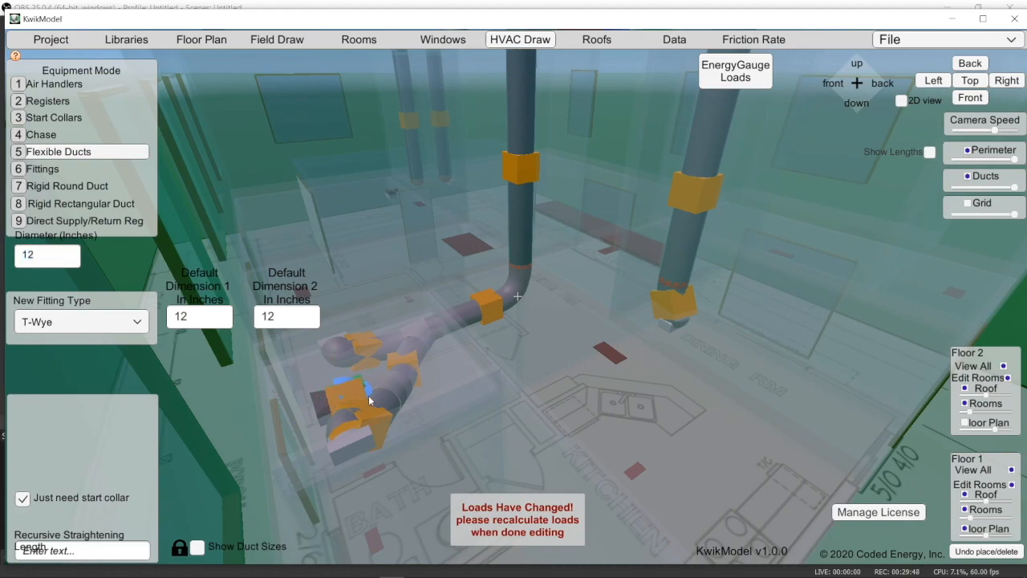
Examine how the new branch ducts and fittings sit within the room boxes
click(358, 40)
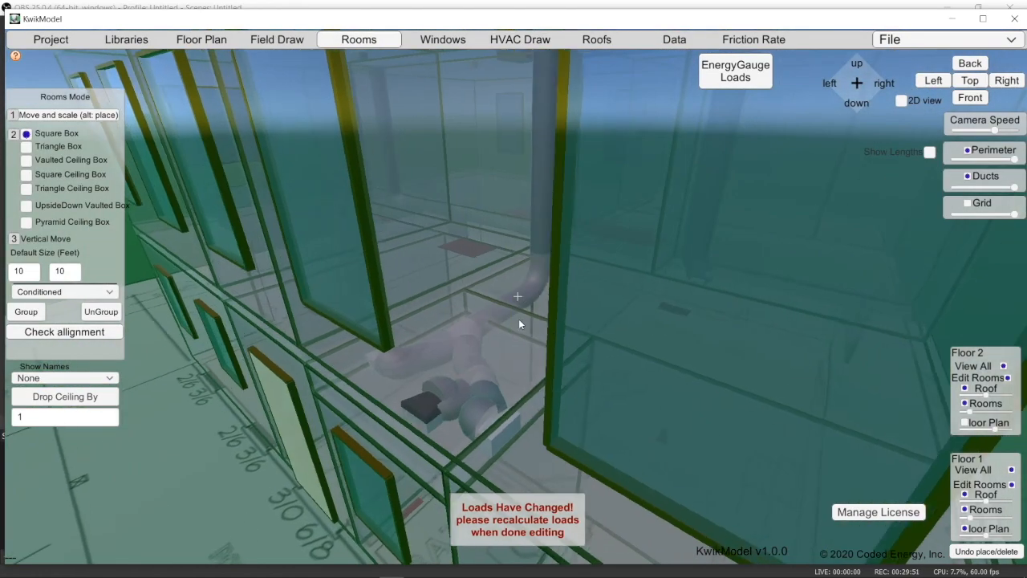
right_drag(519, 319, 546, 348)
scroll(532, 517, up, 3)
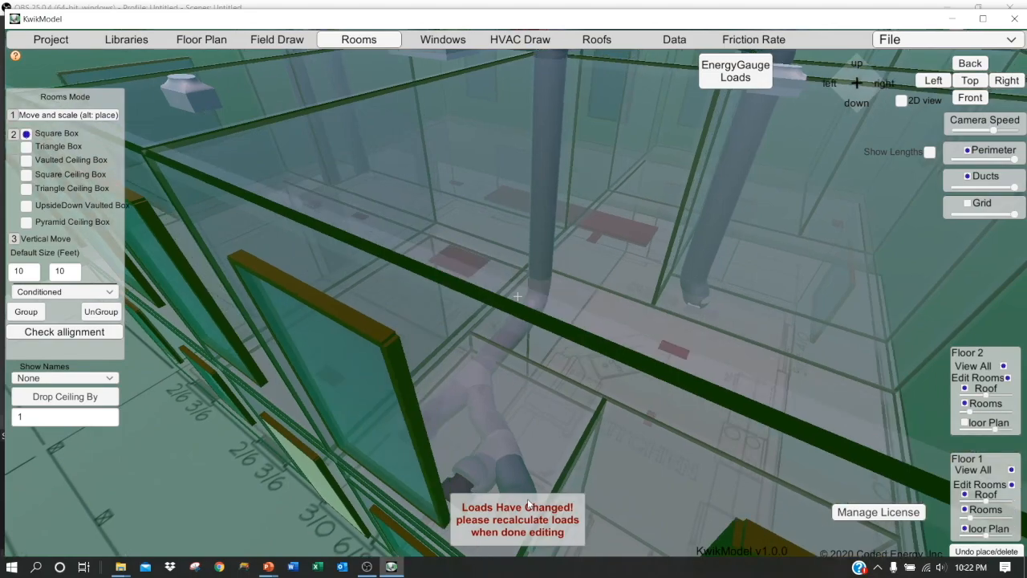
scroll(401, 520, up, 3)
scroll(404, 518, up, 1)
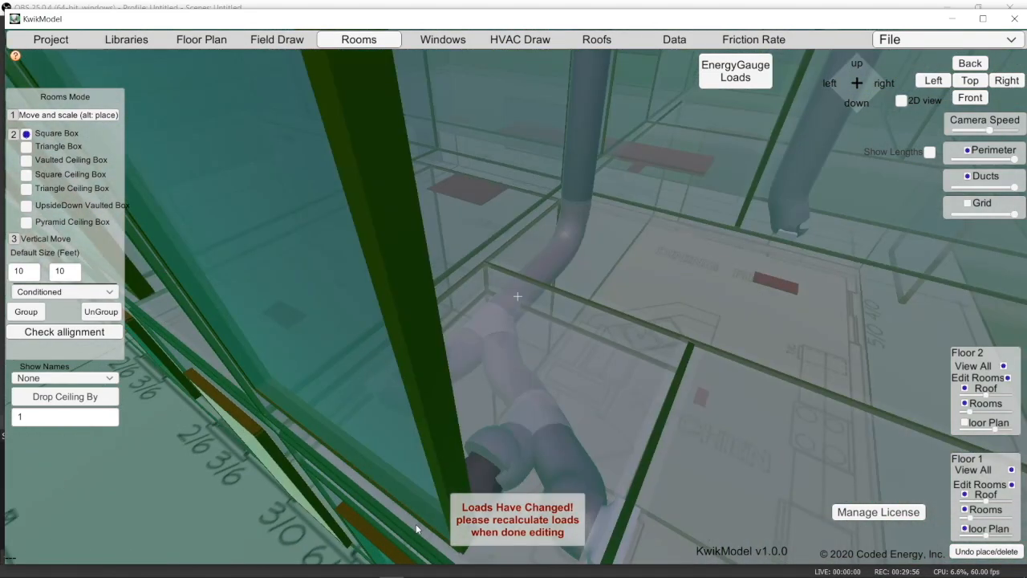
middle_drag(507, 453, 351, 434)
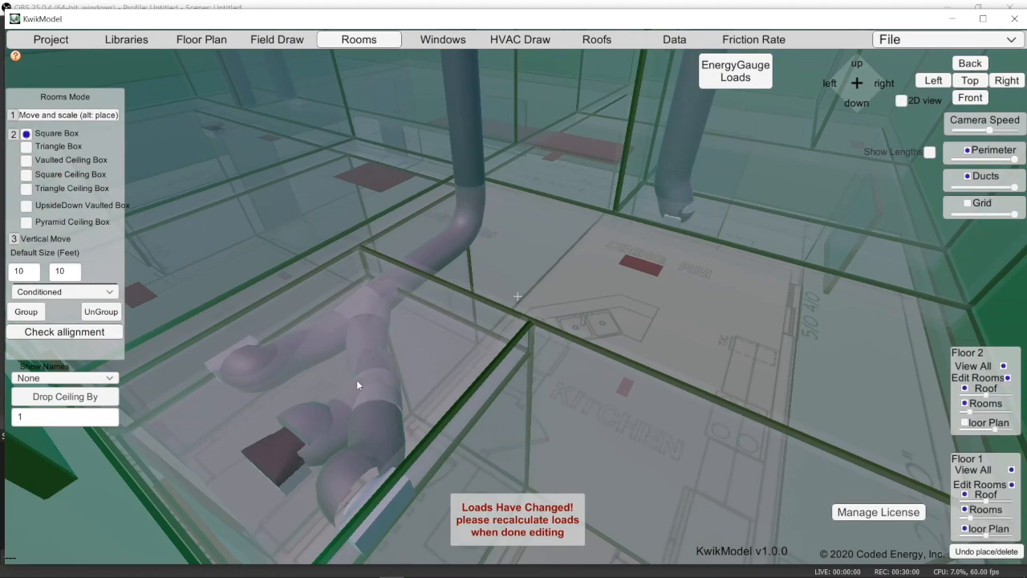
scroll(358, 353, down, 3)
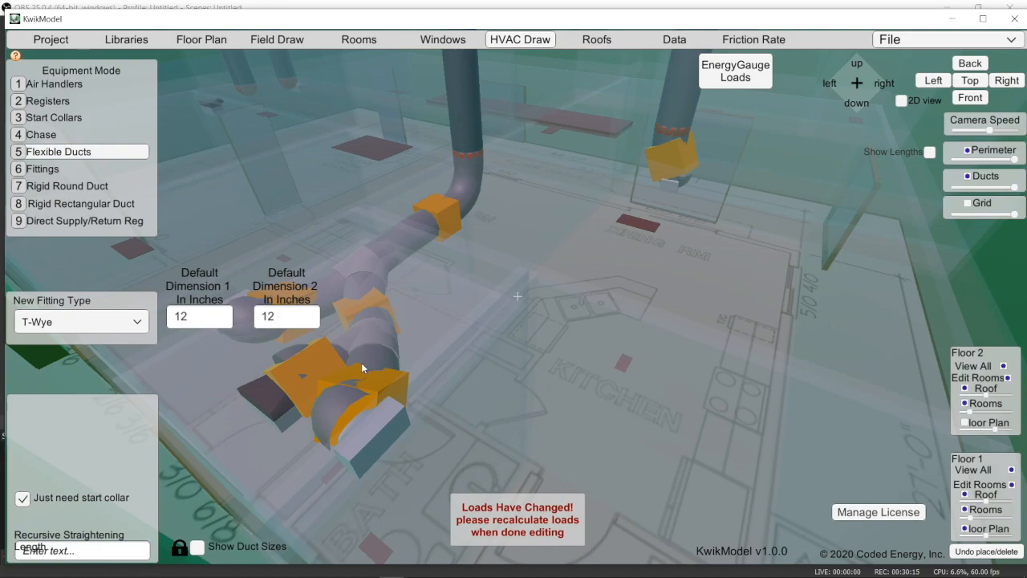
Set default dimension 1 and the diameter of the flexible duct feeding the light box register to 4 inches
click(362, 367)
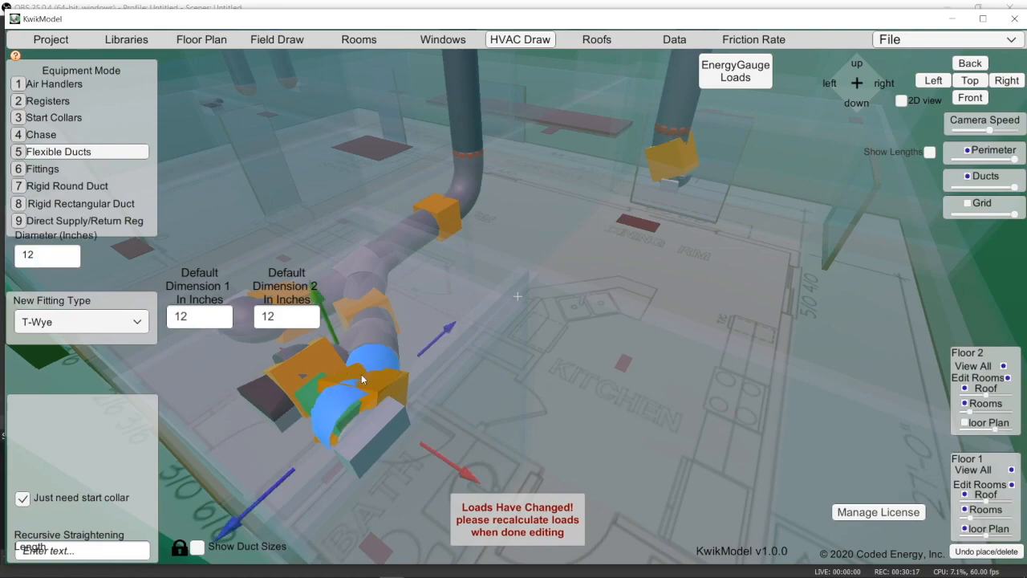
click(211, 324)
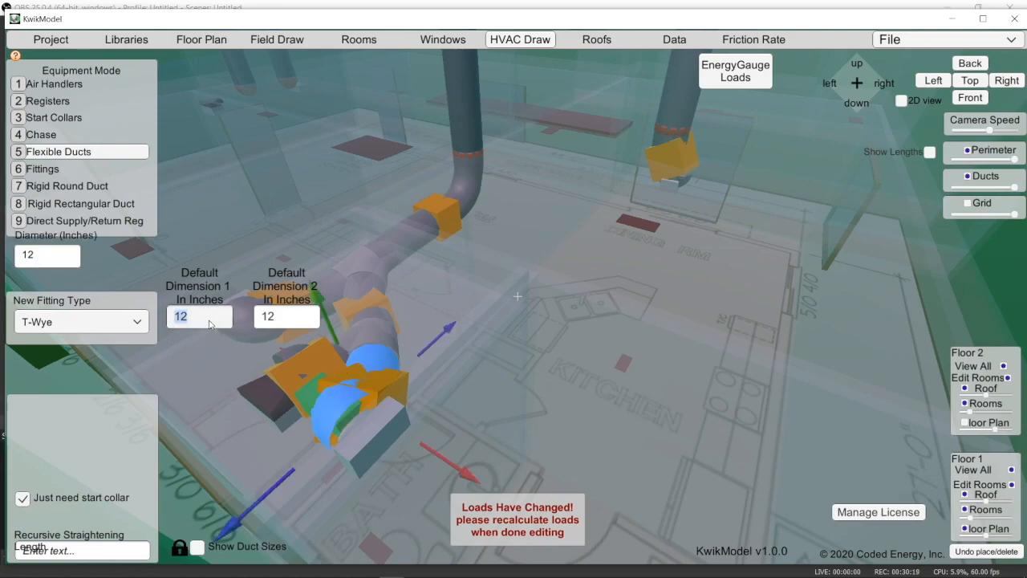
text(4)
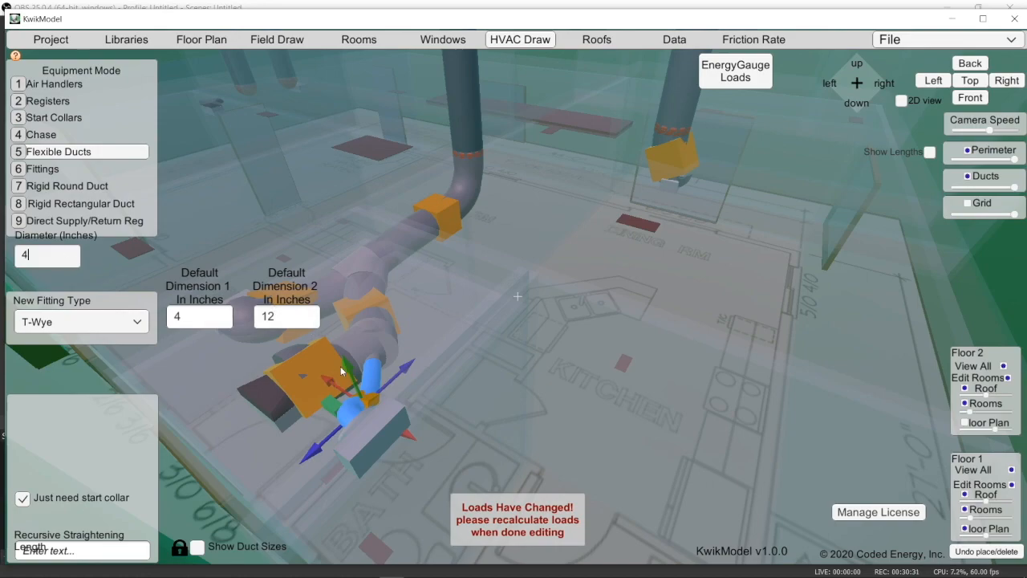
Set the diameter of the flexible duct feeding the dark register to 4 inches
click(351, 354)
click(332, 377)
click(61, 261)
text(4)
key(Return)
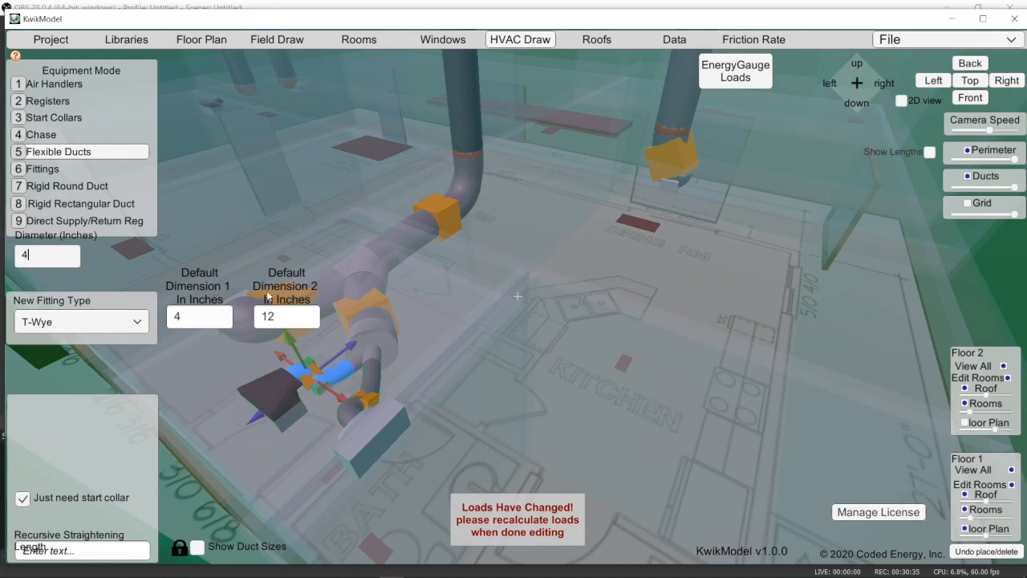
Set the diameter of the flexible duct between the two T-Wye fittings to 4 inches
click(364, 287)
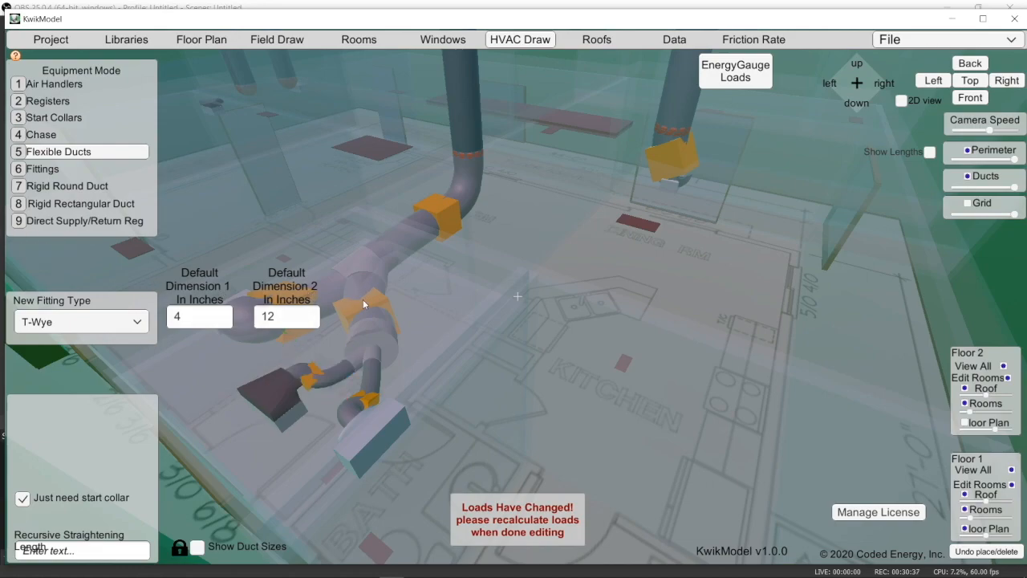
click(369, 324)
click(49, 264)
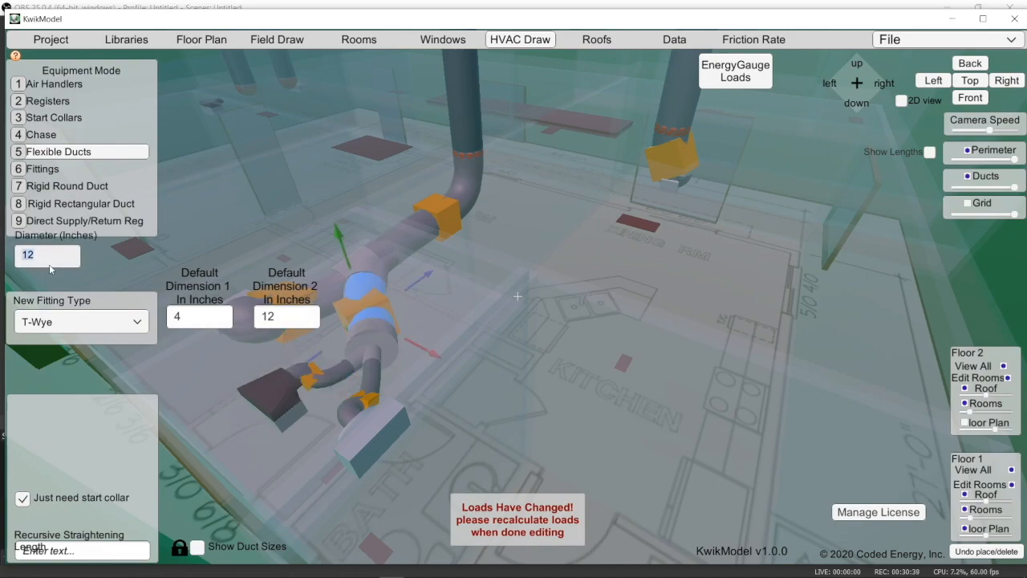
text(4)
key(Return)
Set the diameter of the flexible duct from the first T-Wye to the farthest register to 4 inches
click(323, 295)
click(285, 315)
click(332, 302)
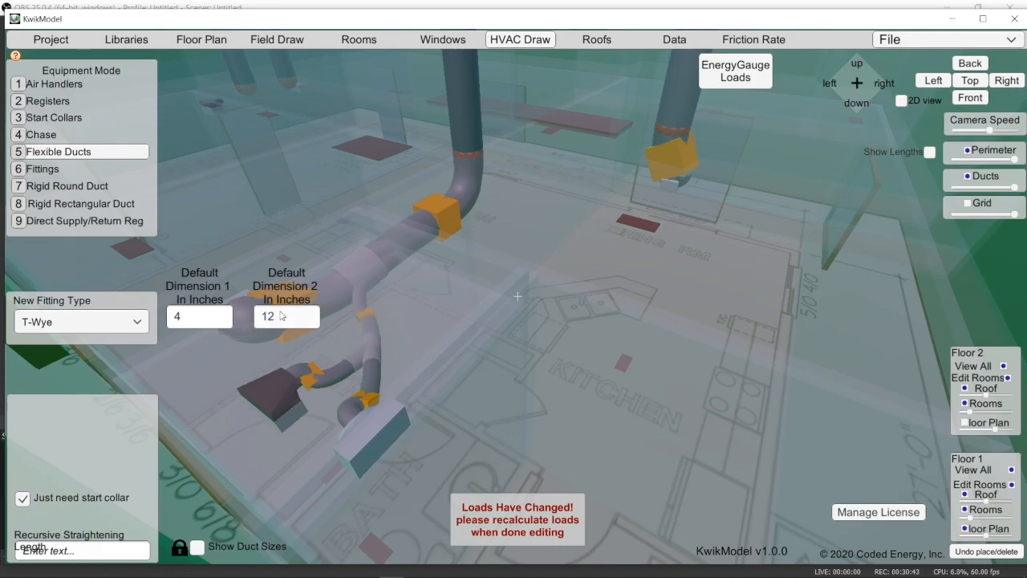
right_drag(301, 349, 338, 359)
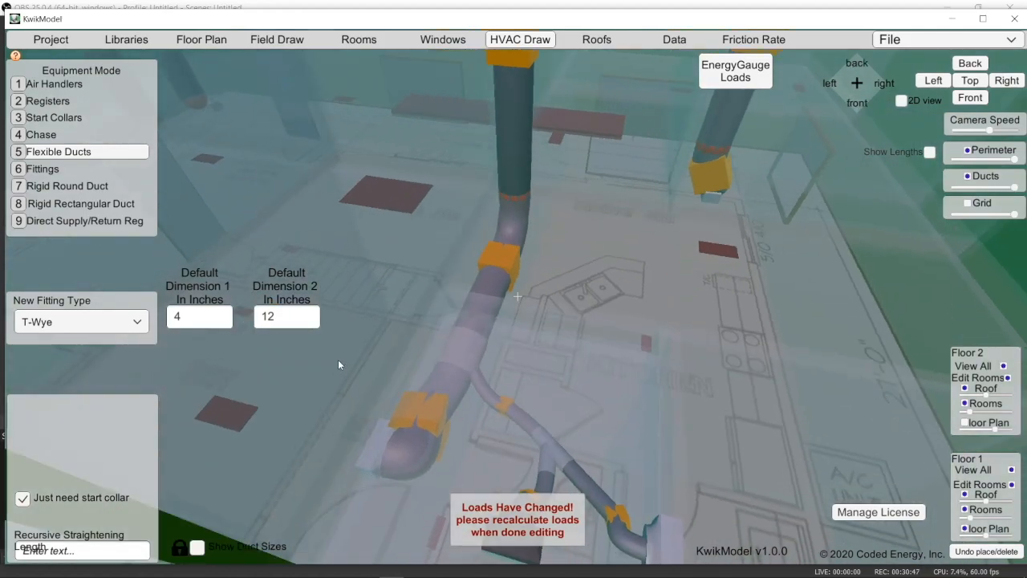
click(444, 401)
click(53, 257)
text(4)
click(532, 370)
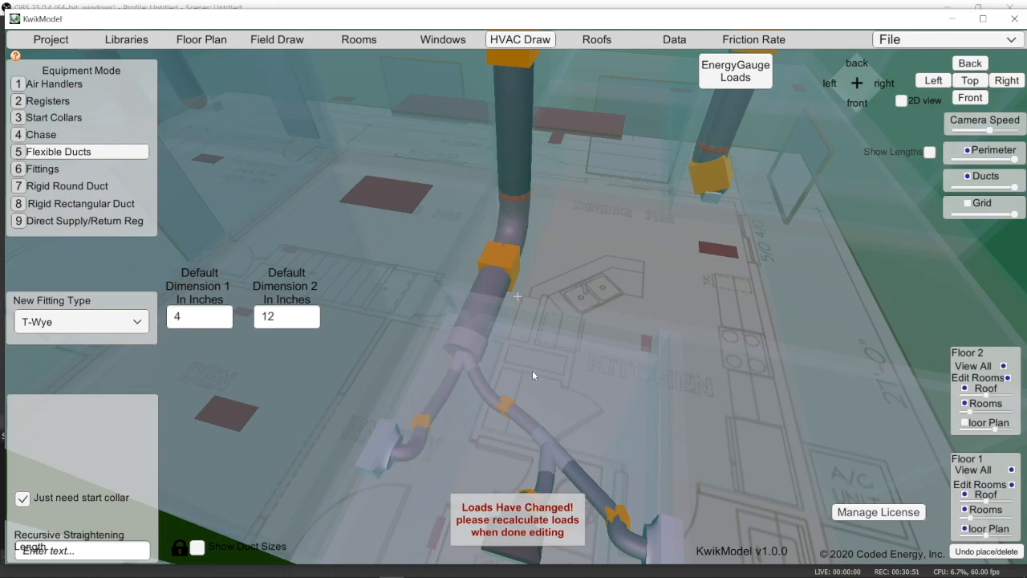
Set default dimensions 1 and 2 to 8 inches
right_drag(542, 369, 534, 367)
scroll(531, 366, down, 2)
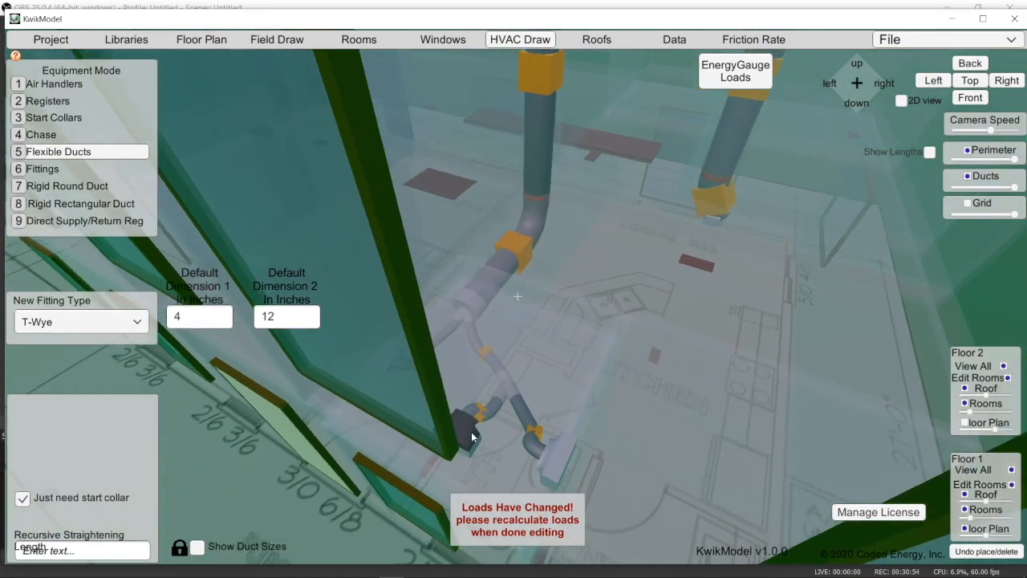
right_drag(471, 431, 417, 427)
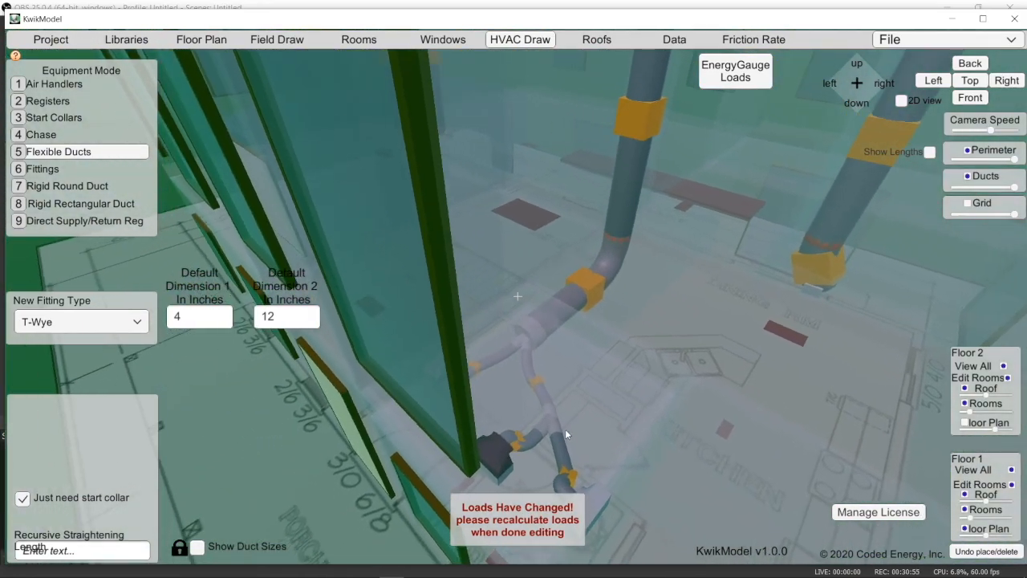
middle_drag(564, 428, 410, 389)
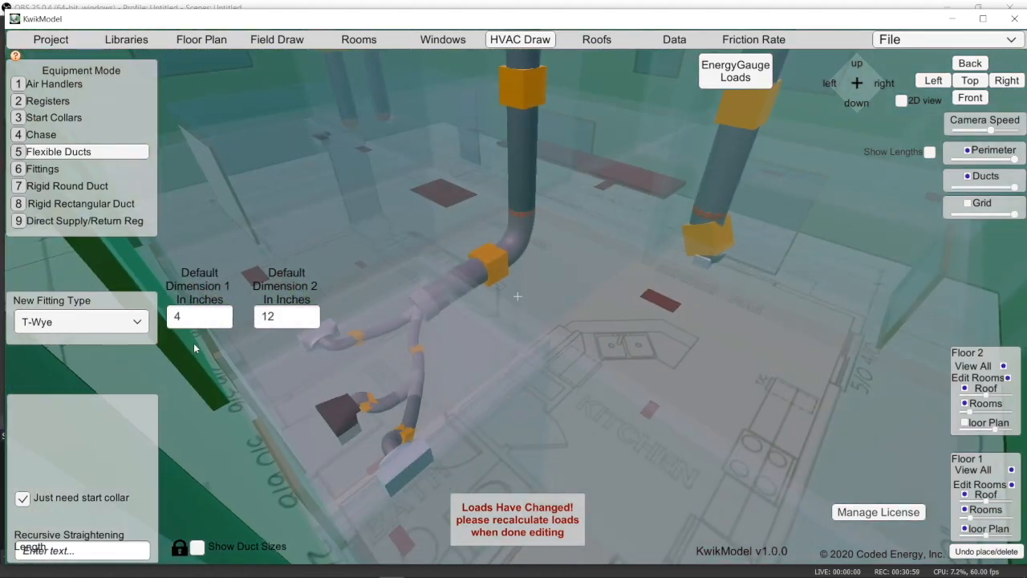
scroll(501, 304, down, 3)
click(207, 321)
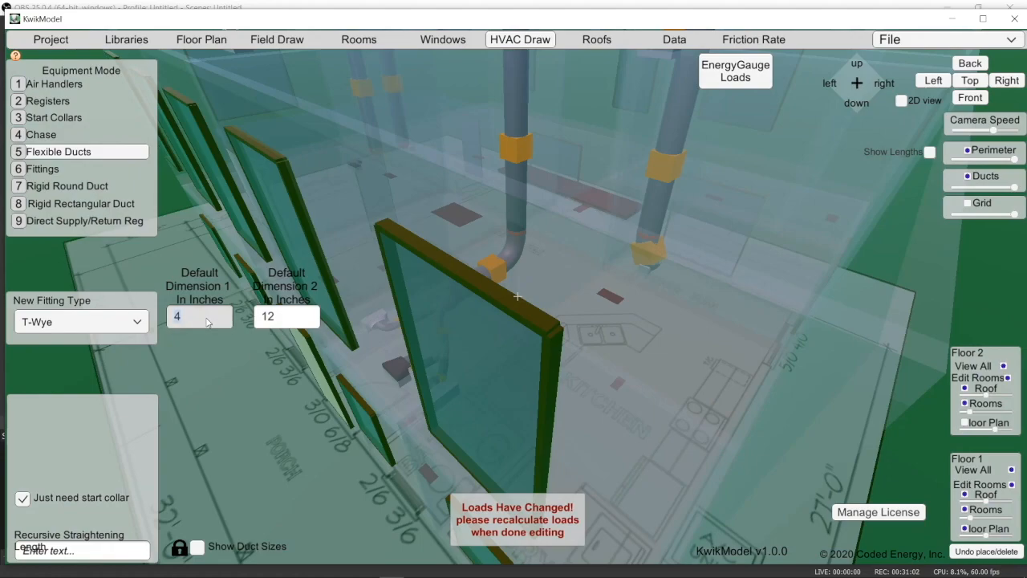
text(8)
click(296, 319)
text(8)
Run an 8-inch flexible duct between the air handler's side start collar and one garage-end riser, bowing it out over the living room
scroll(474, 378, down, 4)
middle_drag(478, 381, 437, 453)
mouse_move(569, 437)
middle_down()
mouse_move(563, 450)
mouse_move(564, 417)
middle_up()
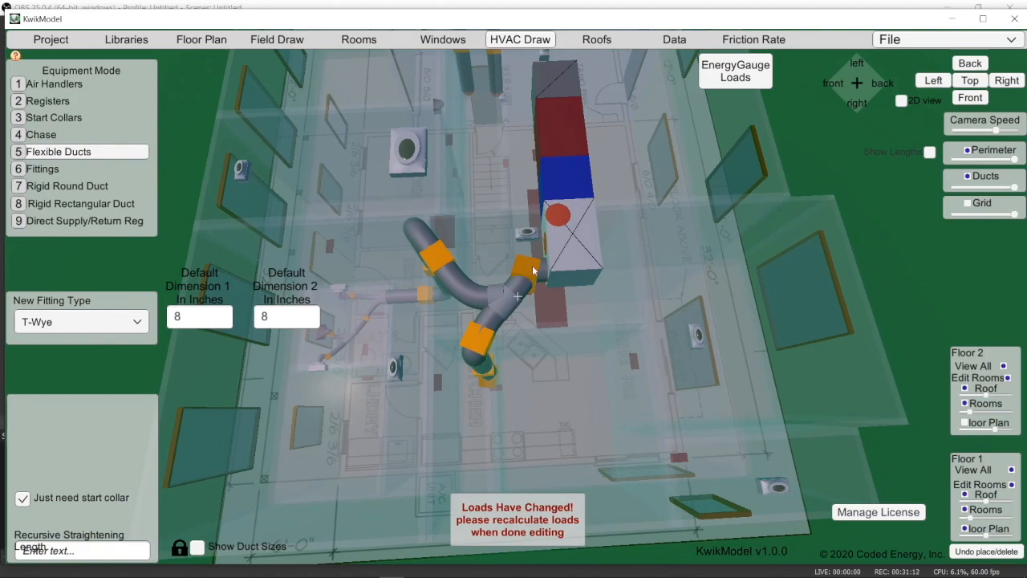
middle_drag(542, 221, 454, 357)
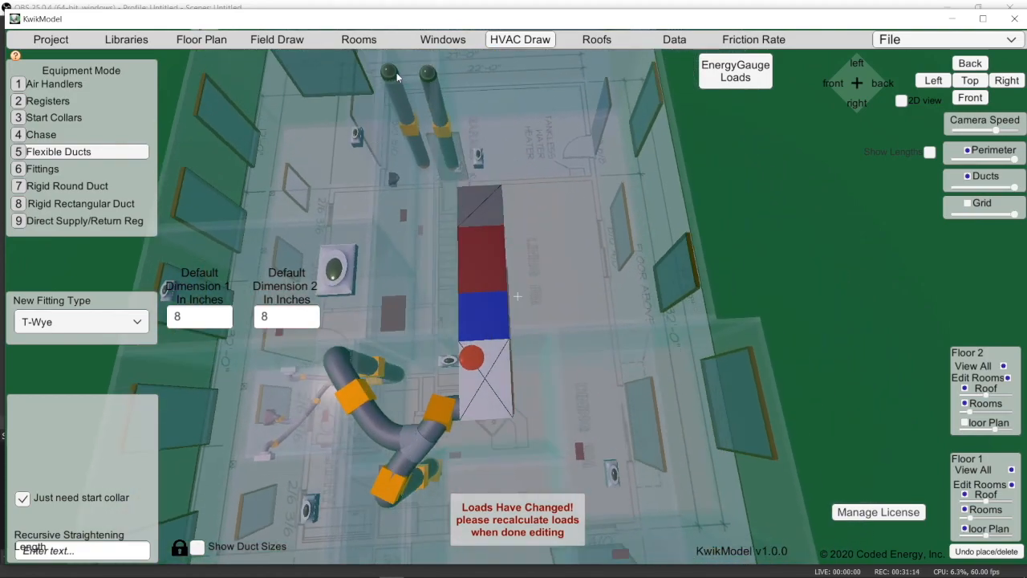
middle_drag(446, 175, 285, 397)
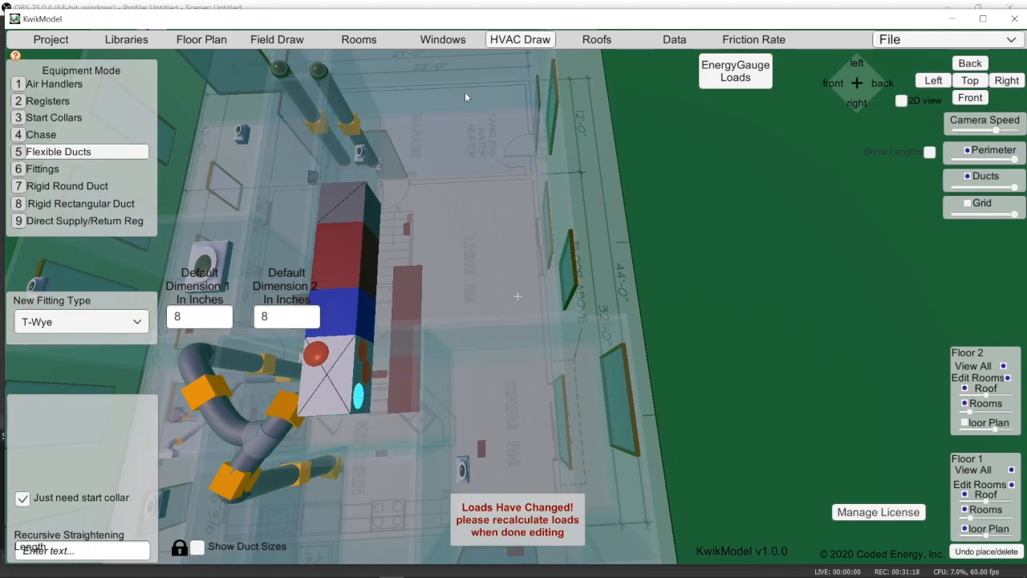
click(322, 68)
drag(367, 180, 489, 192)
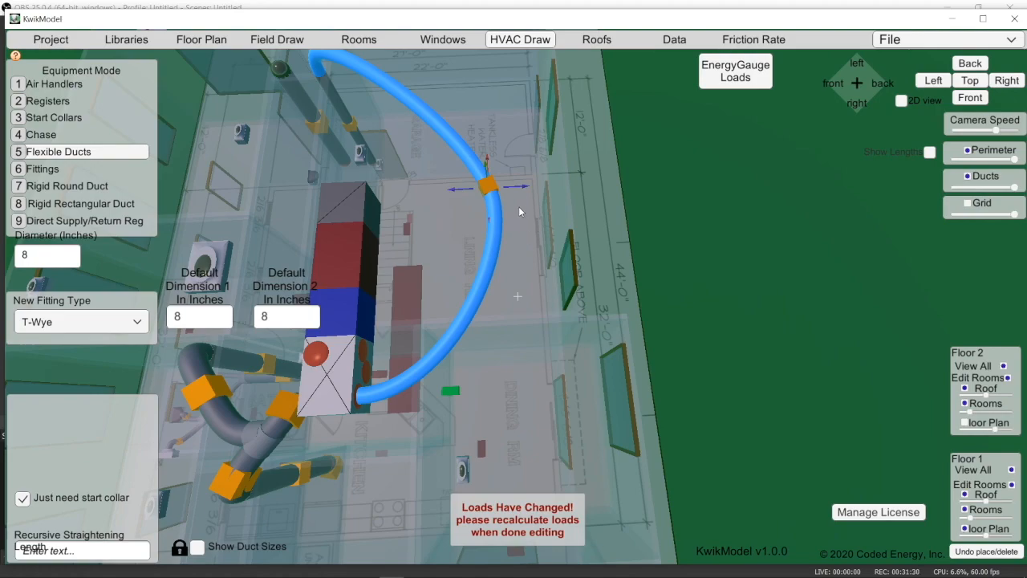
drag(489, 188, 485, 184)
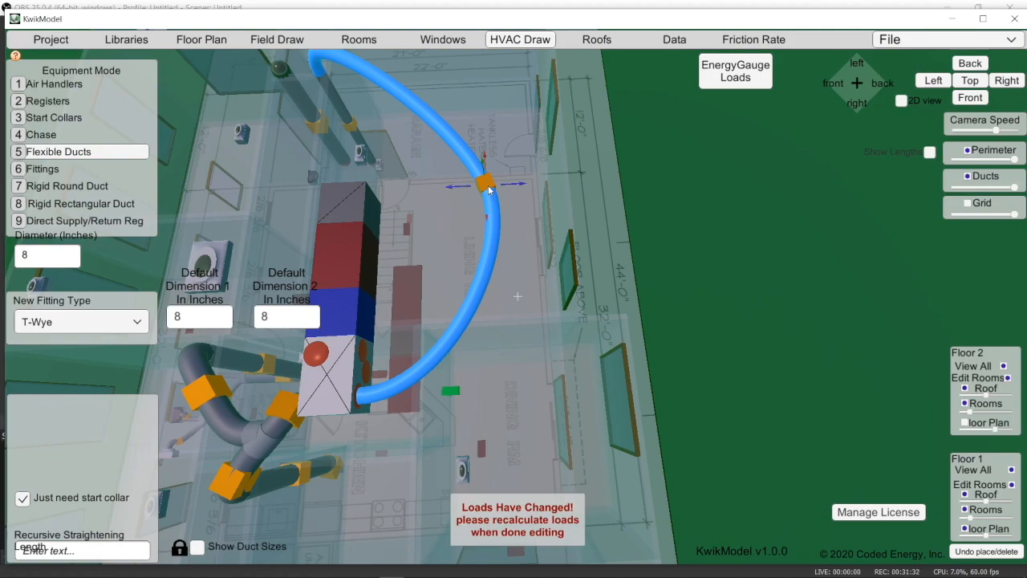
Insert a T-Wye midway along the new duct and connect the other garage-end riser to its branch with an 8-inch flexible duct
right_click(489, 187)
key(Tab)
key(Tab)
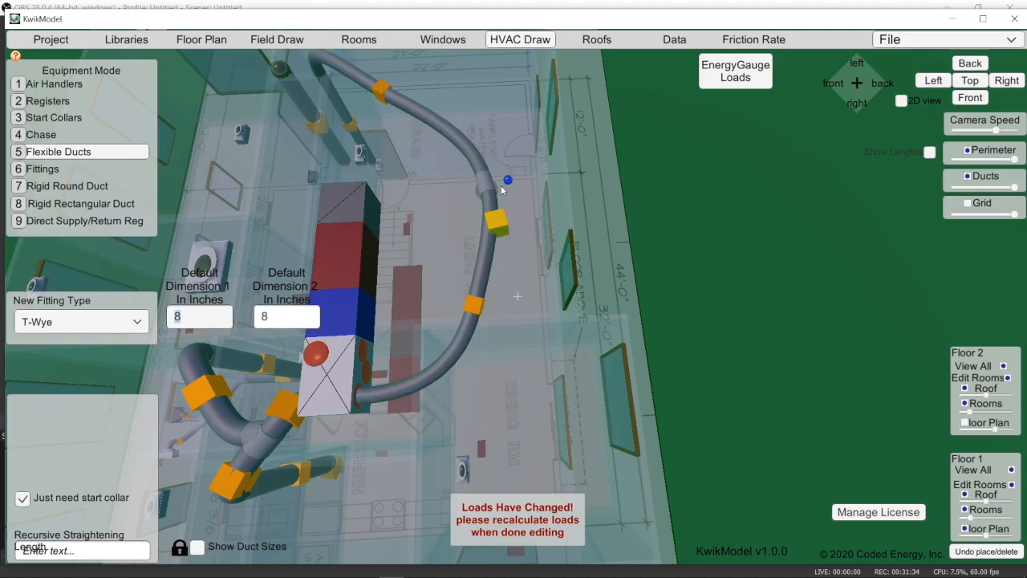
middle_drag(451, 195, 542, 279)
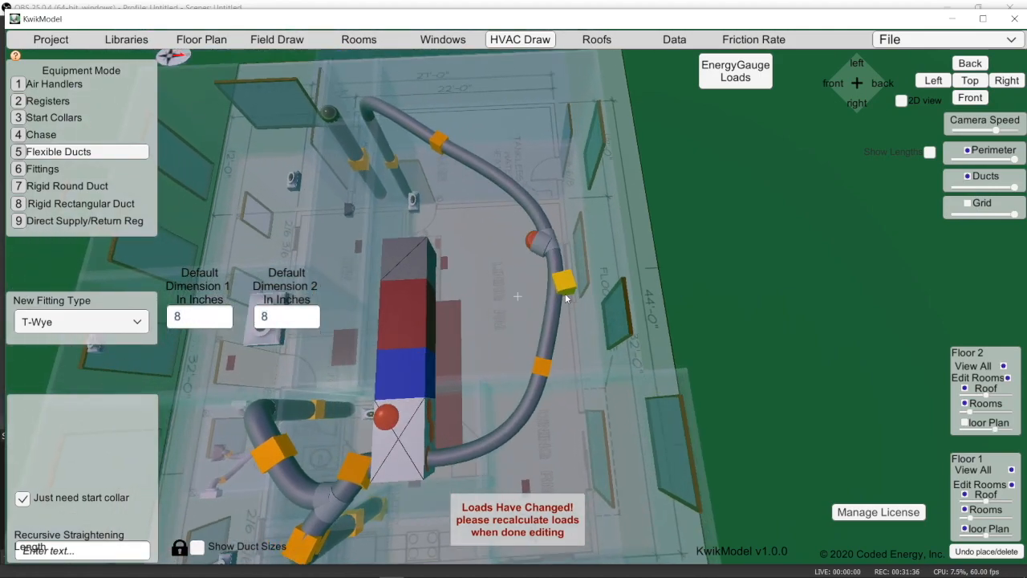
click(335, 117)
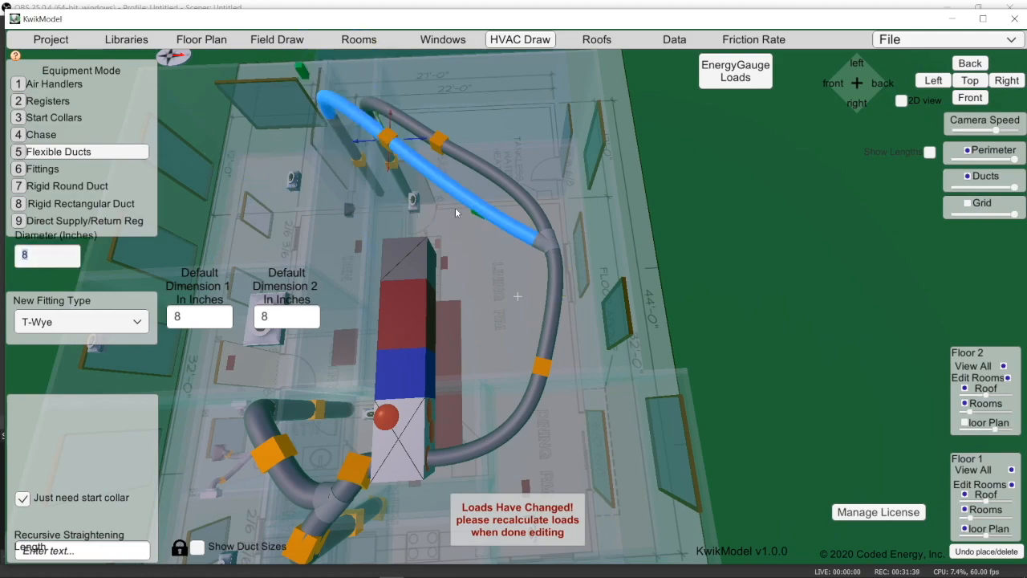
click(551, 245)
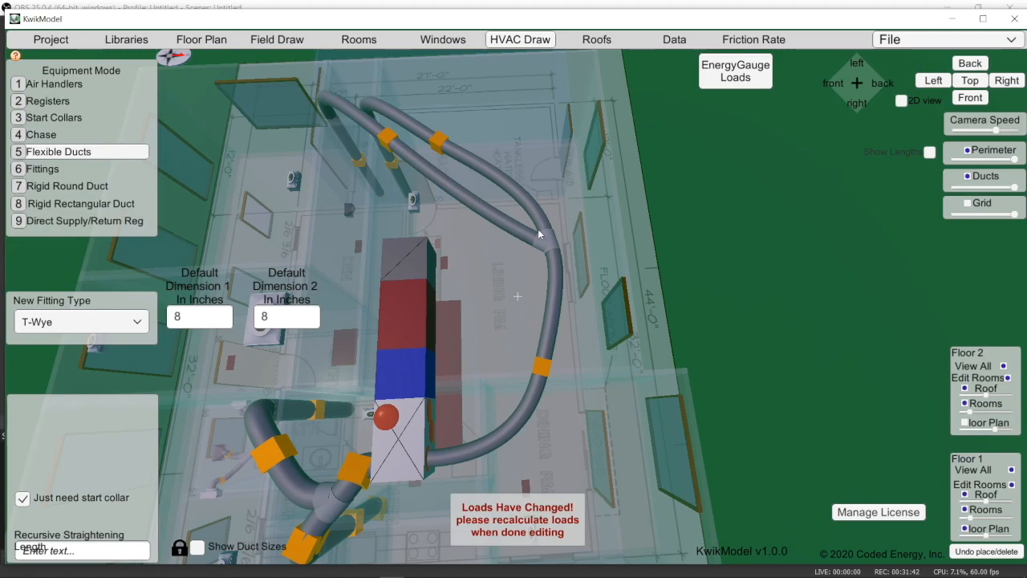
Move the new T-Wye fitting closer to the two garage-end risers
click(48, 168)
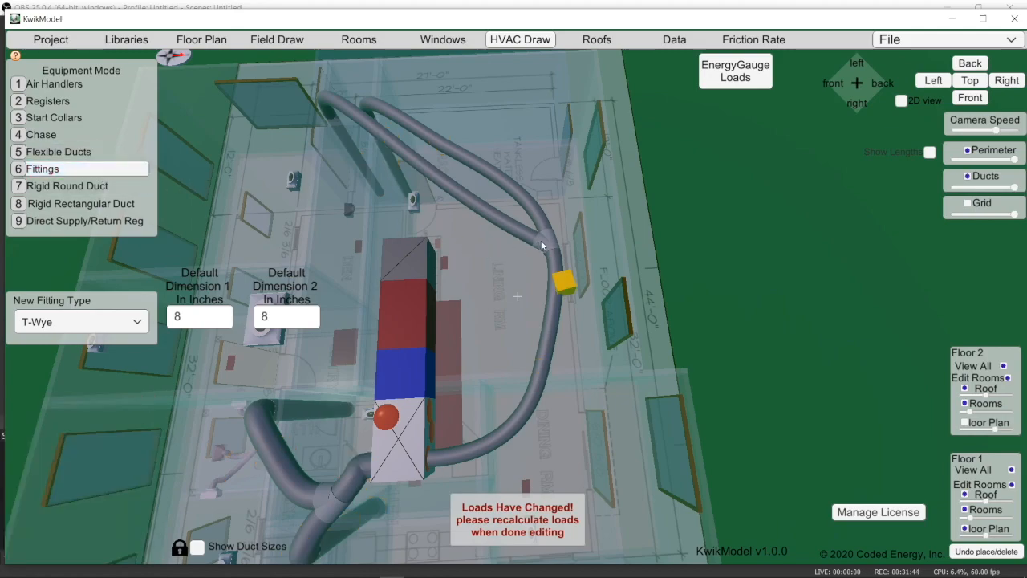
drag(547, 239, 425, 154)
right_drag(425, 153, 405, 211)
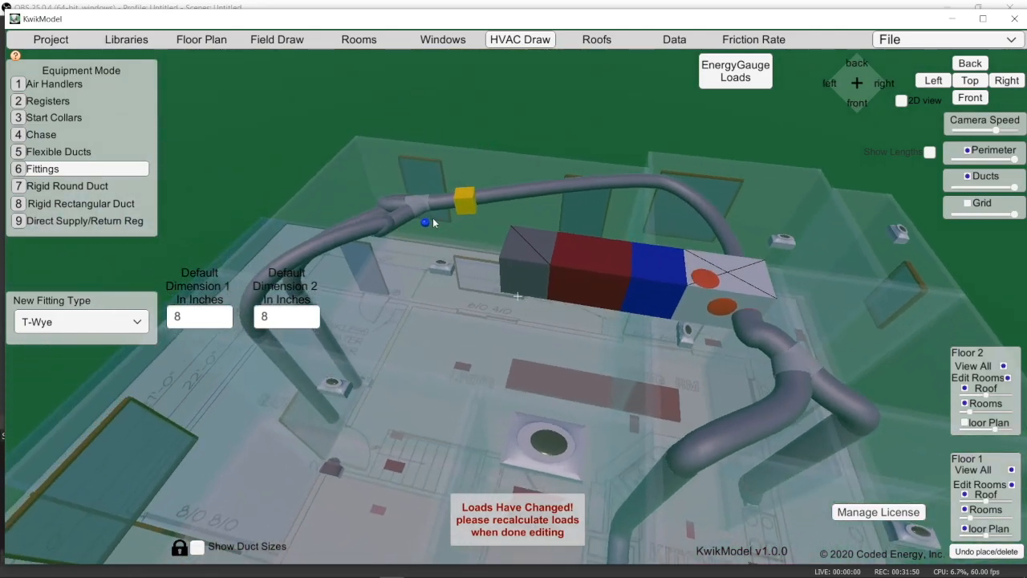
drag(421, 205, 369, 232)
right_drag(386, 257, 584, 369)
scroll(672, 334, up, 2)
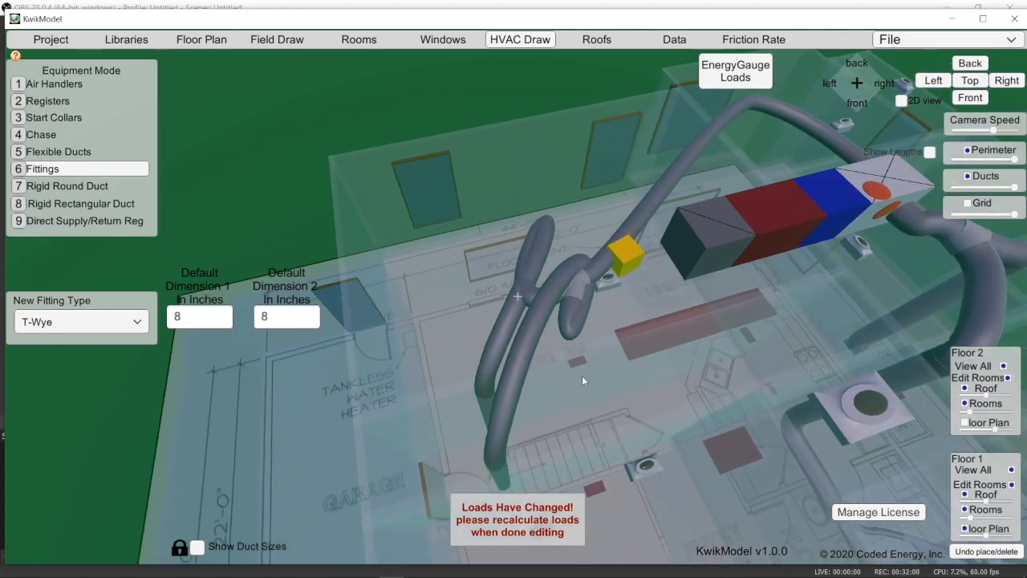
scroll(582, 376, down, 1)
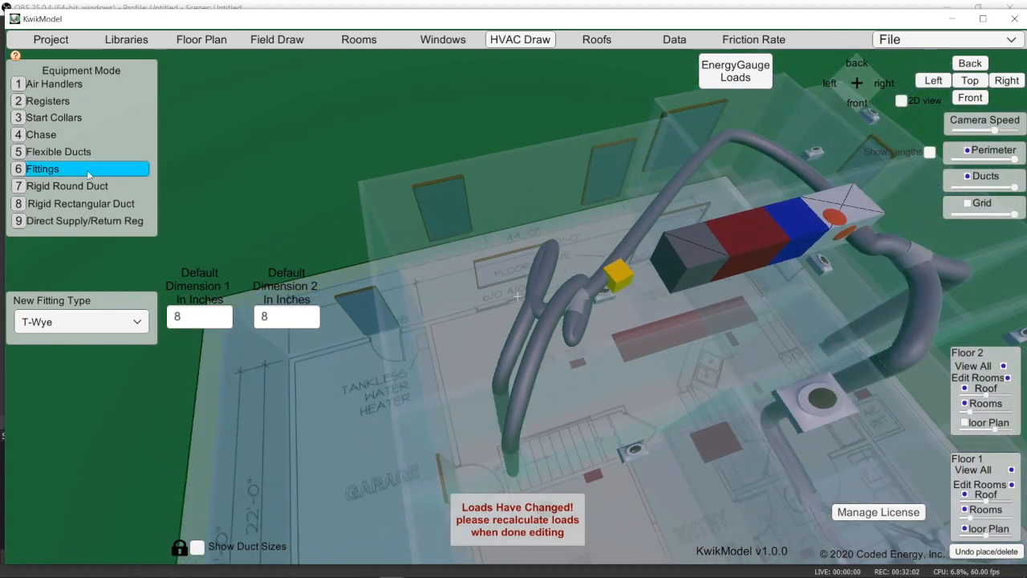
Straighten the two flexible ducts that join the T-Wye to the garage-end risers
click(60, 152)
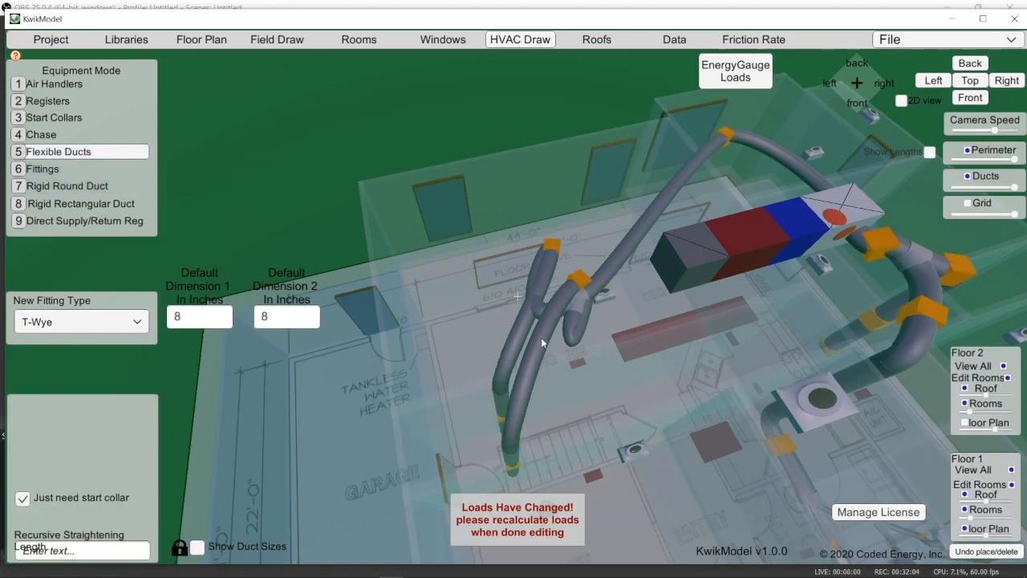
click(549, 248)
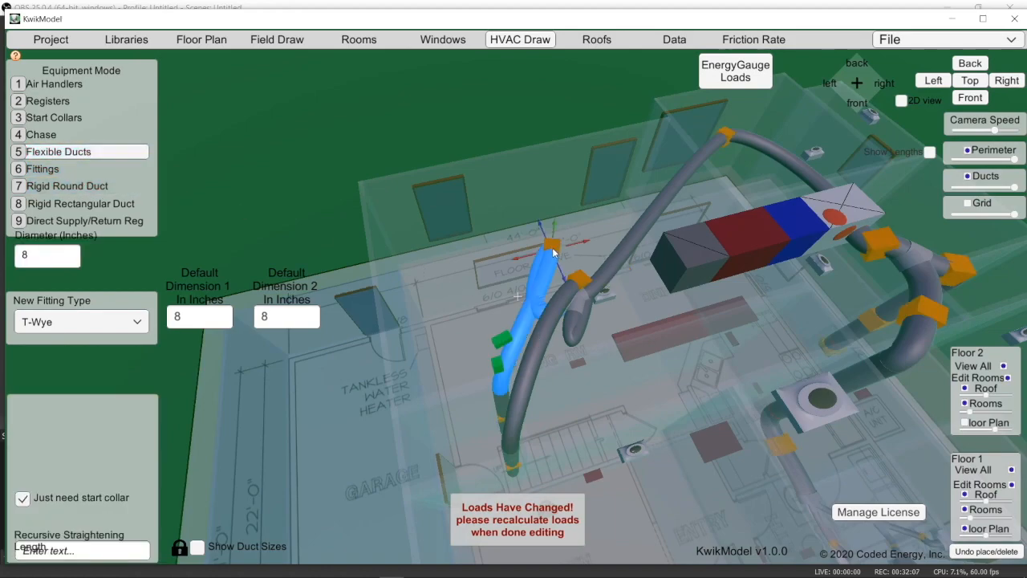
key(s)
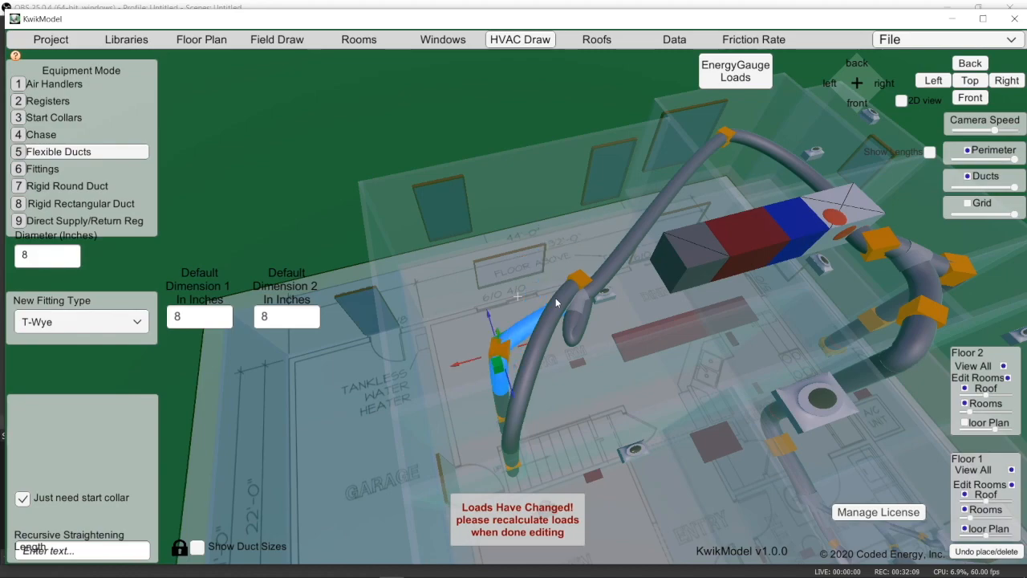
click(578, 278)
key(s)
Fine-tune the bend of the T-Wye's branch duct where it turns down into its garage-end riser
right_drag(603, 343, 522, 306)
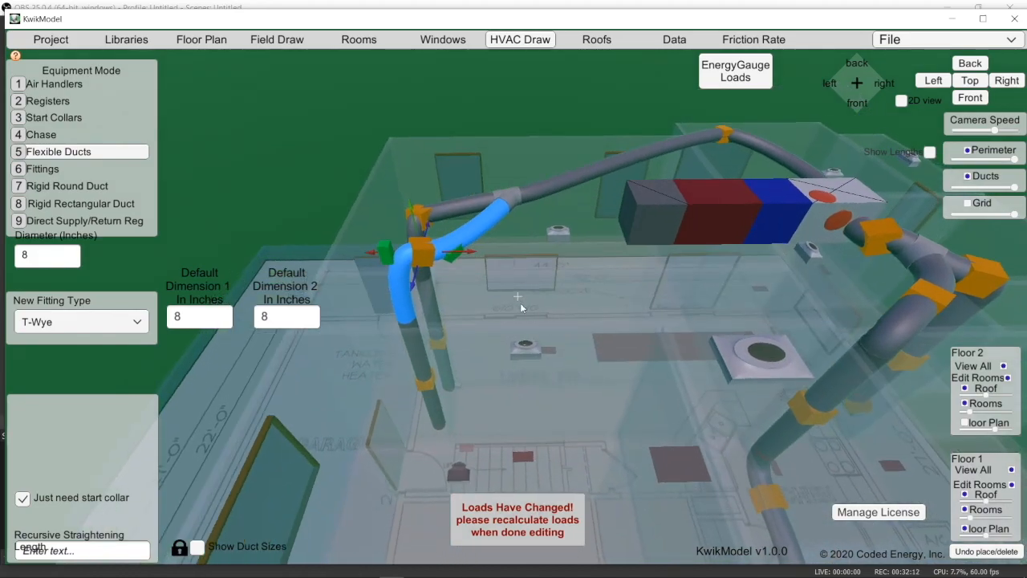
click(459, 248)
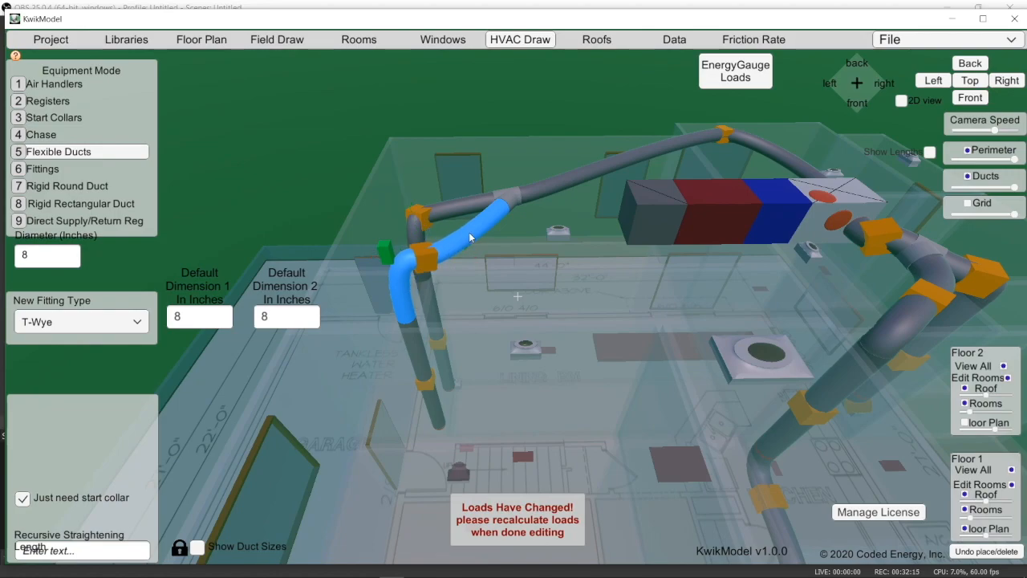
drag(431, 257, 435, 252)
click(568, 250)
right_drag(567, 250, 451, 309)
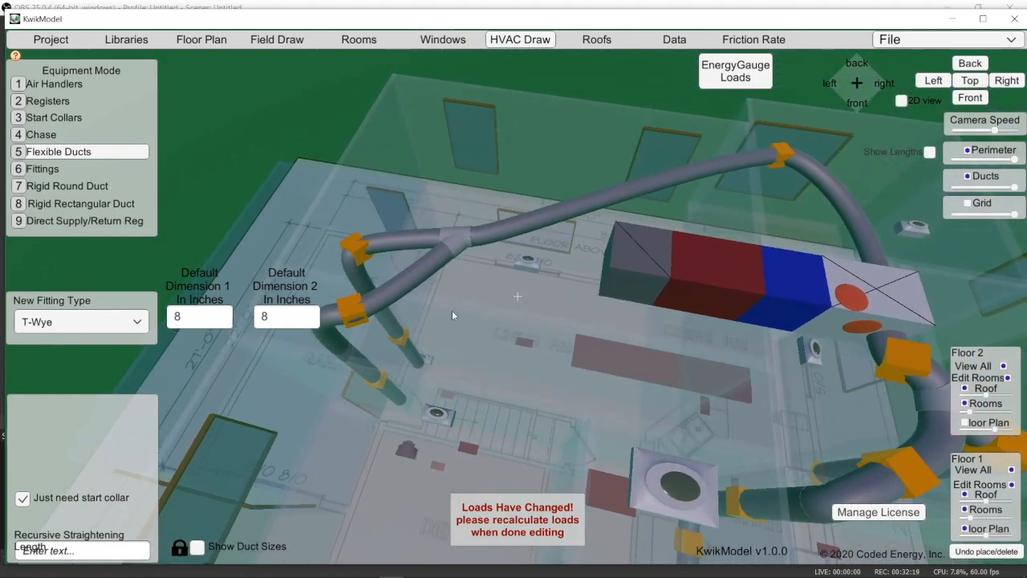
Reposition the midpoint of the flexible duct between the T-Wye and the air handler and insert a Splice fitting there
click(777, 151)
drag(776, 154, 826, 197)
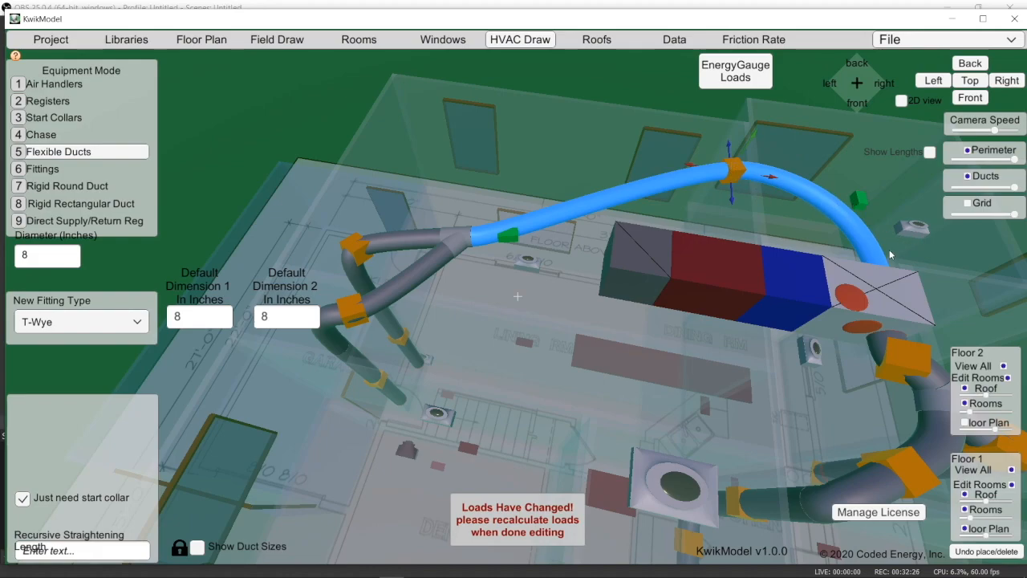
drag(733, 165, 734, 170)
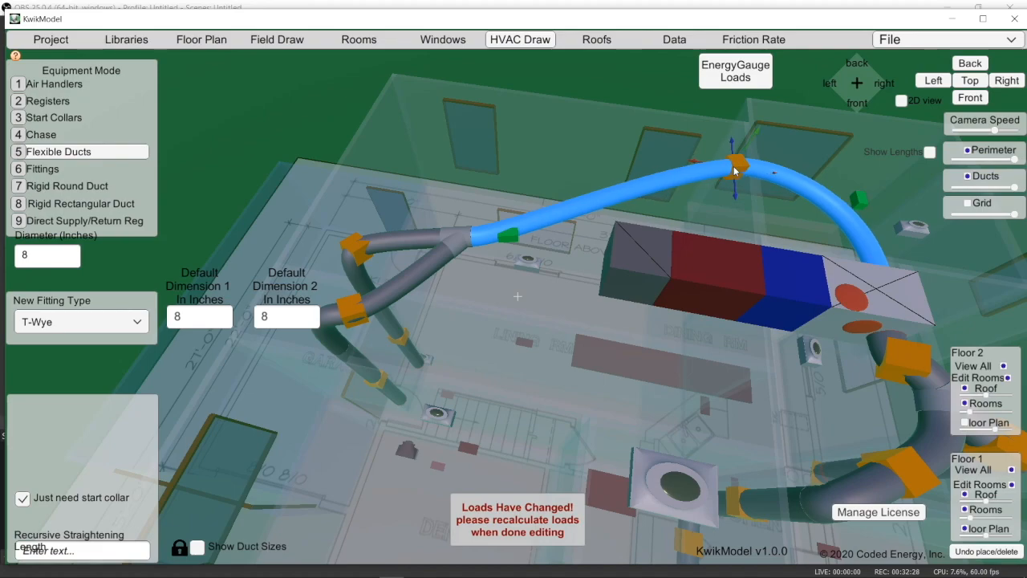
click(105, 324)
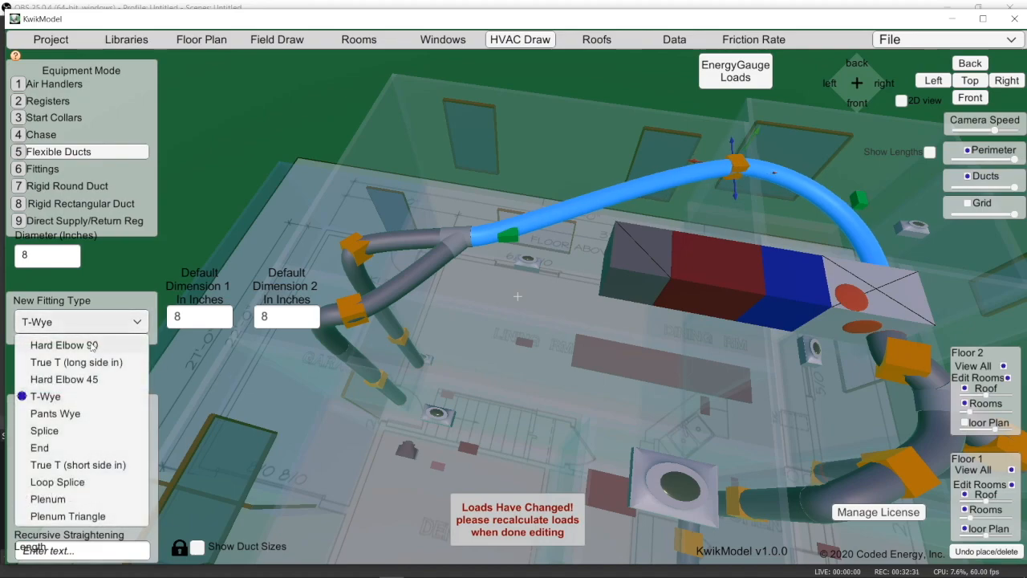
click(66, 433)
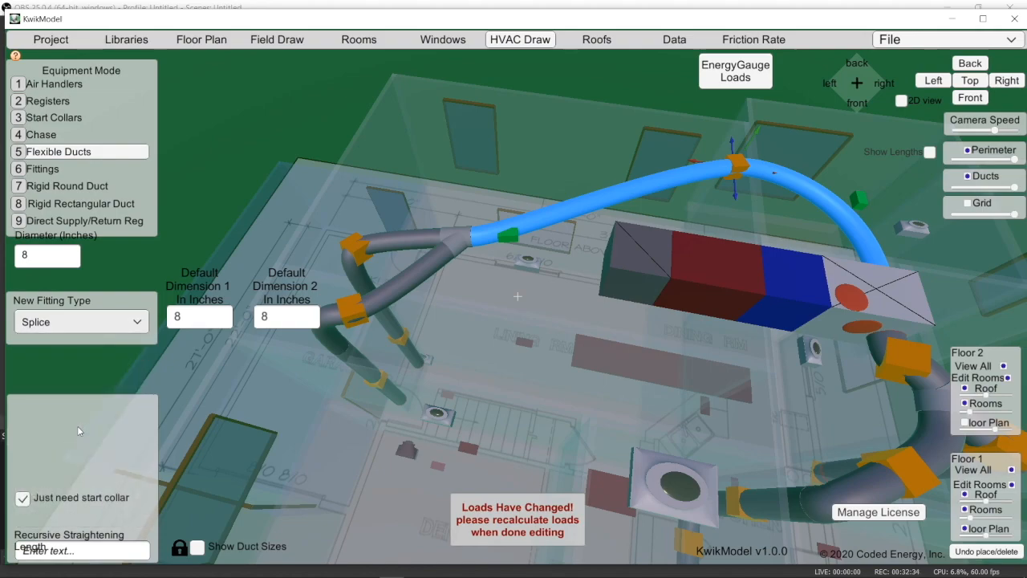
key(space)
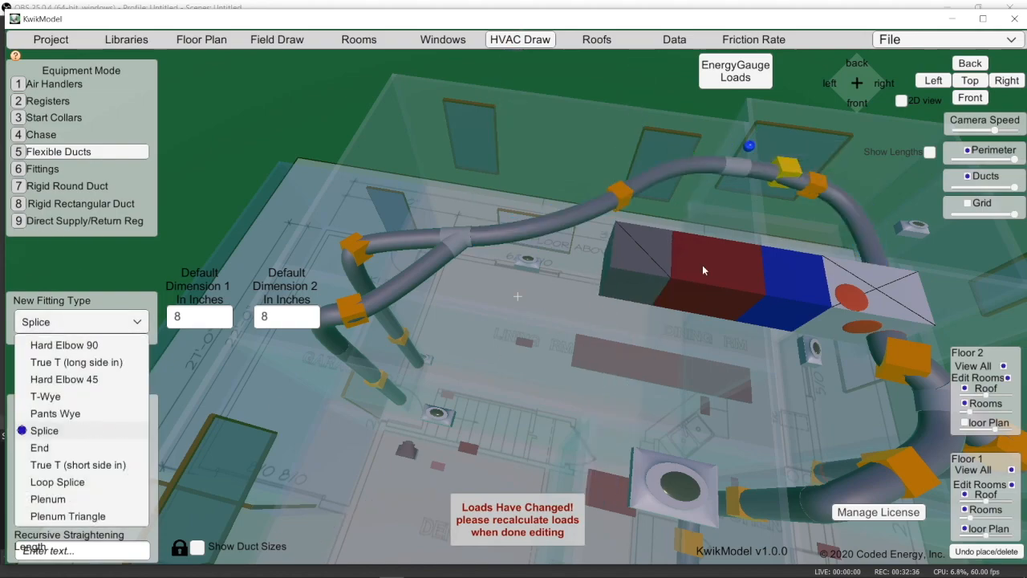
Move the bend of the flexible duct between the splice and the air handler outward
click(809, 171)
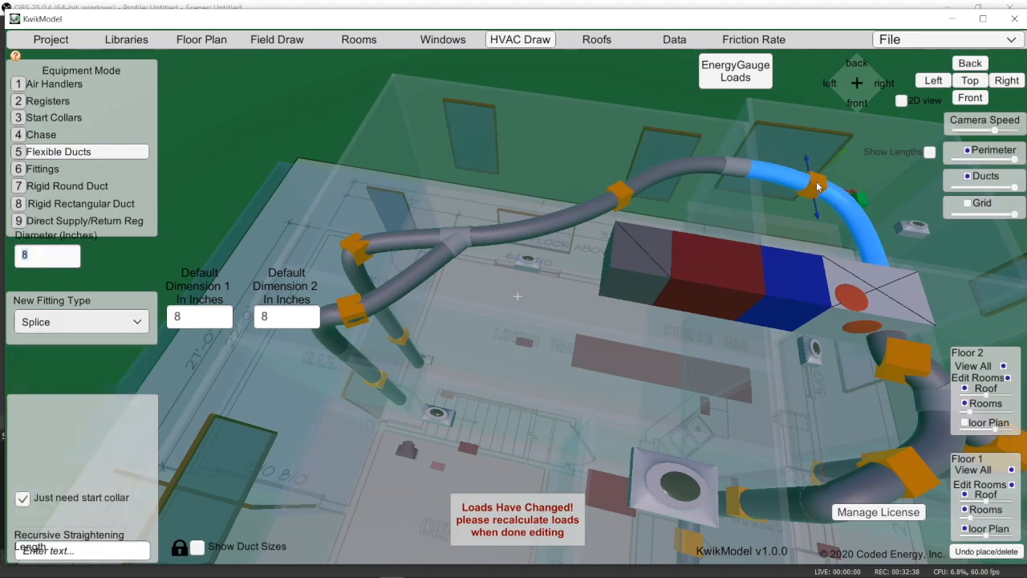
click(736, 181)
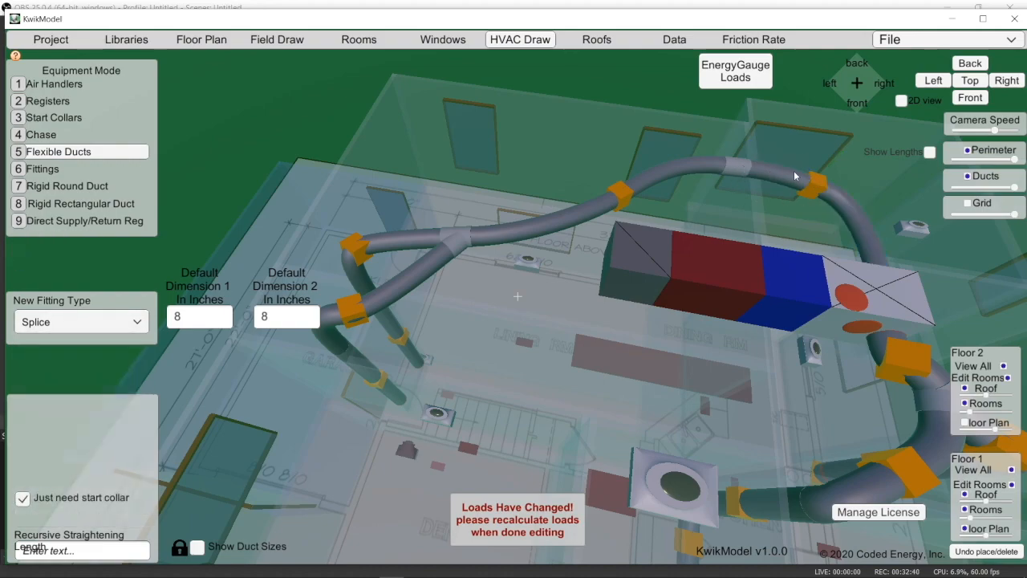
mouse_move(816, 187)
mouse_down()
mouse_move(857, 191)
mouse_move(835, 186)
mouse_up()
middle_drag(835, 186, 789, 228)
click(869, 291)
Delete one of the two unused start collars on the near side of the air handler's plenum and nudge the remaining one
middle_drag(869, 290, 623, 408)
scroll(622, 402, down, 5)
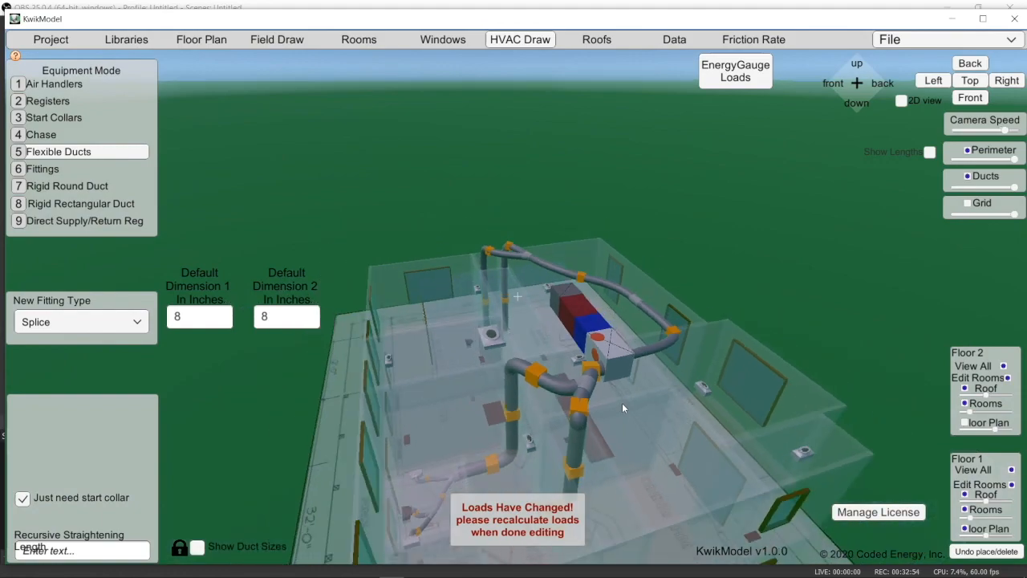
middle_drag(562, 447, 665, 361)
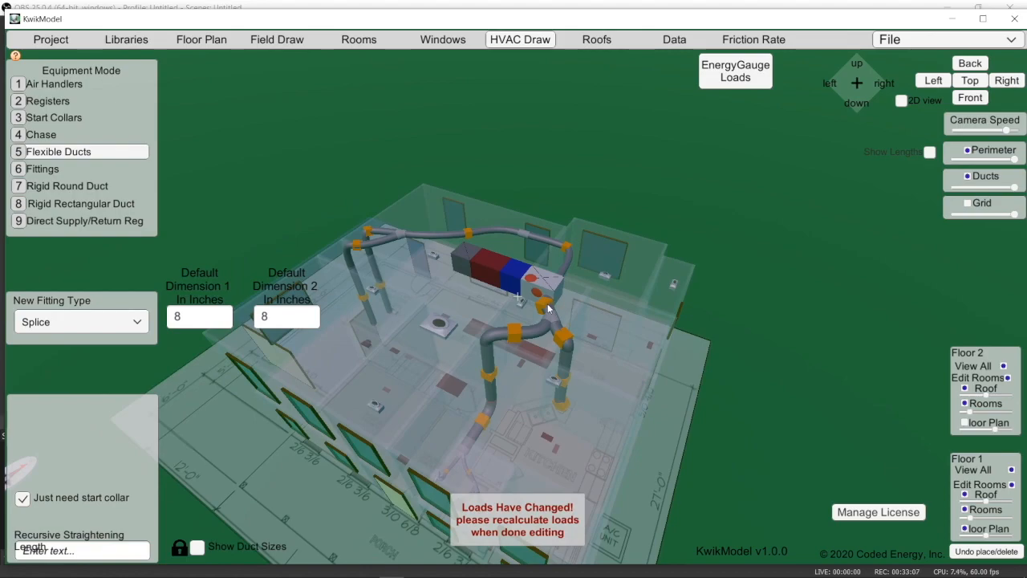
middle_drag(548, 301, 624, 370)
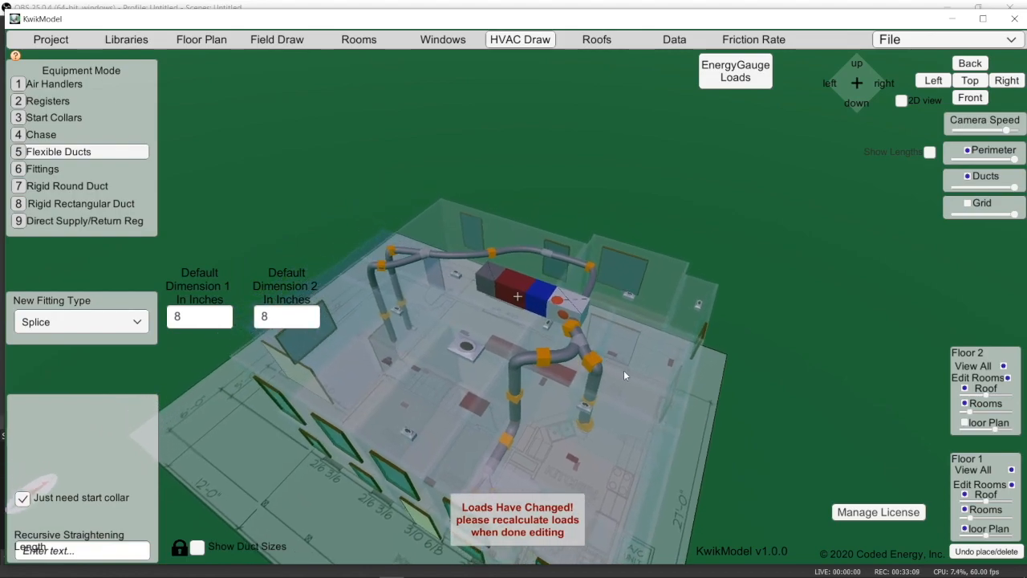
middle_drag(479, 418, 564, 402)
click(562, 323)
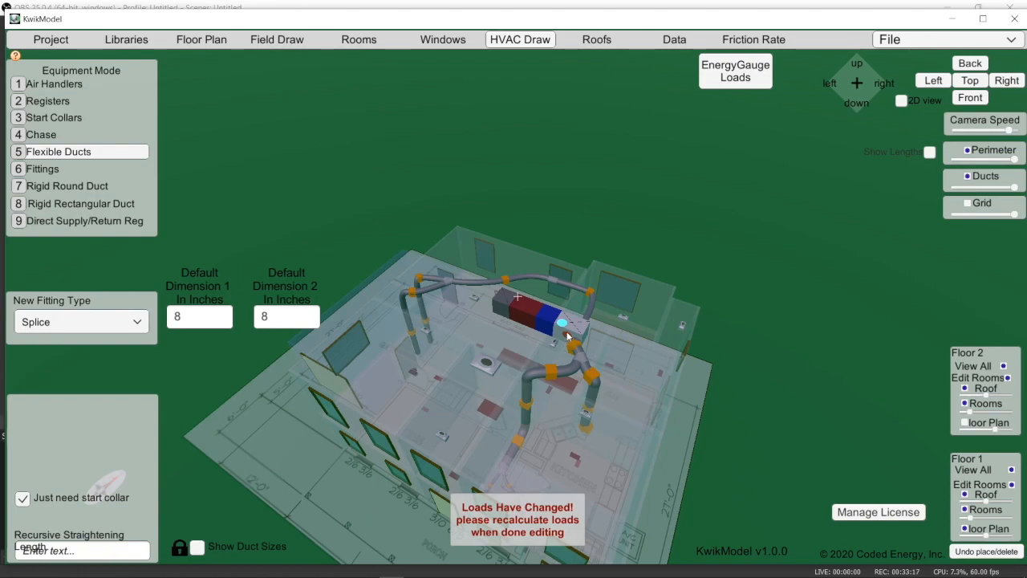
key(3)
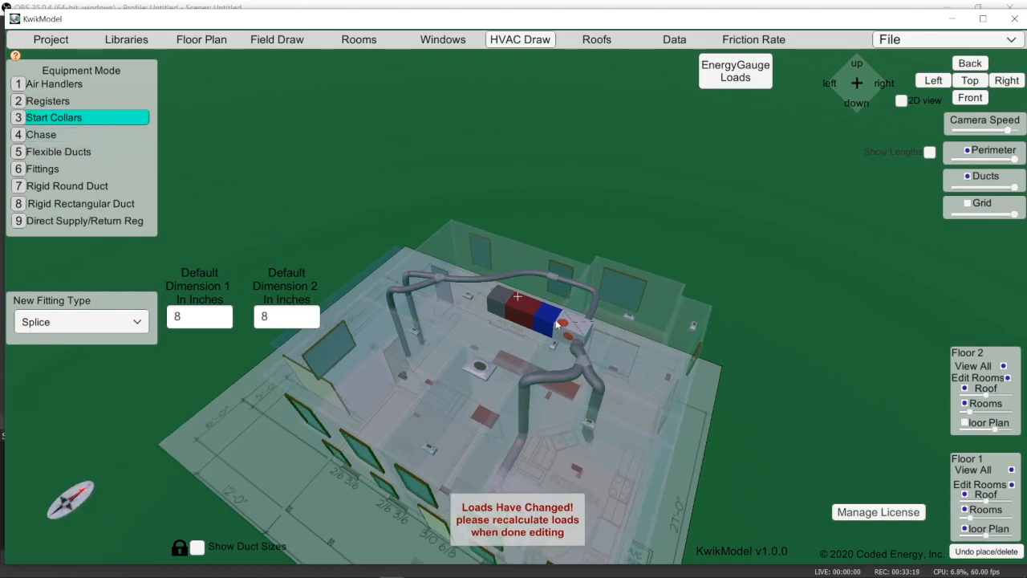
scroll(562, 326, up, 2)
click(571, 329)
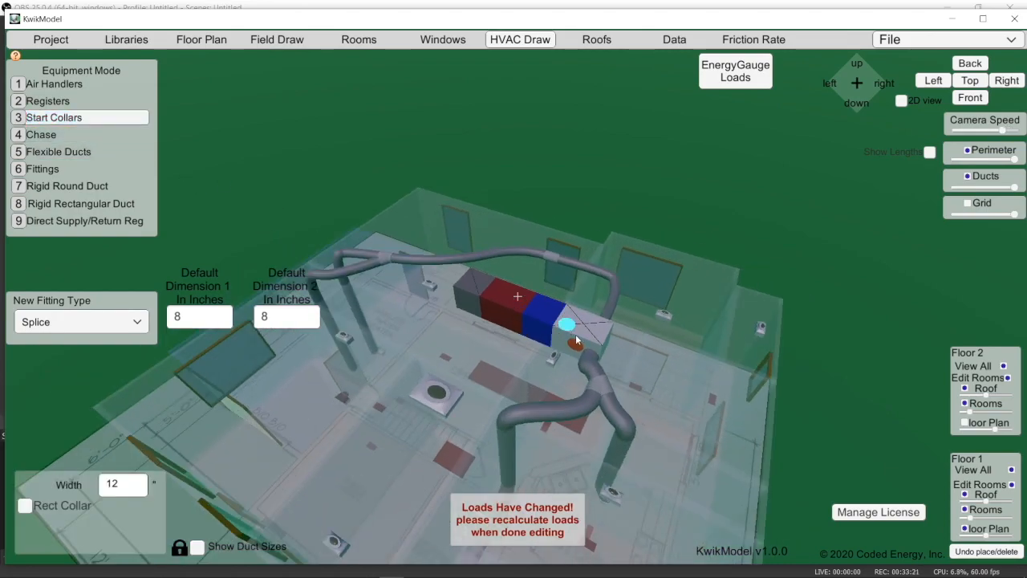
key(Delete)
drag(579, 348, 572, 345)
Display the Floor 2 floor plan, with the model viewed from the master bedroom side
scroll(601, 402, down, 3)
middle_drag(545, 423, 504, 421)
right_drag(821, 413, 456, 284)
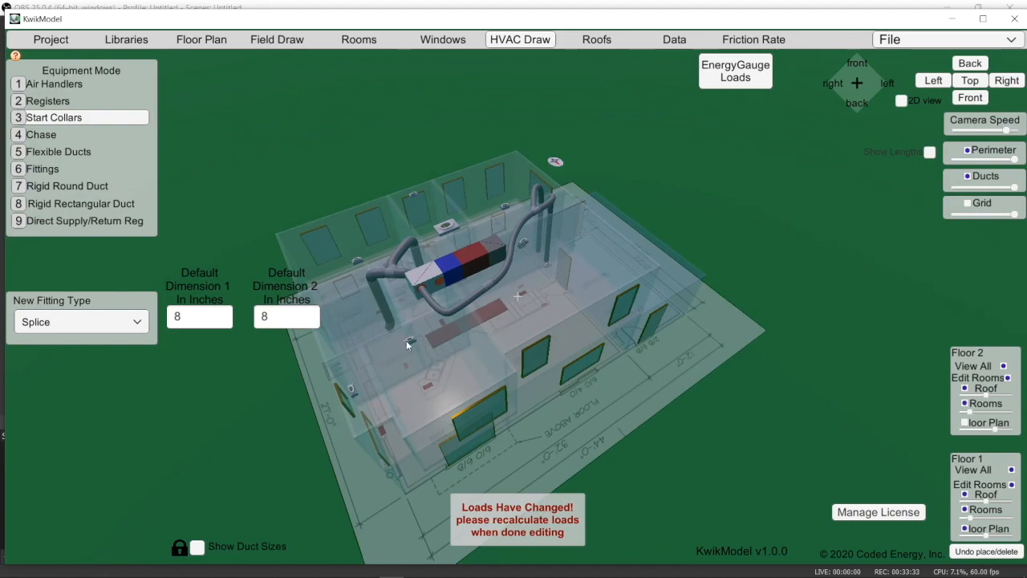
click(966, 422)
Draw a flexible duct from the free collar on the plenum's master bedroom side to the register above the stairs and pull its midpoint outward
middle_drag(538, 338, 727, 407)
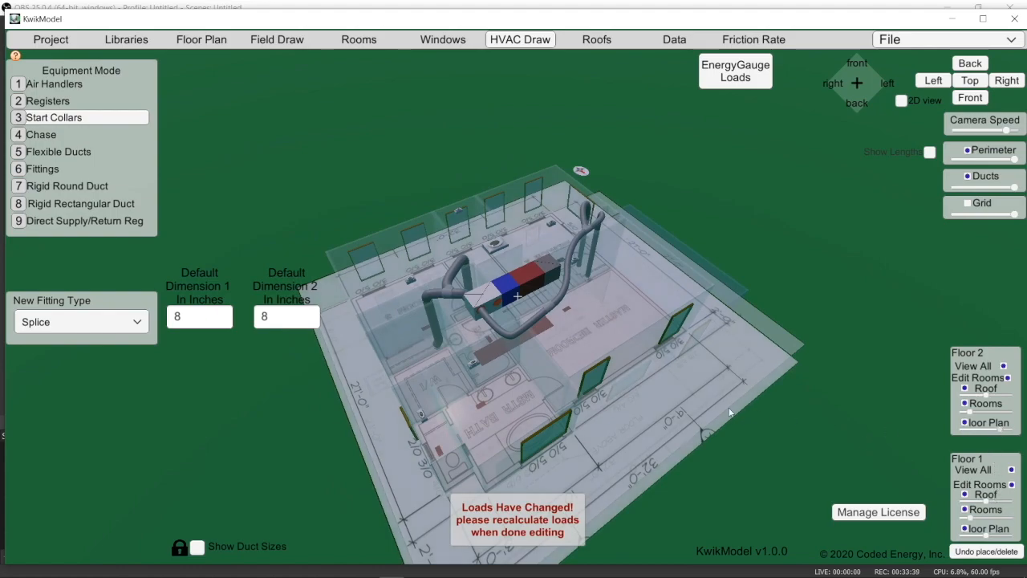
scroll(526, 378, up, 3)
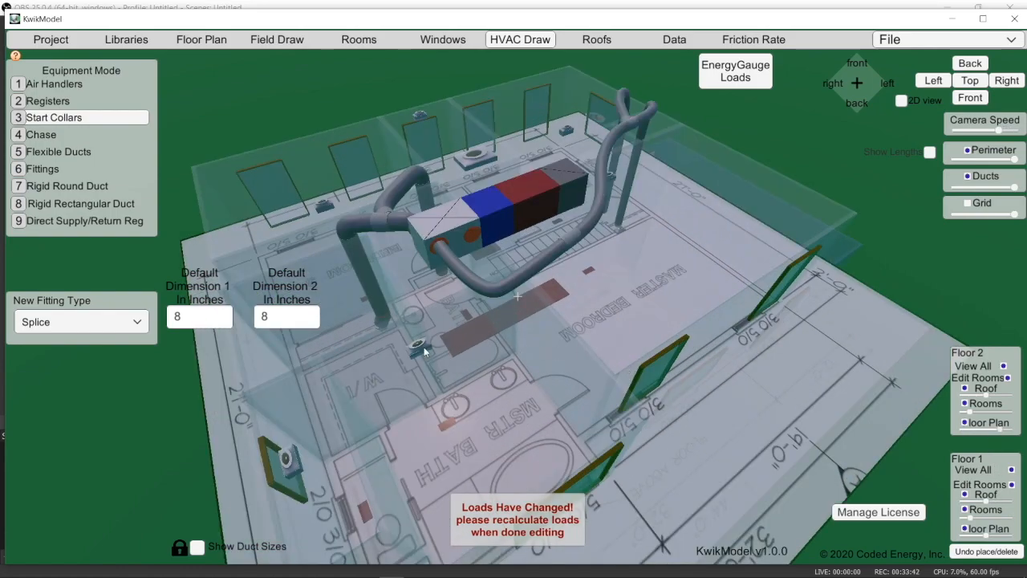
middle_drag(534, 302, 690, 337)
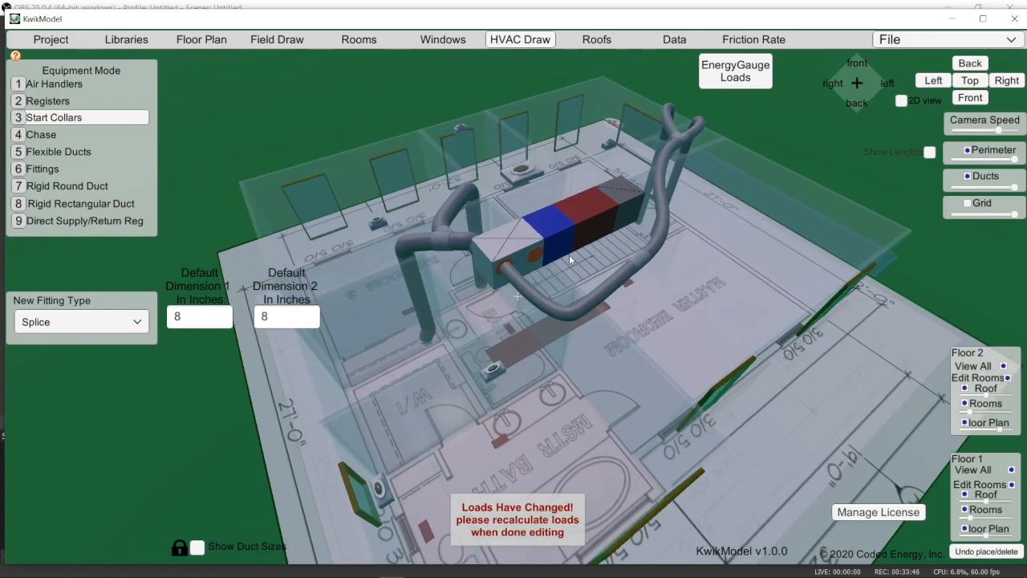
middle_drag(748, 305, 553, 321)
right_drag(670, 316, 577, 313)
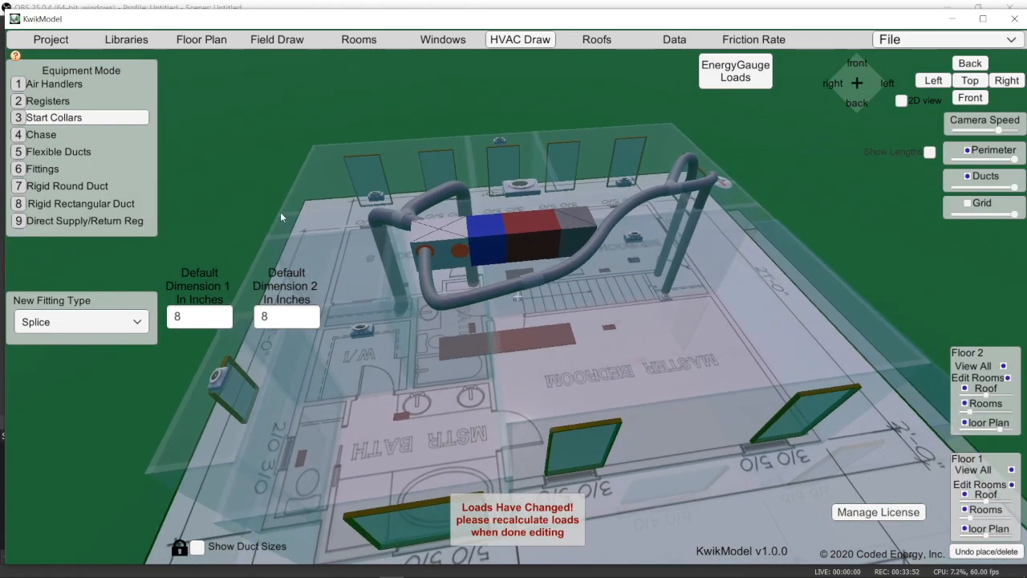
key(6)
key(5)
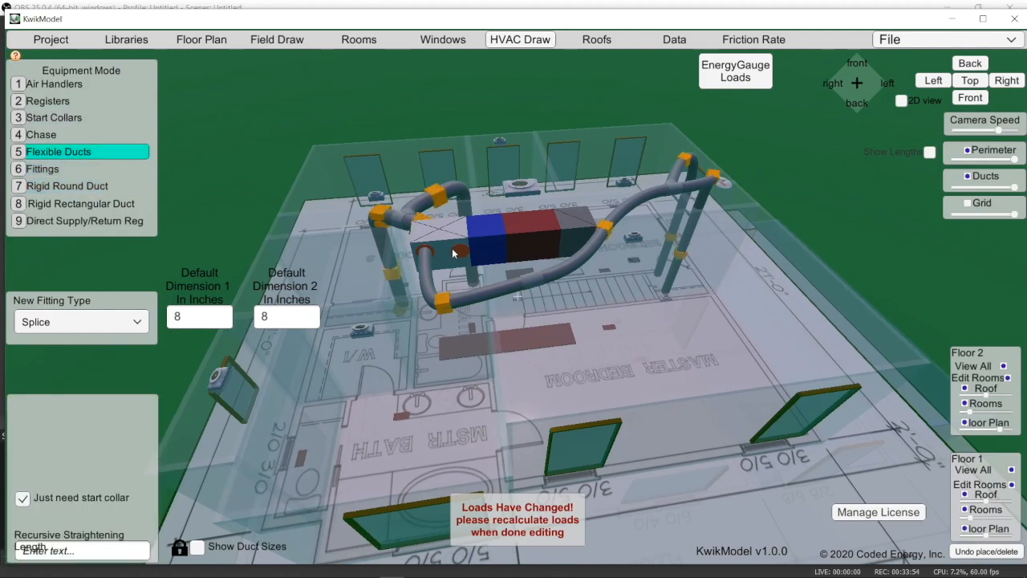
click(650, 256)
mouse_move(548, 255)
mouse_down()
mouse_move(529, 302)
mouse_move(545, 263)
mouse_up()
mouse_move(552, 271)
right_down()
mouse_move(568, 299)
mouse_move(553, 260)
right_up()
drag(539, 258, 560, 323)
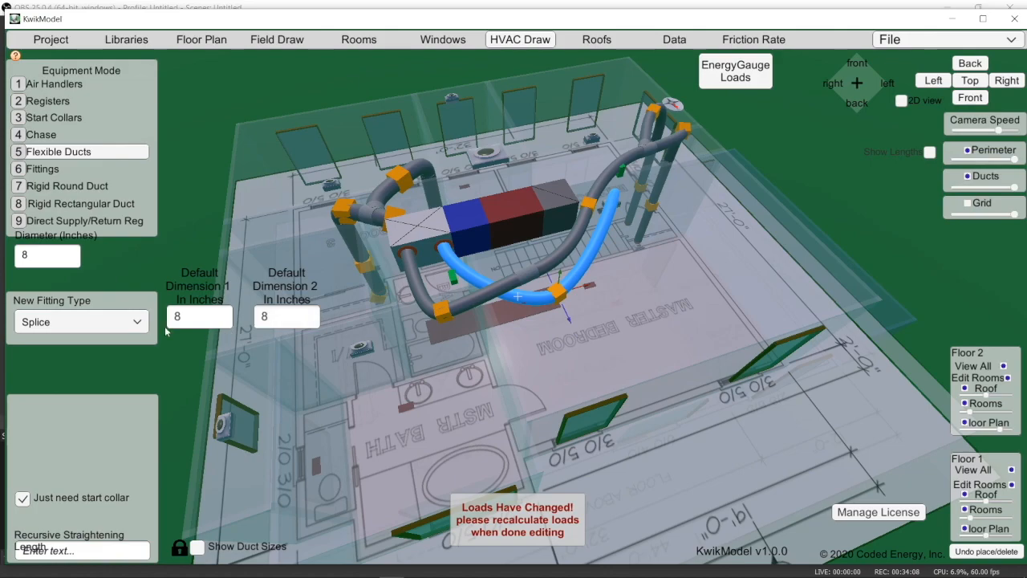
Insert a Splice at the new duct's midpoint and a T-Wye in the section between the splice and the air handler
key(s)
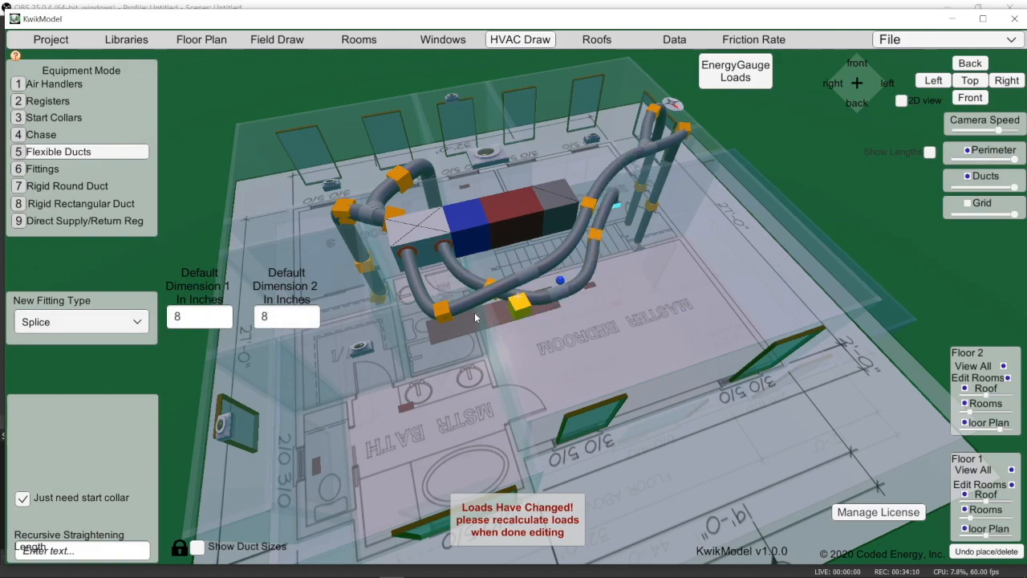
click(490, 288)
click(100, 331)
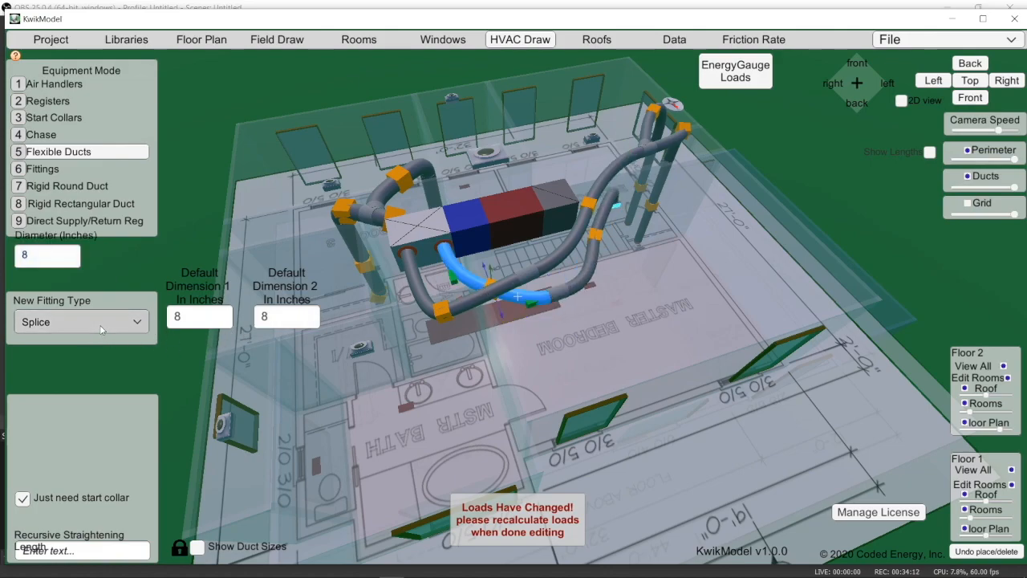
click(80, 396)
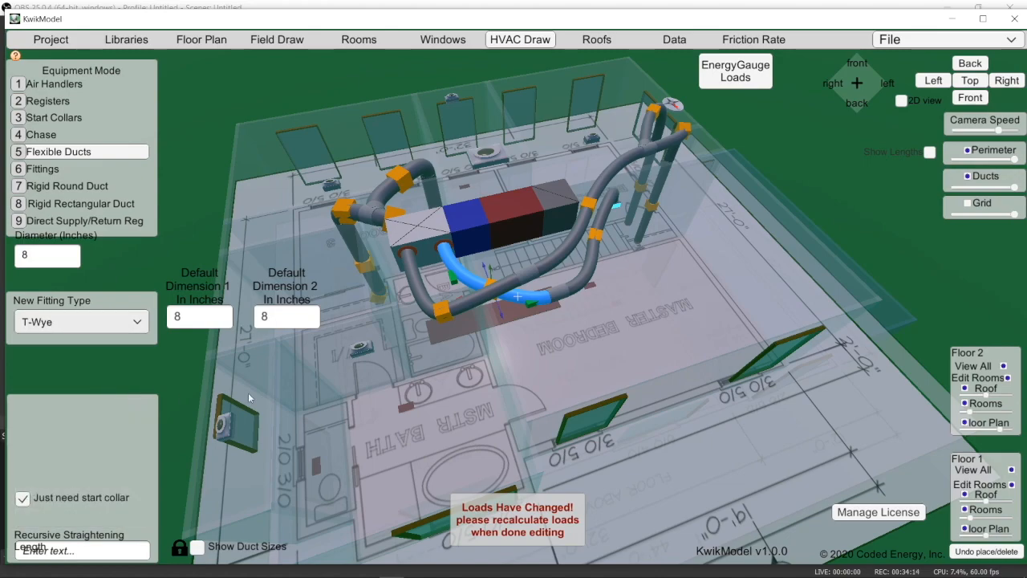
key(space)
middle_drag(519, 325, 606, 405)
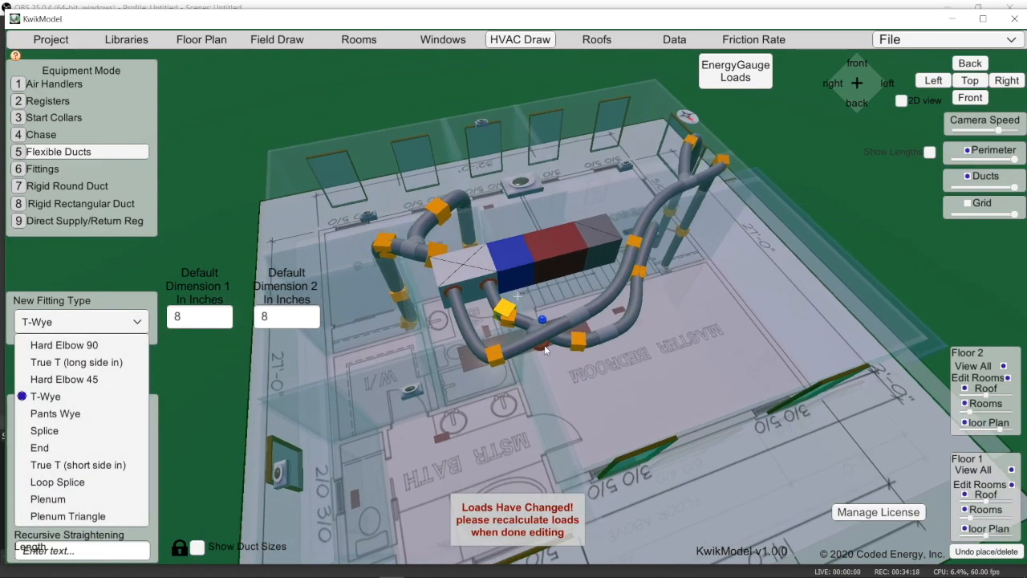
click(518, 392)
Run a flexible duct from the new T-Wye's open branch to the register by the walk-in closet
key(6)
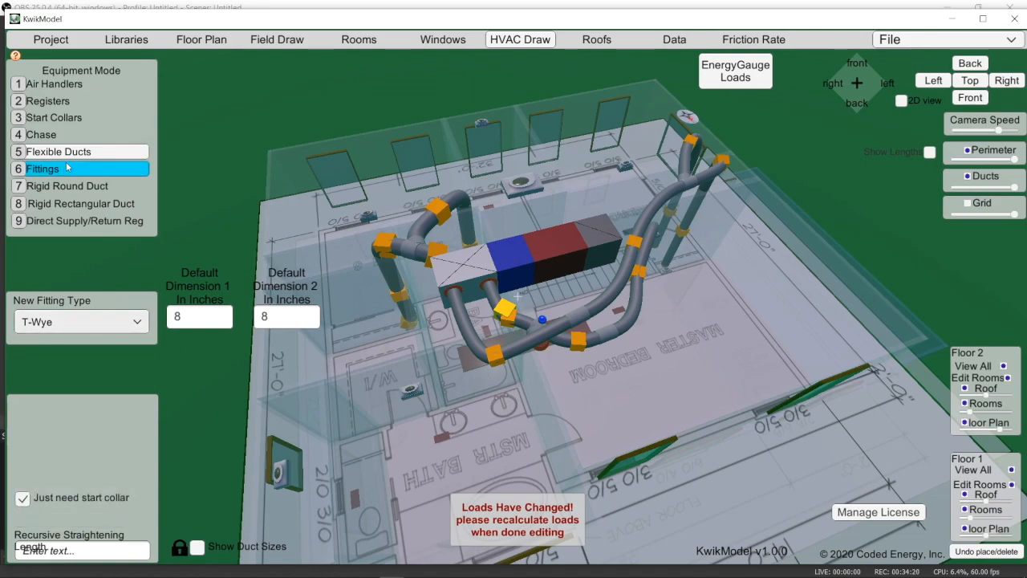
key(5)
click(542, 348)
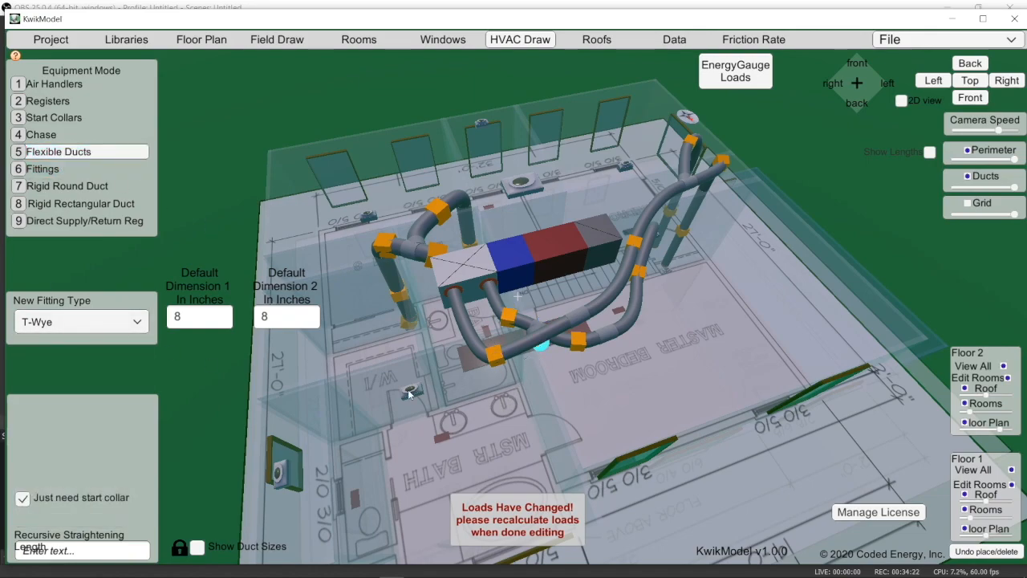
click(410, 395)
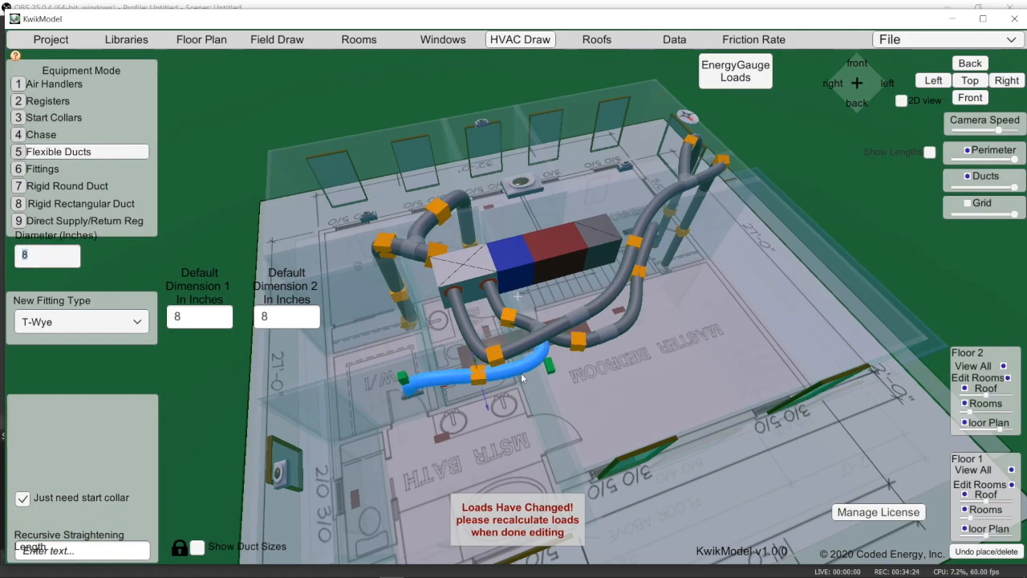
Insert a second T-Wye in the walk-in closet duct and connect its branch to the register beside the 2/0 3/0 window
click(483, 377)
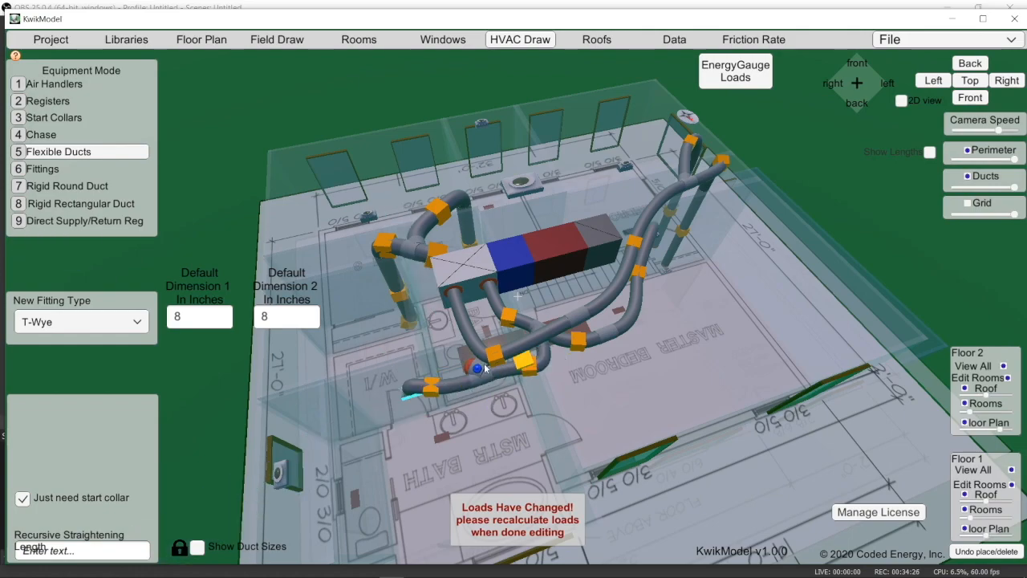
click(481, 391)
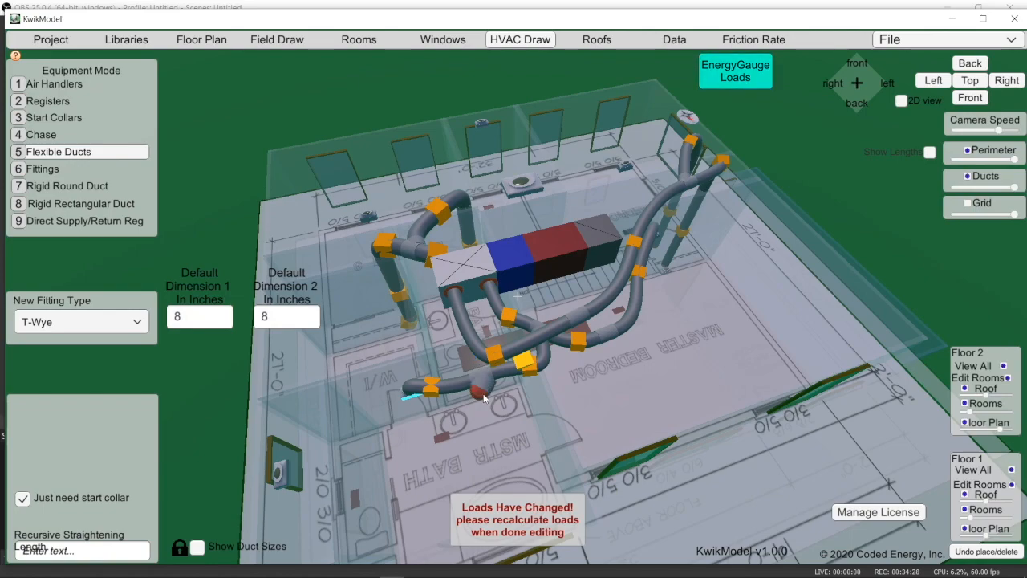
click(290, 478)
click(527, 432)
right_drag(542, 431, 436, 353)
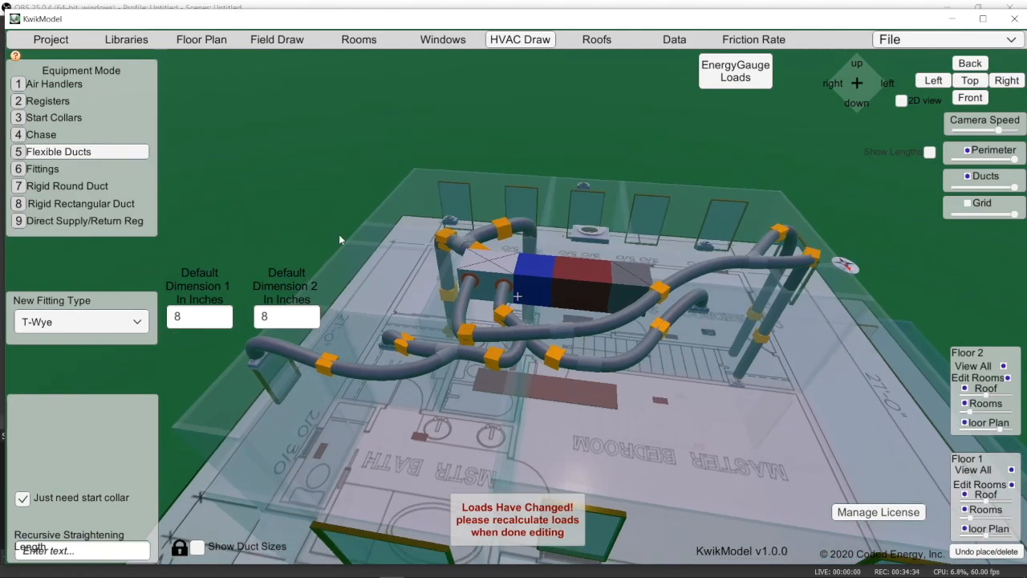
Examine how the new ducts sit relative to the second-floor room boxes in Rooms mode
click(361, 40)
middle_drag(558, 414, 632, 393)
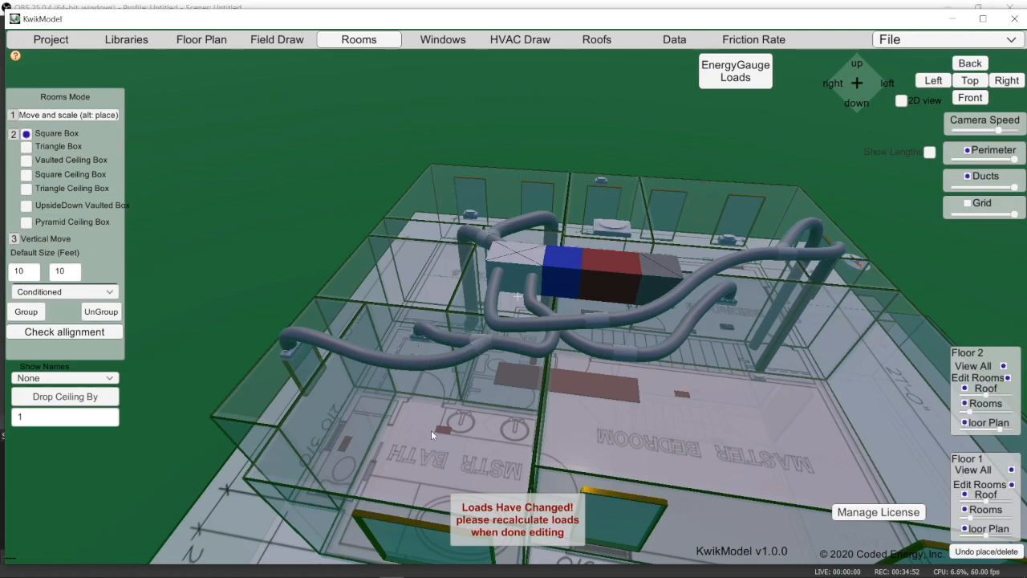
right_drag(401, 395, 500, 382)
right_drag(482, 266, 478, 301)
right_drag(418, 212, 429, 189)
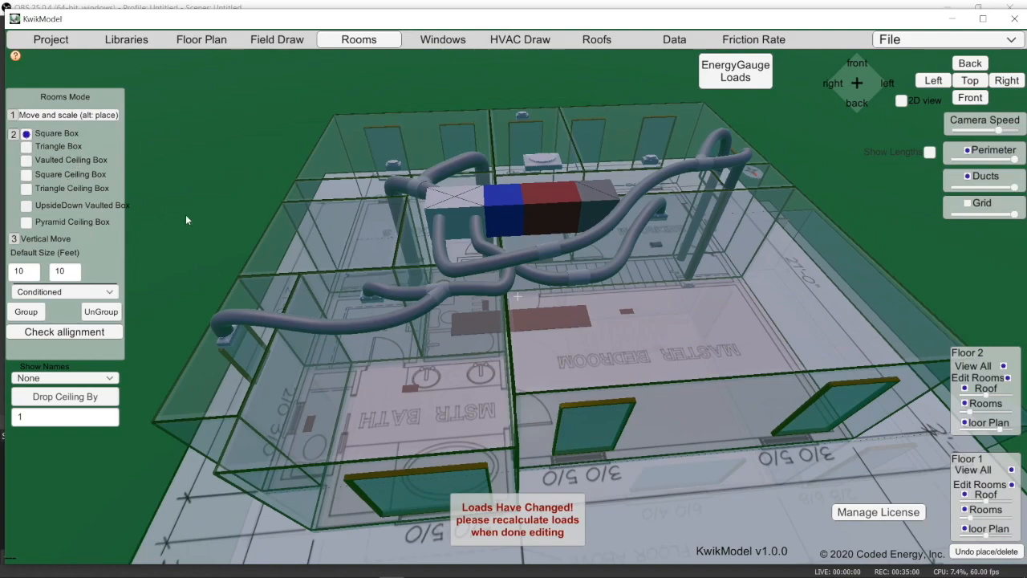
Shift the two start collars on the plenum's master bedroom side closer together
click(505, 41)
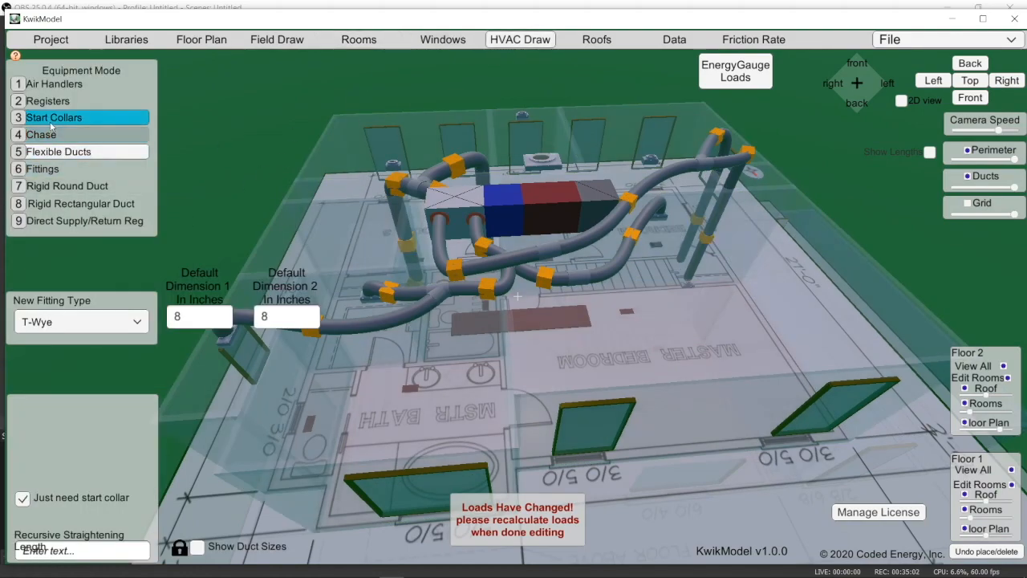
click(80, 117)
click(443, 227)
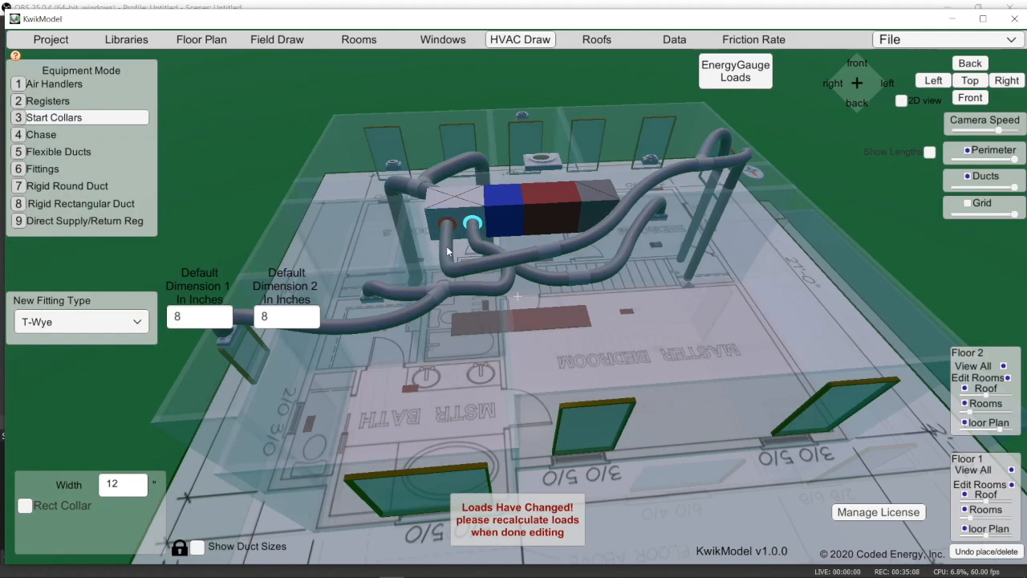
Draw a flexible duct from the plenum's unused front collar to the Bedroom 2 register and move its midpoint closer to the collar
right_drag(443, 250, 657, 485)
right_drag(562, 387, 491, 434)
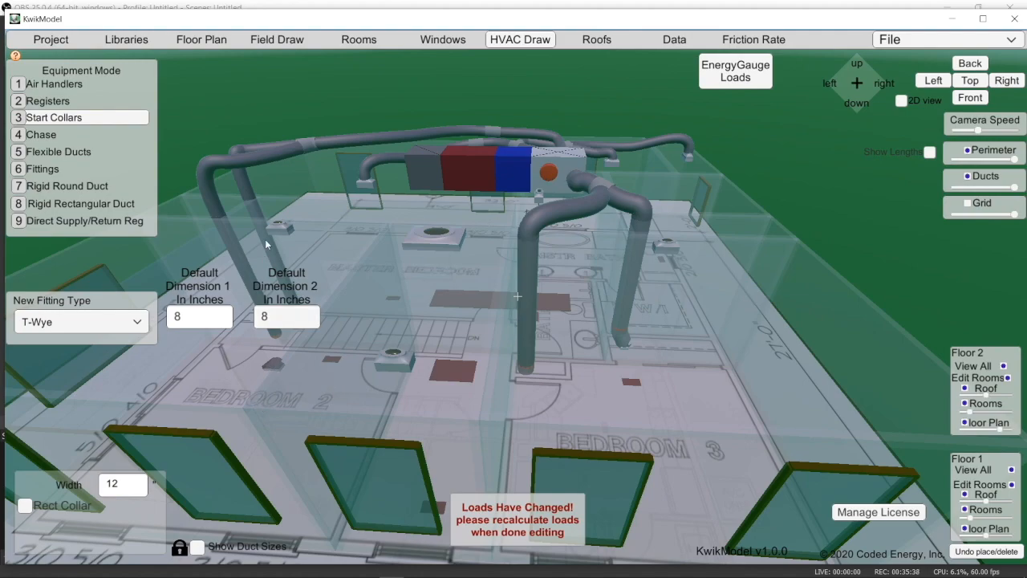
click(548, 172)
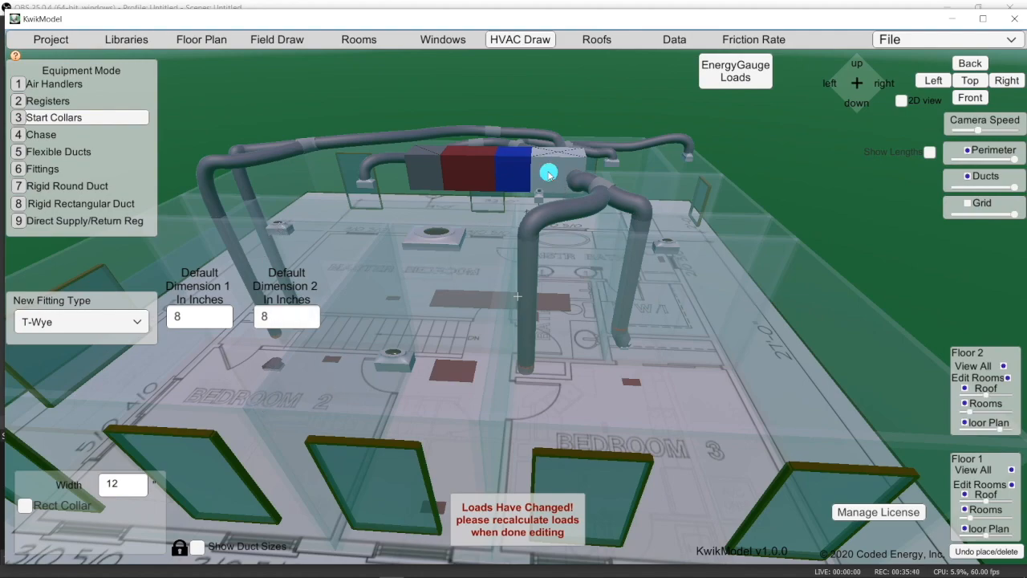
click(58, 151)
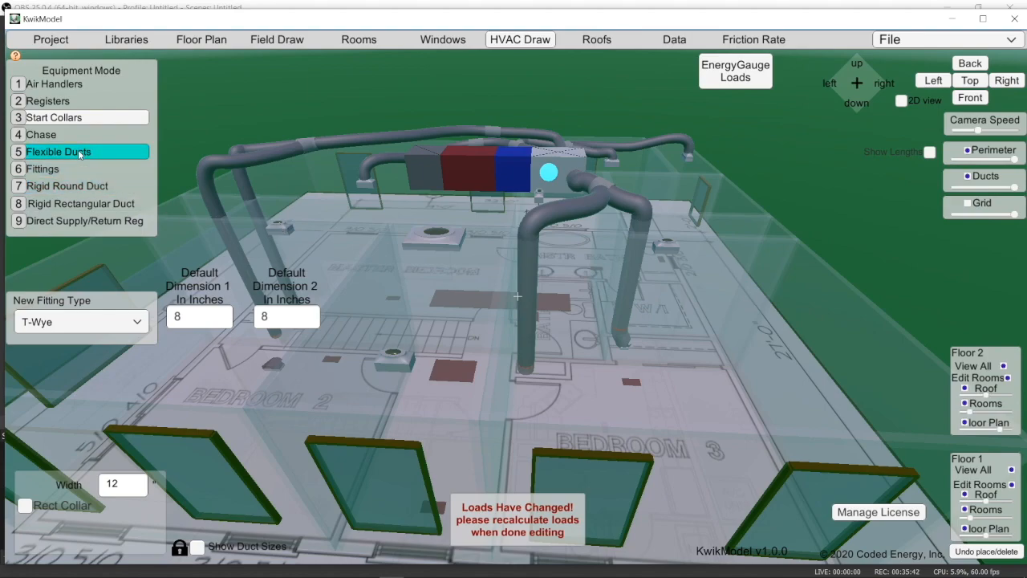
click(548, 174)
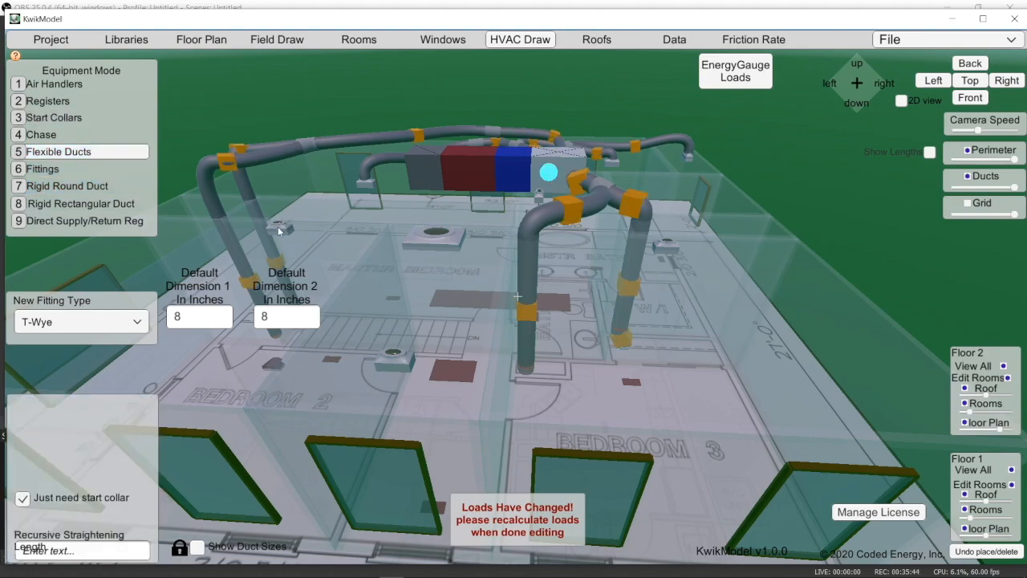
click(276, 227)
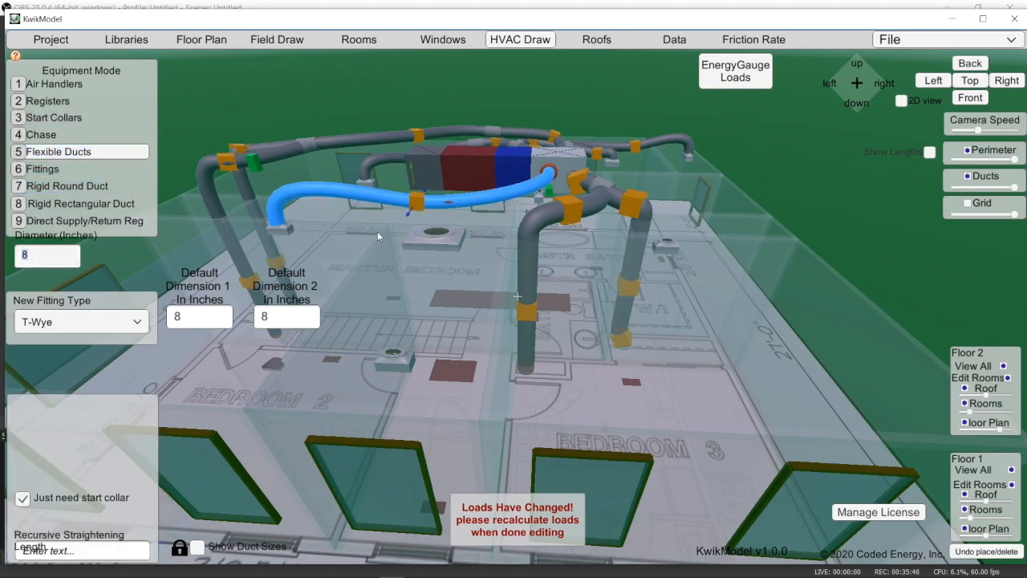
drag(420, 210, 468, 207)
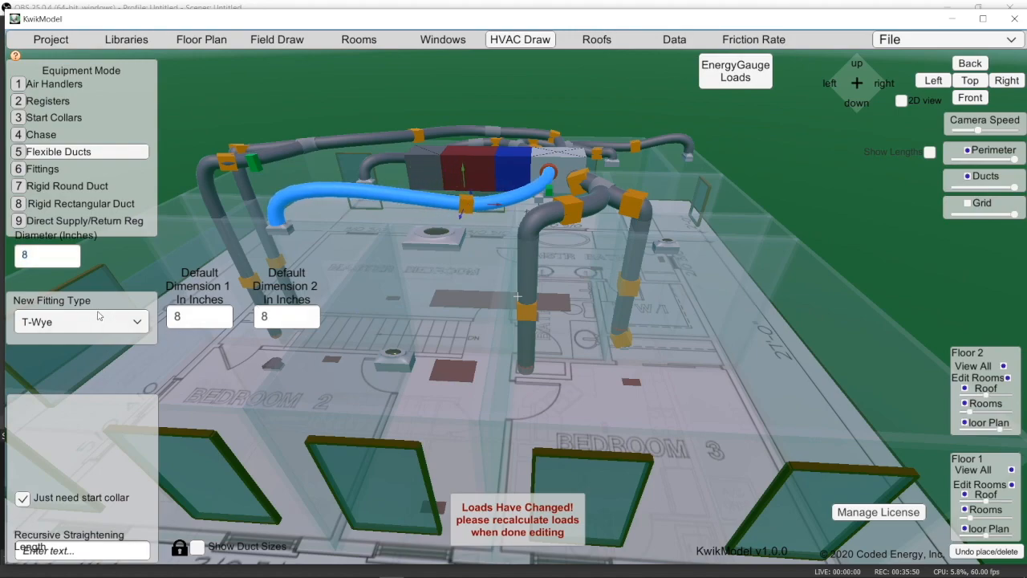
Insert a T-Wye at the Bedroom 2 duct's midpoint and rotate its open branch toward the bedroom window wall
key(f)
key(Right)
key(Right)
key(Right)
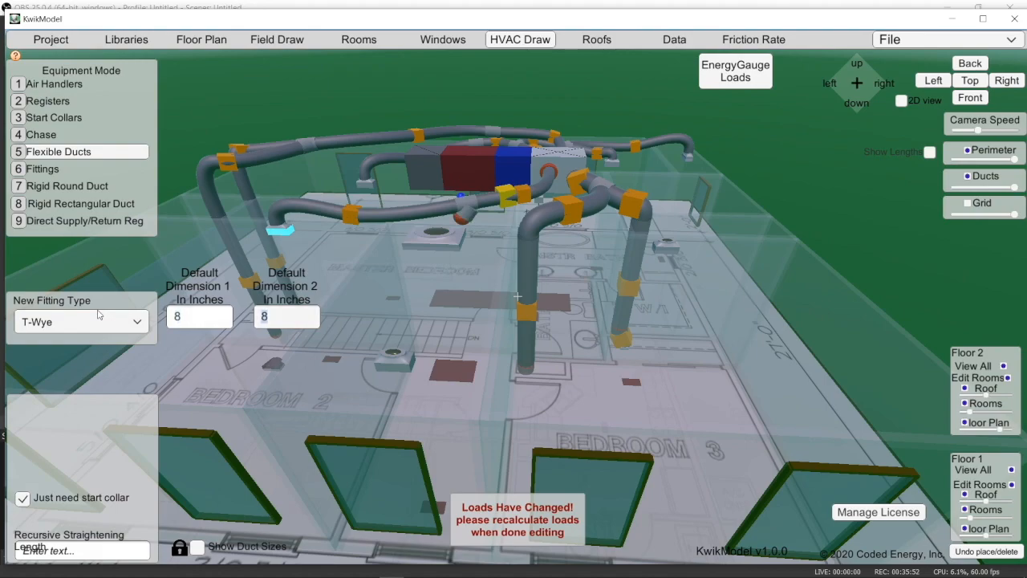
key(Right)
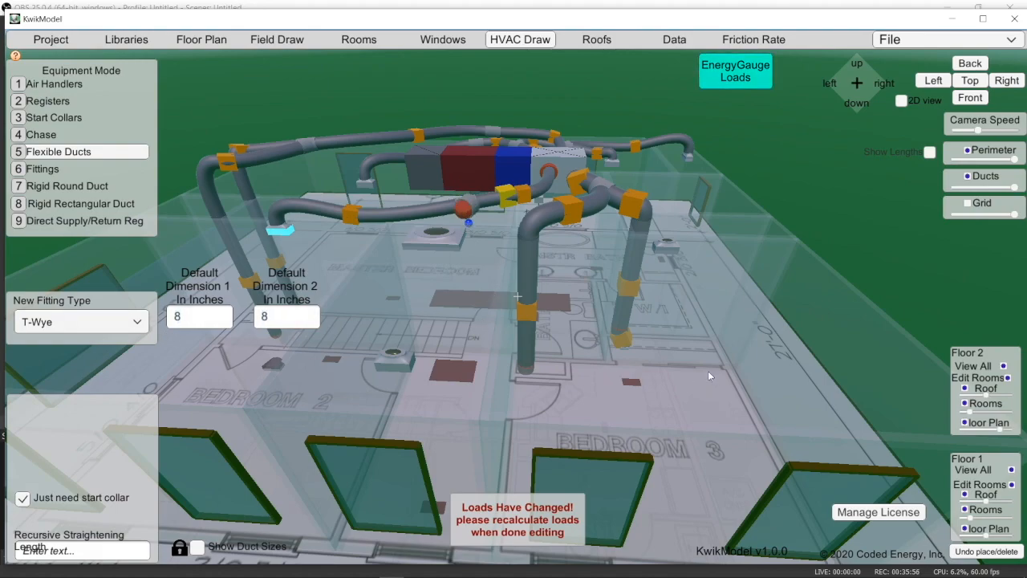
Draw a flexible duct from the open branch of the Bedroom 2 duct's T-Wye to the Bedroom 3 register and shift its midpoint toward the T-Wye
click(464, 211)
click(665, 242)
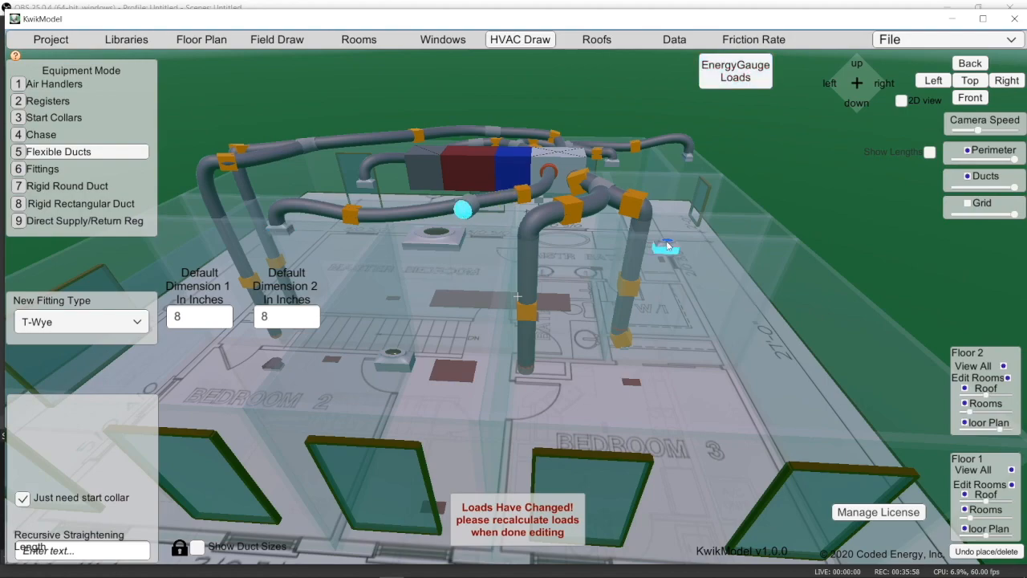
click(666, 246)
drag(554, 238, 501, 233)
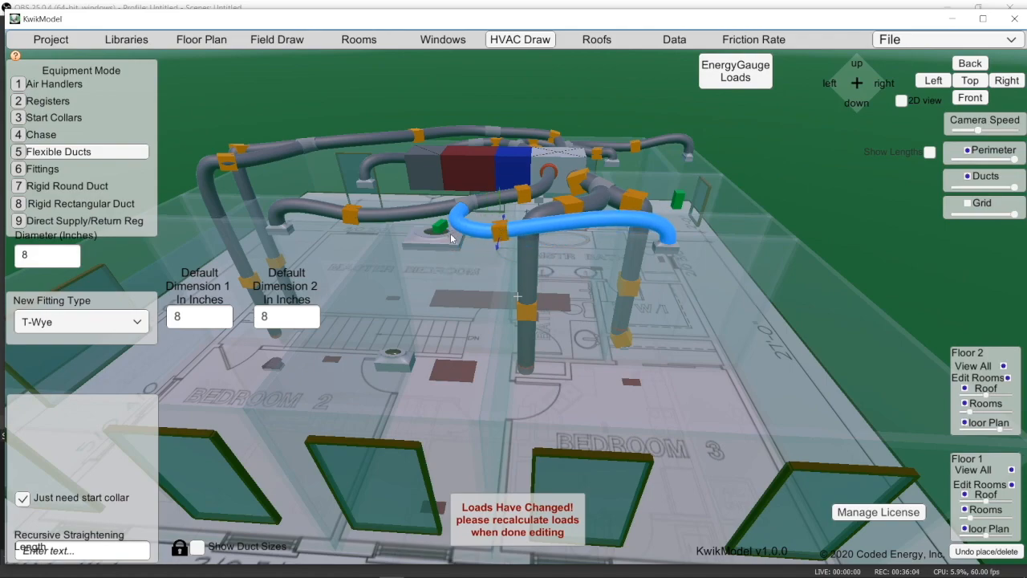
Insert a T-Wye at the Bedroom 3 duct's midpoint and connect its open branch with a flexible duct to the front register between the bedrooms
click(501, 236)
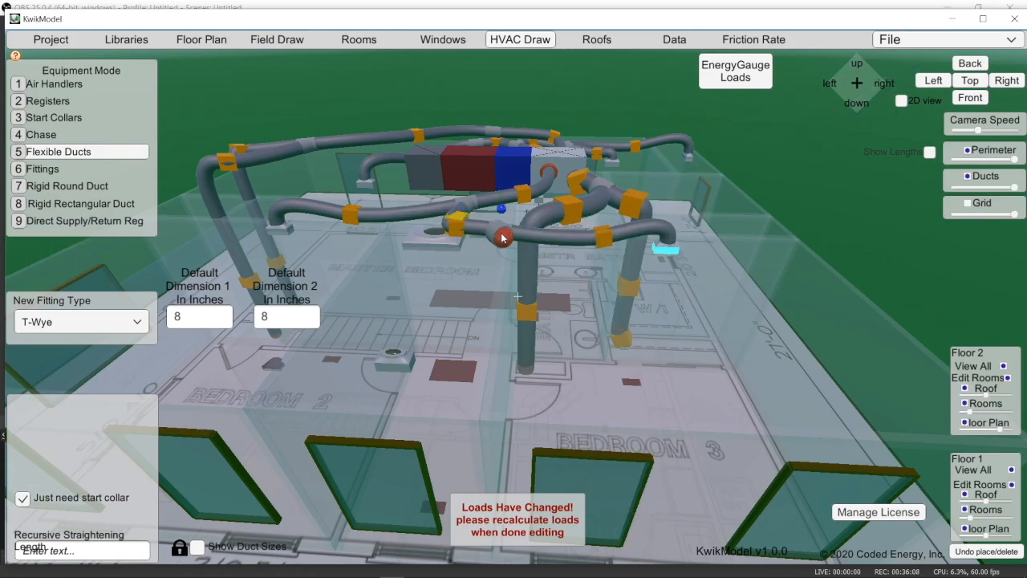
click(501, 237)
click(398, 354)
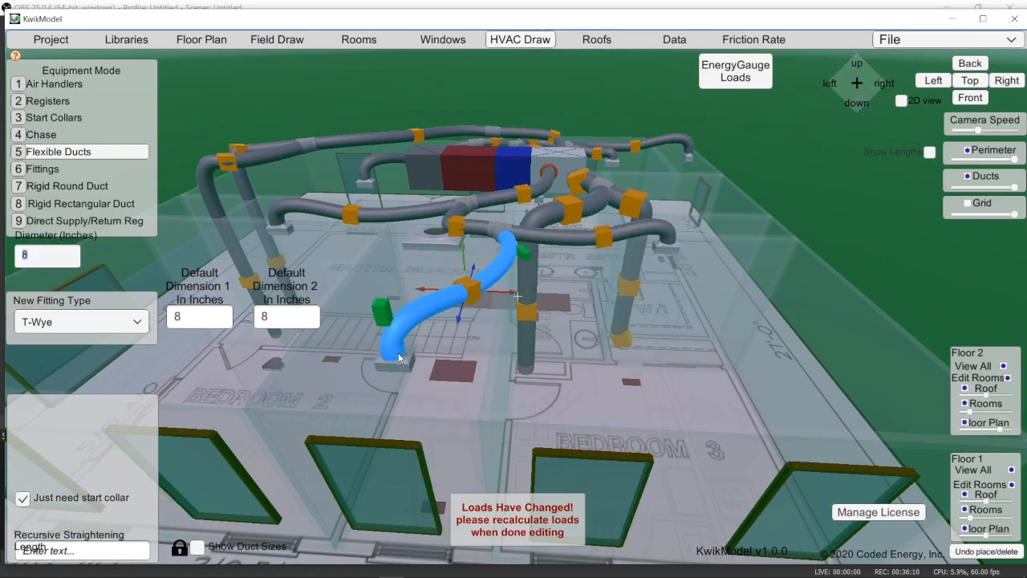
Delete the run branching off the Bedroom 2 duct's T-Wye, including the linking duct, the second T-Wye and its attached ducts
right_drag(557, 298, 585, 309)
middle_drag(584, 309, 710, 552)
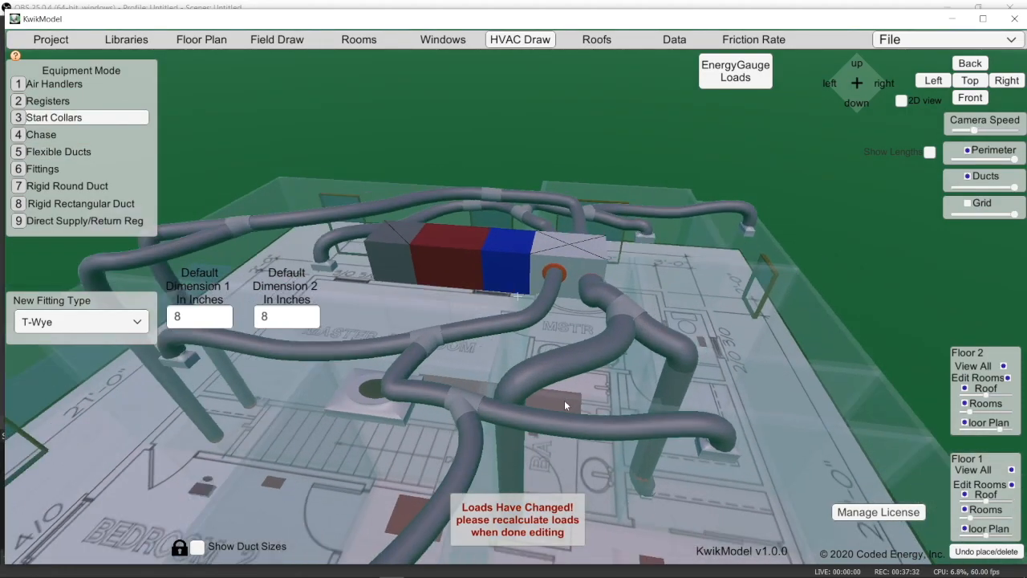
middle_drag(562, 413, 555, 385)
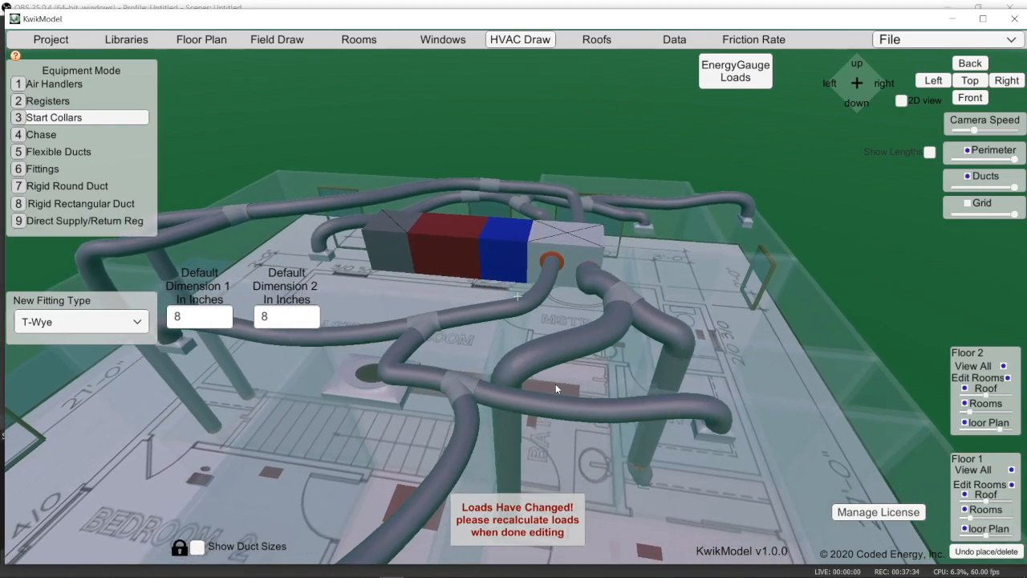
scroll(551, 391, down, 2)
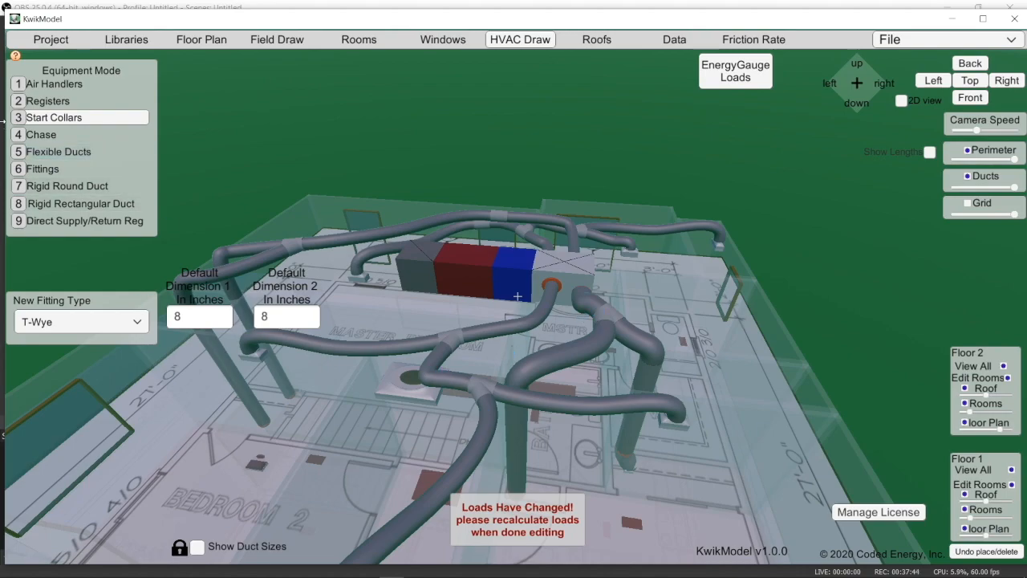
key(5)
click(426, 377)
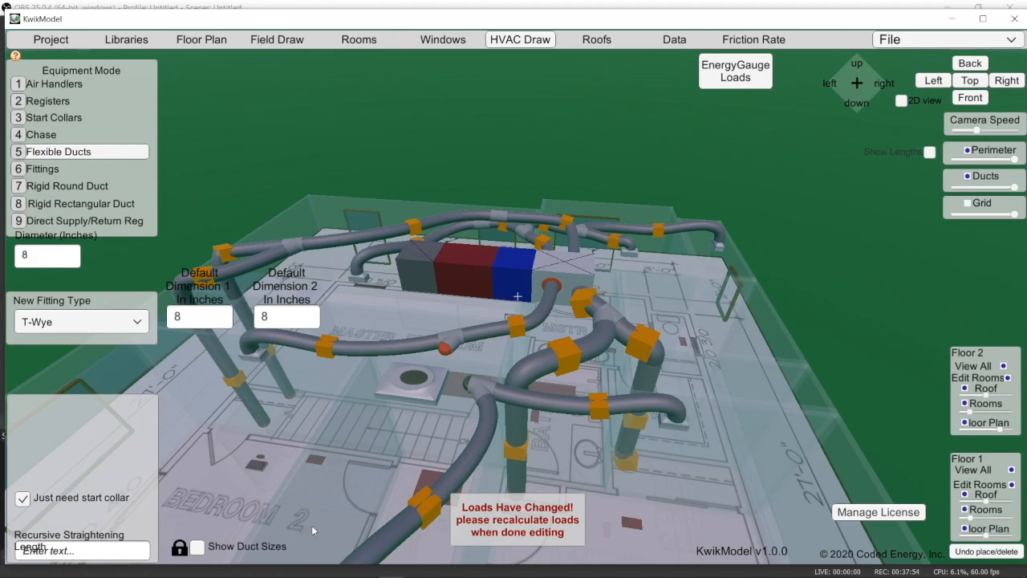
click(479, 392)
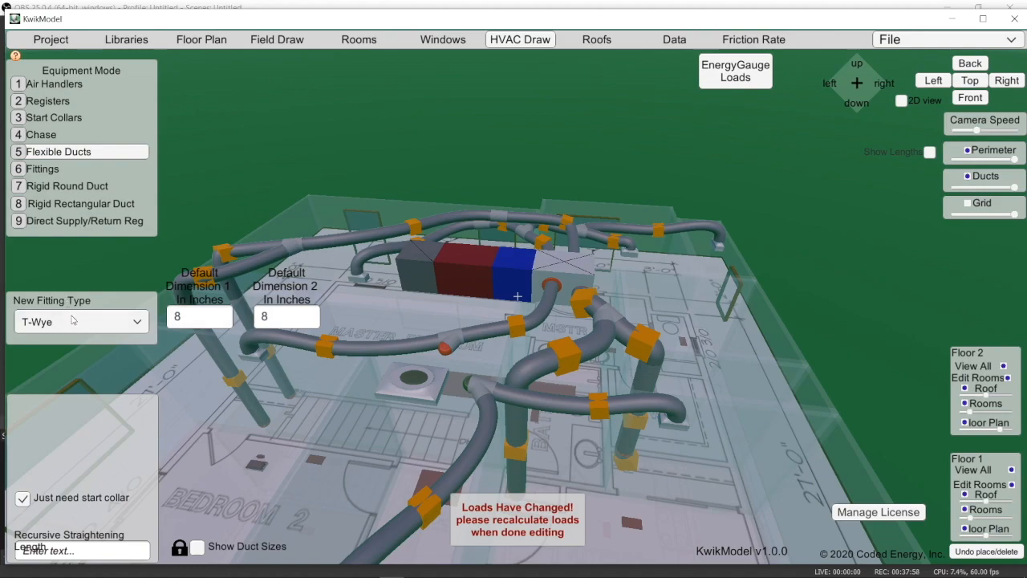
click(72, 169)
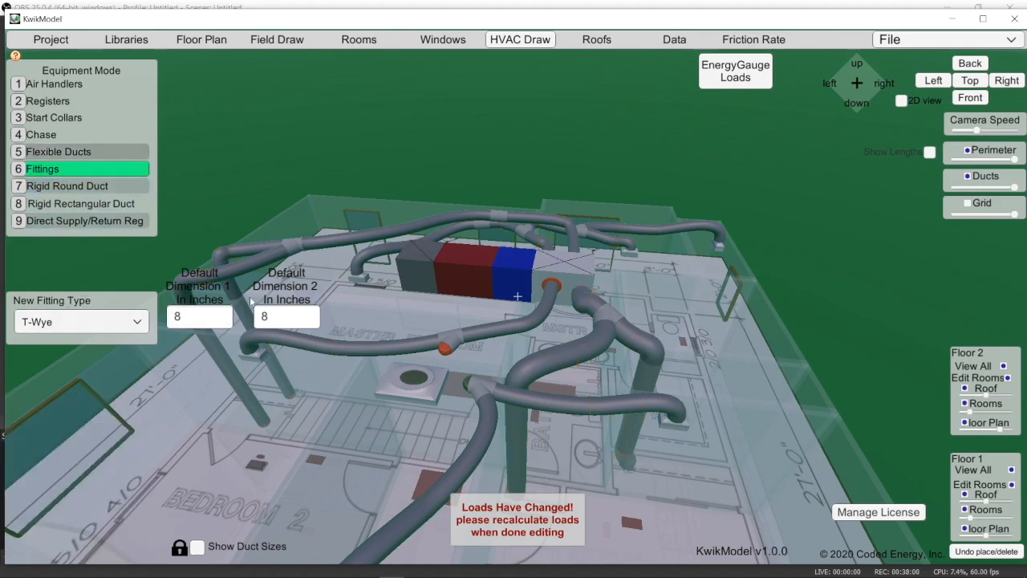
click(489, 387)
key(Delete)
Draw a flexible duct from the open branch of the Bedroom 2 duct's T-Wye directly to the front register between Bedroom 2 and Bedroom 3
middle_drag(453, 465, 557, 308)
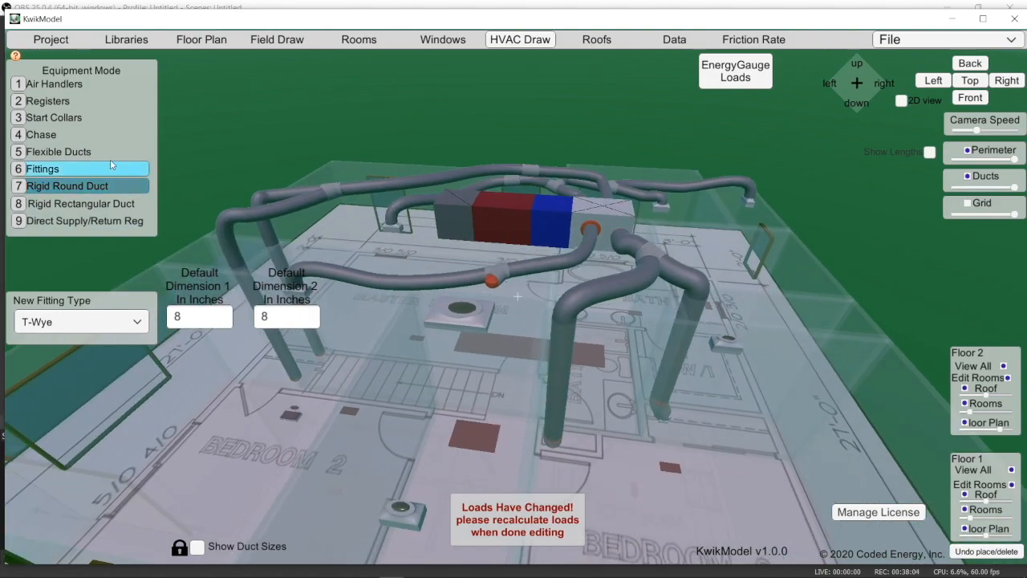
key(5)
click(492, 281)
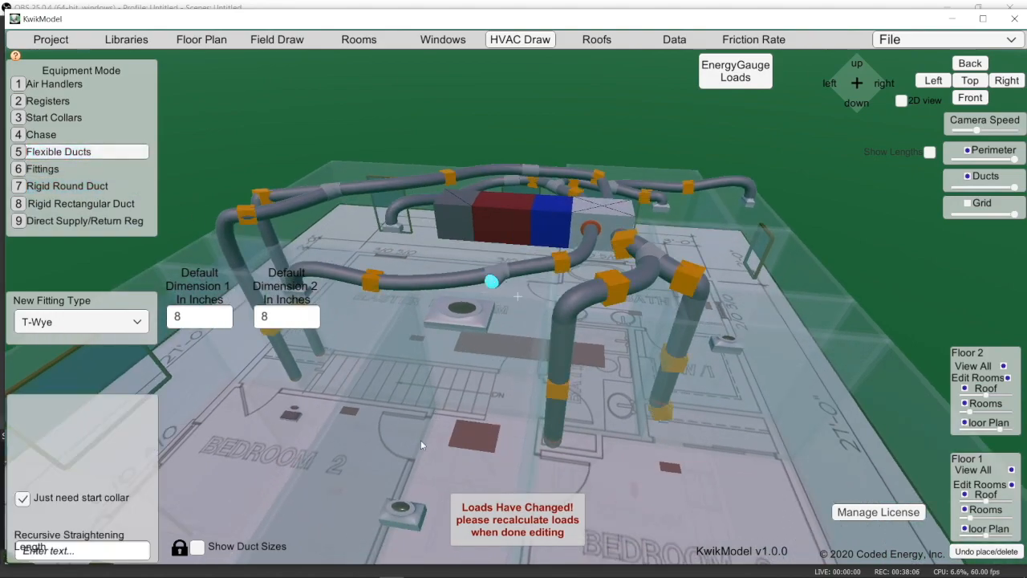
click(401, 506)
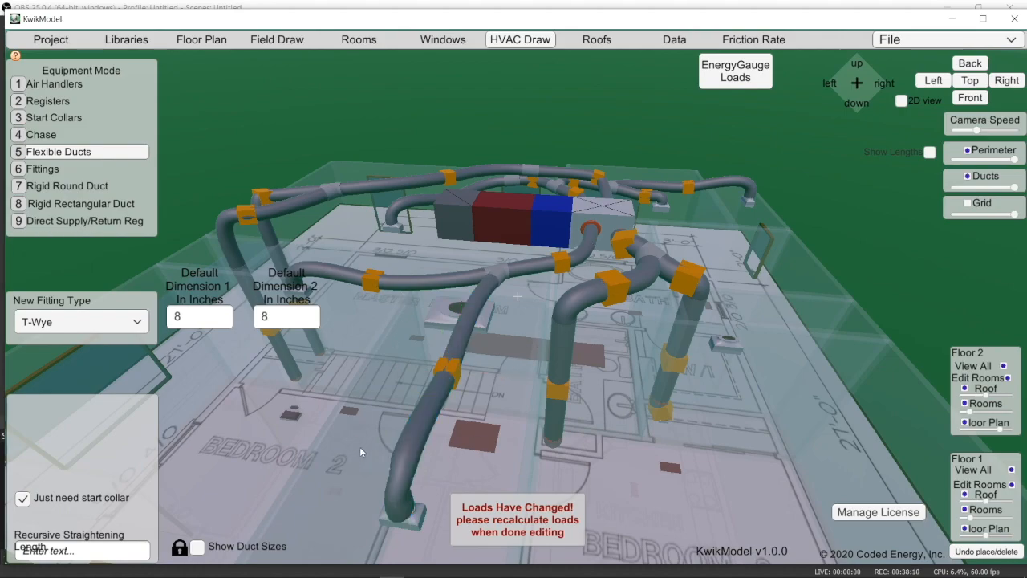
Shift the Bedroom 2 duct's start collar toward the air handler and place a new start collar beside it on the plenum
key(3)
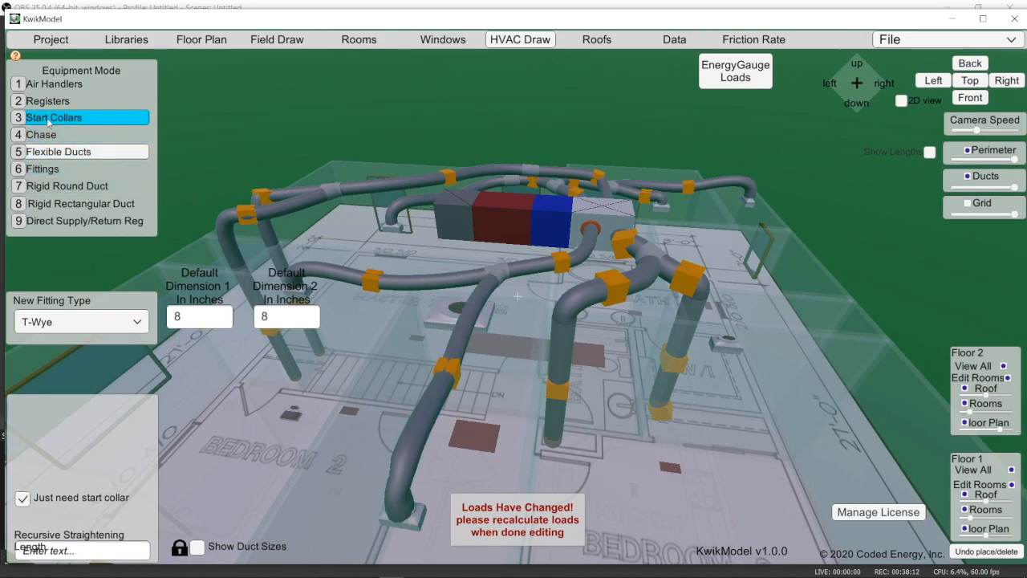
click(590, 230)
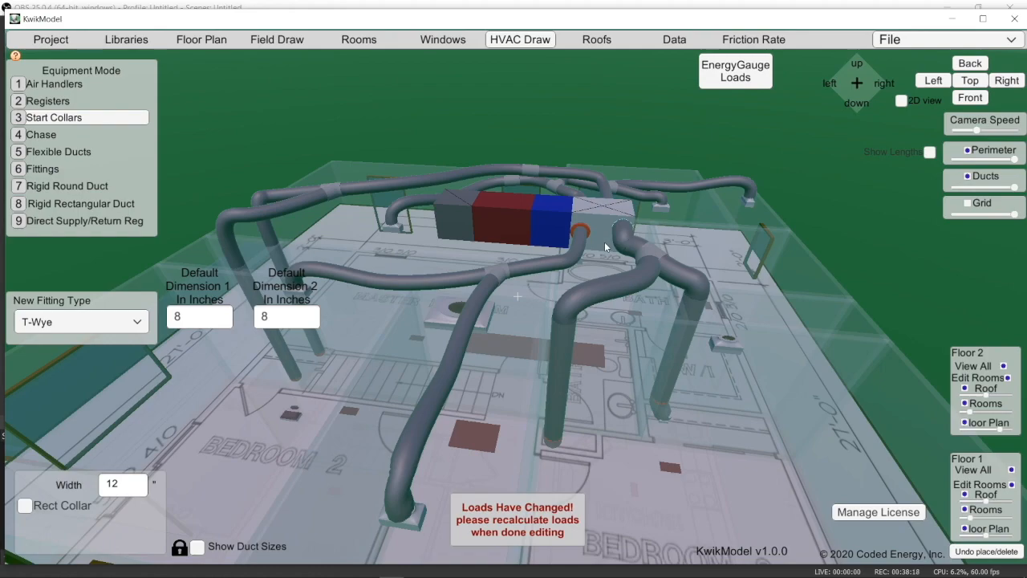
click(600, 241)
Draw a flexible duct from the new start collar to the Bedroom 3 register and move its midpoint back toward the plenum
click(60, 151)
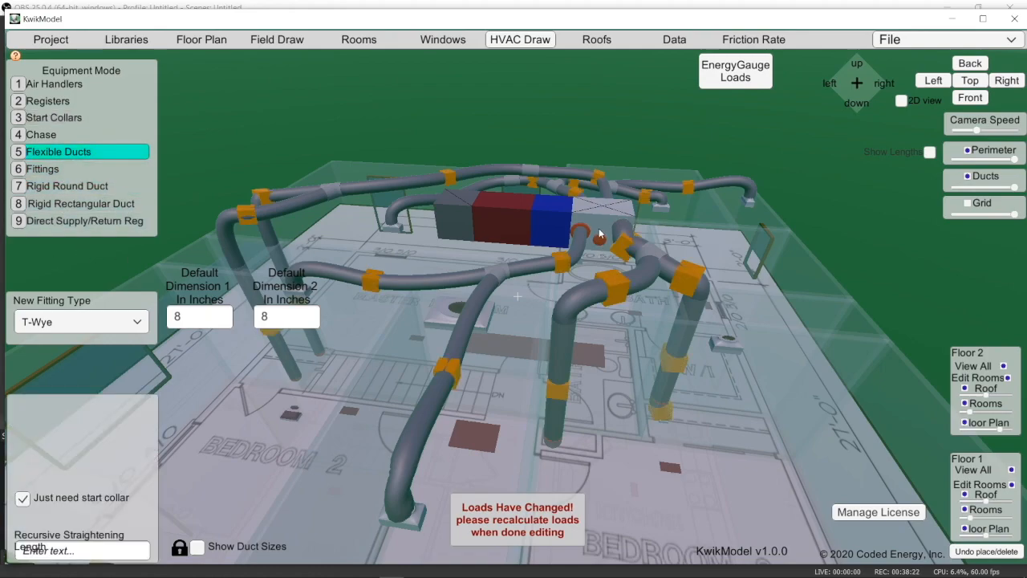
click(599, 238)
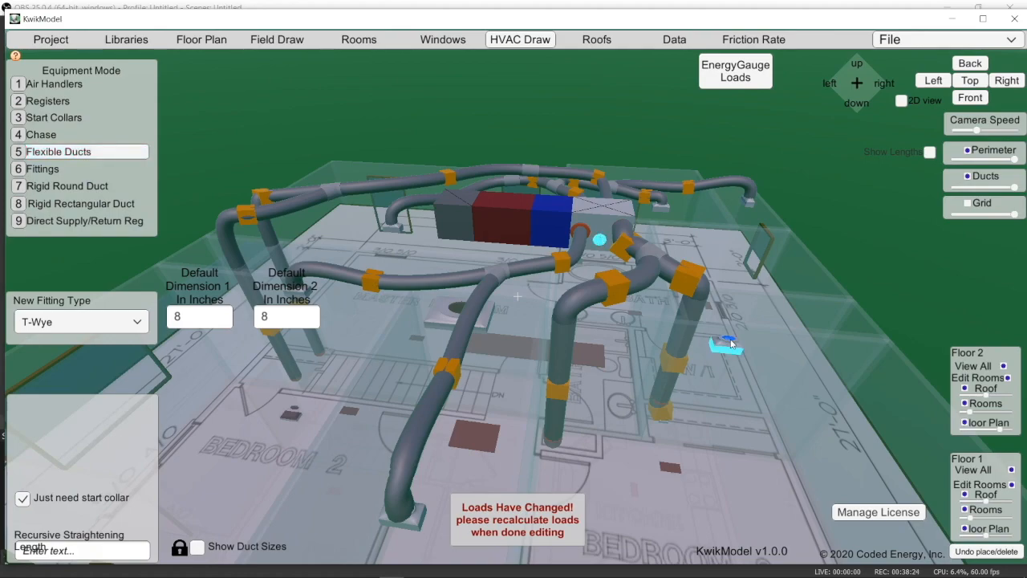
click(729, 343)
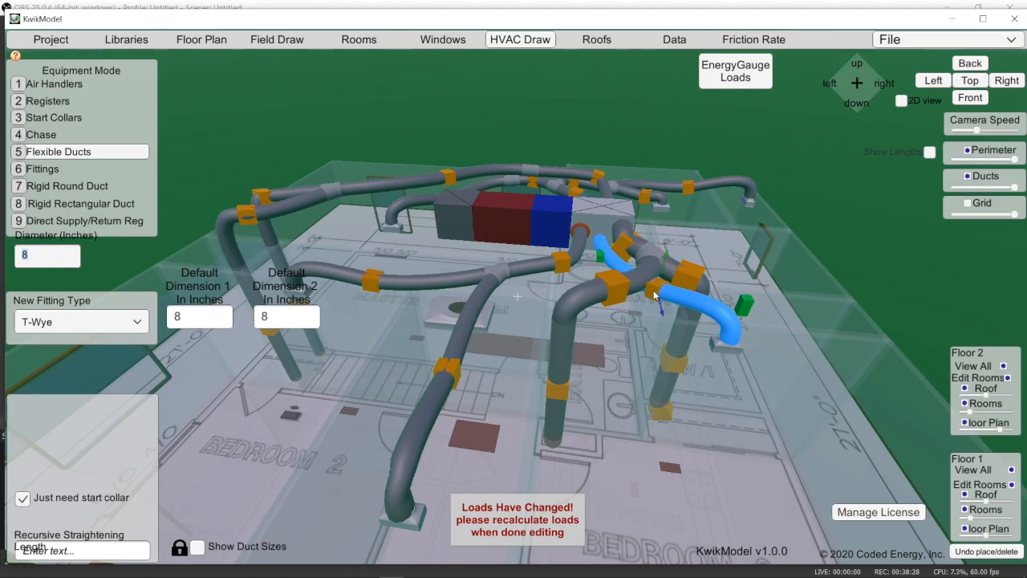
drag(654, 290, 657, 255)
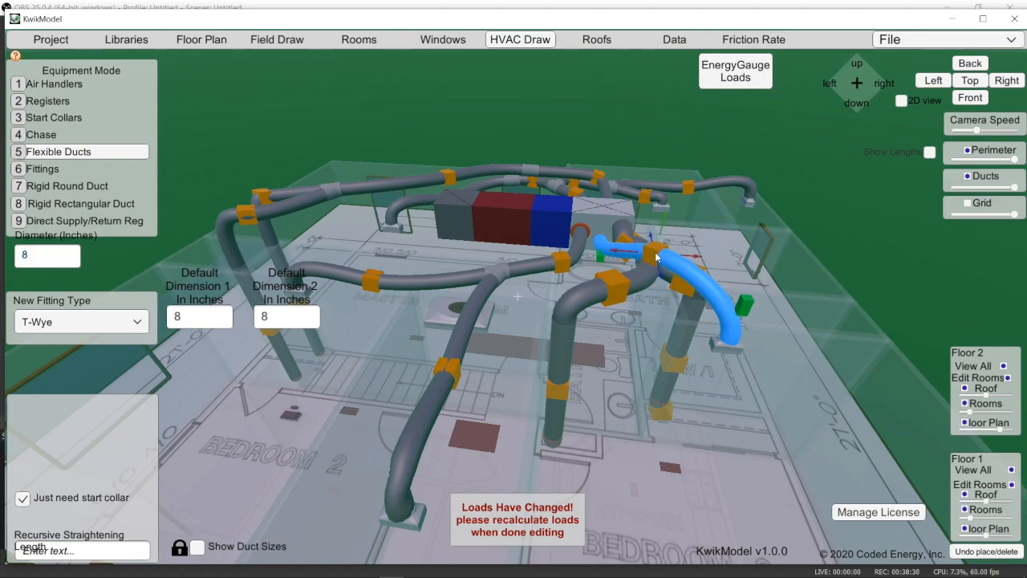
Insert a T-Wye at the midpoint of the Bedroom 3 register's flexible duct
click(657, 255)
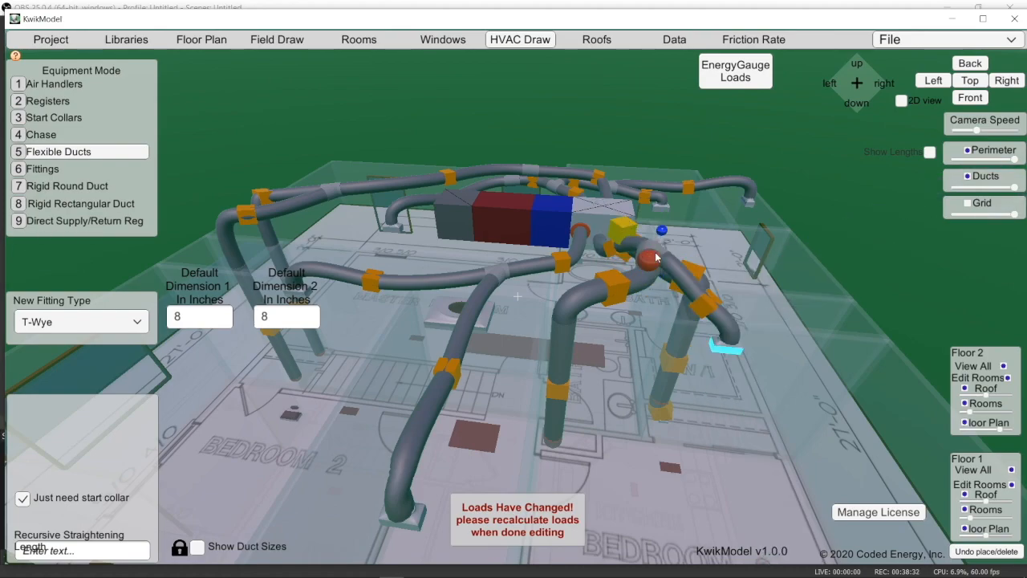
scroll(577, 268, up, 5)
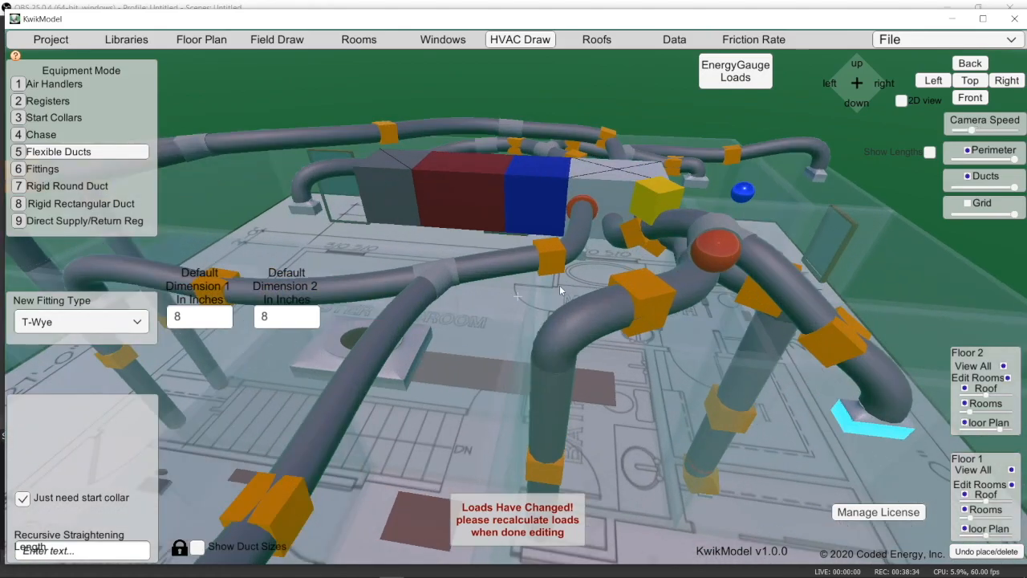
right_drag(557, 297, 662, 376)
mouse_move(548, 258)
right_down()
mouse_move(640, 293)
mouse_move(541, 281)
right_up()
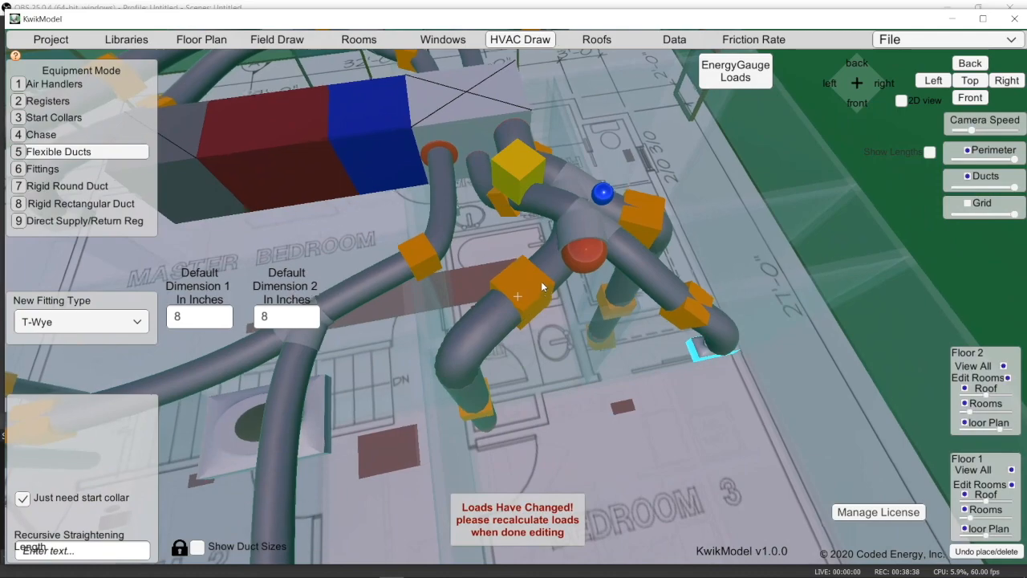
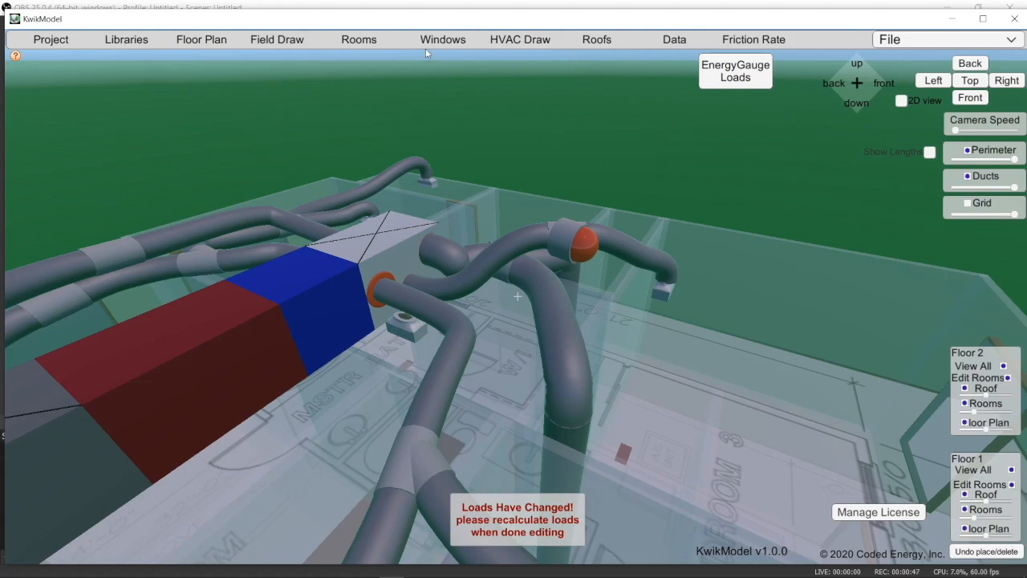
Draw a flexible duct from the Bedroom 3 duct's T-Wye back to the register beside the plenum collars and reposition its midpoint
click(521, 42)
click(84, 152)
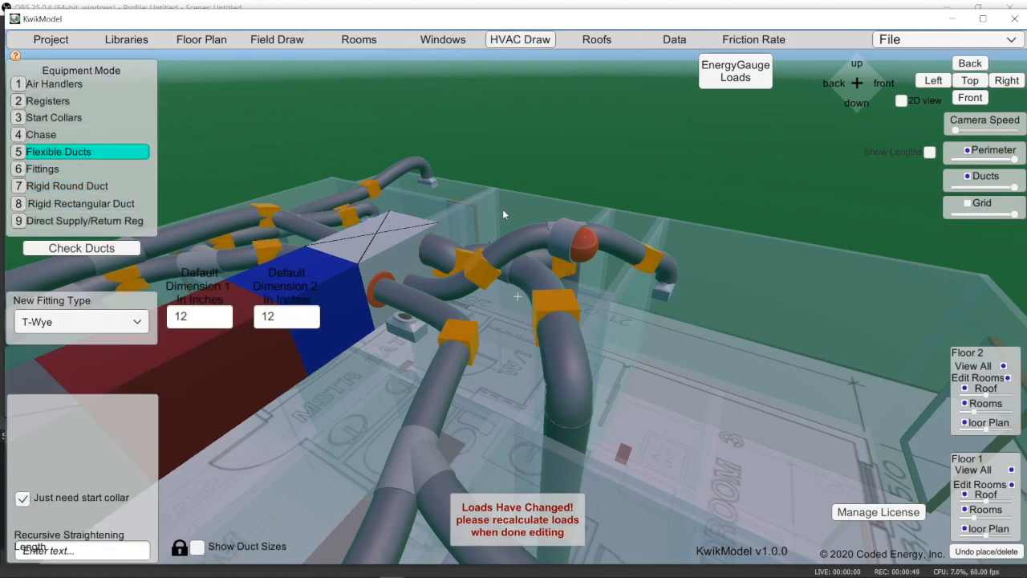
click(582, 245)
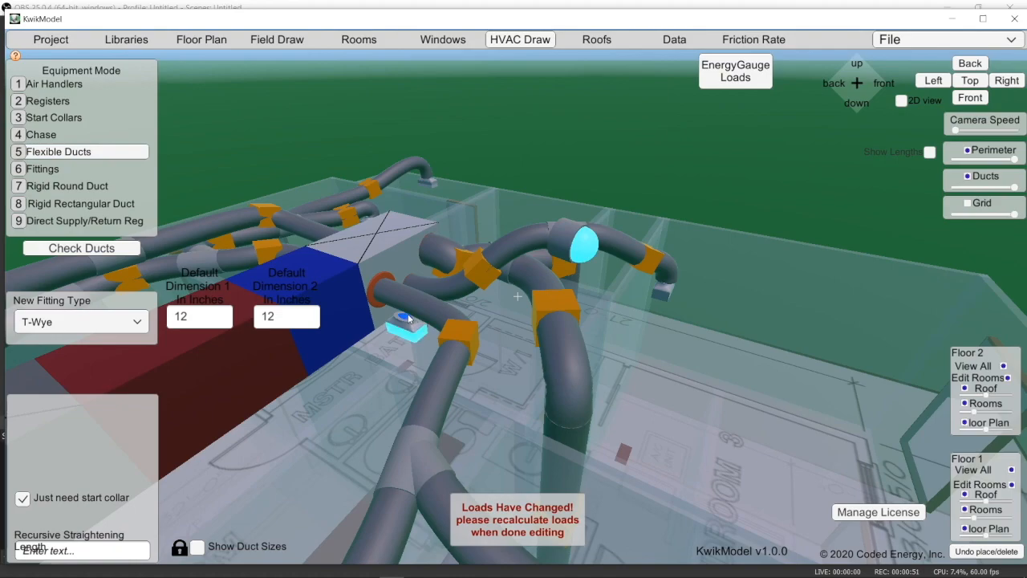
click(406, 318)
drag(493, 277, 618, 368)
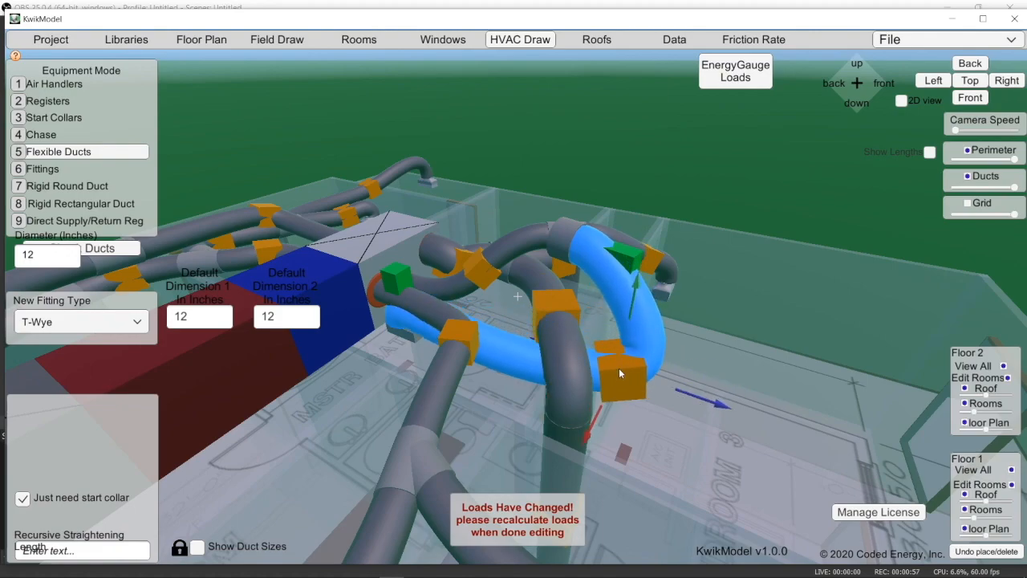
right_drag(620, 371, 502, 259)
drag(560, 408, 548, 218)
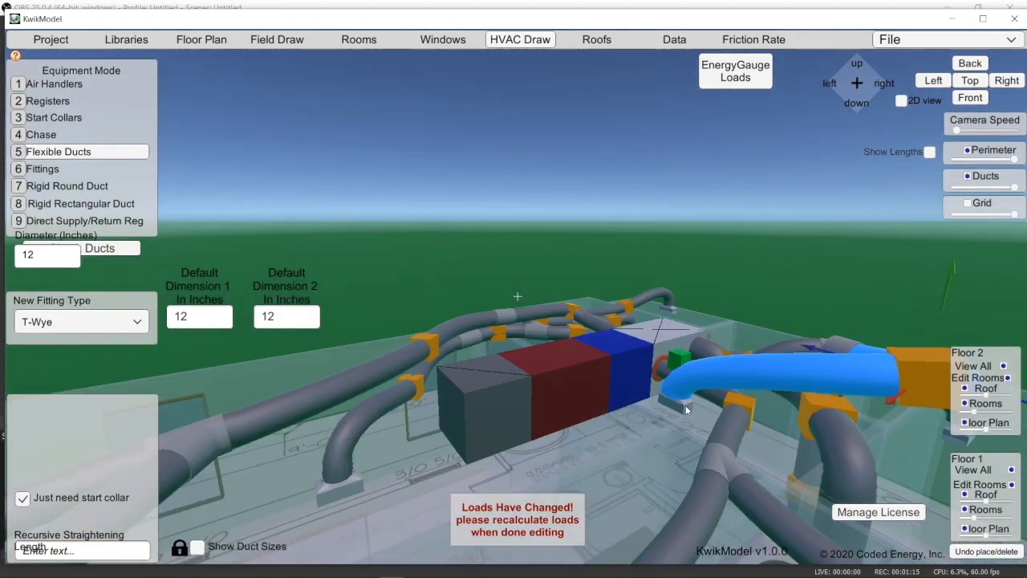
Set the diameter of the flexible duct feeding the register beside the plenum to 4 inches
click(685, 406)
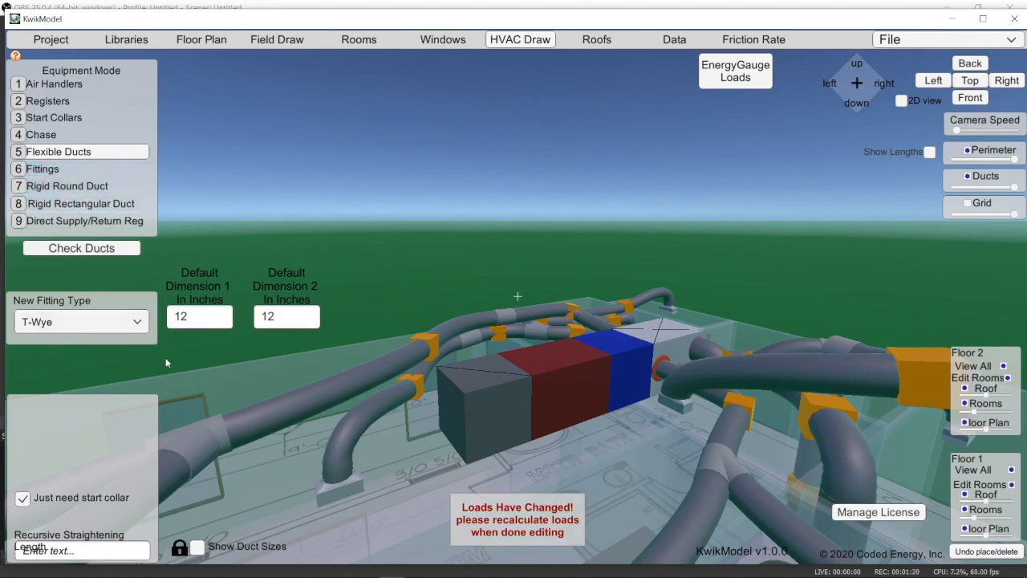
click(813, 394)
click(51, 263)
text(4)
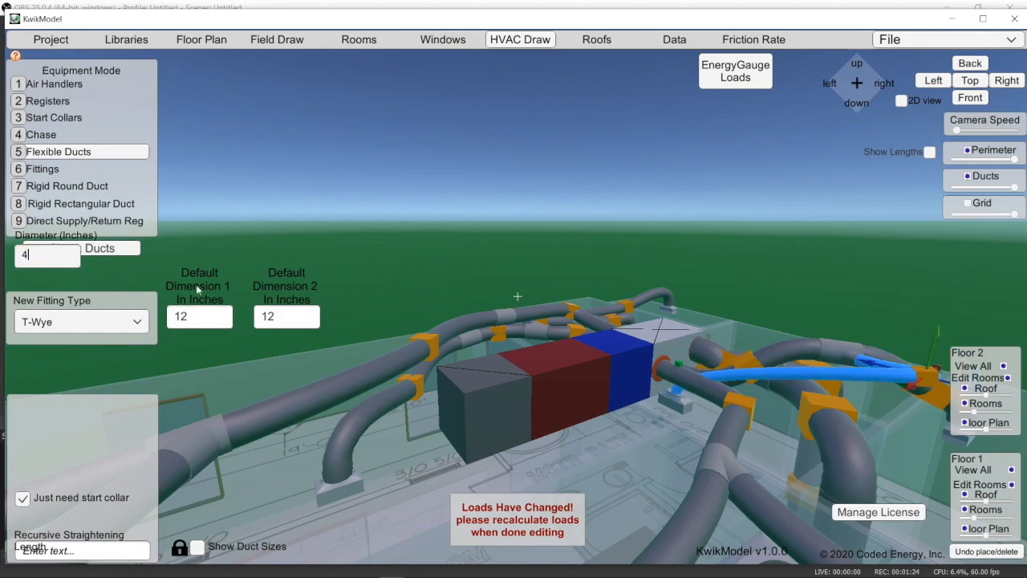
click(540, 400)
In top view, shift the 4-inch duct's midpoint sideways toward the Bedroom 2 duct, away from the Bedroom 3 duct
middle_drag(571, 401, 566, 402)
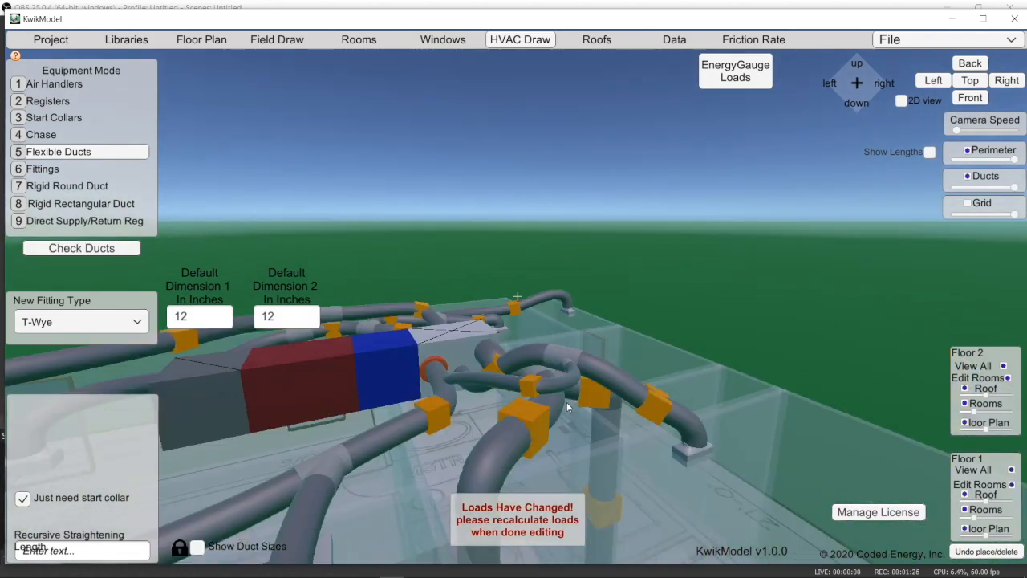
middle_drag(484, 406, 486, 406)
click(576, 382)
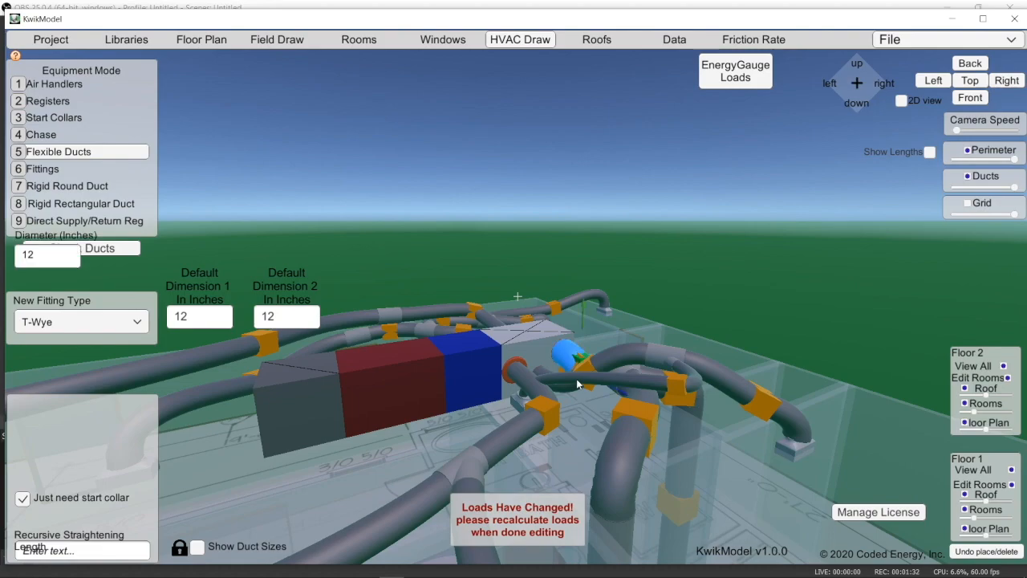
click(646, 390)
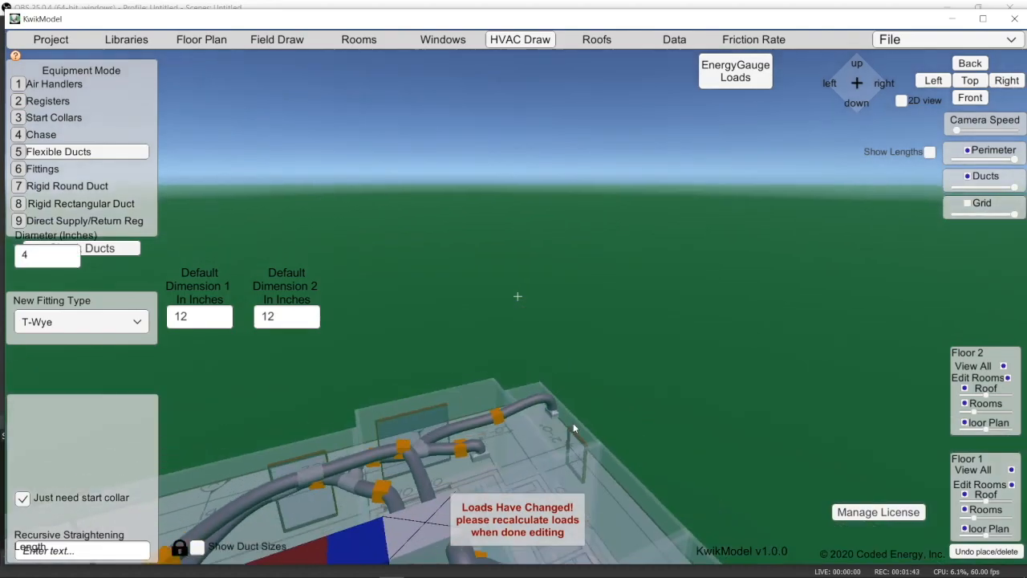
middle_drag(573, 423, 569, 425)
click(970, 80)
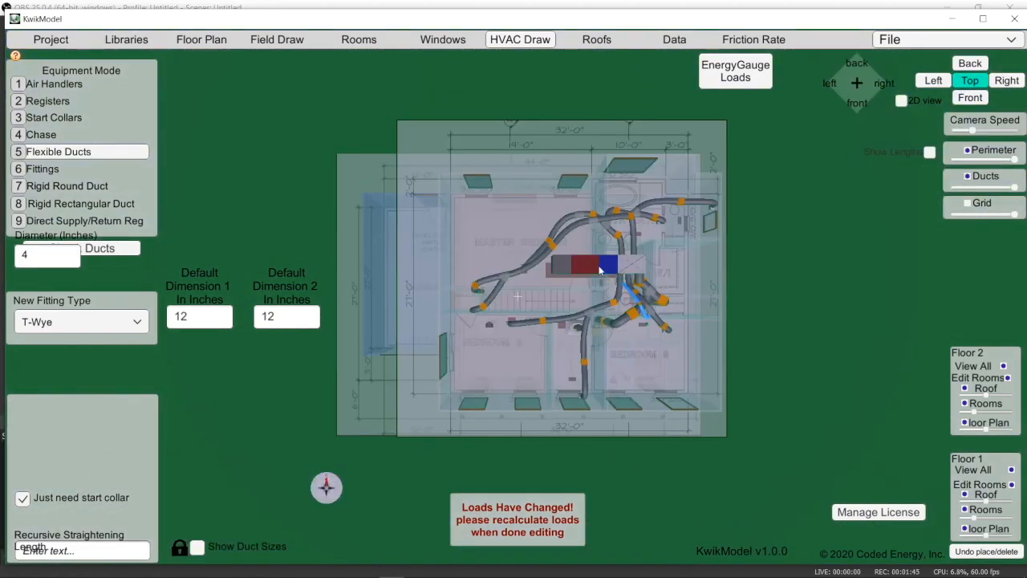
scroll(642, 311, up, 5)
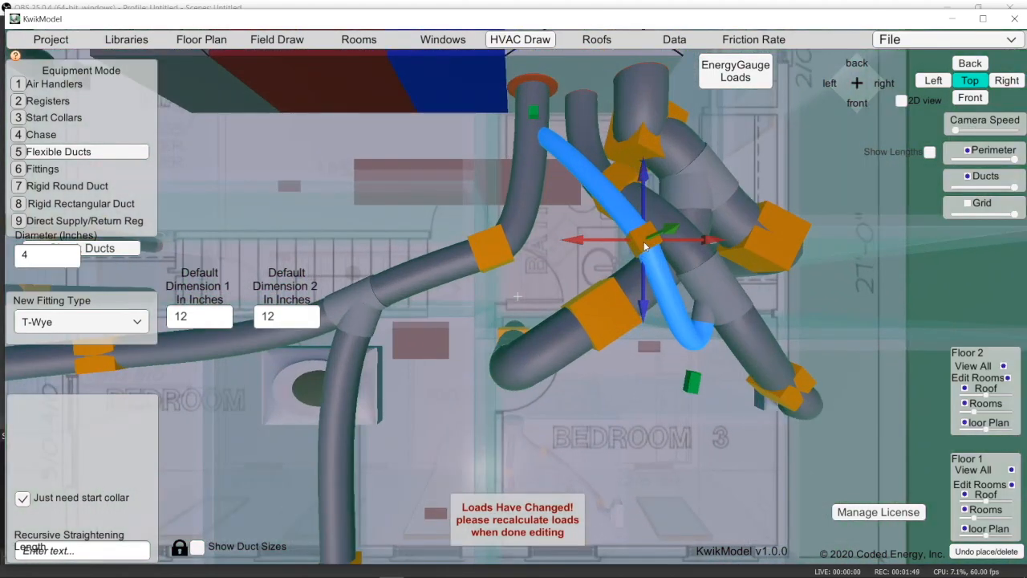
drag(644, 247, 565, 245)
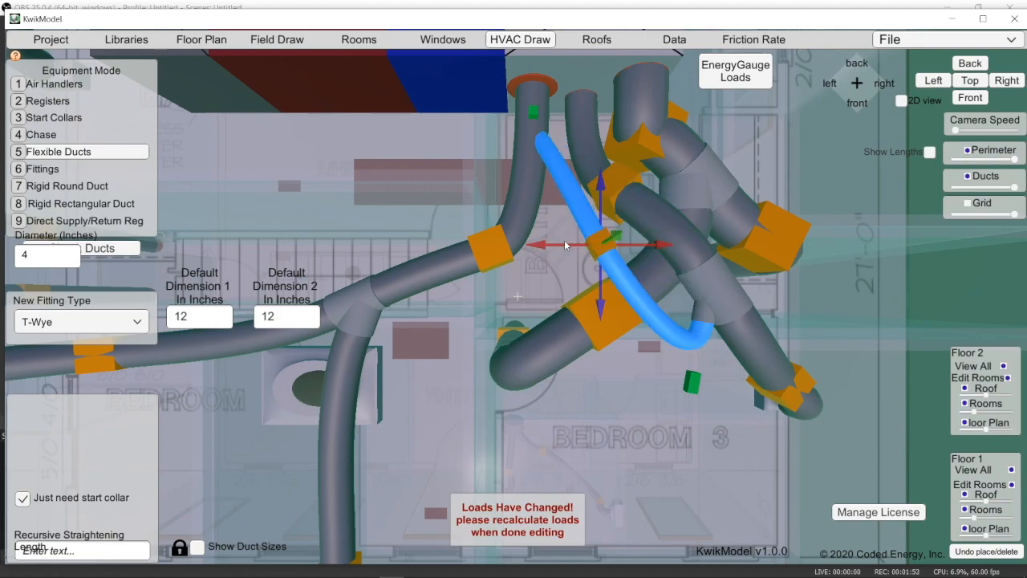
Pull the end handle and midpoint of the 4-inch flexible duct to widen its bend beside the Bedroom 3 duct
drag(691, 385, 681, 417)
click(590, 251)
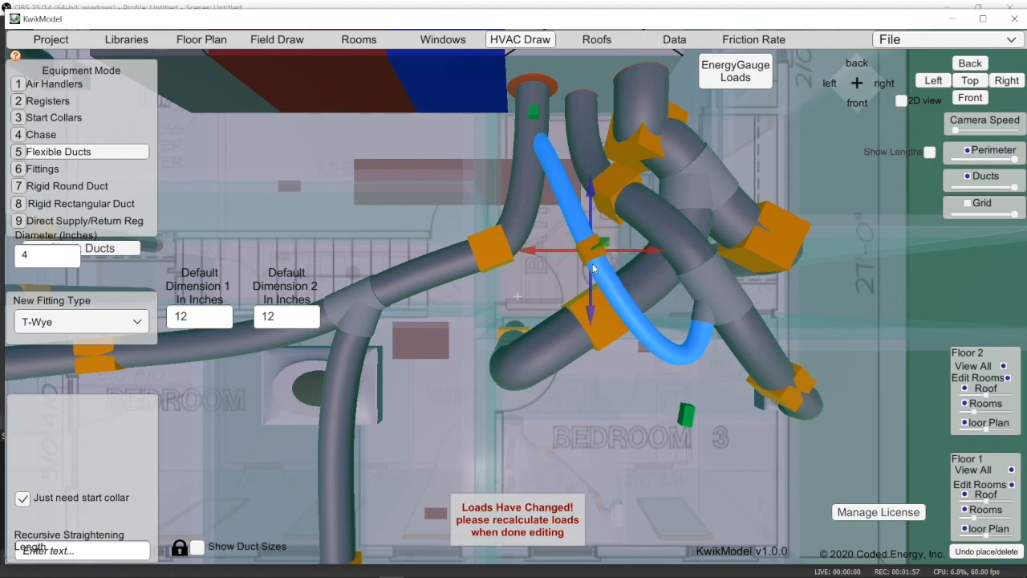
middle_drag(539, 221, 688, 256)
scroll(678, 272, down, 3)
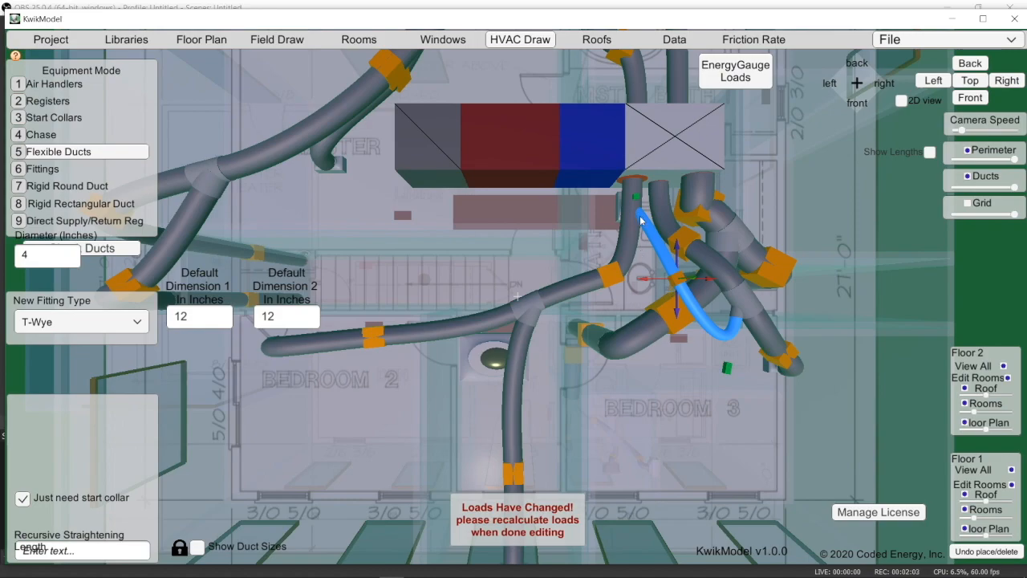
click(80, 101)
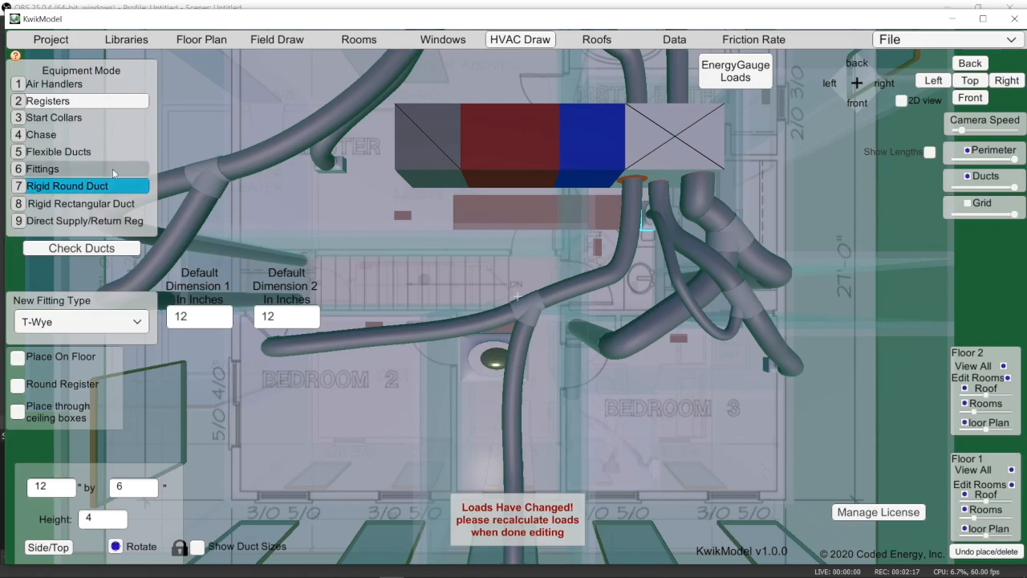
Place a start collar on the end face of the air handler's return plenum
key(5)
click(487, 362)
right_drag(419, 342, 347, 361)
right_drag(465, 230, 470, 202)
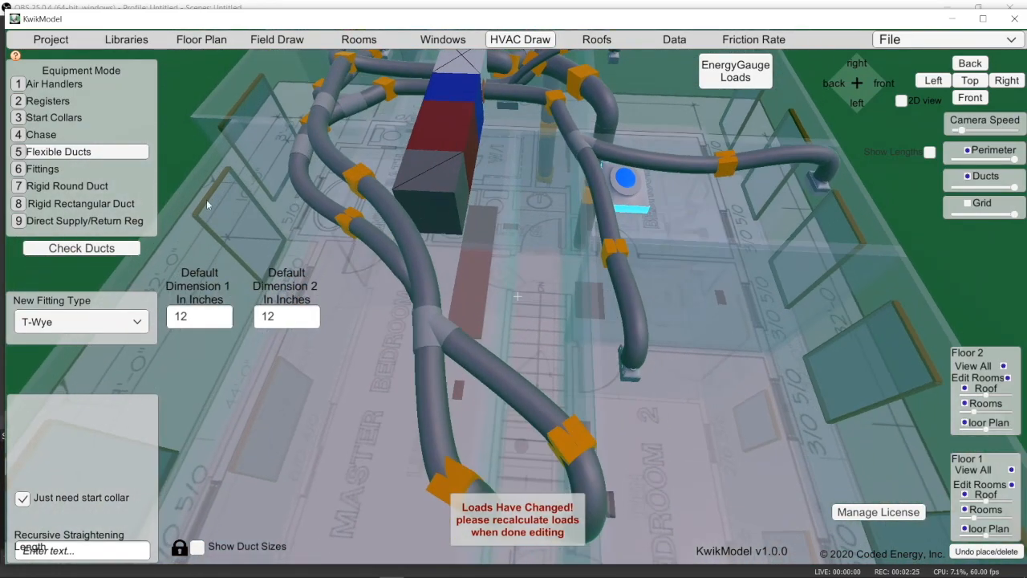
click(88, 120)
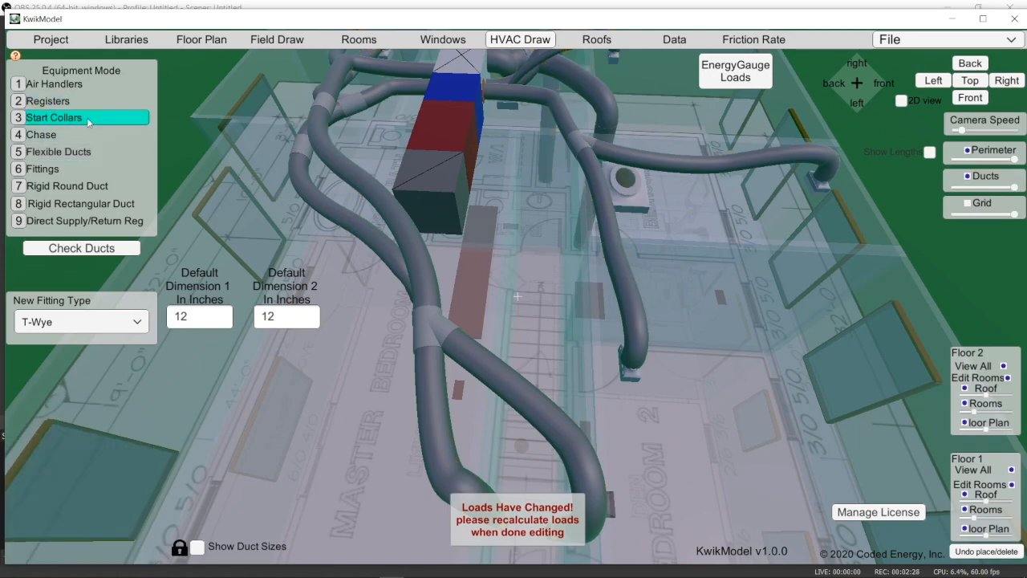
click(429, 211)
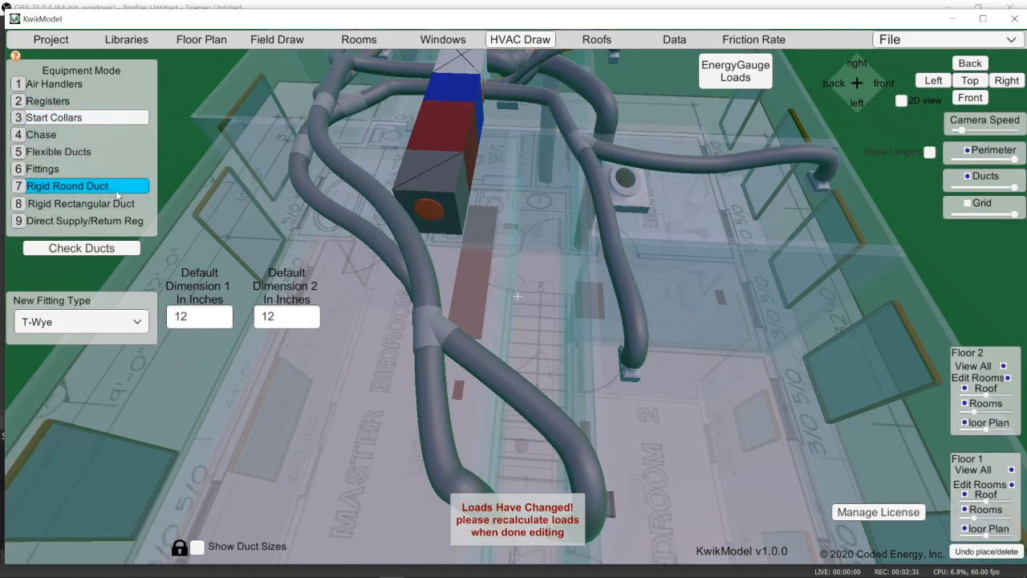
Draw a 12-inch flexible duct from the plenum's end collar to the return register near Bedroom 2 and reposition its midpoint
click(80, 152)
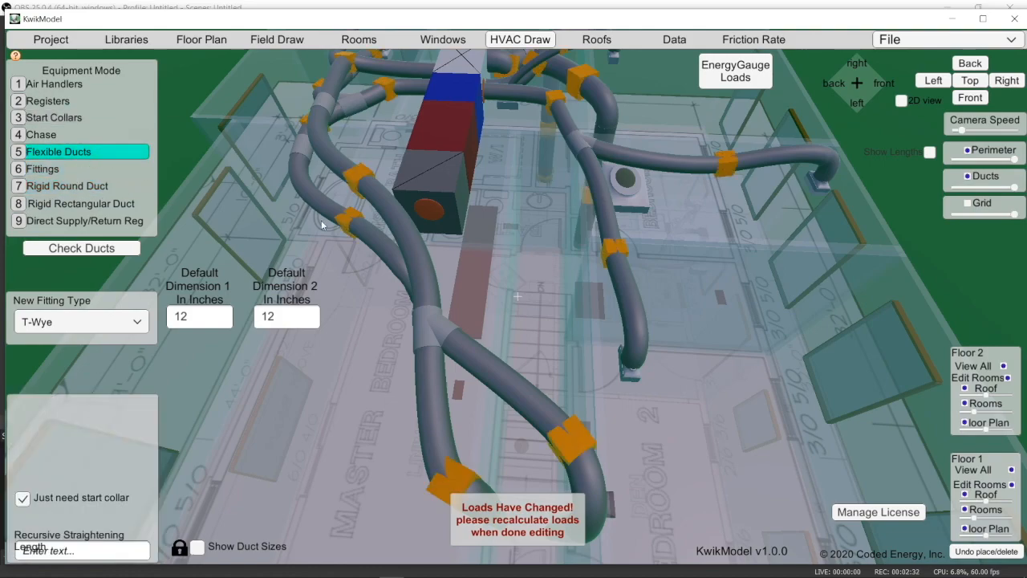
click(428, 209)
click(625, 179)
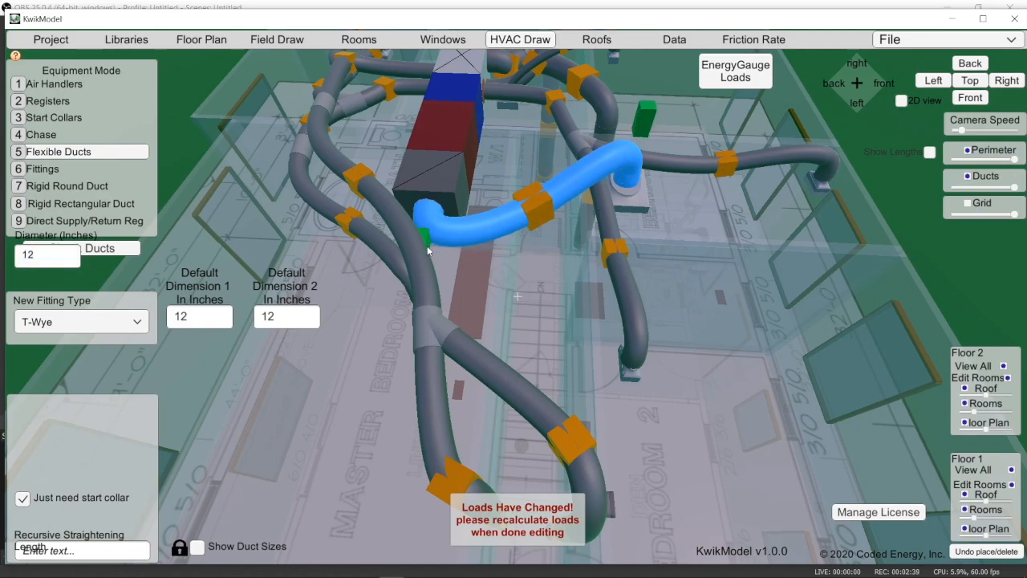
key(Escape)
click(534, 215)
key(Escape)
click(536, 223)
right_drag(536, 224, 380, 280)
drag(446, 289, 450, 321)
Place a return register in the second-floor ceiling at the master bedroom's outer corner and size it 24 by 24 inches
right_drag(445, 231, 763, 222)
right_drag(511, 299, 529, 375)
middle_drag(571, 309, 855, 480)
middle_drag(469, 269, 489, 287)
right_drag(490, 291, 680, 183)
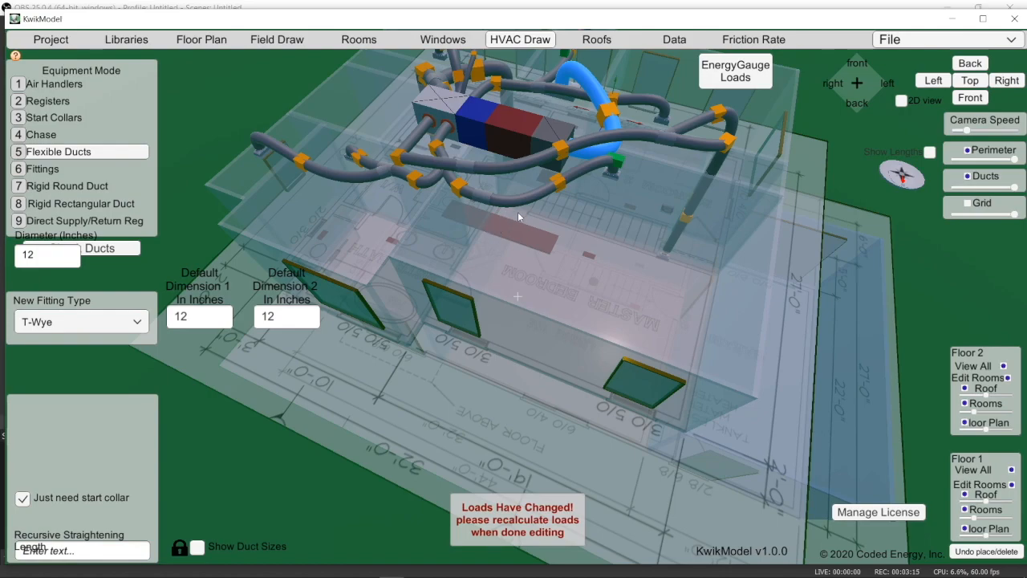
middle_drag(514, 241, 434, 309)
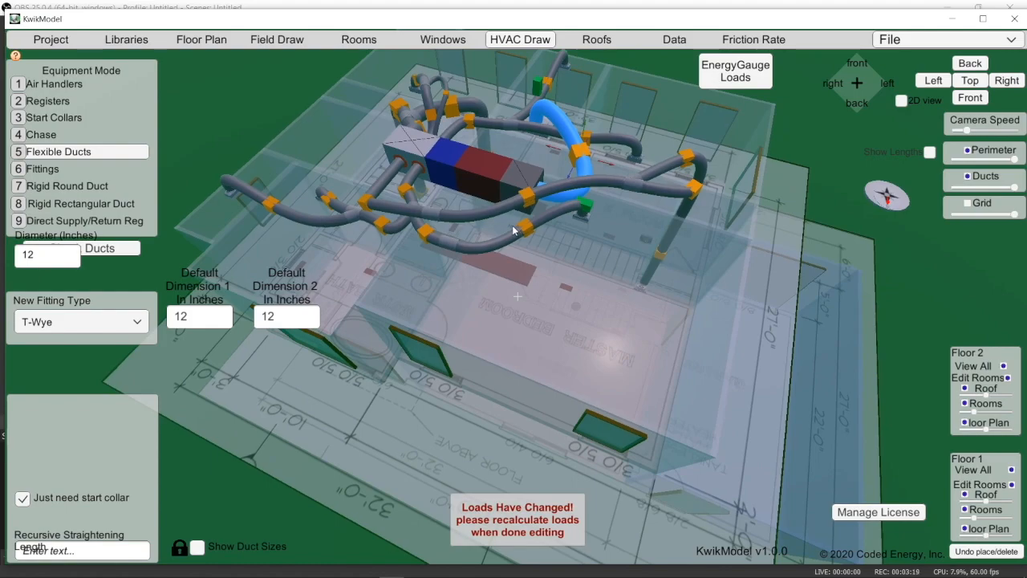
click(72, 101)
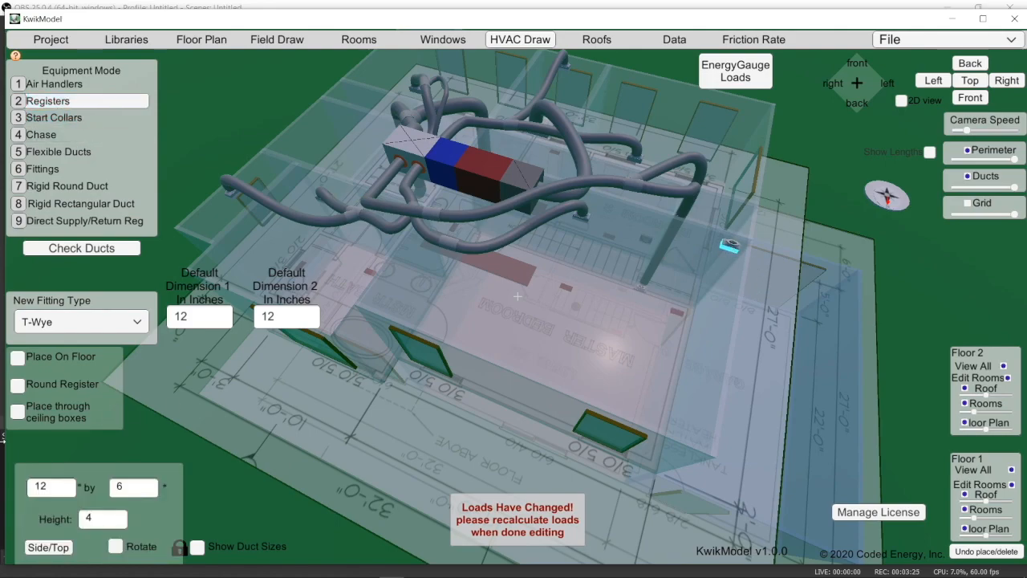
click(50, 487)
text(24)
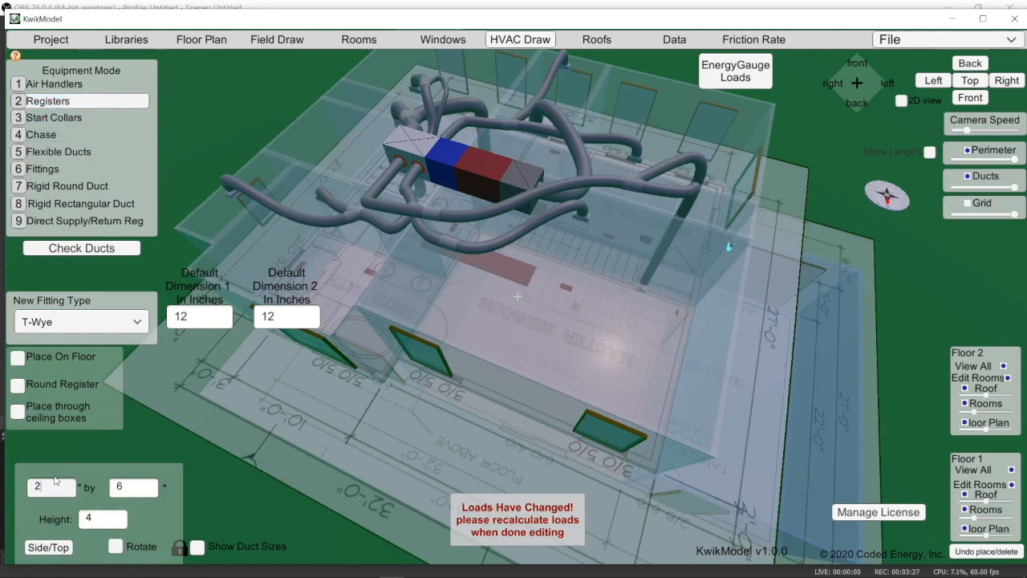
click(127, 484)
text(24)
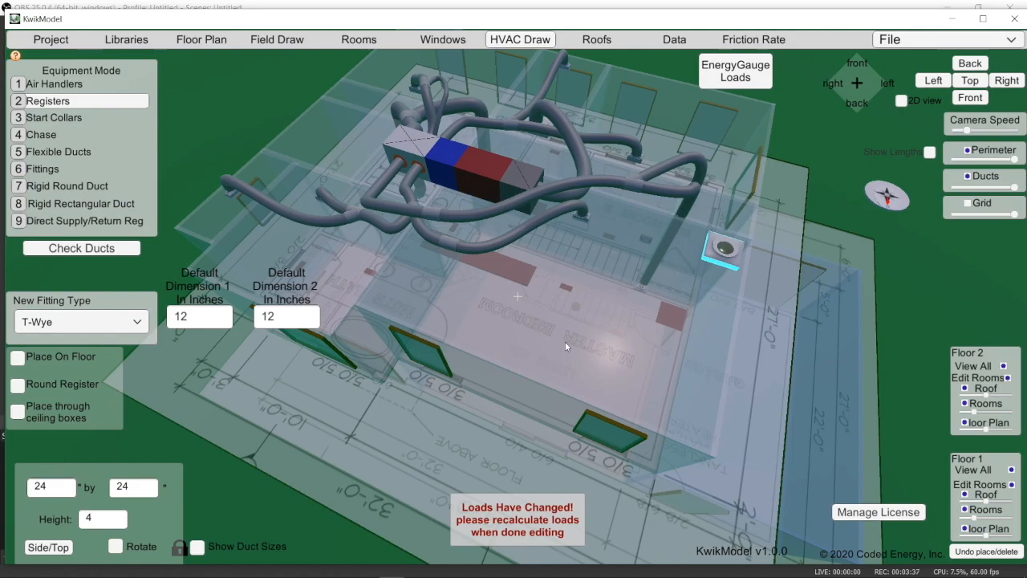
middle_drag(564, 342, 545, 345)
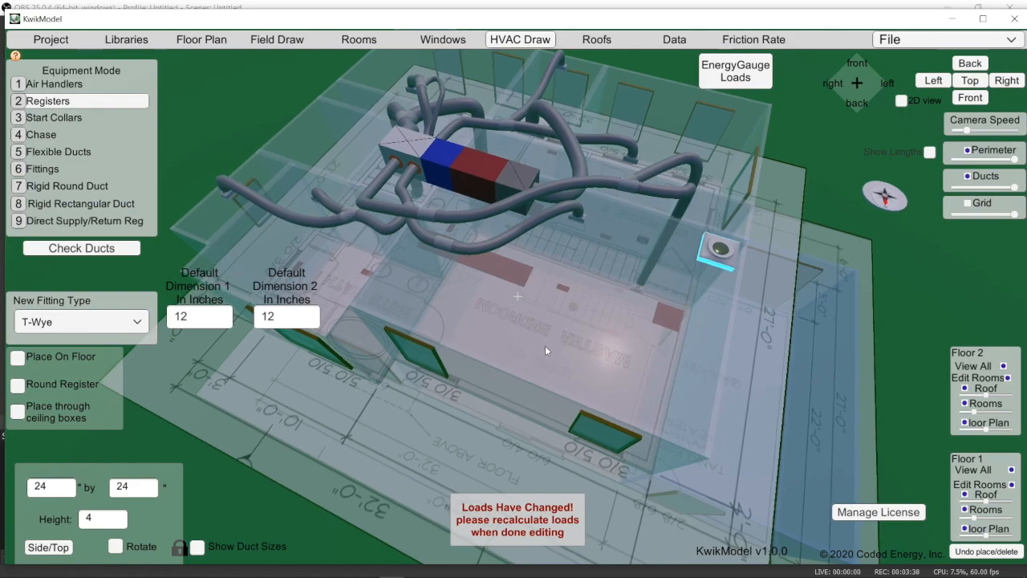
Add a start collar on top of the return plenum and run a 12-inch flexible duct from it to the 24-by-24-inch register
click(53, 117)
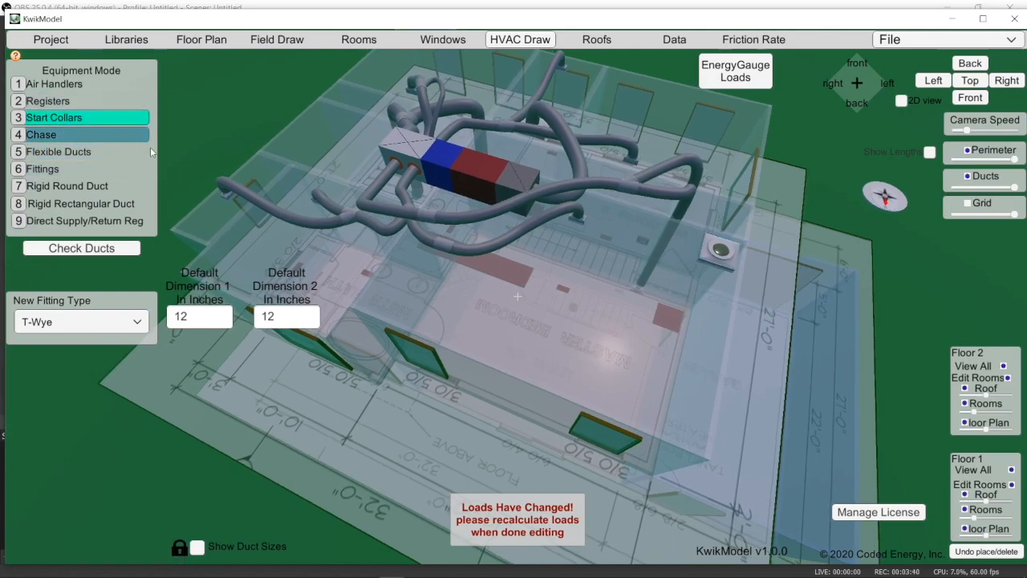
click(514, 183)
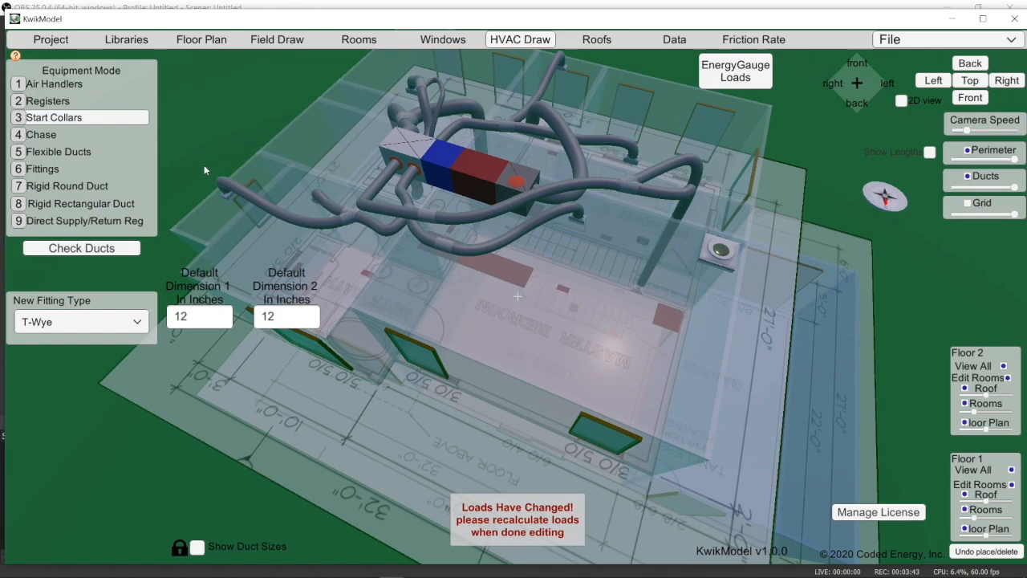
click(58, 151)
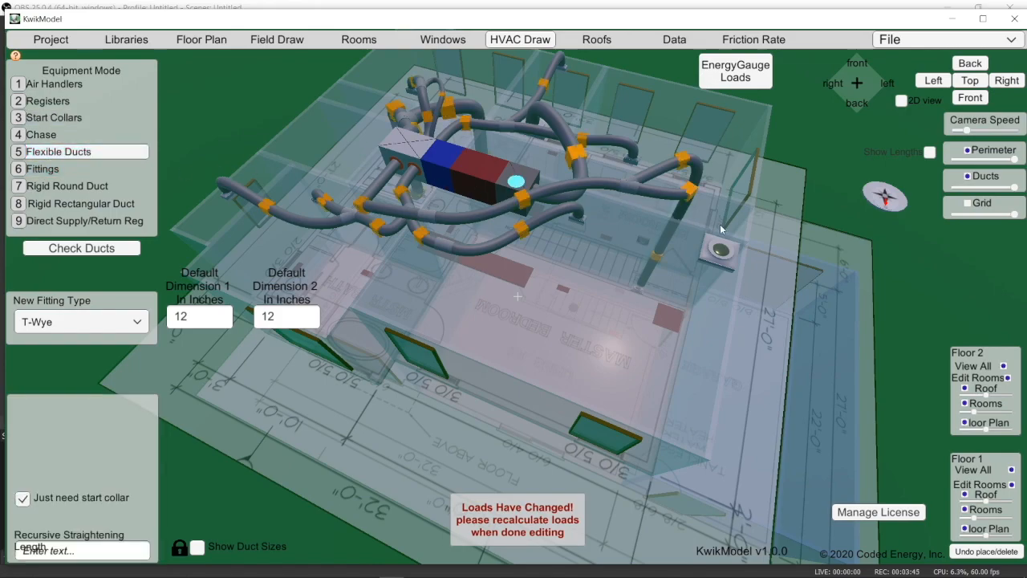
click(721, 249)
drag(615, 226, 634, 184)
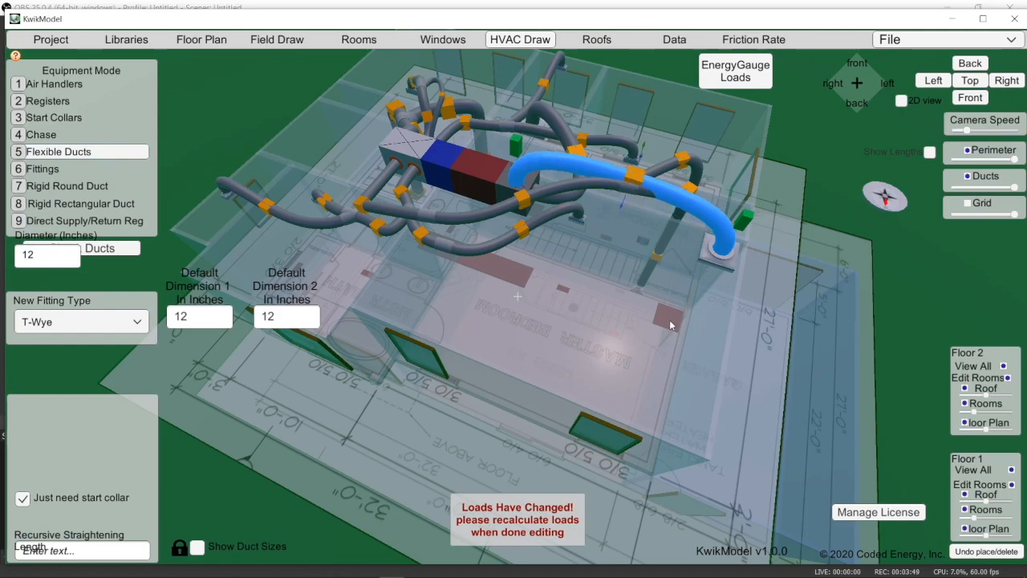
middle_drag(672, 320, 571, 316)
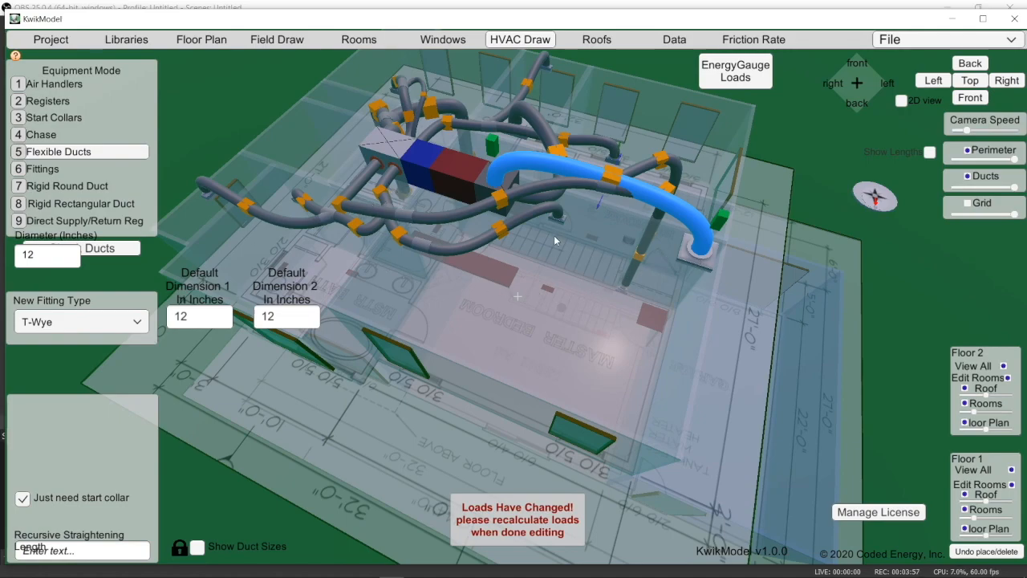
Raise the midpoint of the master bedroom return duct so it arches over the neighbouring supply ducts
drag(616, 175, 617, 167)
right_drag(678, 279, 653, 181)
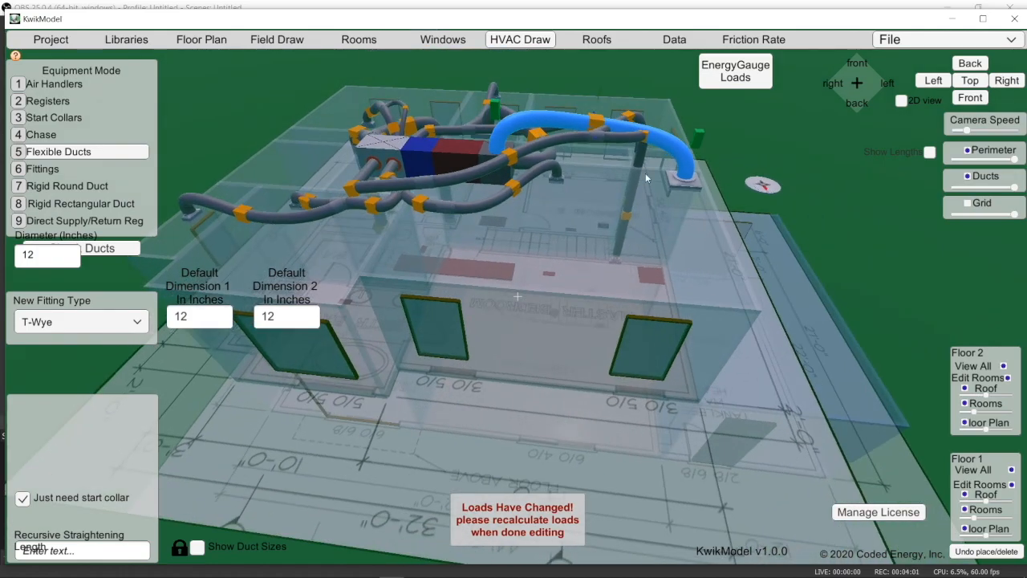
click(596, 113)
click(597, 122)
click(597, 113)
click(600, 122)
drag(599, 122, 608, 103)
right_drag(661, 180, 606, 276)
drag(643, 242, 524, 242)
drag(525, 207, 527, 164)
click(512, 279)
right_drag(550, 281, 605, 248)
click(555, 164)
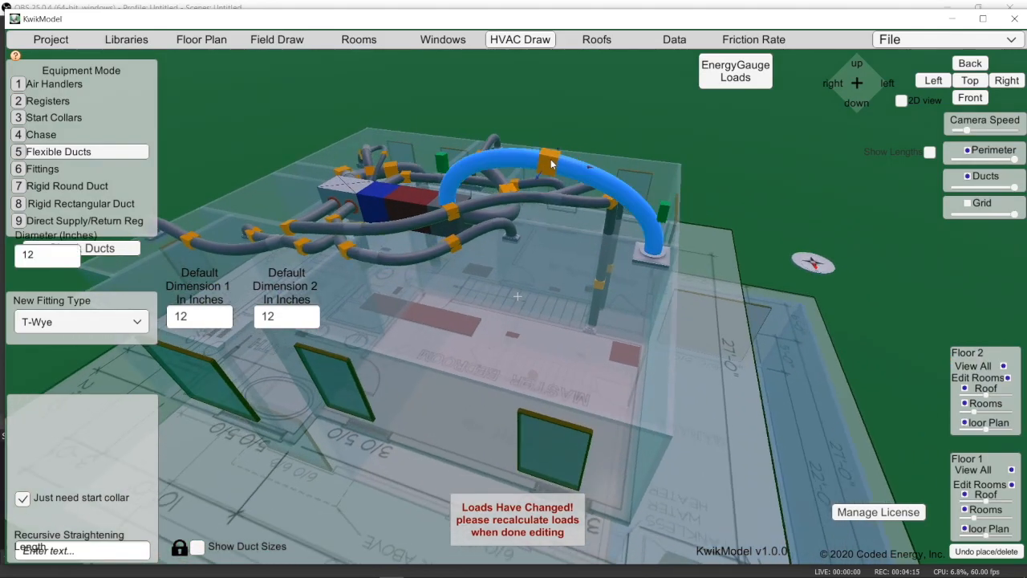
Lower the master bedroom return duct's midpoint to flatten its arch just above the ducts beneath it
scroll(550, 158, up, 10)
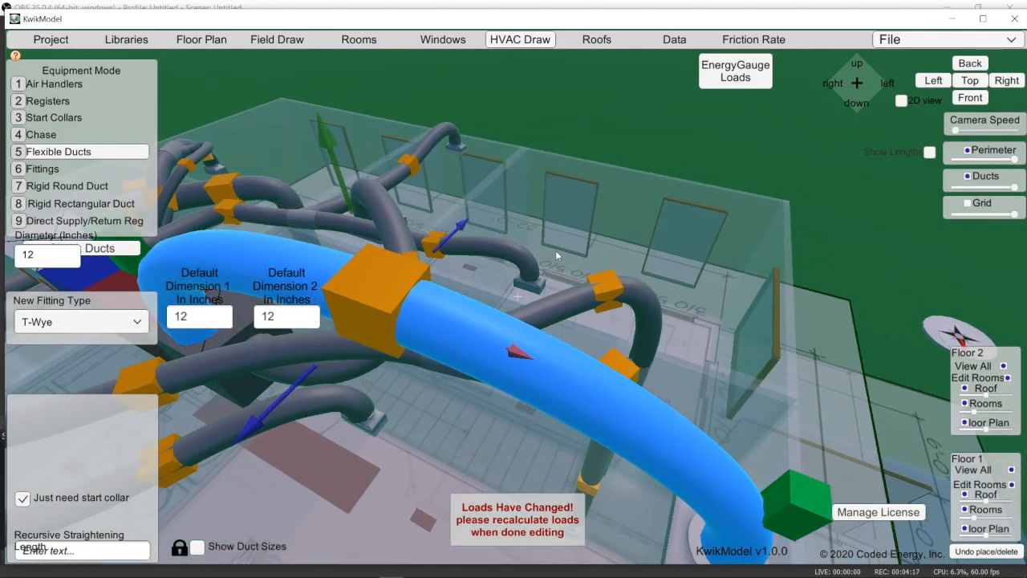
right_drag(555, 251, 558, 245)
middle_drag(434, 291, 499, 255)
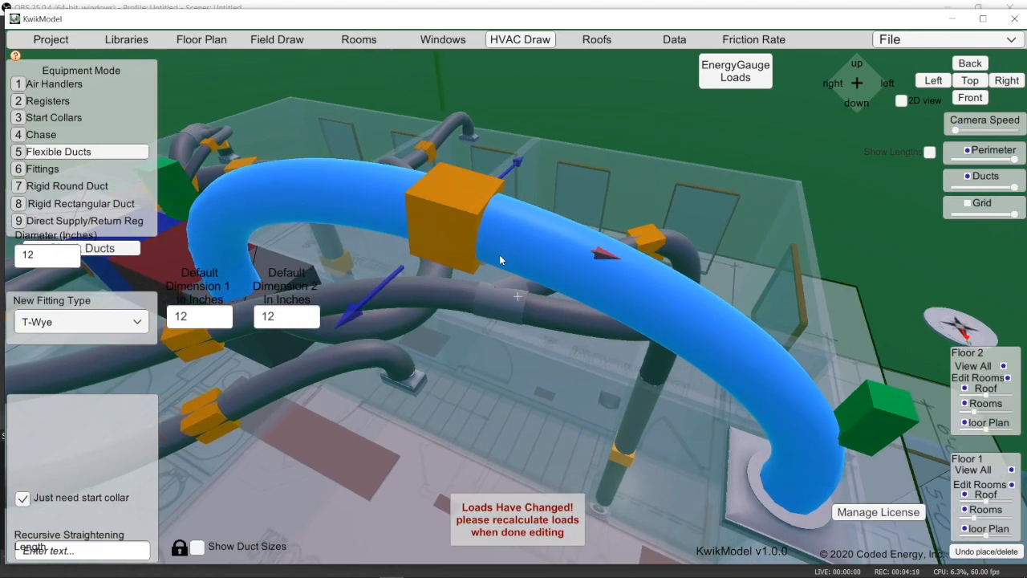
drag(350, 311, 429, 199)
click(442, 104)
click(452, 216)
click(443, 112)
click(453, 235)
middle_drag(453, 235, 460, 239)
drag(673, 213, 685, 414)
drag(615, 348, 636, 278)
scroll(635, 401, down, 3)
middle_drag(594, 360, 540, 375)
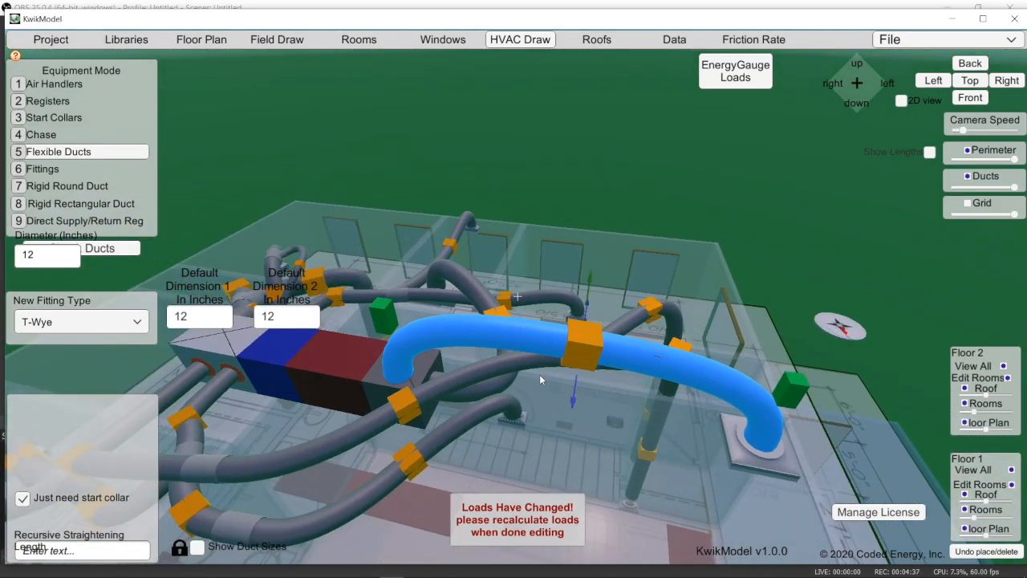
Examine the routes of both return ducts from the front, selecting each one in turn
click(971, 97)
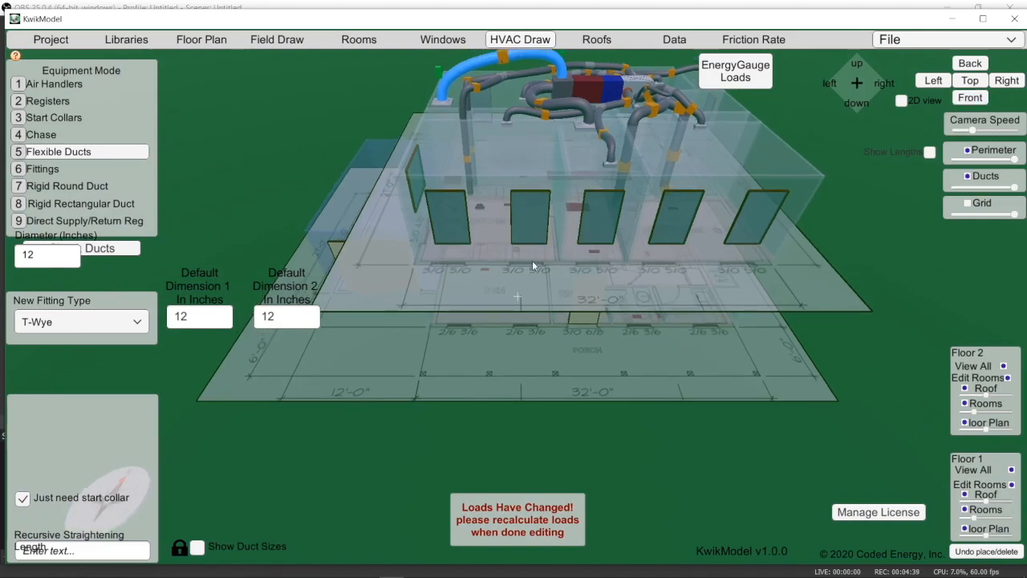
scroll(591, 172, up, 5)
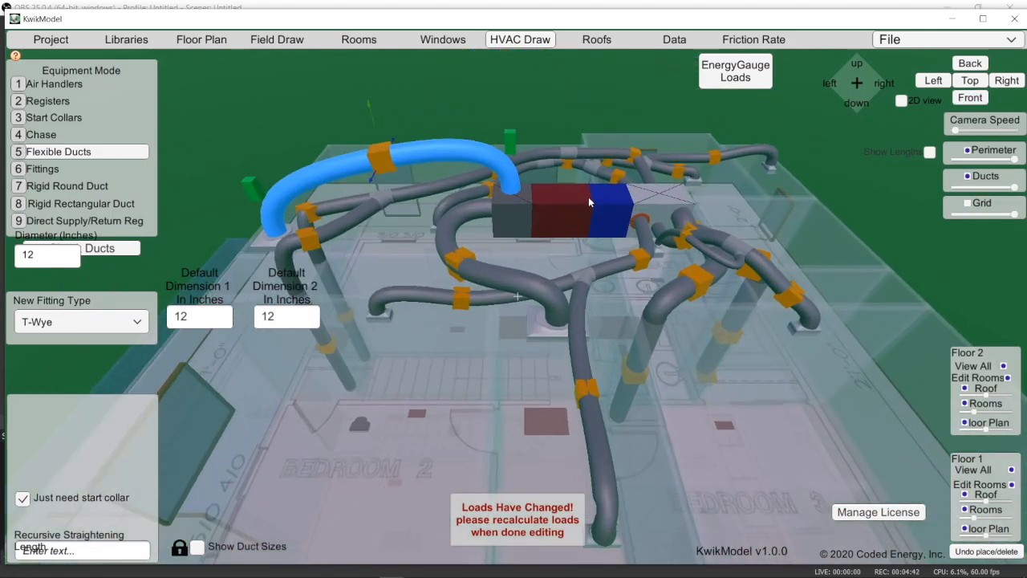
scroll(588, 203, up, 3)
click(427, 277)
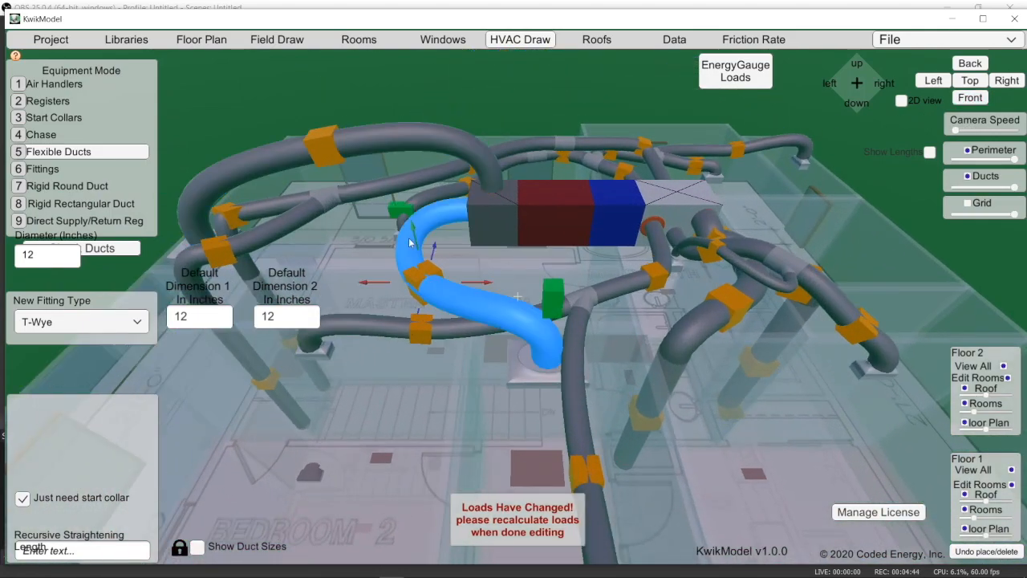
click(308, 147)
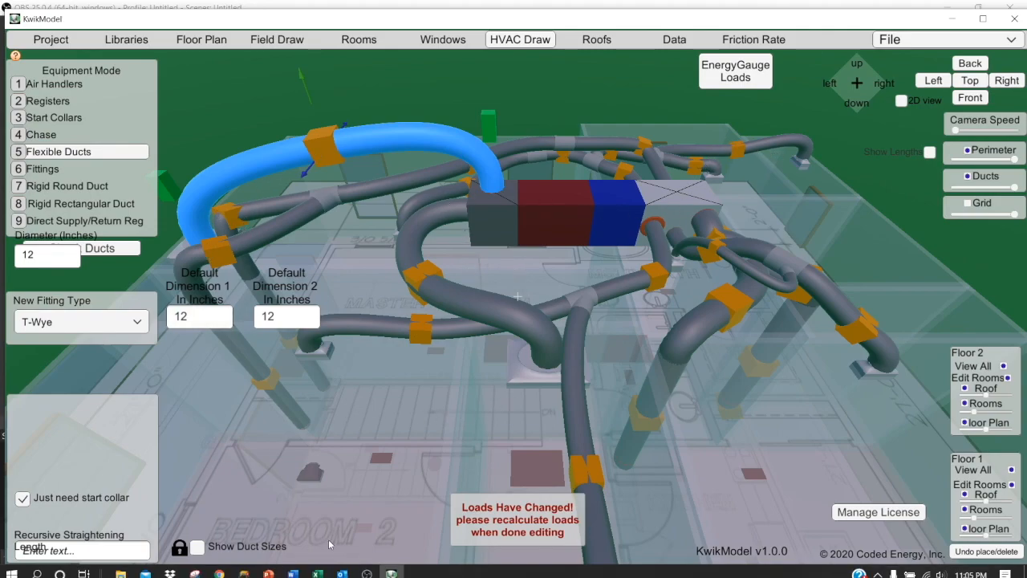
middle_drag(318, 480, 661, 374)
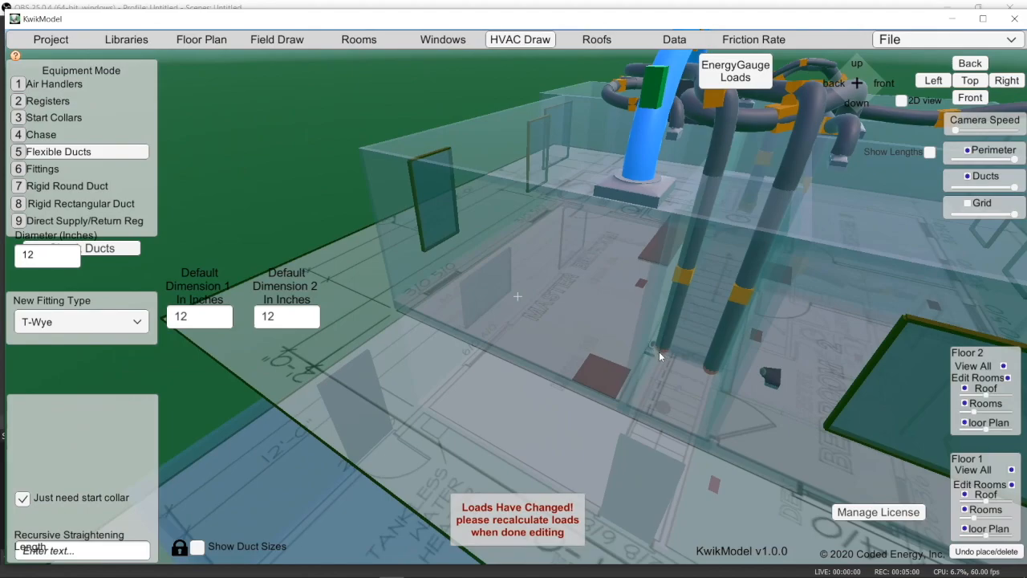
Shift the living room register beside the staircase and set its riser chase's length to 7 feet
click(970, 80)
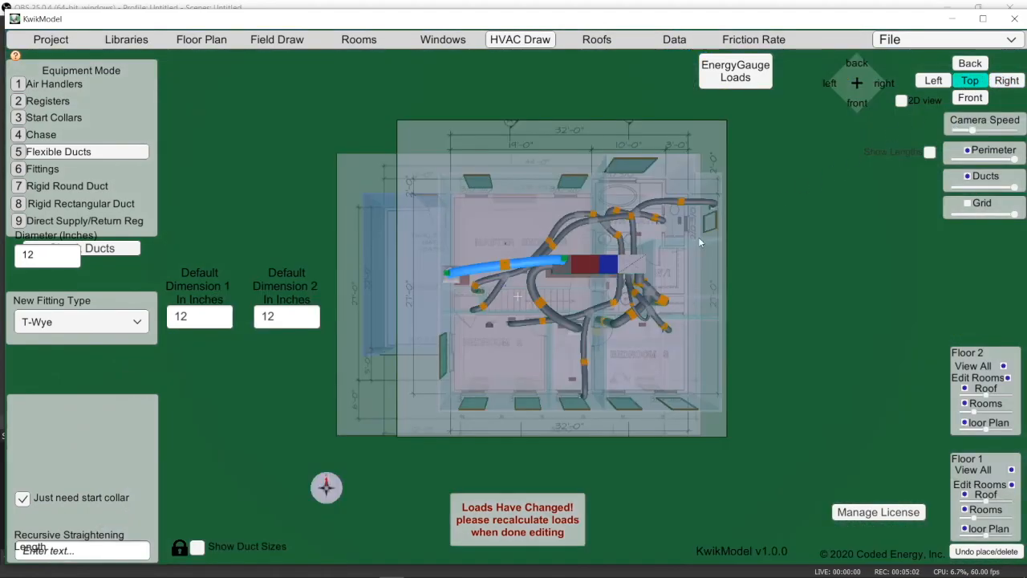
scroll(481, 295, up, 10)
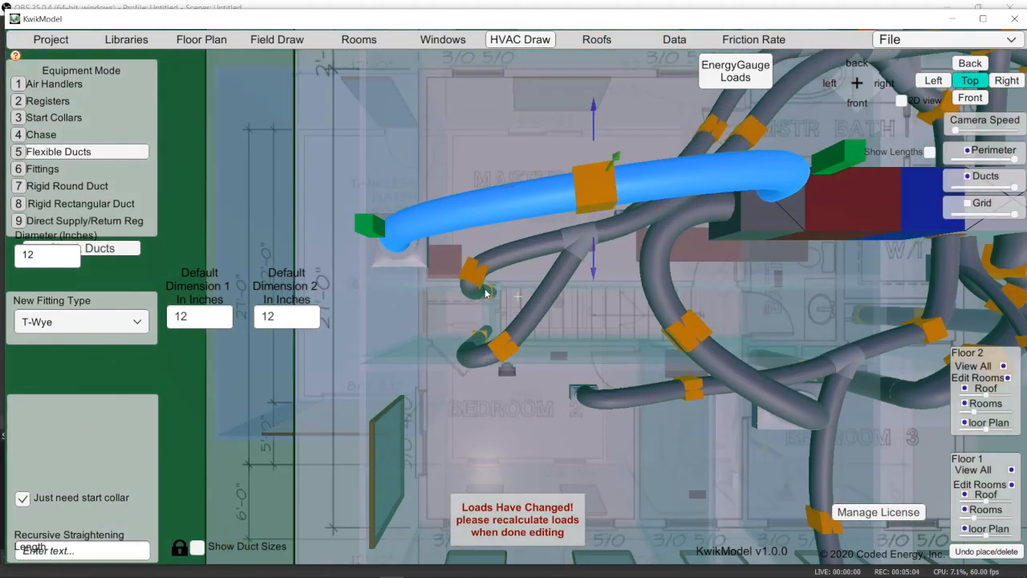
scroll(487, 295, up, 3)
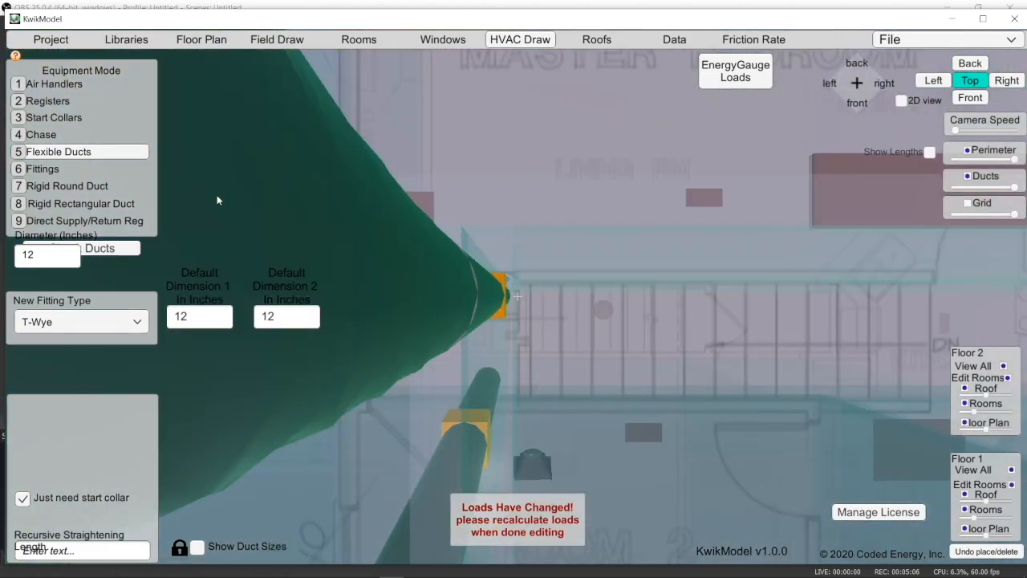
click(81, 101)
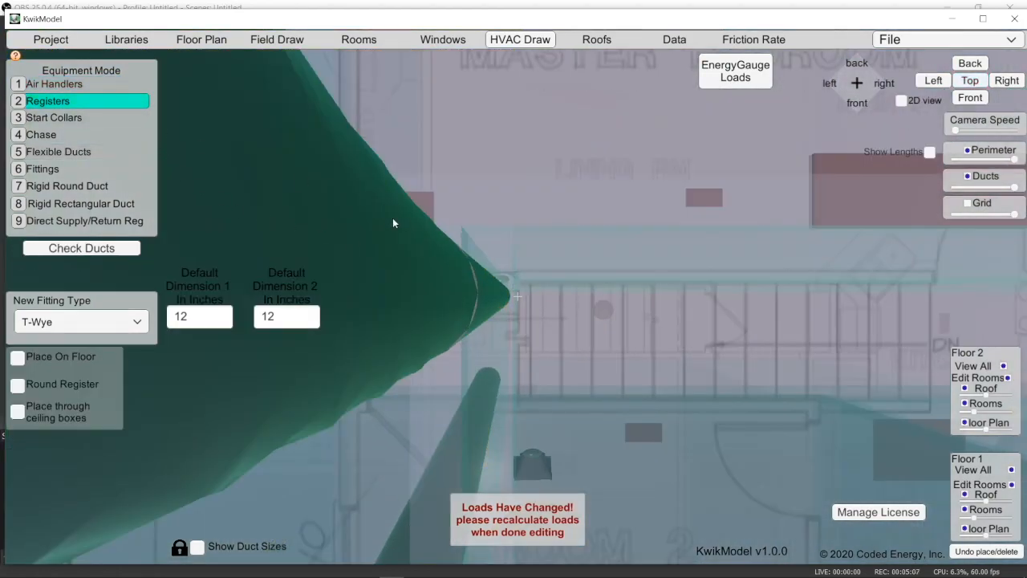
click(512, 277)
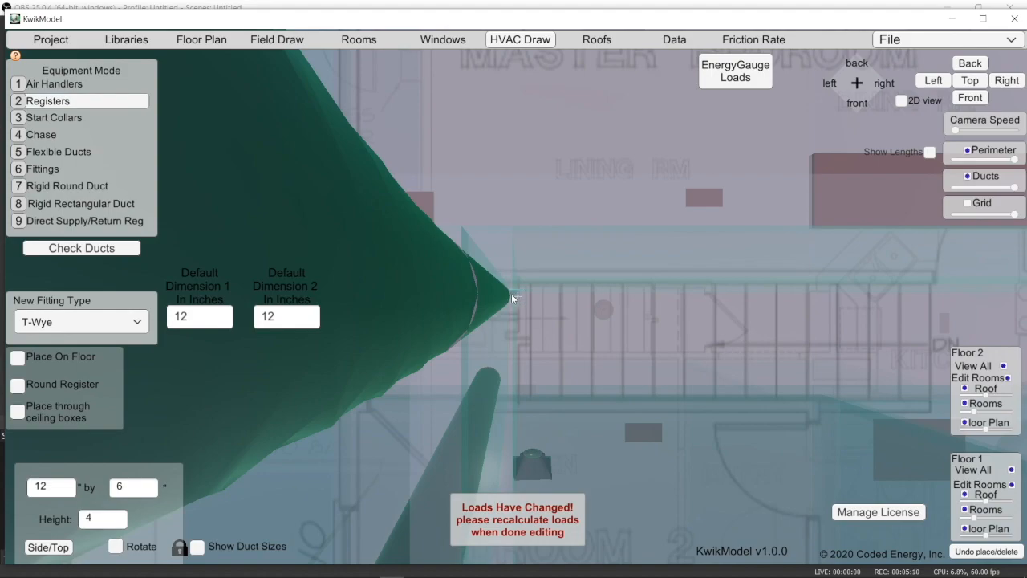
click(72, 135)
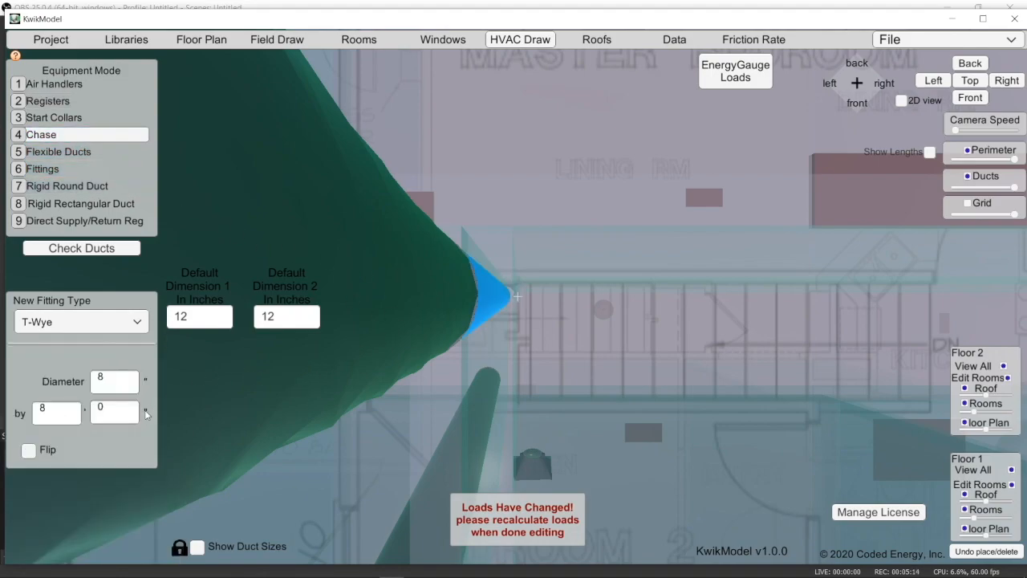
click(73, 415)
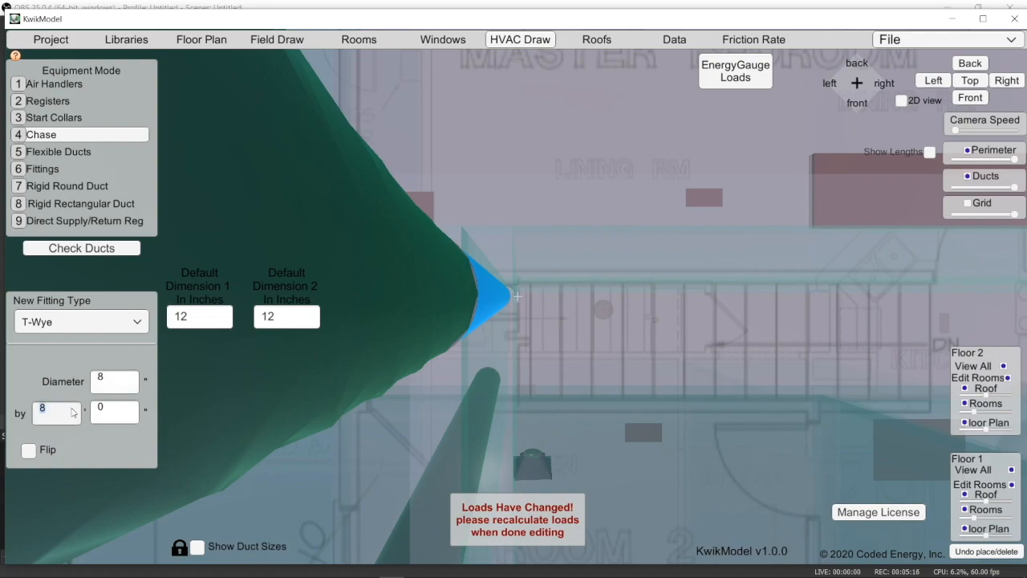
text(7)
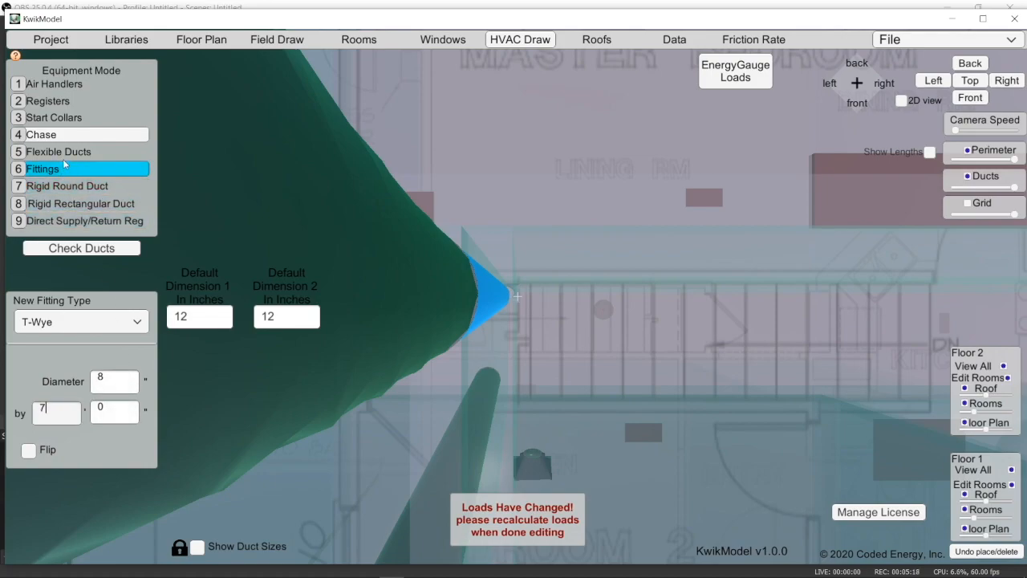
Run short flexible ducts from the lower ends of the living room and den risers to their first-floor registers
click(142, 152)
middle_drag(617, 321, 433, 219)
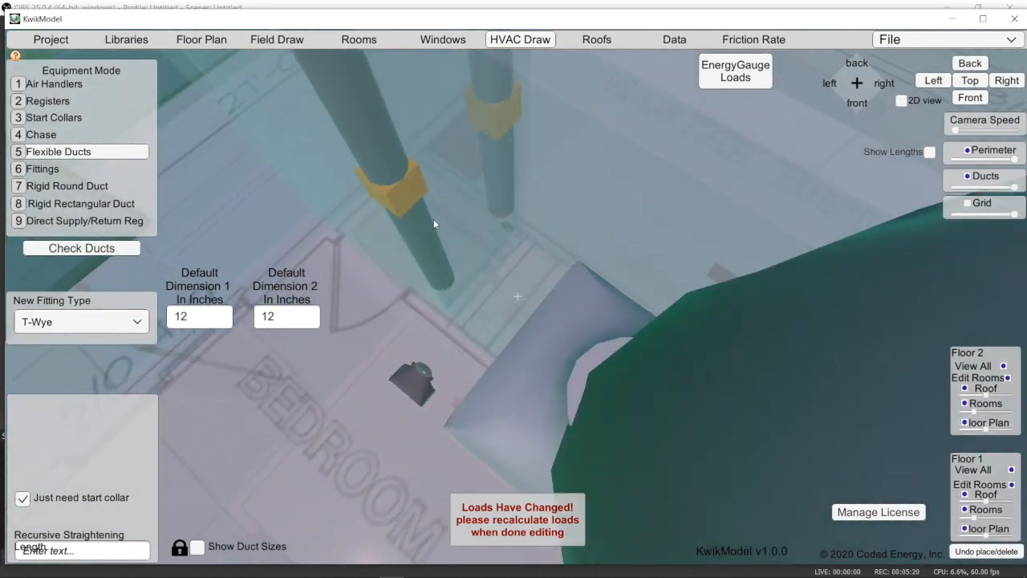
click(509, 229)
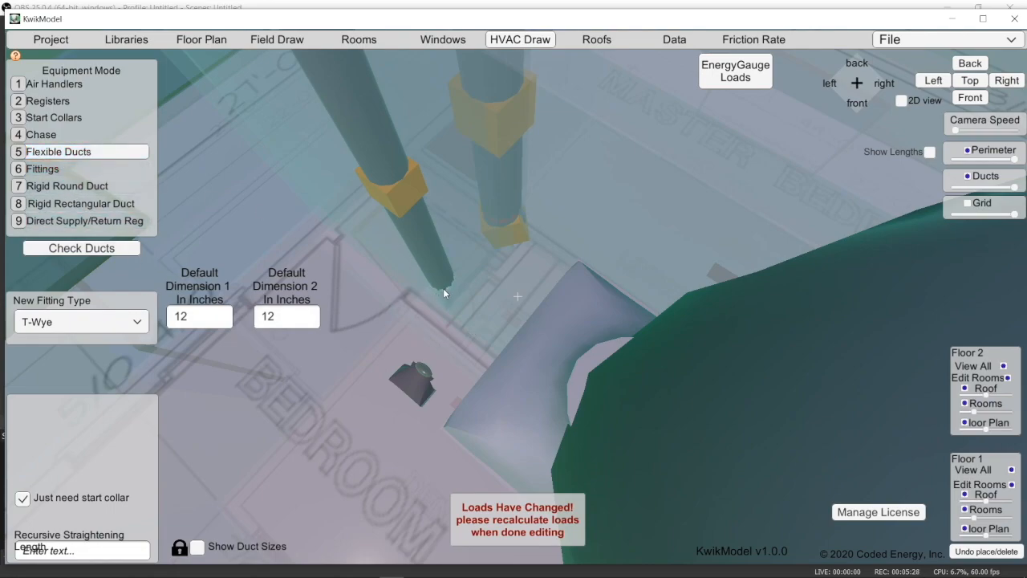
click(426, 374)
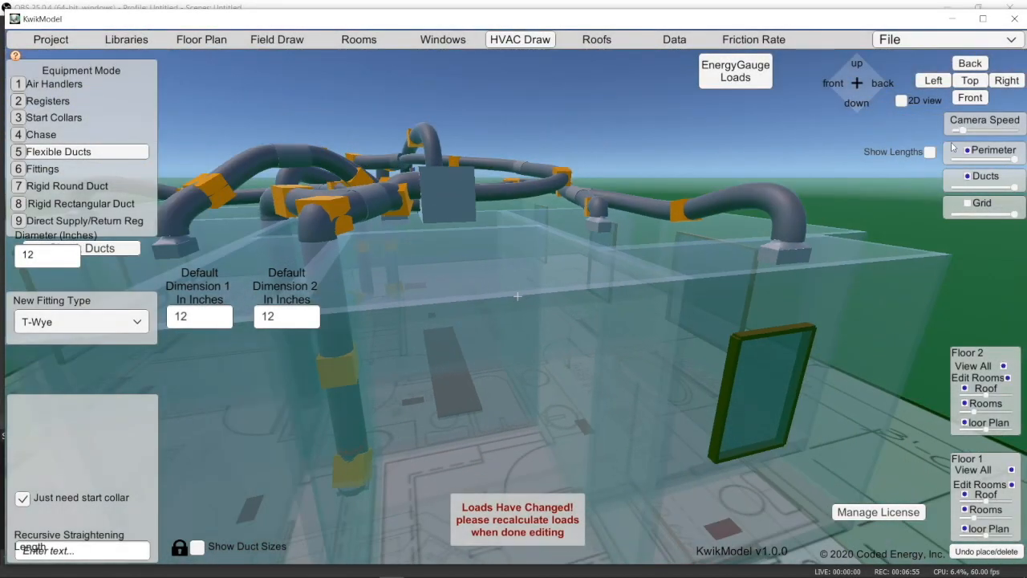
Hide the Floor 2 floor plan while viewing the house from the front
click(969, 100)
middle_drag(616, 136, 945, 337)
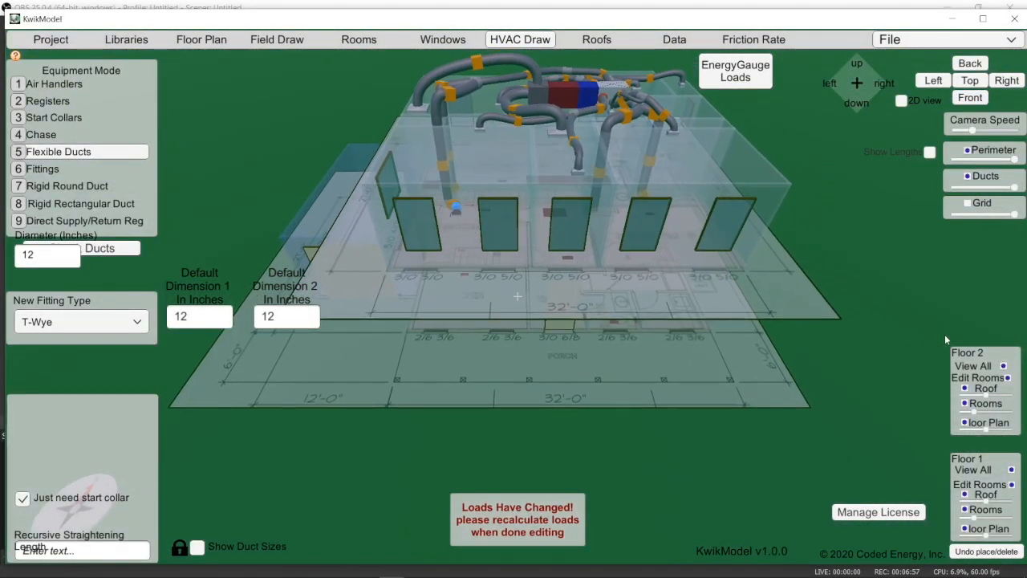
click(964, 422)
scroll(694, 183, up, 3)
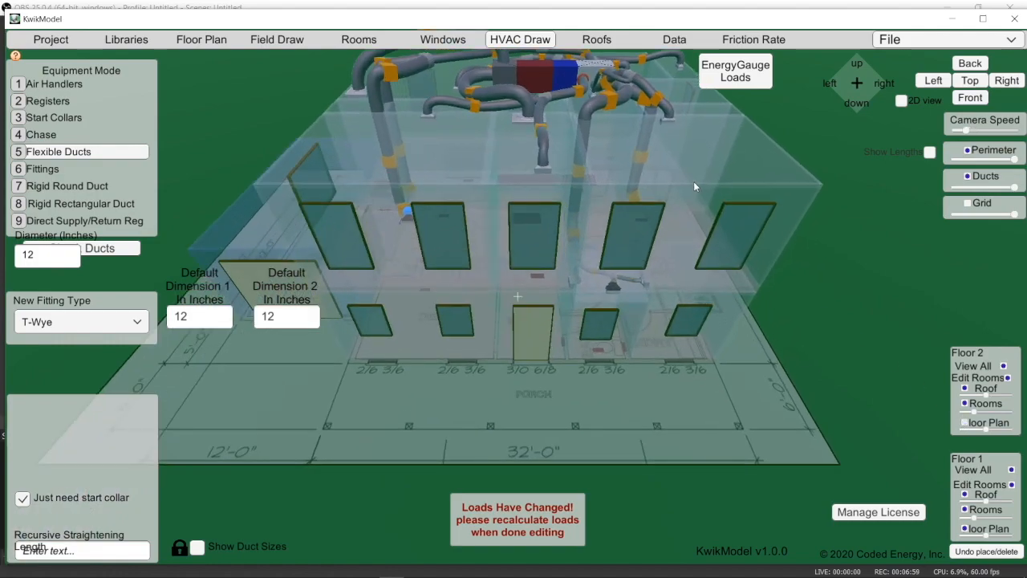
scroll(694, 182, down, 2)
right_drag(694, 187, 337, 28)
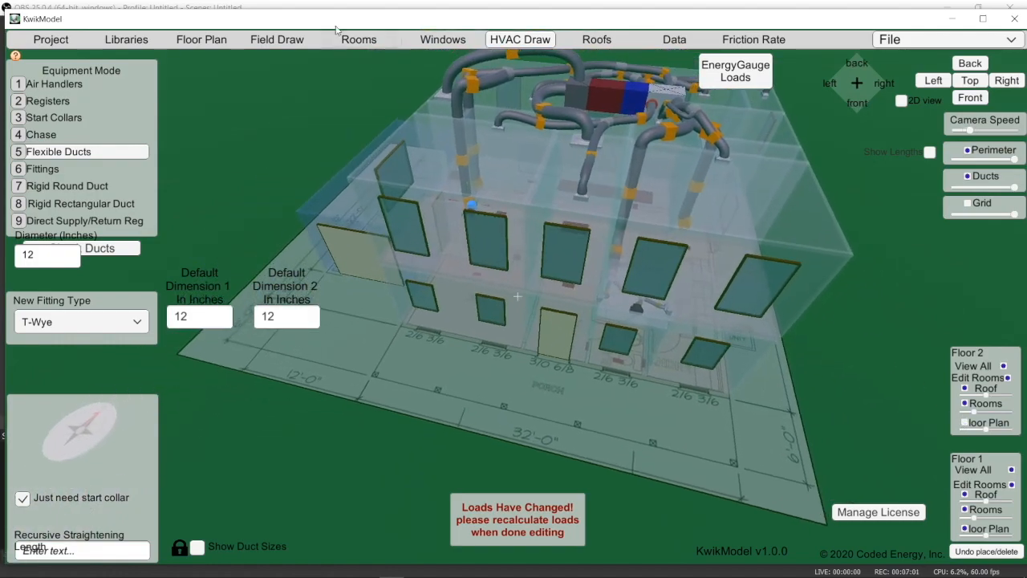
Switch to Rooms mode and examine the complete duct layout from above without the duct editing handles
click(356, 42)
right_drag(487, 71, 665, 367)
scroll(551, 222, up, 2)
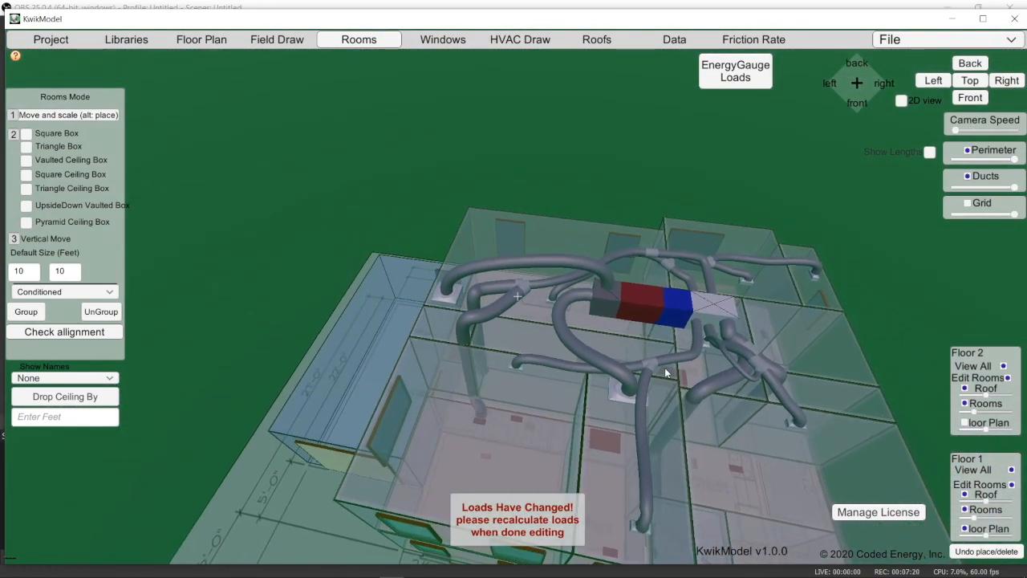
scroll(538, 296, down, 2)
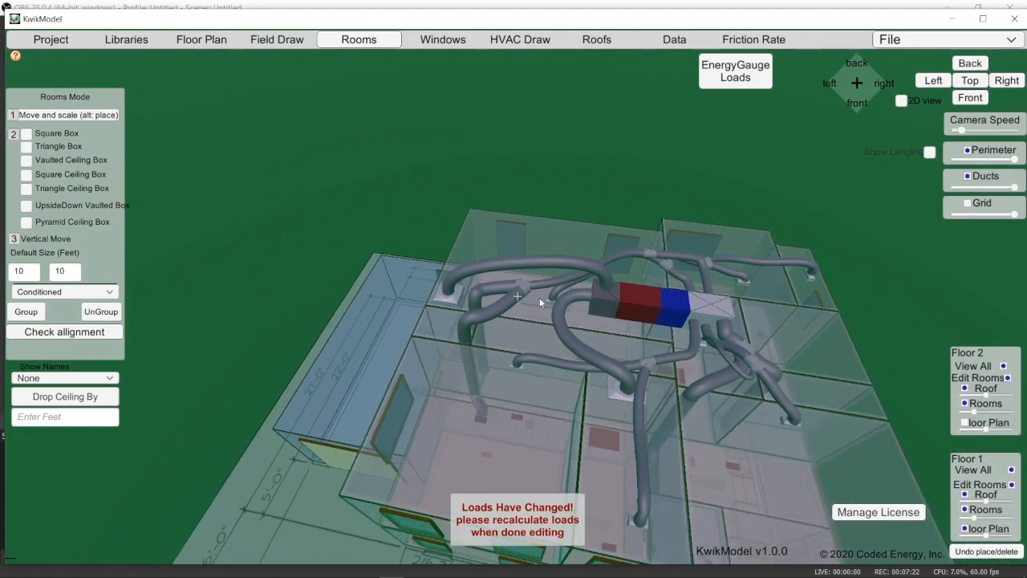
scroll(670, 322, up, 3)
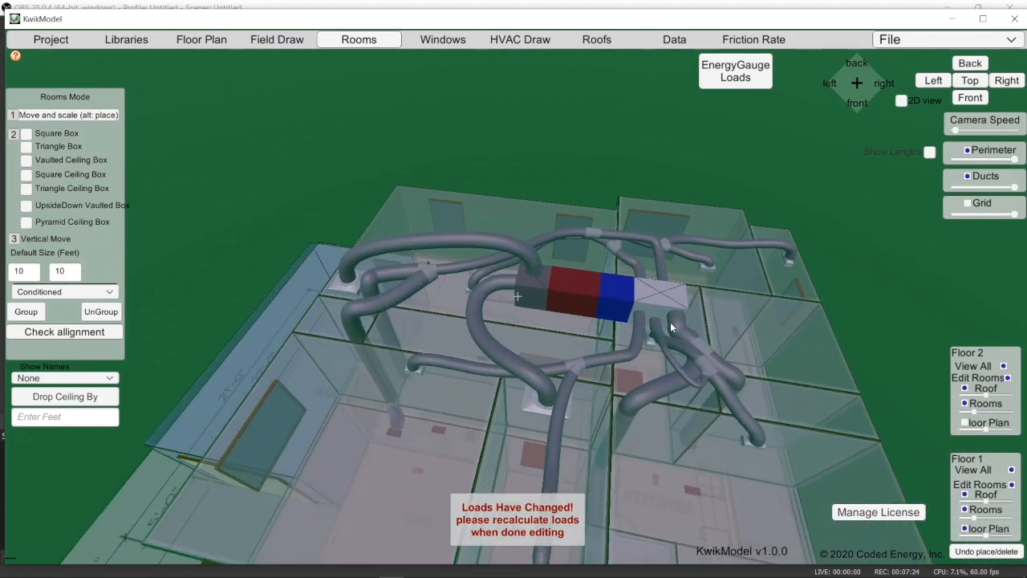
scroll(671, 323, down, 2)
right_drag(706, 357, 726, 284)
Open the project's duct data table, closing the error dialog on the way
click(676, 39)
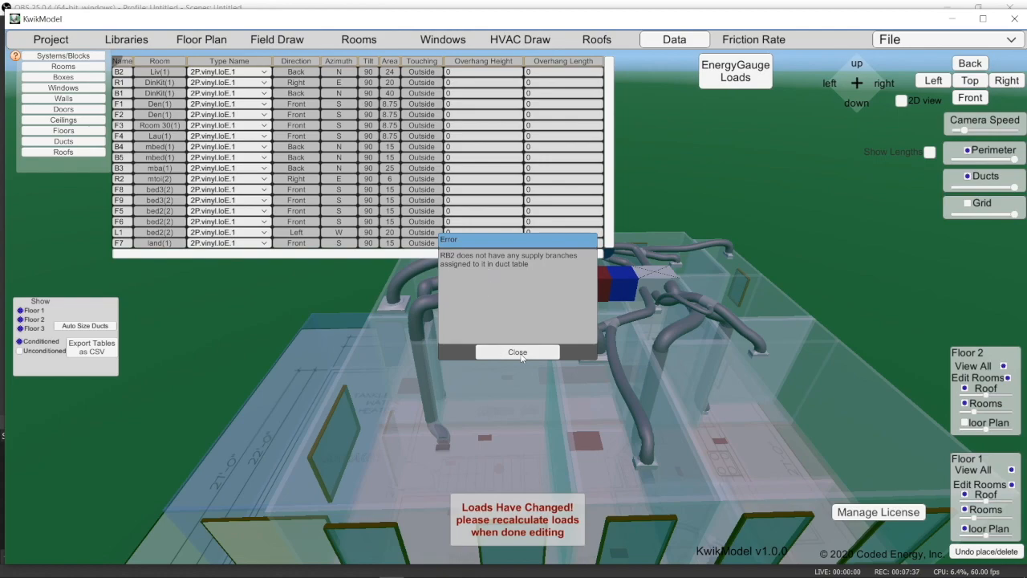
click(484, 351)
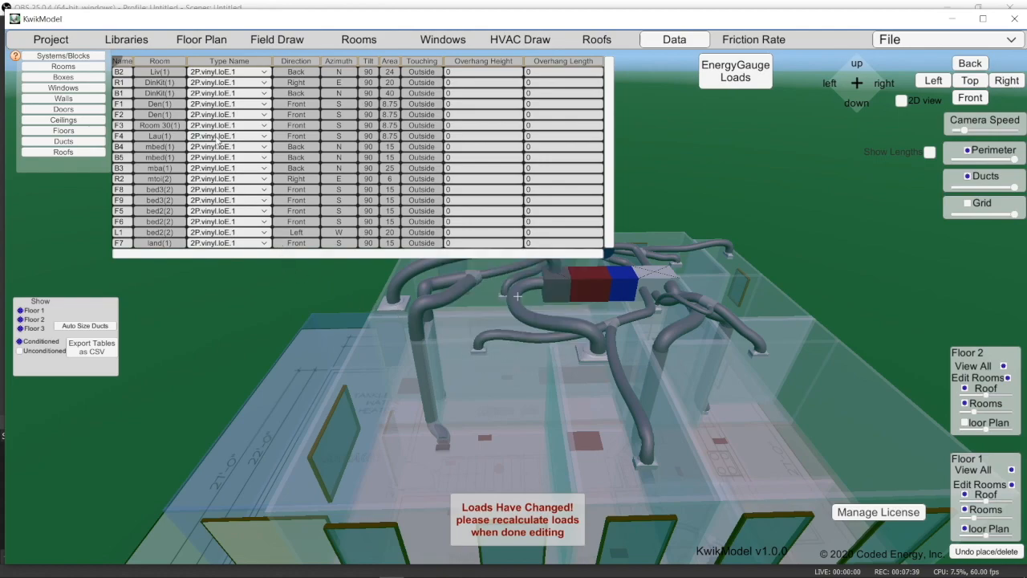
click(66, 143)
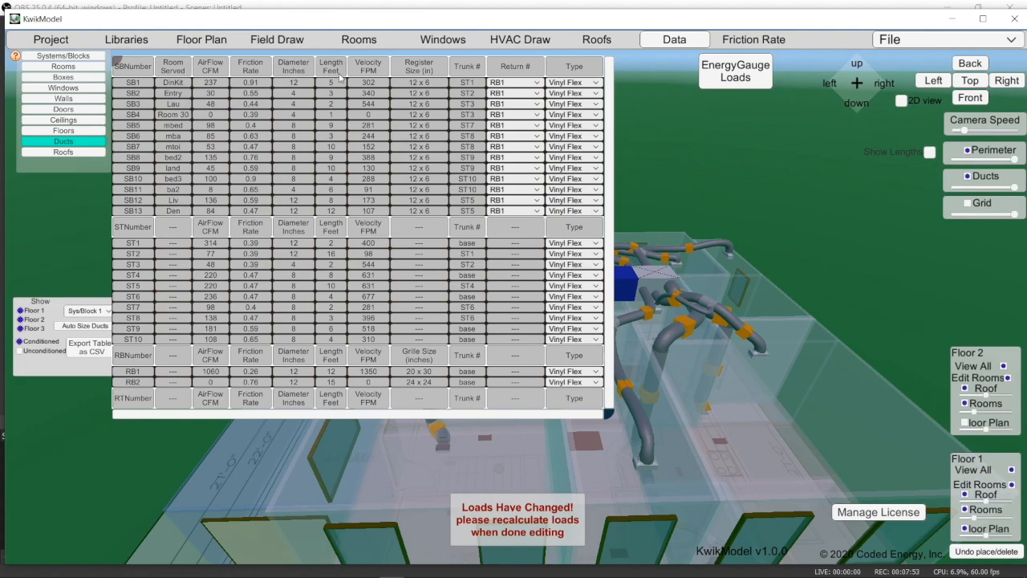
Locate the ba2 supply branch SB11 and the master bedroom return duct in both the duct table and the model
click(219, 193)
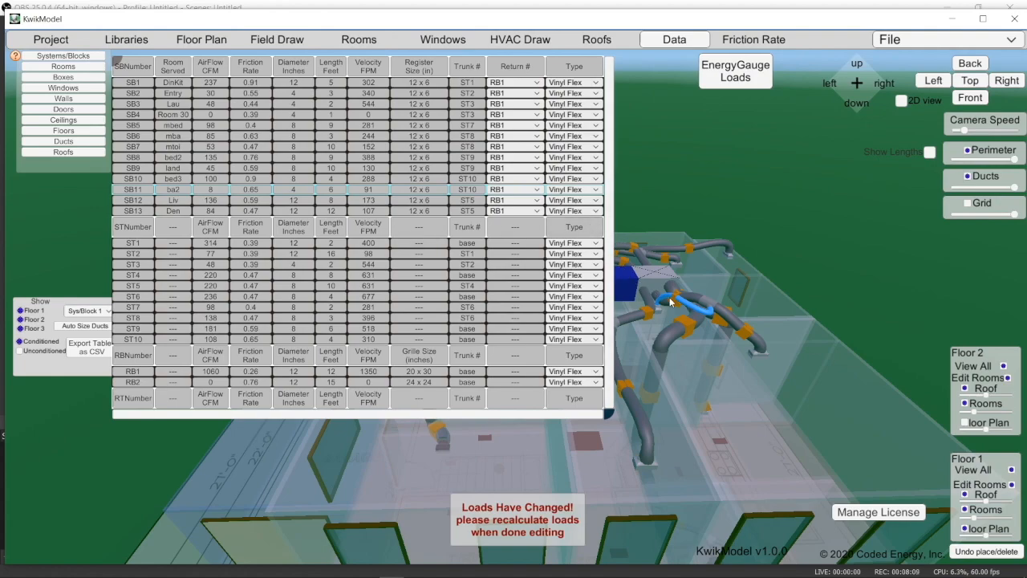
scroll(663, 309, up, 3)
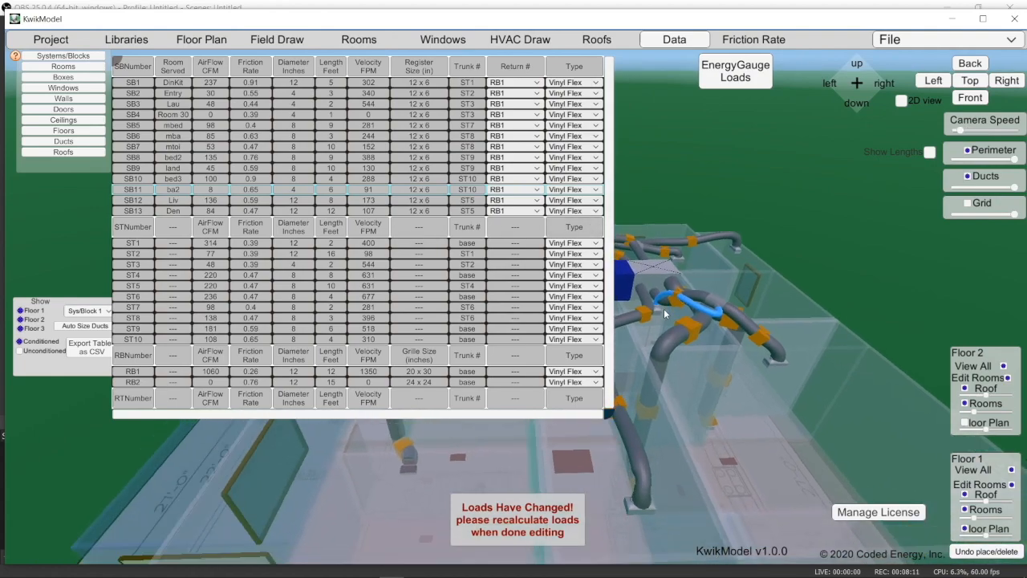
scroll(666, 307, down, 2)
middle_drag(665, 311, 796, 368)
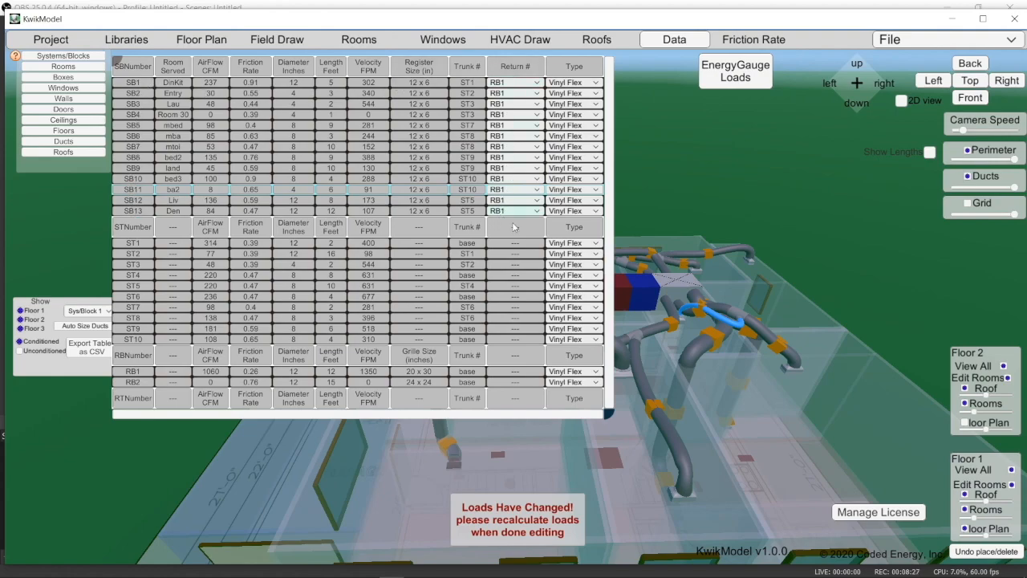
middle_drag(671, 279, 841, 365)
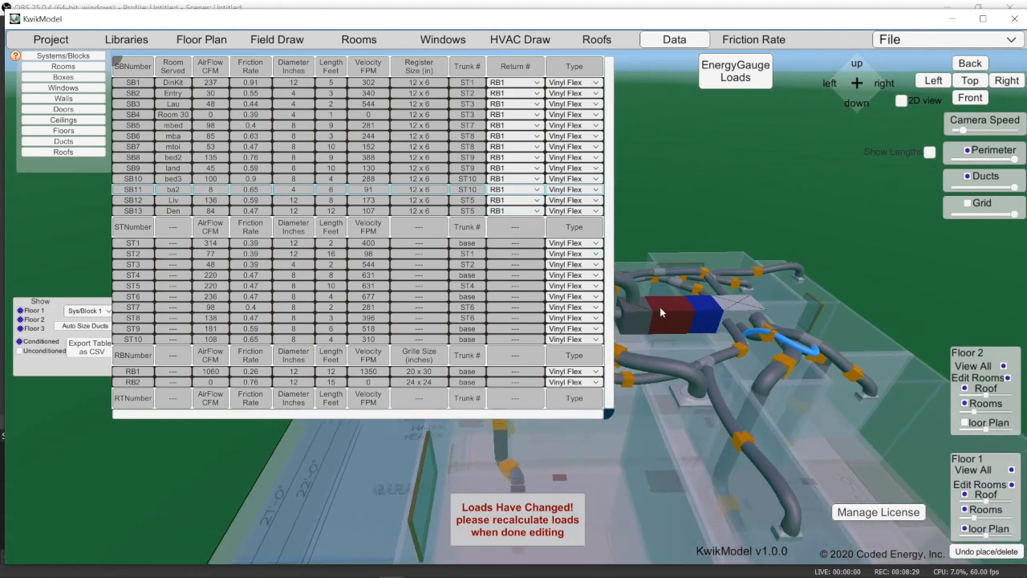
middle_drag(660, 308, 958, 311)
middle_drag(662, 301, 927, 319)
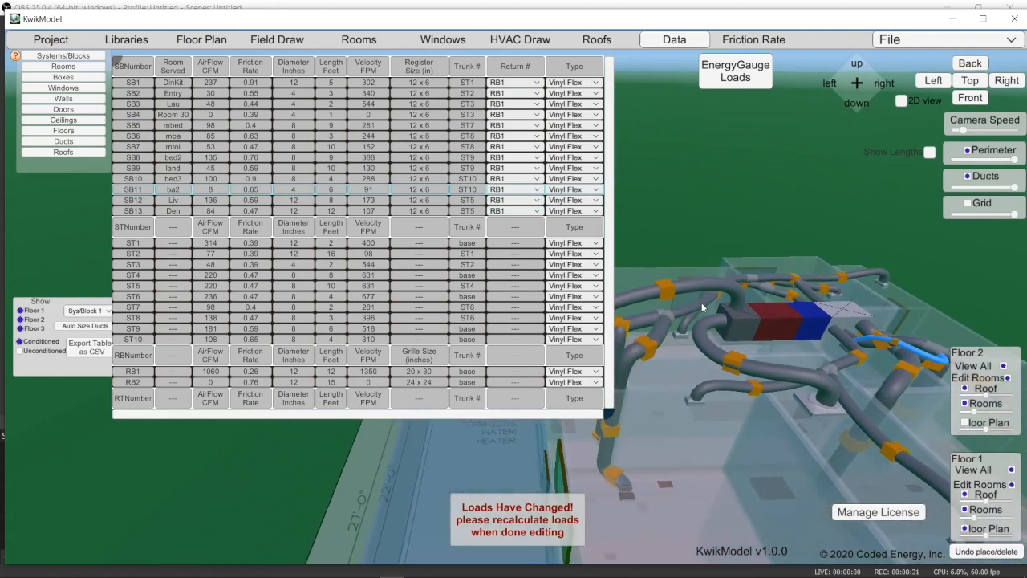
middle_drag(702, 302, 917, 298)
middle_drag(623, 332, 740, 305)
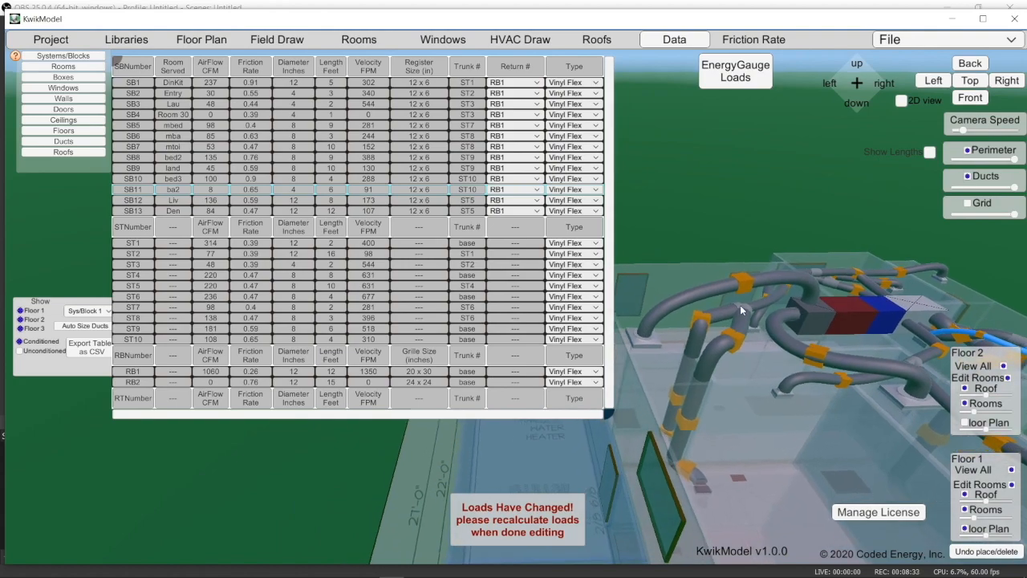
click(648, 322)
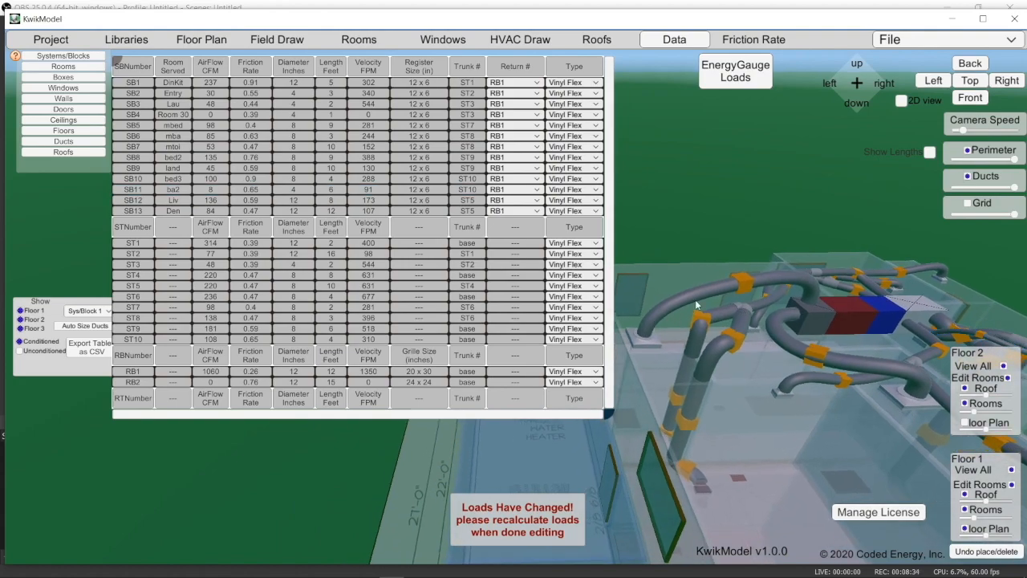
click(743, 272)
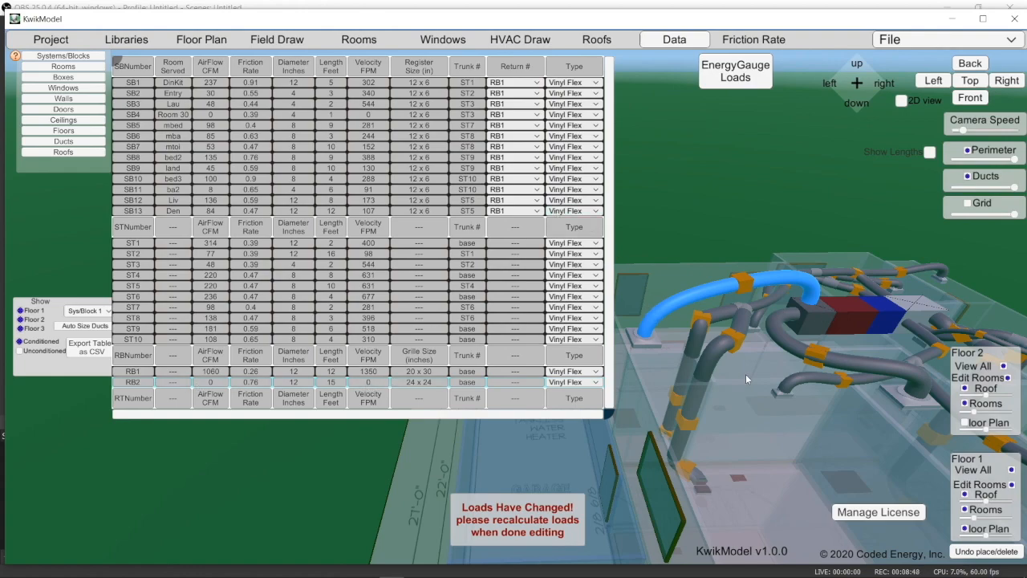
Identify the master toilet, master bath and master bedroom supply branches by selecting their ducts in the model
scroll(746, 374, down, 4)
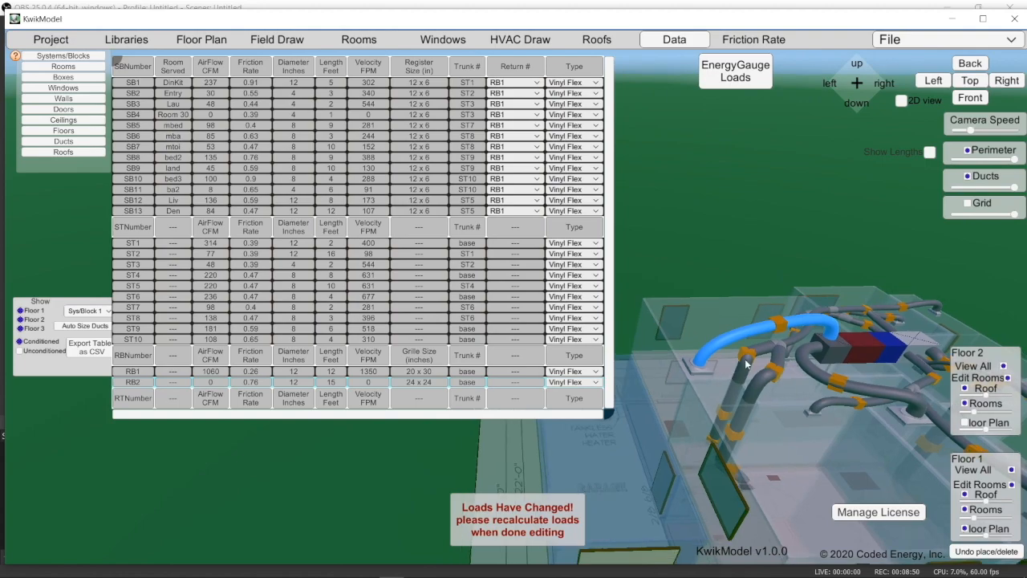
scroll(746, 364, up, 4)
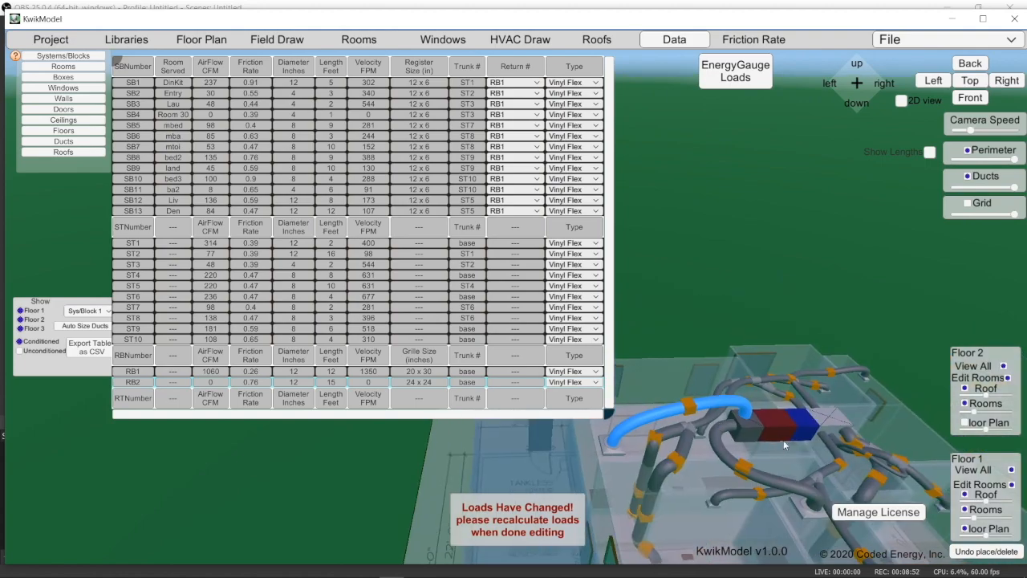
click(831, 373)
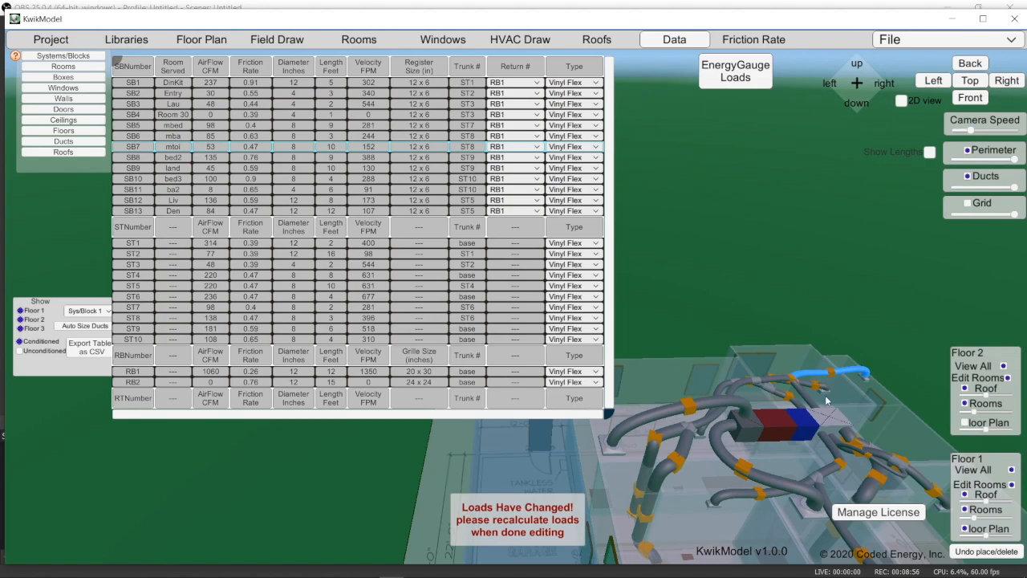
click(815, 385)
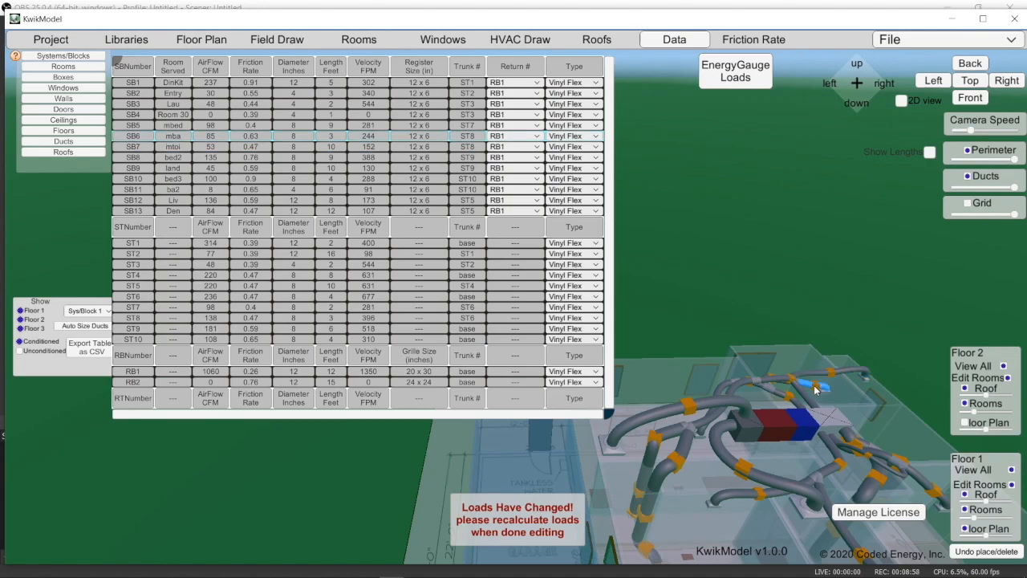
right_drag(706, 455, 769, 480)
click(804, 390)
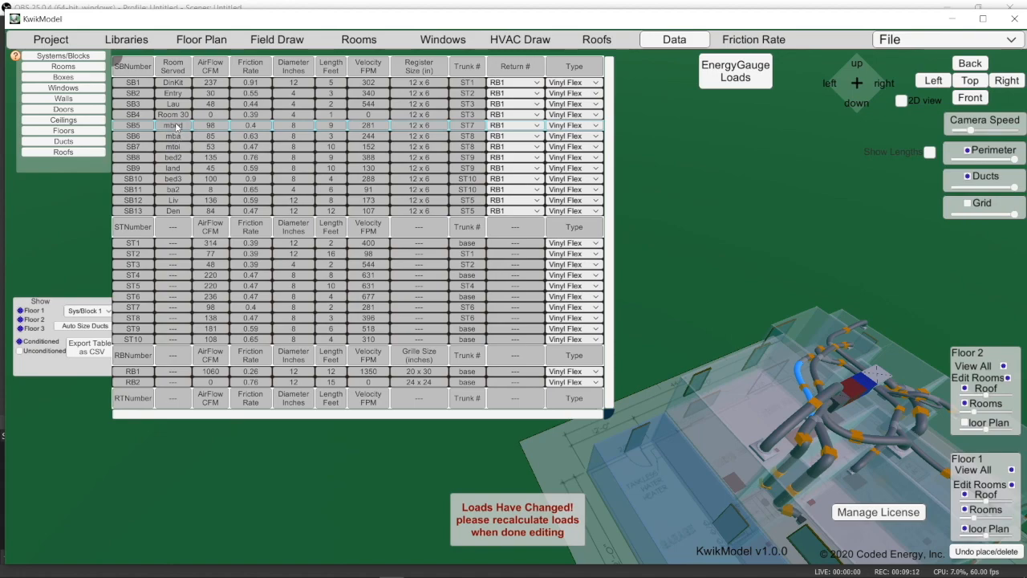
Assign supply branches SB5 (mbed), SB6 (mba) and SB7 (mtoi) to return RB2
click(518, 126)
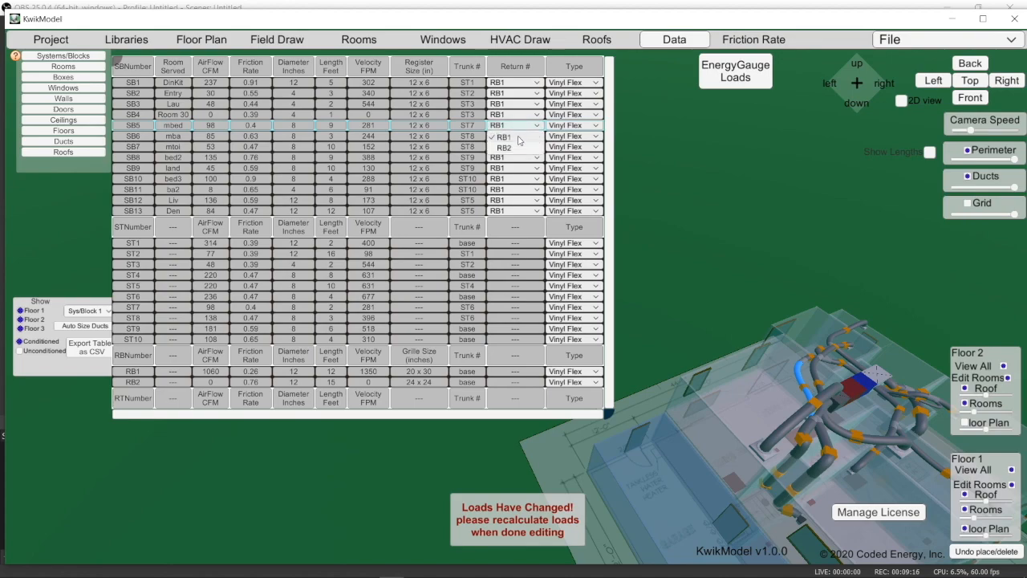
click(517, 148)
click(515, 137)
click(511, 157)
click(510, 147)
click(508, 168)
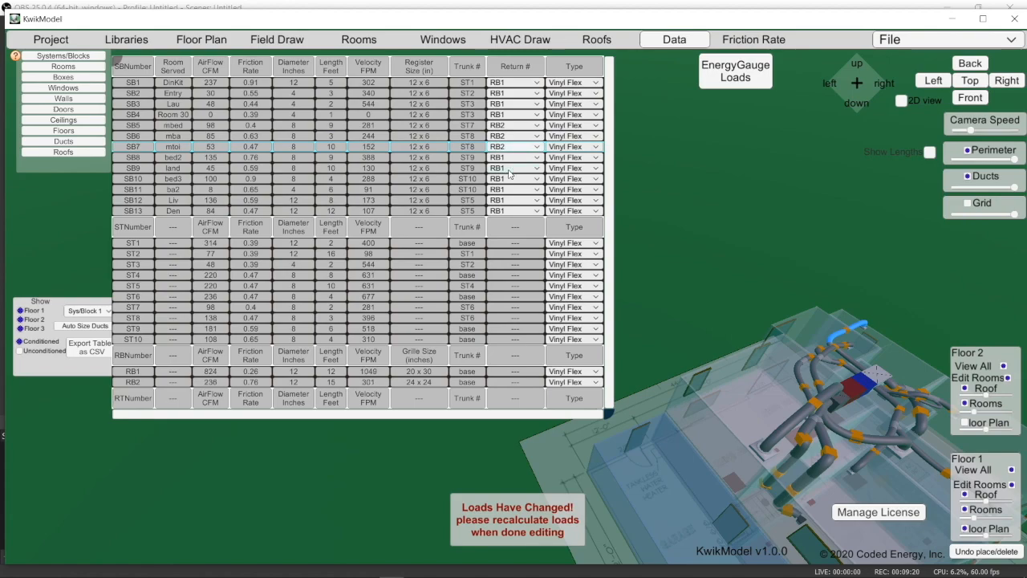
Refresh the duct data table so the friction rates reflect the new return assignments, keeping the duct system in view
right_drag(755, 280, 920, 430)
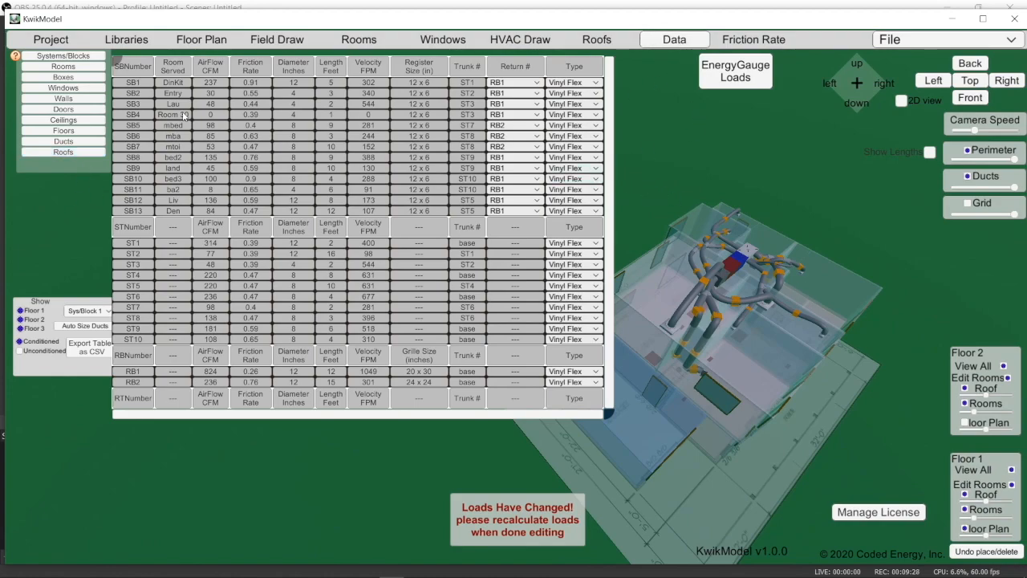
click(513, 40)
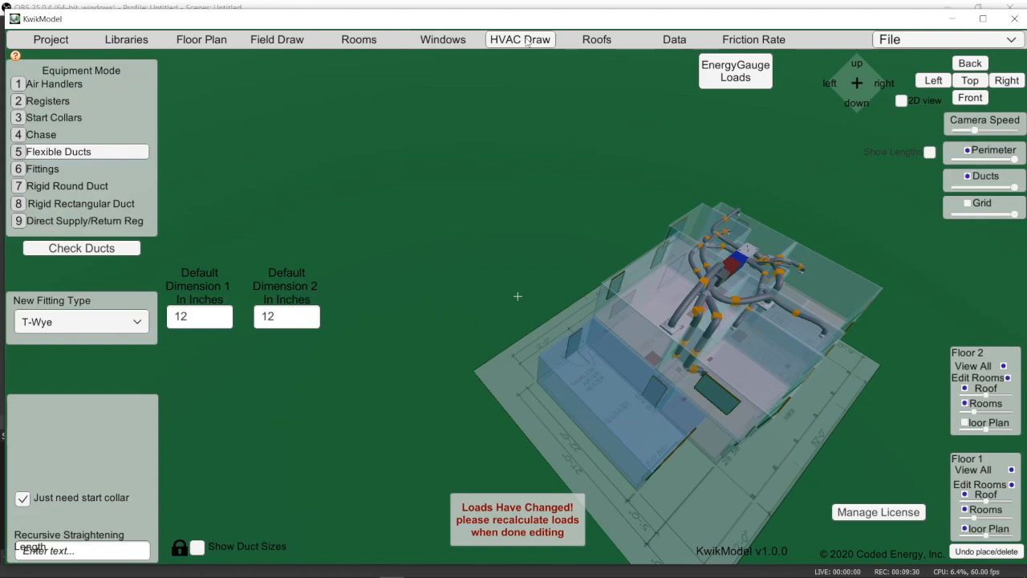
click(678, 42)
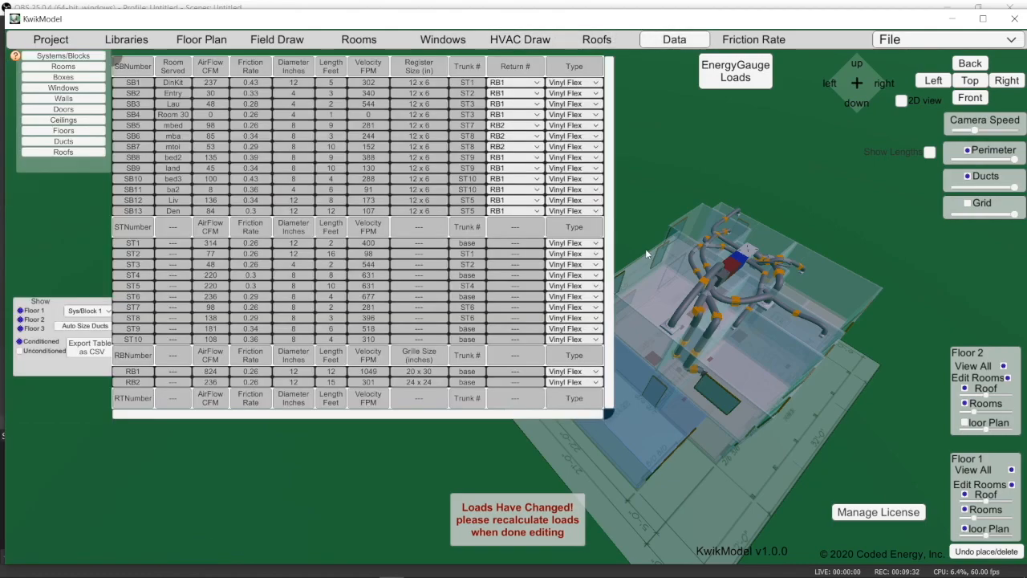
scroll(728, 280, up, 3)
scroll(732, 275, up, 2)
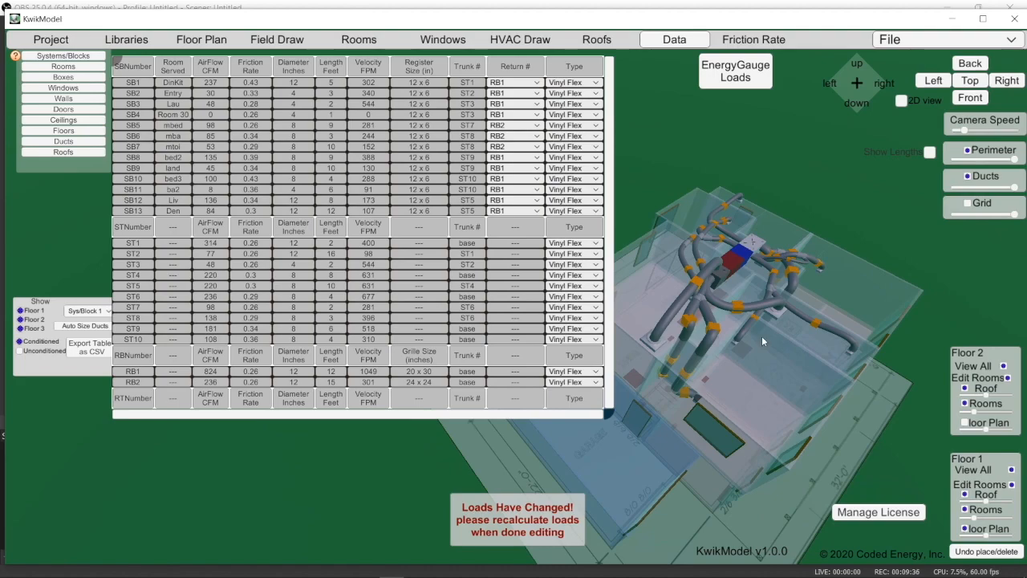
middle_drag(762, 337, 726, 292)
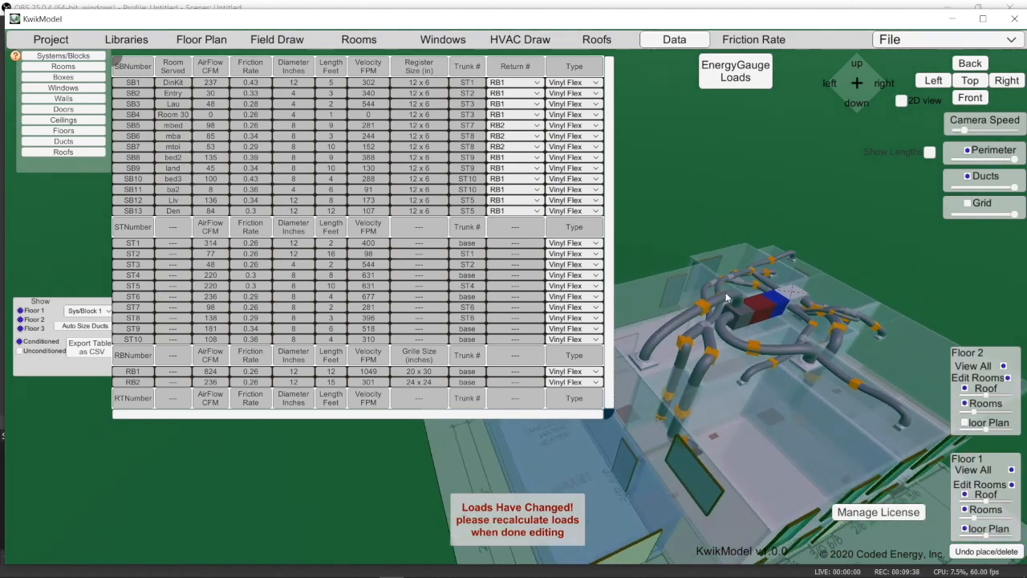
click(65, 143)
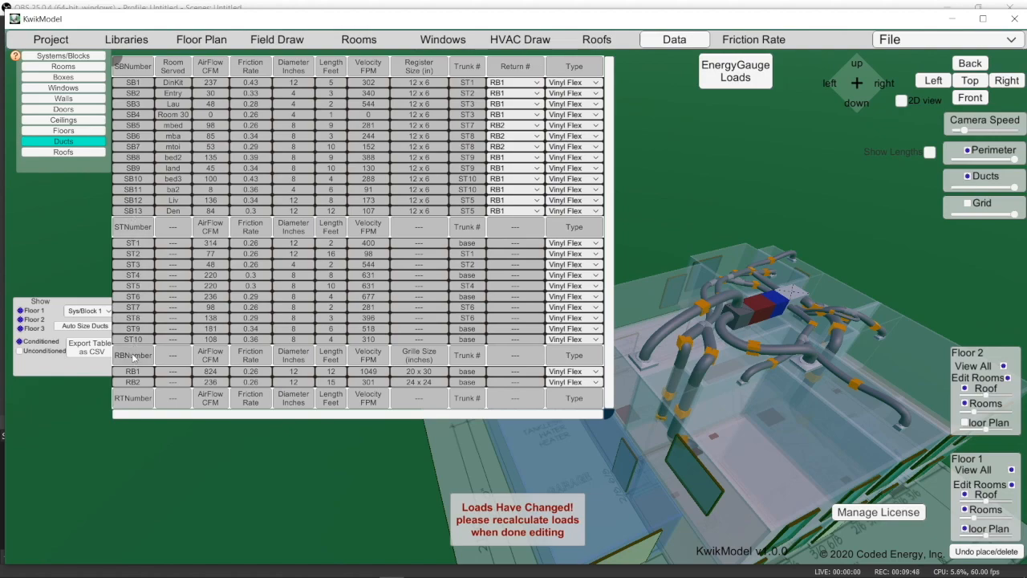
Examine supply trunks ST1 to ST10 and returns RB1 and RB2 by highlighting each table row's duct in the model
click(139, 244)
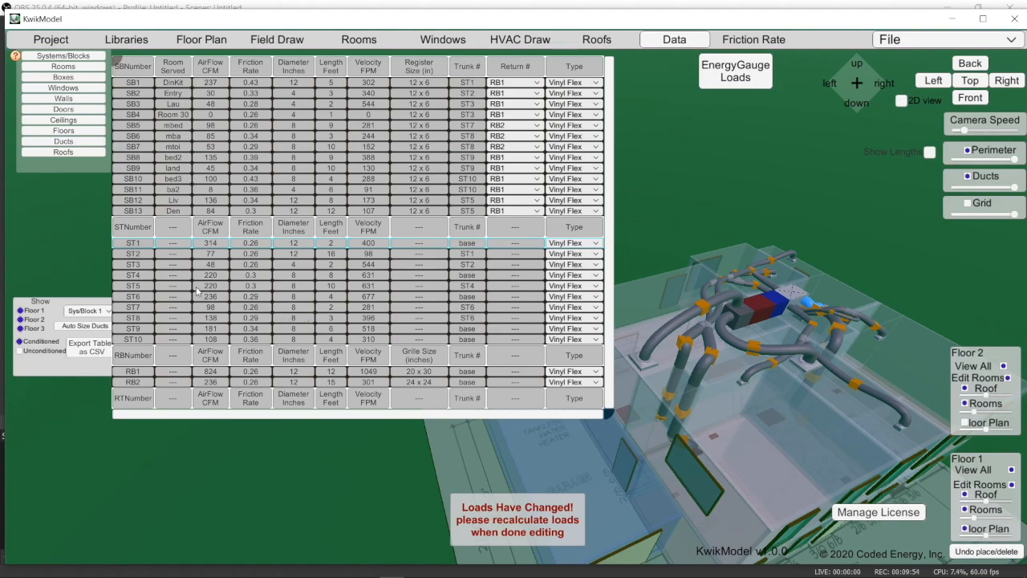
key(Down)
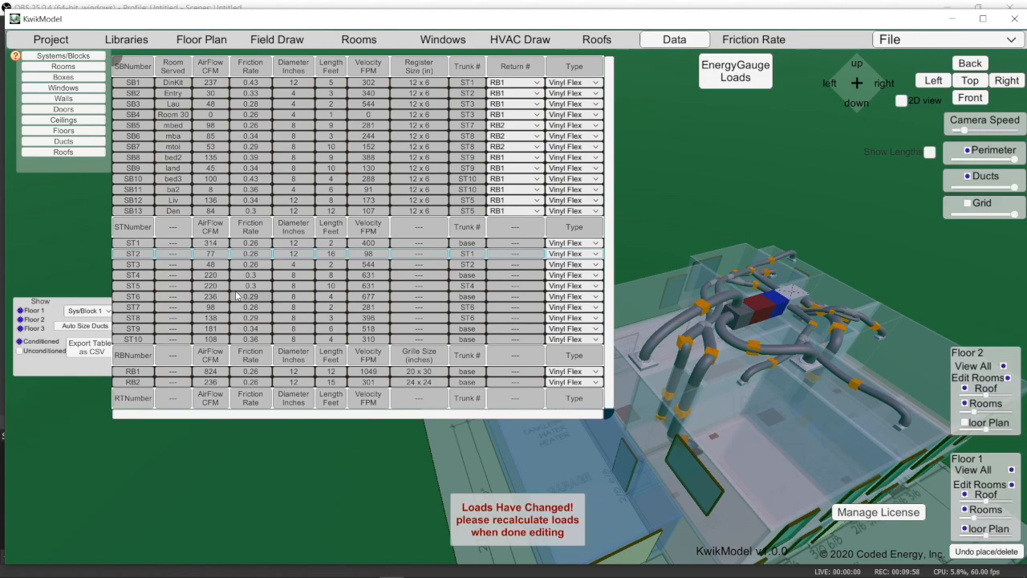
right_drag(799, 328, 644, 358)
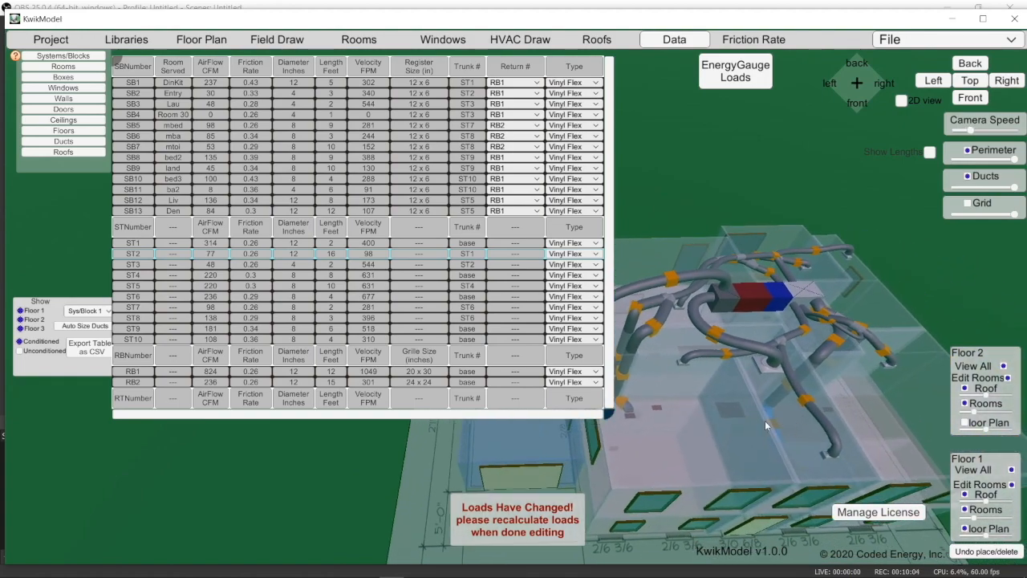
right_drag(776, 422, 700, 396)
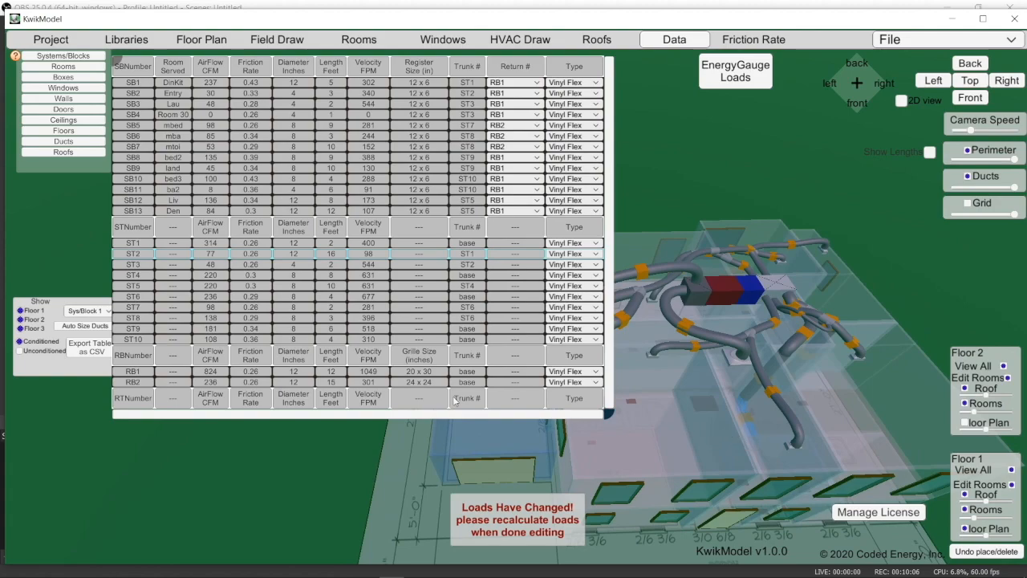
click(226, 265)
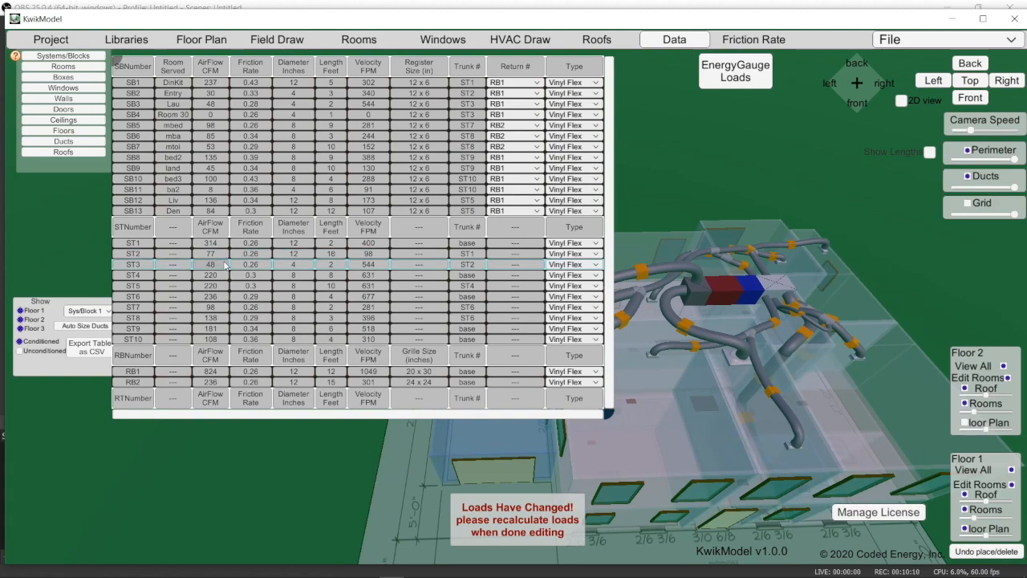
key(Down)
key(Down)
key(Down)
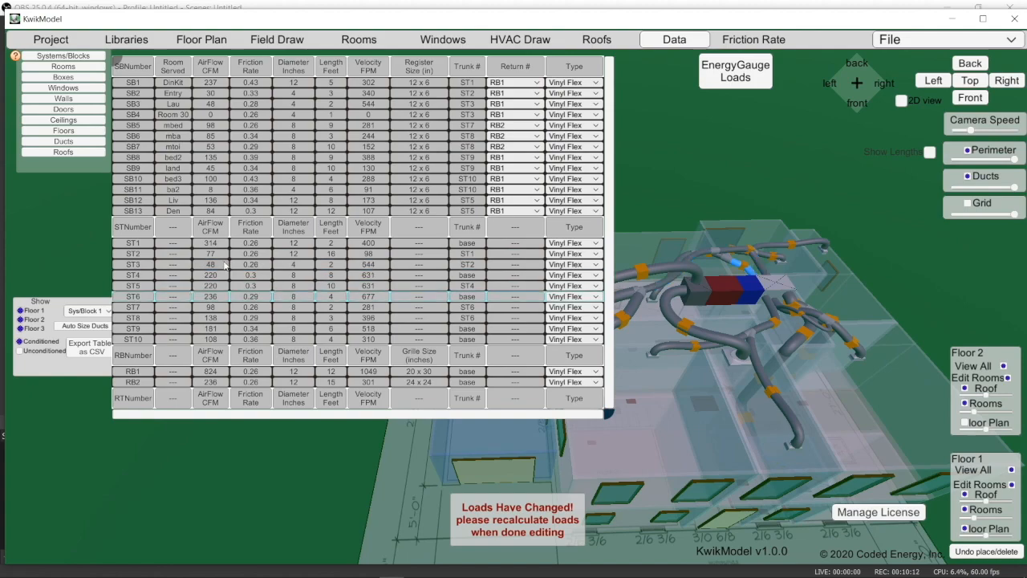
key(Down)
key(Down)
key(Down)
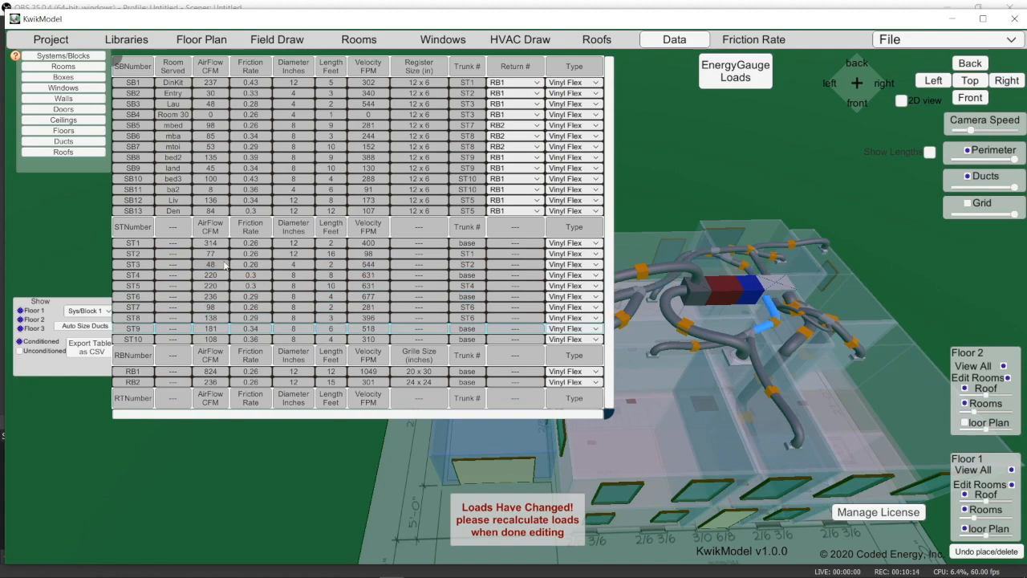
key(Down)
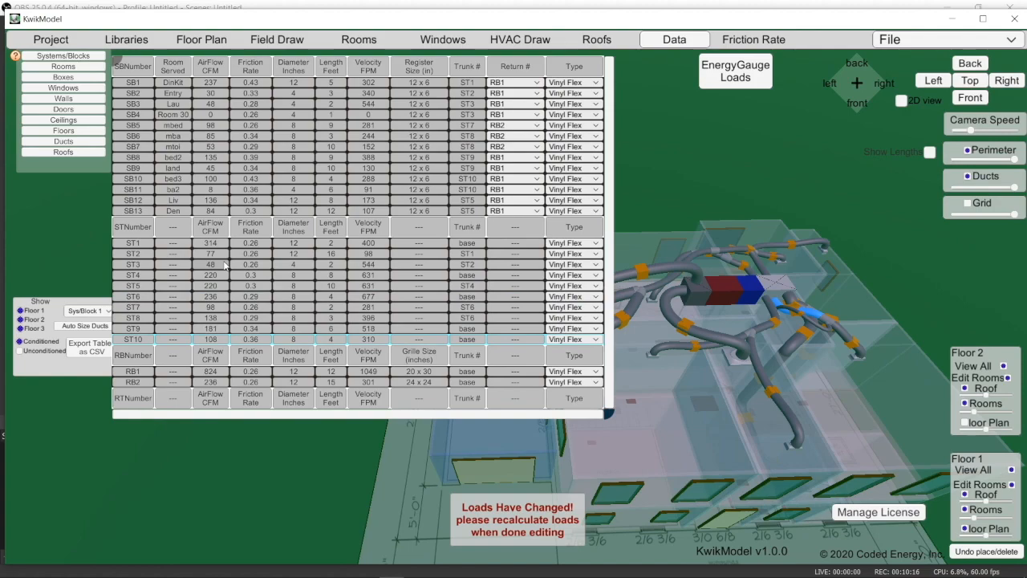
click(138, 373)
click(141, 382)
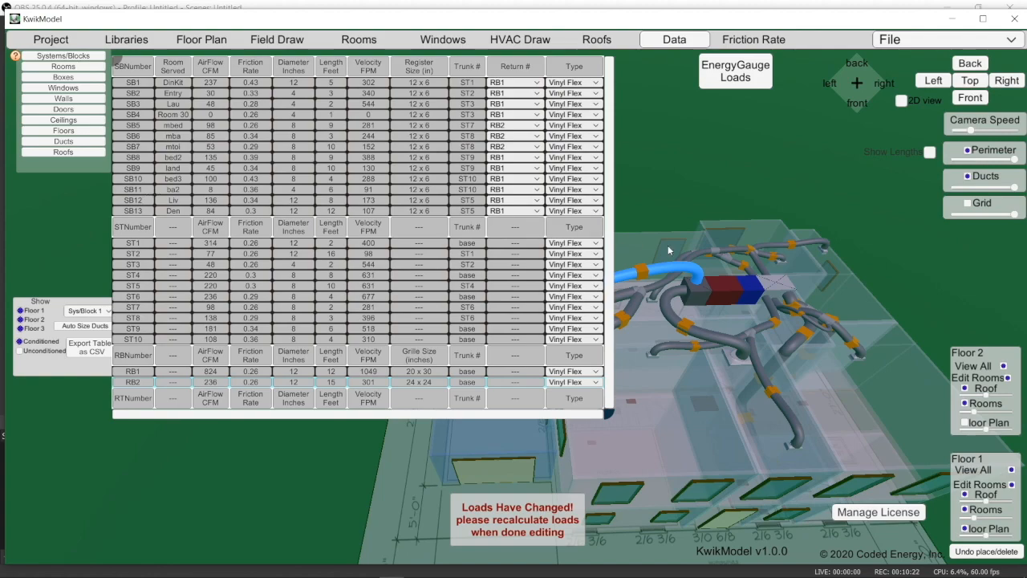
Auto-size the ducts of Sys/Block 1 from their airflows and friction rates
click(660, 368)
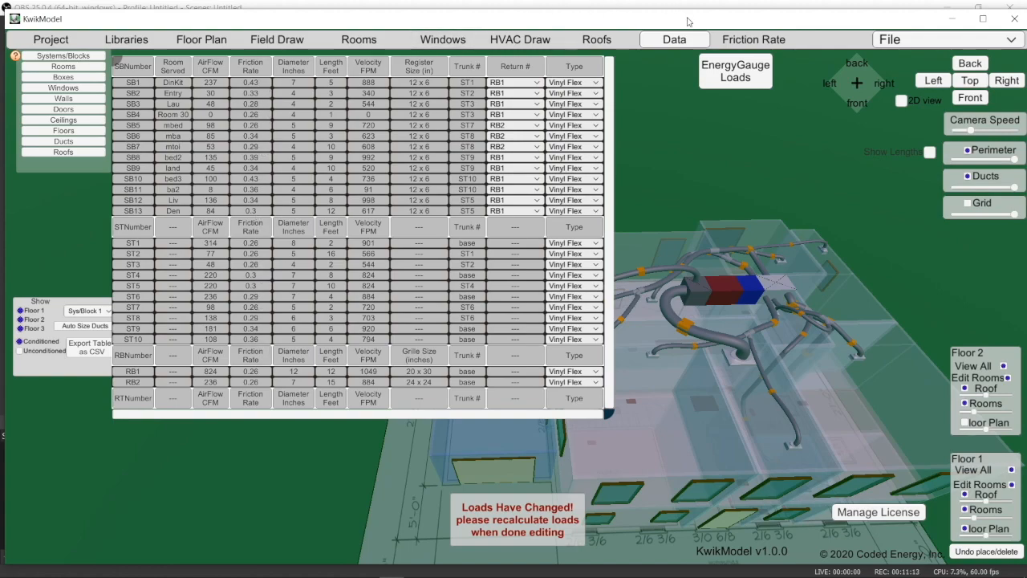
In the friction rate worksheet, set the pressure losses to .25 for the direct expansion refrigerant coil and .1 for the high or mid efficiency filter
click(746, 42)
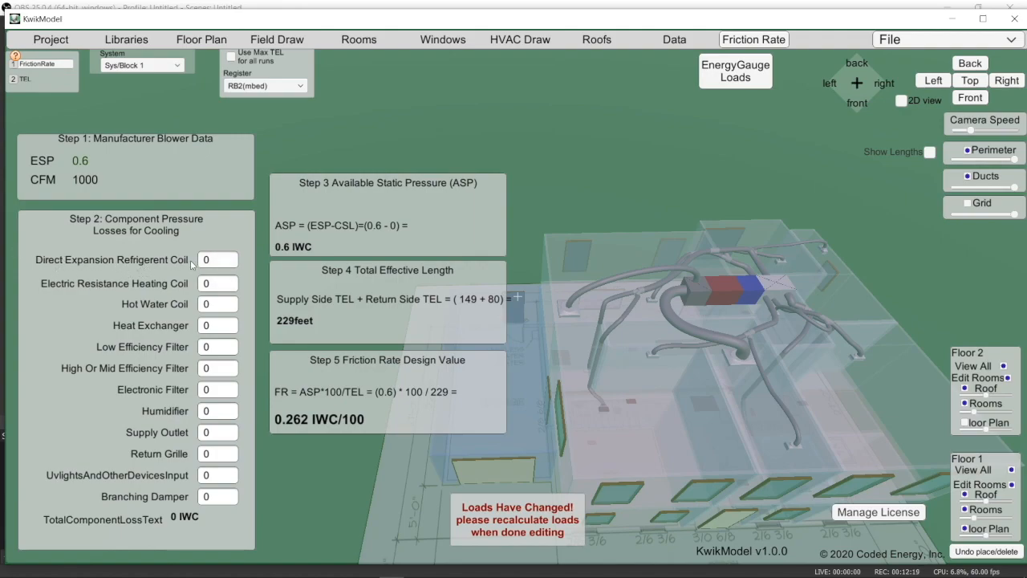
click(222, 265)
text(.25)
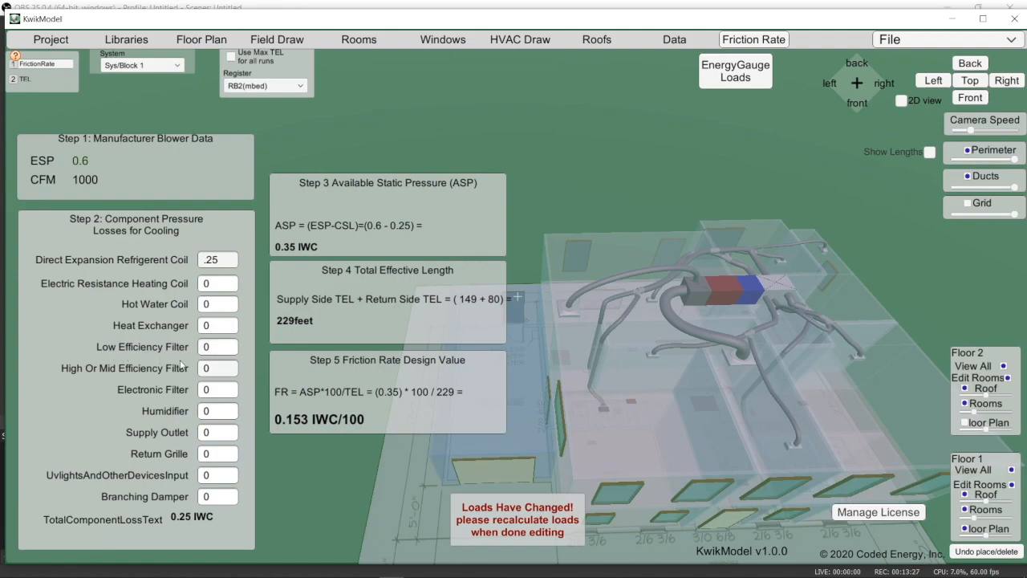
click(215, 369)
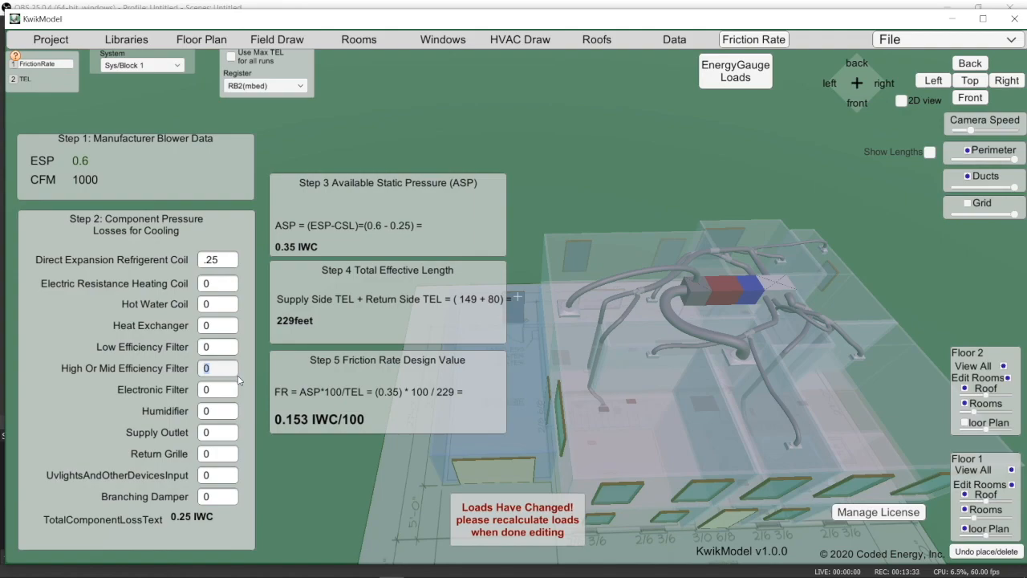
text(.1)
key(Tab)
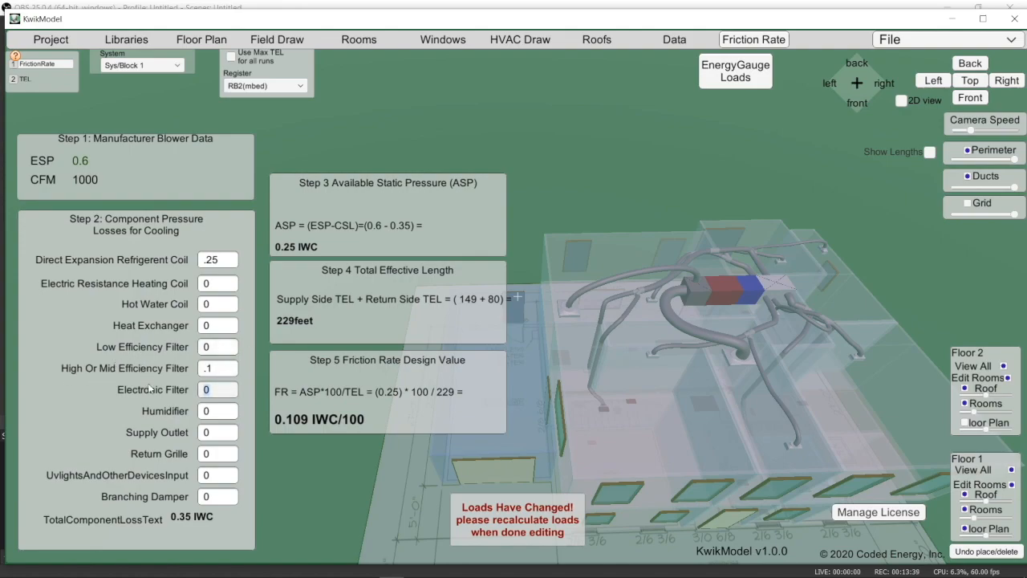
Set the supply outlet and return grille pressure losses to .03 each
click(215, 435)
text(.03)
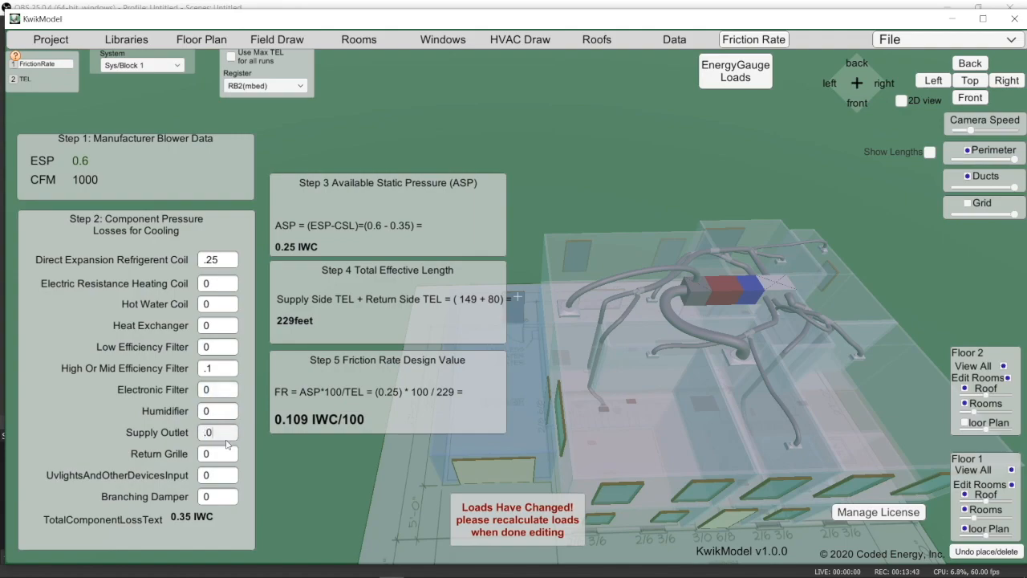
click(226, 462)
text(.03)
drag(227, 392, 105, 399)
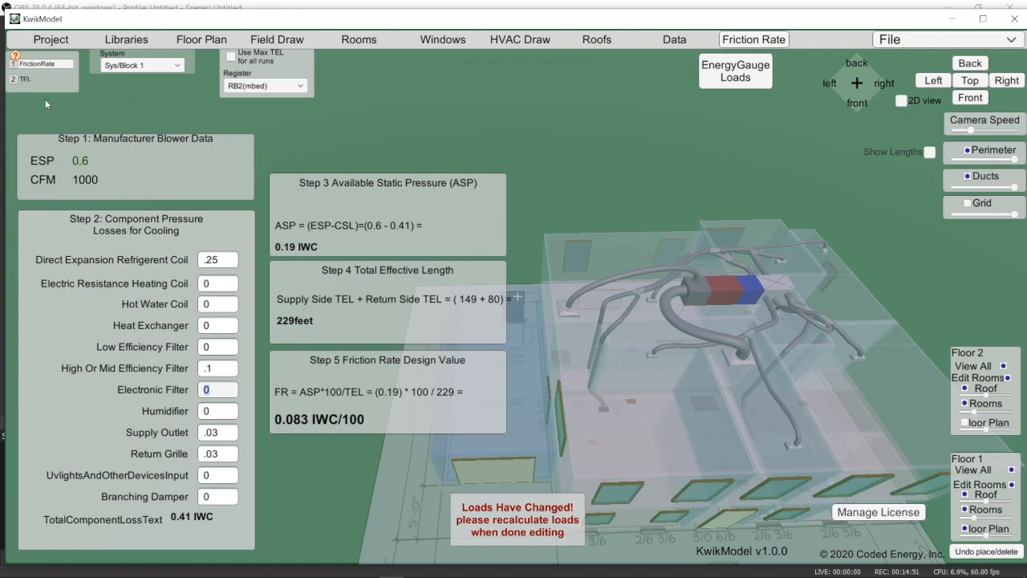
Open the total effective length tables and enlarge them to show all supply runs down to their total effective lengths
click(24, 80)
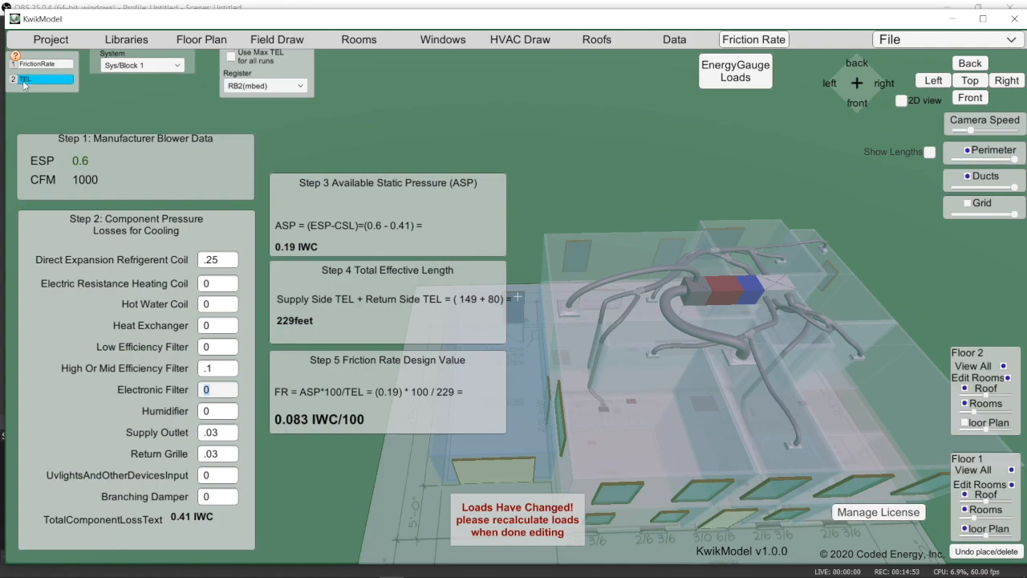
click(24, 80)
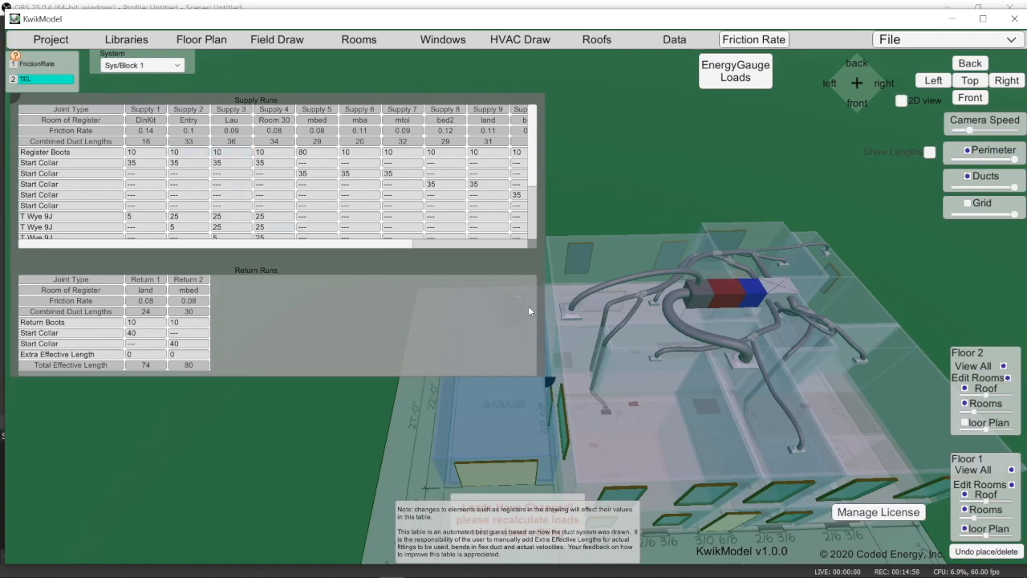
drag(548, 371, 836, 507)
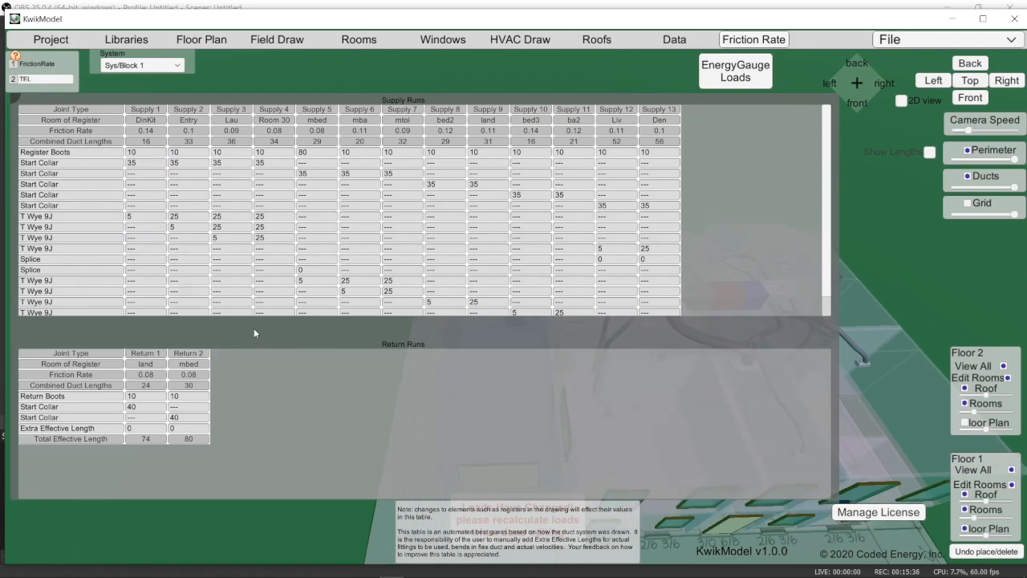
drag(829, 283, 830, 322)
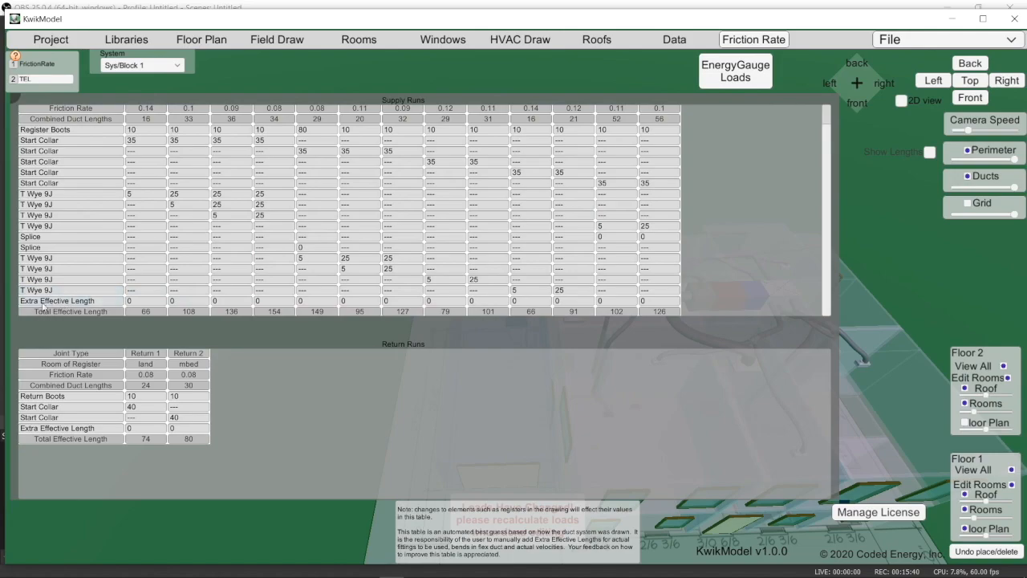
Examine the T Wye 9J lengths of the Entry and Room 30 supply runs and trace the Room 30 run in the model
click(174, 192)
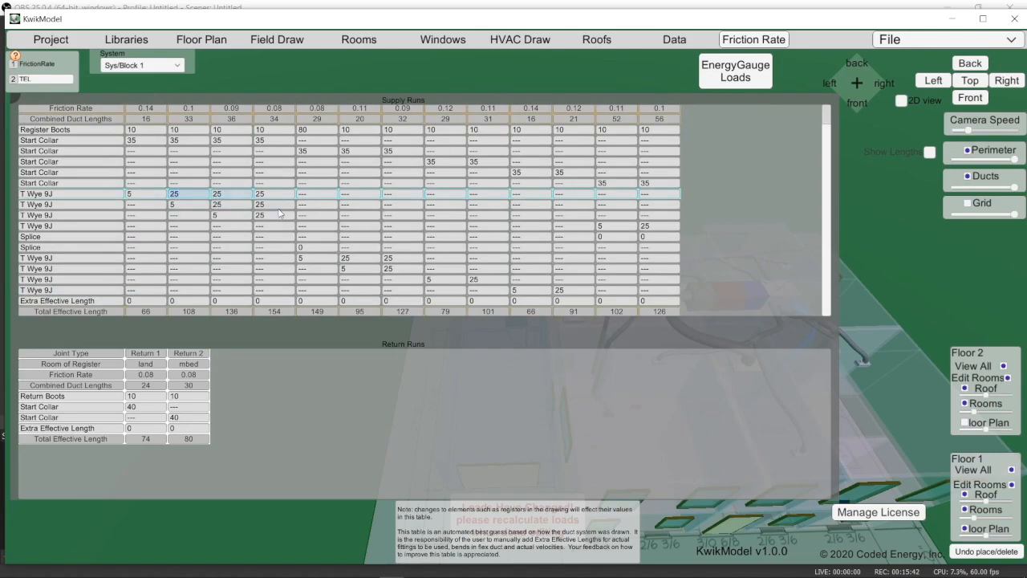
click(278, 209)
click(273, 195)
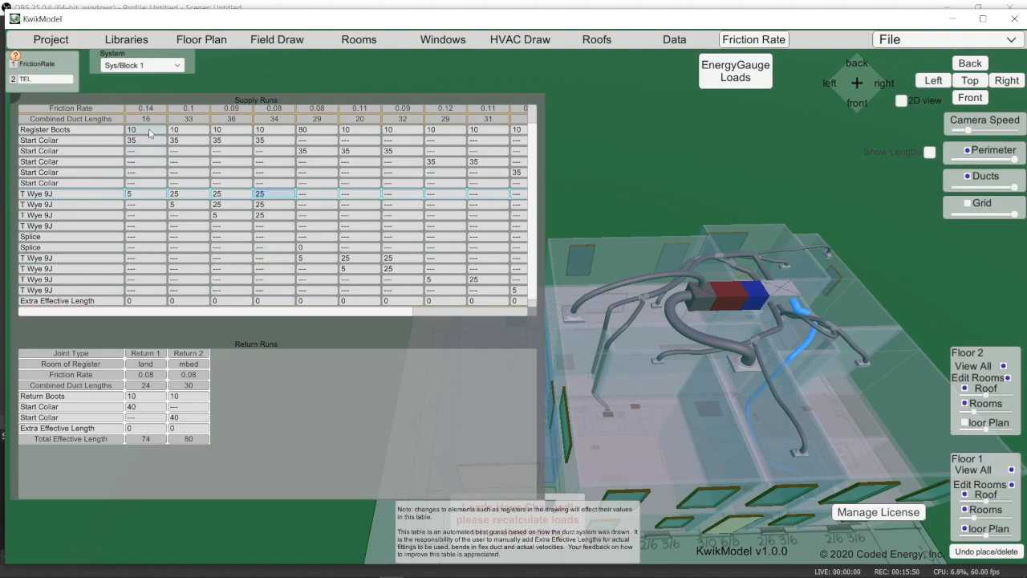
key(Left)
key(Up)
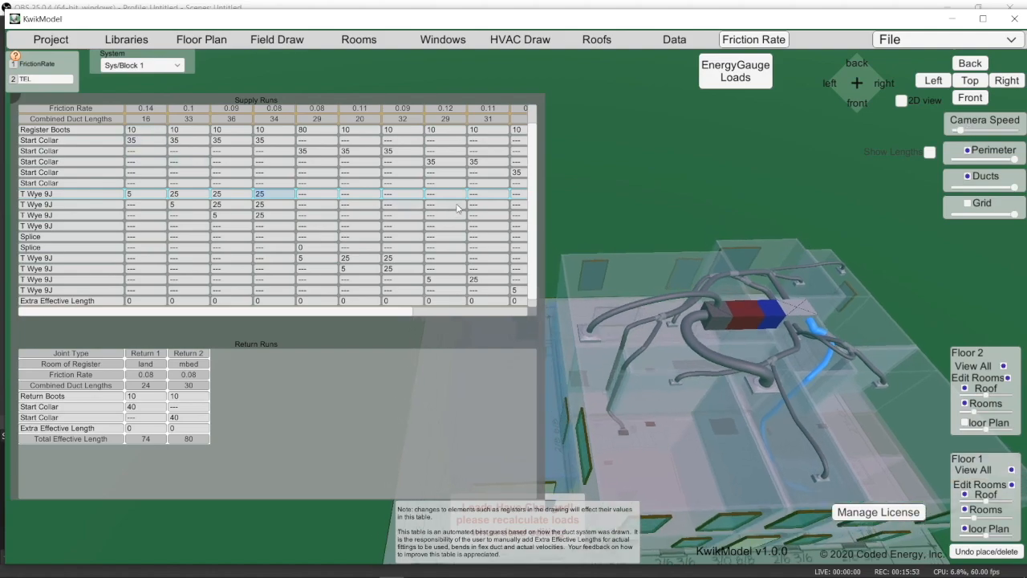
Examine the DinKit supply run's combined duct length, register boot, start collar and T Wye 9J entries against the model
scroll(533, 238, up, 2)
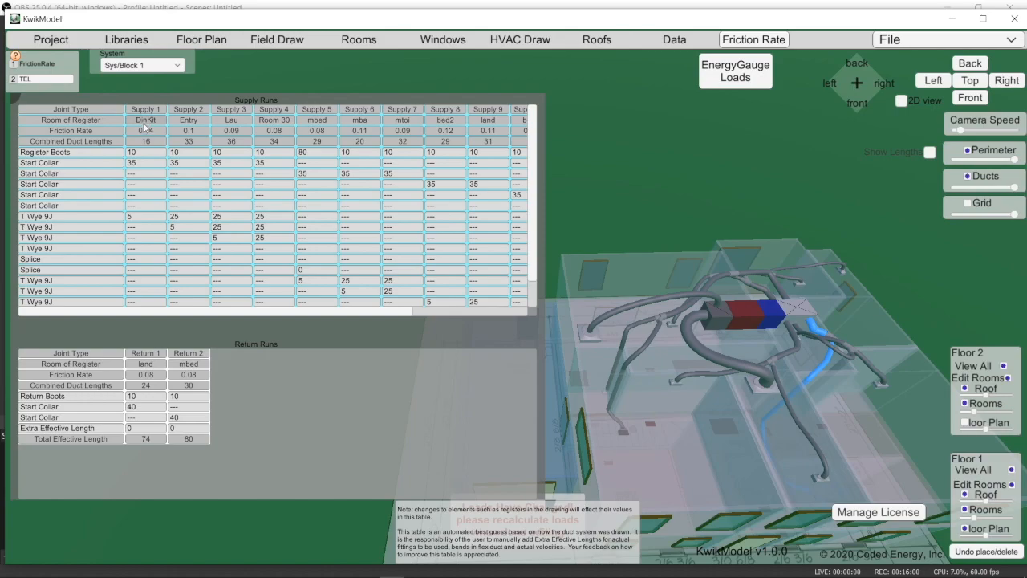
click(145, 163)
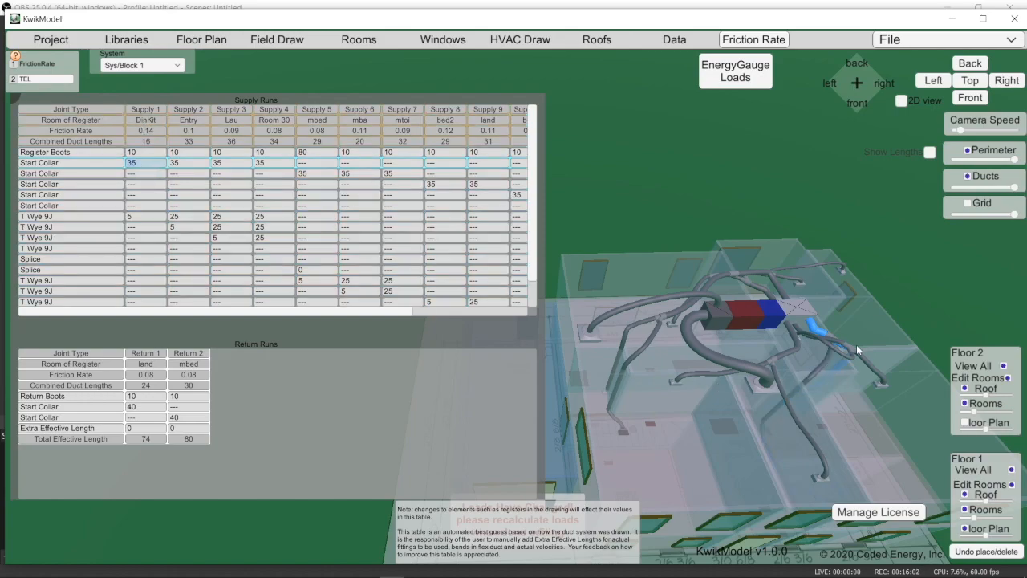
click(150, 142)
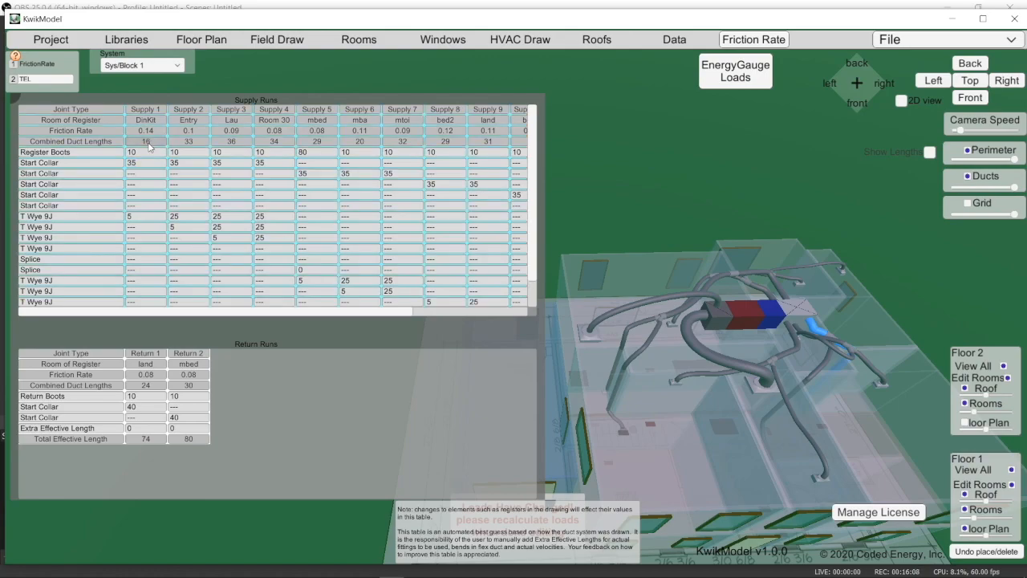
click(149, 154)
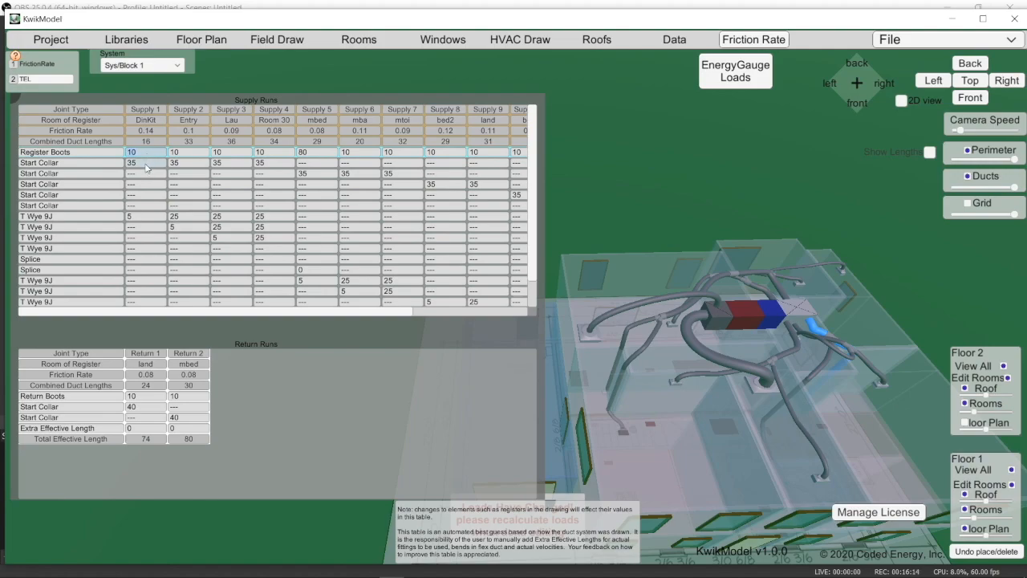
click(147, 167)
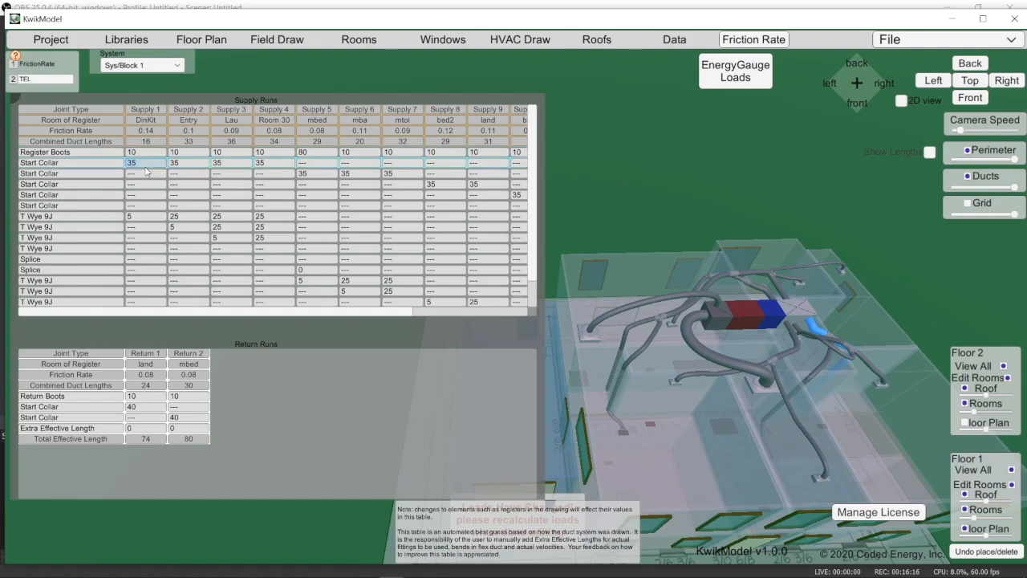
click(140, 218)
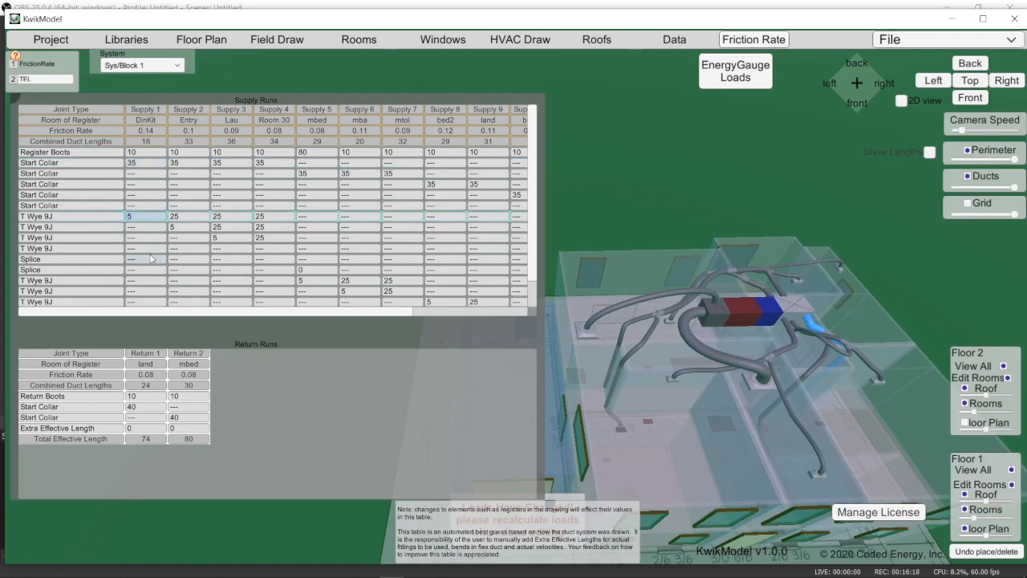
Check the DinKit supply run's extra and total effective lengths and its friction rate calculation
drag(535, 209, 535, 274)
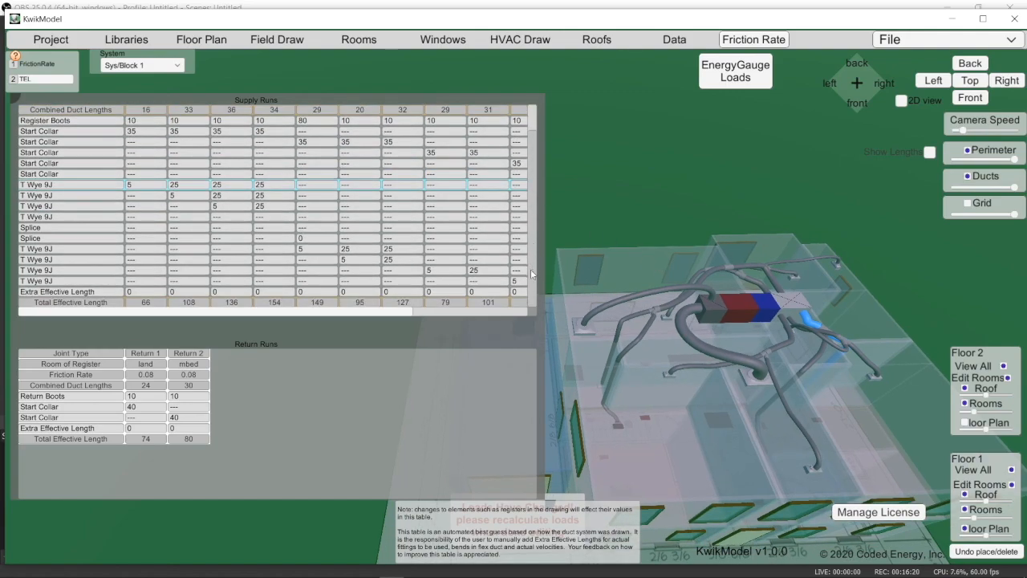
click(146, 294)
click(142, 294)
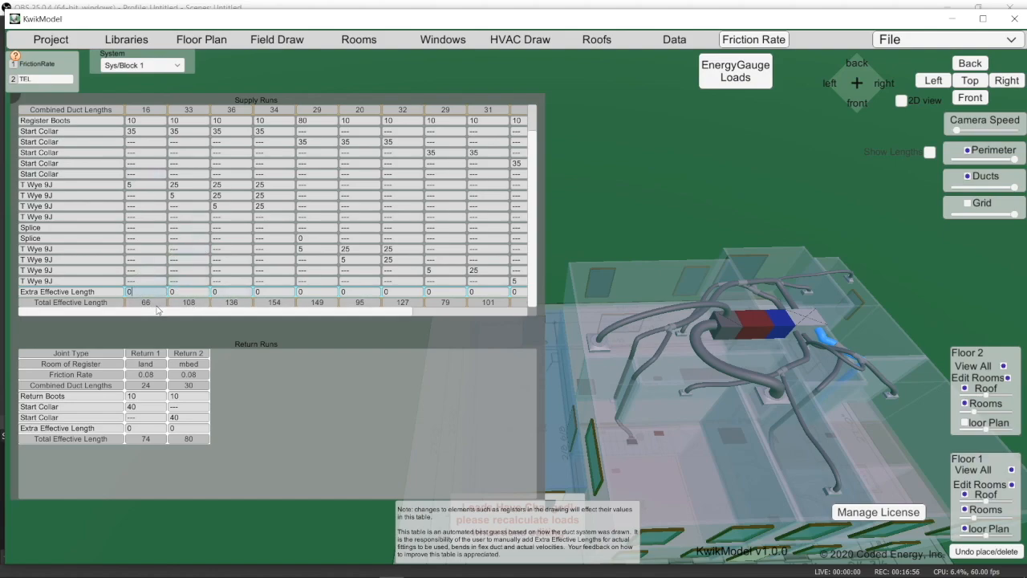
click(37, 63)
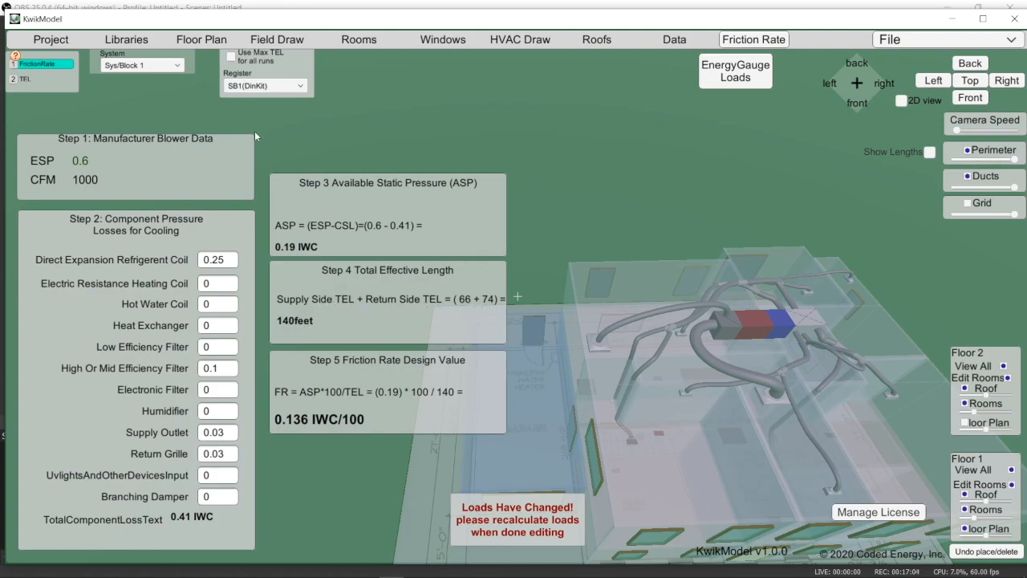
click(259, 88)
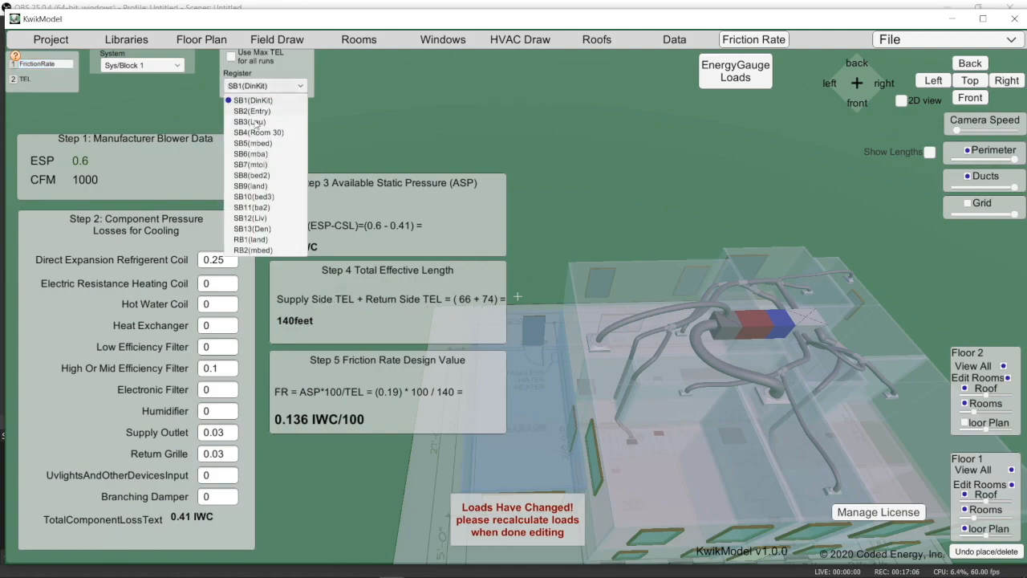
click(271, 86)
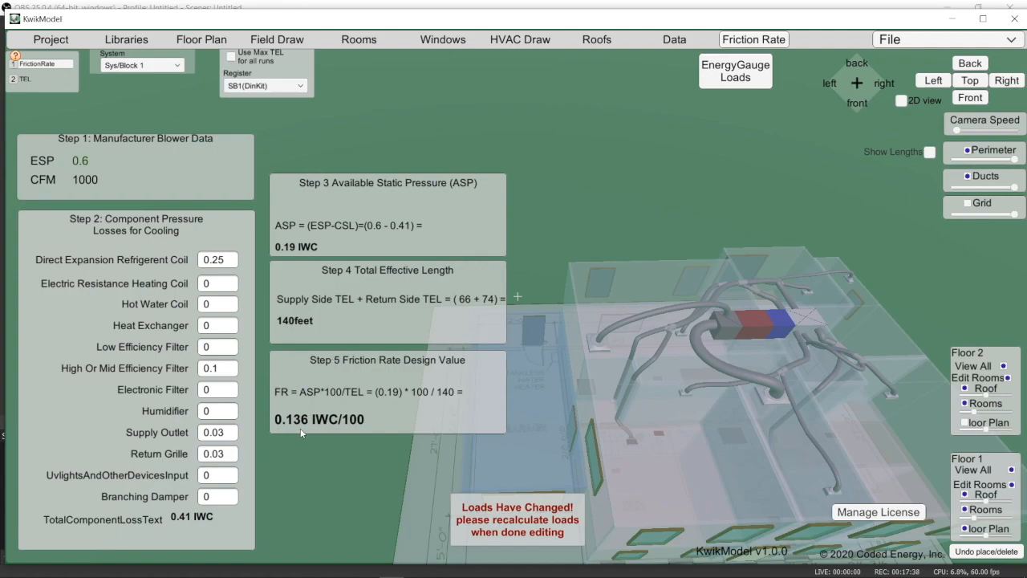
Set the extra effective length to 30 for DinKit, 30 for Entry, 20 for Lau and 30 for the Room 30 supply run
click(40, 80)
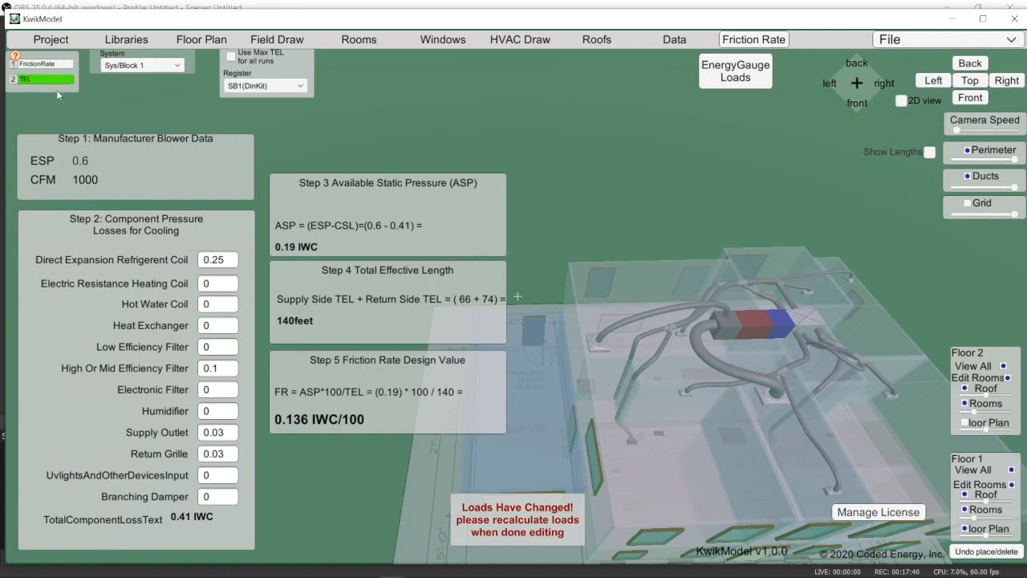
click(145, 293)
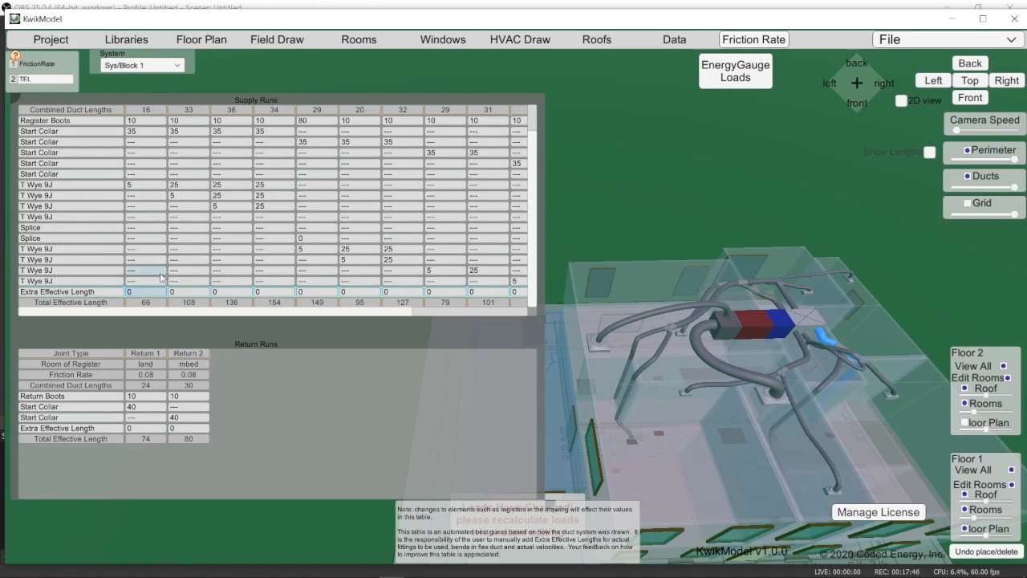
text(30)
click(179, 292)
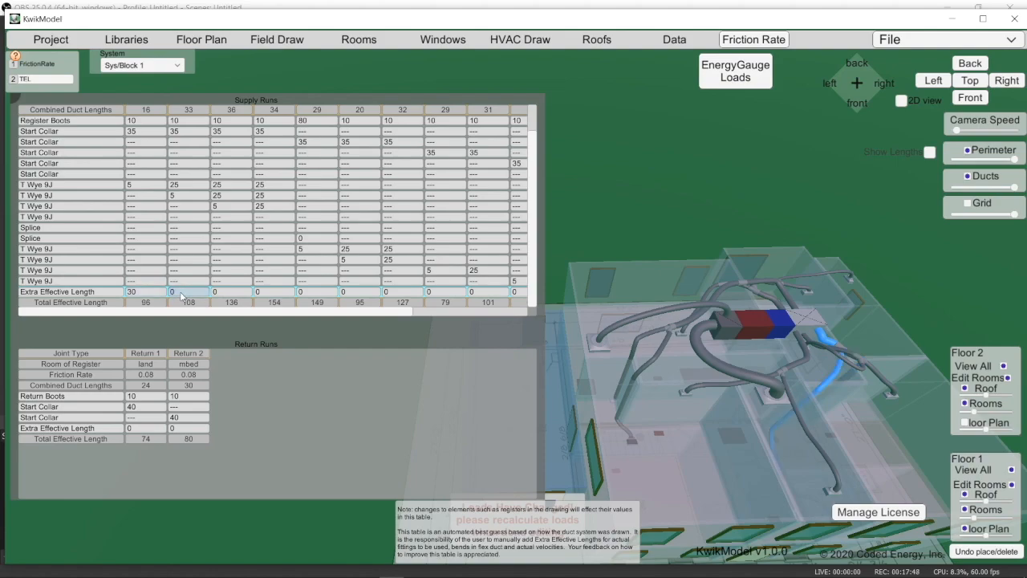
text(30)
click(223, 293)
text(20)
click(271, 294)
text(30)
click(311, 294)
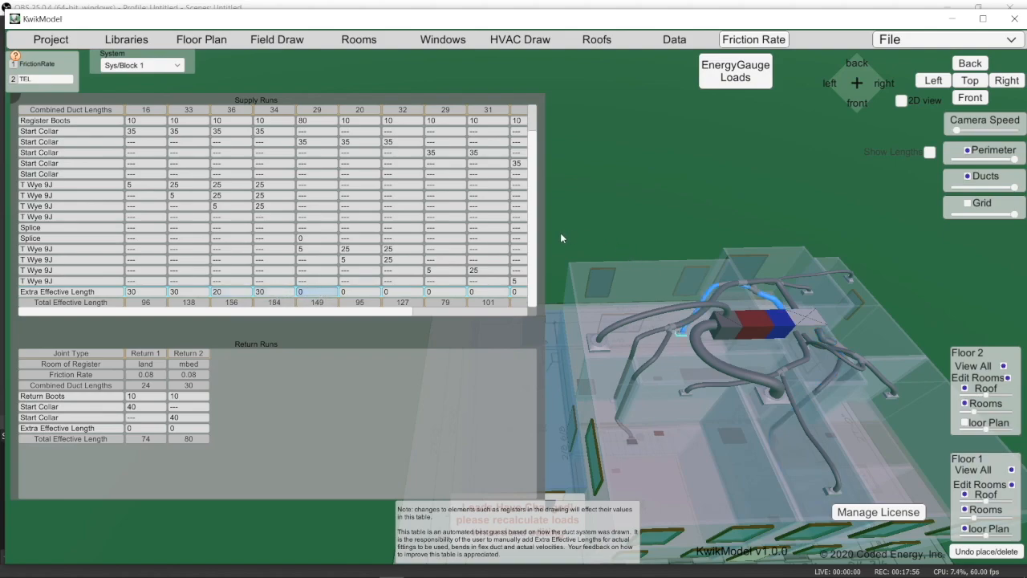
Review the friction rates across all supply runs through Den and the friction rate calculation for the mbed return register
scroll(530, 250, up, 2)
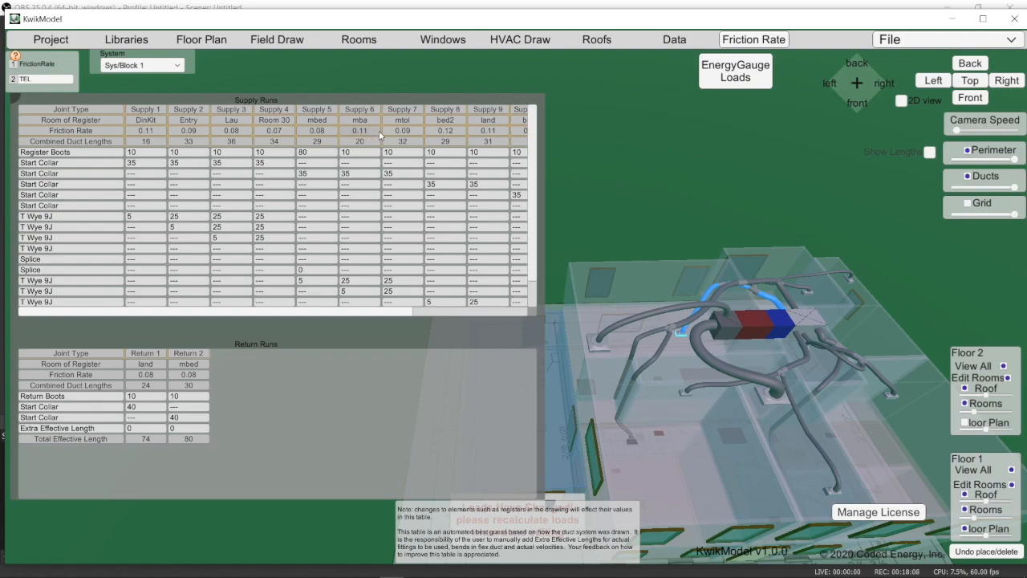
drag(374, 310, 517, 319)
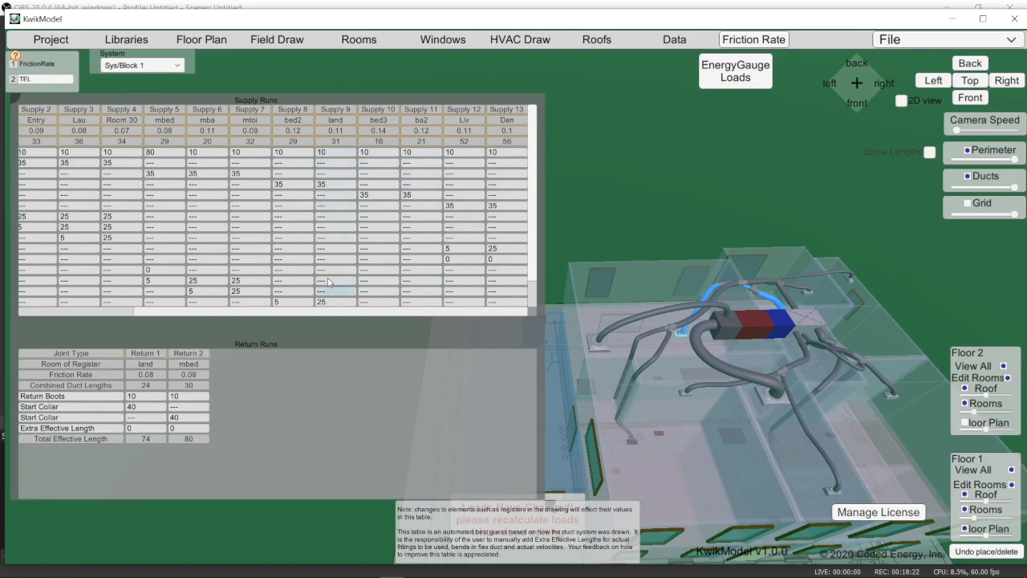
key(s)
key(d)
key(w)
key(a)
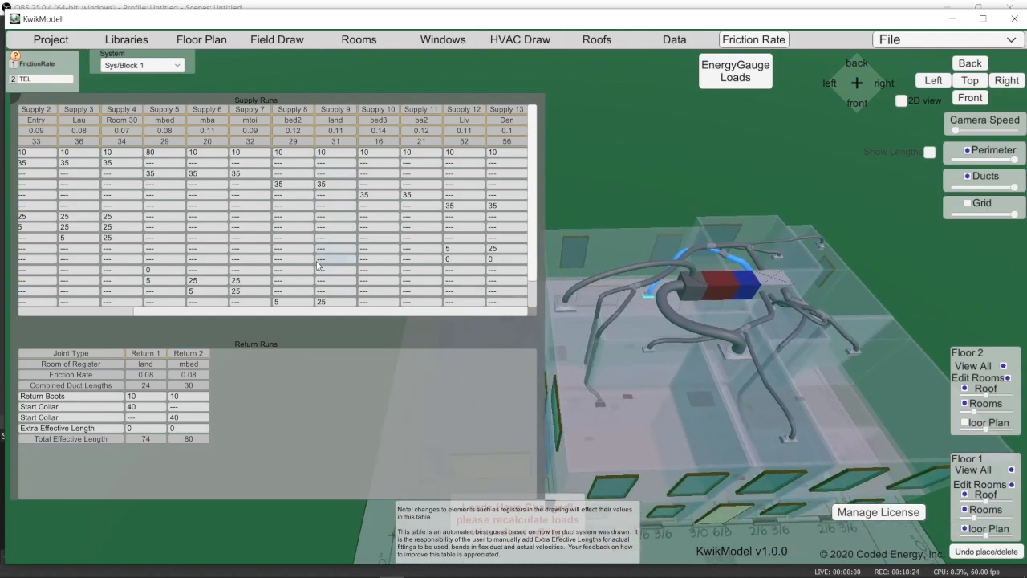
click(45, 66)
click(44, 81)
click(41, 64)
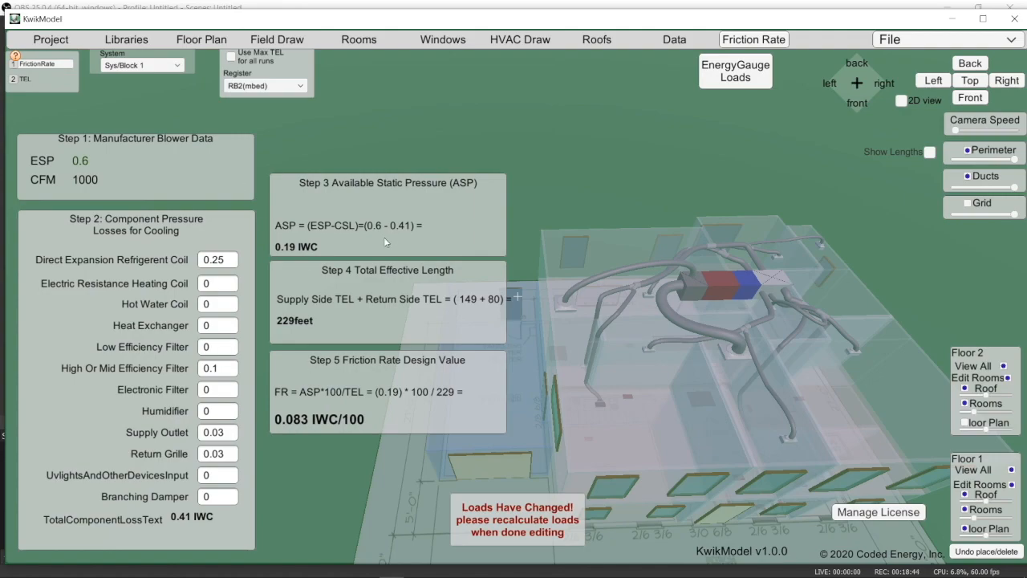
Auto-size the system's ducts from the ducts data table, checking the duct type choices for trunk ST1 and keeping Vinyl Flex
click(672, 40)
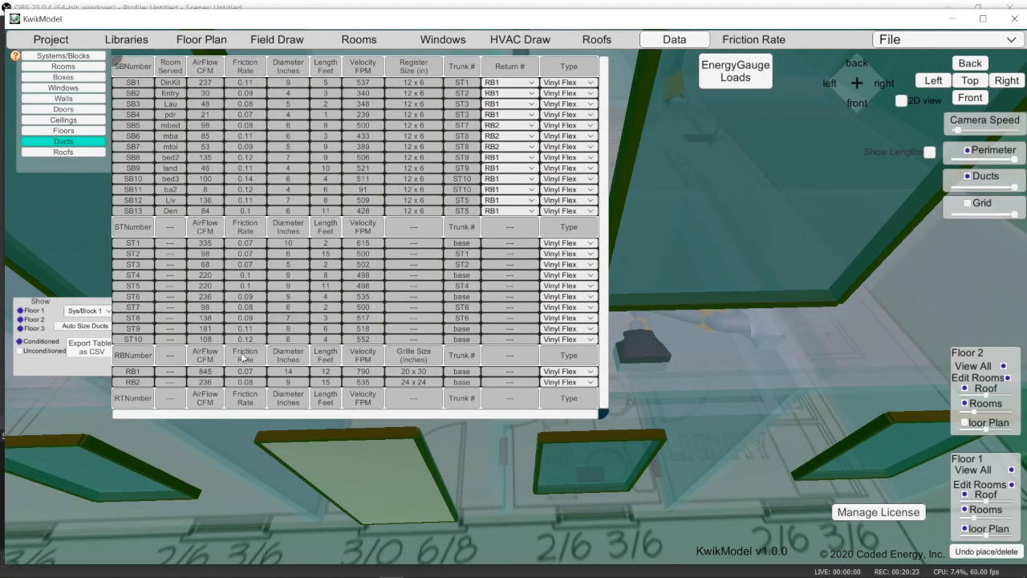
click(79, 327)
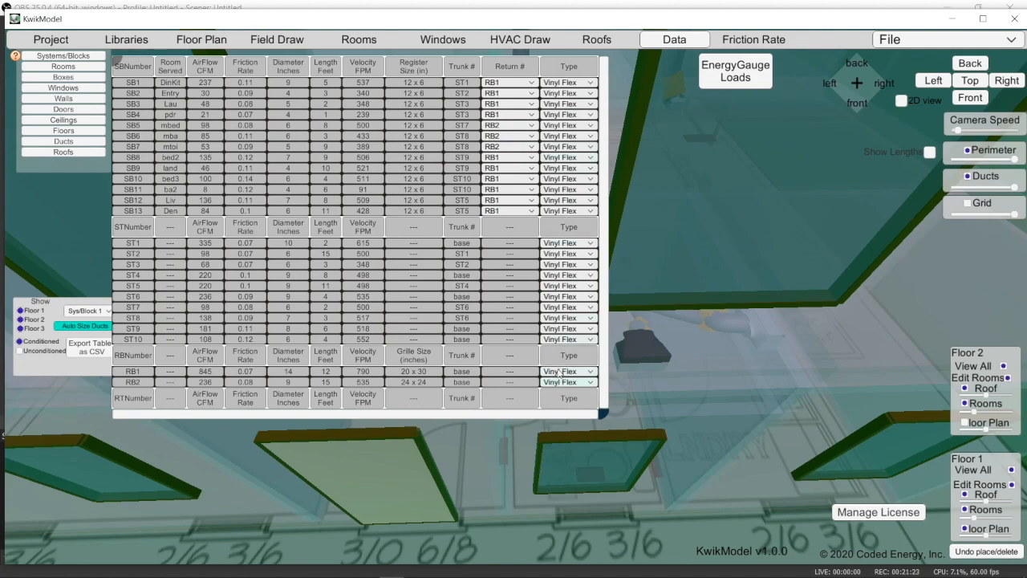
click(566, 243)
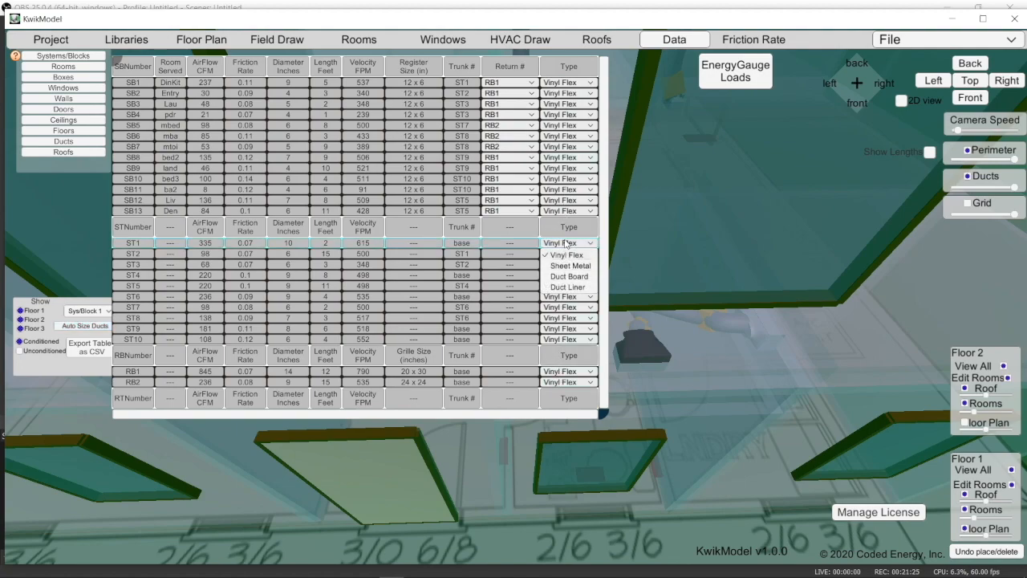
click(566, 243)
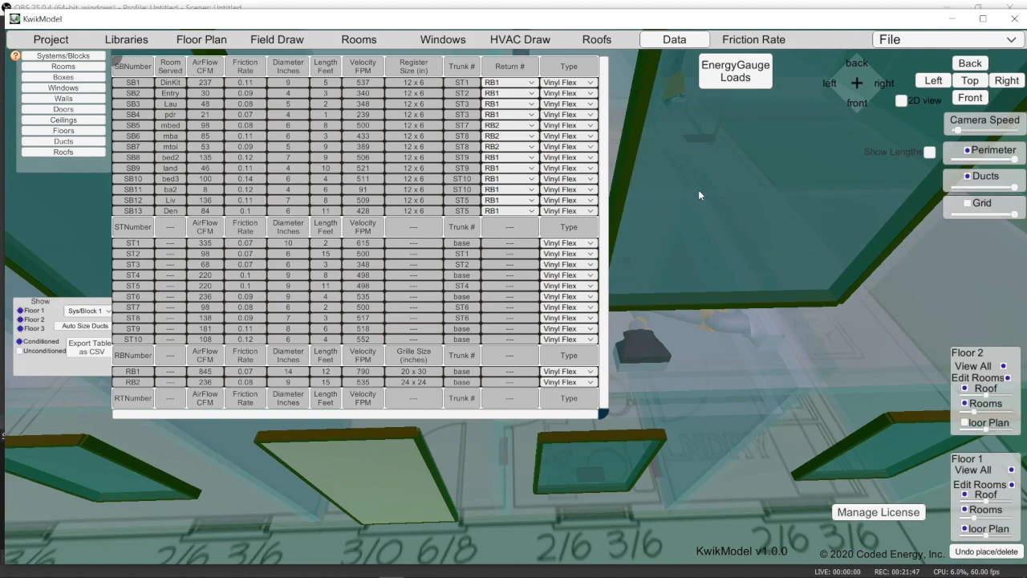
scroll(698, 191, down, 1)
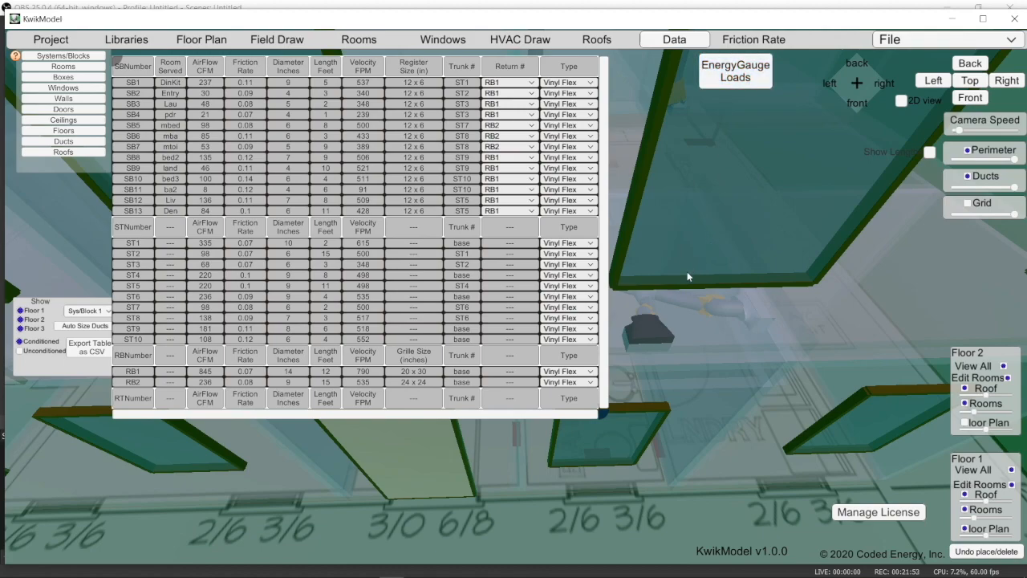
click(78, 327)
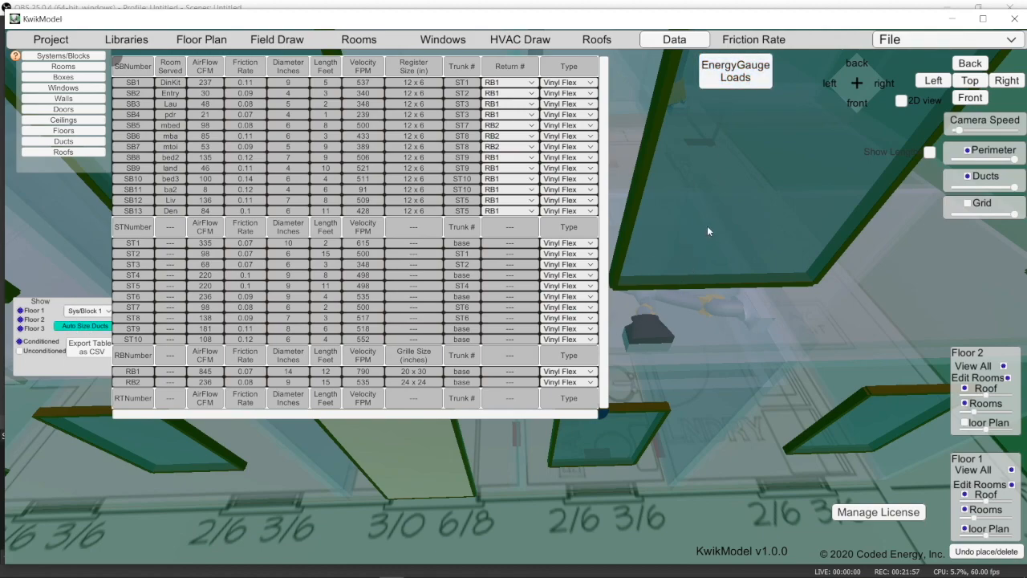
Turn on the duct size labels for the duct system in the 3D model
click(443, 40)
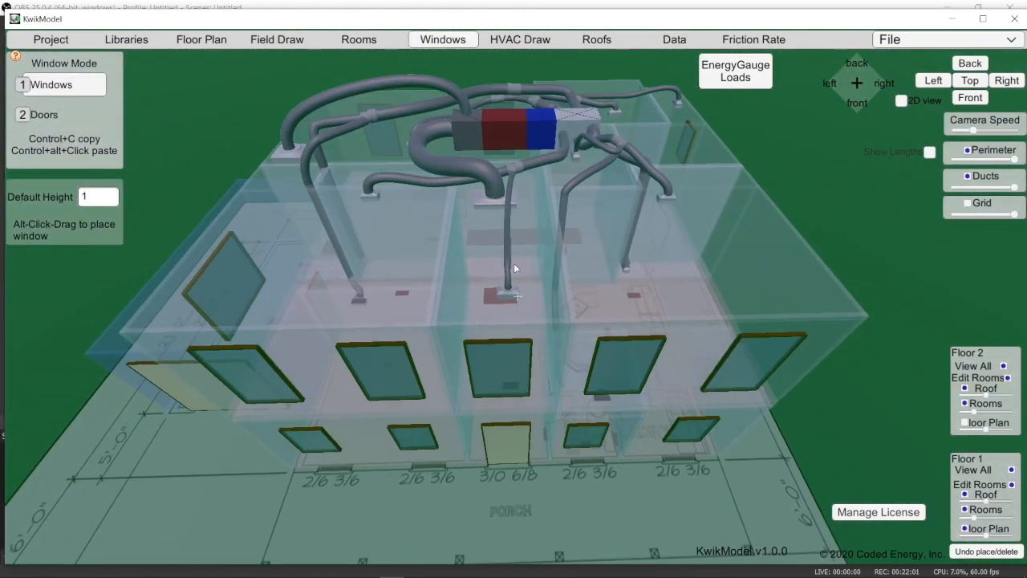
scroll(570, 308, up, 4)
scroll(570, 306, down, 3)
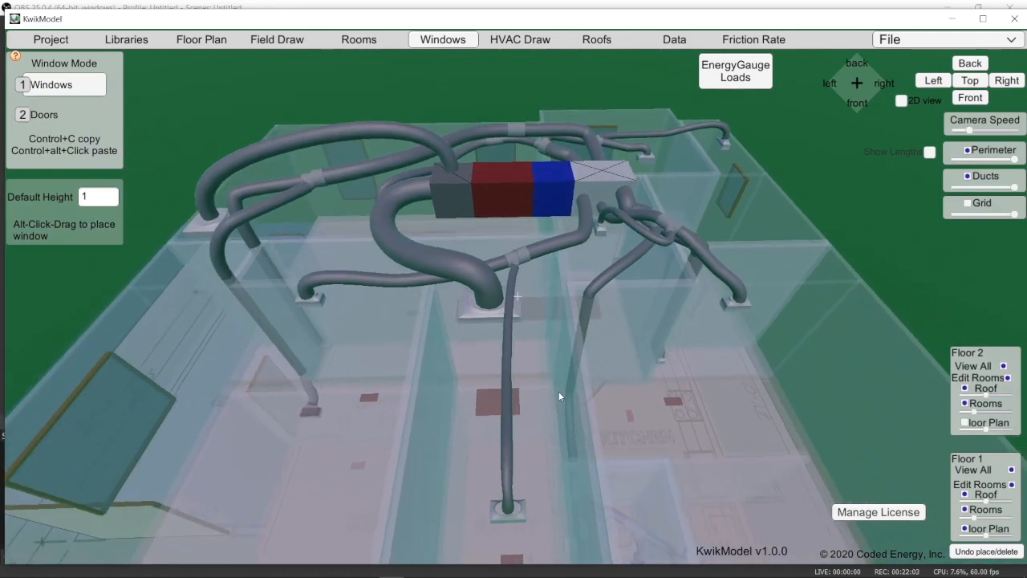
middle_drag(559, 393, 551, 443)
scroll(540, 241, up, 2)
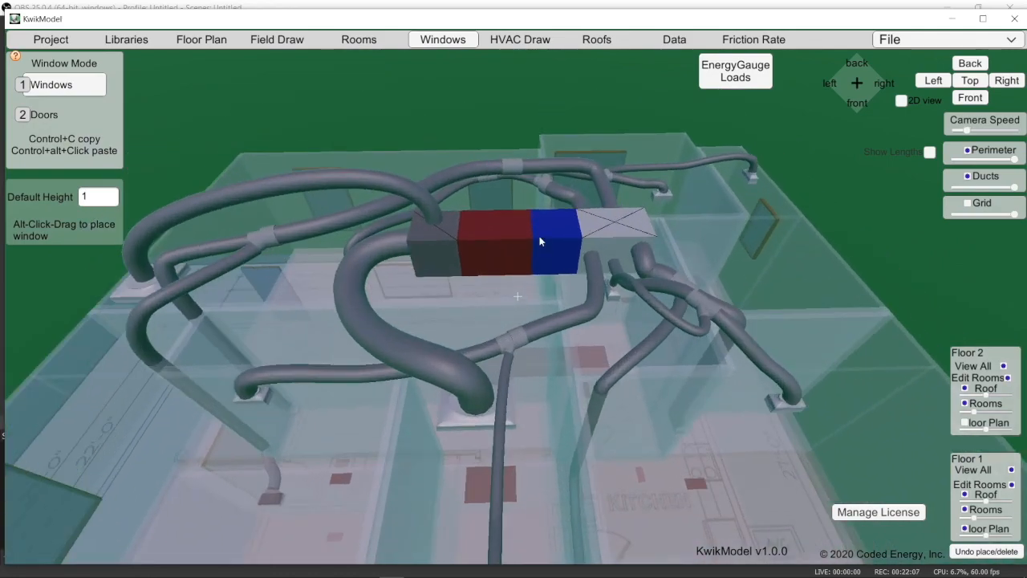
click(513, 42)
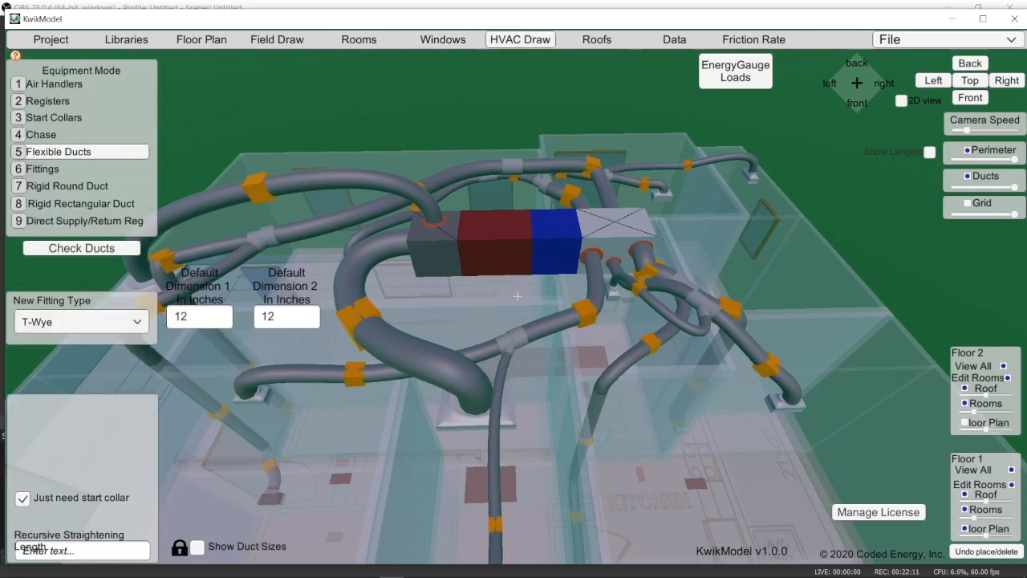
click(197, 547)
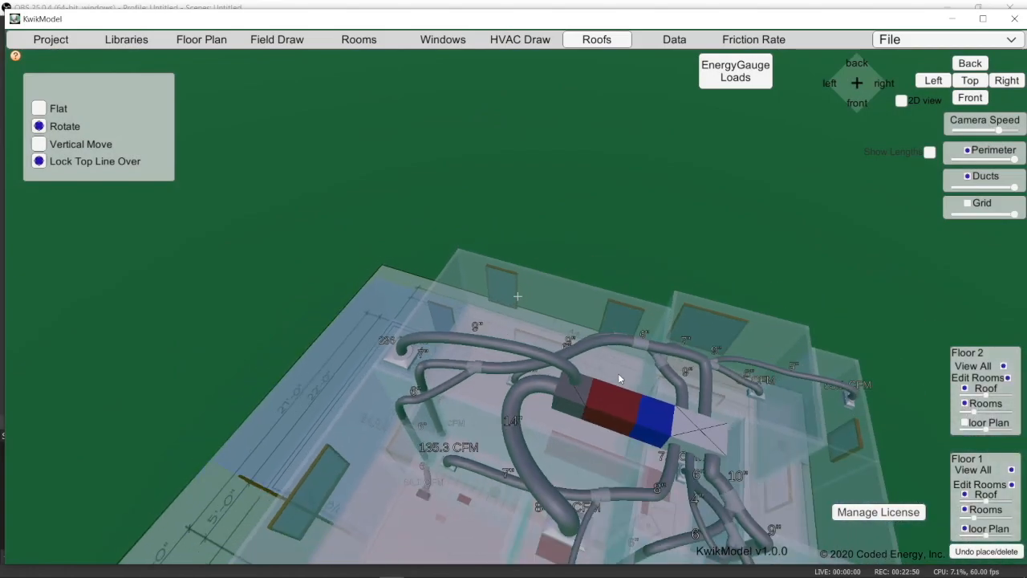
Switch the model to a 2D top view framed on the whole duct layout
drag(618, 374, 272, 259)
drag(408, 432, 457, 412)
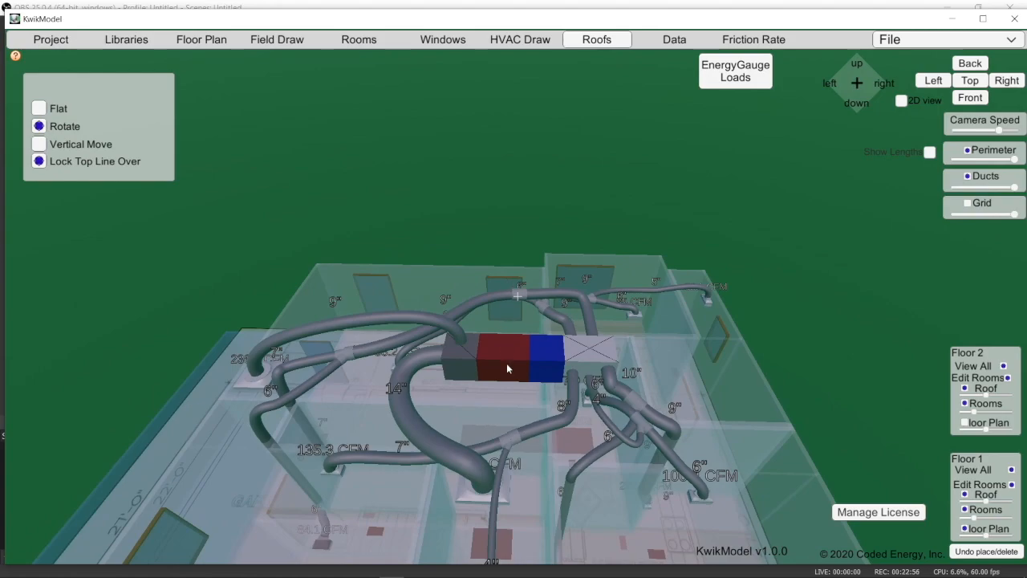
middle_drag(599, 484, 568, 428)
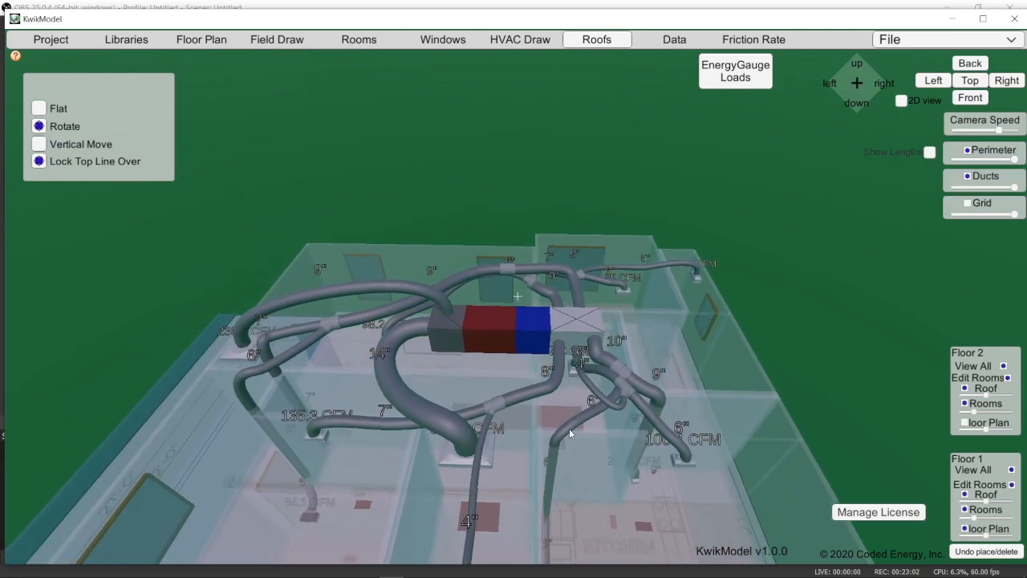
click(970, 80)
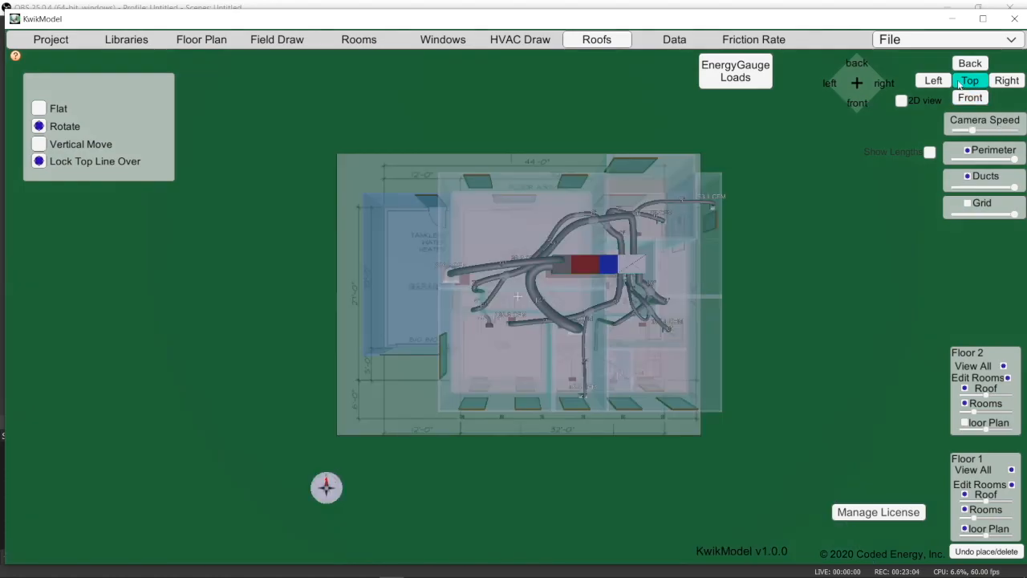
click(901, 101)
scroll(585, 305, up, 2)
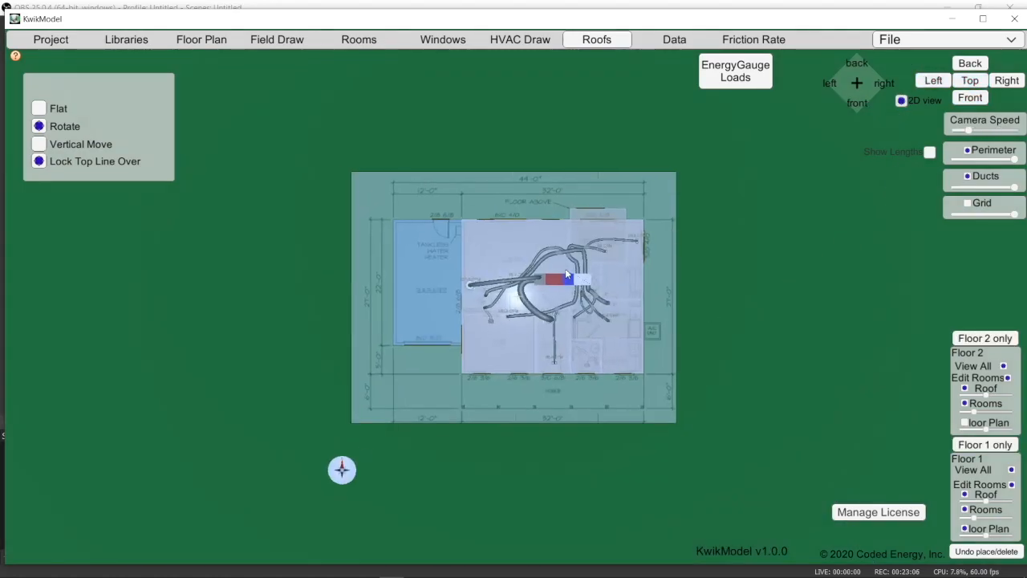
scroll(564, 282, up, 4)
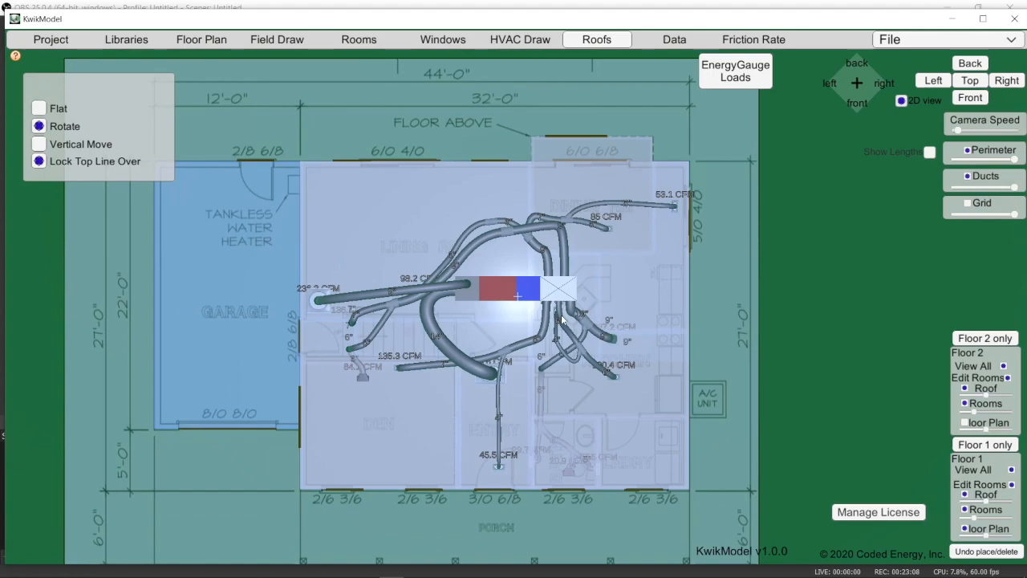
Hide the rooms on both floors and the Floor 1 plan, and show the Floor 2 plan at full opacity beneath the ducts
click(964, 510)
click(965, 403)
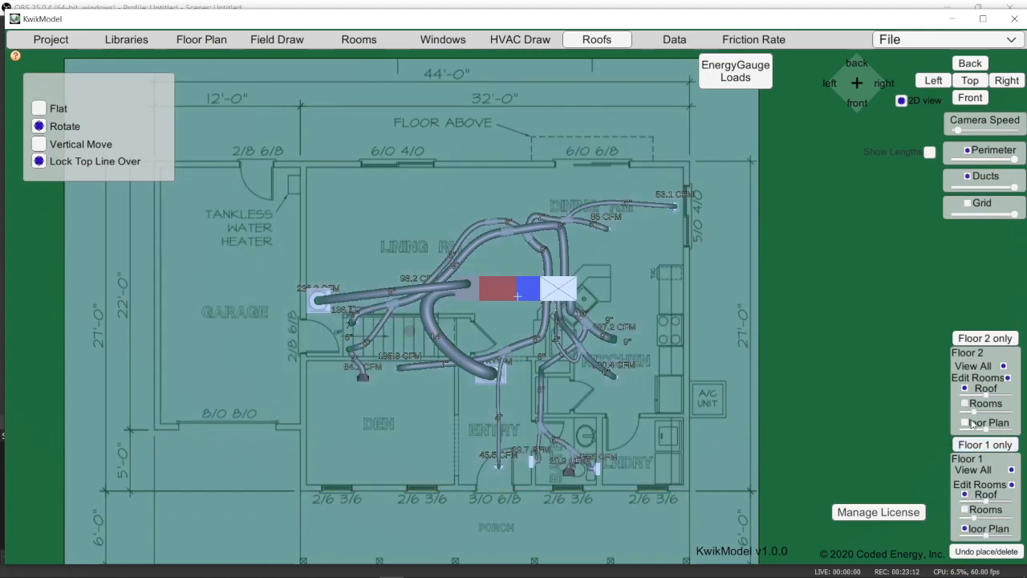
click(965, 423)
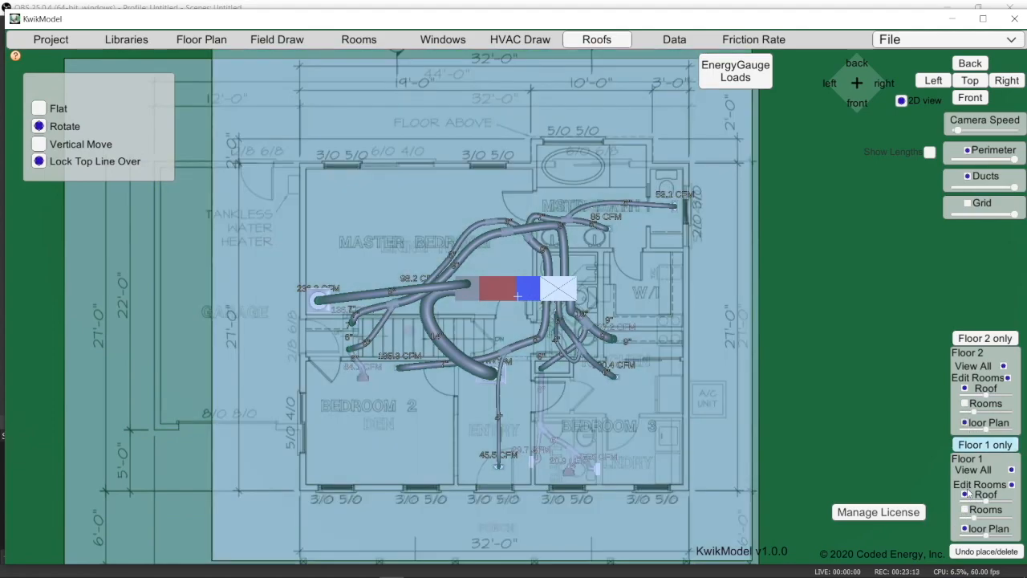
click(985, 536)
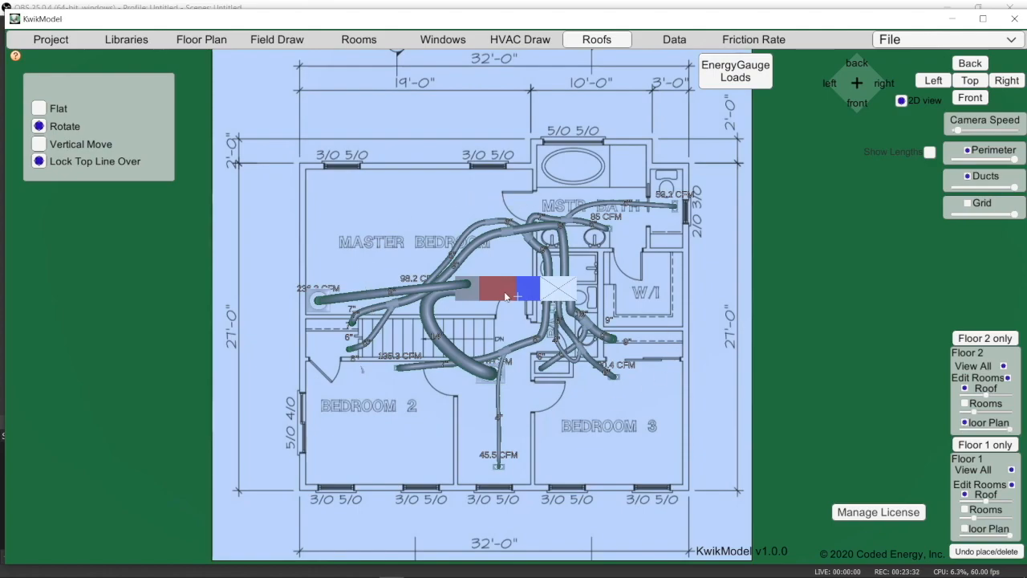
scroll(506, 296, up, 3)
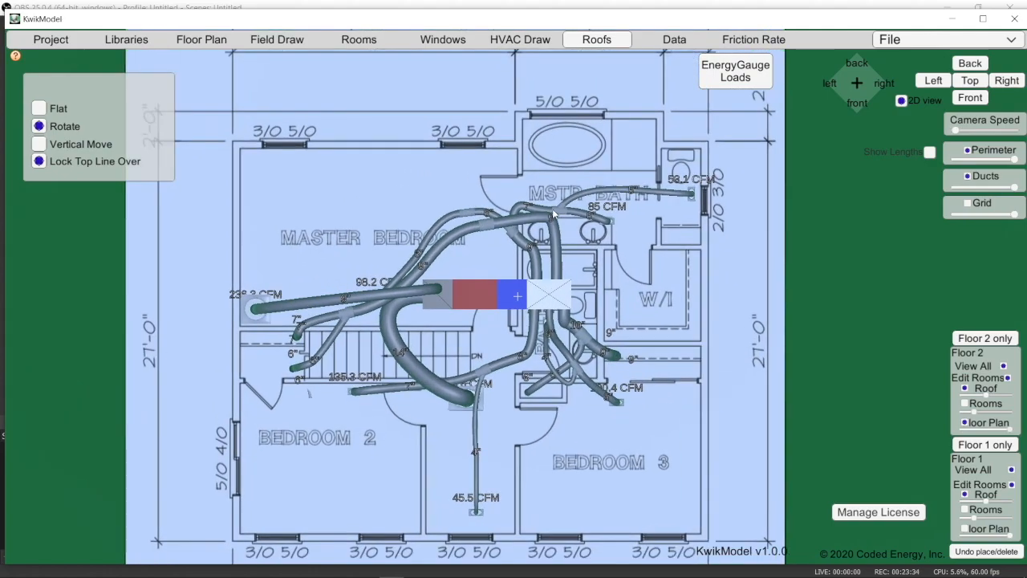
scroll(554, 213, up, 4)
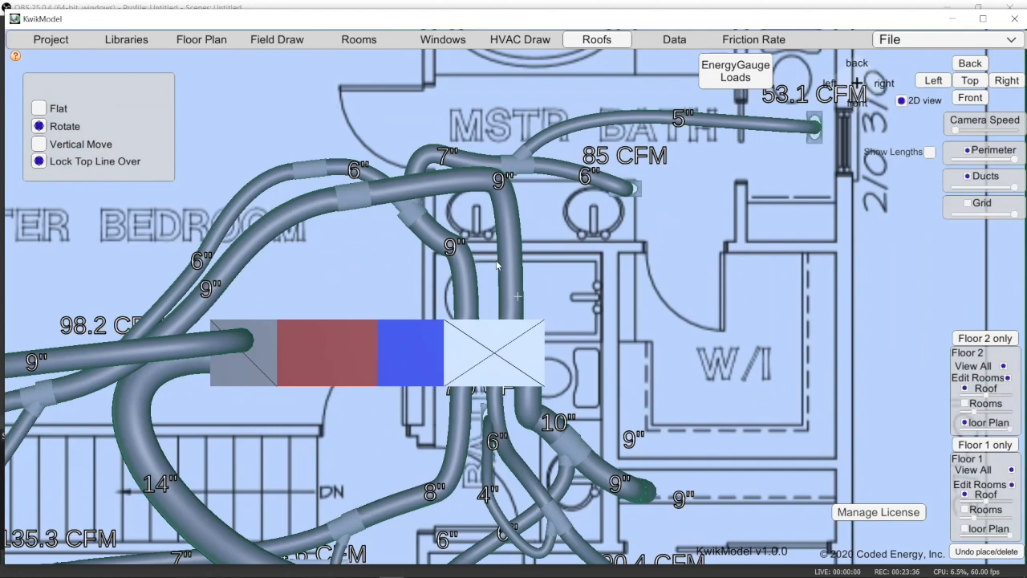
scroll(497, 265, down, 7)
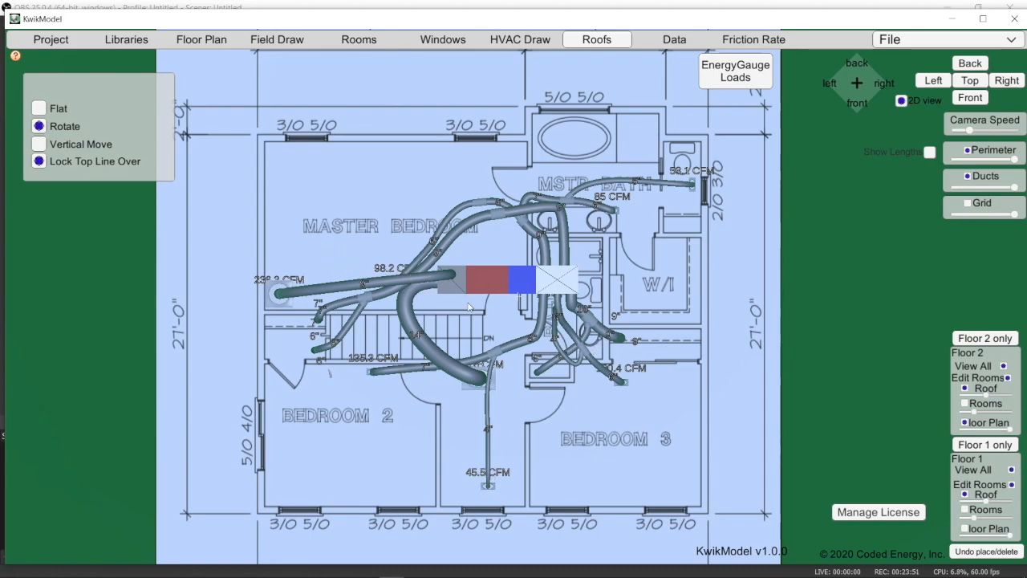
Reroute the 9-inch flexible supply duct through the master bedroom away from the 6-inch run, and shift its wye fitting to suit
click(518, 40)
click(435, 254)
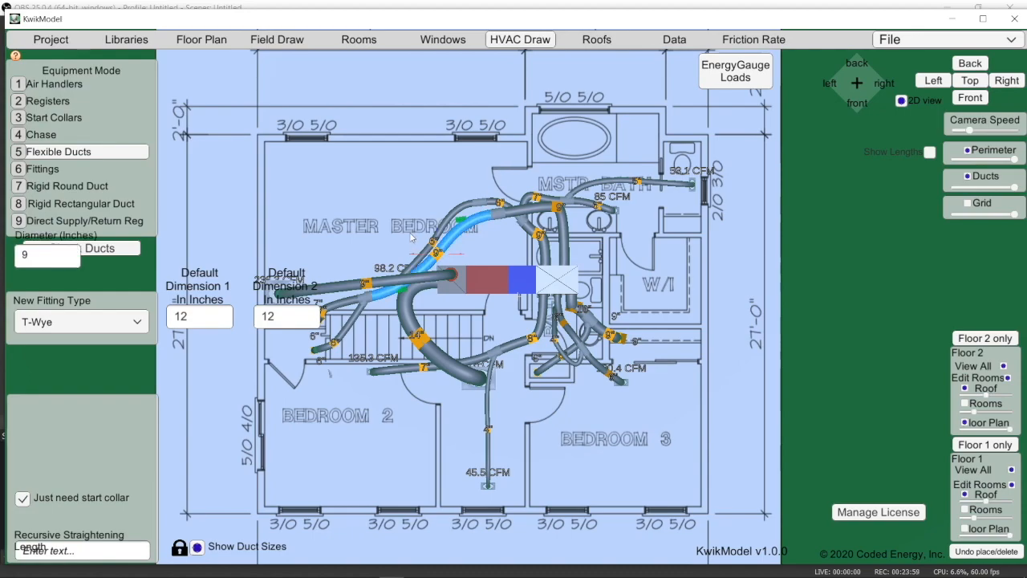
drag(436, 253, 411, 222)
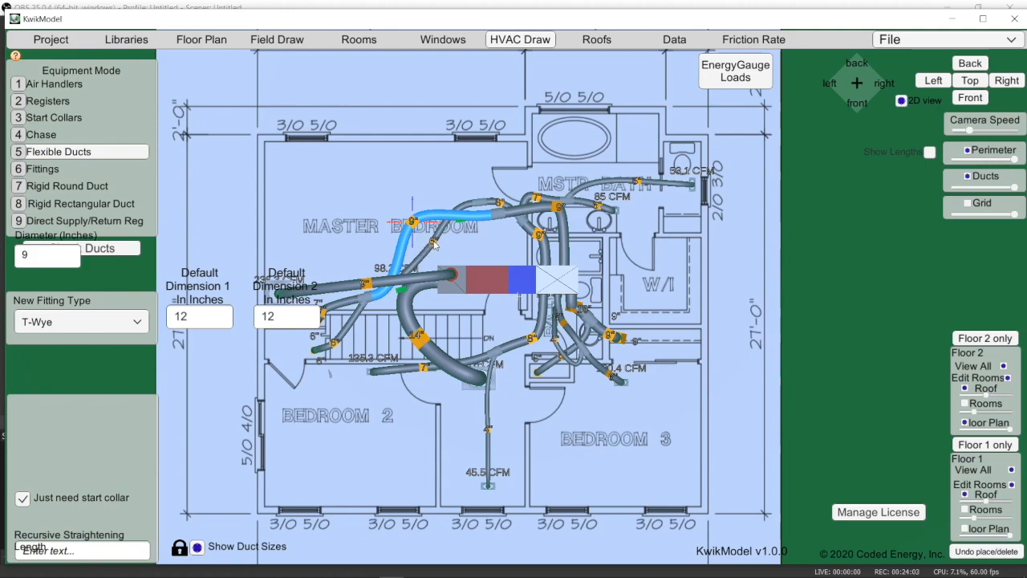
click(433, 242)
click(366, 296)
key(6)
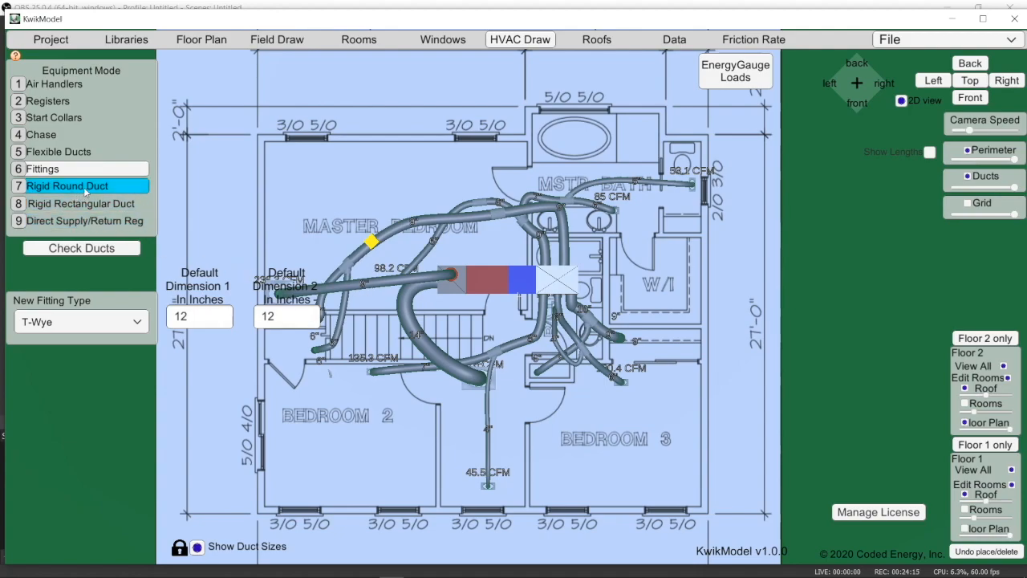
Bend the 9-inch master bedroom return duct toward the hallway side, and show the layout without its duct handles
click(59, 151)
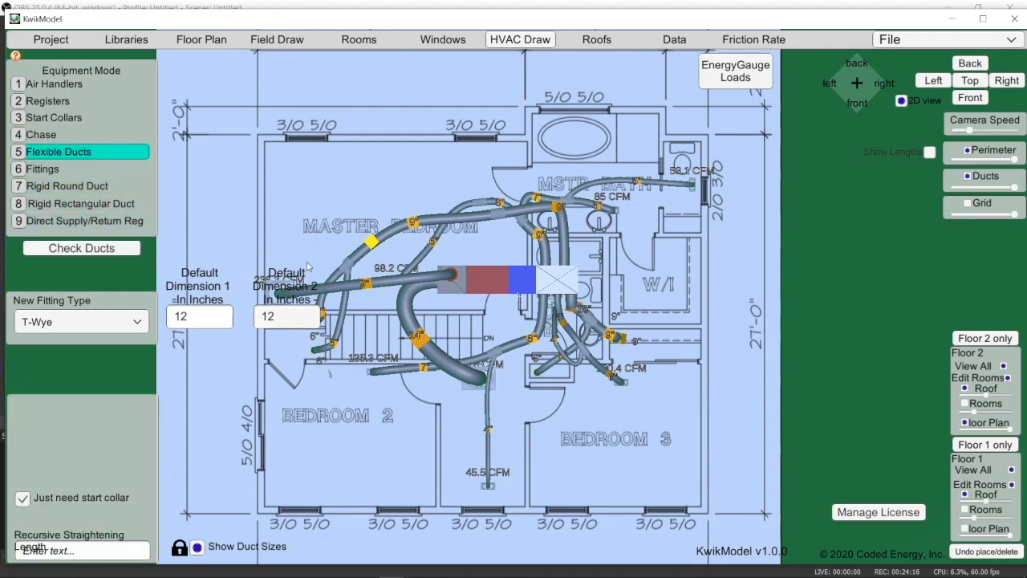
click(368, 283)
mouse_move(368, 284)
mouse_down()
mouse_move(362, 301)
mouse_move(371, 302)
mouse_up()
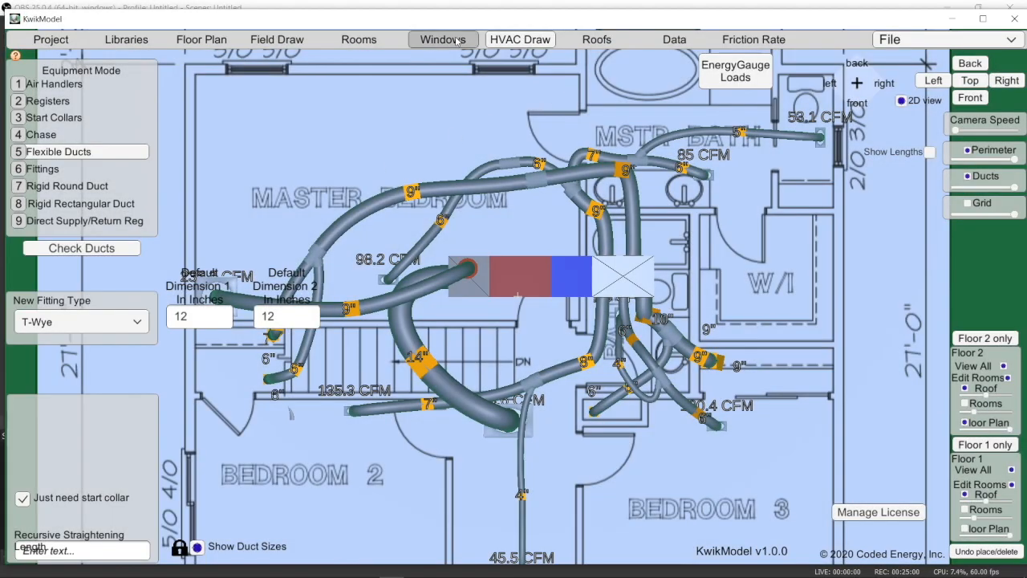
click(456, 40)
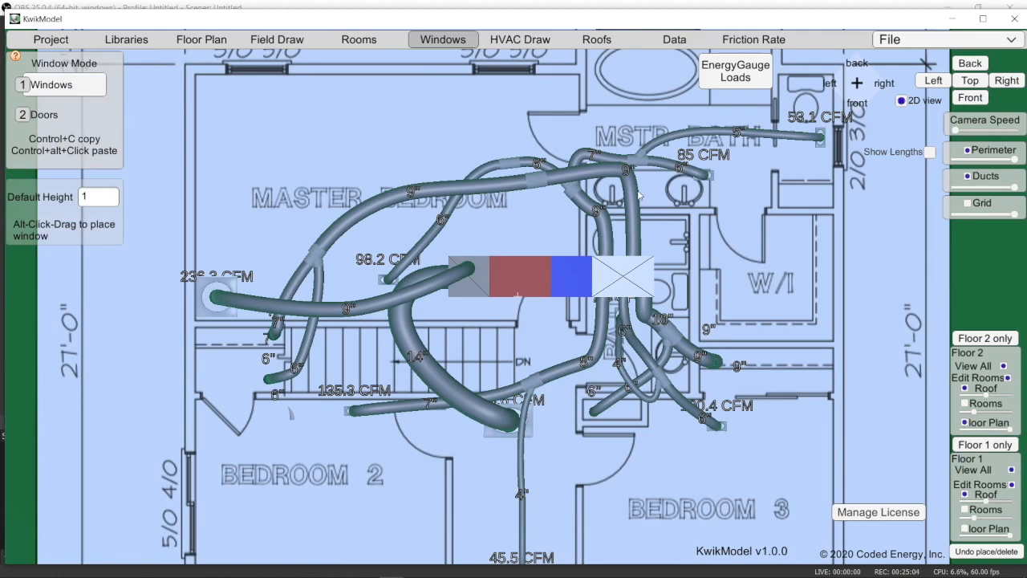
scroll(639, 286, down, 1)
middle_drag(633, 286, 450, 246)
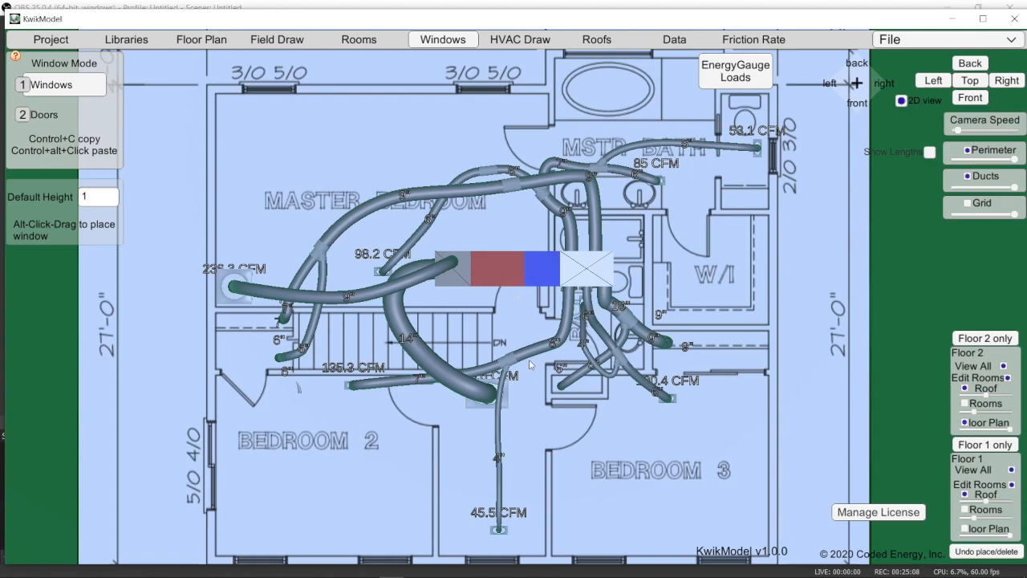
Review the ducts data table, the friction rate worksheet and the total effective lengths for the system
click(665, 40)
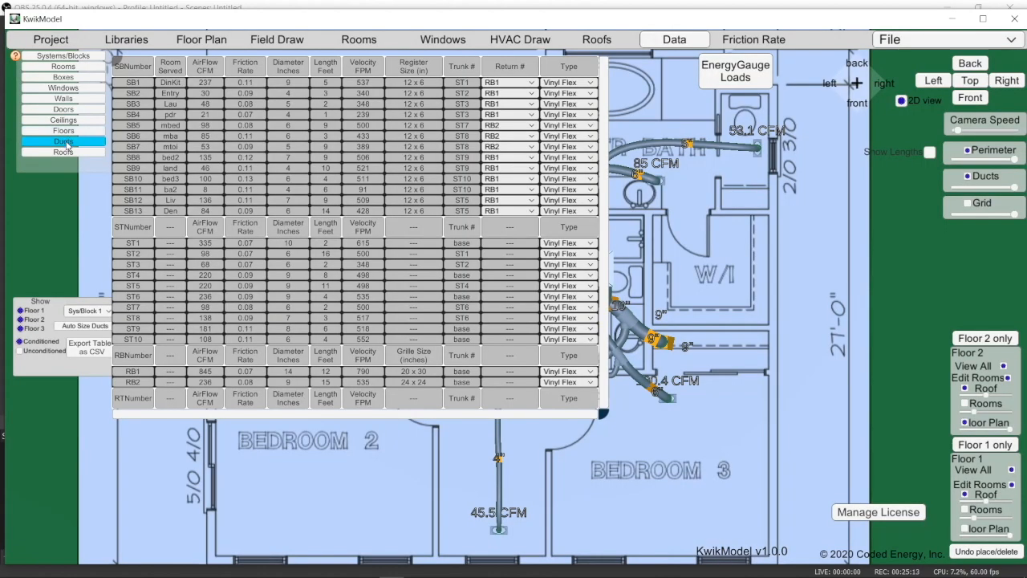
click(67, 142)
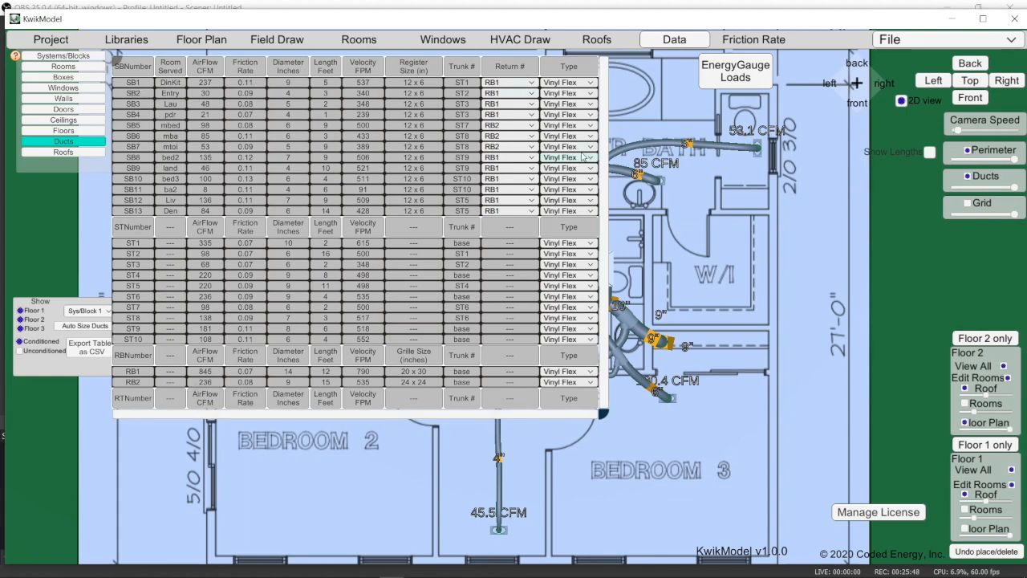
click(760, 46)
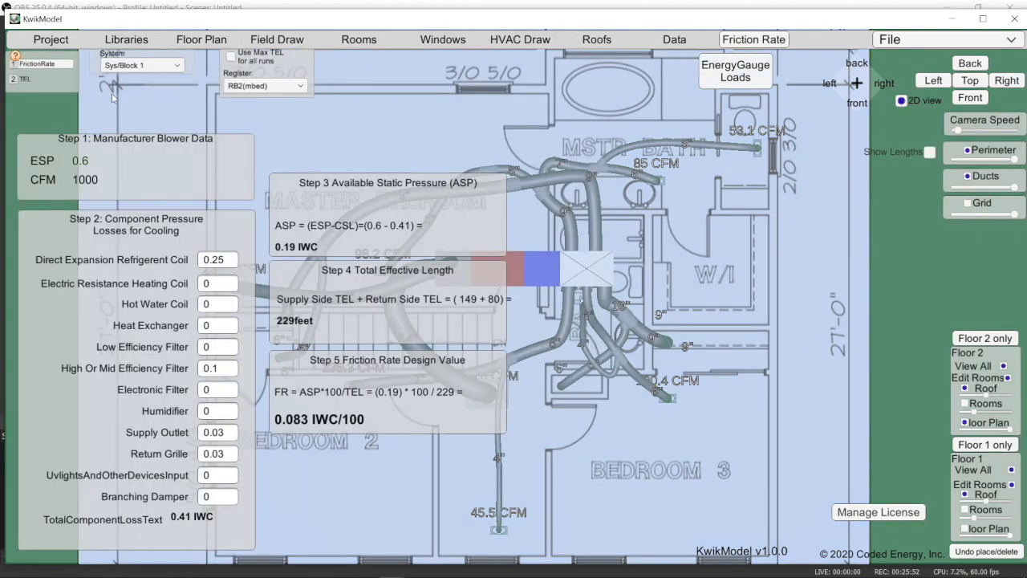
click(43, 78)
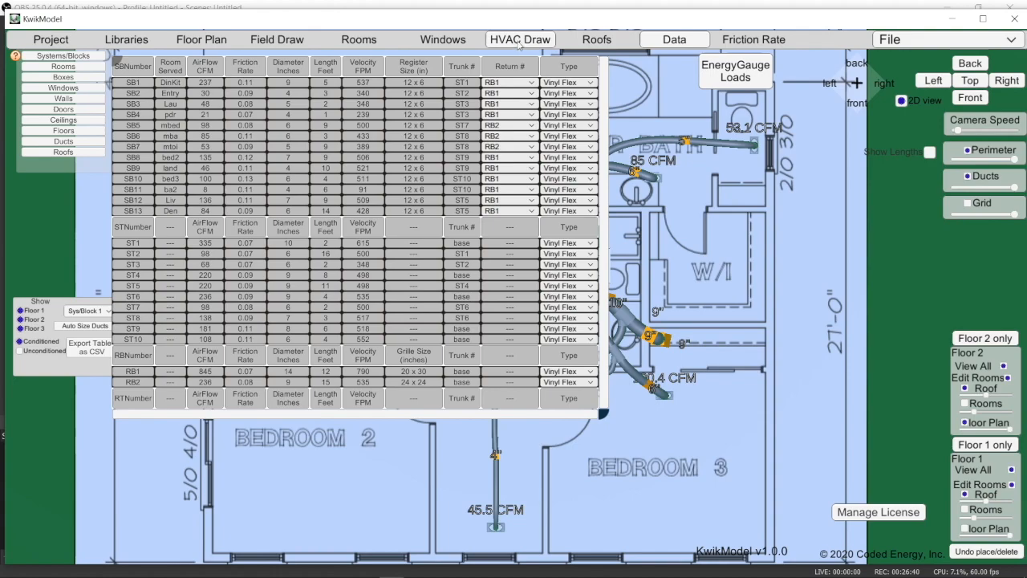
Switch from the 2D plan to a 3D view of the ducts and show the rooms on both floors
click(456, 40)
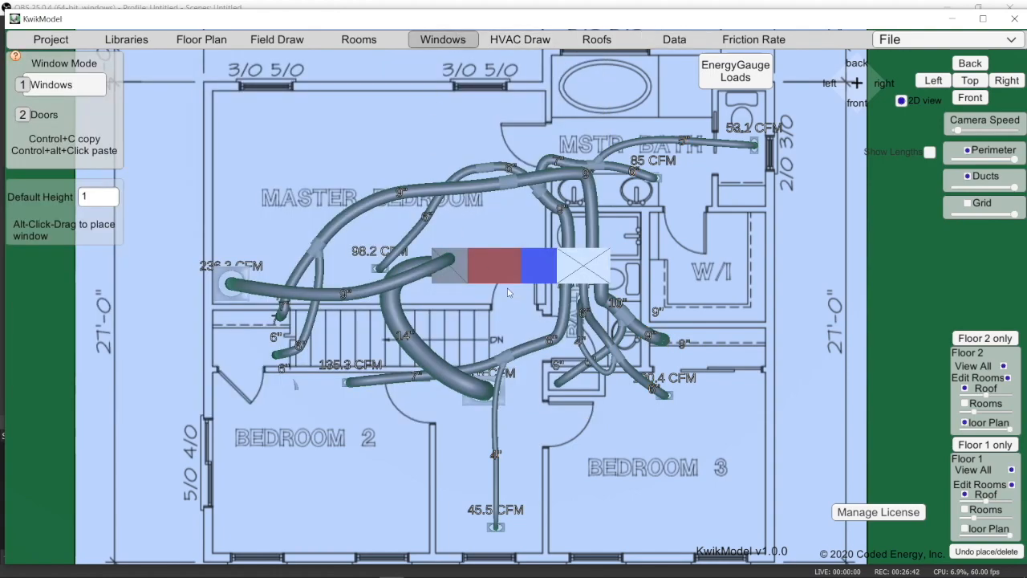
click(900, 103)
right_drag(725, 270, 515, 205)
right_drag(566, 513, 591, 252)
right_drag(641, 327, 621, 333)
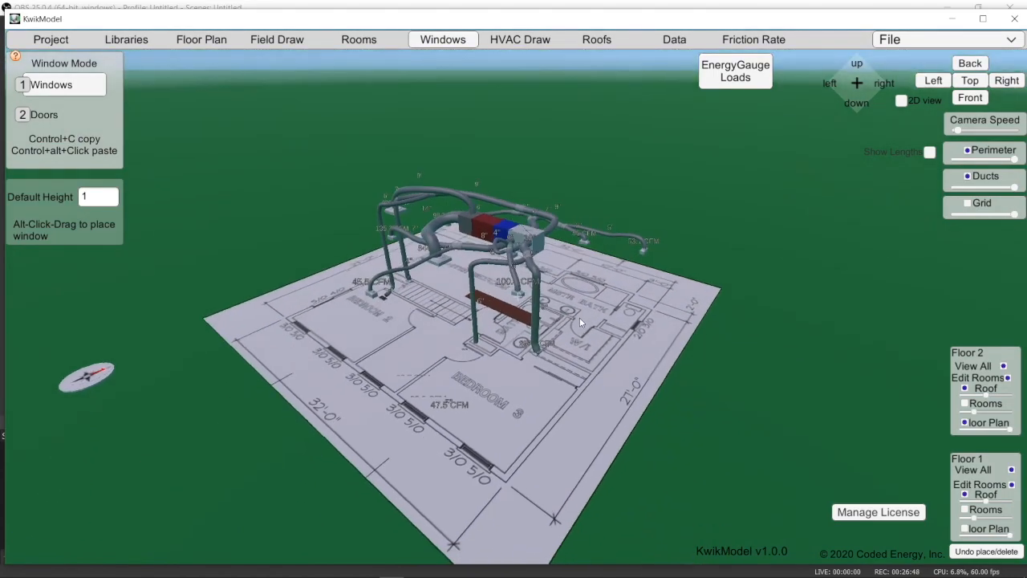
scroll(552, 280, up, 5)
scroll(552, 280, up, 2)
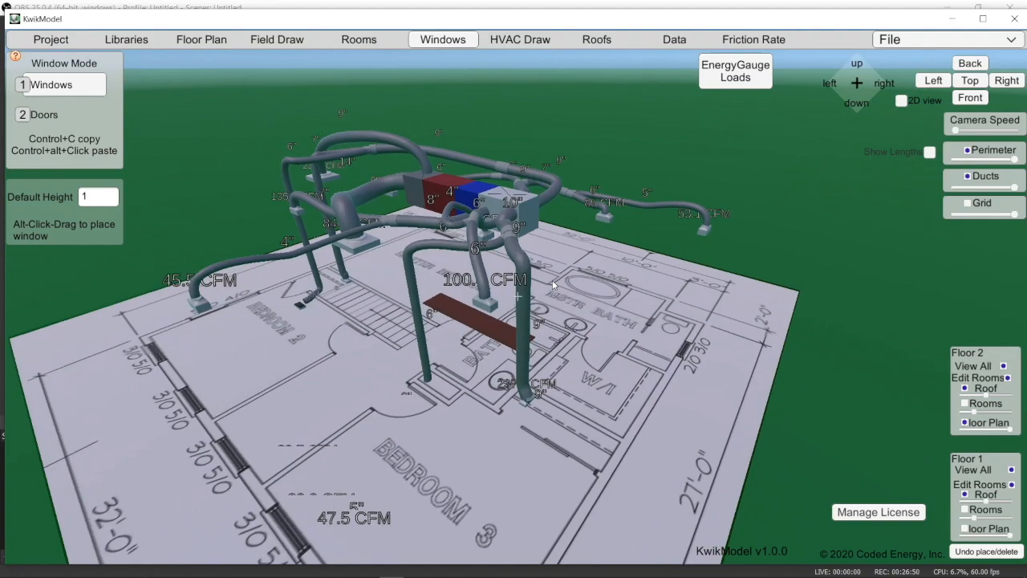
click(966, 511)
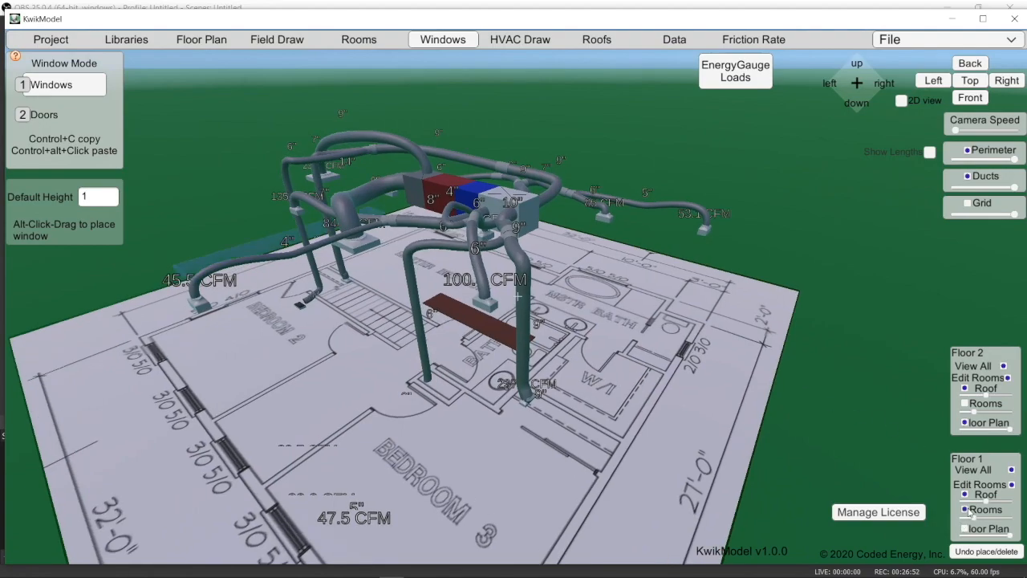
click(965, 404)
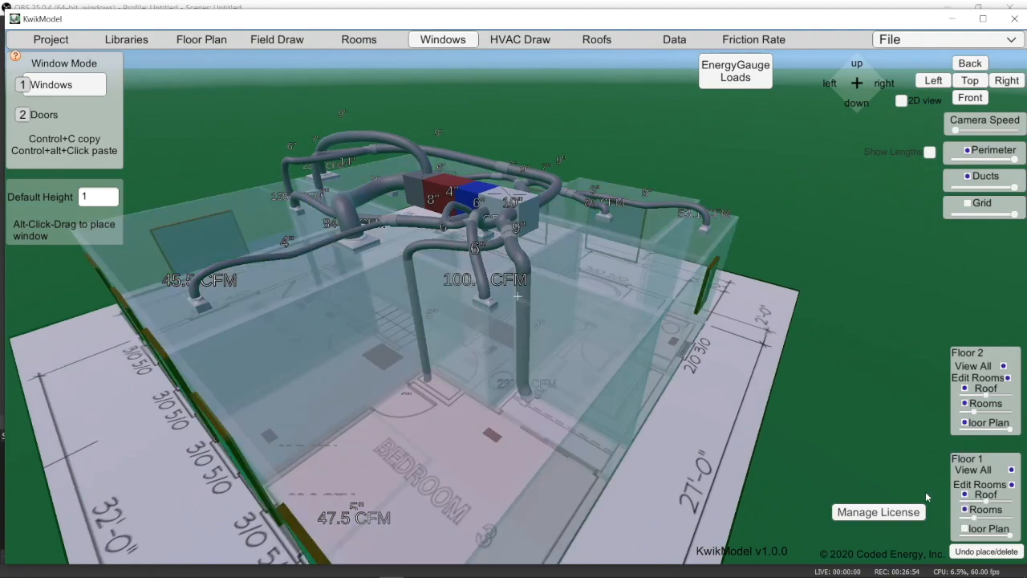
Examine the sized duct layout within the rooms from the right, back and left sides of the house
right_drag(575, 311, 585, 315)
scroll(612, 261, up, 5)
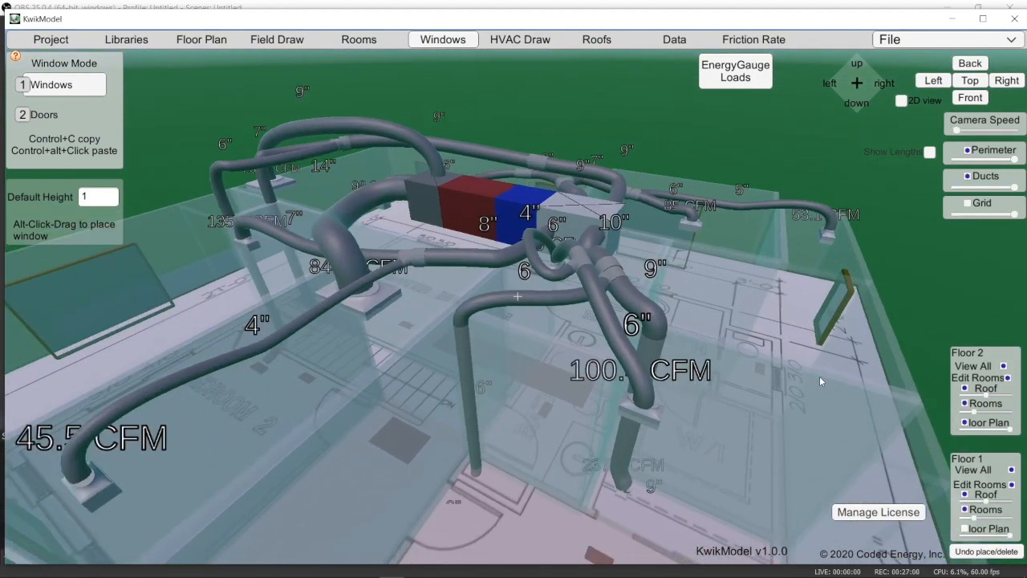
right_drag(819, 381, 478, 276)
middle_drag(363, 133, 872, 146)
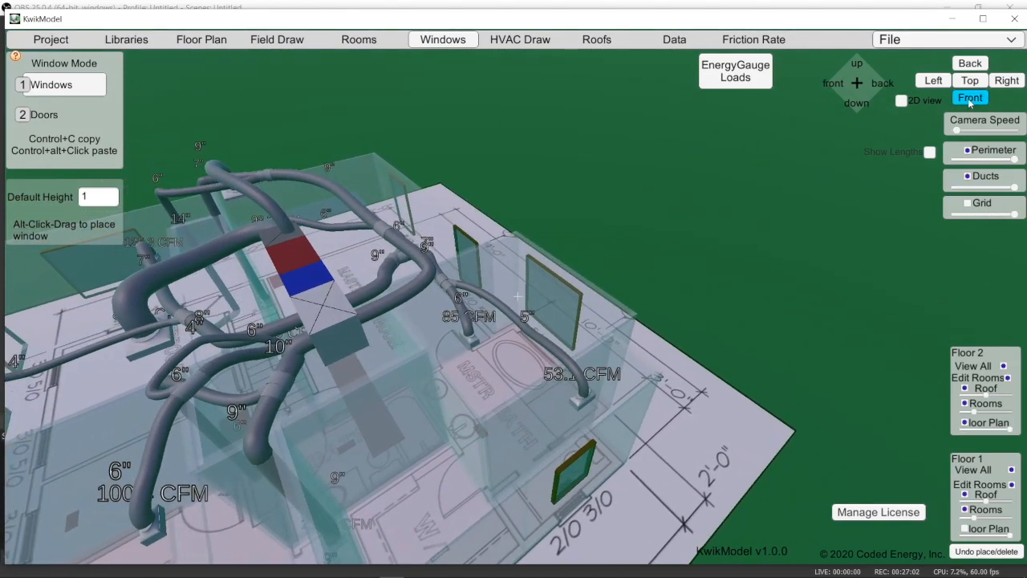
click(1006, 80)
middle_drag(606, 94, 509, 395)
click(973, 66)
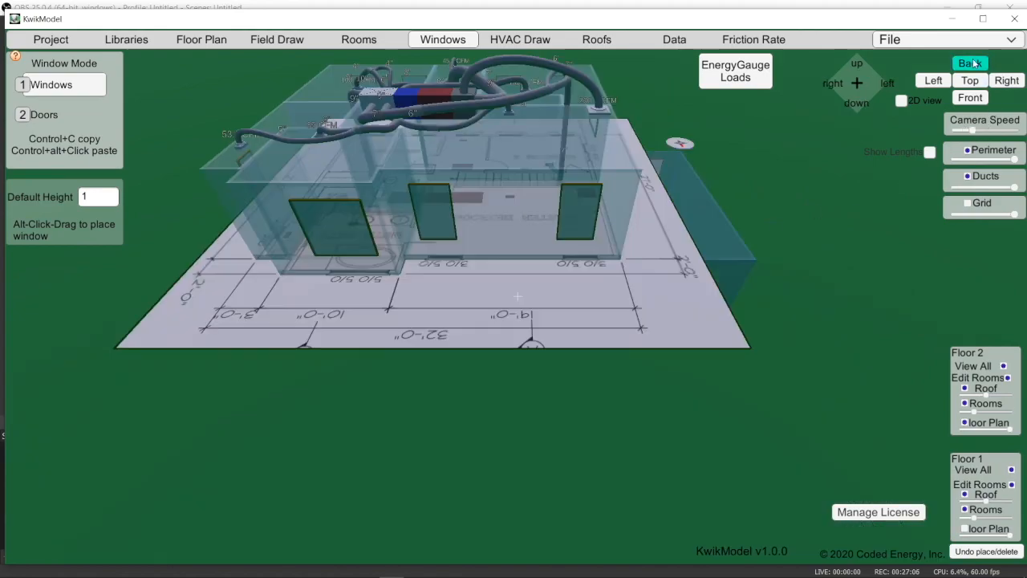
middle_drag(558, 82, 502, 240)
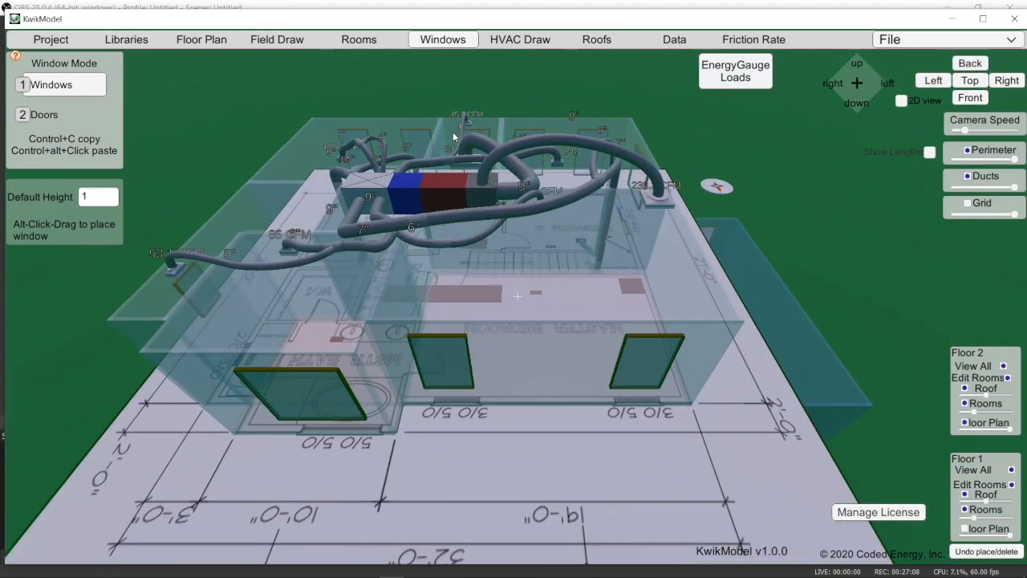
scroll(453, 131, up, 3)
click(933, 81)
middle_drag(487, 73, 543, 291)
scroll(528, 152, up, 3)
scroll(529, 150, up, 3)
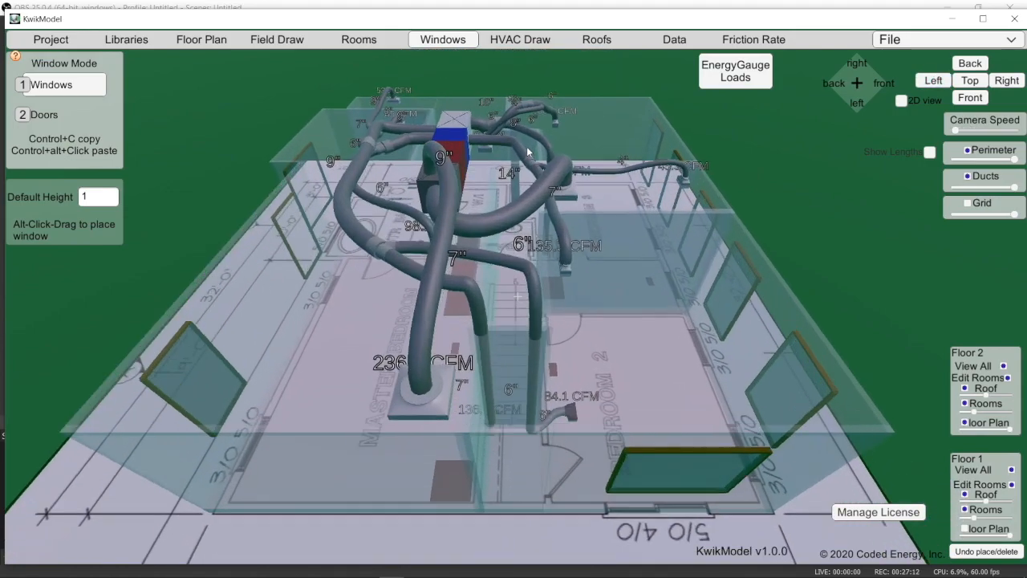
Hide the Floor 2 plan and the rooms on both floors, leaving a close view of the first-floor duct branches
click(964, 422)
right_drag(766, 414, 594, 359)
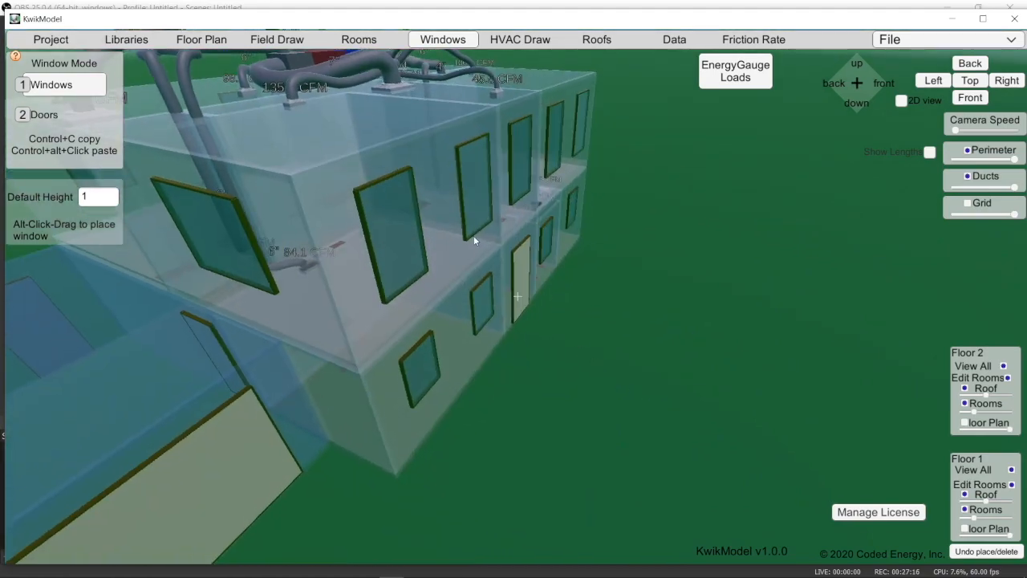
scroll(473, 239, up, 5)
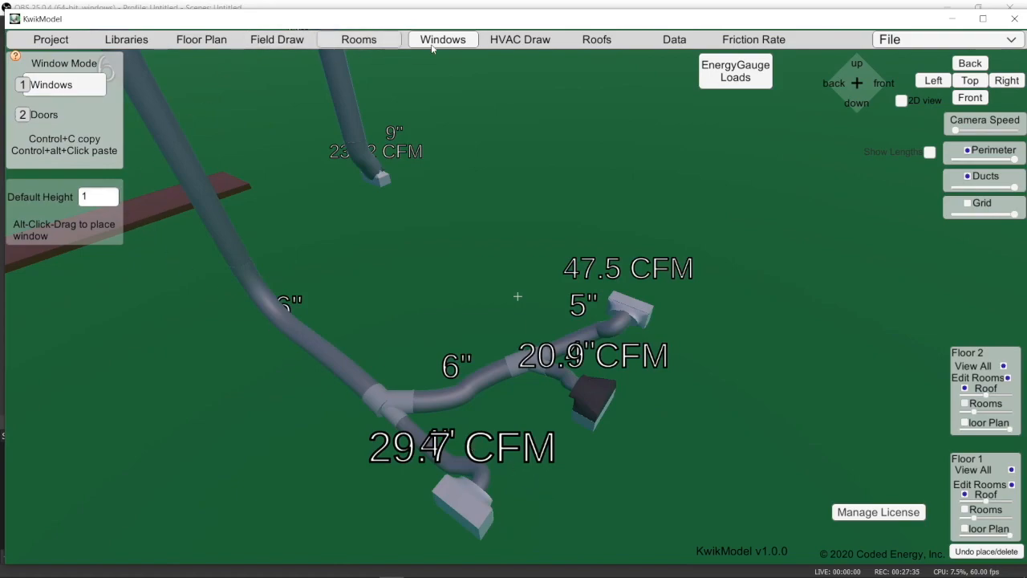
Turn off the duct size labels and show the ducts without their editing handles
click(520, 40)
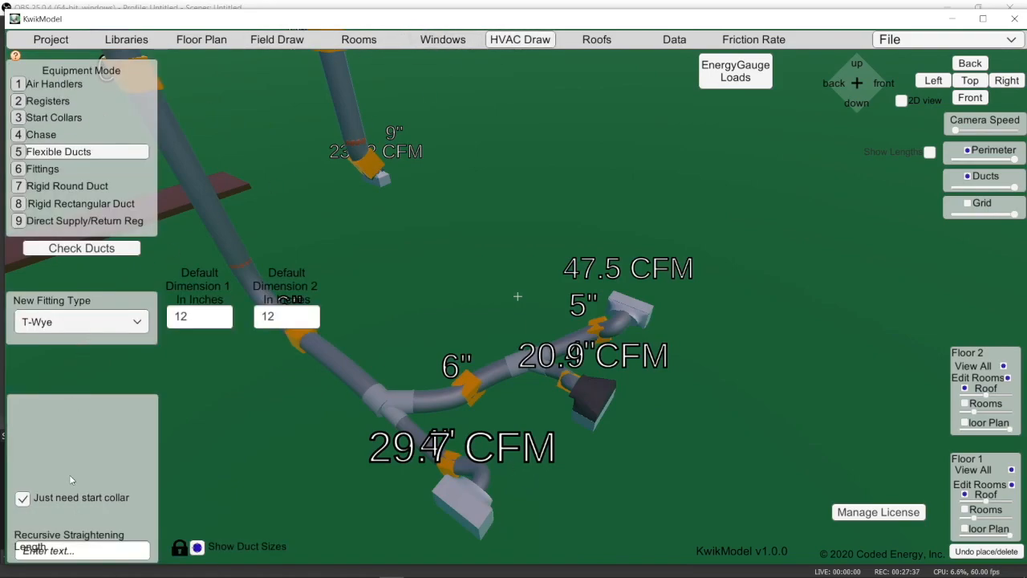
click(197, 547)
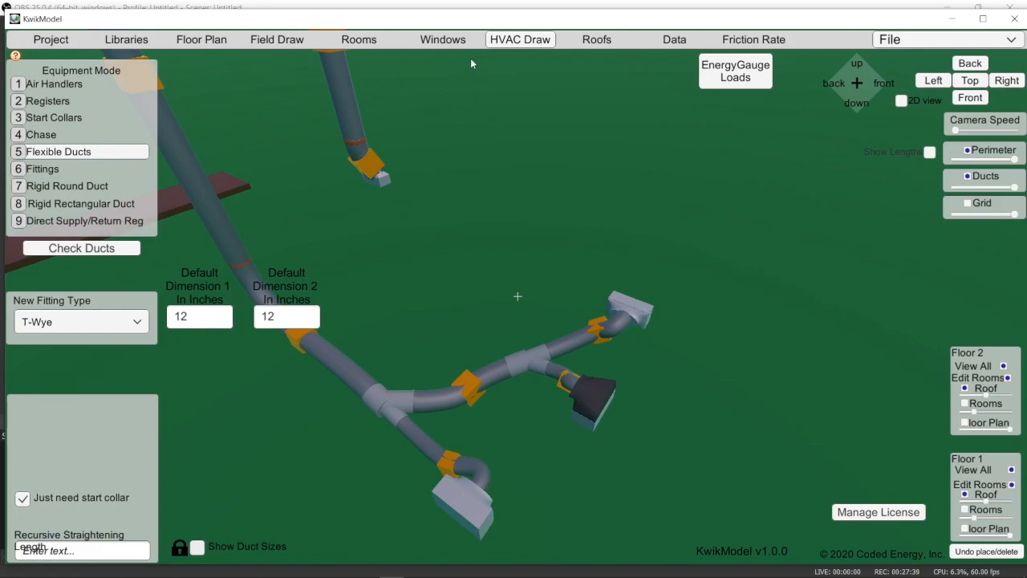
click(443, 39)
Examine the unlabelled duct system in 3D, from the first-floor branch fittings out to the whole layout around the air handler
scroll(598, 472, up, 1)
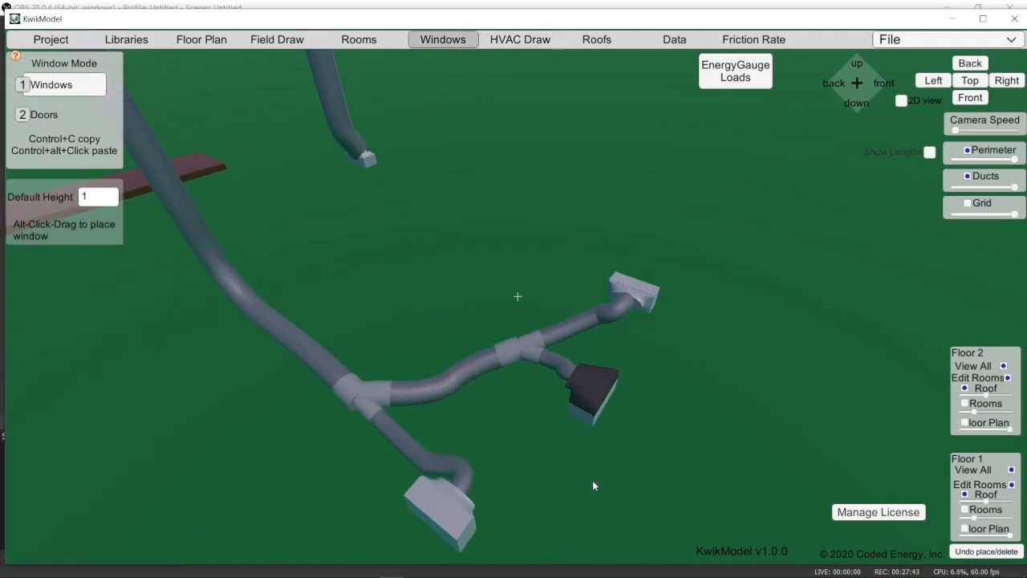
right_drag(593, 486, 593, 484)
key(w)
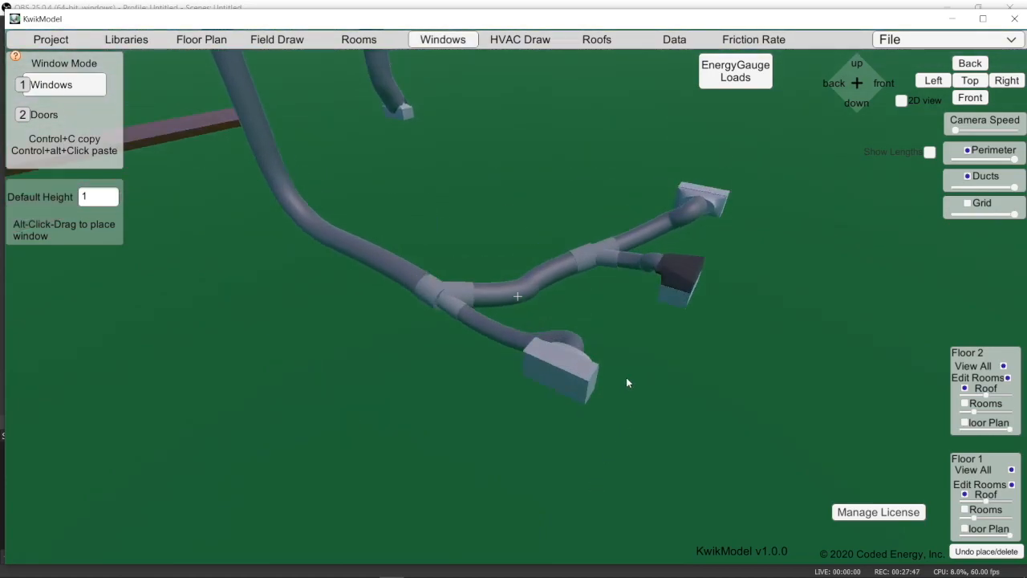
scroll(626, 377, down, 5)
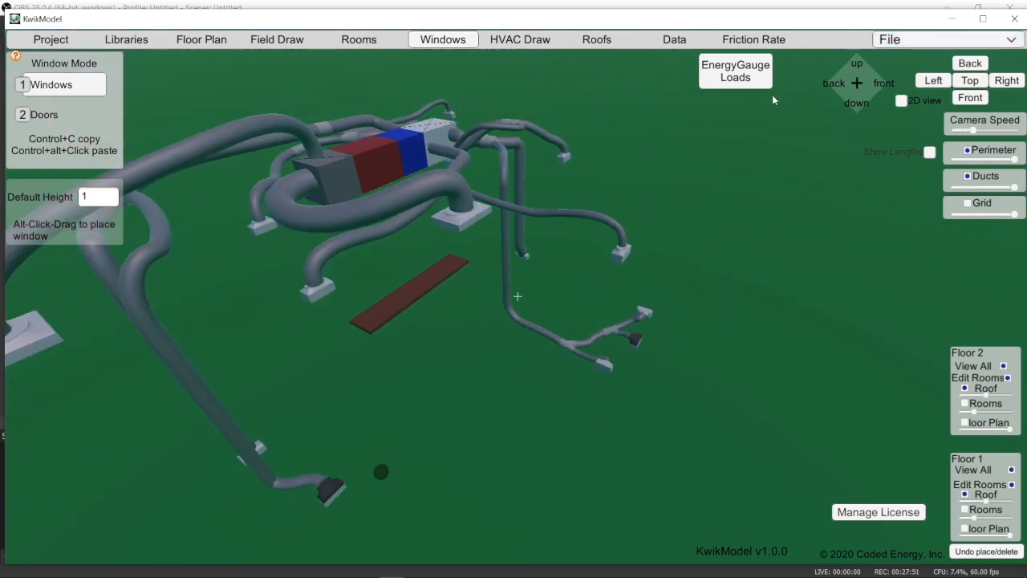
scroll(444, 373, down, 3)
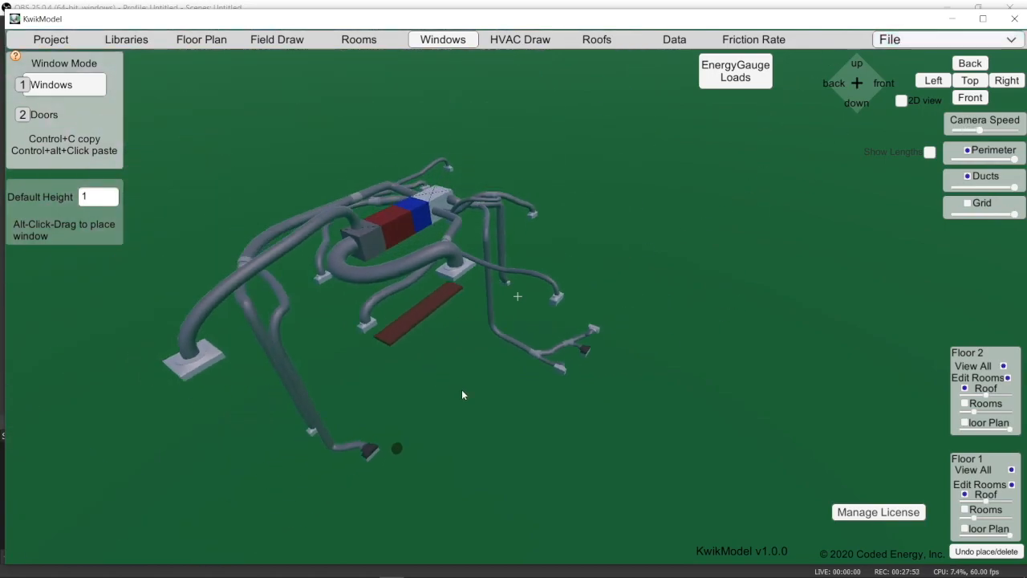
right_drag(593, 242, 441, 320)
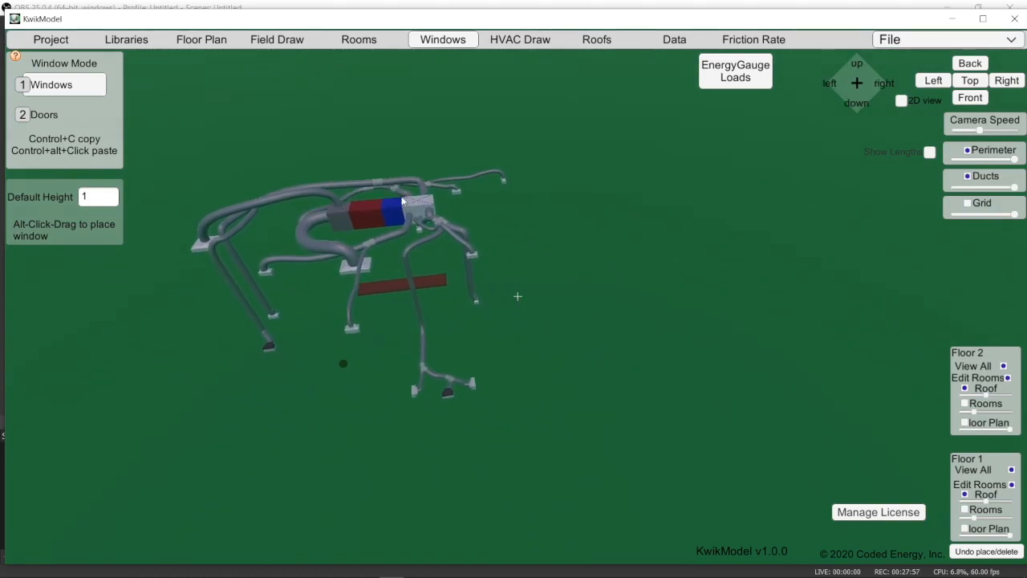
scroll(425, 312, up, 2)
scroll(399, 290, up, 2)
right_drag(444, 319, 403, 357)
middle_drag(403, 201, 692, 266)
scroll(437, 360, up, 3)
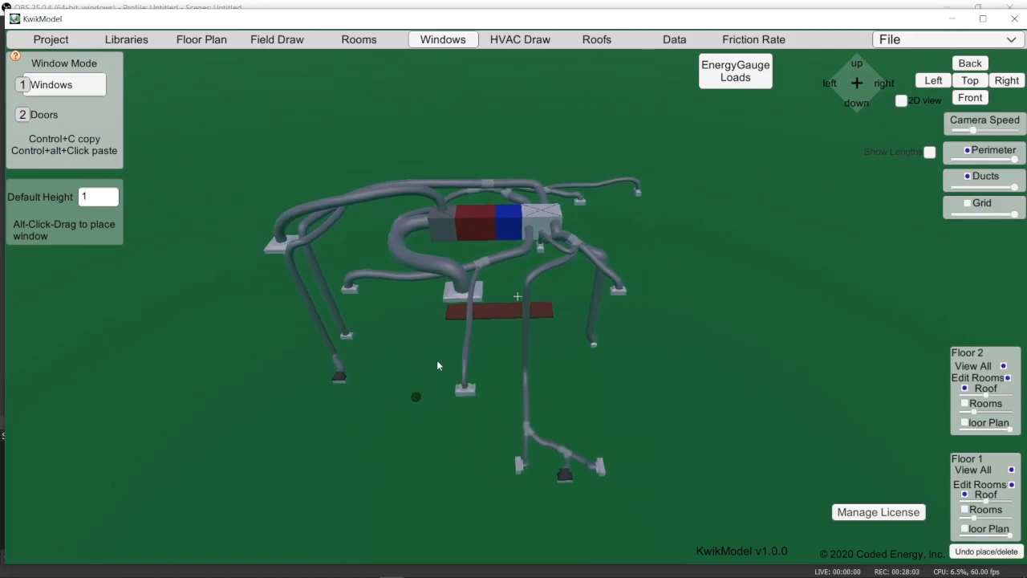